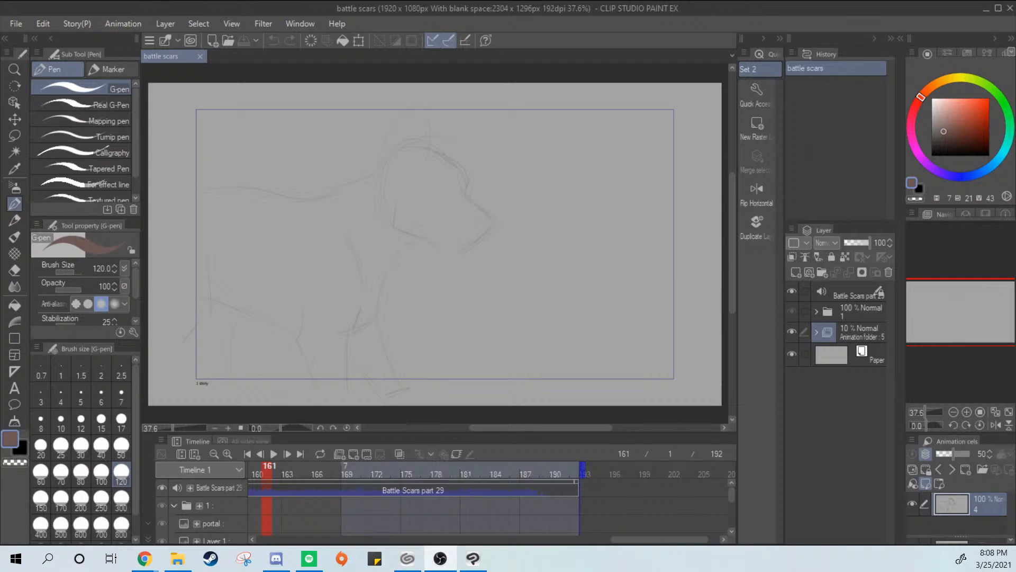
Switch to the animation file and examine the sketch cels along the timeline from frame 29 to frame 88
key("alt+Tab")
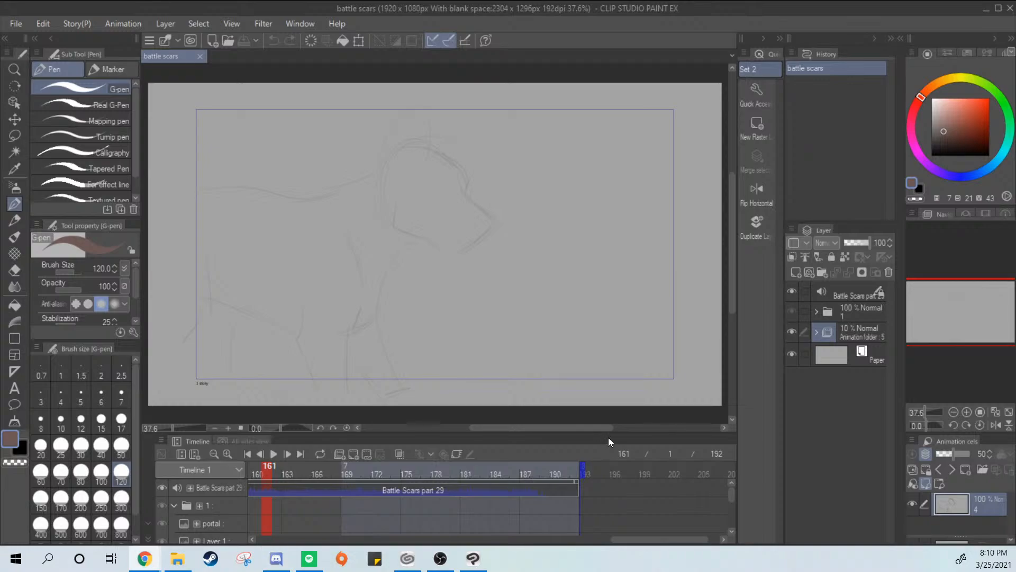
left_click_drag(633, 543, 391, 548)
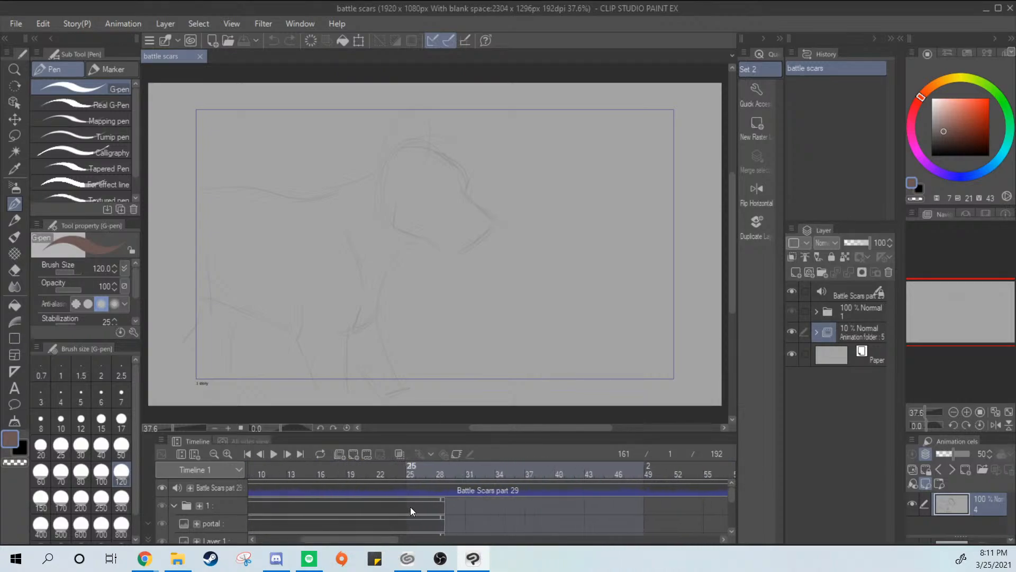
left_click(422, 506)
left_click(447, 492)
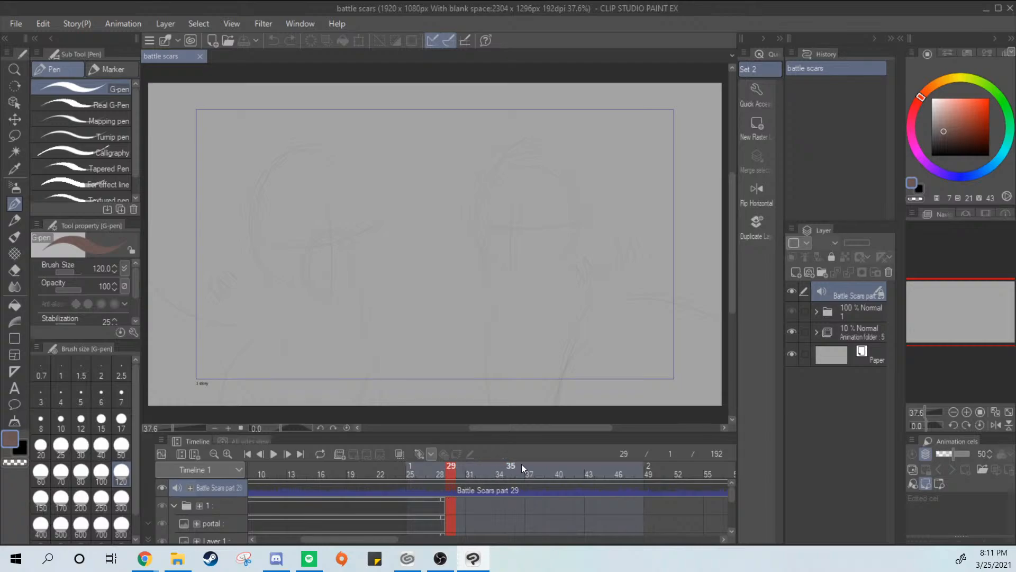
left_click(530, 486)
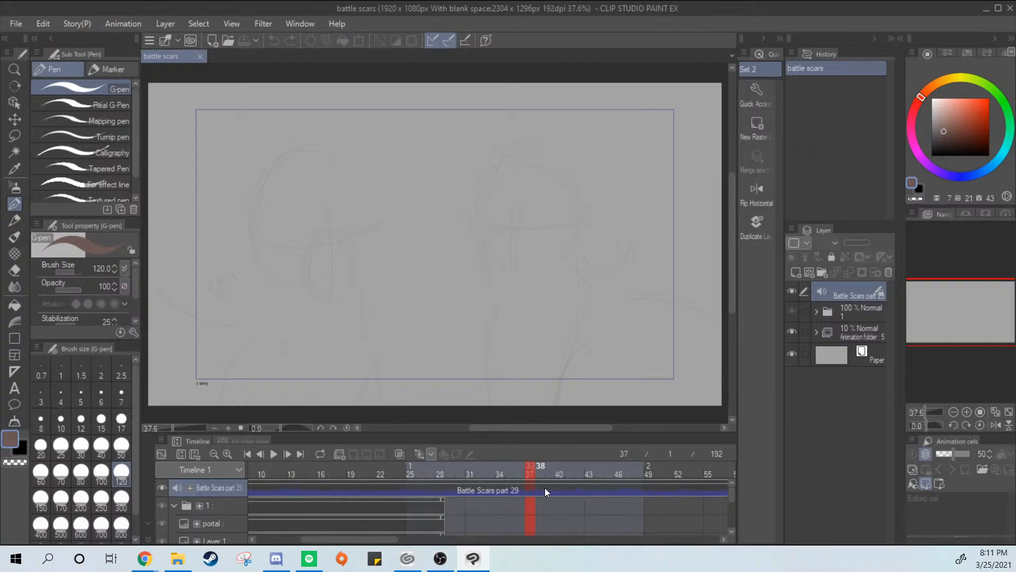
left_click(600, 489)
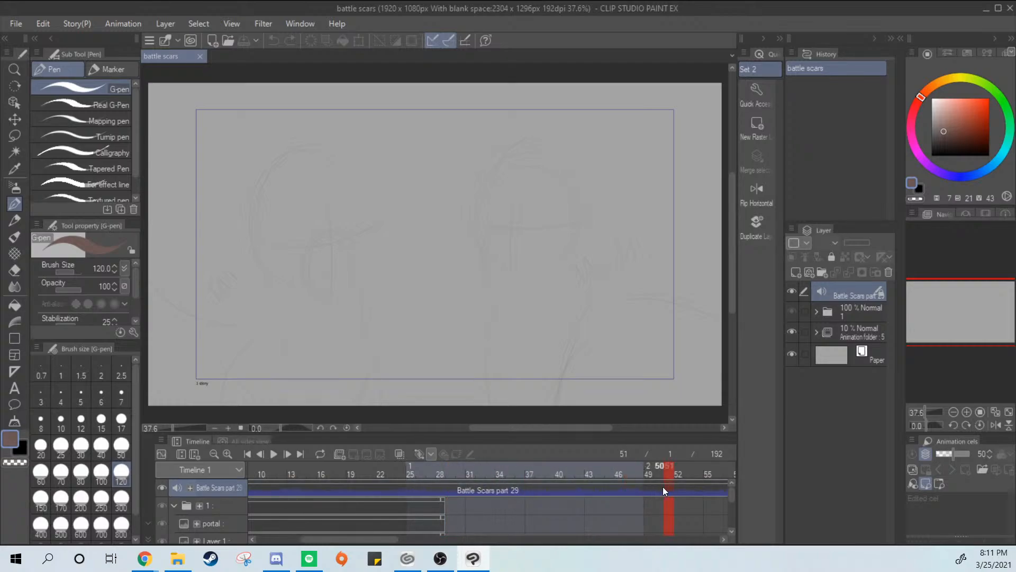
left_click_drag(399, 539, 499, 544)
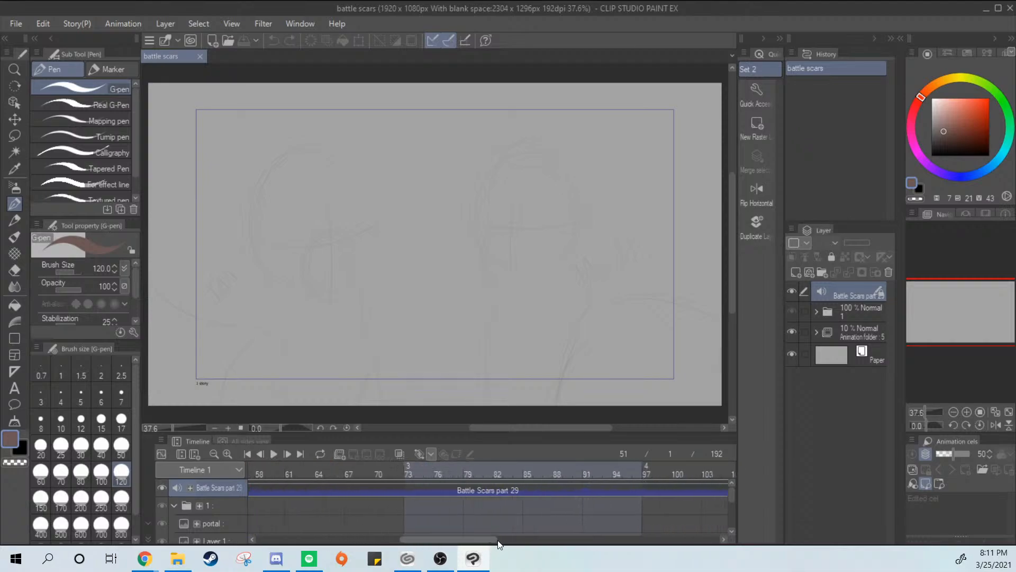
mouse_move(734, 495)
left_mouse_down()
mouse_move(731, 520)
mouse_move(729, 507)
left_mouse_up()
left_click(588, 486)
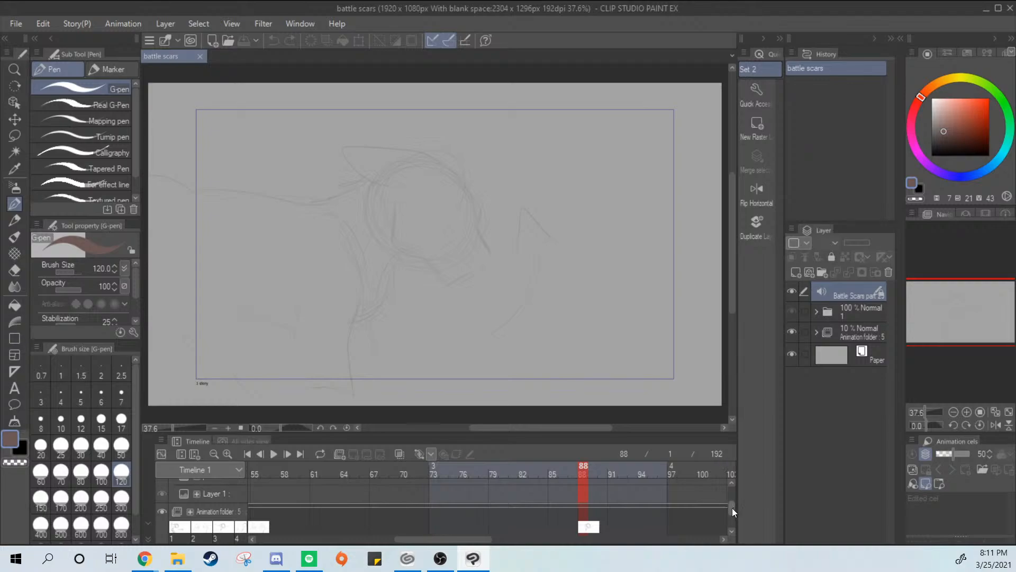
Collapse layer folder 1 in the timeline and select animation cel 3 at frame 88
mouse_move(732, 508)
left_mouse_down()
mouse_move(737, 481)
mouse_move(735, 503)
left_mouse_up()
scroll(733, 504, "up", 3)
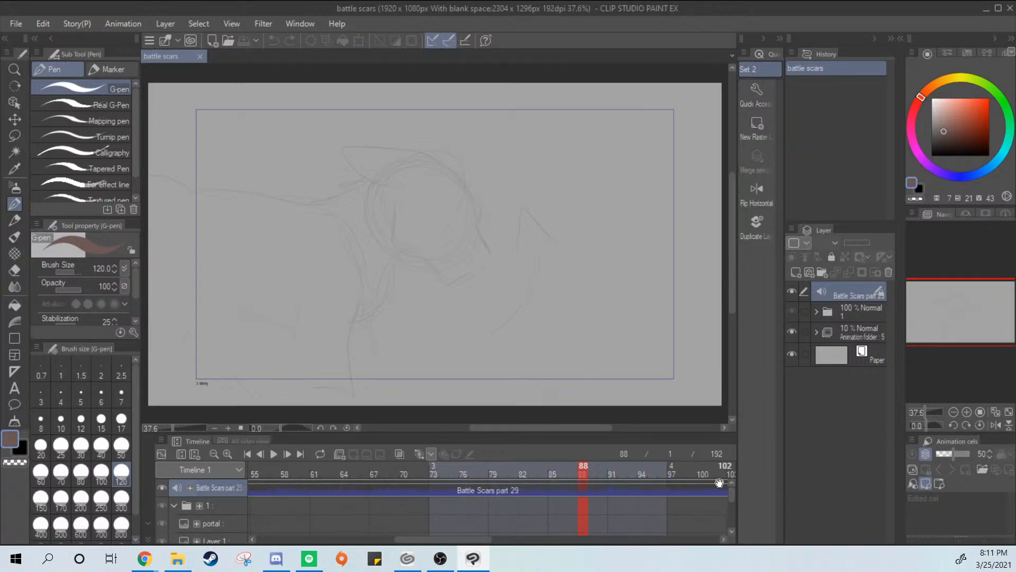
left_click(174, 506)
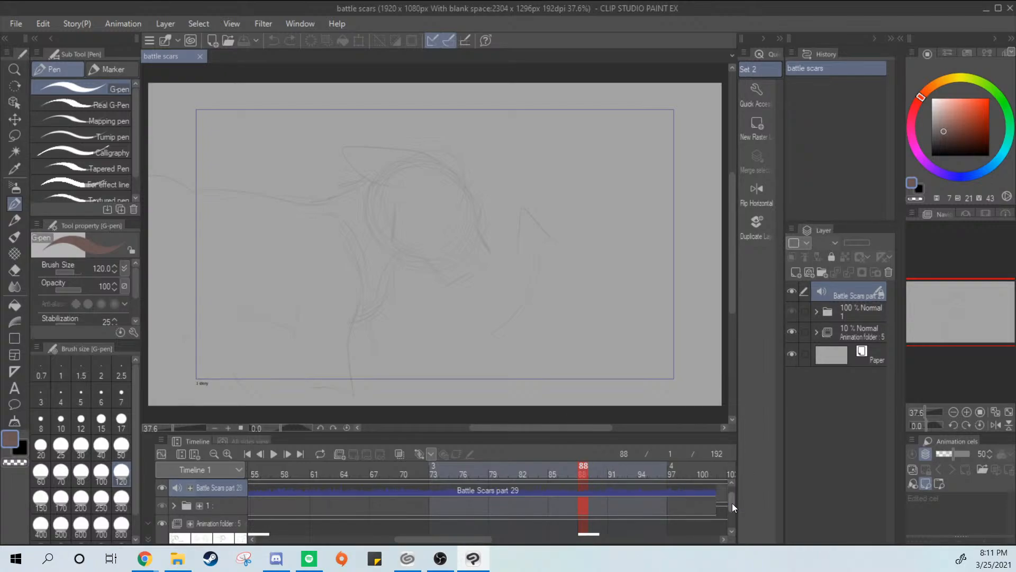
left_click_drag(732, 503, 731, 518)
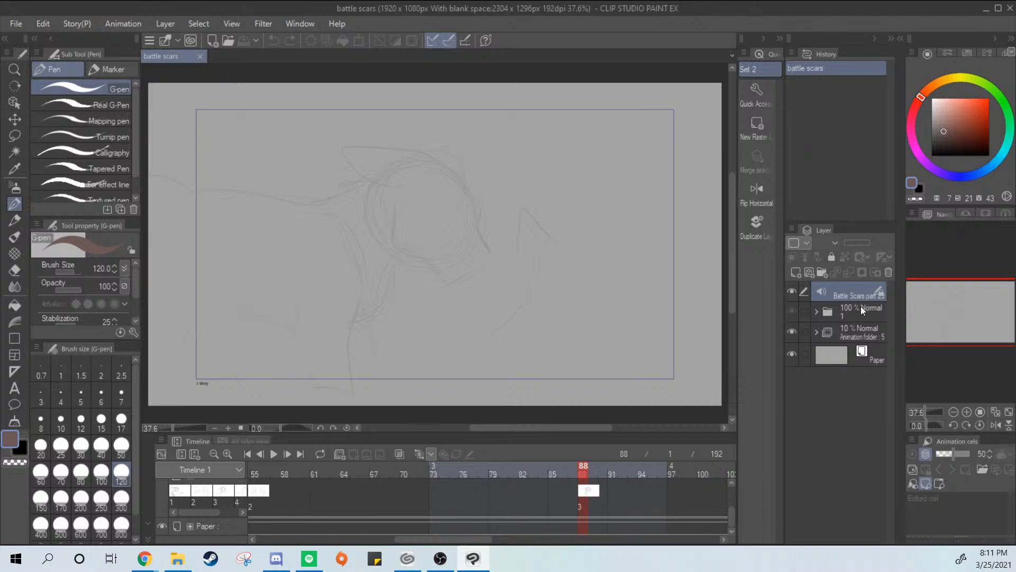
left_click(846, 317)
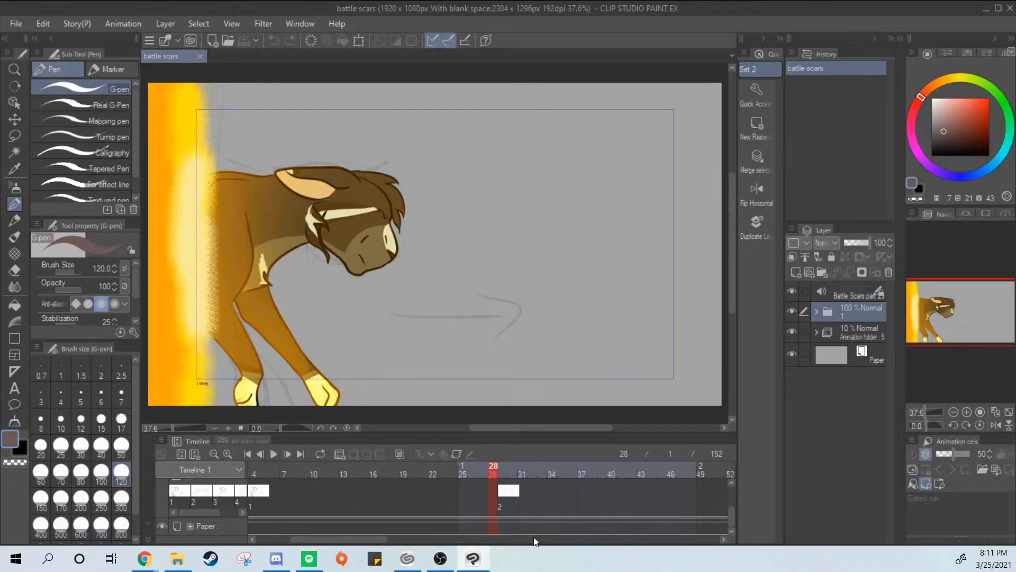
left_click_drag(389, 539, 511, 559)
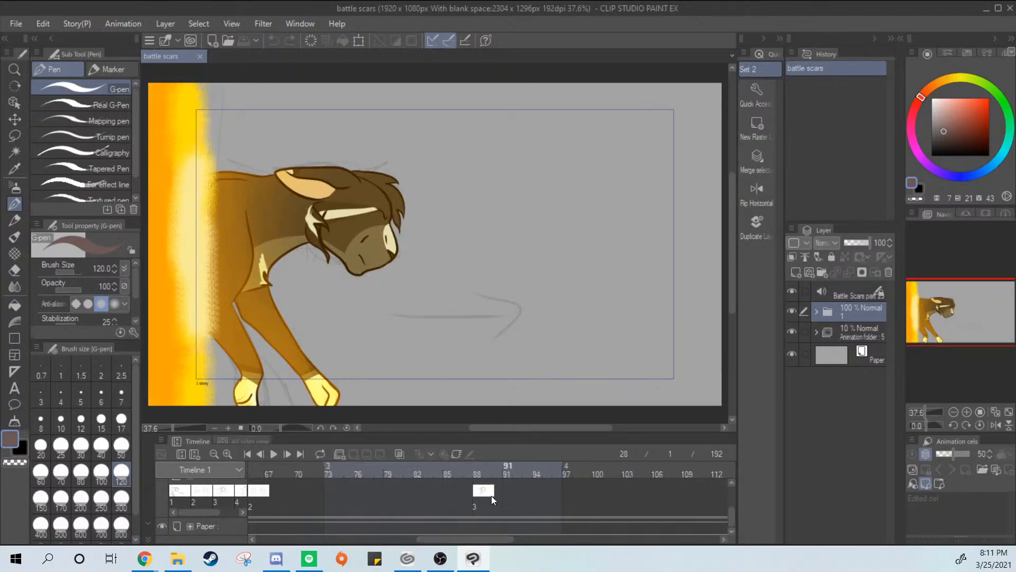
left_click(491, 493)
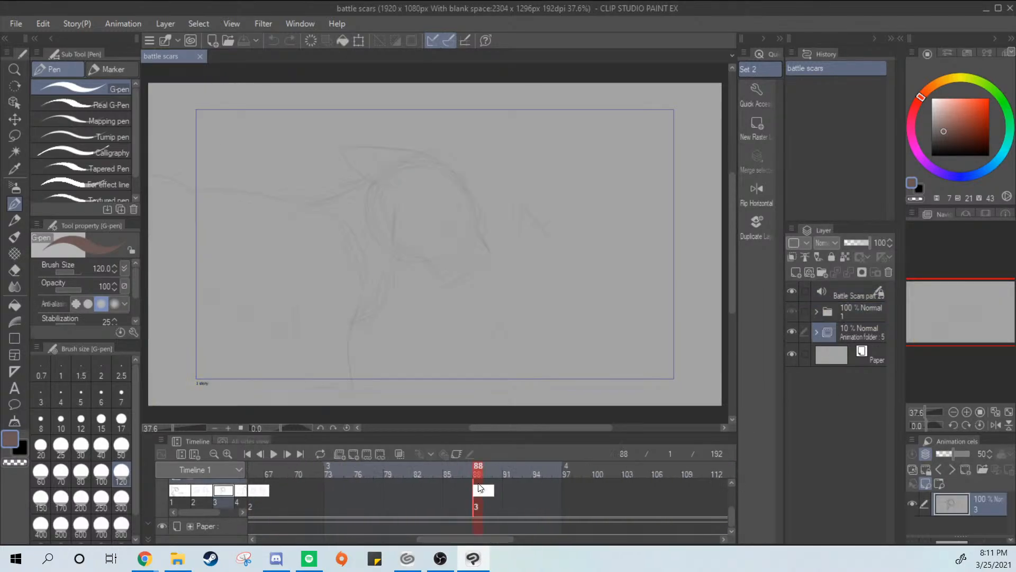
Create a new layer folder named 3 above folder 1, outside the animation folder
left_click(821, 274)
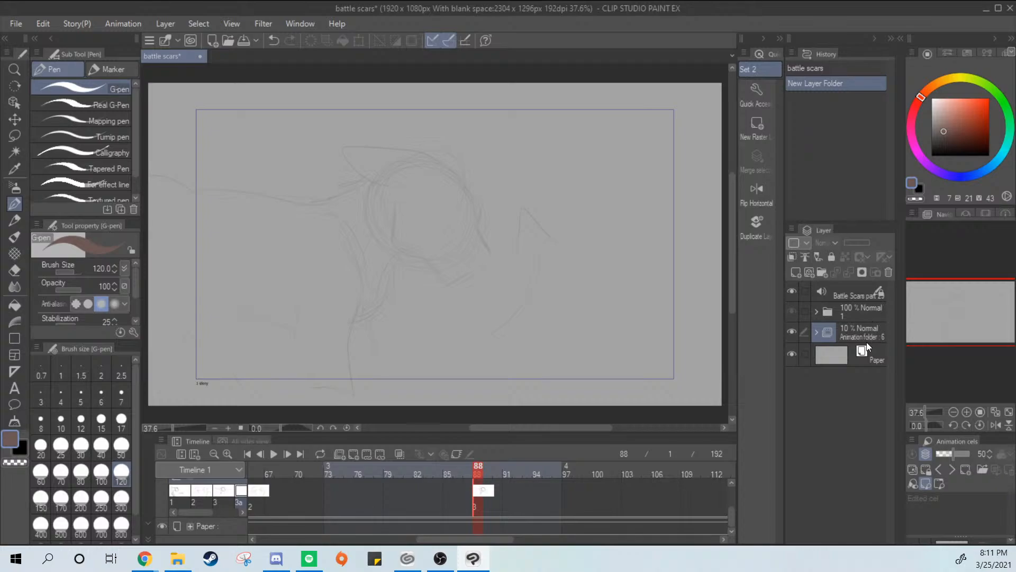
key("ctrl+z")
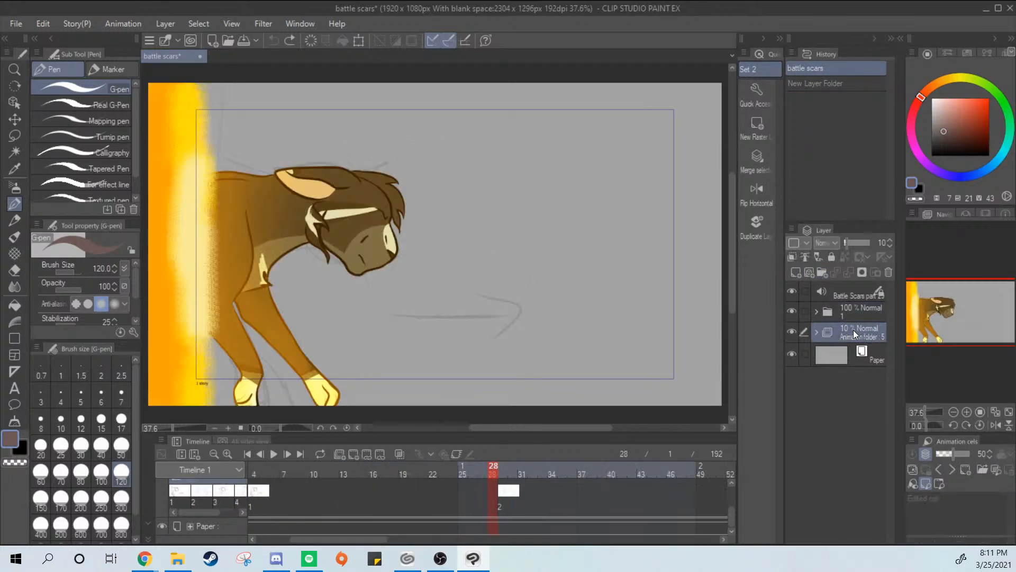
left_click(816, 332)
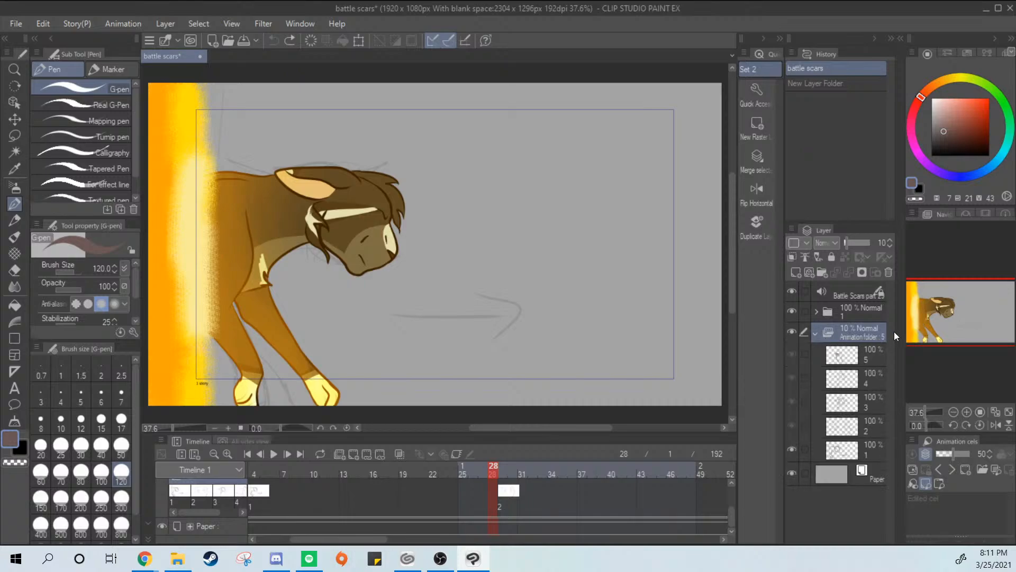
left_click(822, 272)
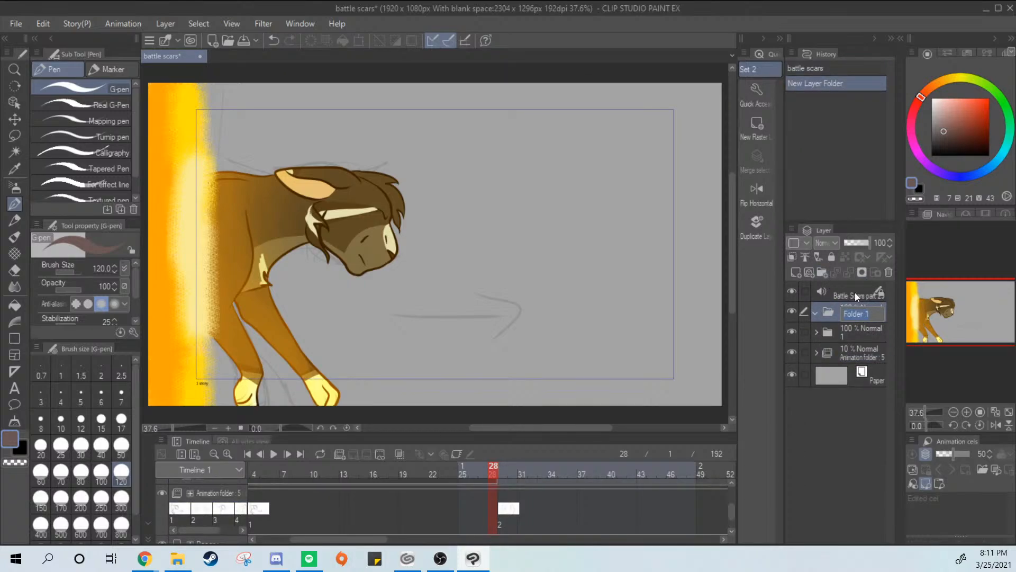
type("3")
key("Return")
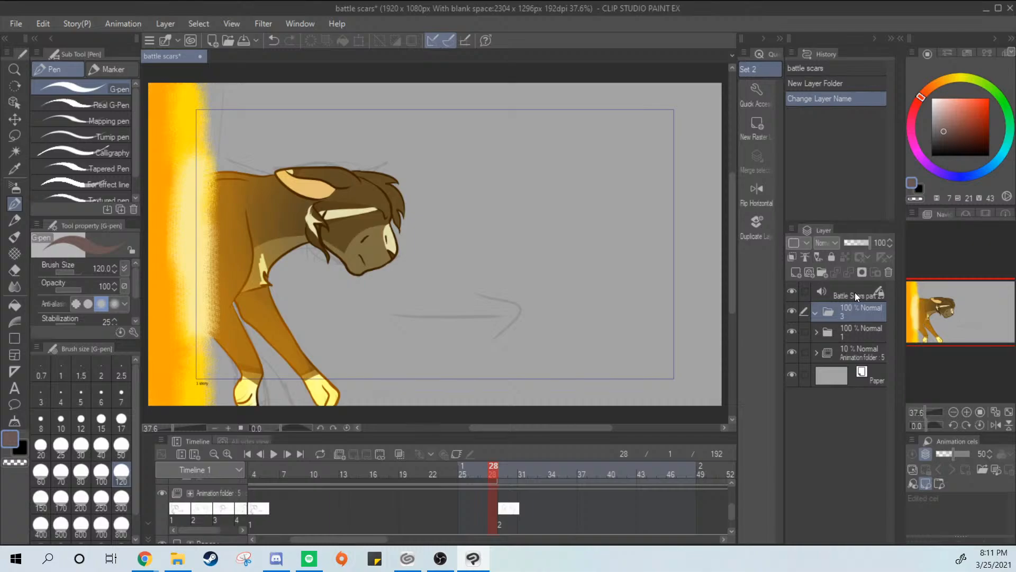
Trim the start of folder 3's clip on the timeline to frame 88
left_click_drag(375, 539, 498, 550)
left_click(496, 508)
left_click_drag(727, 510, 732, 489)
left_click_drag(499, 549, 334, 553)
left_click_drag(385, 500, 684, 513)
left_click_drag(577, 517, 645, 513)
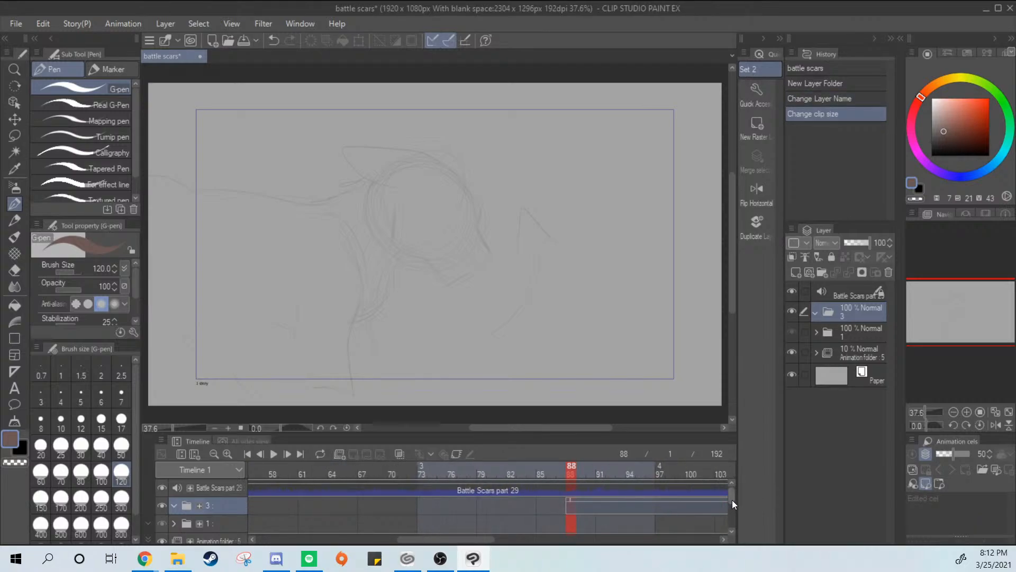
Shorten folder 3's clip on the timeline so it ends at frame 120
left_click_drag(732, 500, 732, 508)
mouse_move(479, 540)
left_mouse_down()
mouse_move(577, 548)
mouse_move(693, 531)
mouse_move(643, 539)
mouse_move(682, 538)
left_mouse_up()
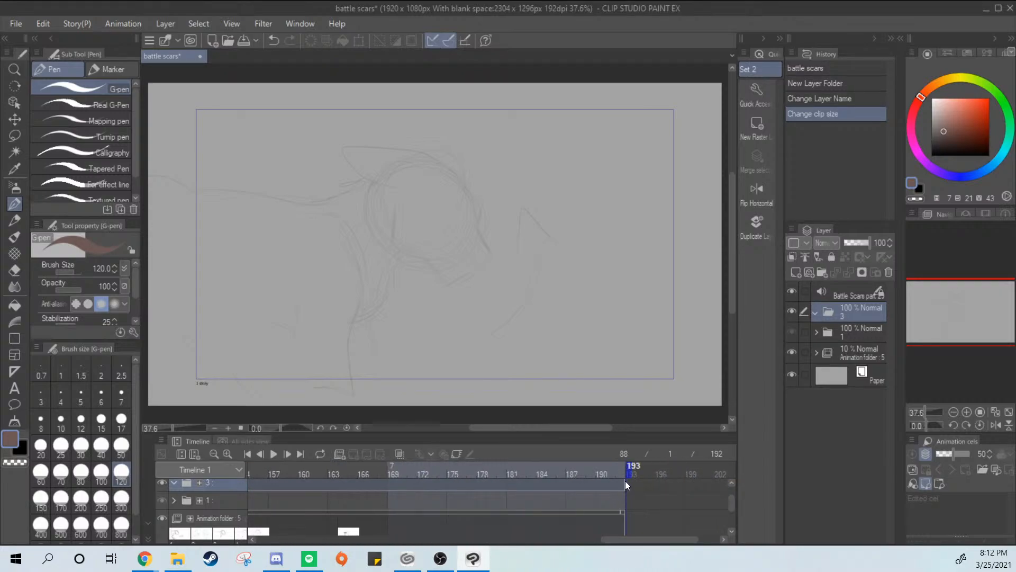
scroll(732, 503, "up", 1)
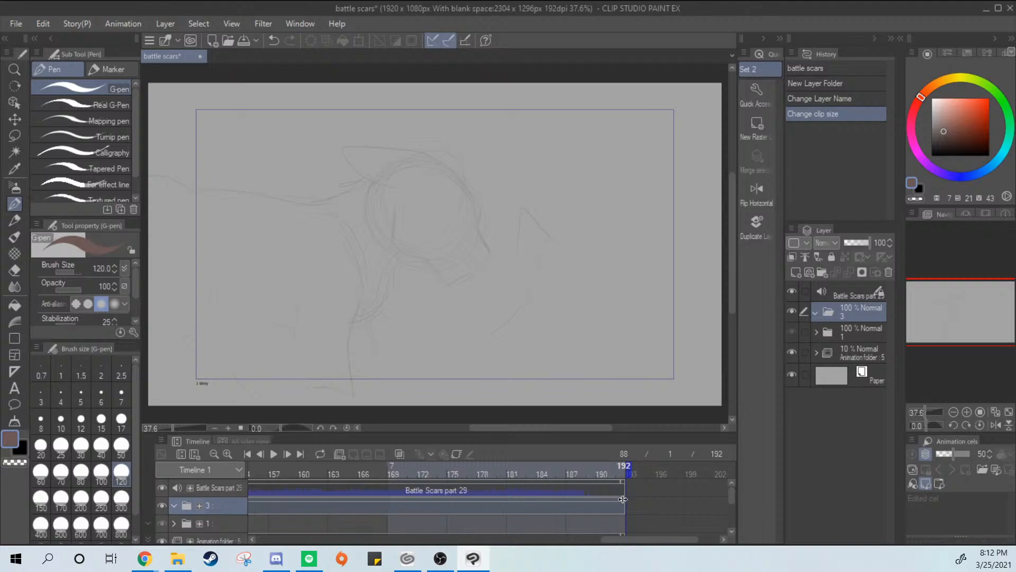
left_click_drag(345, 505, 668, 507)
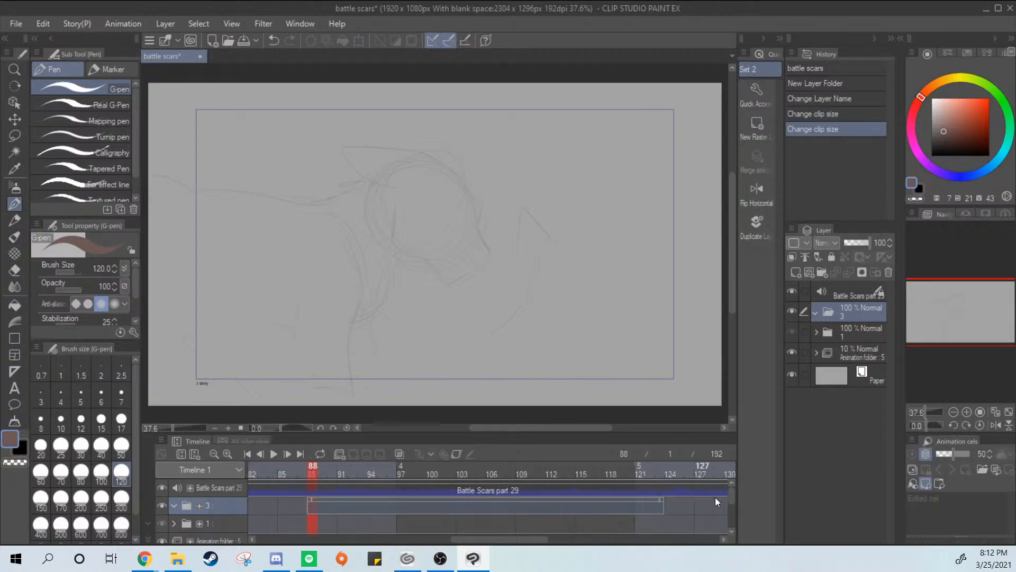
mouse_move(733, 494)
left_mouse_down()
mouse_move(732, 507)
mouse_move(723, 487)
left_mouse_up()
left_click_drag(664, 500, 639, 500)
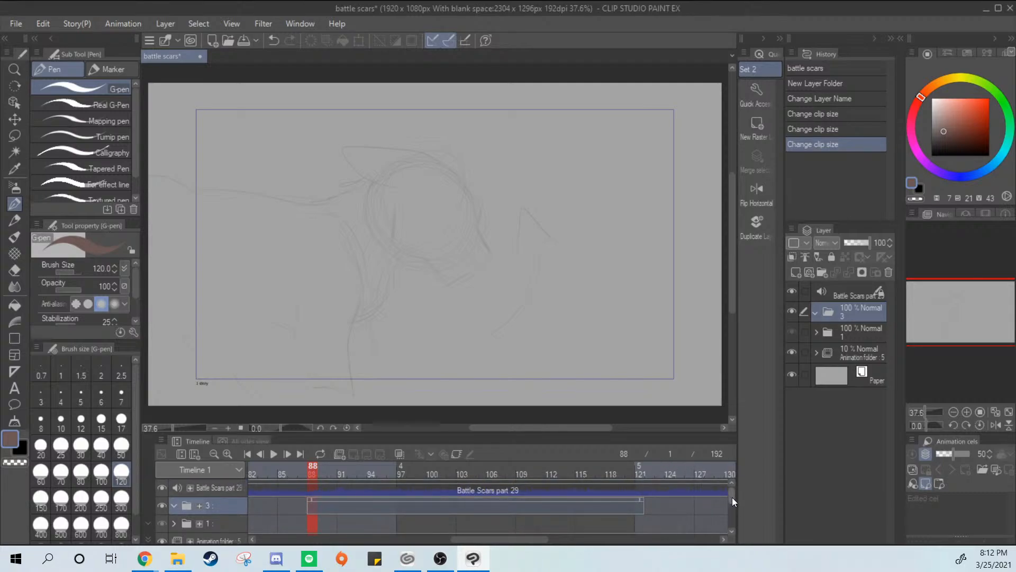
mouse_move(732, 497)
left_mouse_down()
mouse_move(732, 509)
mouse_move(729, 489)
left_mouse_up()
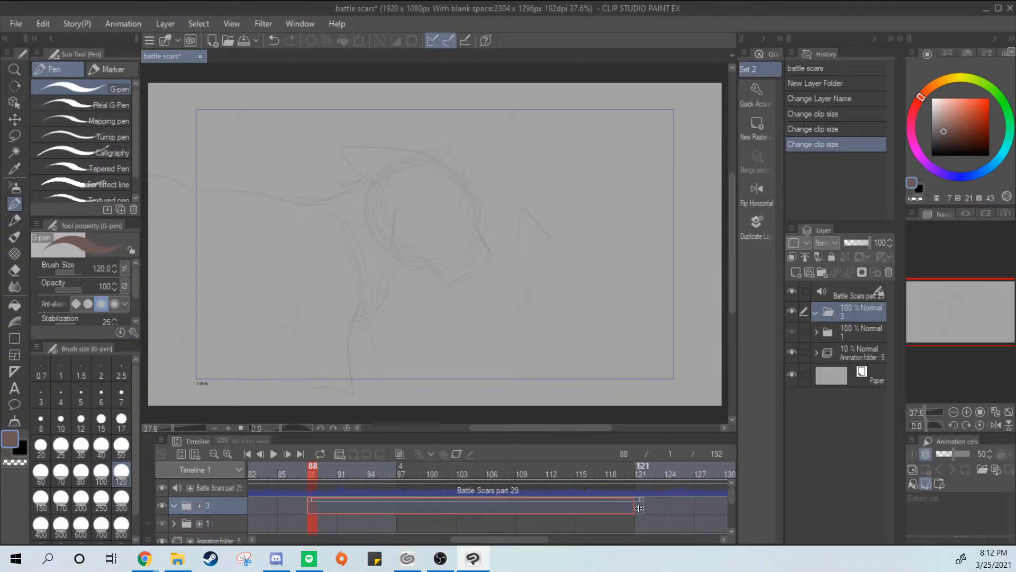
left_click_drag(639, 507, 639, 508)
Set the timeline's playback range to start at frame 88 and end at frame 120
mouse_move(730, 496)
left_mouse_down()
mouse_move(729, 511)
mouse_move(726, 500)
left_mouse_up()
left_click_drag(517, 540, 397, 554)
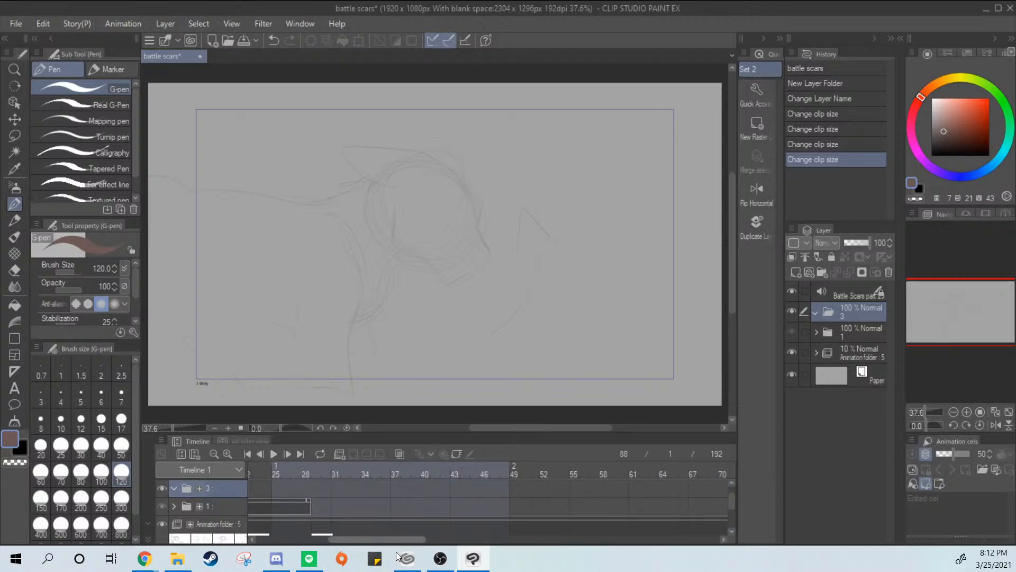
left_click_drag(397, 556, 332, 553)
mouse_move(394, 474)
left_mouse_down()
mouse_move(855, 460)
mouse_move(379, 472)
mouse_move(379, 501)
mouse_move(373, 468)
left_mouse_up()
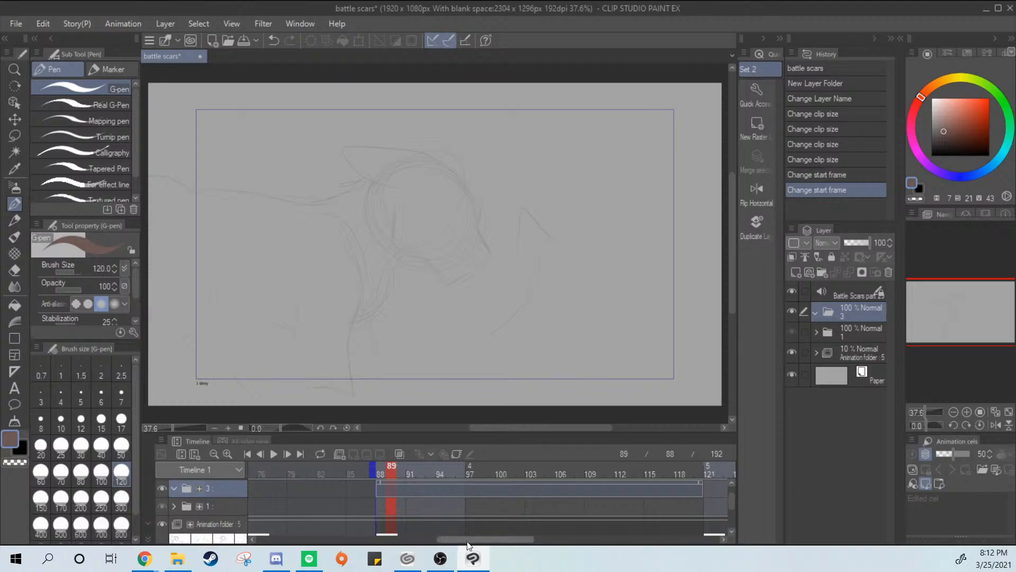
left_click_drag(479, 540, 684, 539)
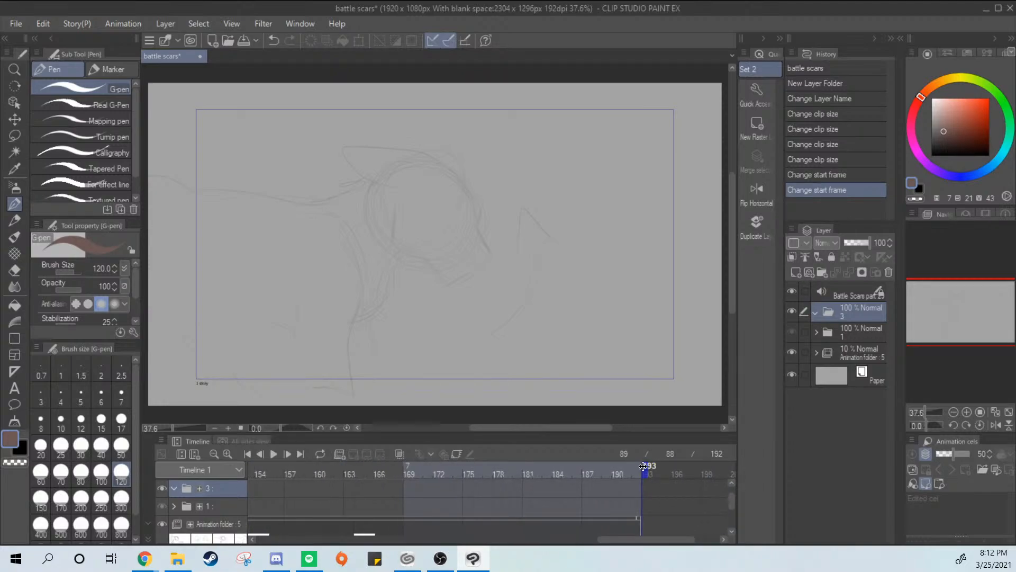
mouse_move(594, 475)
left_mouse_down()
mouse_move(190, 473)
mouse_move(509, 472)
left_mouse_up()
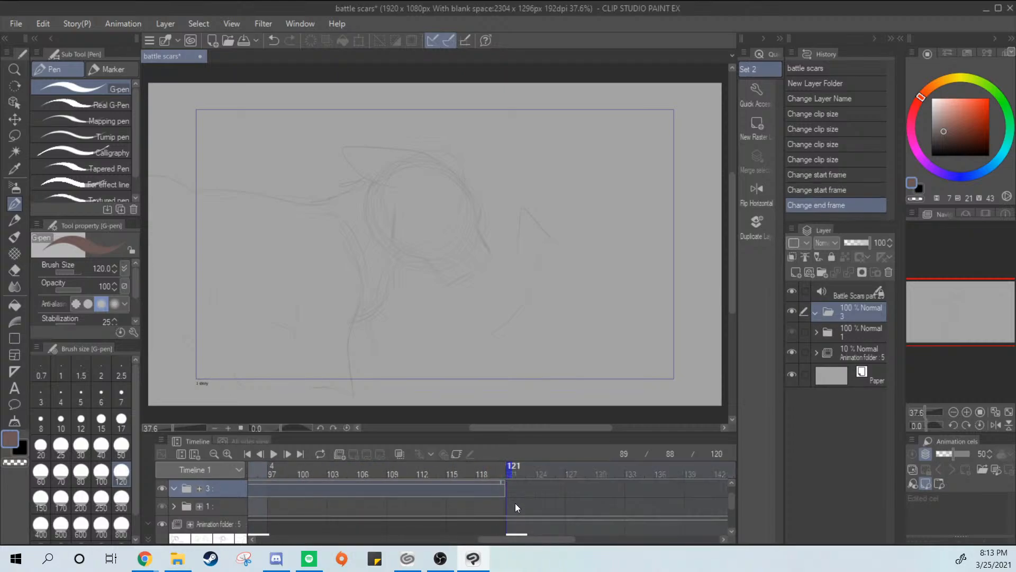
Add a new raster layer named linwa inside folder 3 at frame 88
left_click_drag(516, 539, 462, 545)
left_click(443, 491)
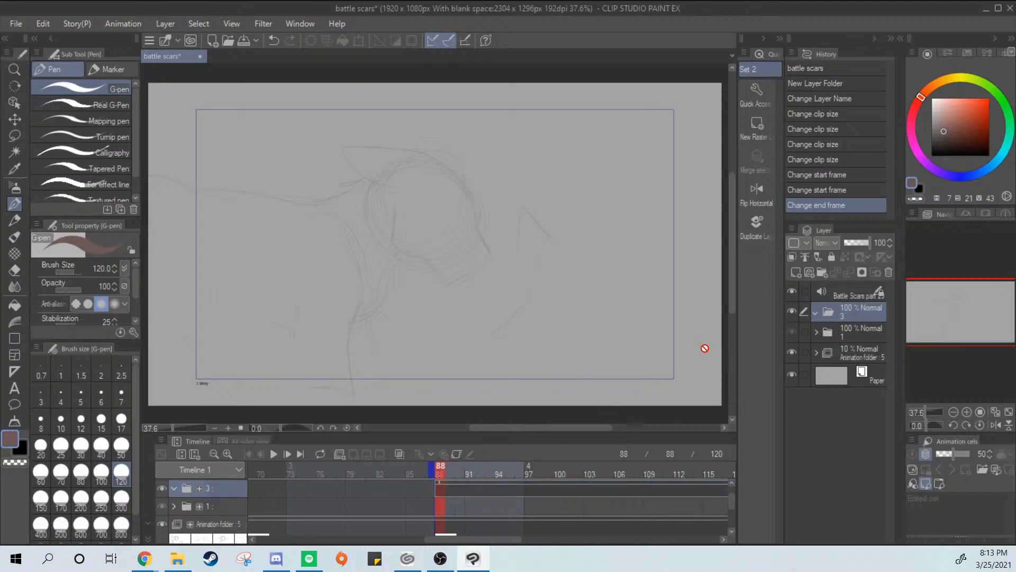
left_click(796, 273)
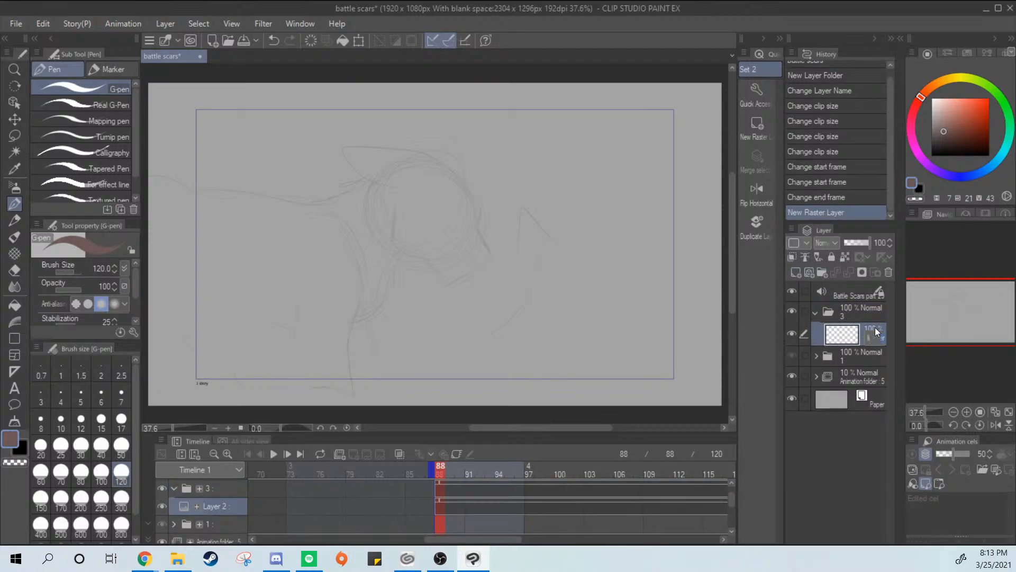
key("Return")
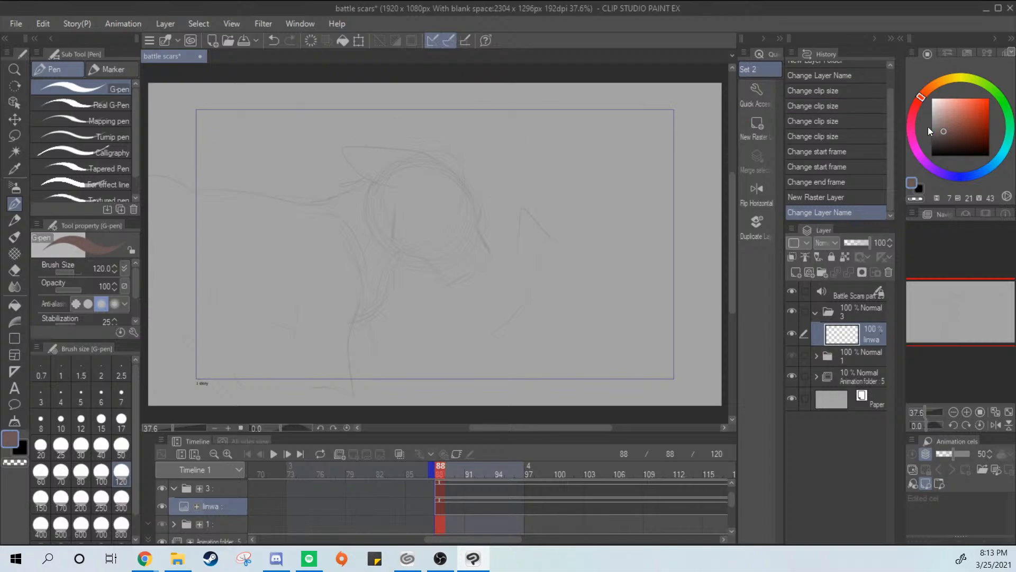
Set the drawing colour to black and the G-pen's brush size to 7
left_click_drag(928, 126, 919, 162)
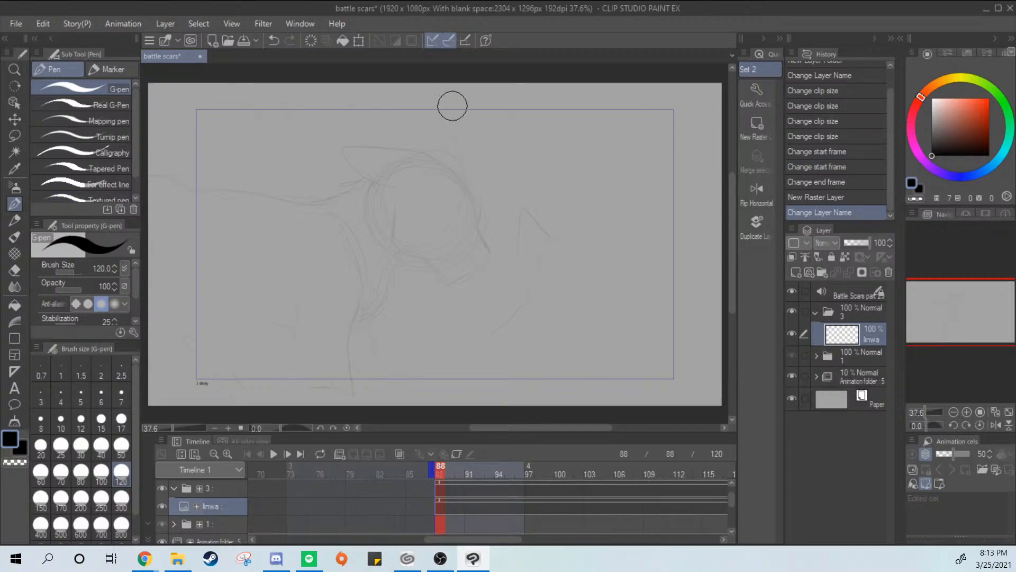
left_click(121, 395)
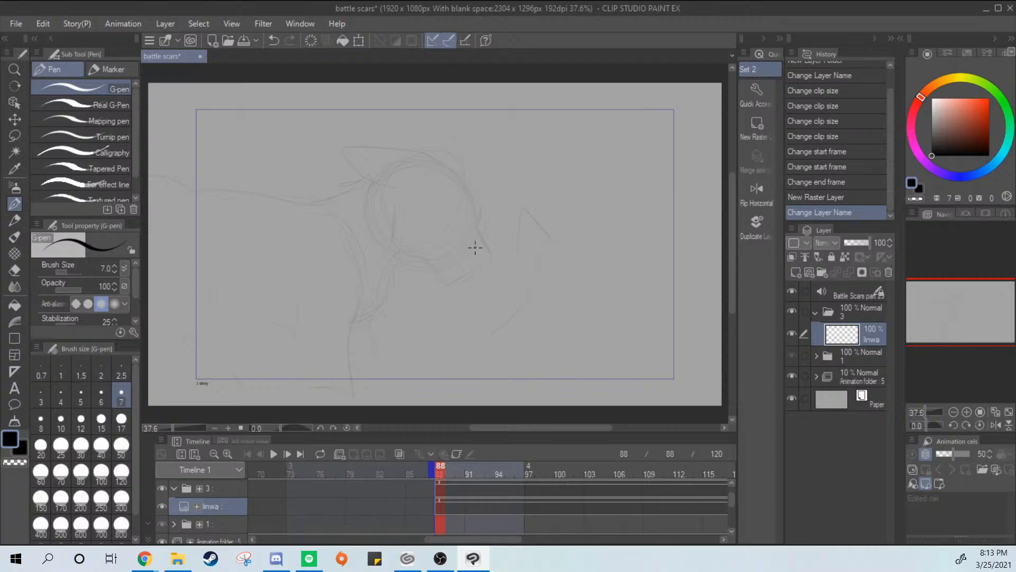
scroll(475, 247, "up", 2)
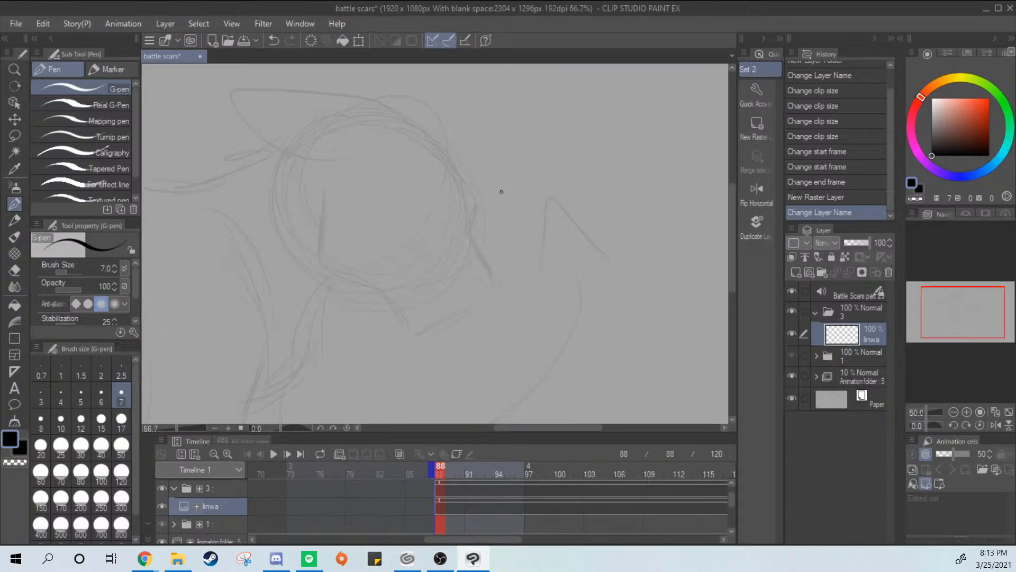
Try to ink the forehead, brow and muzzle front over the rough sketch with the size 7 pen
left_click_drag(419, 128, 465, 221)
key("ctrl+z")
mouse_move(417, 136)
left_mouse_down()
mouse_move(472, 225)
mouse_move(493, 292)
left_mouse_up()
key("ctrl+z")
mouse_move(470, 236)
left_mouse_down()
mouse_move(494, 291)
mouse_move(459, 318)
mouse_move(451, 309)
left_mouse_up()
key("ctrl+z")
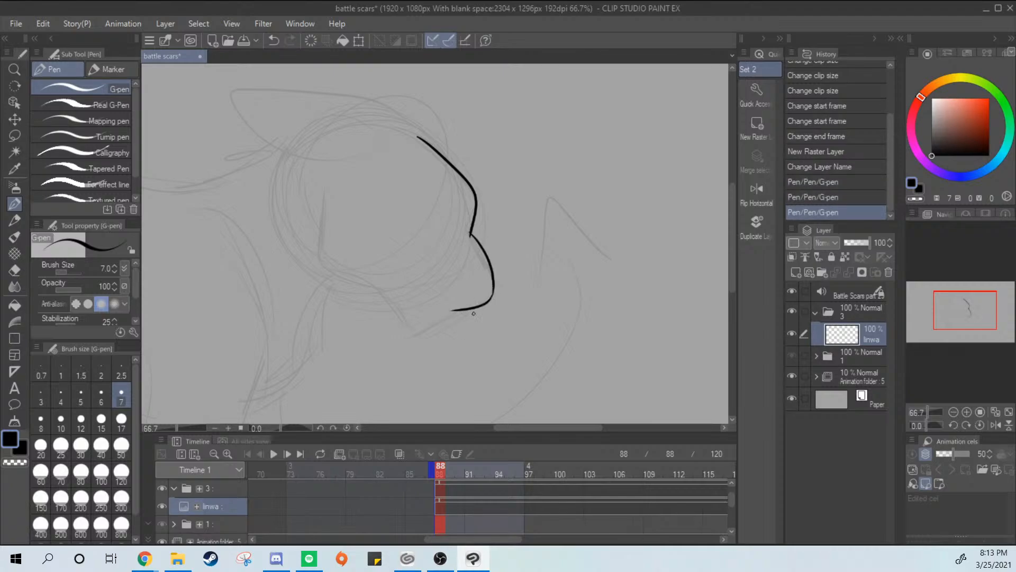
key("ctrl+z")
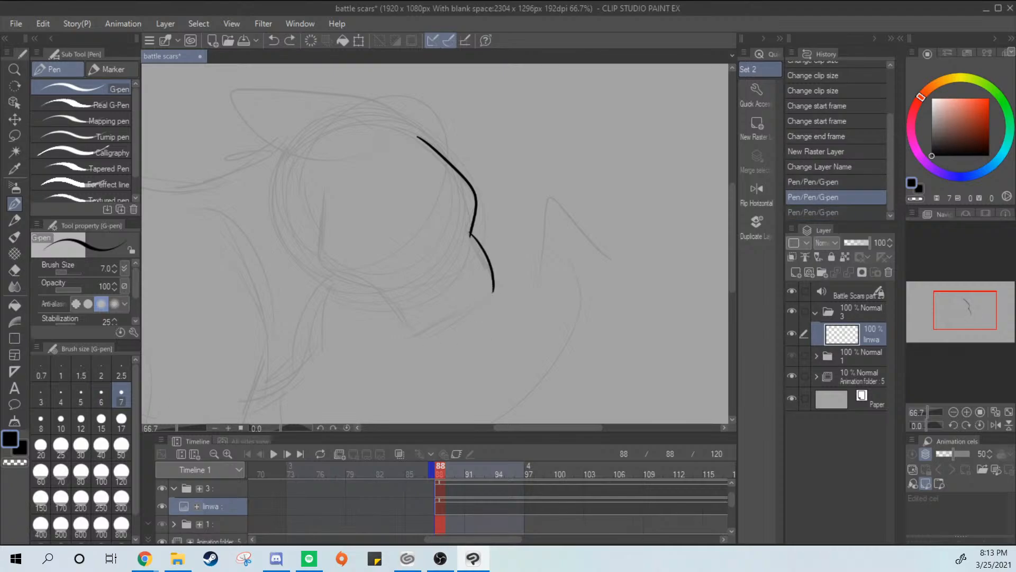
Create a new canvas from the copied character reference sheet and return to the battle scars canvas
key("alt+Tab")
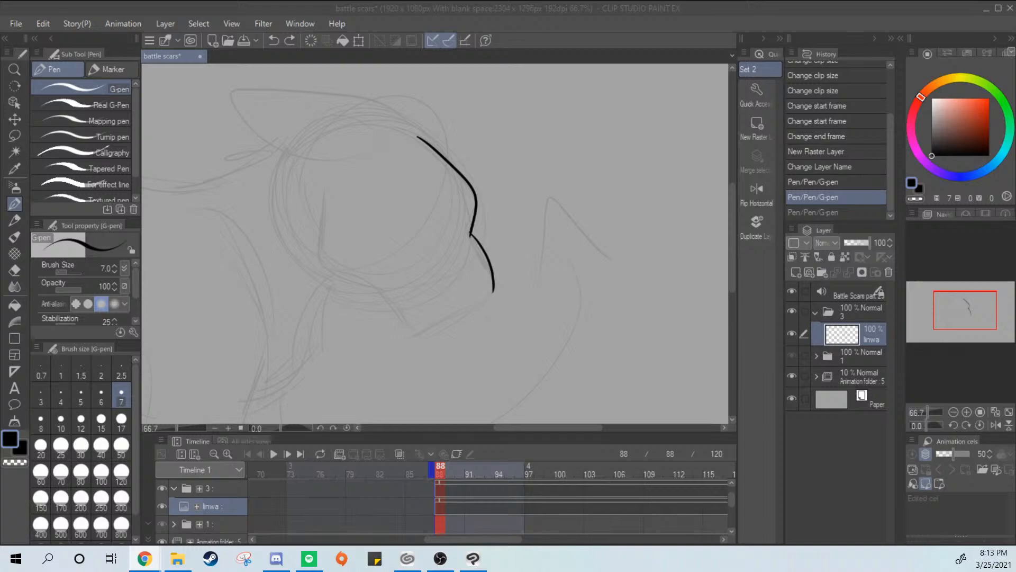
left_click(123, 24)
mouse_move(16, 23)
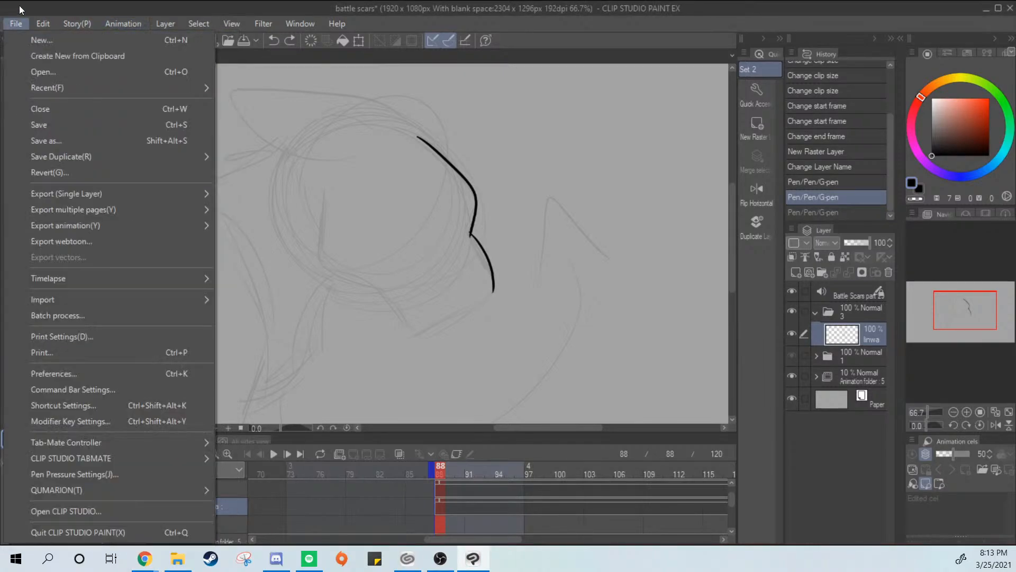
left_click(32, 56)
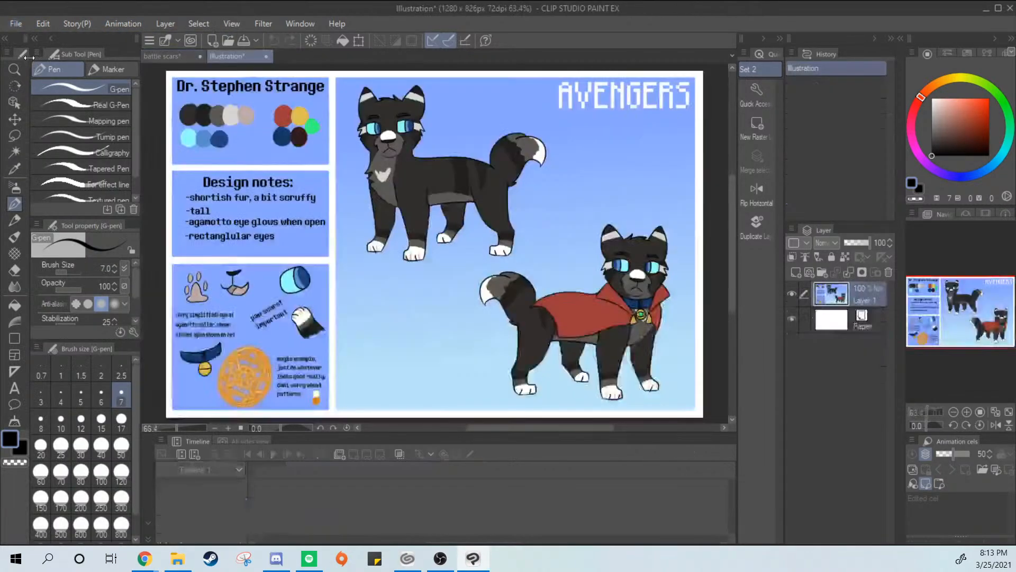
left_click(163, 56)
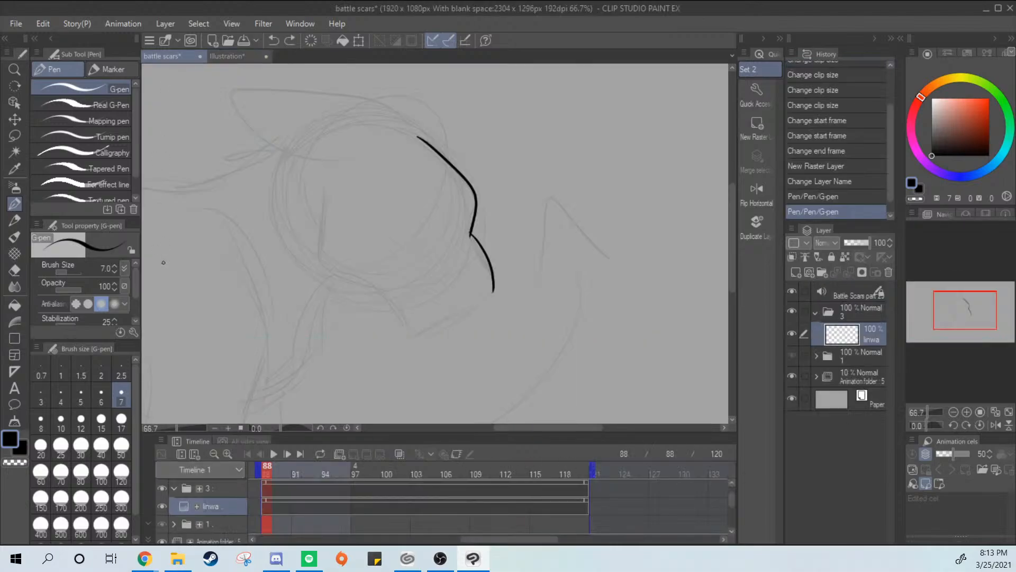
Try to ink the lower edge of the muzzle from the nose tip towards the chin
left_click_drag(490, 299, 420, 330)
key("ctrl+z")
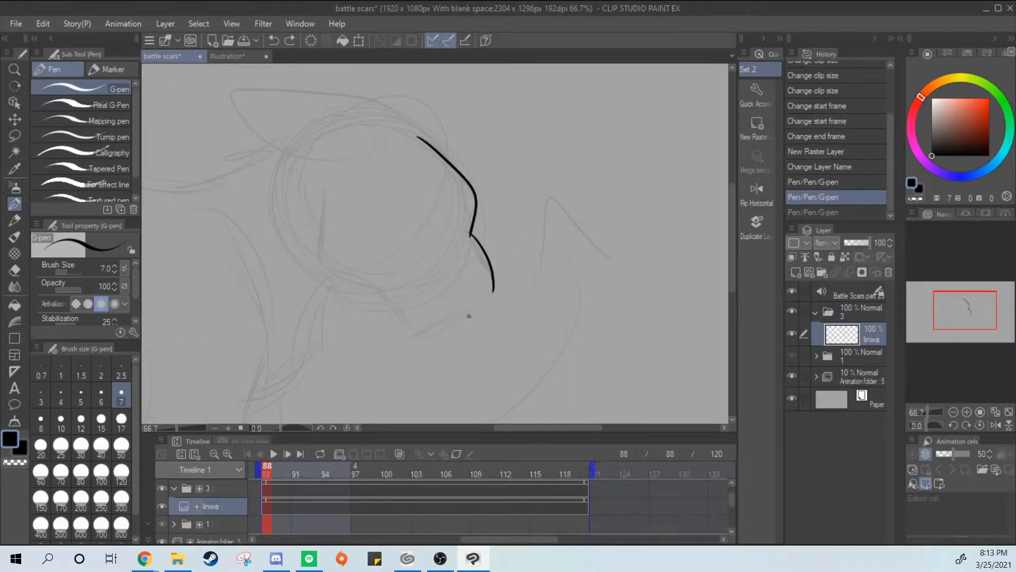
left_click_drag(490, 292, 443, 311)
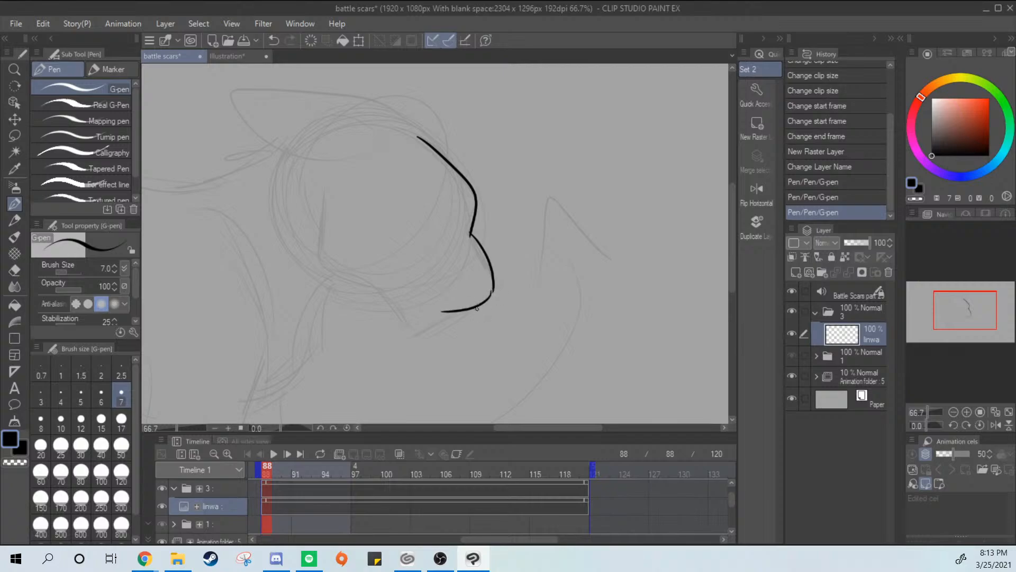
key("ctrl+z")
mouse_move(492, 290)
left_mouse_down()
mouse_move(415, 323)
mouse_move(469, 322)
mouse_move(426, 316)
mouse_move(464, 312)
mouse_move(461, 327)
mouse_move(478, 295)
left_mouse_up()
key("ctrl+z")
Flip the canvas view horizontally
key("ctrl+z")
left_click(756, 190)
key("ctrl+z")
Try to ink the chin and jaw line up to the cheek with the size 7 pen, and undo the strokes
key("ctrl+z")
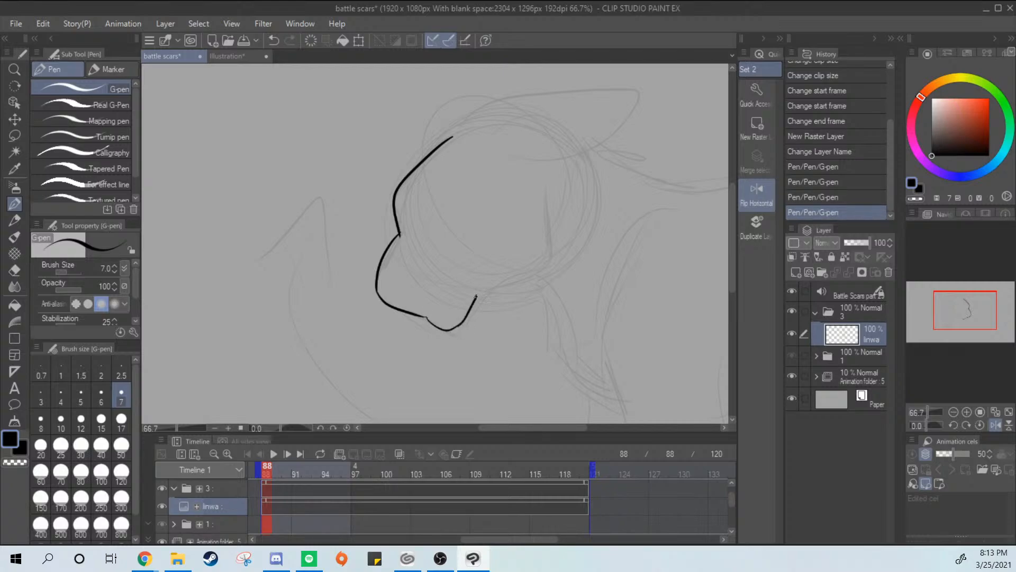
key("ctrl+z")
mouse_move(455, 327)
left_mouse_down()
mouse_move(503, 286)
mouse_move(545, 220)
left_mouse_up()
key("ctrl+z")
mouse_move(492, 291)
left_mouse_down()
mouse_move(520, 271)
mouse_move(537, 207)
left_mouse_up()
mouse_move(537, 212)
left_mouse_down()
mouse_move(536, 245)
mouse_move(483, 293)
mouse_move(540, 261)
mouse_move(492, 290)
left_mouse_up()
key("ctrl+z")
key("ctrl+z")
key("ctrl+z")
key("ctrl+z")
key("ctrl+z")
key("ctrl+z")
key("ctrl+z")
key("ctrl+z")
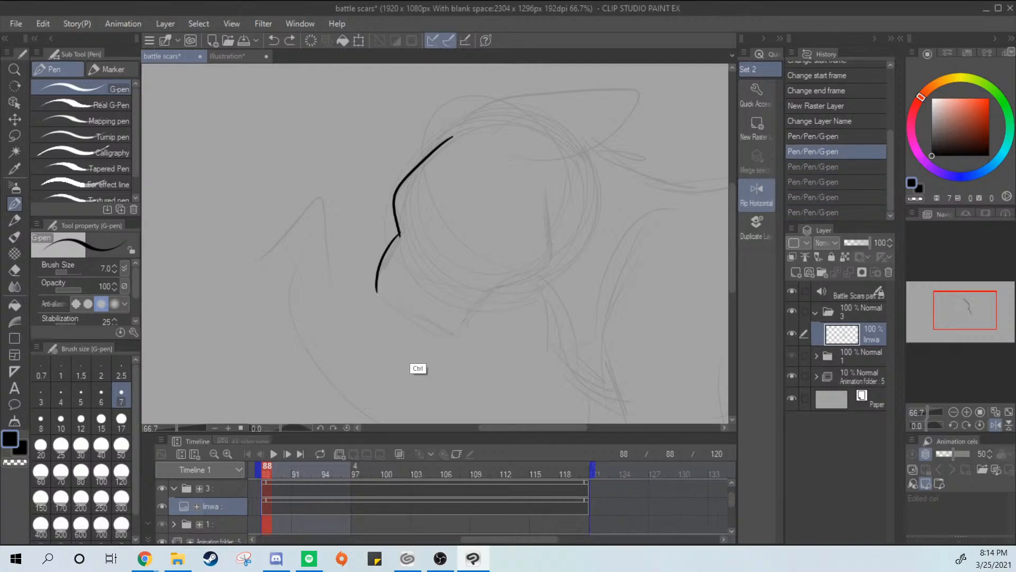
Set the G-pen's brush size to 15 and ink the forehead and brow line of the head
left_click(101, 418)
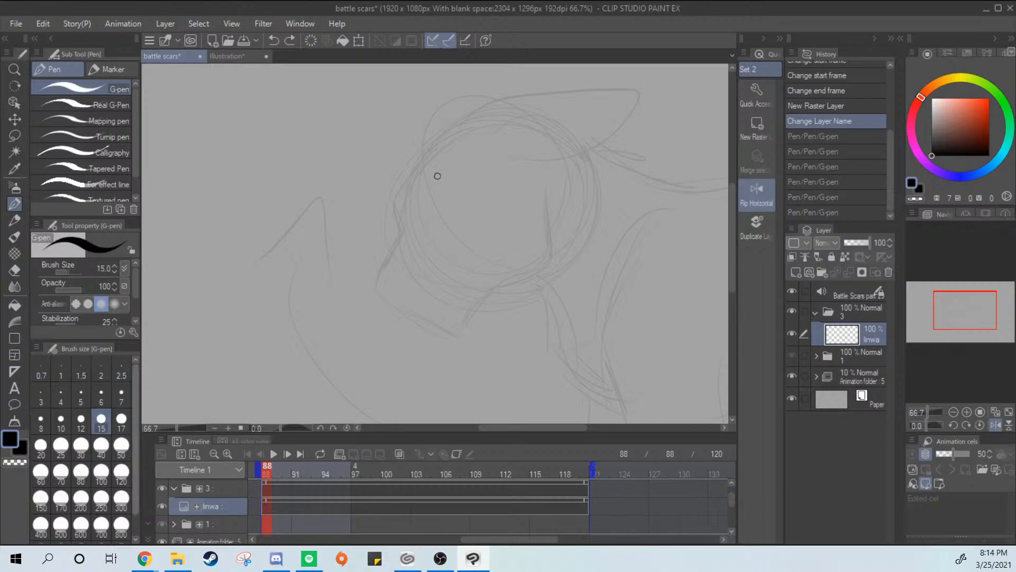
left_click_drag(422, 157, 412, 228)
key("ctrl+z")
mouse_move(444, 136)
left_mouse_down()
mouse_move(393, 212)
mouse_move(406, 243)
left_mouse_up()
mouse_move(402, 234)
left_mouse_down()
mouse_move(386, 305)
mouse_move(391, 245)
mouse_move(406, 309)
left_mouse_up()
key("ctrl+z")
Try to ink the muzzle's front as one curve from the brow down to the chin
key("ctrl+z")
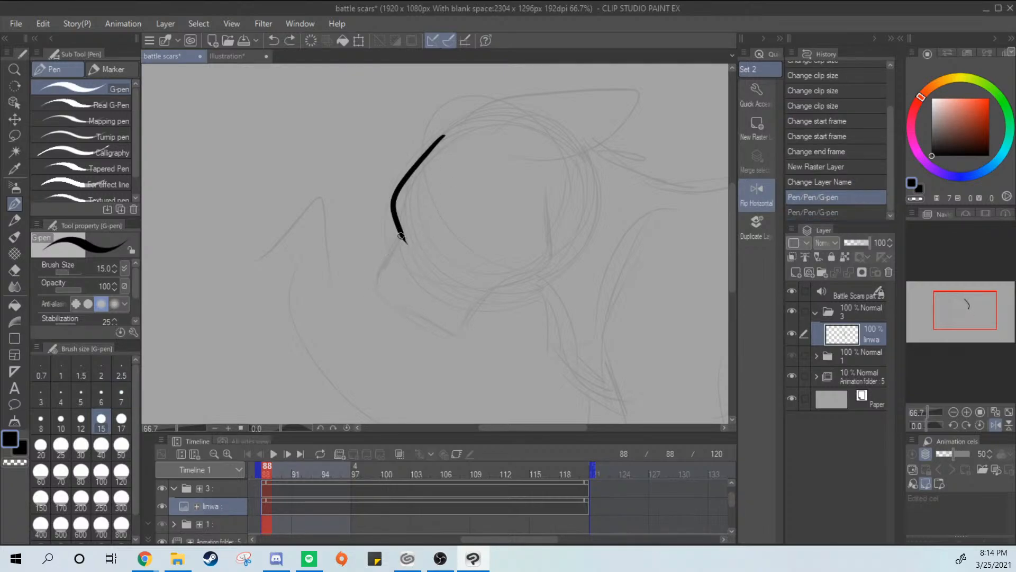
mouse_move(403, 234)
left_mouse_down()
mouse_move(382, 299)
mouse_move(389, 249)
mouse_move(423, 329)
left_mouse_up()
key("ctrl+z")
key("ctrl+z")
left_click_drag(403, 234, 381, 286)
key("ctrl+z")
mouse_move(403, 234)
left_mouse_down()
mouse_move(383, 255)
mouse_move(408, 312)
left_mouse_up()
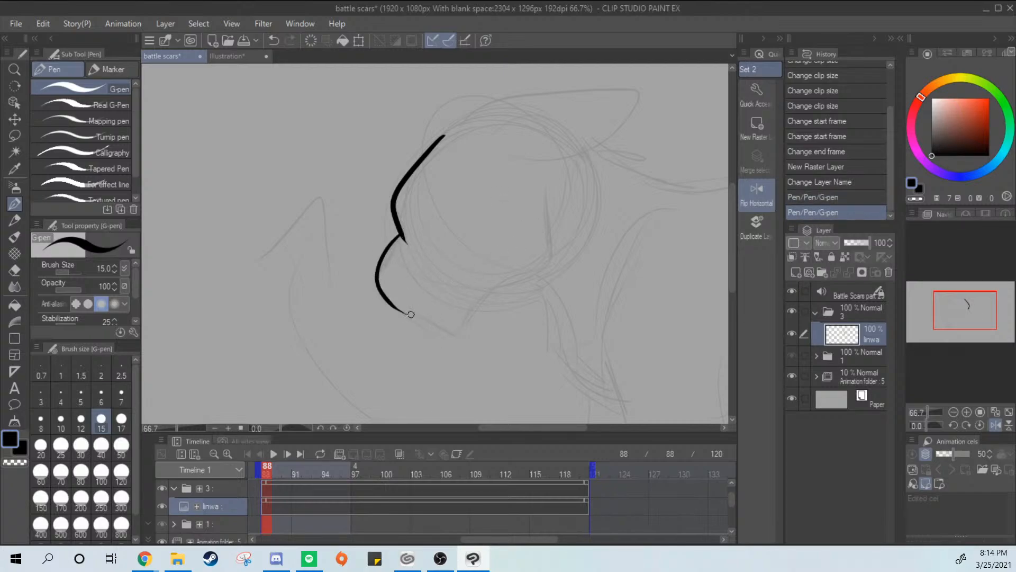
key("ctrl+z")
mouse_move(401, 236)
left_mouse_down()
mouse_move(386, 258)
mouse_move(419, 330)
left_mouse_up()
key("ctrl+z")
mouse_move(401, 236)
left_mouse_down()
mouse_move(375, 290)
mouse_move(419, 325)
left_mouse_up()
key("ctrl+z")
left_click_drag(401, 236, 449, 337)
Ink the muzzle, the chin and the jaw line curving up to the cheek
key("ctrl+z")
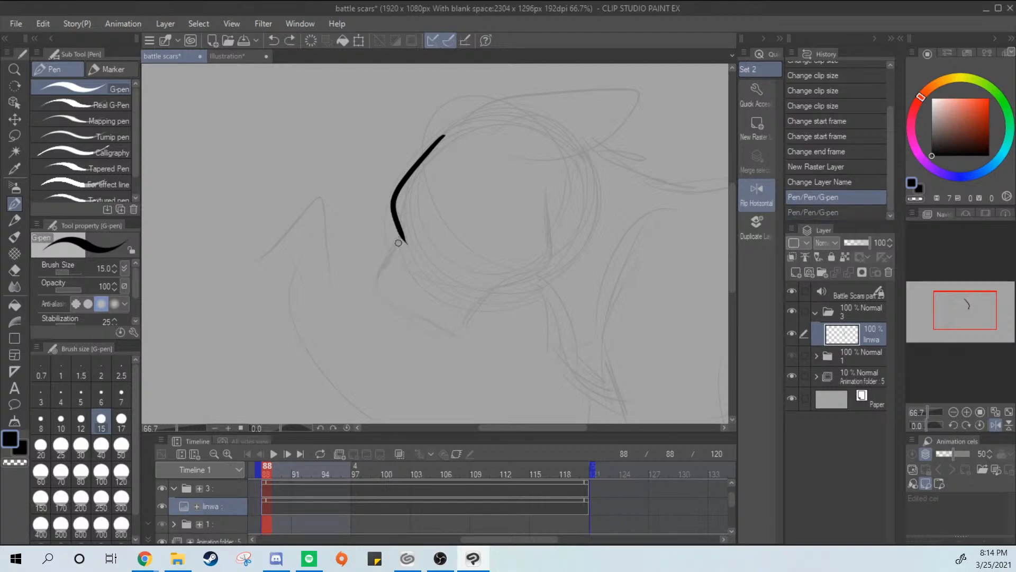
mouse_move(400, 236)
left_mouse_down()
mouse_move(377, 284)
mouse_move(433, 328)
mouse_move(476, 333)
mouse_move(442, 335)
mouse_move(544, 269)
left_mouse_up()
key("ctrl+z")
Ink the small nose mark at the muzzle tip and try a short mouth line
key("ctrl+z")
key("ctrl+z")
mouse_move(474, 309)
left_mouse_down()
mouse_move(523, 185)
mouse_move(479, 300)
mouse_move(545, 216)
mouse_move(524, 197)
mouse_move(496, 282)
mouse_move(518, 195)
left_mouse_up()
key("ctrl+z")
key("ctrl+z")
mouse_move(379, 284)
left_mouse_down()
mouse_move(404, 270)
mouse_move(383, 292)
left_mouse_up()
key("ctrl+z")
left_click(434, 318)
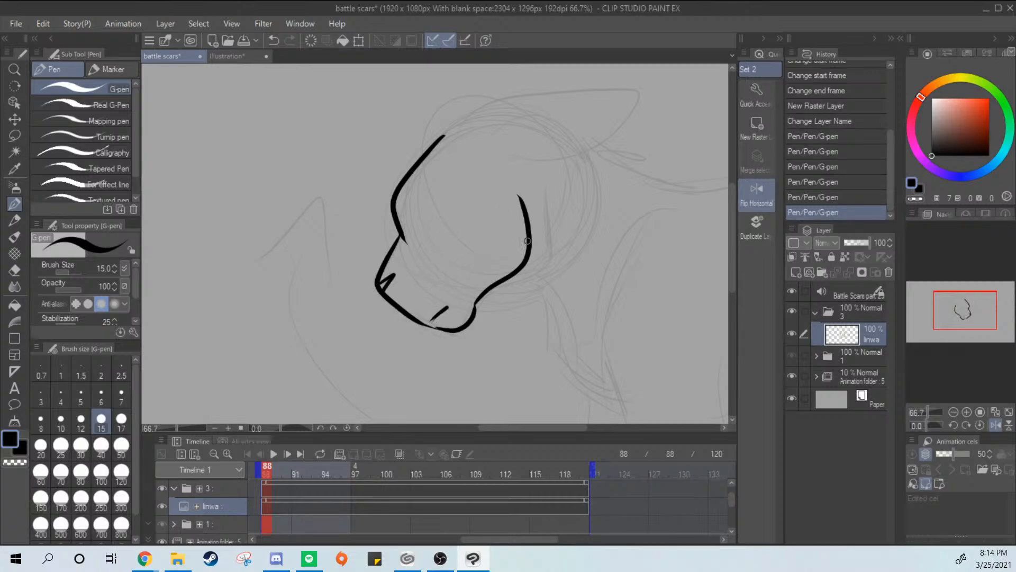
key("ctrl+z")
Ink the ear outline on top of the head, pointing backwards
left_click_drag(485, 242, 465, 311)
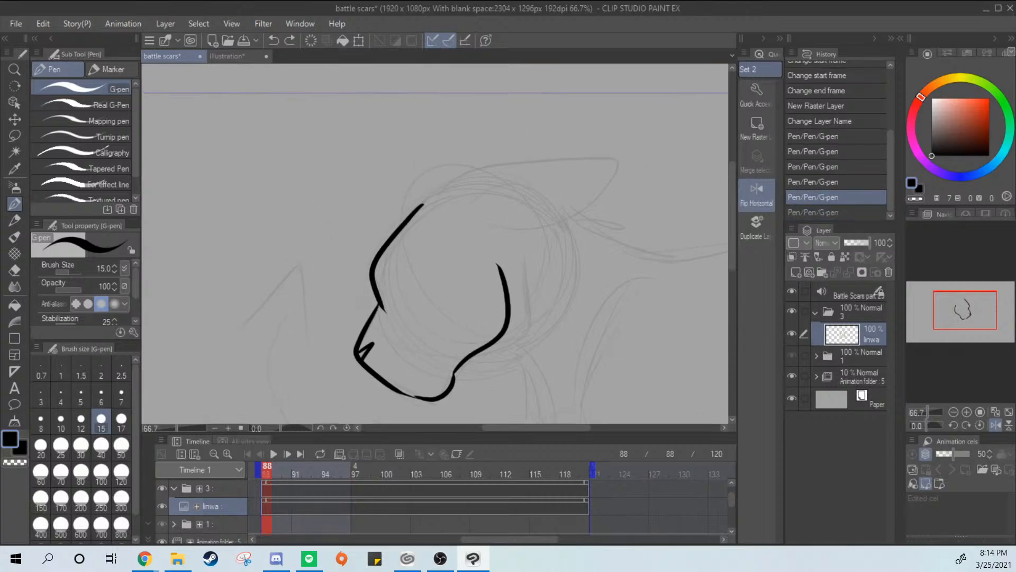
left_click_drag(422, 205, 548, 183)
key("ctrl+z")
mouse_move(422, 206)
left_mouse_down()
mouse_move(430, 190)
mouse_move(560, 210)
left_mouse_up()
key("ctrl+z")
mouse_move(433, 206)
left_mouse_down()
mouse_move(577, 193)
mouse_move(463, 232)
left_mouse_up()
key("ctrl+z")
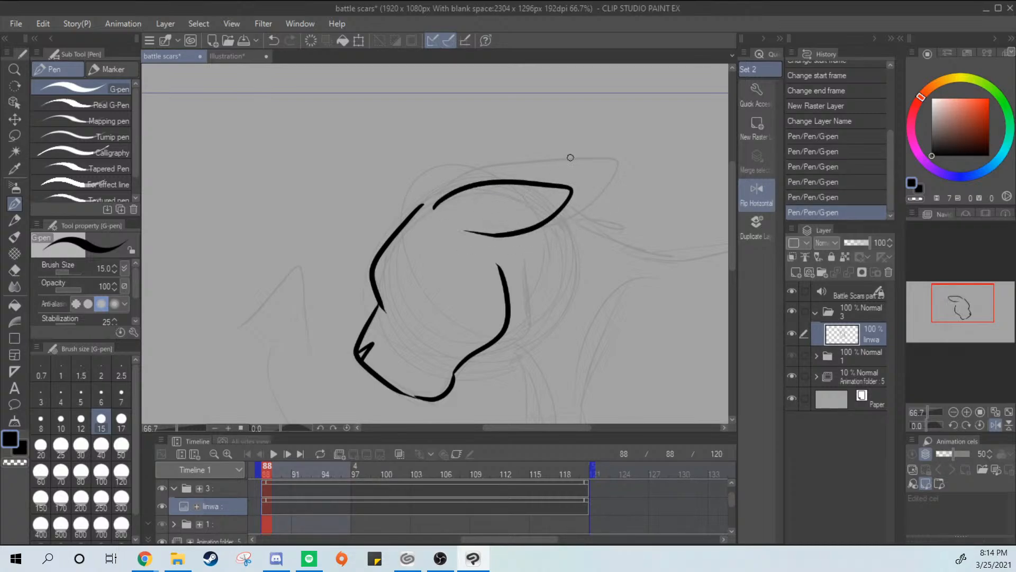
Ink scruffy fur tufts along the forehead, from the ear base down to the brow
mouse_move(418, 206)
left_mouse_down()
mouse_move(457, 189)
mouse_move(387, 200)
mouse_move(369, 240)
left_mouse_up()
key("ctrl+z")
key("ctrl+z")
mouse_move(449, 192)
left_mouse_down()
mouse_move(369, 244)
mouse_move(357, 289)
mouse_move(375, 303)
left_mouse_up()
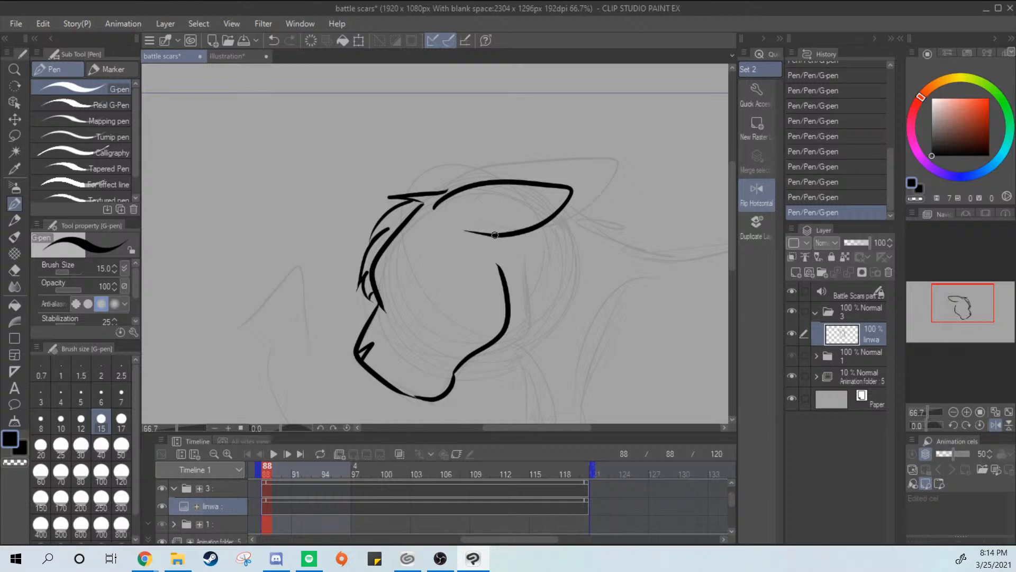
Ink a rounded cheek fur tuft from under the ear to behind the jaw line
mouse_move(495, 235)
left_mouse_down()
mouse_move(528, 328)
mouse_move(534, 256)
mouse_move(520, 325)
left_mouse_up()
key("ctrl+z")
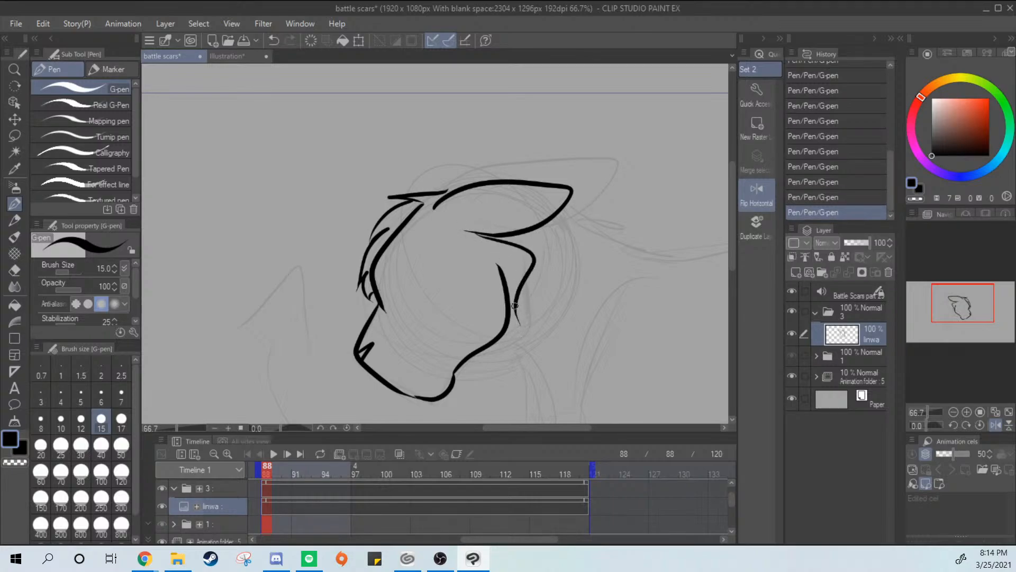
key("ctrl+z")
mouse_move(499, 239)
left_mouse_down()
mouse_move(537, 286)
mouse_move(528, 294)
mouse_move(512, 273)
left_mouse_up()
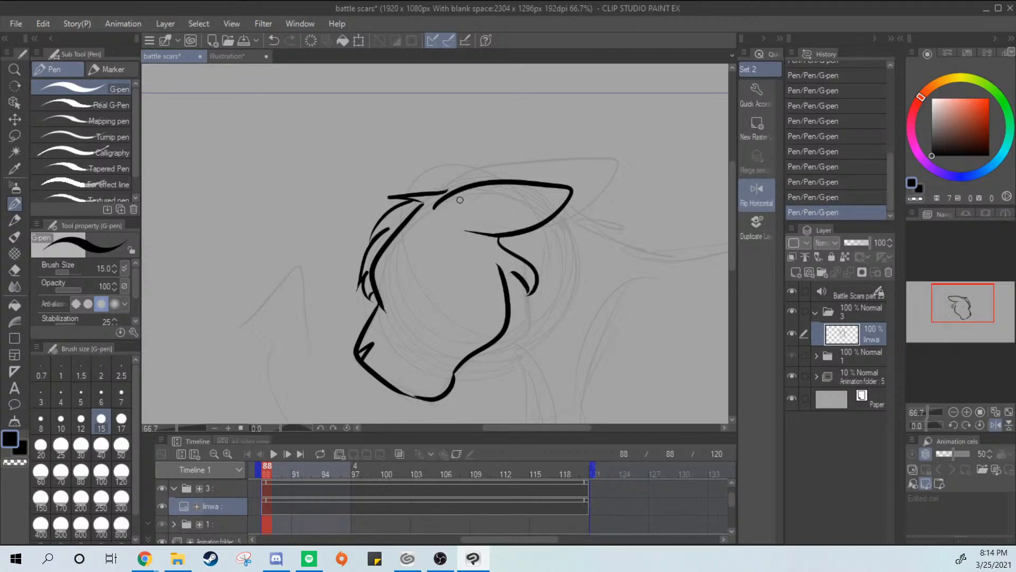
Ink a line inside the ear from its upper edge towards the ear base
mouse_move(529, 184)
left_mouse_down()
mouse_move(435, 235)
mouse_move(528, 186)
left_mouse_up()
key("ctrl+z")
mouse_move(439, 193)
left_mouse_down()
mouse_move(463, 186)
mouse_move(433, 193)
left_mouse_up()
key("ctrl+z")
key("ctrl+z")
key("ctrl+z")
key("p")
left_click(396, 235)
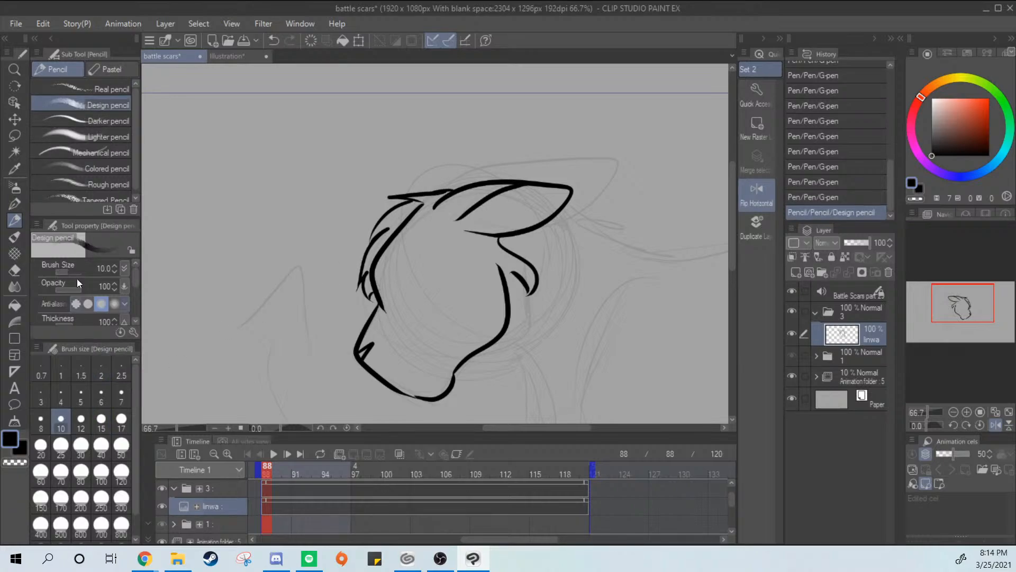
key("p")
key("ctrl+z")
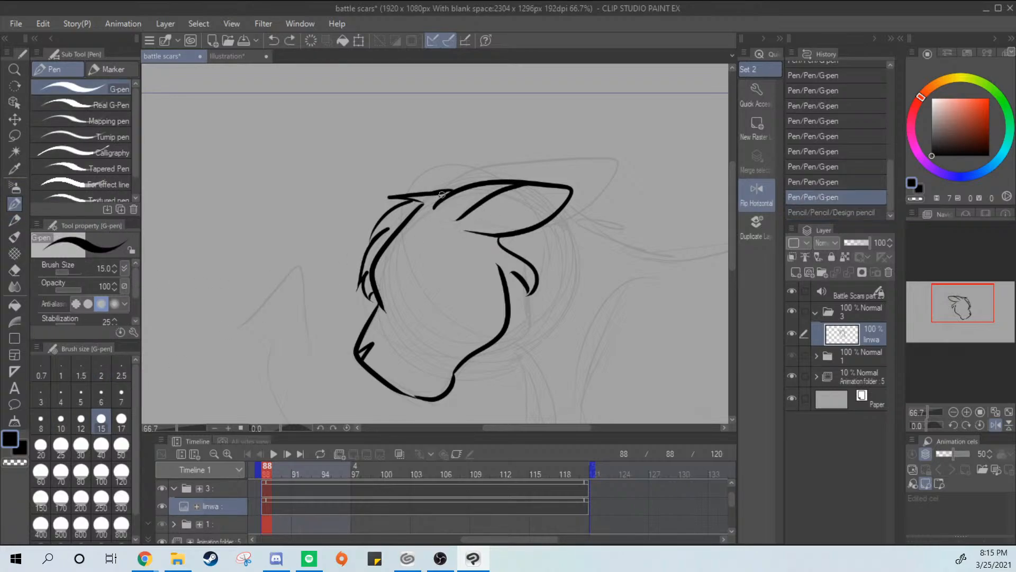
Ink a short stroke joining the forehead fur to the front of the ear
key("ctrl+z")
mouse_move(438, 193)
left_mouse_down()
mouse_move(464, 185)
mouse_move(425, 196)
mouse_move(451, 194)
left_mouse_up()
key("ctrl+z")
key("ctrl+z")
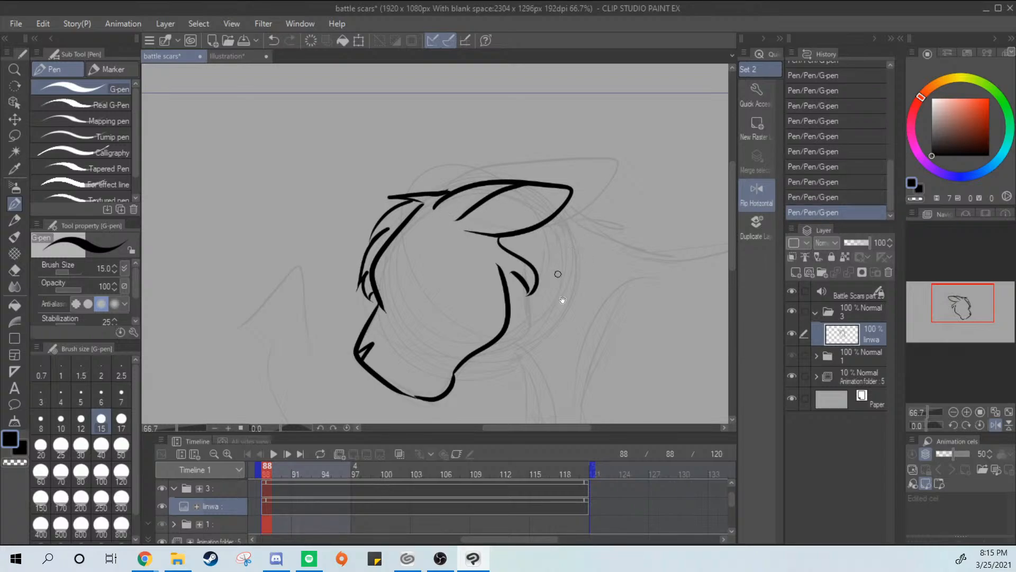
Try to ink a line running down from the cheek tuft towards the neck
left_click_drag(562, 299, 560, 262)
key("ctrl+z")
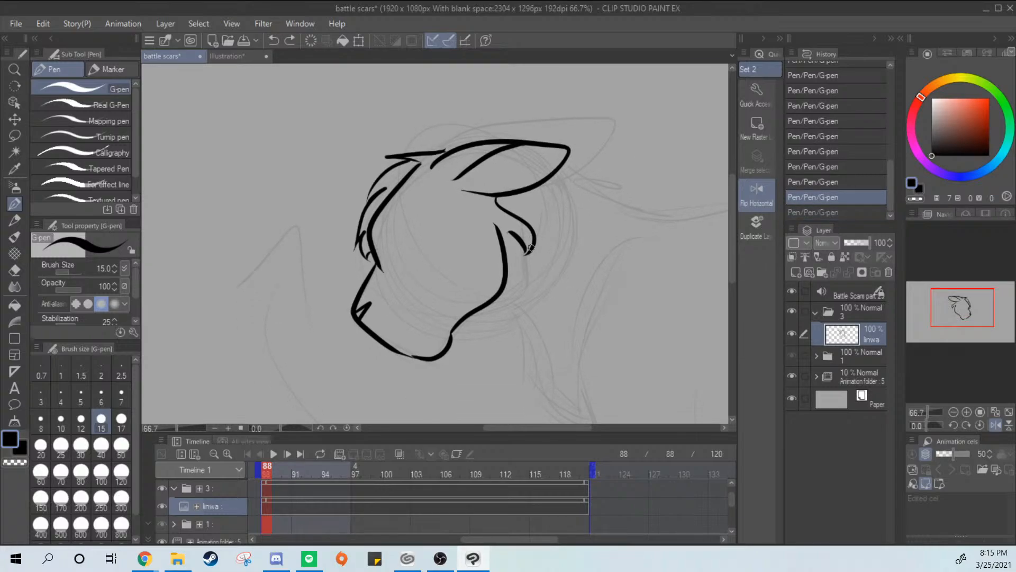
key("ctrl+y")
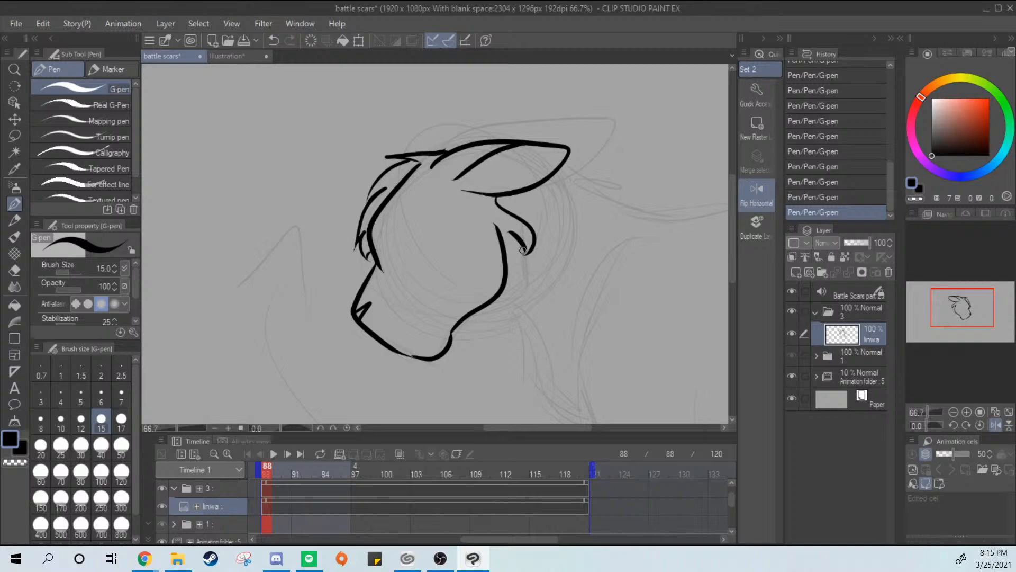
left_click_drag(523, 250, 526, 294)
key("ctrl+z")
mouse_move(519, 244)
left_mouse_down()
mouse_move(525, 288)
mouse_move(505, 277)
mouse_move(514, 272)
mouse_move(524, 308)
left_mouse_up()
key("ctrl+z")
key("ctrl+z")
key("ctrl+z")
key("ctrl+z")
Undo the cheek fur and inner ear strokes, and ink a thinner line inside the ear
key("ctrl+z")
key("ctrl+z")
key("ctrl+z")
key("ctrl+z")
key("ctrl+z")
key("ctrl+z")
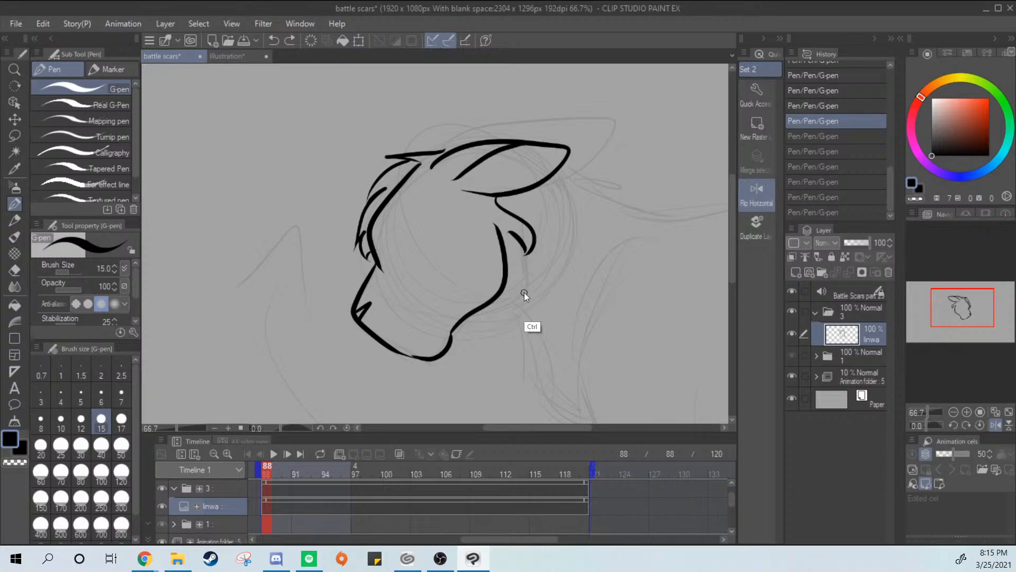
mouse_move(432, 157)
left_mouse_down()
mouse_move(543, 139)
mouse_move(445, 174)
left_mouse_up()
key("ctrl+z")
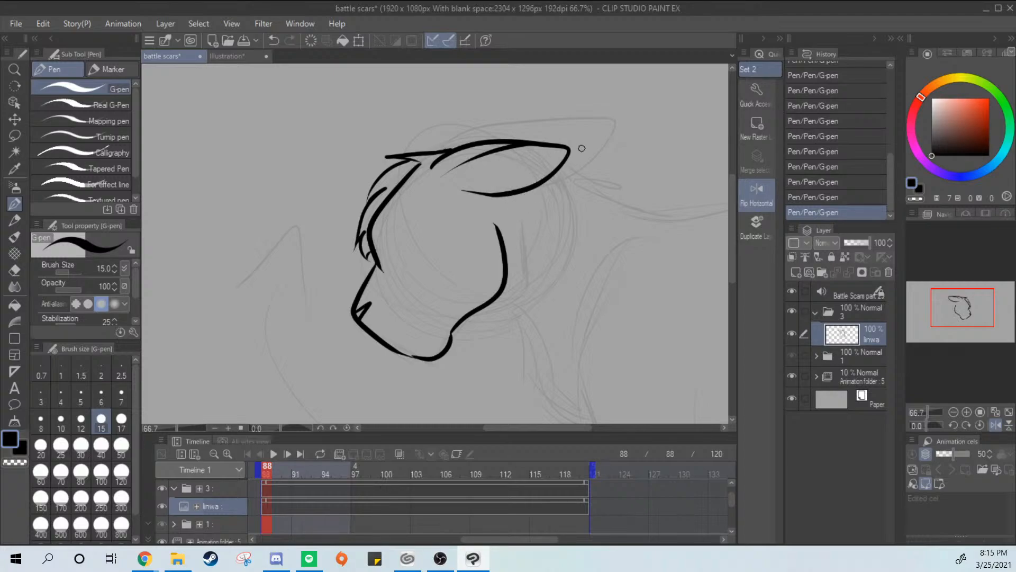
Ink a pointed cheek fur tuft below the ear and a curved tuft sweeping under the jaw
mouse_move(509, 194)
left_mouse_down()
mouse_move(540, 230)
mouse_move(533, 293)
mouse_move(517, 203)
mouse_move(507, 319)
mouse_move(535, 270)
left_mouse_up()
key("ctrl+z")
key("ctrl+z")
mouse_move(509, 321)
left_mouse_down()
mouse_move(540, 278)
mouse_move(493, 328)
left_mouse_up()
key("ctrl+z")
mouse_move(528, 290)
left_mouse_down()
mouse_move(492, 323)
mouse_move(503, 297)
mouse_move(492, 325)
left_mouse_up()
key("ctrl+z")
key("ctrl+z")
key("ctrl+z")
key("ctrl+z")
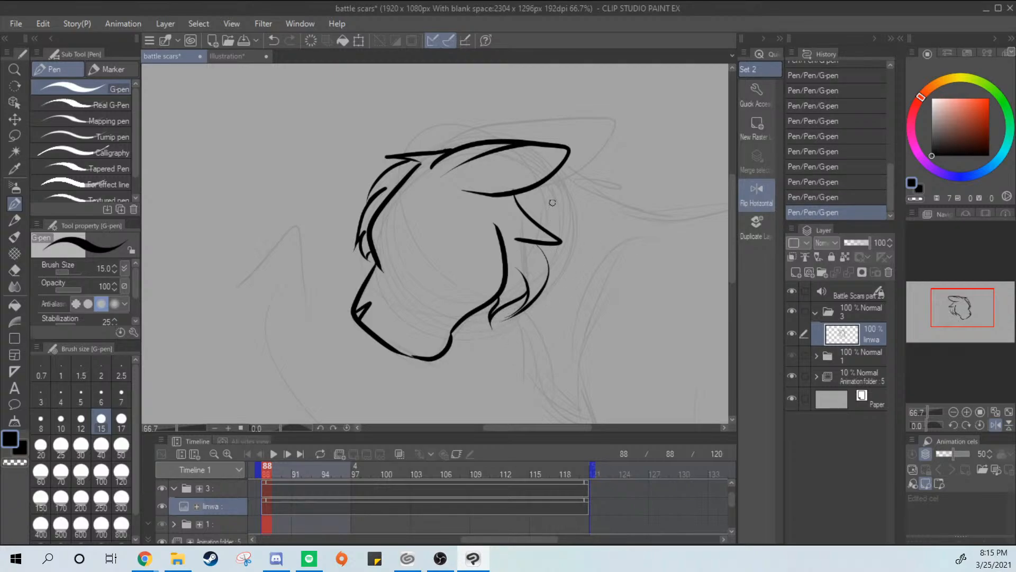
Try to redraw the upper edge of the pointed cheek tuft from the base of the ear
left_click_drag(508, 197, 545, 232)
key("ctrl+z")
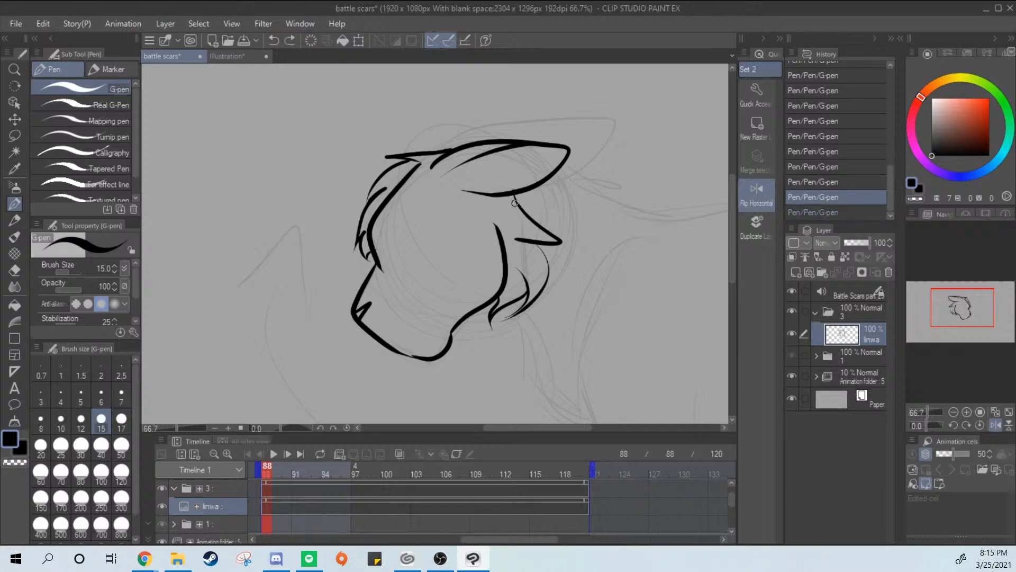
left_click_drag(509, 193, 549, 239)
key("ctrl+z")
mouse_move(509, 193)
left_mouse_down()
mouse_move(531, 217)
mouse_move(545, 233)
left_mouse_up()
key("ctrl+z")
Try an eye line beside the brow, and ink a short mouth line on the muzzle above the chin
left_click_drag(377, 248, 407, 236)
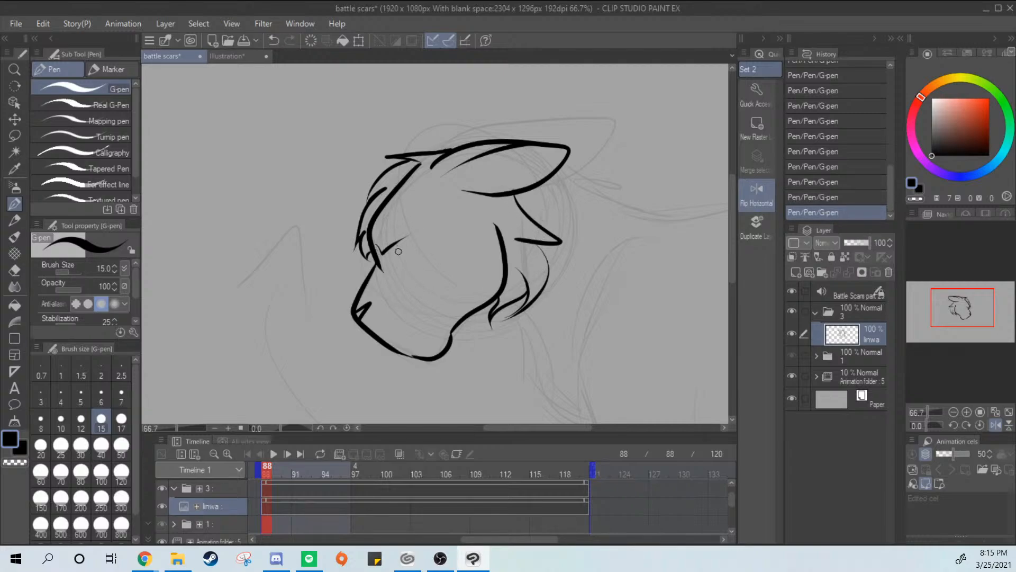
key("ctrl+z")
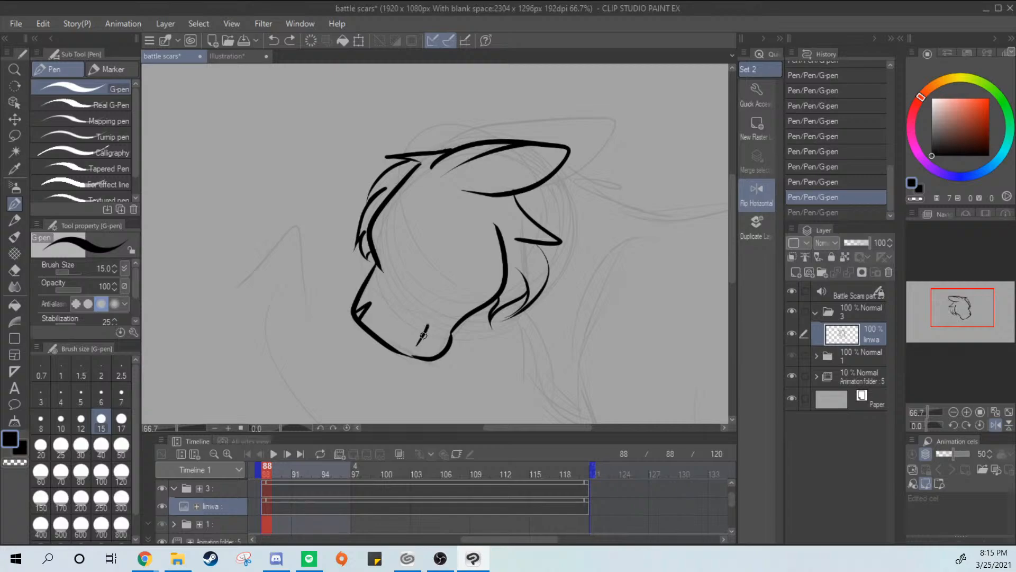
left_click_drag(612, 280, 544, 208)
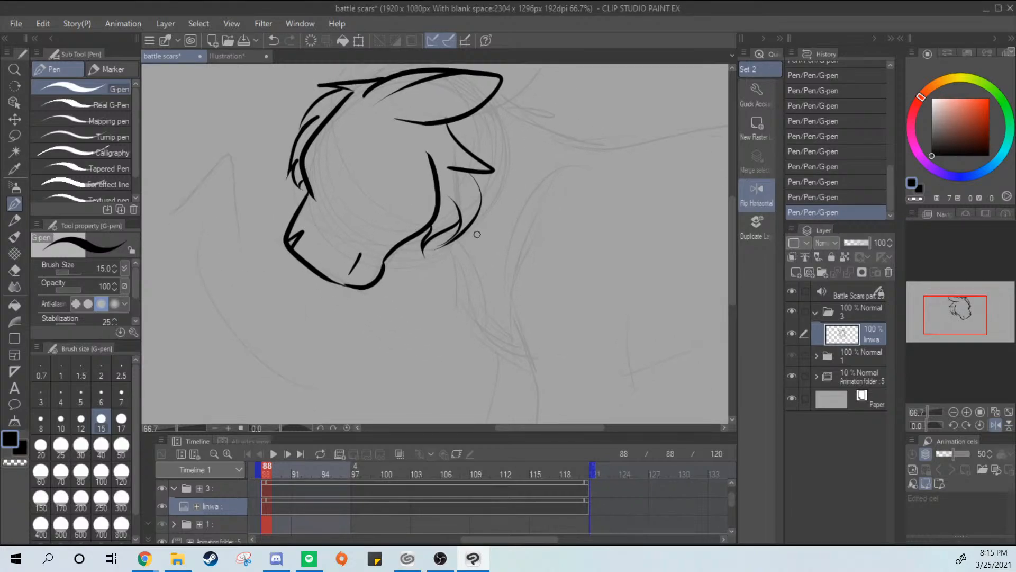
Try a short fur stroke beside the curved tuft under the jaw
left_click_drag(445, 233, 454, 254)
key("ctrl+z")
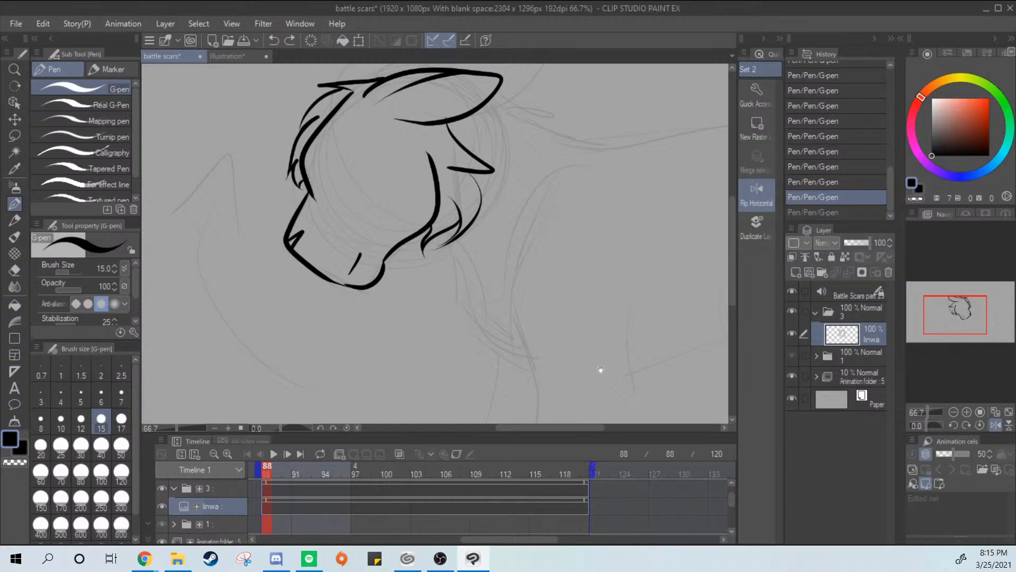
left_click_drag(601, 369, 558, 296)
scroll(523, 265, "down", 1)
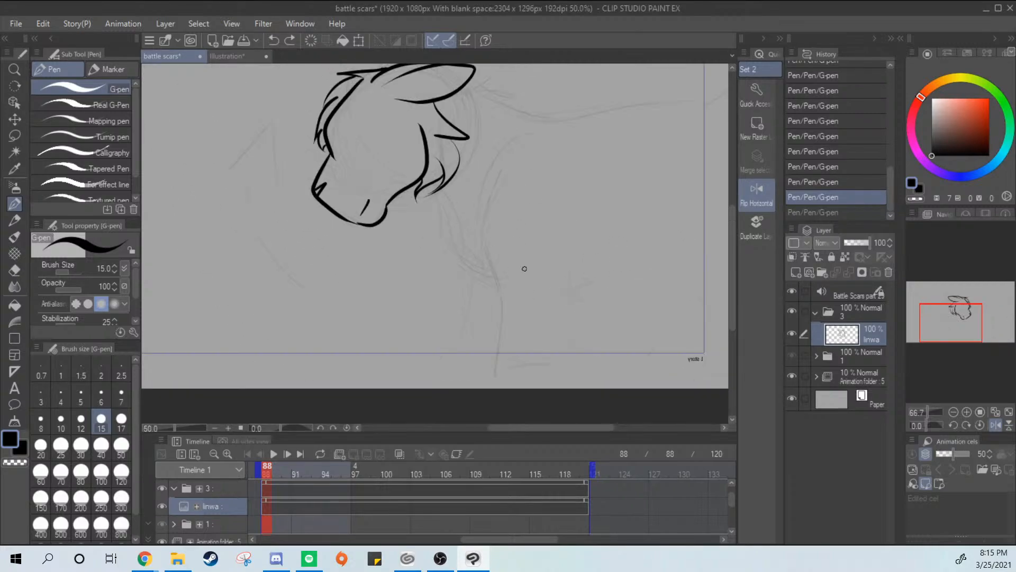
left_click_drag(549, 254, 562, 312)
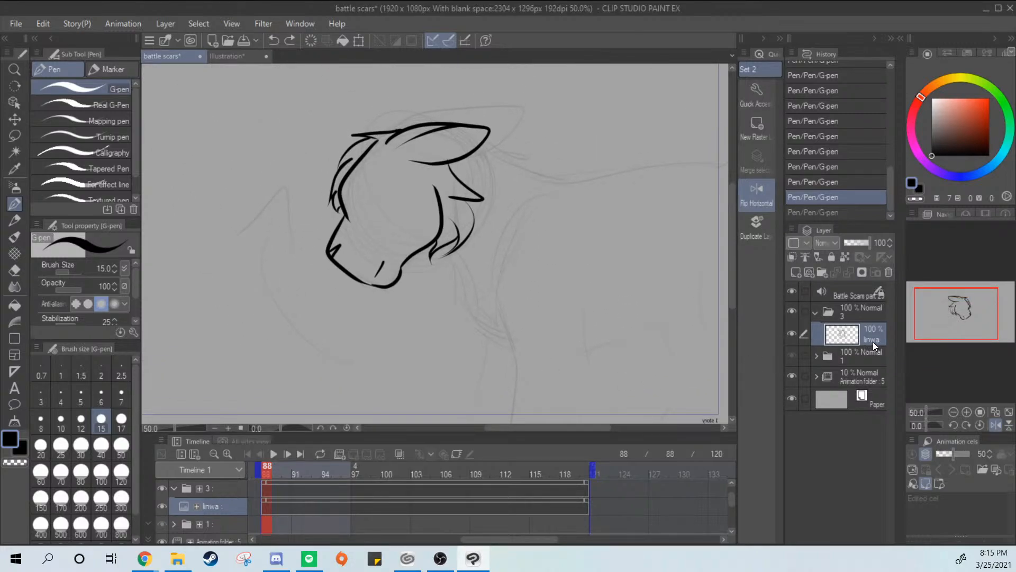
Rename the linwa layer first as head lines and finally as lines
type("head li")
type("nes")
key("Return")
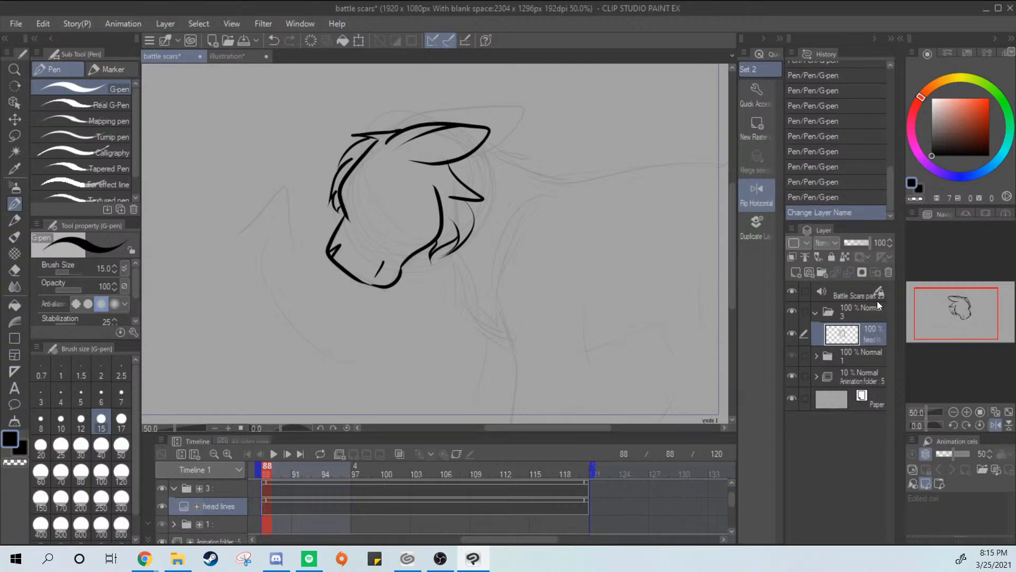
key("ctrl+z")
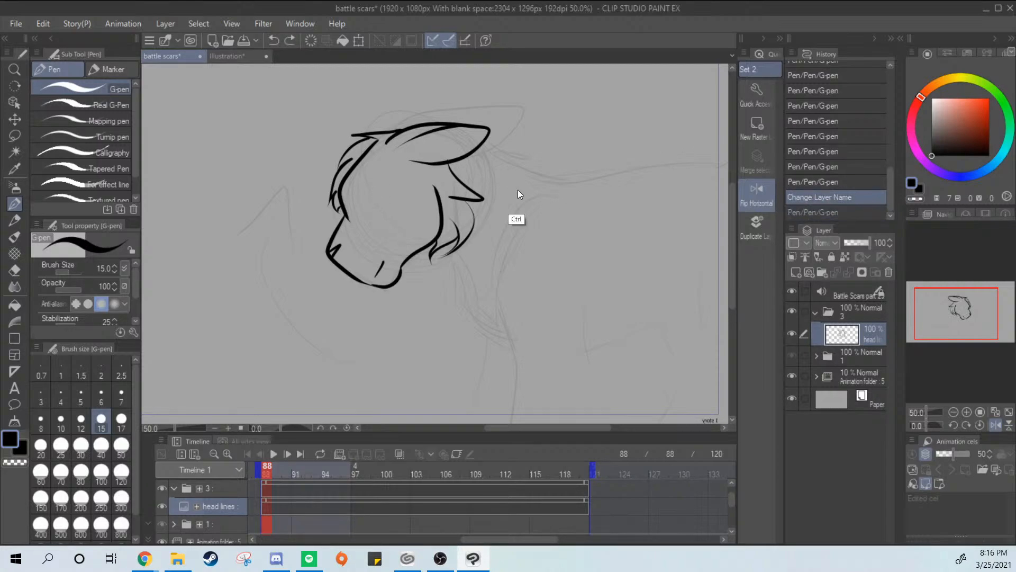
scroll(516, 192, "up", 1)
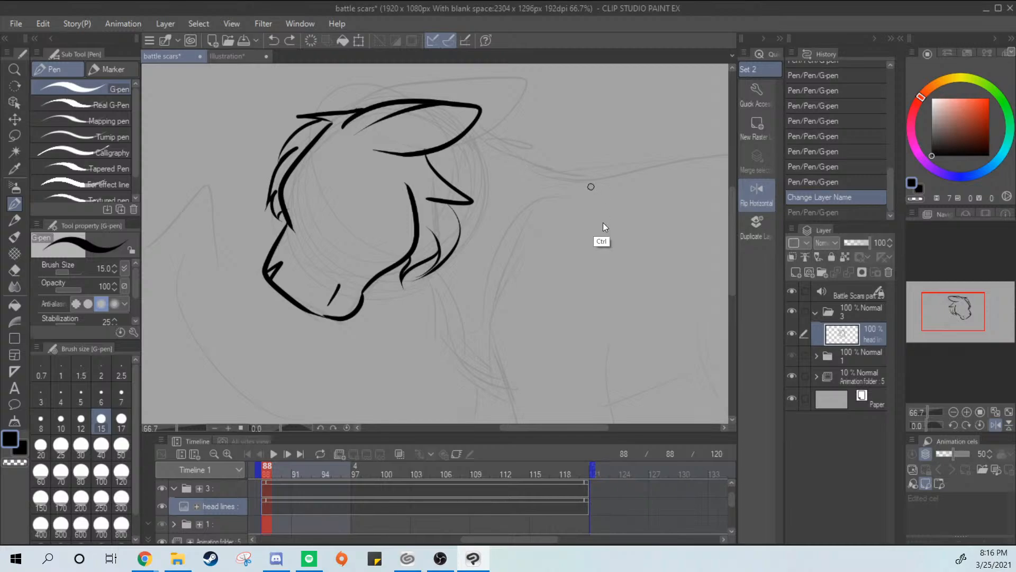
scroll(604, 223, "down", 3)
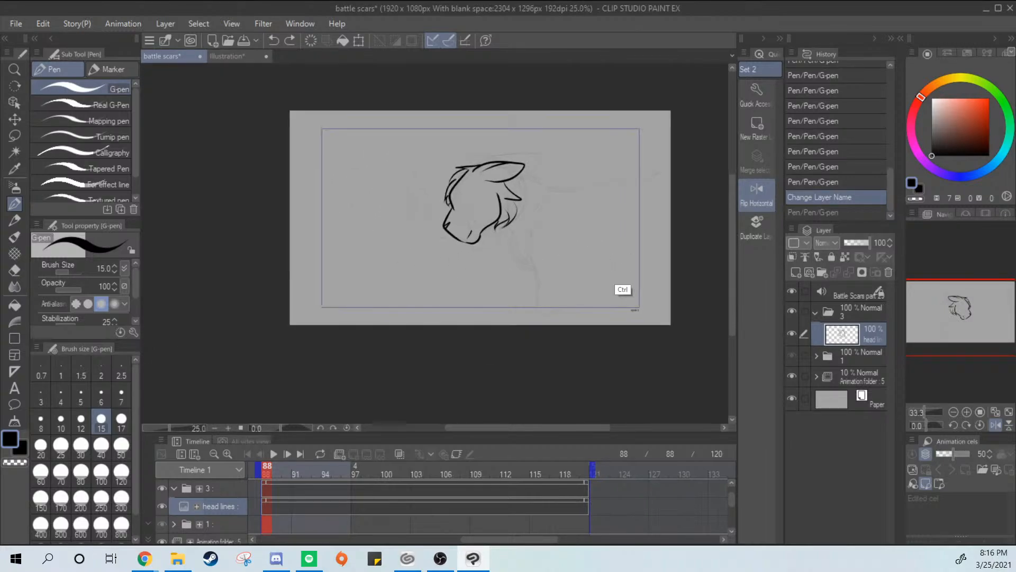
double_click(877, 340)
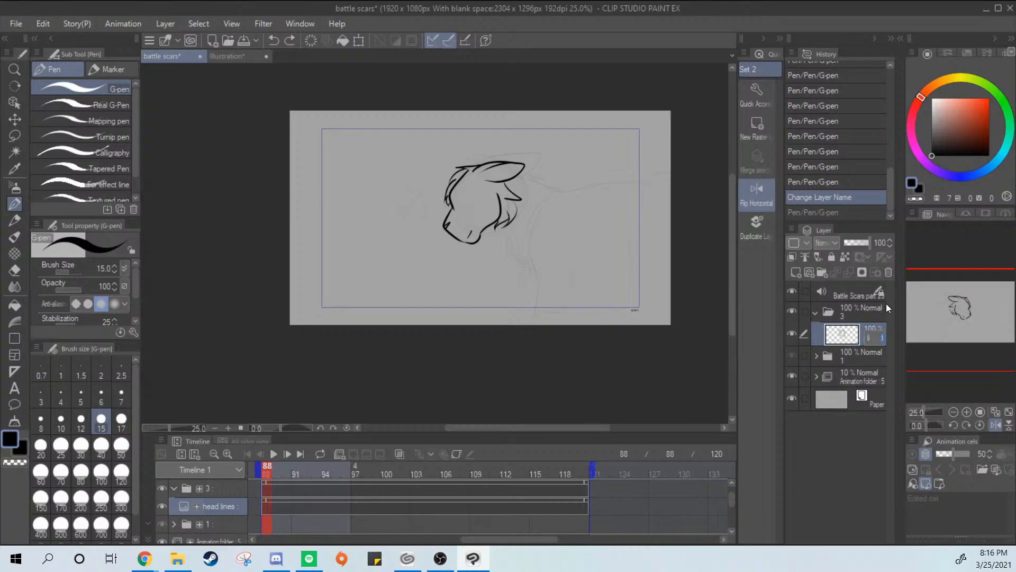
key("Return")
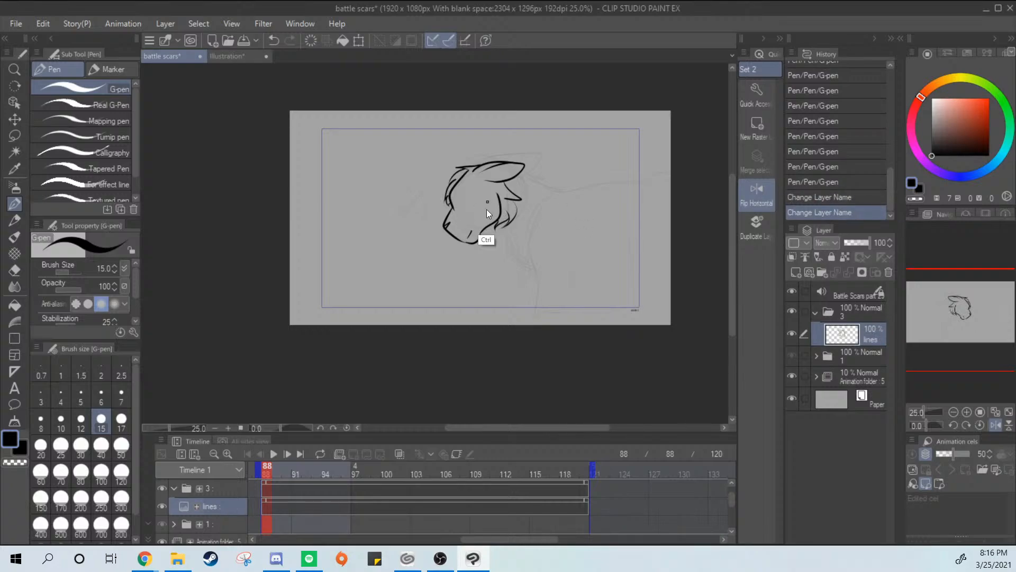
Erase the overshoot where the pointed cheek tuft meets the lower edge of the ear
scroll(487, 208, "up", 3)
left_click_drag(439, 183, 485, 242)
scroll(479, 215, "up", 1)
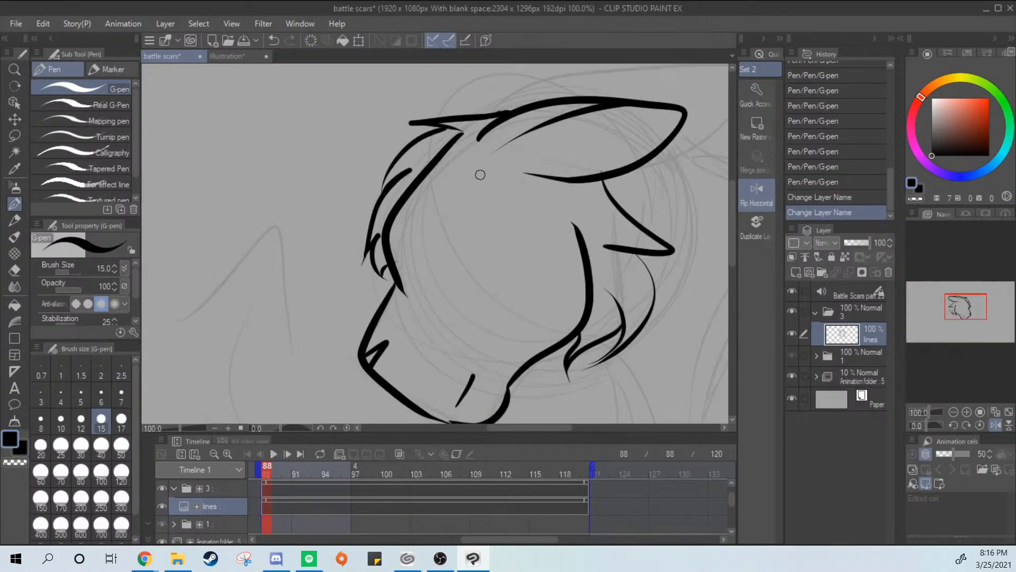
left_click_drag(581, 316, 470, 263)
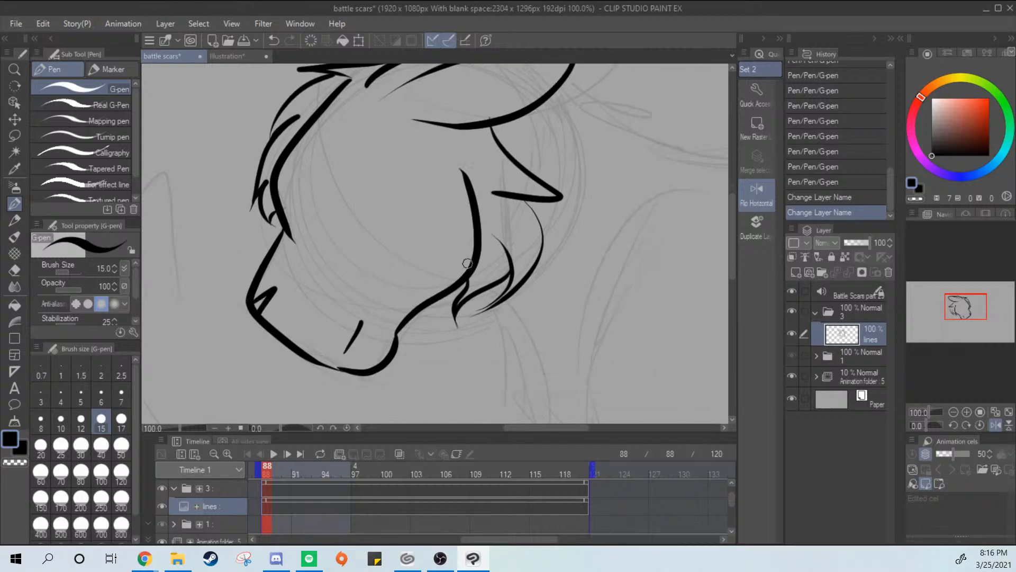
key("e")
left_click_drag(488, 114, 484, 118)
key("p")
Thicken the outer edge of the curved tuft under the jaw and erase the overshoot past its tip
left_click_drag(595, 298, 573, 216)
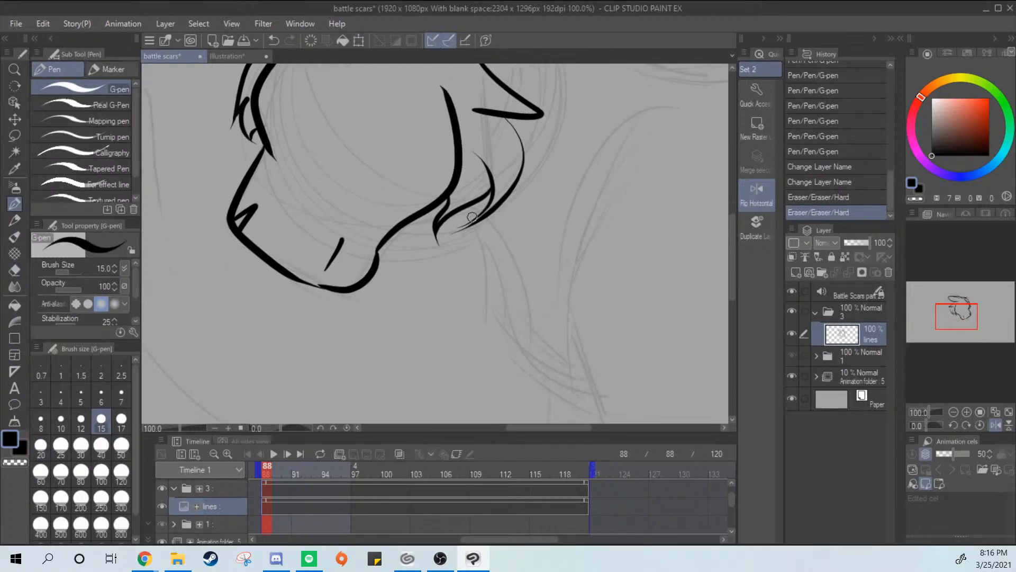
left_click_drag(456, 231, 498, 194)
key("ctrl+z")
left_click_drag(458, 232, 492, 196)
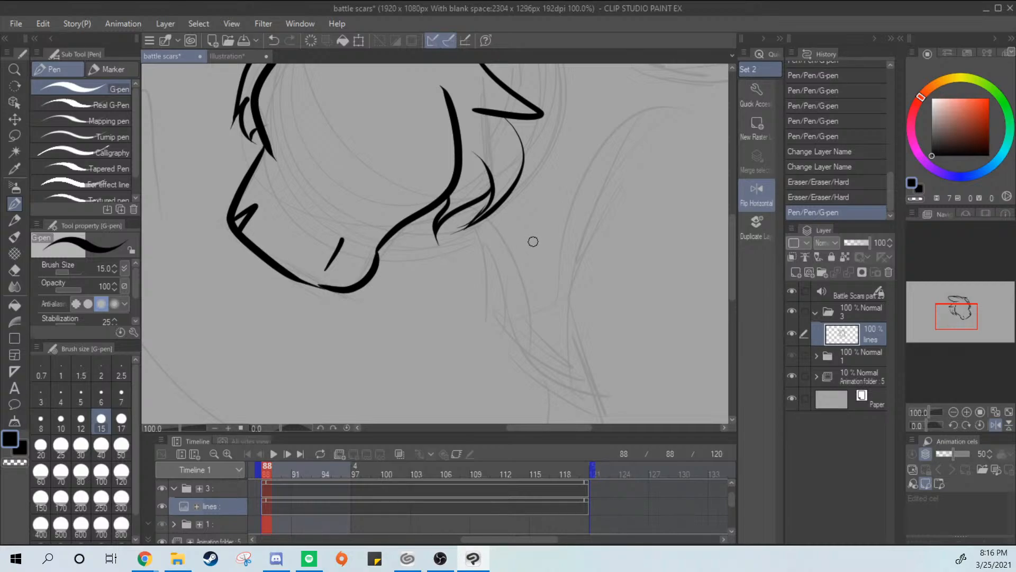
left_click_drag(580, 279, 561, 252)
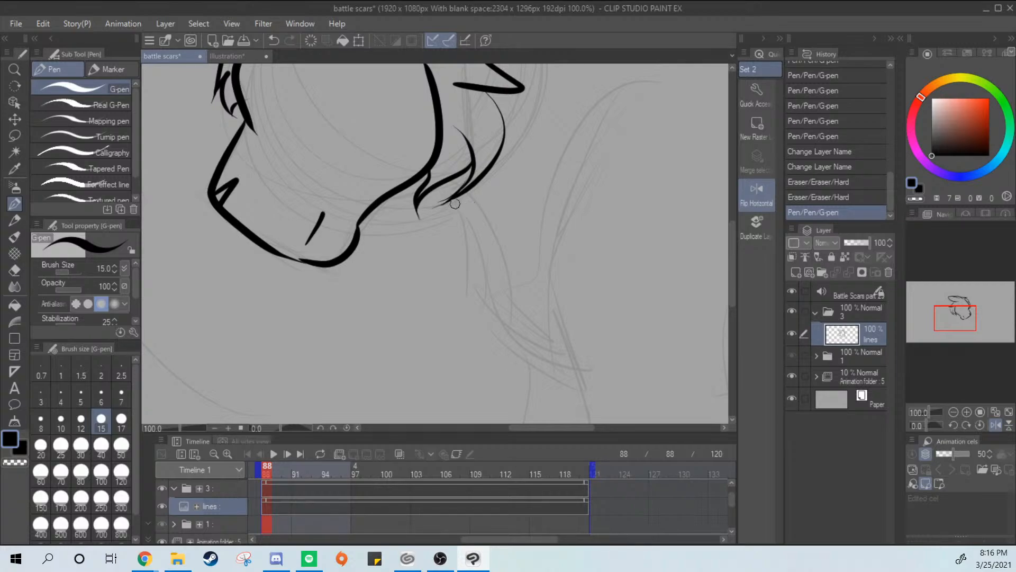
key("e")
mouse_move(466, 177)
left_mouse_down()
mouse_move(418, 236)
mouse_move(465, 183)
mouse_move(454, 199)
mouse_move(463, 192)
mouse_move(451, 201)
mouse_move(473, 165)
mouse_move(451, 218)
left_mouse_up()
key("p")
Ink the upper part of the jagged throat fur line, running down from the tuft under the jaw
key("ctrl+z")
key("ctrl+z")
key("ctrl+z")
key("ctrl+z")
key("ctrl+z")
left_click_drag(447, 185, 479, 329)
Continue the jagged fur line down to the chest, ending in small pointed tufts
key("ctrl+z")
mouse_move(460, 270)
left_mouse_down()
mouse_move(469, 252)
mouse_move(490, 329)
left_mouse_up()
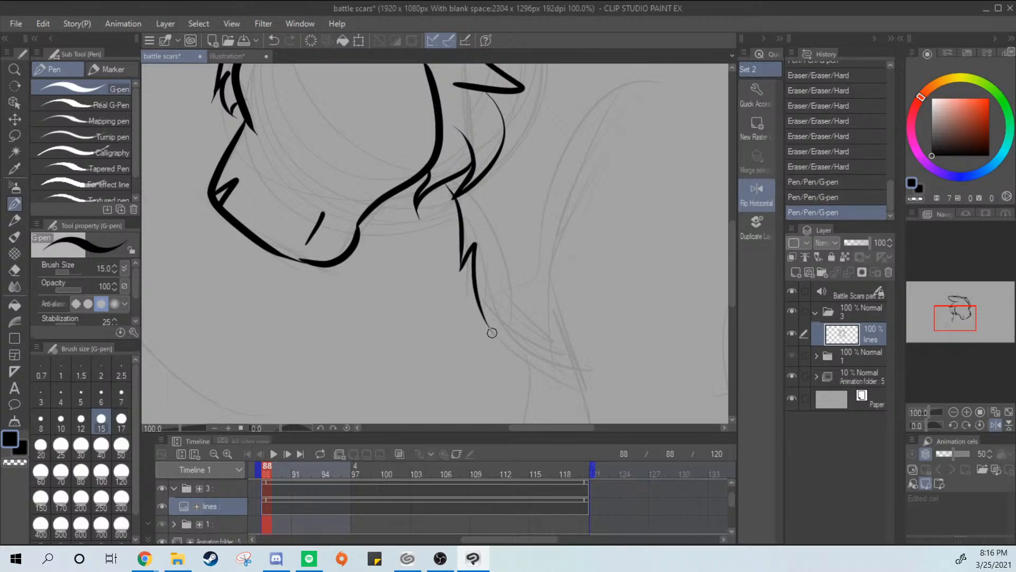
mouse_move(492, 283)
left_mouse_down()
mouse_move(553, 347)
mouse_move(520, 293)
mouse_move(563, 314)
mouse_move(508, 283)
mouse_move(564, 324)
left_mouse_up()
key("ctrl+z")
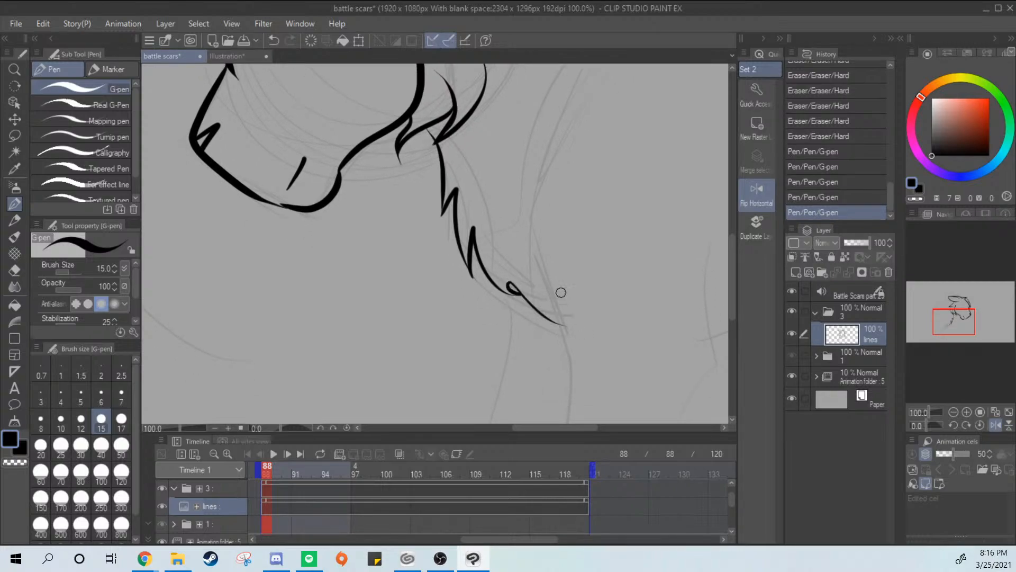
key("ctrl+z")
mouse_move(514, 295)
left_mouse_down()
mouse_move(517, 277)
mouse_move(556, 302)
left_mouse_up()
left_click_drag(545, 204, 521, 264)
scroll(541, 196, "down", 2)
mouse_move(600, 288)
left_mouse_down()
mouse_move(579, 280)
mouse_move(555, 349)
left_mouse_up()
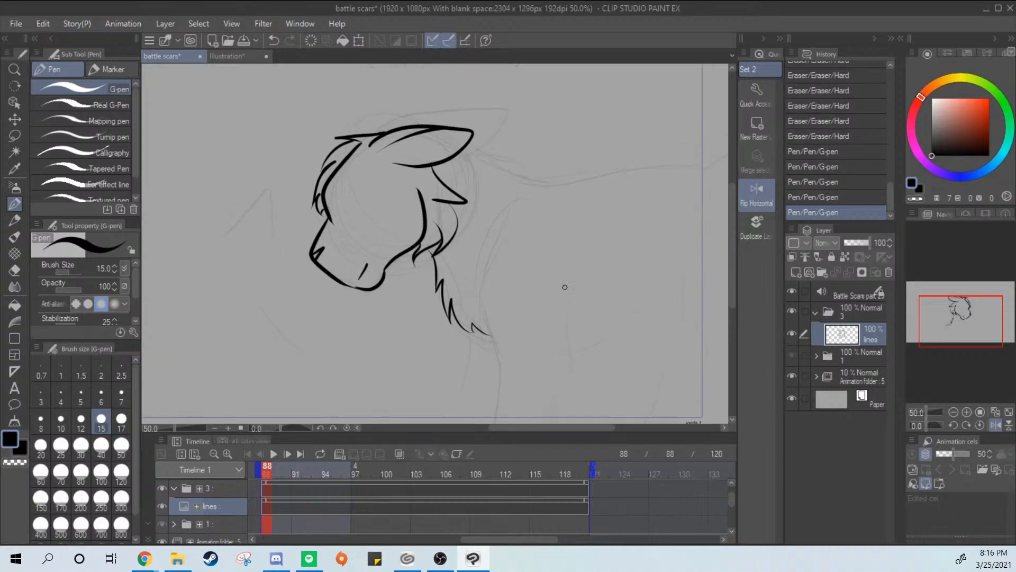
Ink the back of the neck from behind the ear toward the shoulders, with small pointed fur tufts
left_click_drag(465, 153, 546, 168)
key("ctrl+z")
left_click_drag(460, 147, 548, 175)
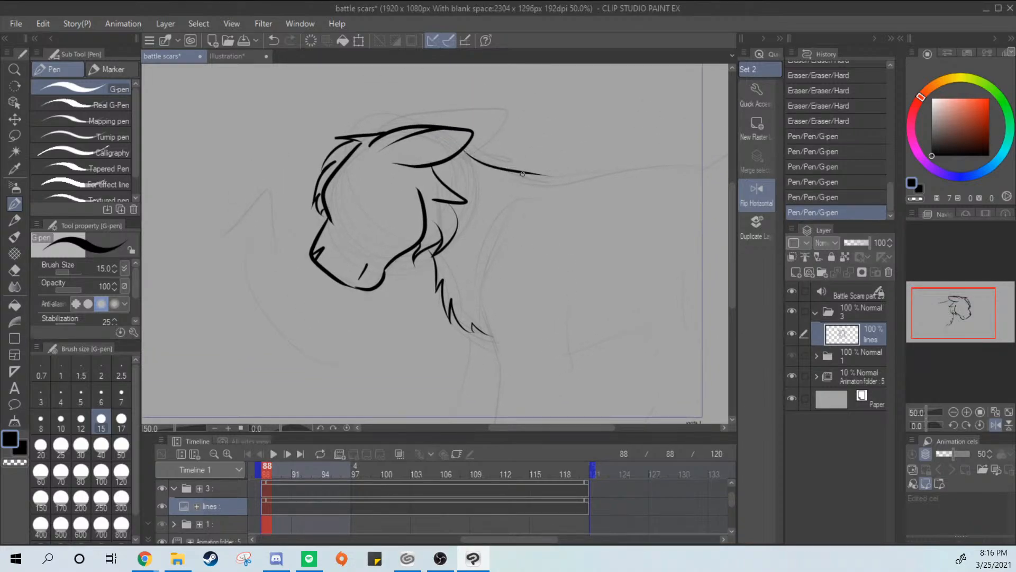
key("ctrl+z")
left_click_drag(462, 151, 549, 185)
key("ctrl+z")
left_click_drag(461, 153, 535, 180)
key("ctrl+z")
mouse_move(461, 154)
left_mouse_down()
mouse_move(502, 166)
mouse_move(484, 174)
mouse_move(537, 178)
left_mouse_up()
key("ctrl+z")
Ink the front edge of the near foreleg from the shoulder down to the foot
mouse_move(536, 178)
left_mouse_down()
mouse_move(544, 183)
mouse_move(522, 186)
mouse_move(500, 346)
left_mouse_up()
key("ctrl+z")
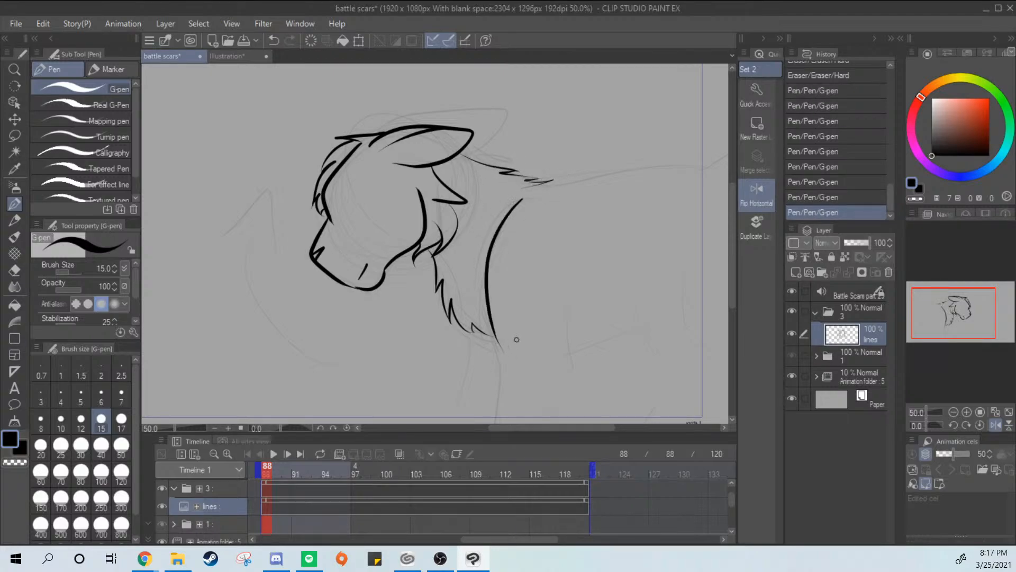
key("ctrl+z")
mouse_move(510, 209)
left_mouse_down()
mouse_move(492, 240)
mouse_move(507, 371)
left_mouse_up()
Ink the back edge of the near foreleg with its elbow bend and close the foot with a flat base line
mouse_move(555, 305)
left_mouse_down()
mouse_move(540, 234)
mouse_move(523, 358)
left_mouse_up()
key("ctrl+z")
mouse_move(552, 238)
left_mouse_down()
mouse_move(557, 296)
mouse_move(540, 328)
left_mouse_up()
mouse_move(490, 286)
left_mouse_down()
mouse_move(483, 375)
mouse_move(493, 311)
mouse_move(484, 358)
mouse_move(545, 360)
left_mouse_up()
key("ctrl+z")
key("ctrl+z")
key("ctrl+z")
left_click_drag(542, 321, 524, 361)
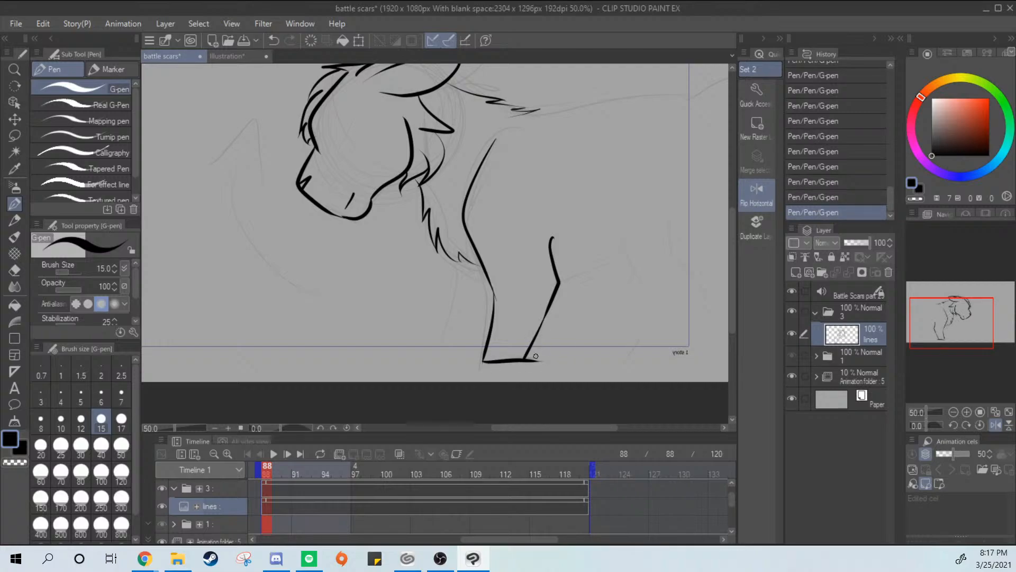
Erase the overshoot at the rear corner of the near forefoot and touch up the line there
key("e")
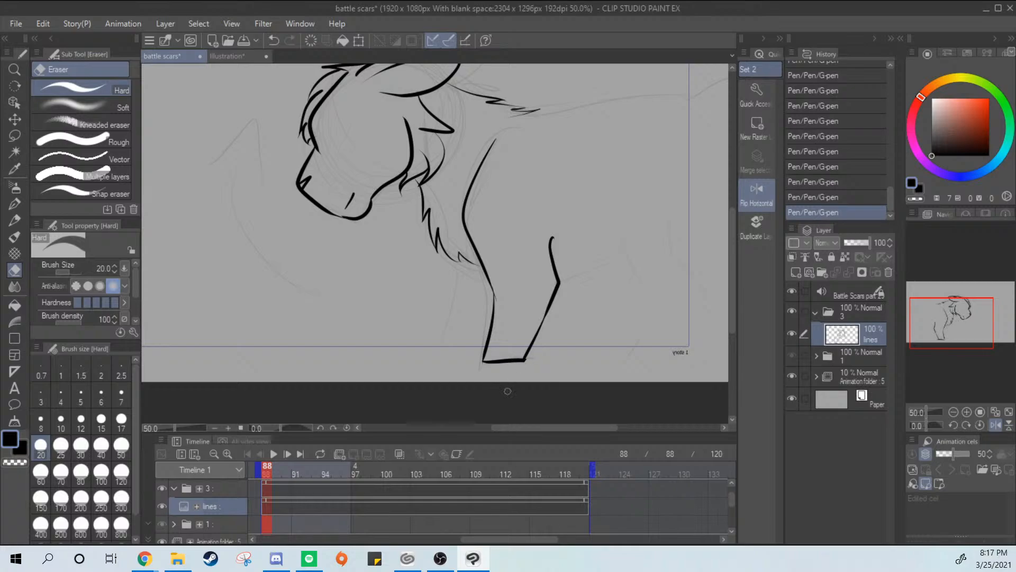
left_click_drag(507, 391, 529, 371)
key("p")
left_click_drag(535, 342, 516, 382)
key("e")
left_click_drag(528, 368, 507, 388)
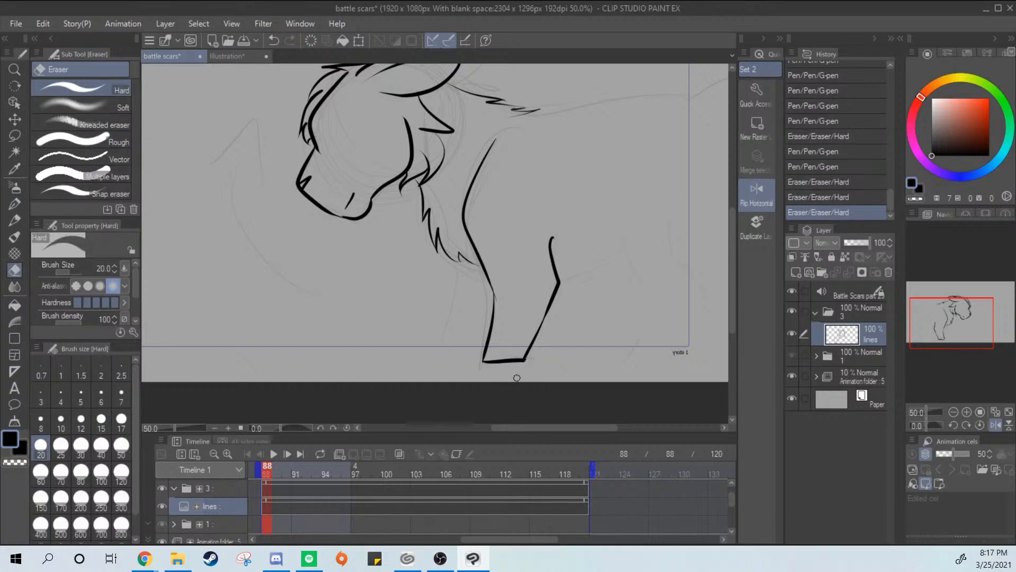
Ink the far foreleg from the chest fur down, with a short foot line and a rear edge meeting the near leg
key("p")
left_click_drag(455, 260, 424, 364)
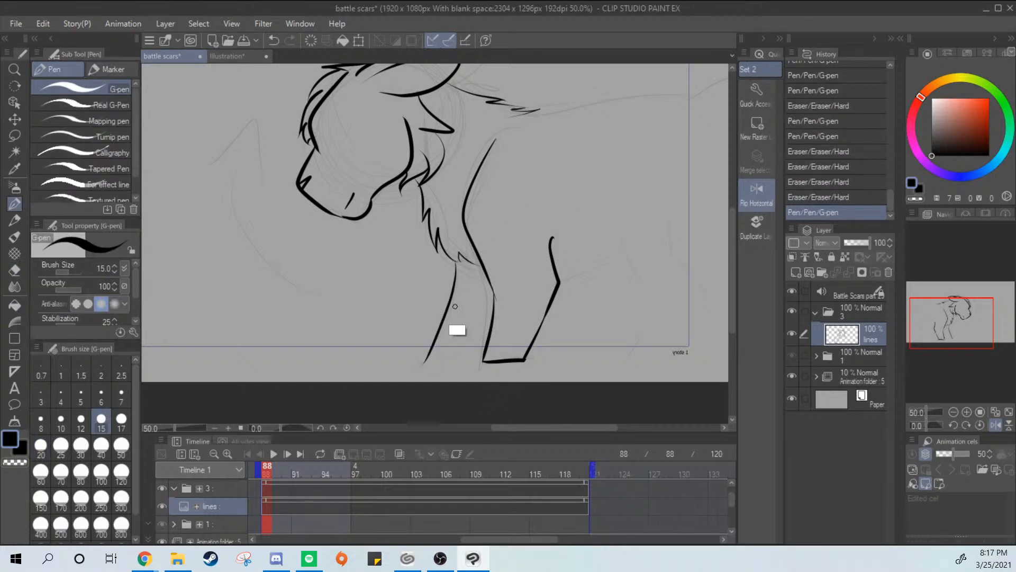
key("ctrl+z")
mouse_move(451, 259)
left_mouse_down()
mouse_move(401, 359)
mouse_move(435, 354)
mouse_move(482, 306)
left_mouse_up()
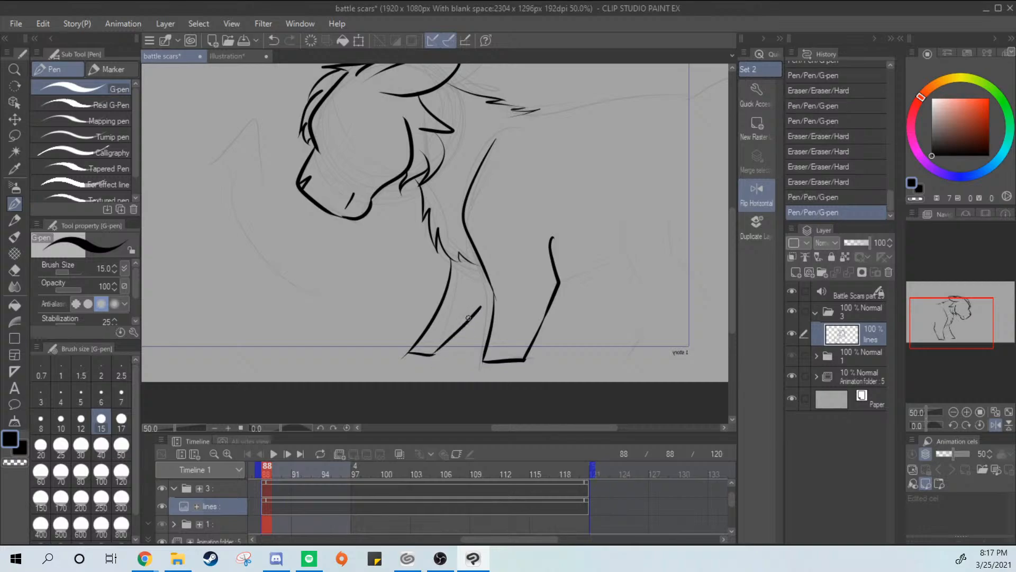
key("ctrl+z")
mouse_move(434, 355)
left_mouse_down()
mouse_move(481, 306)
mouse_move(454, 340)
left_mouse_up()
key("ctrl+z")
left_click_drag(481, 307, 495, 291)
key("ctrl+z")
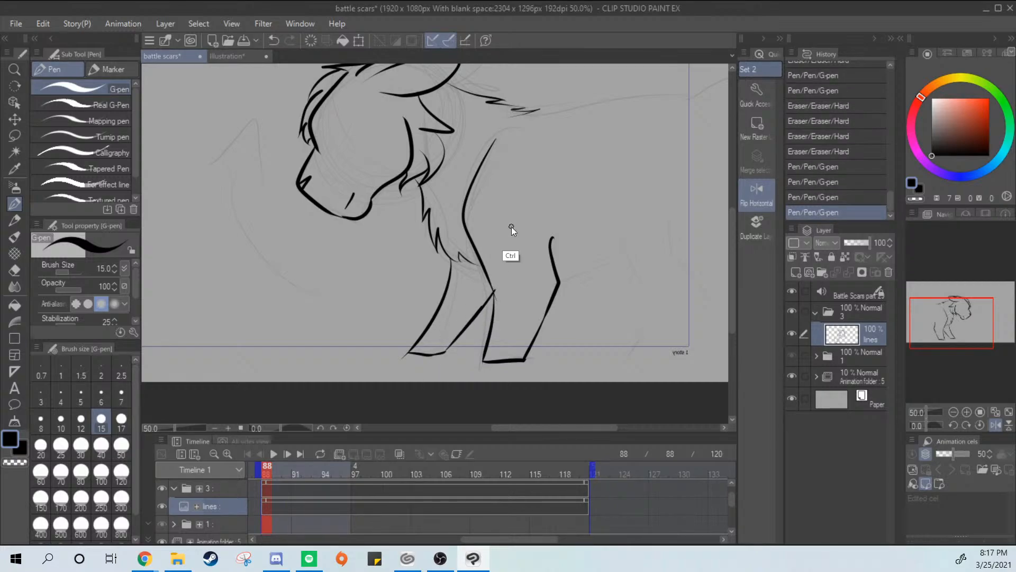
Clean up the junction where the far foreleg's rear edge meets the near foreleg, erasing and redrawing the line
key("ctrl+plus")
key("ctrl+plus")
key("ctrl+plus")
key("e")
mouse_move(478, 337)
left_mouse_down()
mouse_move(493, 390)
mouse_move(466, 309)
mouse_move(472, 418)
left_mouse_up()
key("p")
left_click_drag(469, 338, 439, 388)
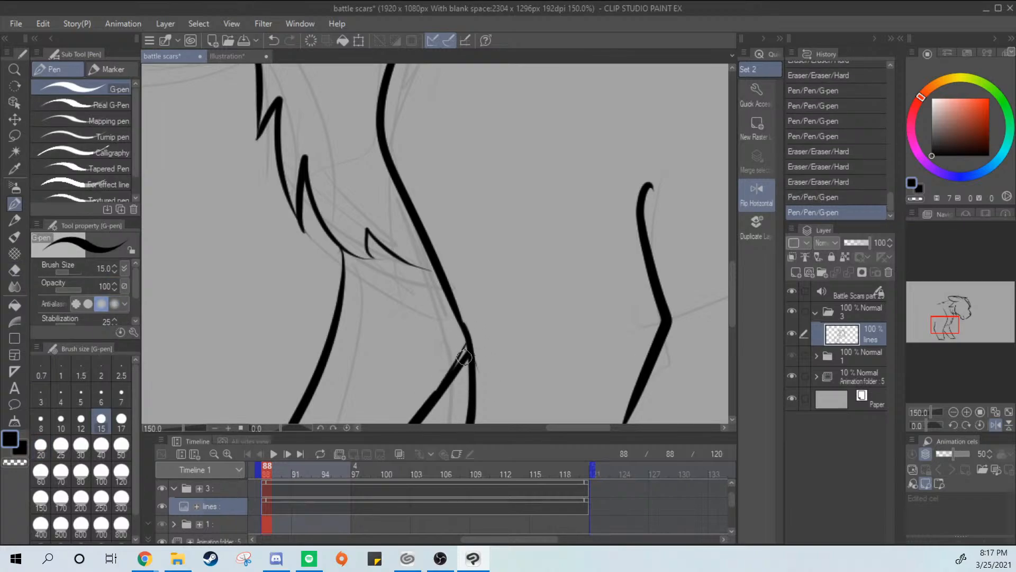
left_click_drag(464, 357, 467, 339)
Try a back line from the neck tufts, and ink the belly line from the elbow and a bent hind leg line
key("ctrl+minus")
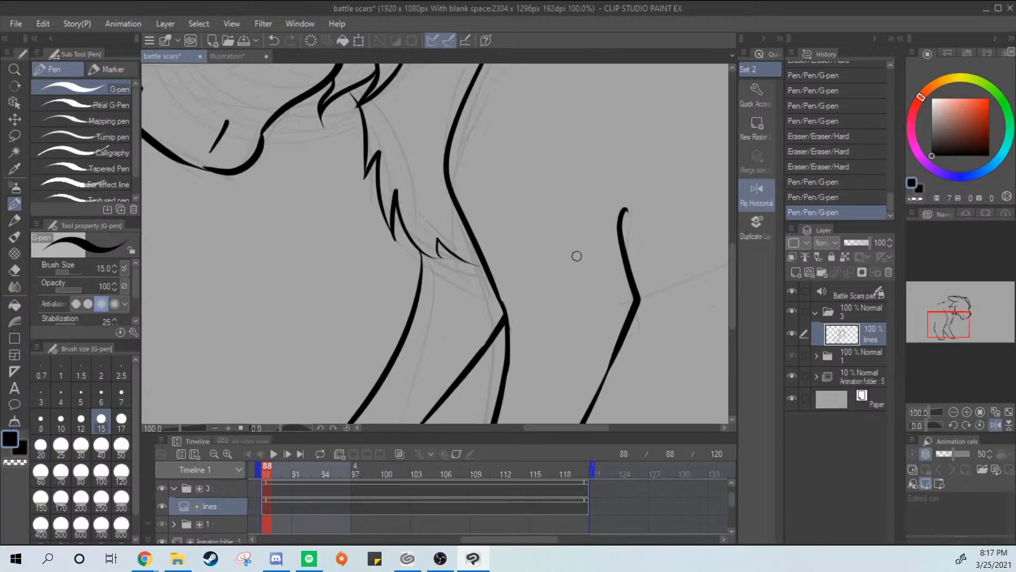
key("ctrl+minus")
left_click_drag(572, 256, 484, 272)
key("ctrl+minus")
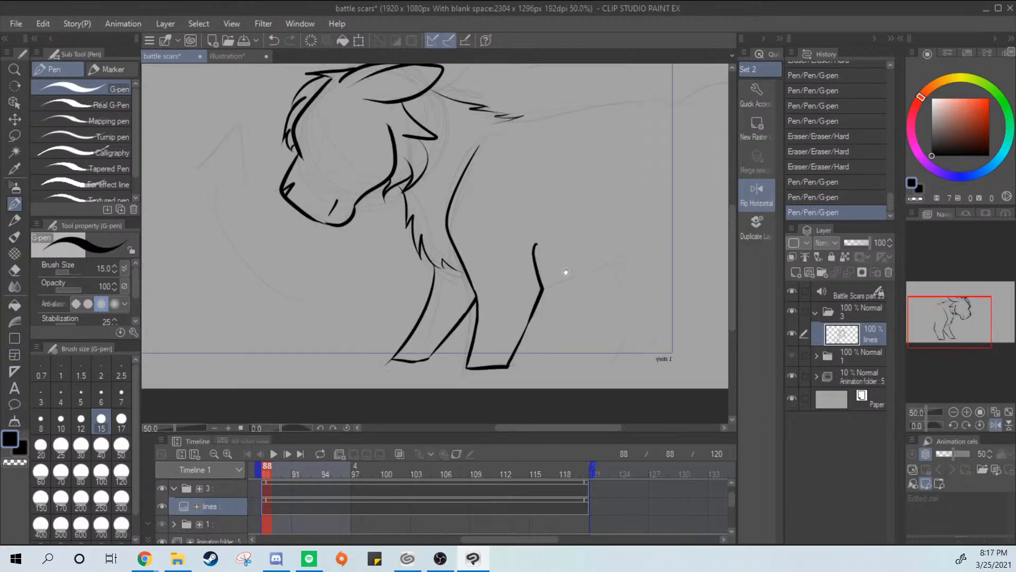
left_click_drag(565, 272, 484, 338)
left_click_drag(432, 188, 640, 169)
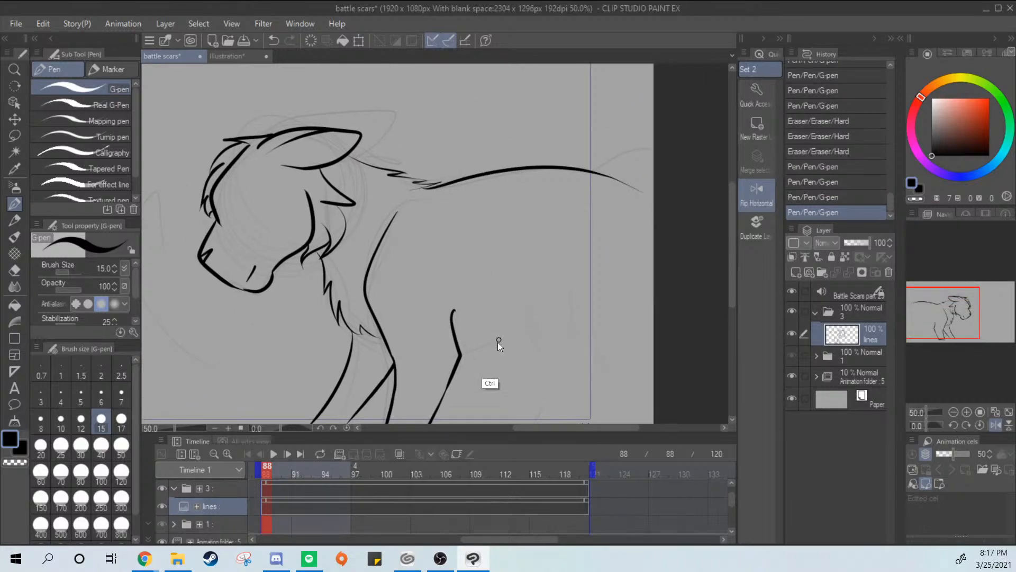
key("ctrl+z")
left_click_drag(458, 347, 566, 311)
mouse_move(580, 242)
left_mouse_down()
mouse_move(545, 191)
mouse_move(541, 278)
mouse_move(602, 353)
left_mouse_up()
Ink the arched back line from the neck tufts to the rump at the canvas edge
left_click_drag(398, 141, 582, 115)
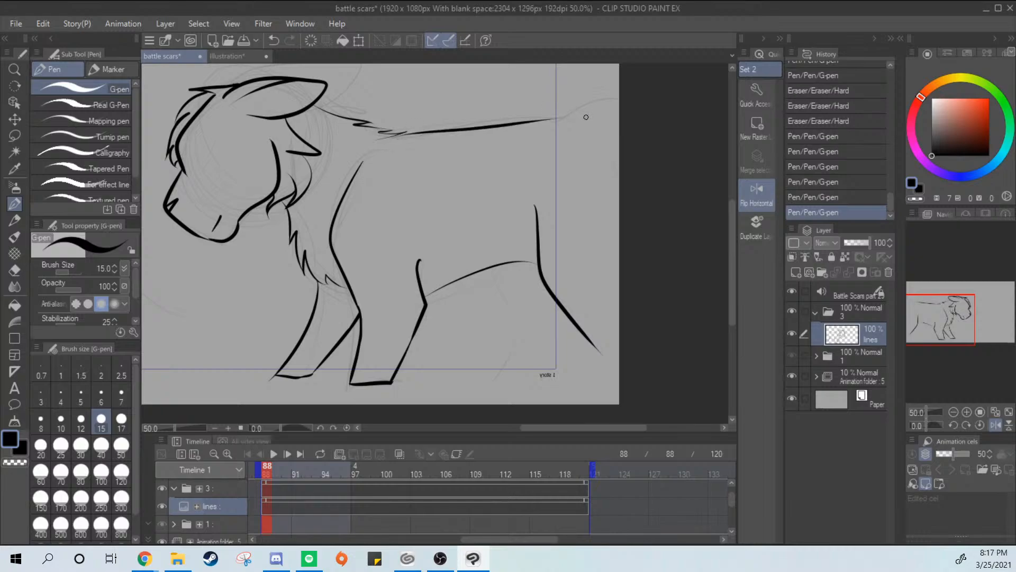
key("ctrl+z")
left_click_drag(402, 139, 614, 137)
key("ctrl+z")
mouse_move(390, 139)
left_mouse_down()
mouse_move(516, 125)
mouse_move(584, 161)
mouse_move(449, 127)
mouse_move(614, 137)
left_mouse_up()
key("ctrl+z")
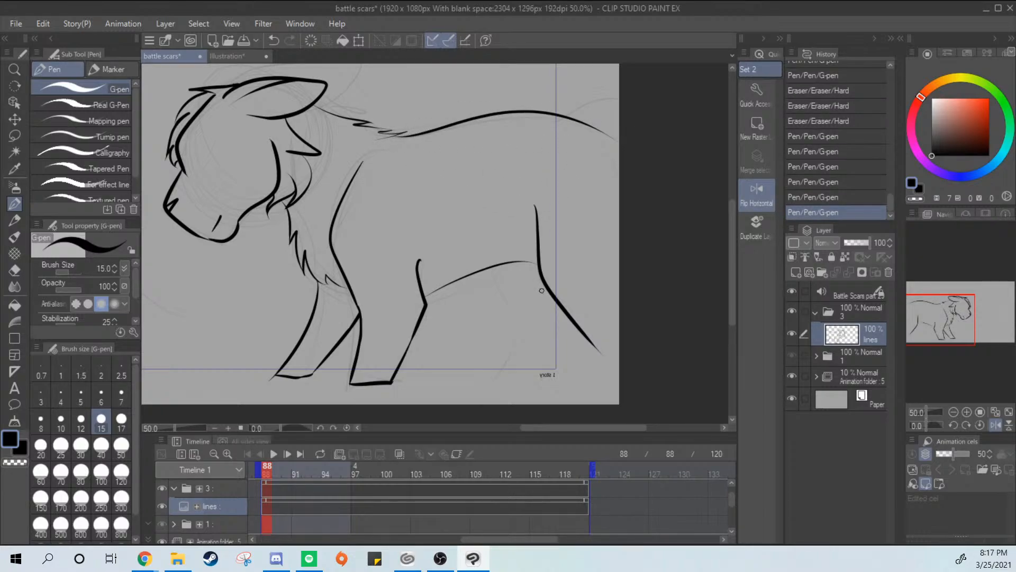
Ink a thin thigh line above the belly and a curved lower hind leg line reaching the bottom of the canvas
mouse_move(496, 207)
left_mouse_down()
mouse_move(521, 324)
mouse_move(480, 405)
left_mouse_up()
left_click_drag(494, 287, 518, 323)
key("ctrl+z")
Ink the slanted hind leg line from where the thigh meets the belly down to the lower leg curve
left_click_drag(488, 267, 516, 316)
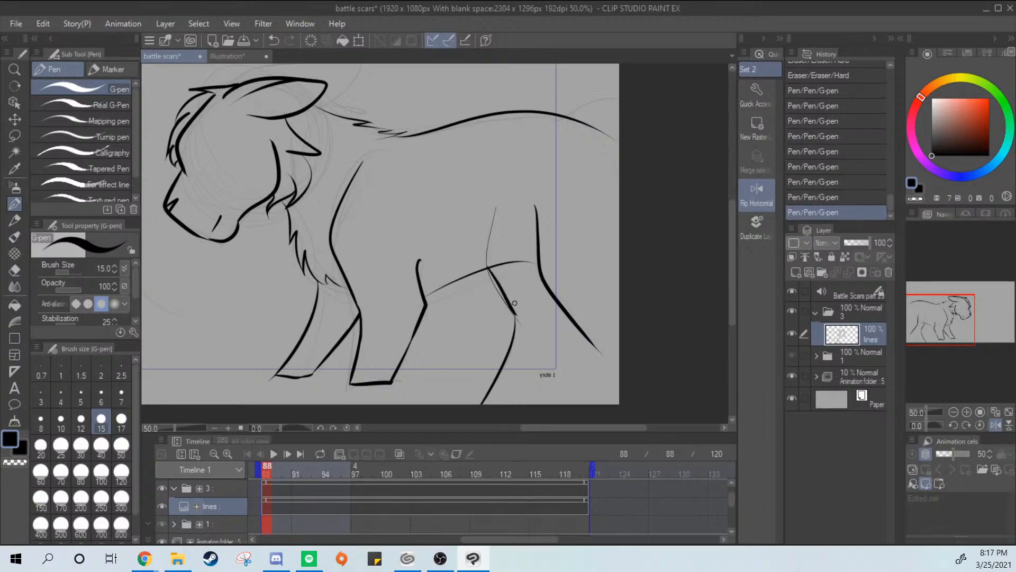
key("ctrl+z")
left_click_drag(488, 271, 520, 322)
key("ctrl+z")
key("ctrl+z")
left_click_drag(488, 269, 536, 338)
key("ctrl+z")
left_click_drag(487, 267, 531, 325)
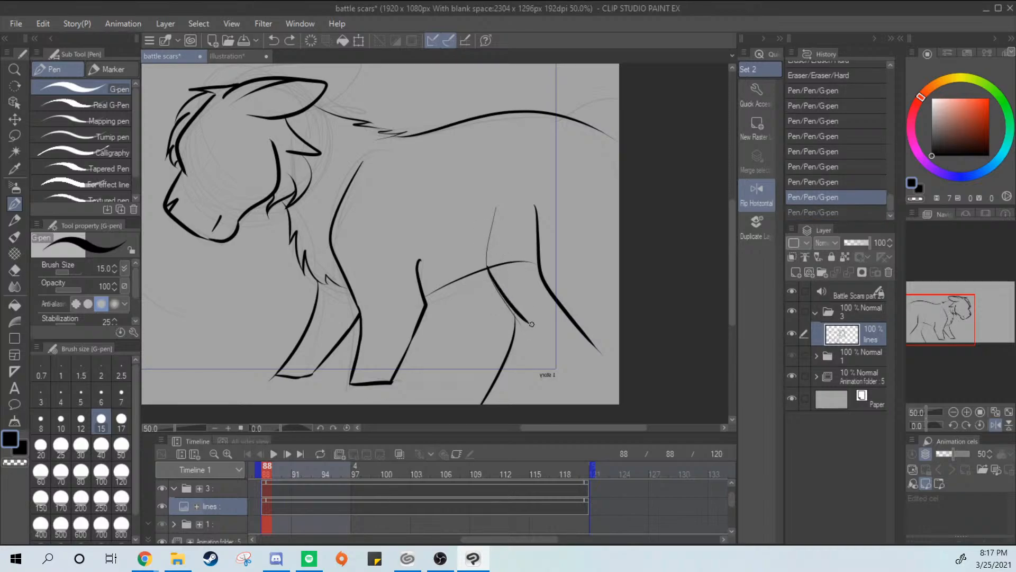
key("ctrl+z")
left_click_drag(487, 266, 526, 321)
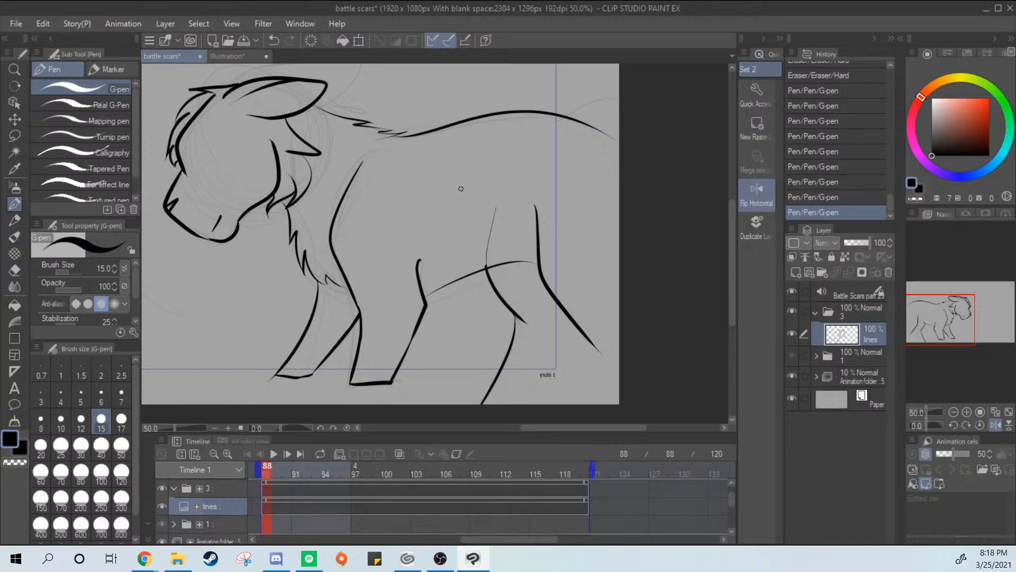
mouse_move(466, 196)
left_mouse_down()
mouse_move(481, 210)
mouse_move(640, 251)
mouse_move(545, 198)
mouse_move(520, 166)
left_mouse_up()
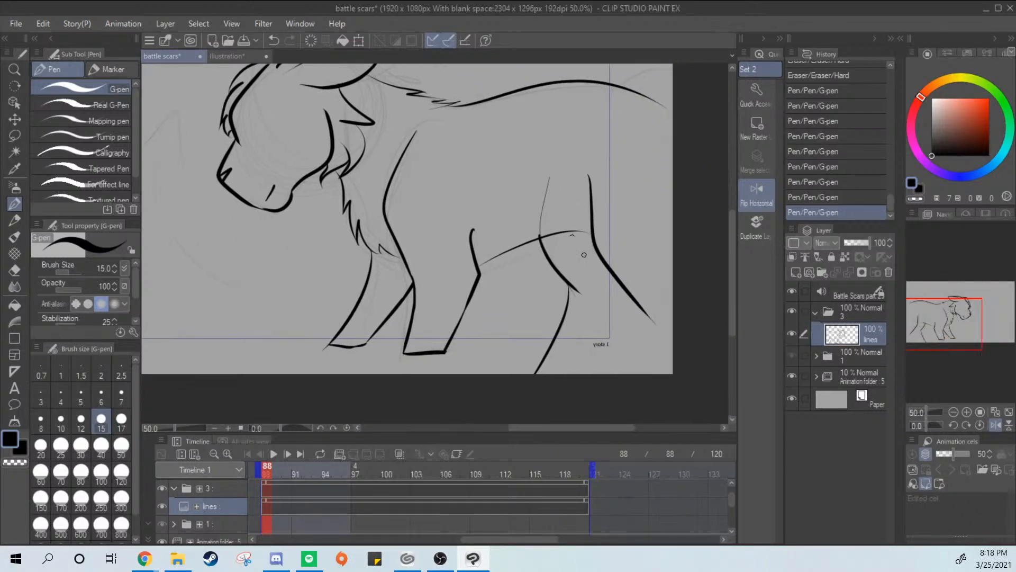
Flip the canvas horizontally and erase the thin thigh line above the belly and the stray ends on the hind leg
left_click(755, 198)
left_click_drag(445, 236, 551, 368)
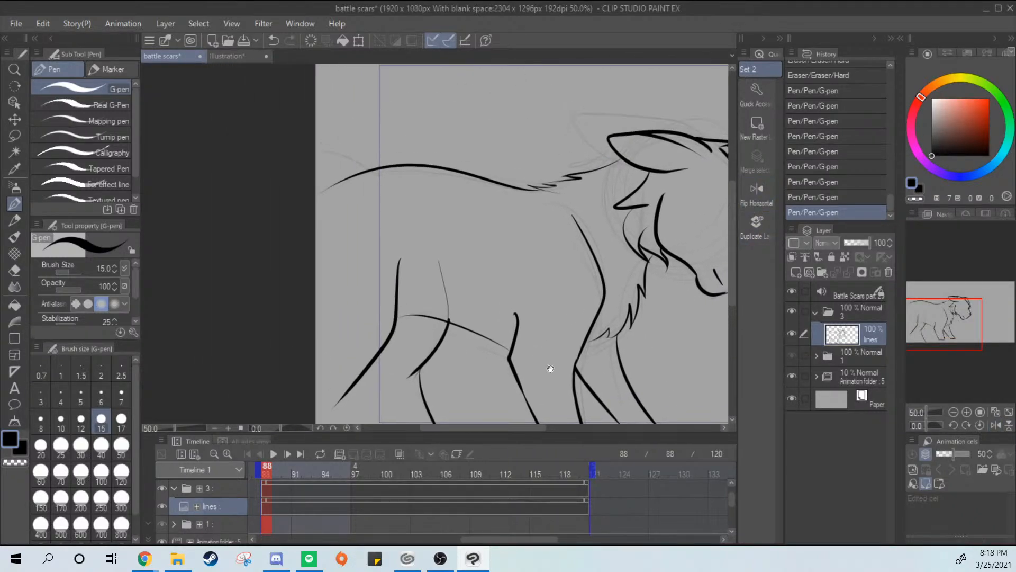
key("e")
left_click_drag(441, 260, 450, 309)
left_click_drag(449, 299, 458, 321)
mouse_move(452, 313)
left_mouse_down()
mouse_move(474, 303)
mouse_move(478, 278)
left_mouse_up()
key("p")
key("e")
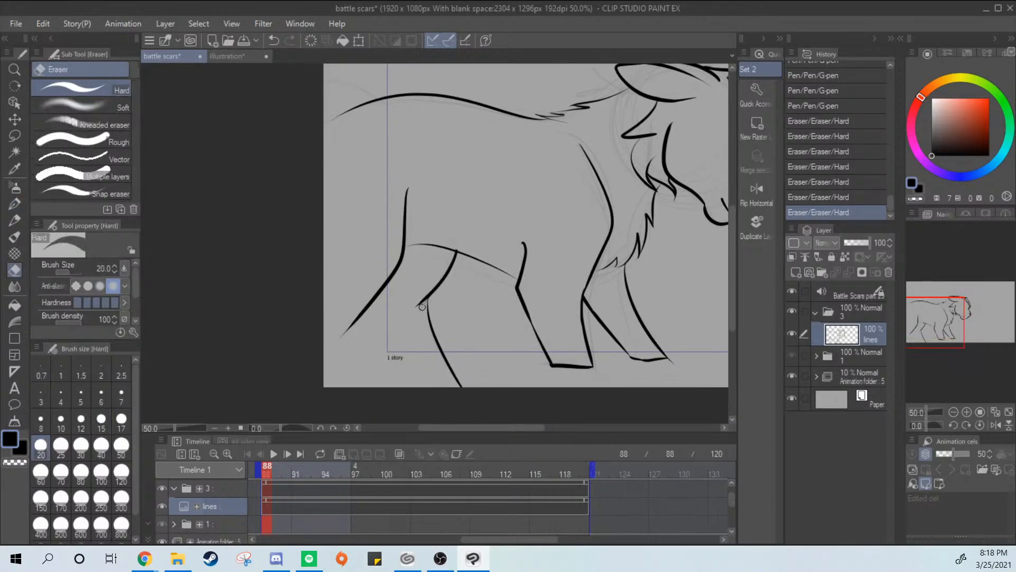
left_click_drag(422, 307, 422, 303)
Ink a short tail line from the rump end of the back line out to the canvas edge
key("p")
left_click_drag(497, 162, 482, 316)
left_click_drag(335, 261, 308, 226)
key("ctrl+z")
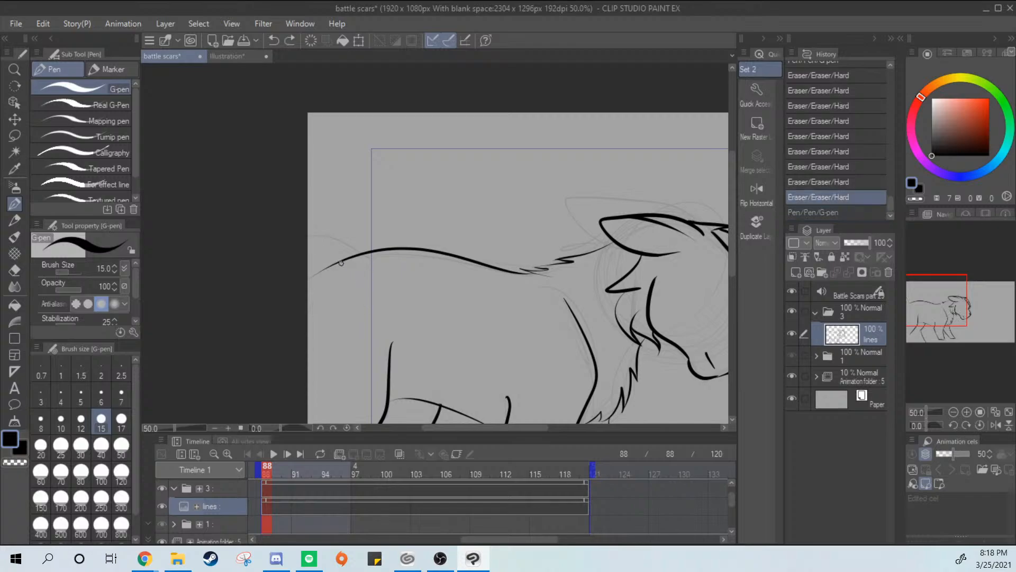
left_click_drag(333, 265, 466, 199)
key("ctrl+z")
left_click_drag(335, 263, 304, 221)
key("ctrl+z")
left_click_drag(334, 264, 295, 246)
Ink the closed eye as a short slanted line with an upturned end beside the brow of the face
mouse_move(548, 294)
left_mouse_down()
mouse_move(549, 243)
mouse_move(513, 186)
mouse_move(443, 136)
left_mouse_up()
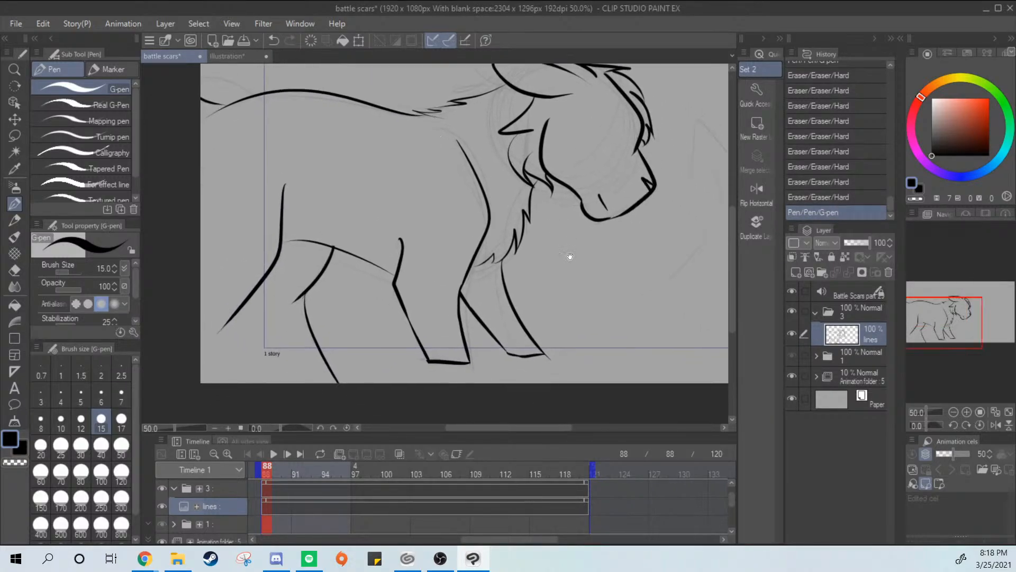
mouse_move(606, 228)
left_mouse_down()
mouse_move(521, 304)
mouse_move(519, 330)
left_mouse_up()
scroll(564, 249, "up", 3)
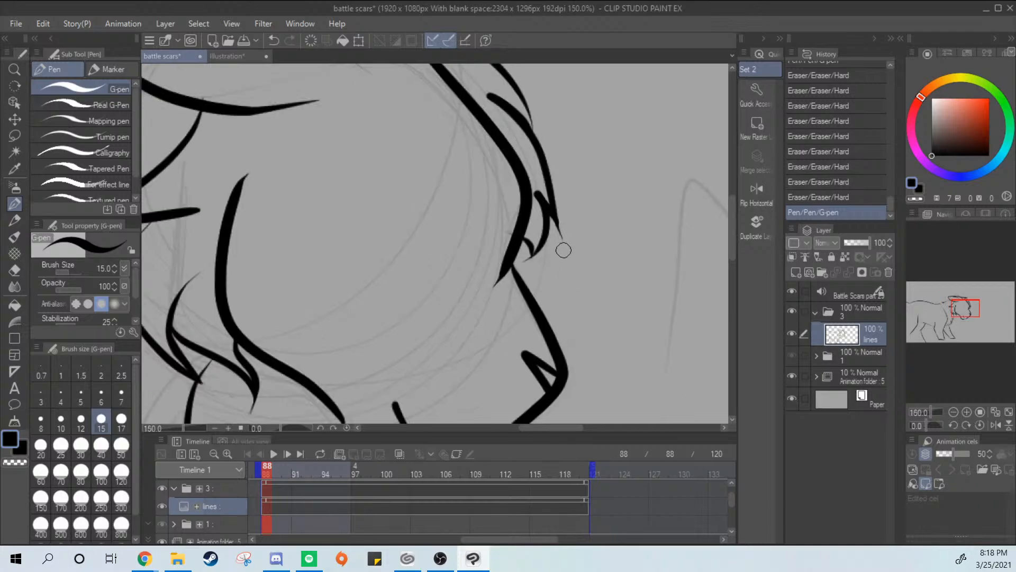
left_click_drag(496, 237, 433, 217)
key("ctrl+z")
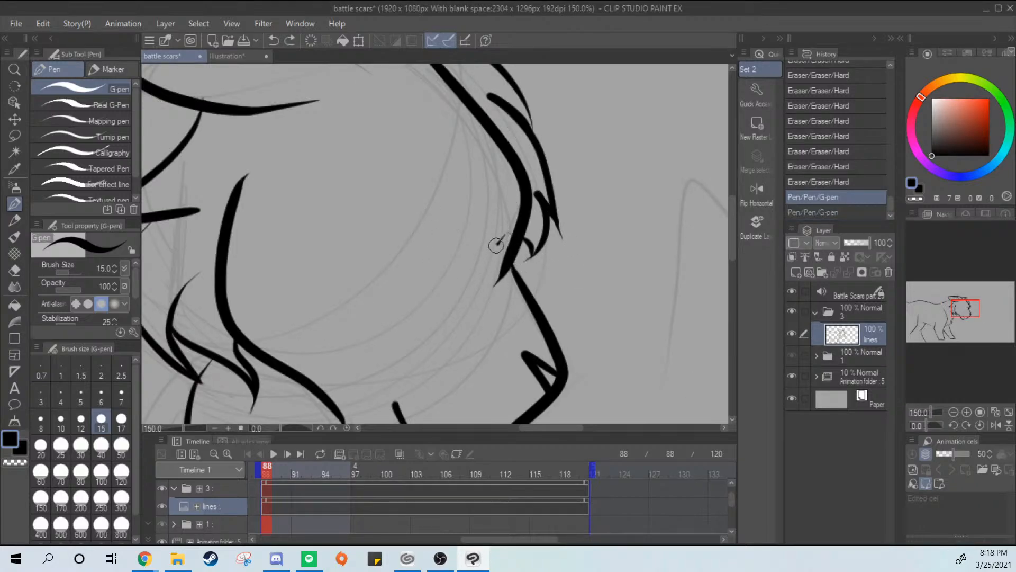
left_click_drag(498, 242, 420, 211)
scroll(549, 287, "up", 1)
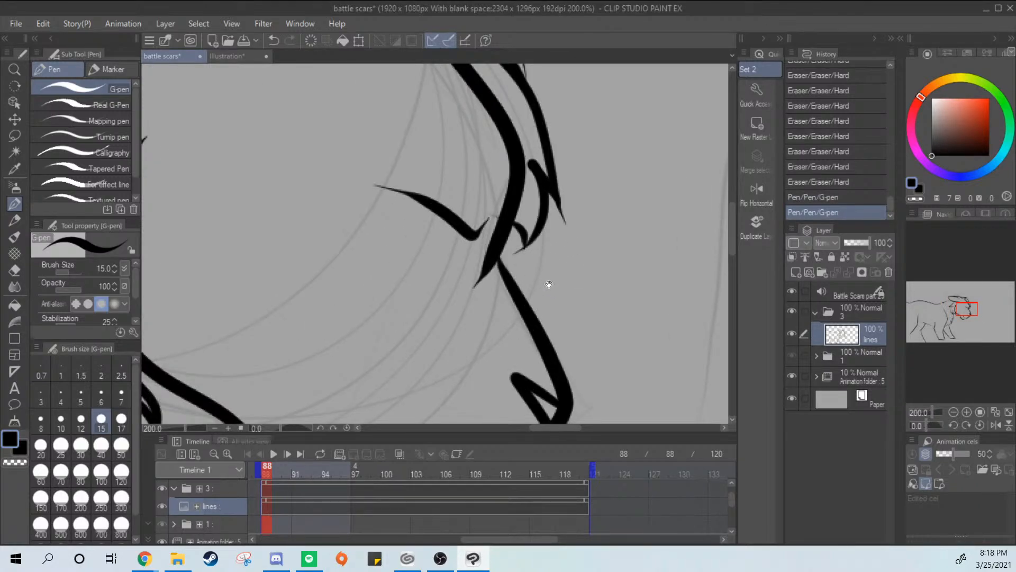
Erase the old mouth mark on the muzzle and ink a short slanted mouth line in its place
left_click_drag(547, 283, 562, 175)
key("e")
left_click_drag(348, 327, 363, 346)
left_click_drag(372, 338, 383, 347)
key("p")
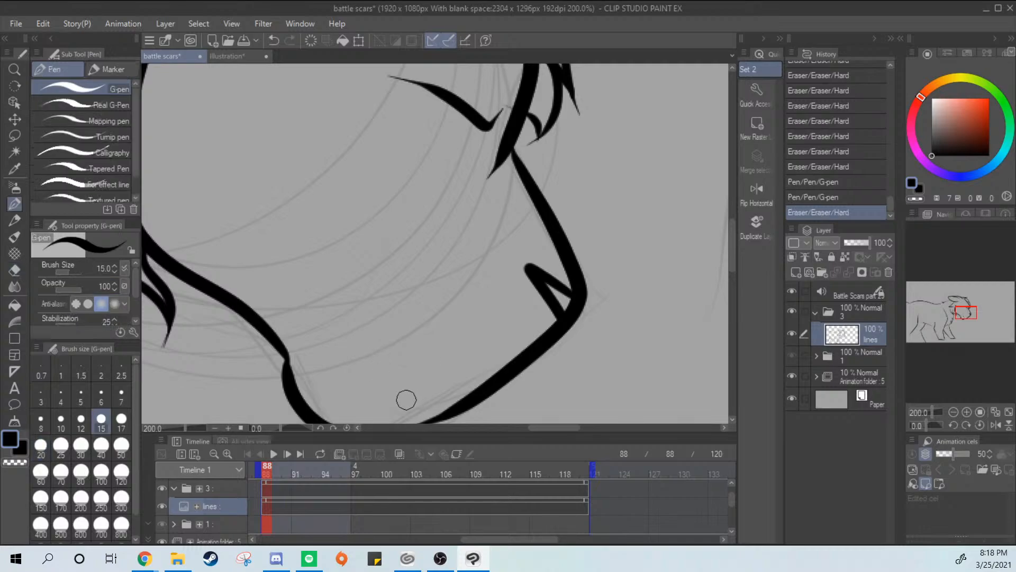
left_click_drag(408, 396, 356, 354)
scroll(555, 327, "down", 2)
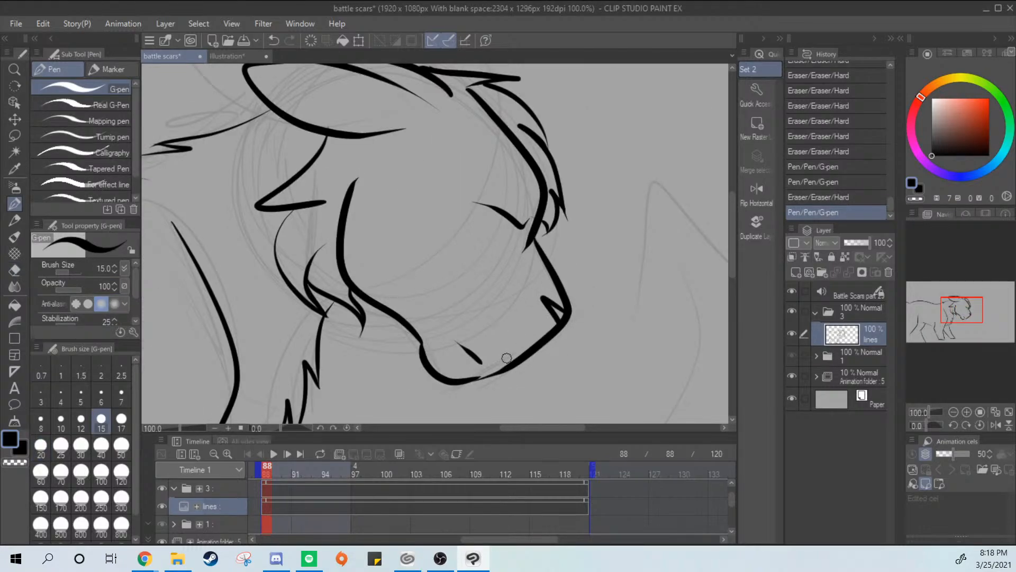
Rework the mouth line into a longer, tapered slanted stroke above the chin
left_click_drag(547, 343, 572, 276)
scroll(561, 307, "up", 2)
mouse_move(418, 316)
left_mouse_down()
mouse_move(510, 288)
mouse_move(498, 327)
left_mouse_up()
key("e")
mouse_move(415, 300)
left_mouse_down()
mouse_move(463, 322)
mouse_move(395, 262)
mouse_move(467, 331)
left_mouse_up()
key("p")
key("ctrl+z")
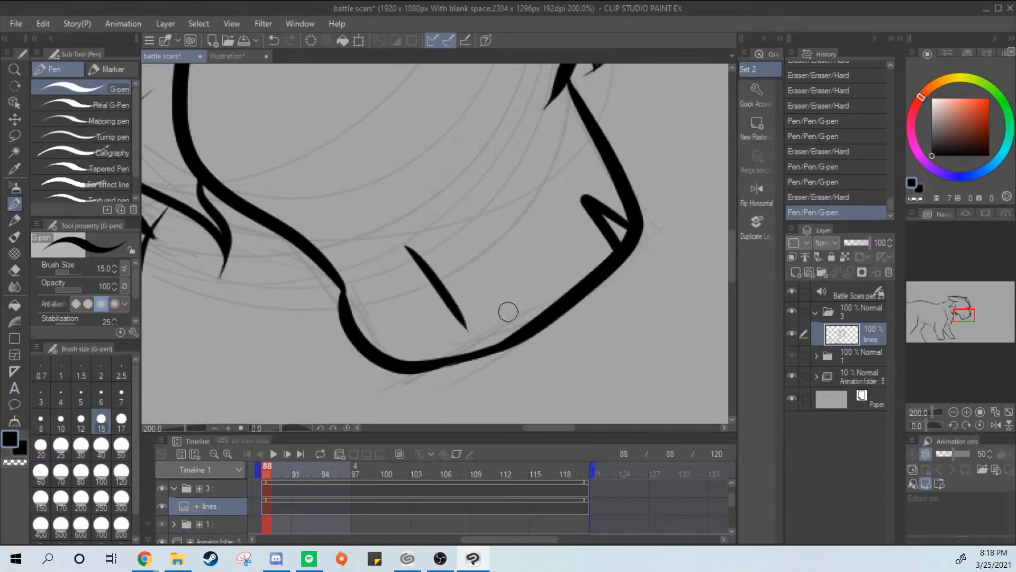
scroll(592, 338, "down", 3)
left_click_drag(604, 263, 638, 300)
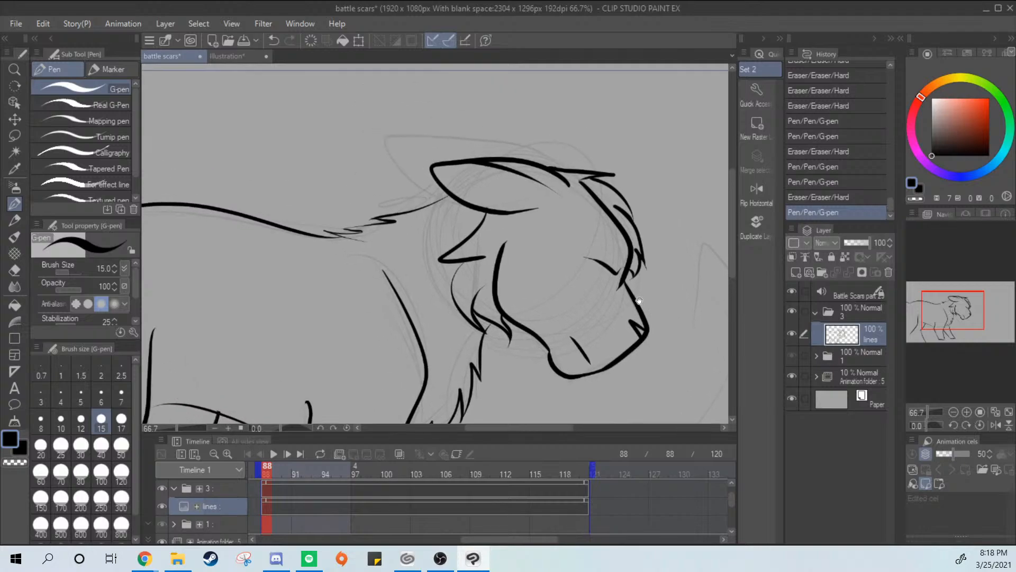
Thicken the neck line running from the base of the ear to the first fur tuft
left_click_drag(528, 317, 598, 341)
scroll(562, 284, "up", 3)
mouse_move(562, 197)
left_mouse_down()
mouse_move(411, 254)
mouse_move(444, 247)
left_mouse_up()
key("ctrl+z")
key("ctrl+z")
left_click_drag(566, 197, 442, 239)
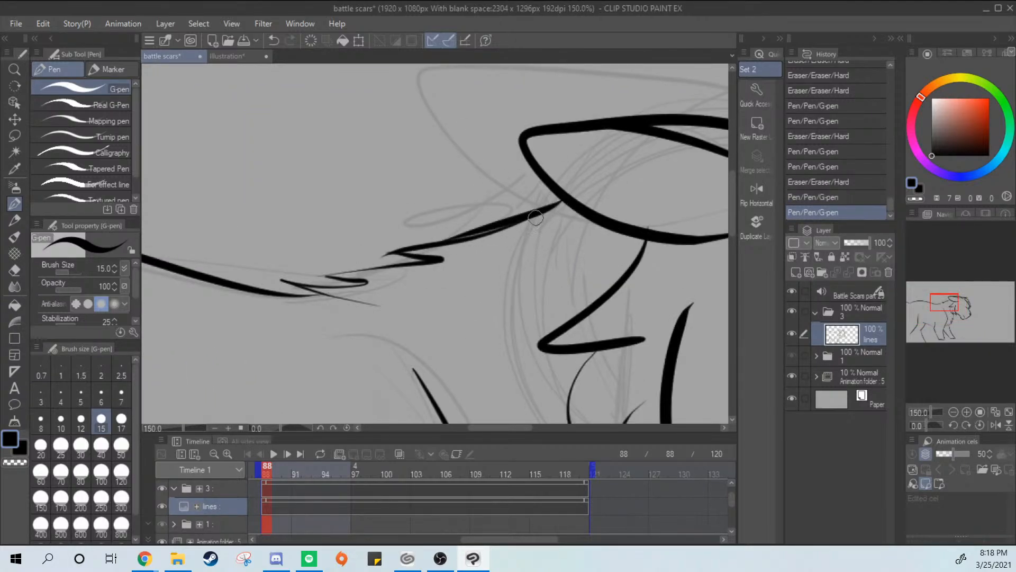
key("ctrl+z")
mouse_move(562, 196)
left_mouse_down()
mouse_move(421, 243)
mouse_move(443, 245)
mouse_move(408, 261)
left_mouse_up()
key("ctrl+z")
key("ctrl+z")
Try strokes over the upper neck tuft line and thicken the lowest neck tuft where it meets the back
key("ctrl+z")
left_click_drag(563, 199, 469, 238)
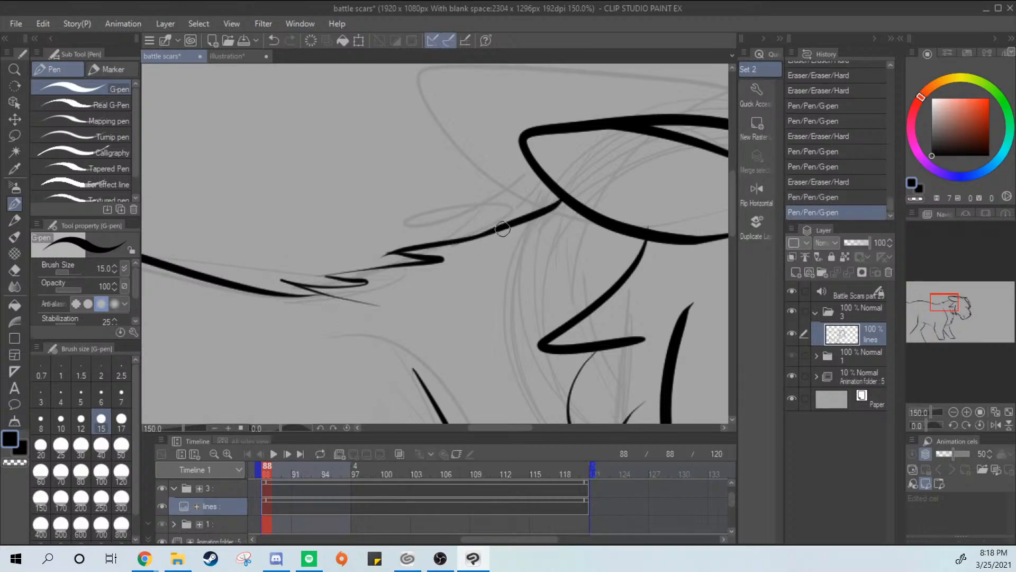
left_click_drag(334, 288, 424, 259)
key("ctrl+z")
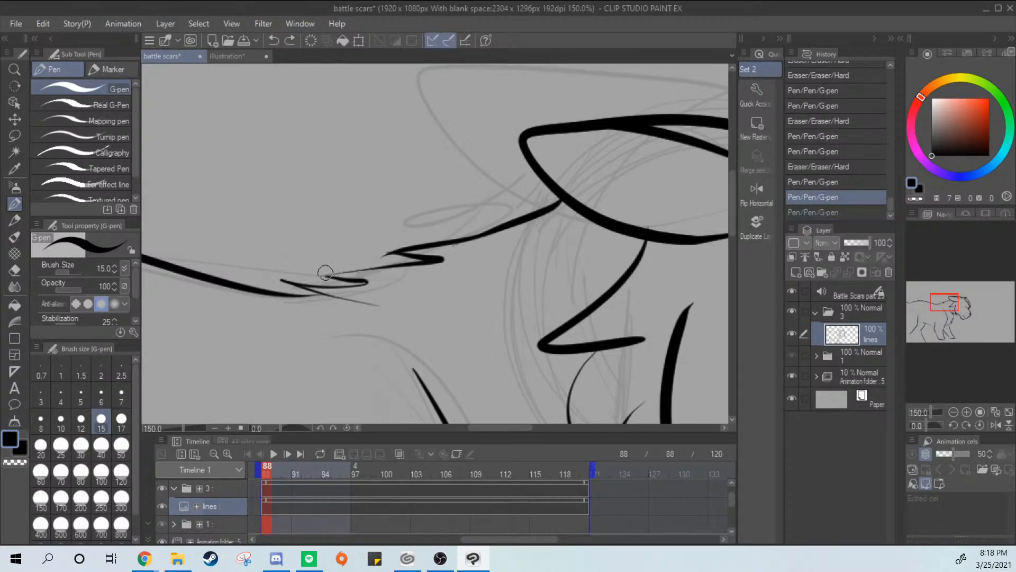
left_click_drag(325, 276, 429, 259)
key("ctrl+z")
left_click_drag(296, 282, 409, 305)
key("ctrl+z")
mouse_move(307, 288)
left_mouse_down()
mouse_move(395, 311)
mouse_move(373, 307)
left_mouse_up()
Thicken the thin line joining the two upper neck tufts
left_click_drag(332, 274, 419, 263)
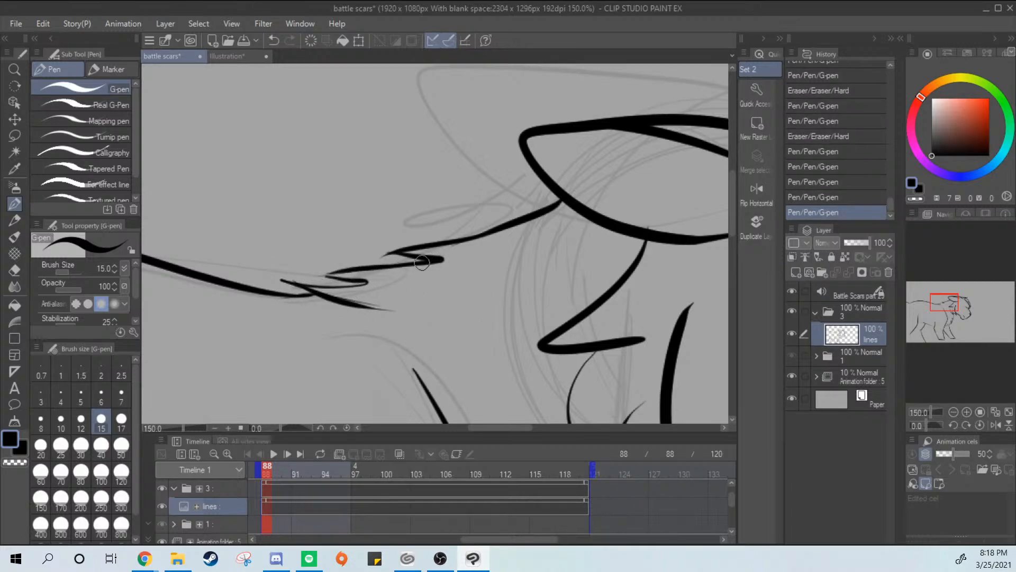
key("ctrl+z")
key("ctrl+z")
mouse_move(321, 275)
left_mouse_down()
mouse_move(423, 274)
mouse_move(479, 253)
left_mouse_up()
key("ctrl+z")
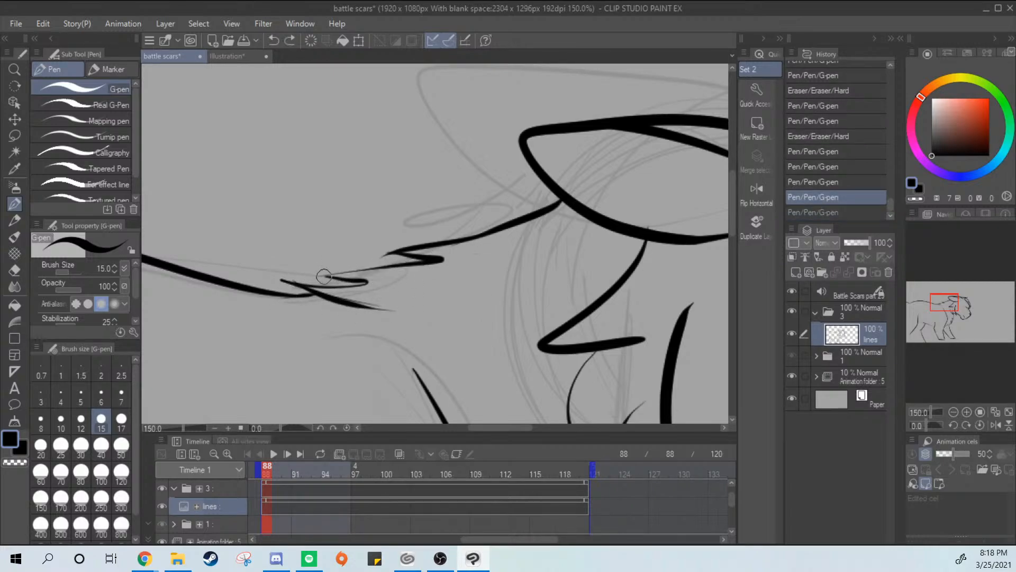
mouse_move(323, 274)
left_mouse_down()
mouse_move(413, 258)
mouse_move(316, 276)
mouse_move(452, 253)
left_mouse_up()
key("ctrl+z")
key("ctrl+z")
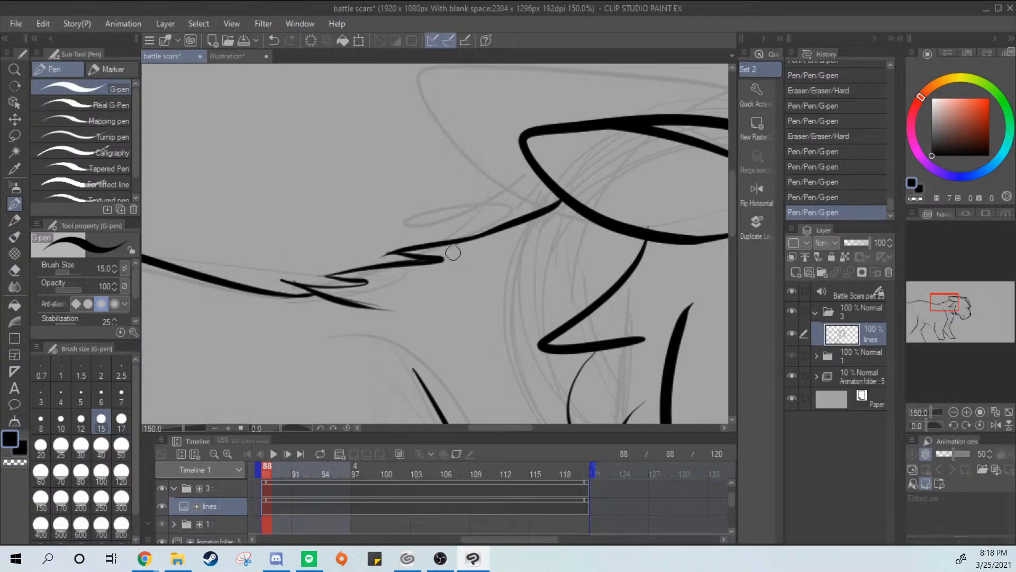
Erase the thin overshooting tip of the lowest neck tuft and try retouching its stroke
key("e")
mouse_move(339, 307)
left_mouse_down()
mouse_move(385, 317)
mouse_move(344, 296)
mouse_move(412, 311)
left_mouse_up()
mouse_move(356, 310)
left_mouse_down()
mouse_move(403, 305)
mouse_move(356, 310)
mouse_move(368, 308)
left_mouse_up()
key("p")
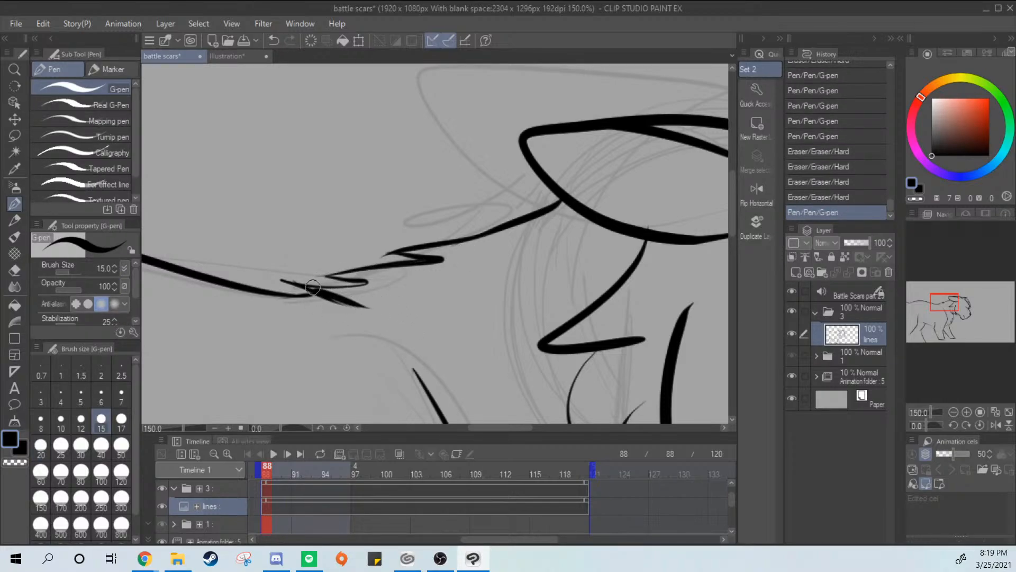
key("ctrl+z")
left_click_drag(314, 290, 373, 313)
key("ctrl+z")
Retouch the jaw line at the notch where it meets the chin
scroll(421, 311, "down", 3)
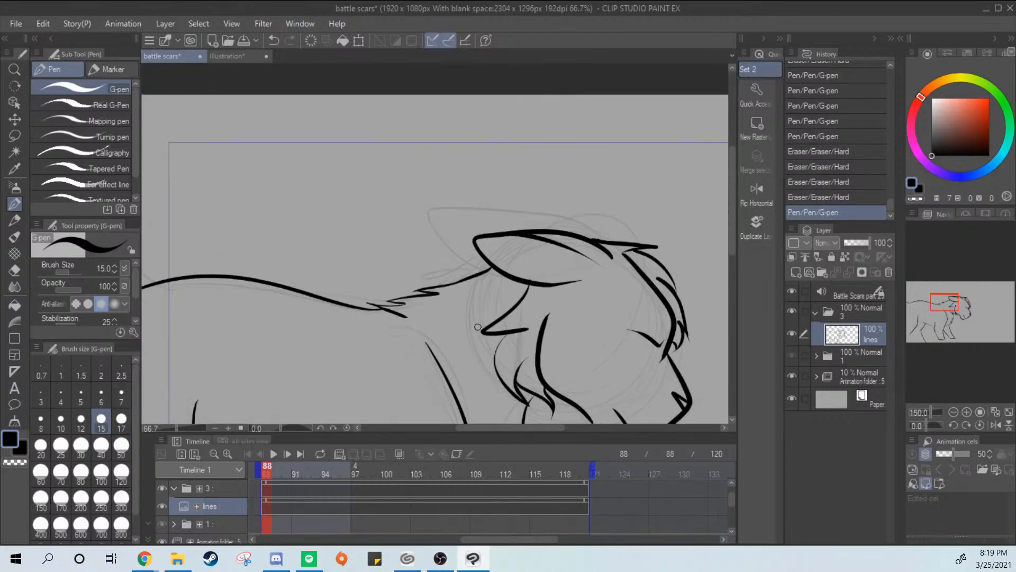
left_click_drag(535, 365, 498, 336)
scroll(524, 297, "up", 1)
left_click_drag(606, 333, 665, 164)
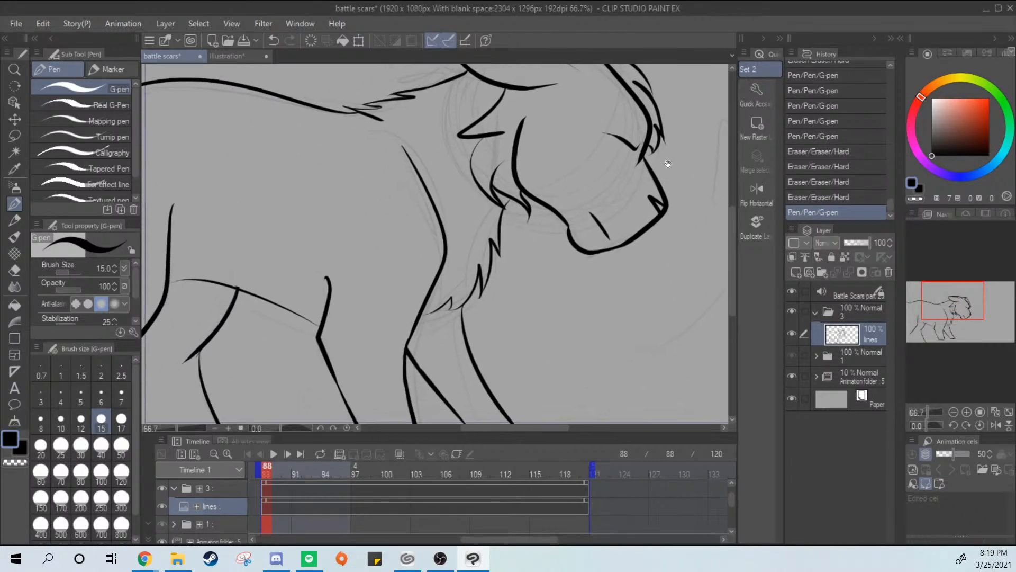
scroll(502, 285, "up", 3)
scroll(503, 285, "up", 1)
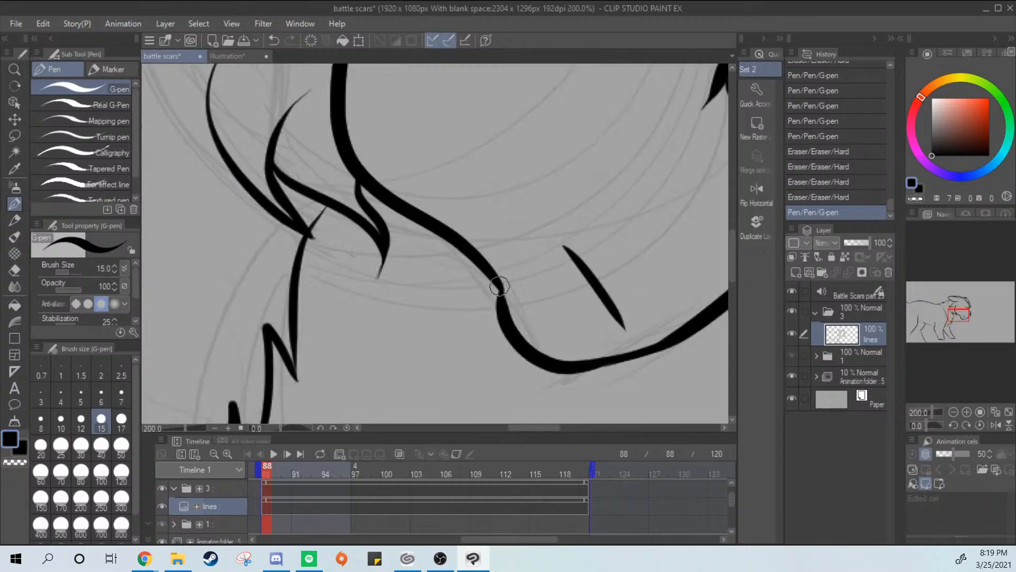
mouse_move(503, 286)
left_mouse_down()
mouse_move(504, 298)
mouse_move(540, 181)
mouse_move(551, 228)
left_mouse_up()
scroll(601, 355, "down", 3)
key("p")
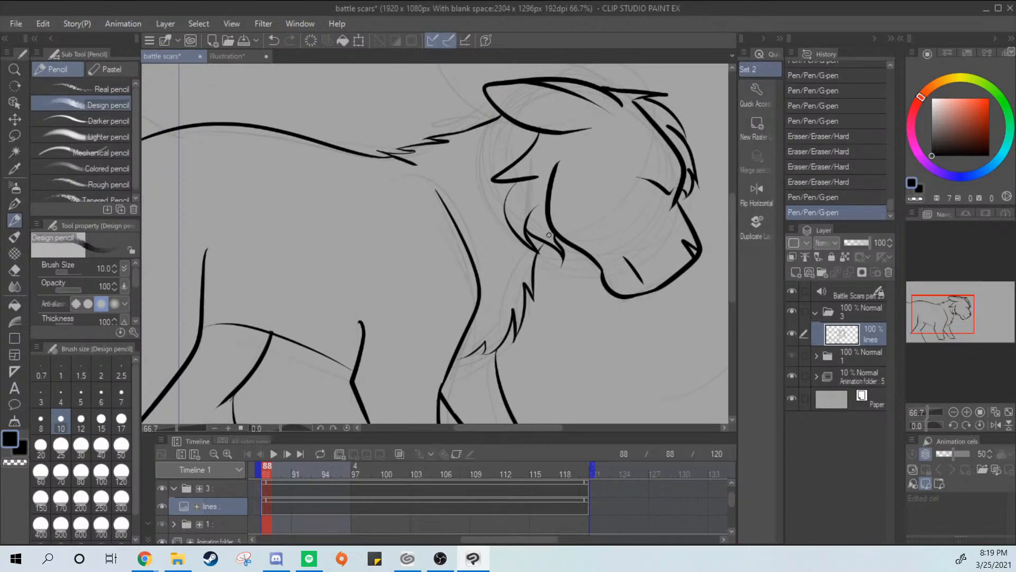
key("bracketleft")
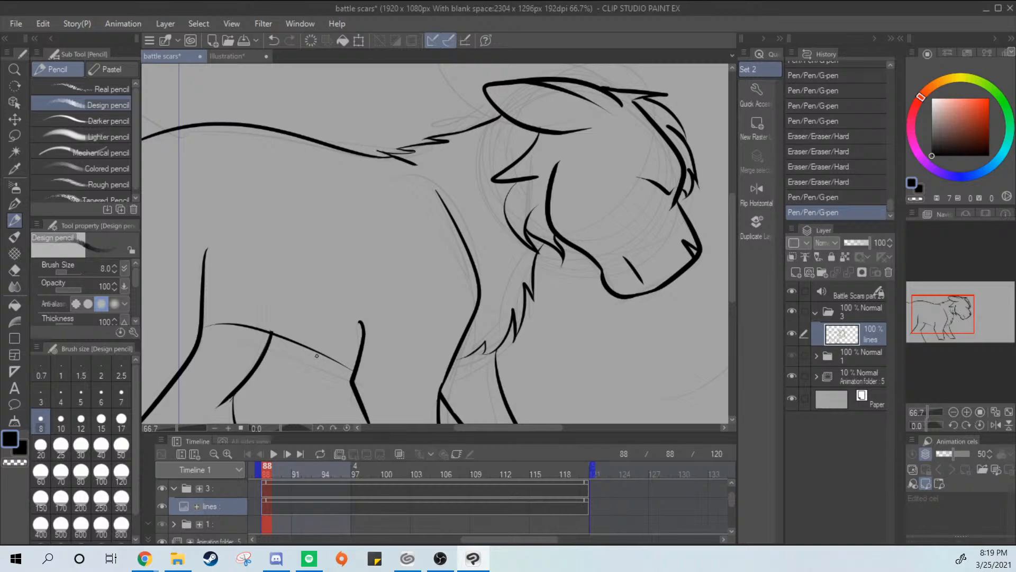
key("bracketright")
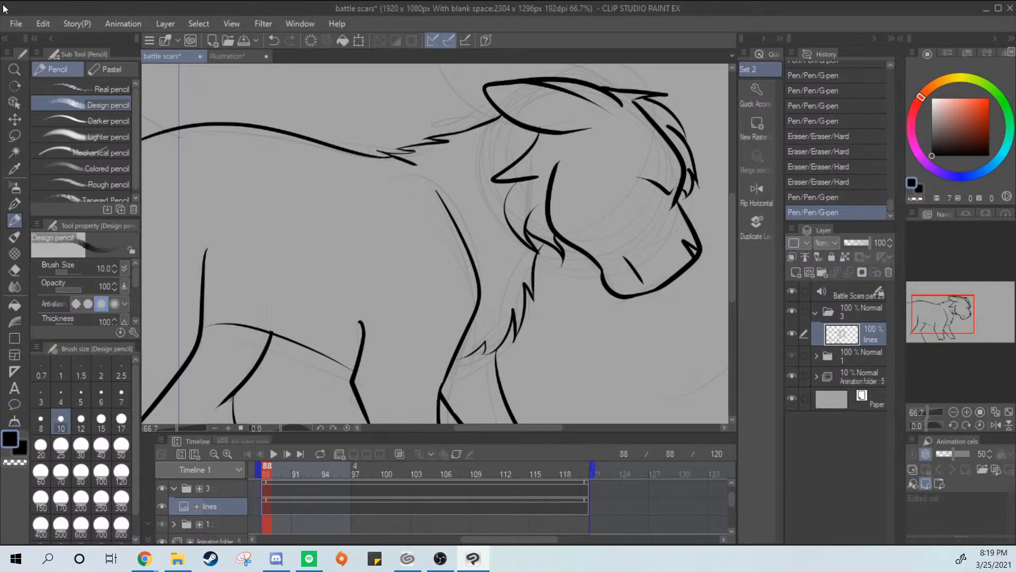
key("p")
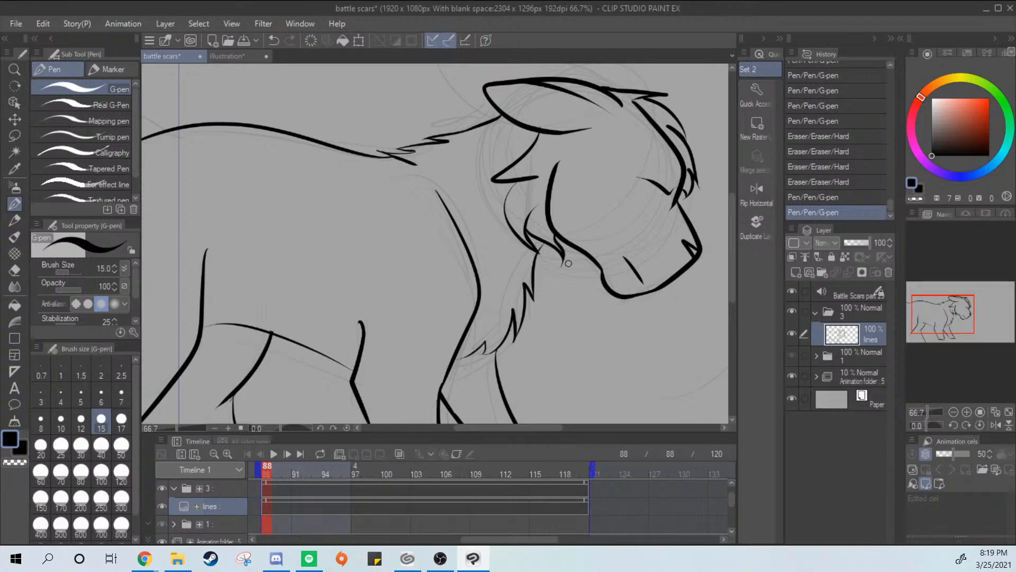
Ink the back edge of the lower hind leg from the slanted hock line down to the canvas bottom
left_click_drag(562, 285, 633, 188)
left_click_drag(594, 237, 526, 241)
scroll(530, 236, "down", 2)
scroll(413, 267, "up", 1)
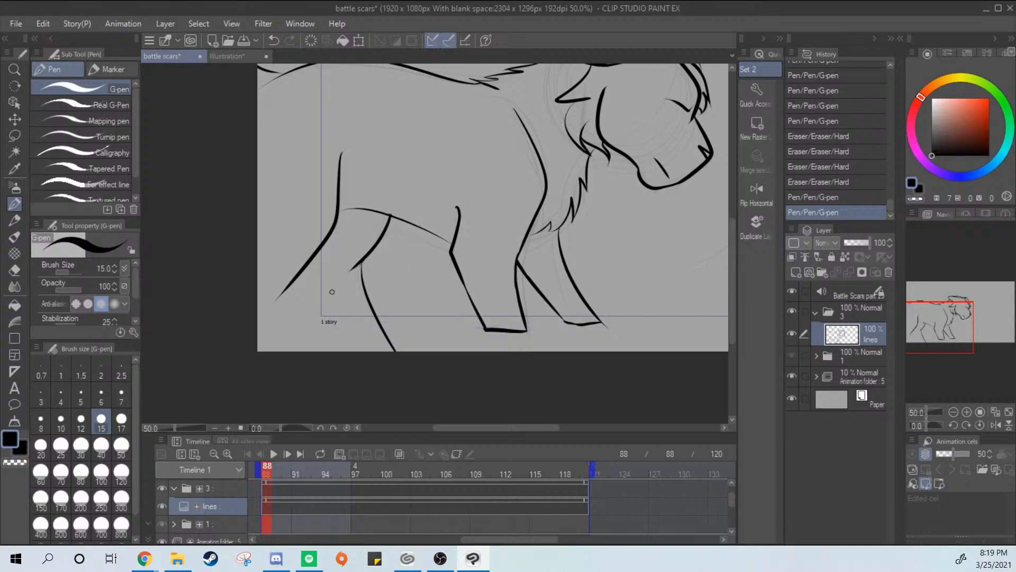
left_click_drag(309, 263, 353, 338)
key("ctrl+z")
left_click_drag(306, 267, 373, 351)
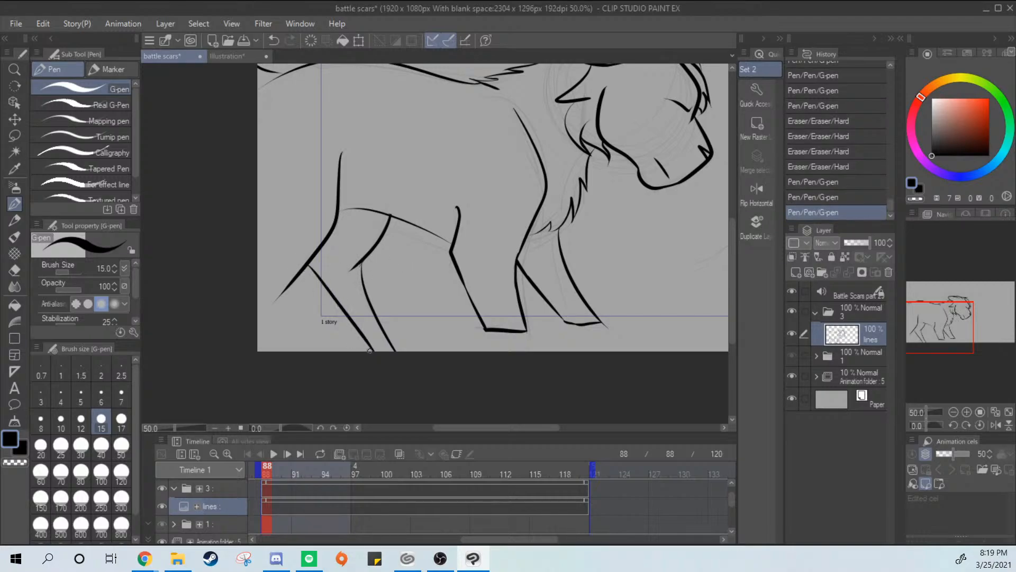
key("ctrl+z")
left_click_drag(305, 261, 363, 350)
key("ctrl+z")
left_click_drag(309, 265, 365, 350)
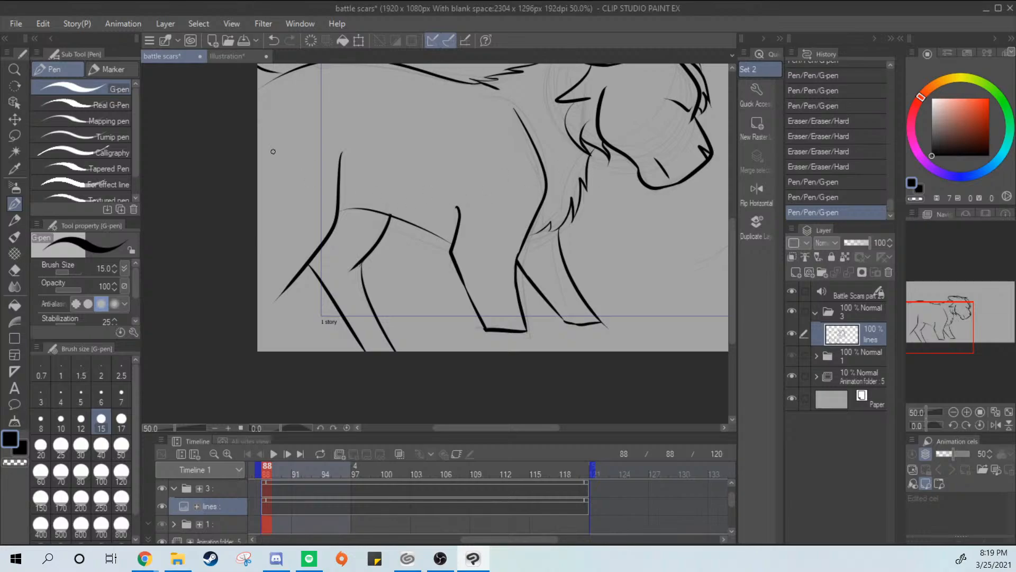
Ink a small curved tail stroke at the canvas edge behind the hind leg
key("ctrl+z")
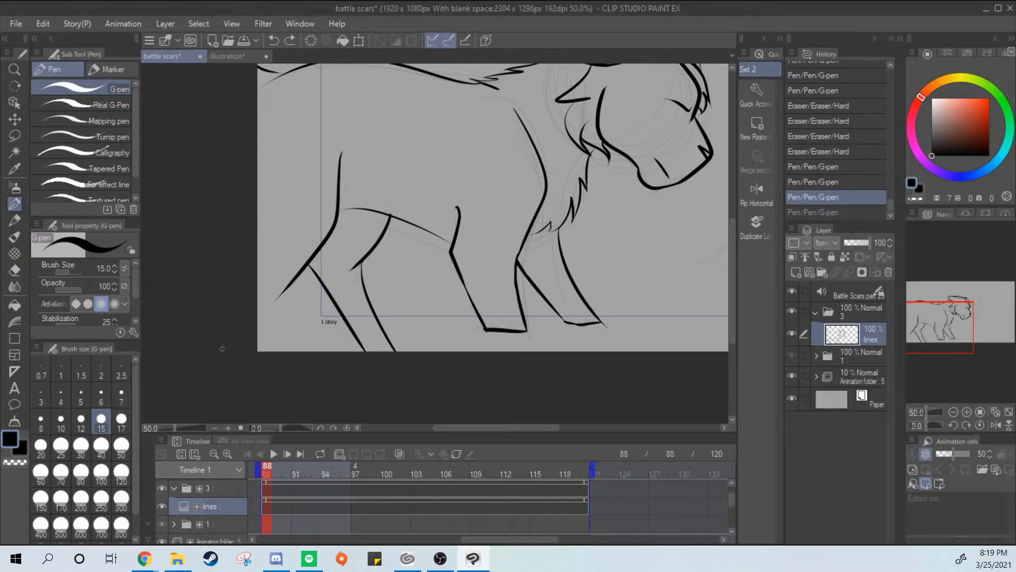
left_click_drag(222, 349, 222, 351)
left_click_drag(255, 202, 225, 342)
key("ctrl+z")
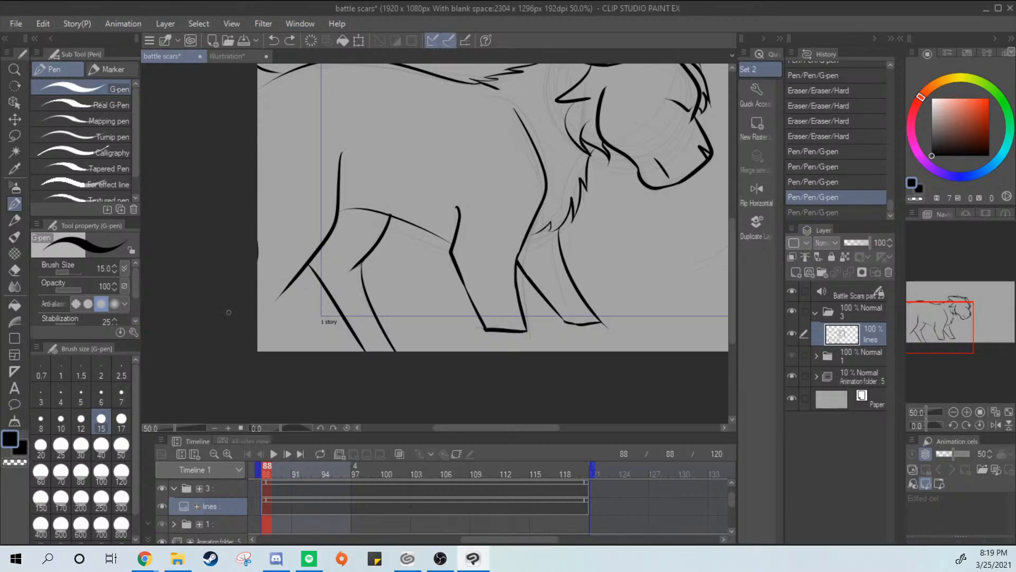
key("ctrl+y")
key("ctrl+z")
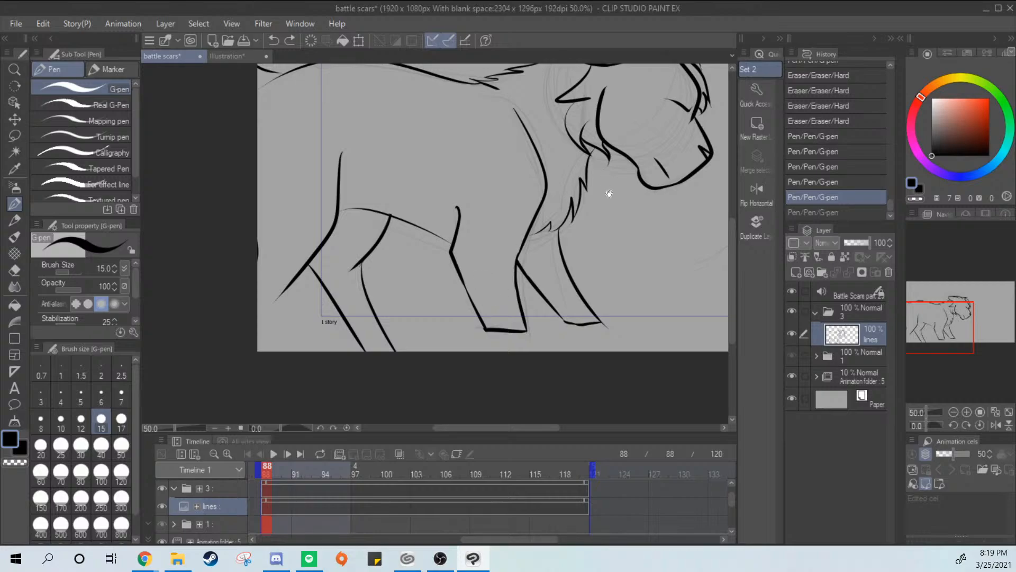
mouse_move(609, 193)
left_mouse_down()
mouse_move(517, 268)
mouse_move(509, 254)
mouse_move(501, 270)
mouse_move(511, 286)
mouse_move(500, 271)
left_mouse_up()
key("ctrl+y")
Erase the stray ink beside the toe of the far front paw
key("e")
key("p")
scroll(484, 316, "up", 1)
scroll(499, 298, "up", 2)
left_click_drag(525, 159, 487, 143)
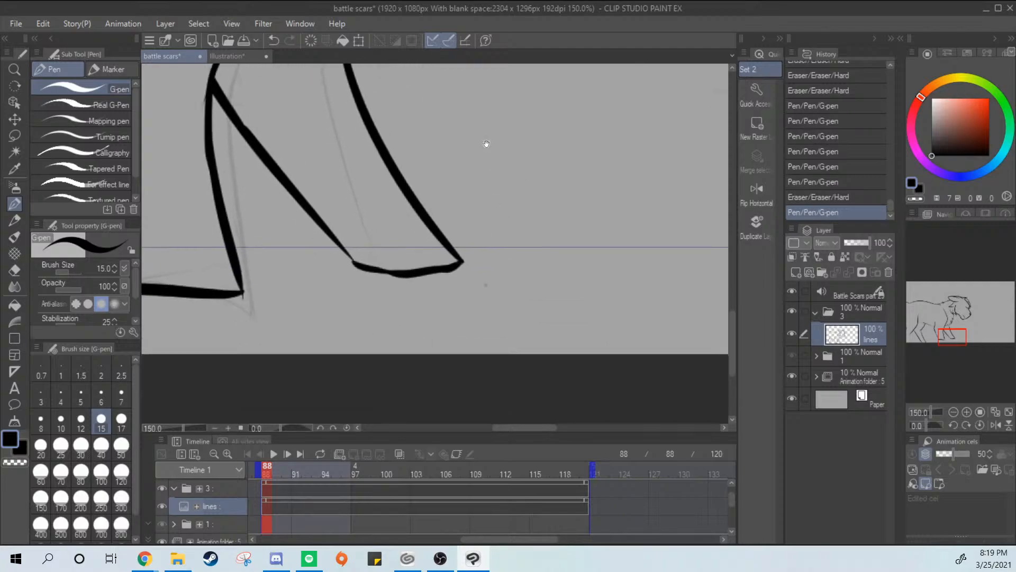
key("e")
left_click_drag(496, 279, 519, 256)
scroll(521, 254, "down", 2)
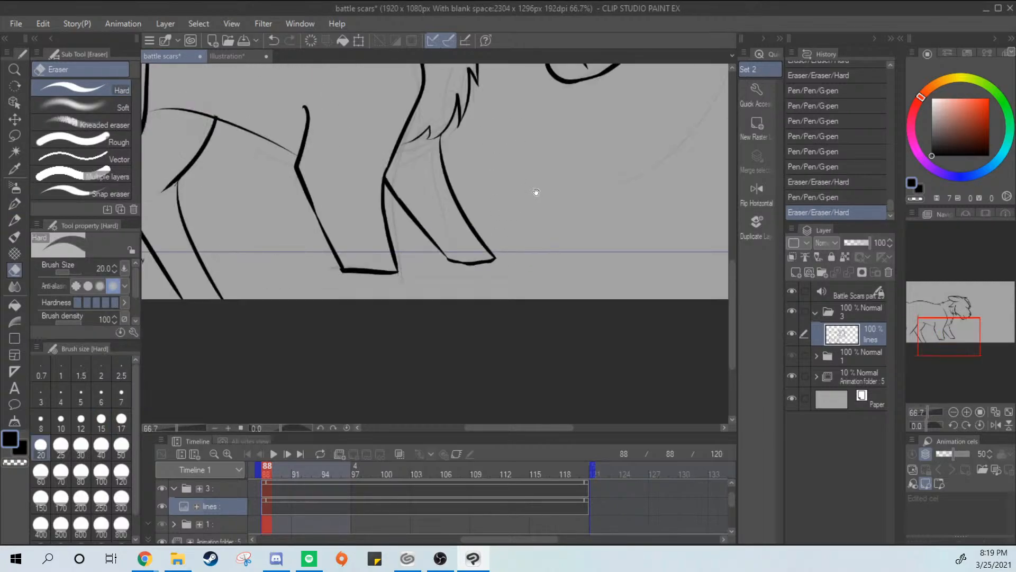
Erase the front end of the belly line where it meets the elbow of the near front leg
mouse_move(535, 191)
left_mouse_down()
mouse_move(588, 322)
mouse_move(588, 300)
mouse_move(643, 254)
left_mouse_up()
scroll(505, 203, "up", 1)
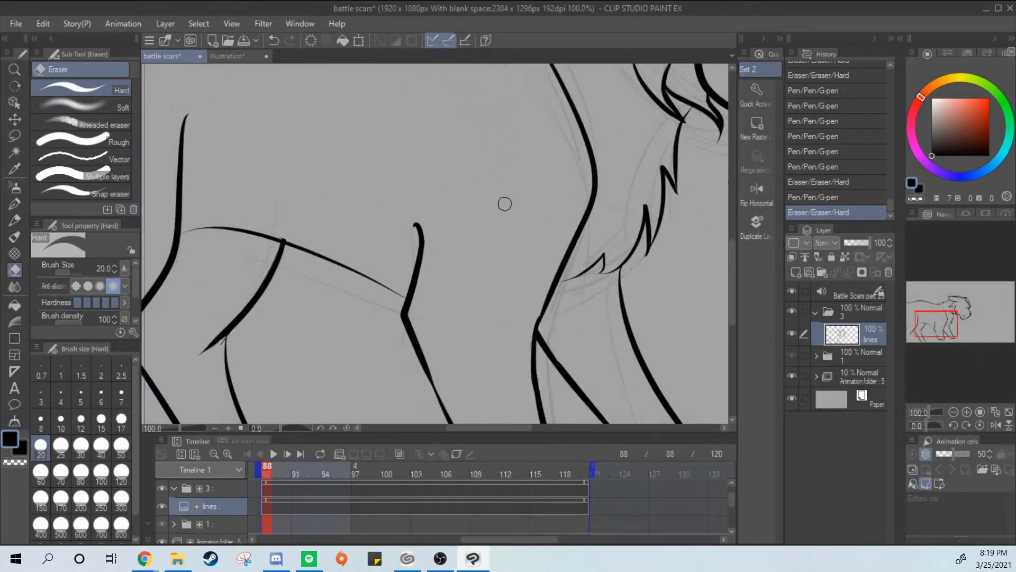
scroll(412, 276, "up", 1)
left_click_drag(394, 297, 321, 253)
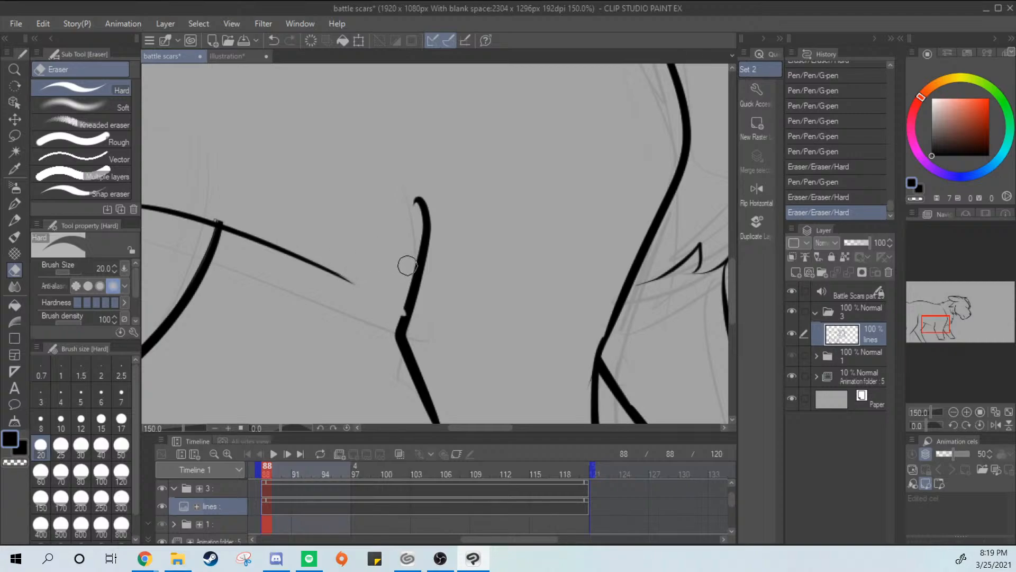
Undo the last erasure at the front end of the belly line near the front leg's elbow
key("ctrl+z")
key("p")
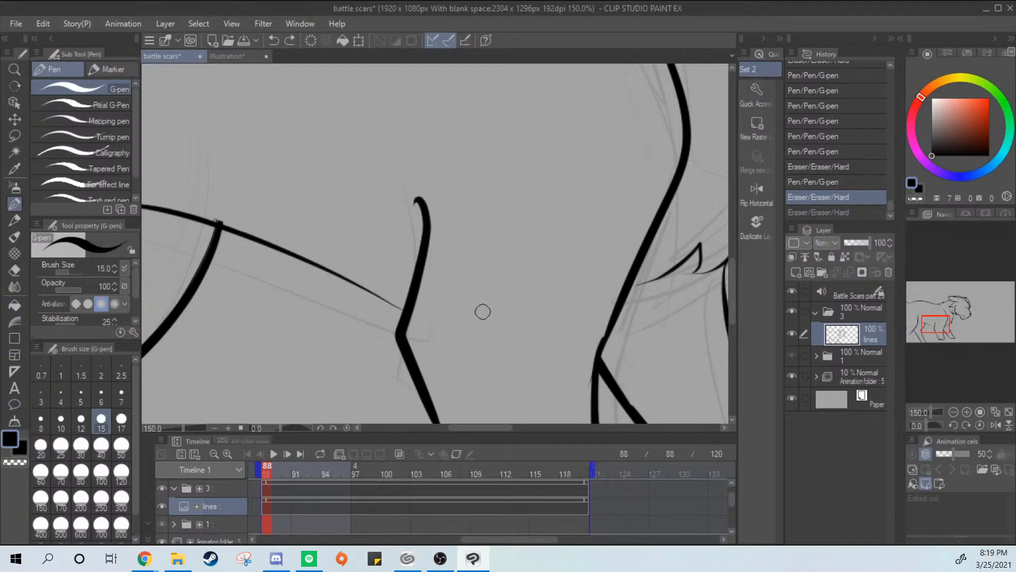
mouse_move(338, 275)
left_mouse_down()
mouse_move(401, 311)
mouse_move(342, 275)
mouse_move(639, 232)
left_mouse_up()
key("ctrl+z")
key("ctrl+z")
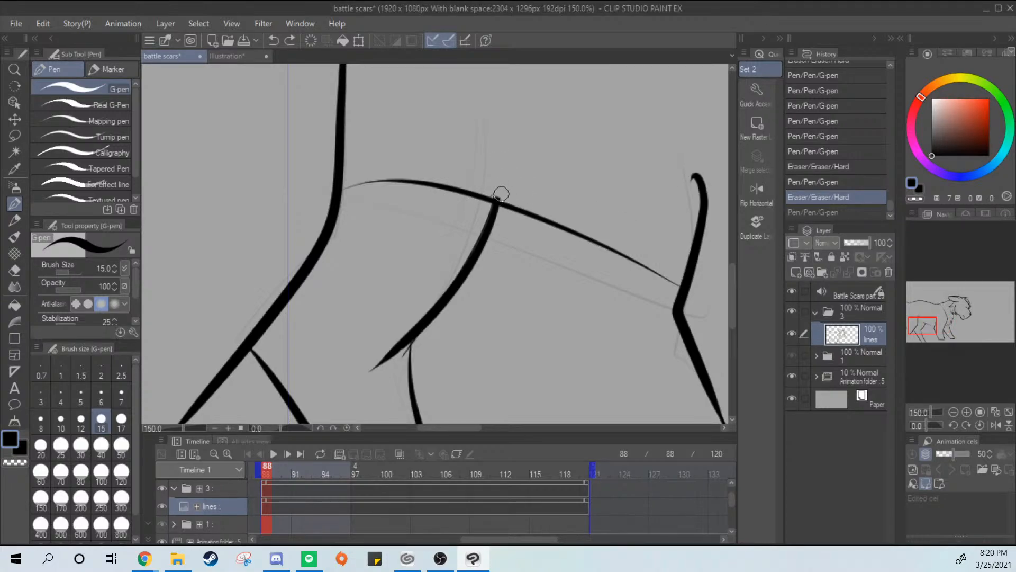
Erase the small nub of ink above the belly line where the far hind leg's thigh line joins it
key("e")
left_click_drag(506, 194, 482, 188)
left_click_drag(480, 187, 501, 190)
key("p")
left_click_drag(561, 299, 419, 275)
left_click_drag(431, 207, 537, 259)
key("ctrl+z")
key("ctrl+z")
key("ctrl+z")
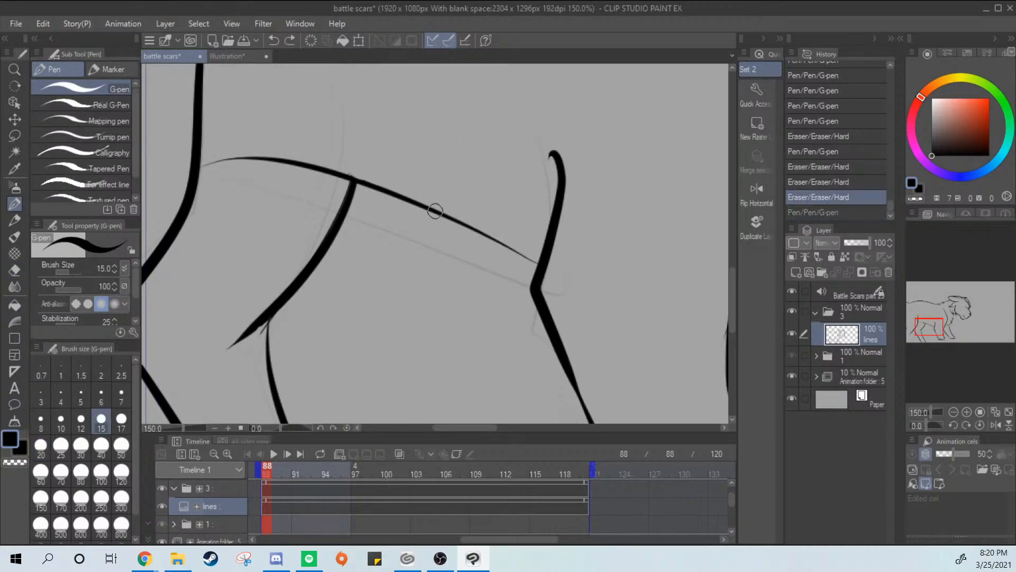
left_click_drag(436, 210, 542, 264)
key("ctrl+z")
left_click_drag(432, 209, 536, 265)
key("ctrl+z")
left_click_drag(442, 215, 540, 265)
key("ctrl+z")
left_click_drag(442, 218, 540, 264)
key("ctrl+z")
left_click_drag(438, 210, 543, 266)
key("ctrl+z")
key("ctrl+z")
key("ctrl+z")
left_click_drag(466, 226, 540, 265)
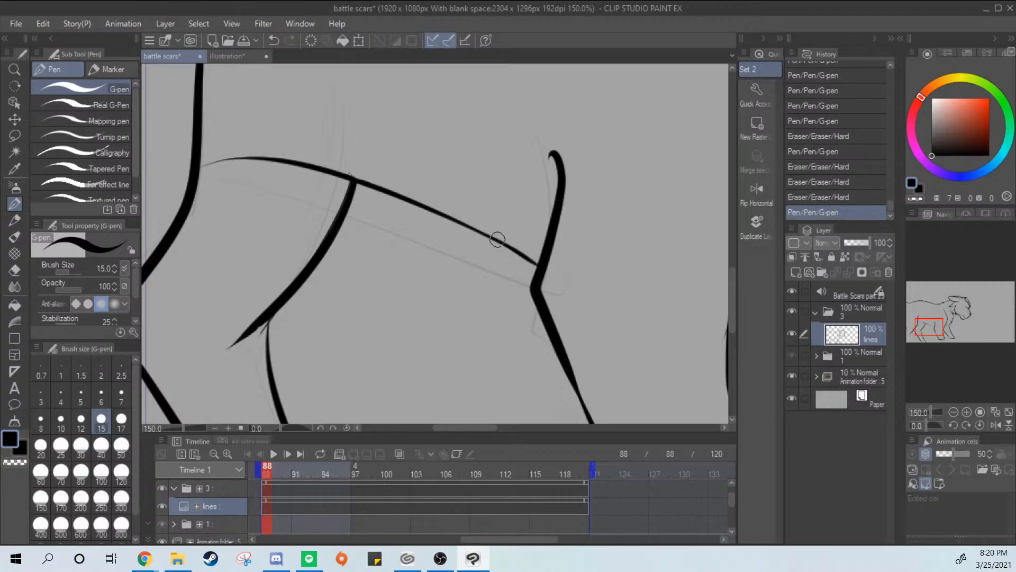
key("ctrl+z")
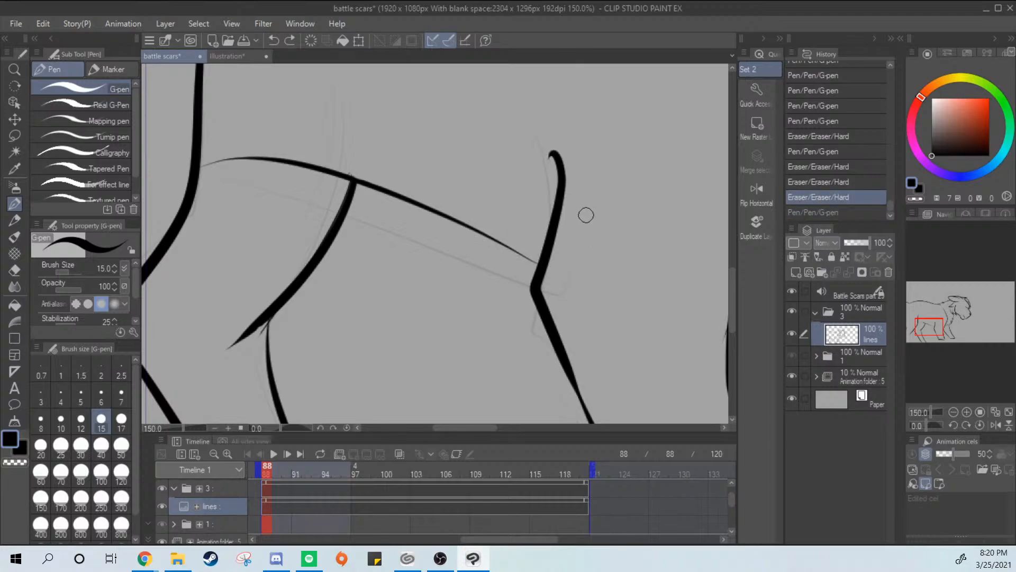
Erase the hooked tip at the upper end of the near front leg's elbow line
key("e")
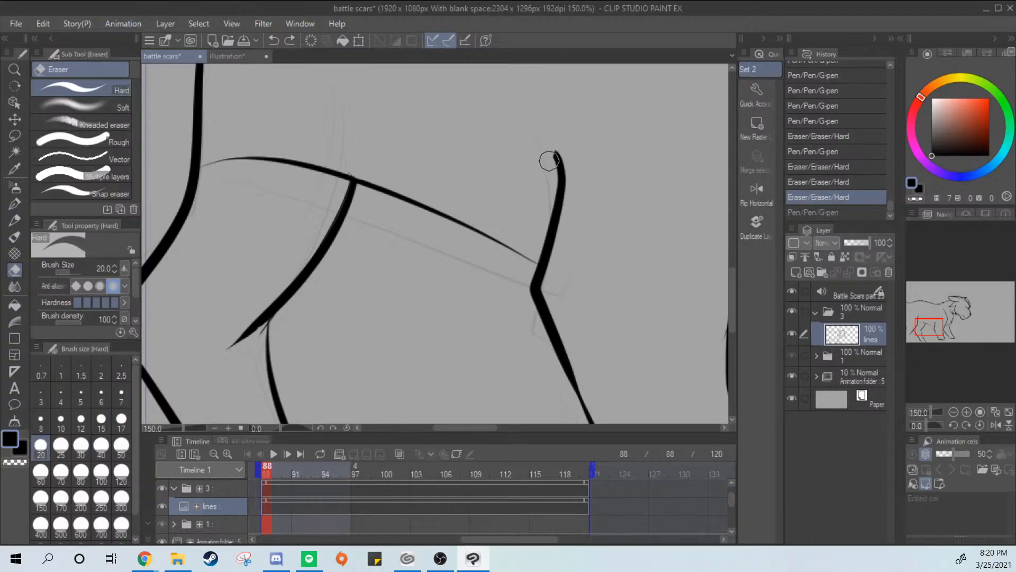
left_click_drag(549, 161, 551, 167)
key("p")
scroll(568, 246, "down", 3)
scroll(567, 246, "up", 1)
Ink a short shoulder-blade arc below the neck fur and a thin curved line above the near front leg's elbow
left_click_drag(574, 301, 471, 386)
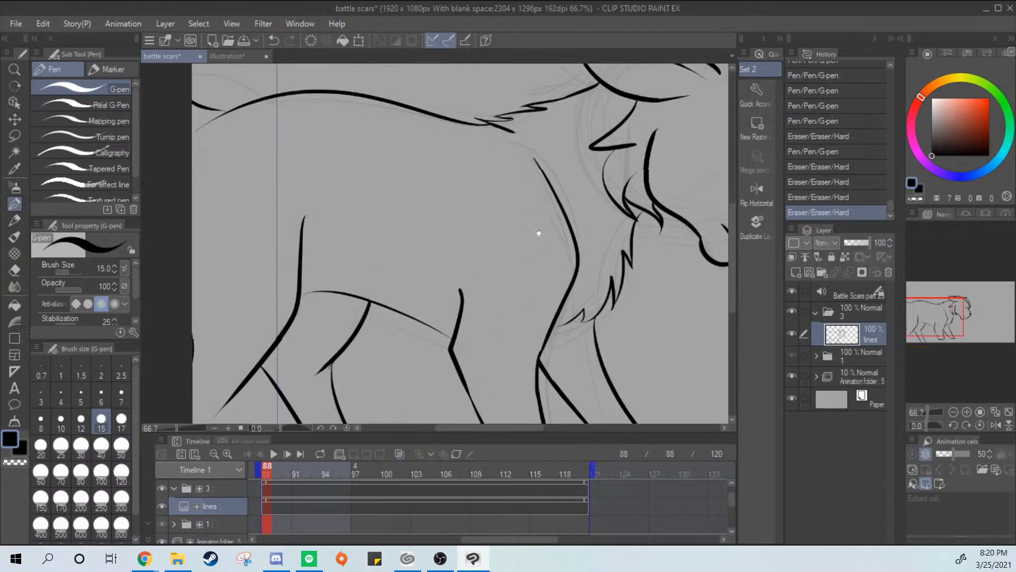
left_click_drag(539, 232, 529, 286)
left_click_drag(473, 202, 419, 233)
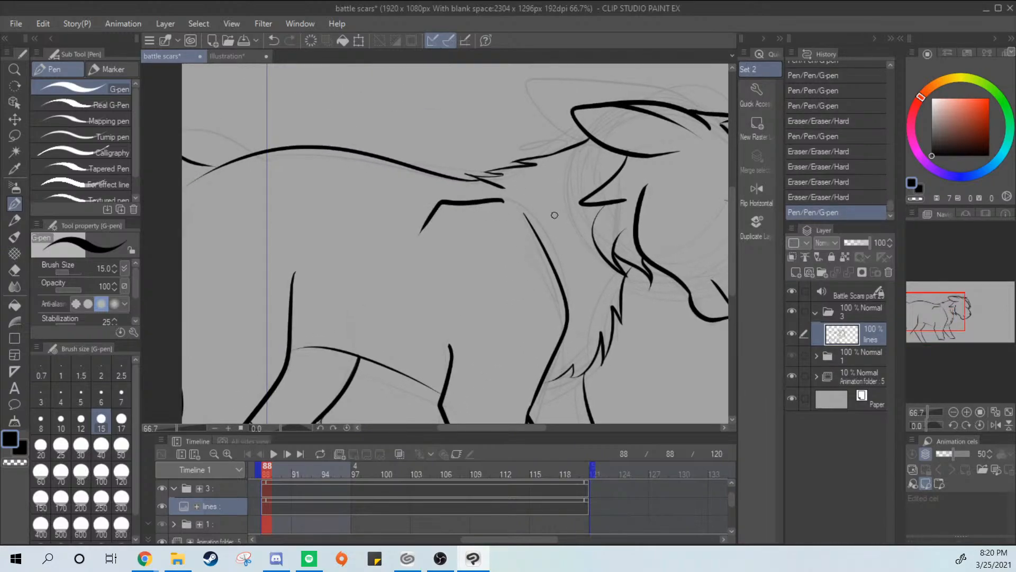
key("ctrl+z")
left_click_drag(501, 196, 420, 220)
mouse_move(581, 272)
left_mouse_down()
mouse_move(566, 252)
mouse_move(589, 164)
left_mouse_up()
mouse_move(434, 125)
left_mouse_down()
mouse_move(449, 235)
mouse_move(457, 230)
left_mouse_up()
key("ctrl+z")
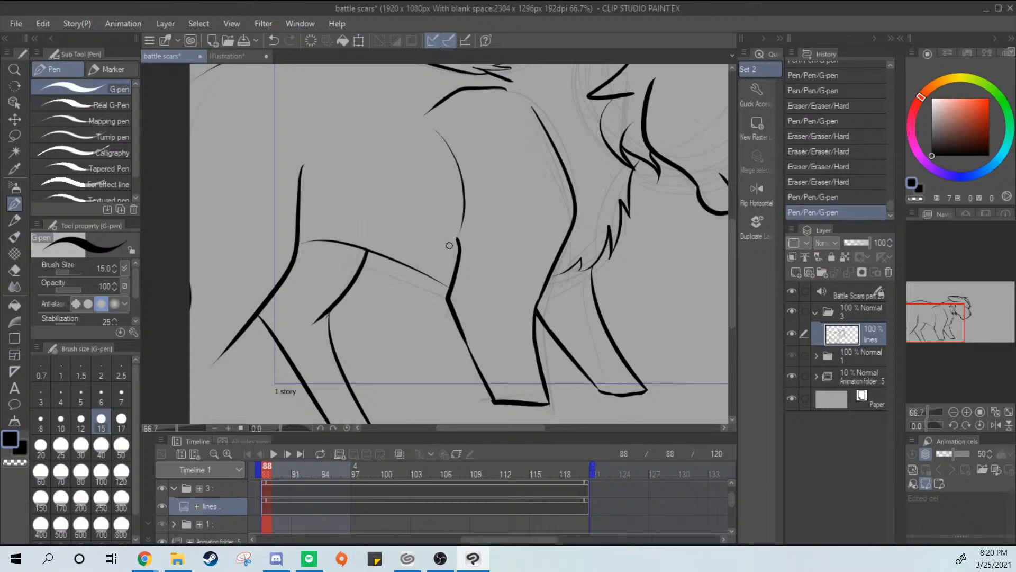
key("ctrl+z")
key("ctrl+z")
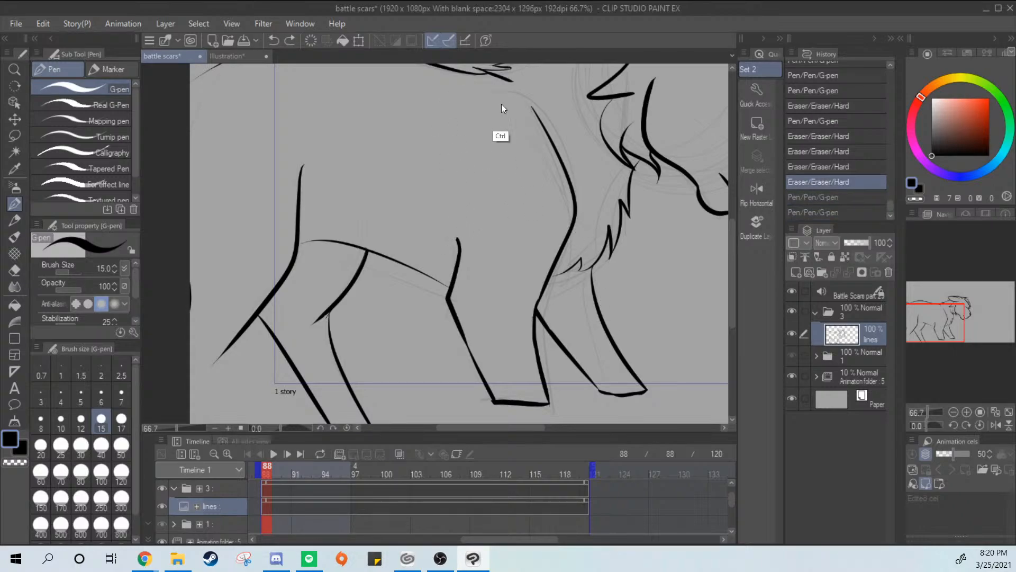
left_click_drag(484, 88, 448, 106)
left_click_drag(443, 148, 455, 212)
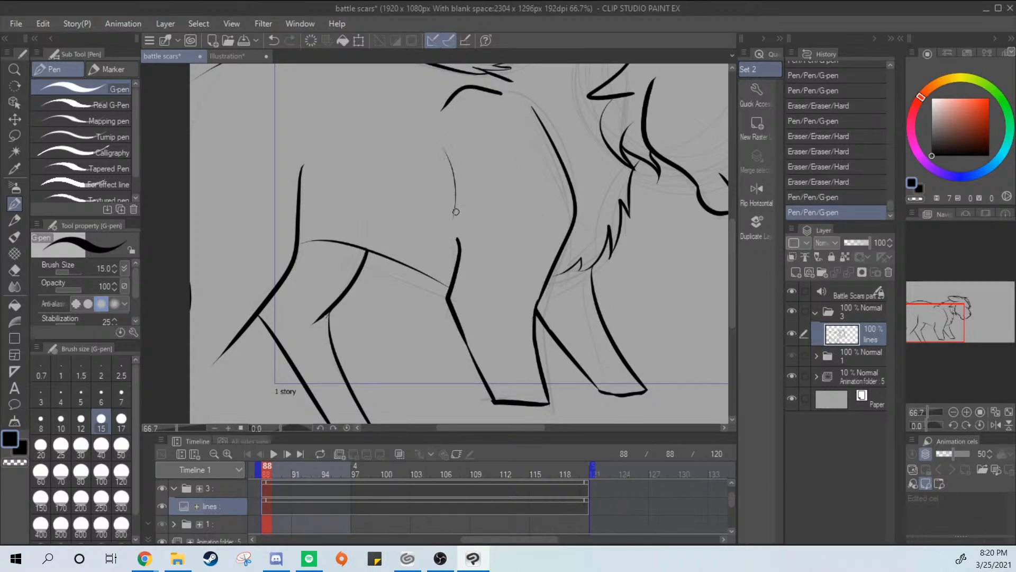
Thicken the lowest chest-fur line from the near front leg's front edge up toward the tuft's tip
mouse_move(599, 257)
left_mouse_down()
mouse_move(546, 227)
mouse_move(485, 222)
mouse_move(616, 268)
left_mouse_up()
scroll(528, 220, "up", 2)
mouse_move(473, 320)
left_mouse_down()
mouse_move(527, 260)
mouse_move(470, 320)
mouse_move(514, 285)
mouse_move(473, 318)
left_mouse_up()
key("ctrl+z")
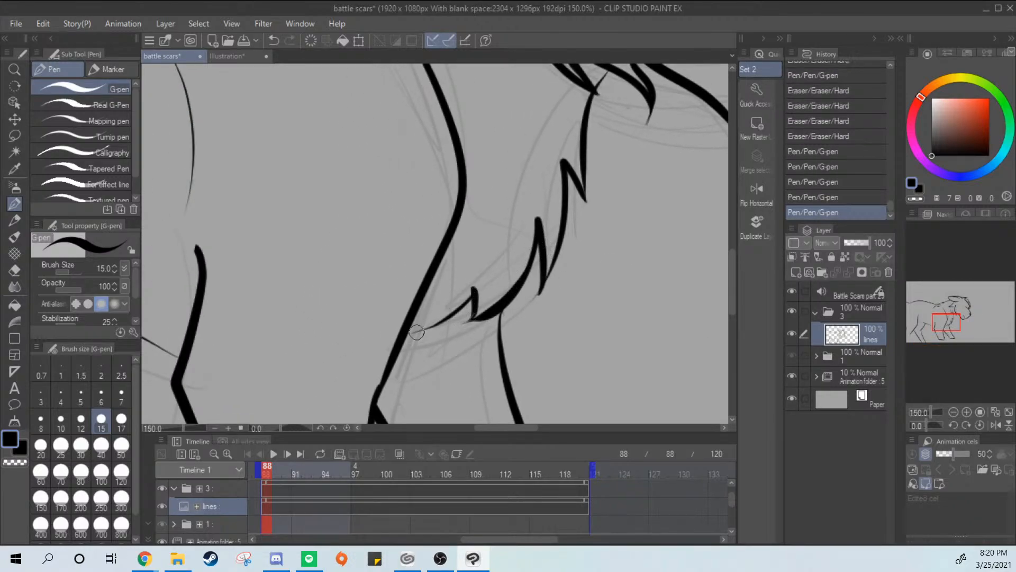
left_click_drag(416, 333, 465, 300)
key("ctrl+z")
key("ctrl+z")
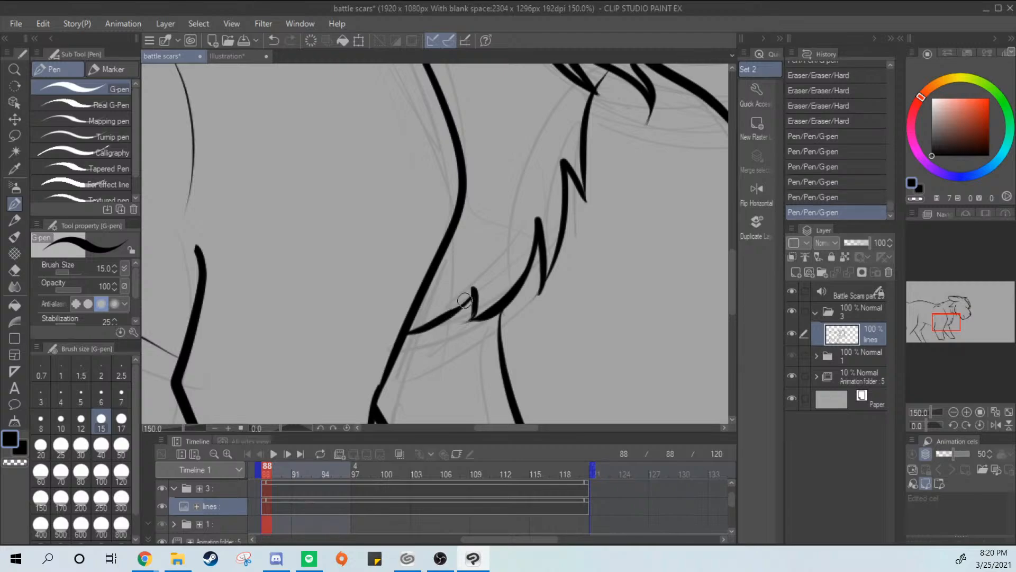
Reinforce the lowest chest-fur tuft by thickening its long edge from the tip to the leg and its short inner edge
scroll(499, 319, "up", 5)
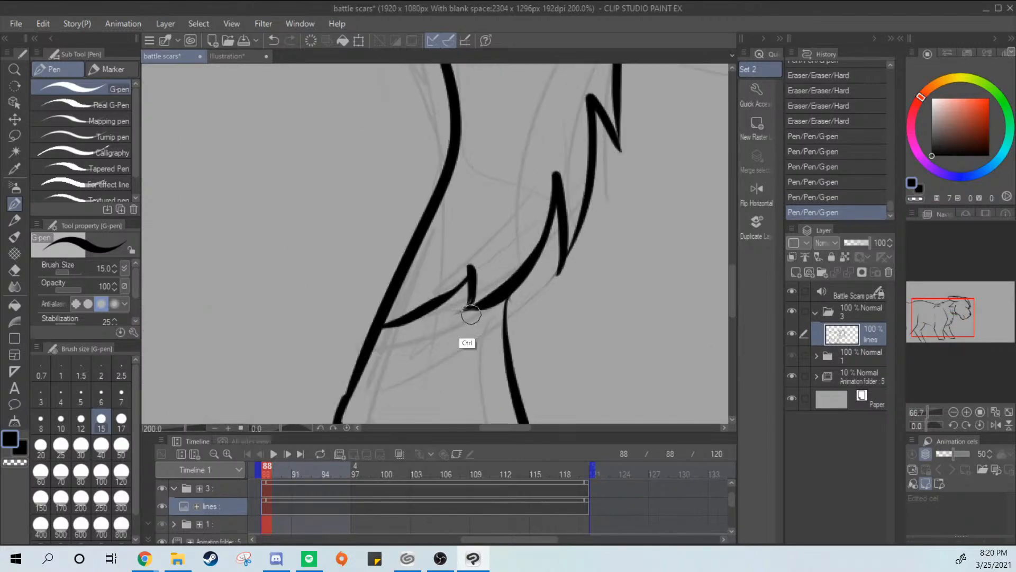
mouse_move(464, 221)
left_mouse_down()
mouse_move(373, 305)
mouse_move(417, 265)
mouse_move(356, 307)
left_mouse_up()
key("ctrl+z")
key("ctrl+z")
key("ctrl+z")
left_click_drag(468, 223, 375, 305)
key("ctrl+z")
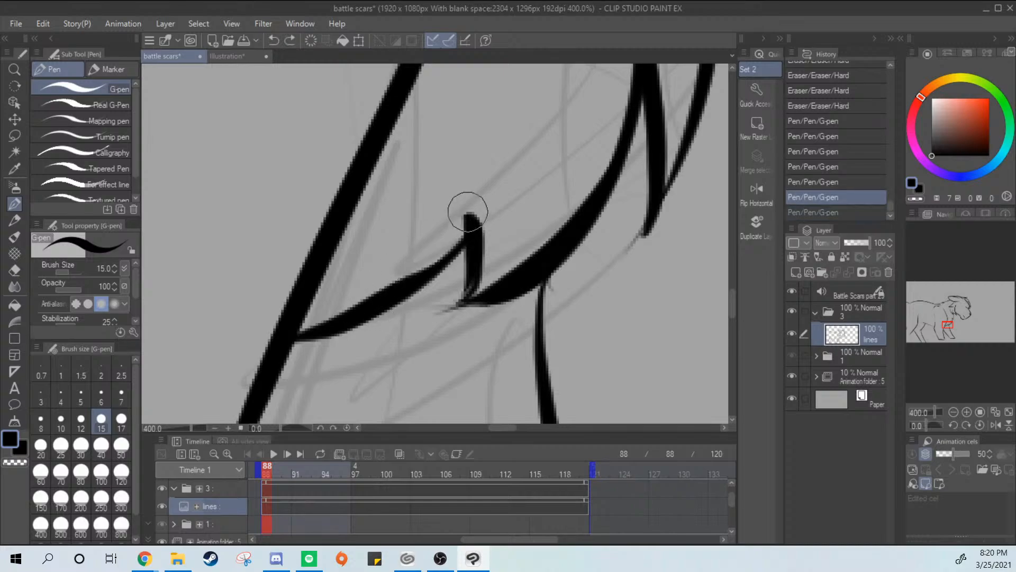
mouse_move(467, 220)
left_mouse_down()
mouse_move(338, 315)
mouse_move(396, 284)
mouse_move(311, 337)
left_mouse_up()
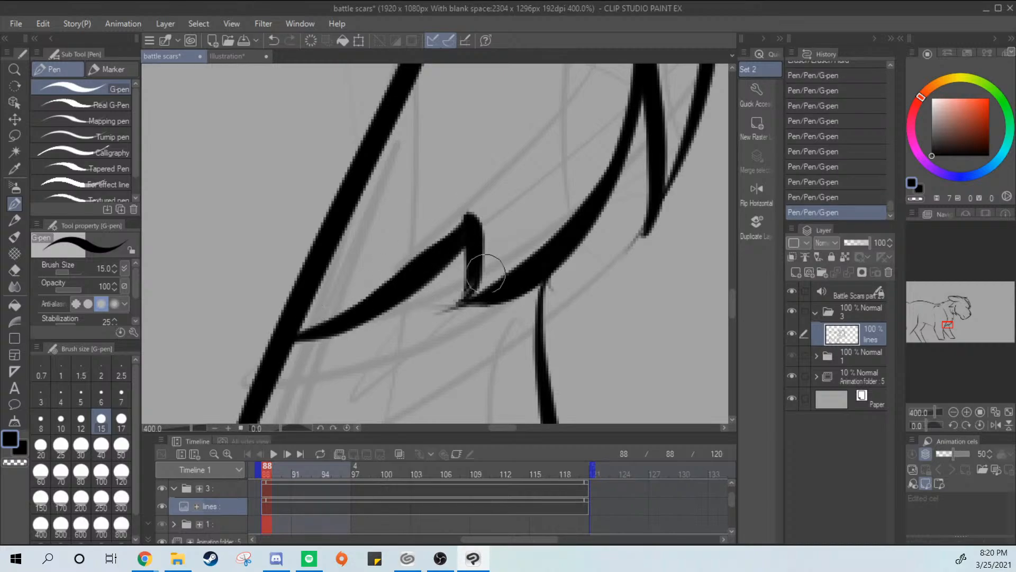
left_click_drag(473, 243, 456, 301)
mouse_move(471, 266)
left_mouse_down()
mouse_move(428, 328)
mouse_move(450, 316)
left_mouse_up()
key("ctrl+z")
left_click_drag(594, 237, 455, 339)
scroll(563, 256, "down", 4)
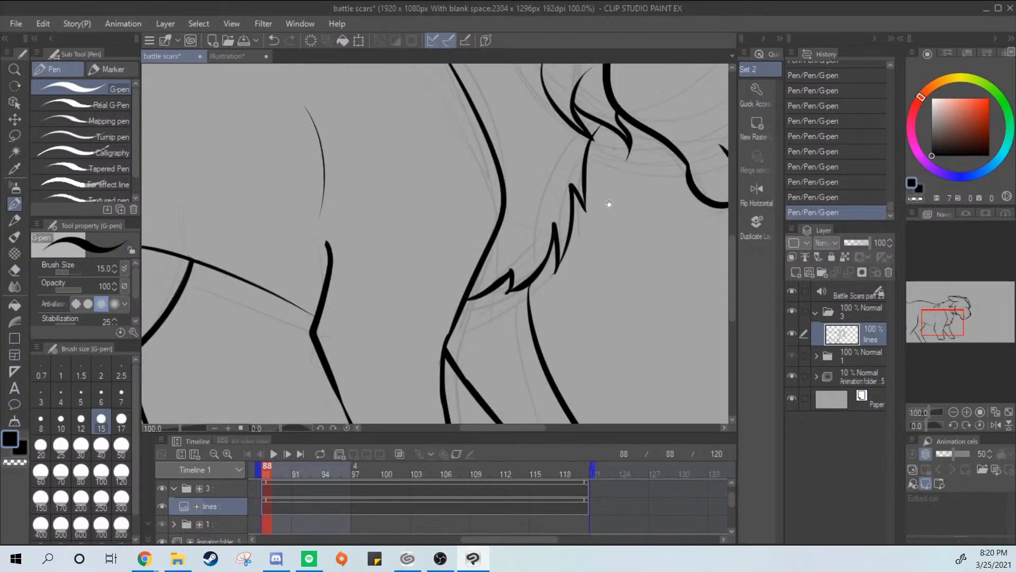
Review the inked figure as a whole, from the head and chest back to the hind legs
left_click_drag(608, 205, 515, 333)
left_click_drag(601, 272, 503, 325)
scroll(503, 325, "down", 4)
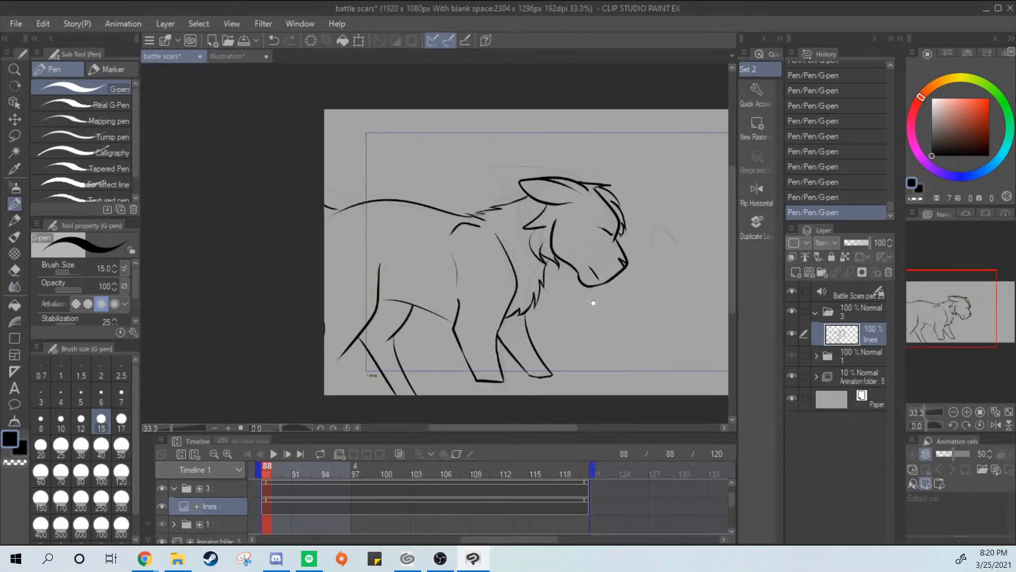
left_click_drag(590, 297, 386, 348)
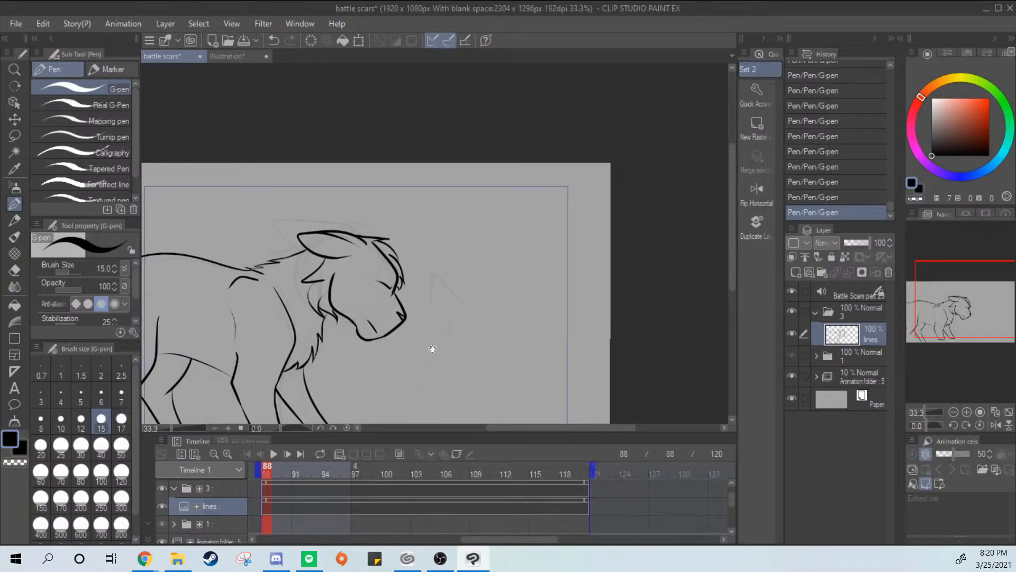
left_click_drag(433, 349, 507, 290)
key("ctrl+plus")
key("ctrl+plus")
left_click_drag(162, 418, 544, 302)
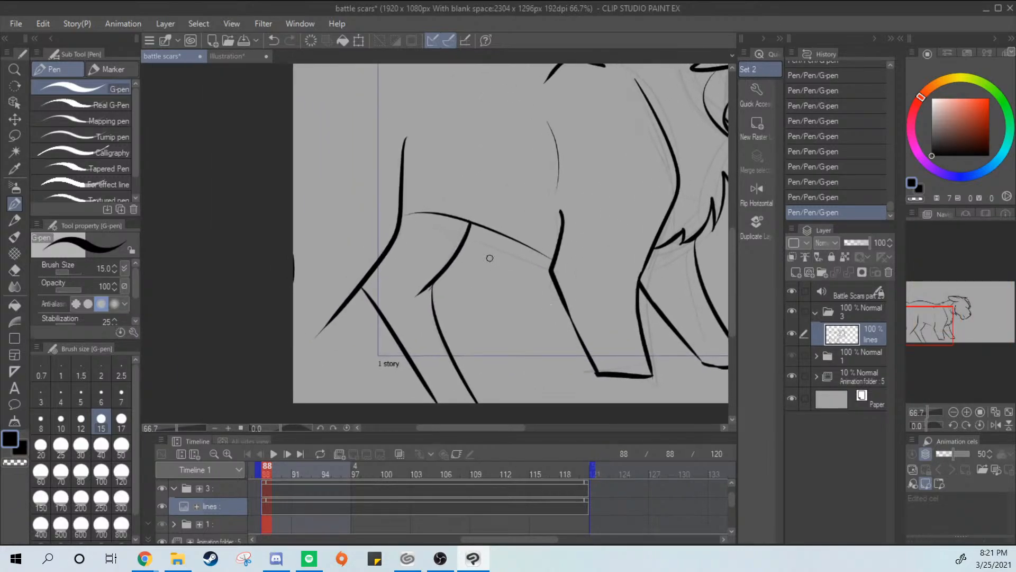
Erase the lower half of the far hind leg's thigh line and the front line of its lower leg
key("e")
key("p")
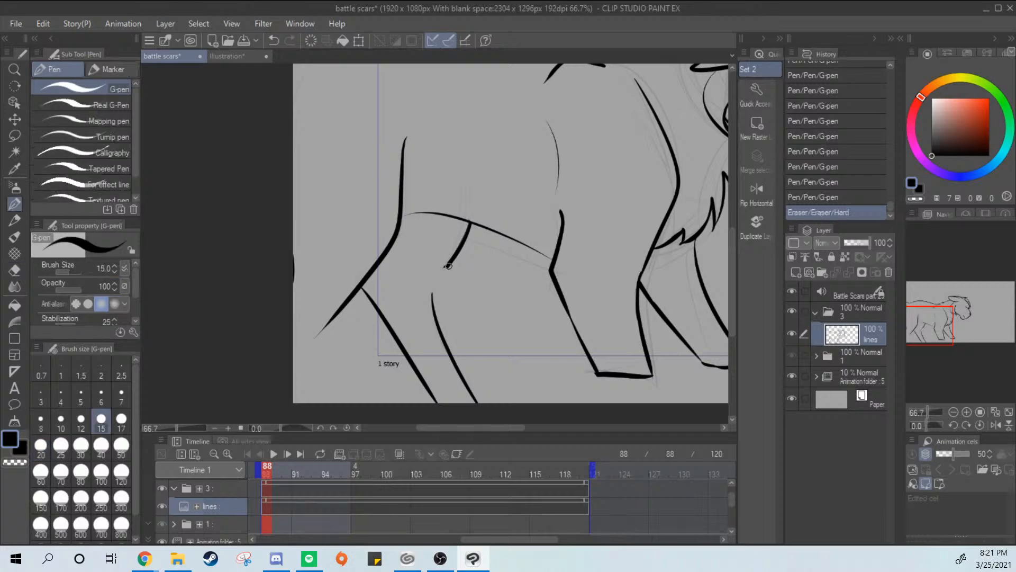
left_click_drag(449, 263, 430, 297)
key("ctrl+z")
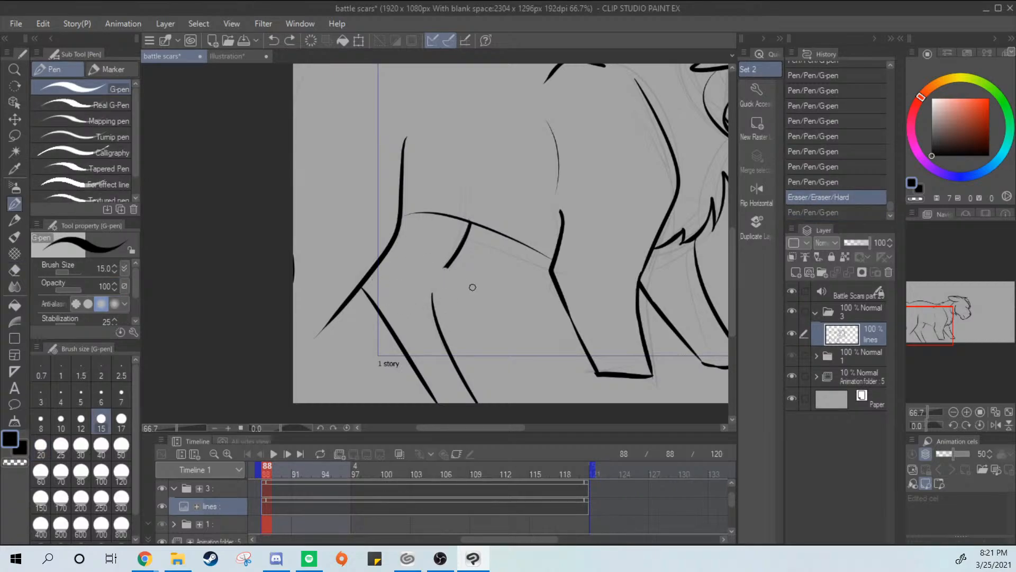
left_click_drag(450, 262, 442, 339)
key("ctrl+z")
left_click_drag(453, 262, 452, 354)
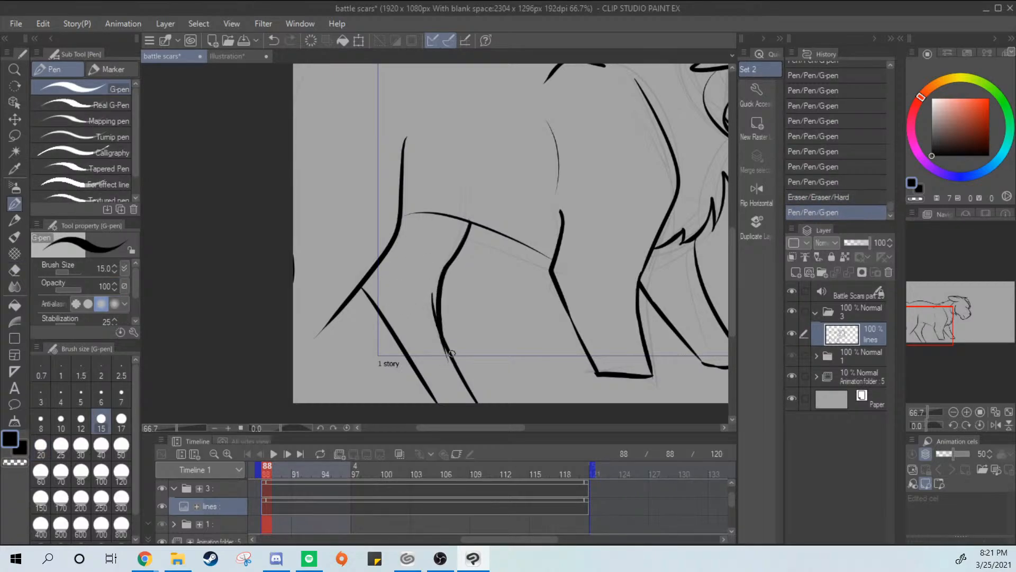
key("ctrl+z")
key("e")
left_click_drag(433, 294, 473, 400)
key("p")
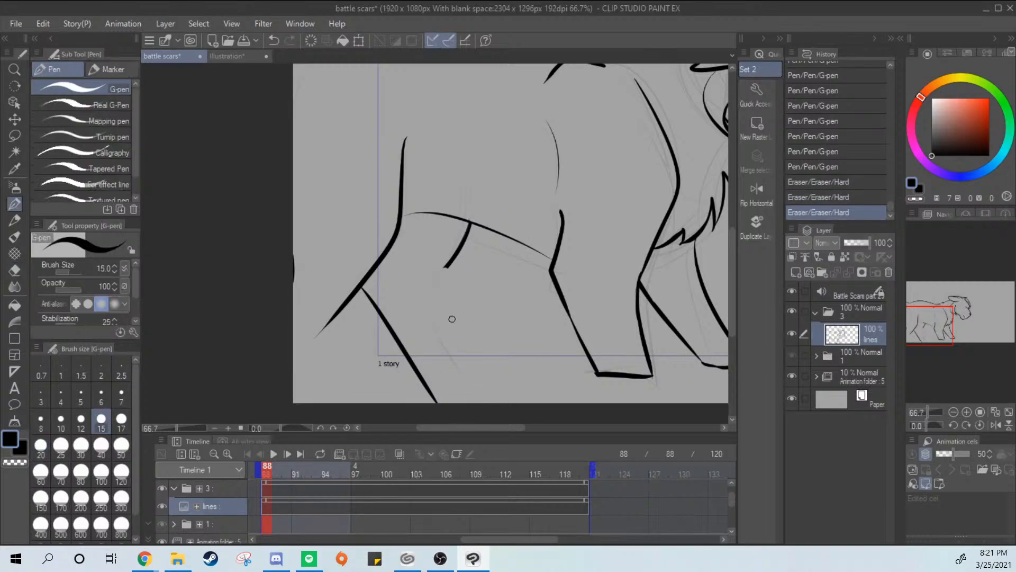
Ink the lower part of the far hind leg's thigh line down past the bend of the leg
scroll(455, 328, "up", 2)
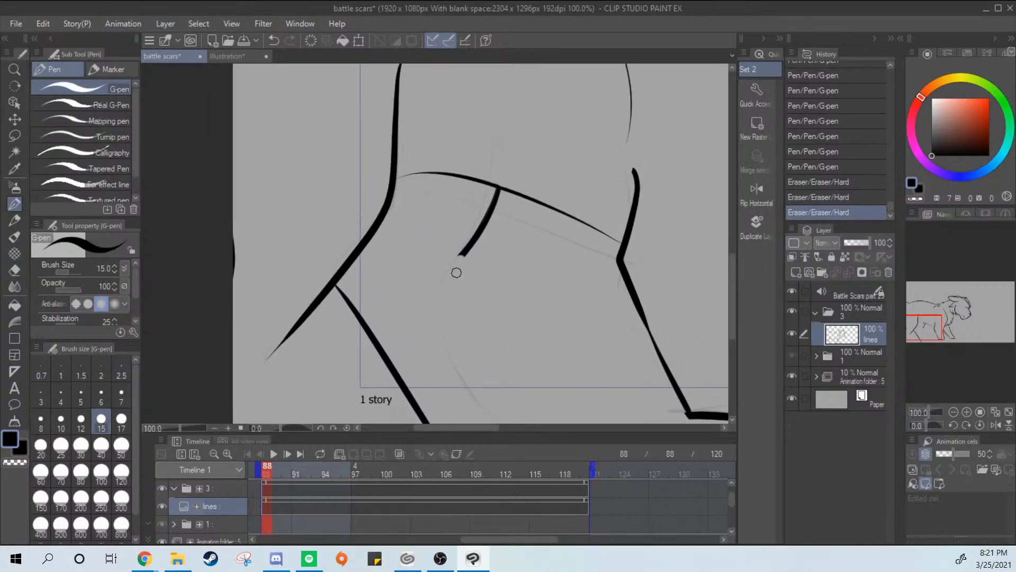
mouse_move(444, 281)
left_mouse_down()
mouse_move(488, 223)
mouse_move(425, 332)
left_mouse_up()
key("ctrl+z")
Ink the front edge of the far hind leg's lower part from the bend down to the canvas bottom
mouse_move(475, 238)
left_mouse_down()
mouse_move(432, 296)
mouse_move(494, 419)
left_mouse_up()
left_click_drag(470, 323, 467, 243)
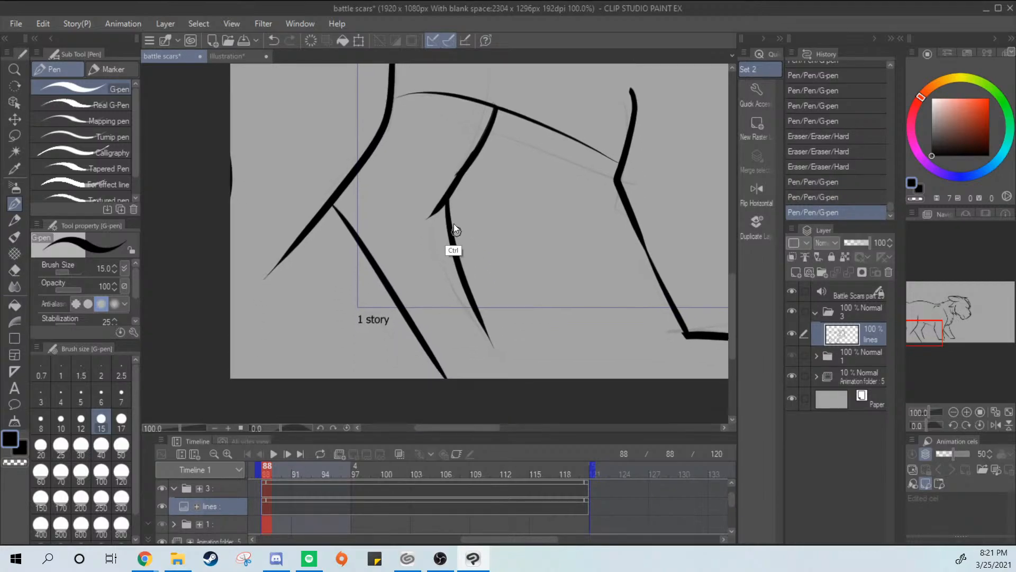
key("ctrl+z")
left_click_drag(444, 202, 521, 405)
key("ctrl+z")
left_click_drag(444, 202, 536, 400)
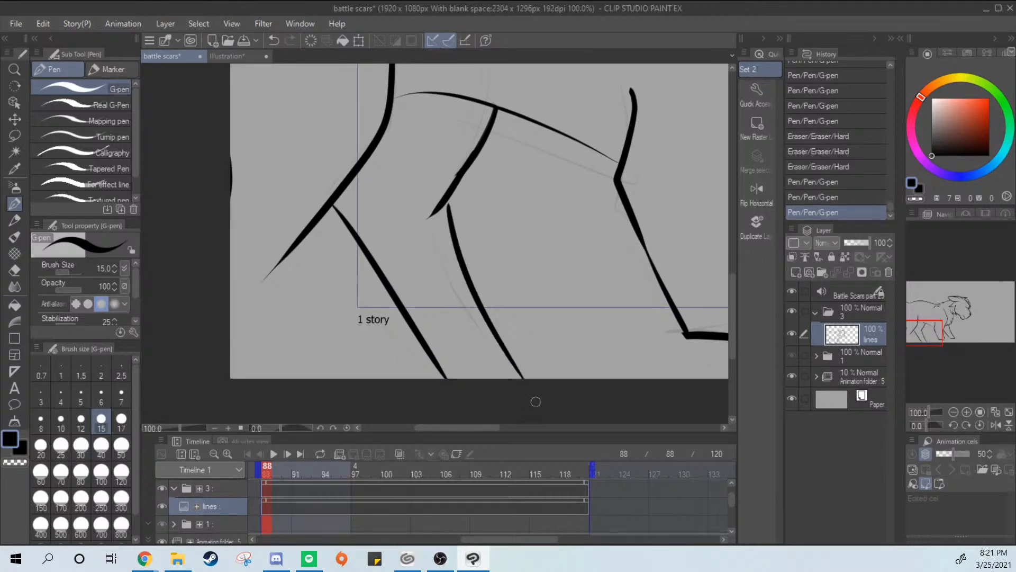
key("ctrl+z")
left_click_drag(449, 203, 539, 401)
key("ctrl+z")
left_click_drag(447, 202, 534, 400)
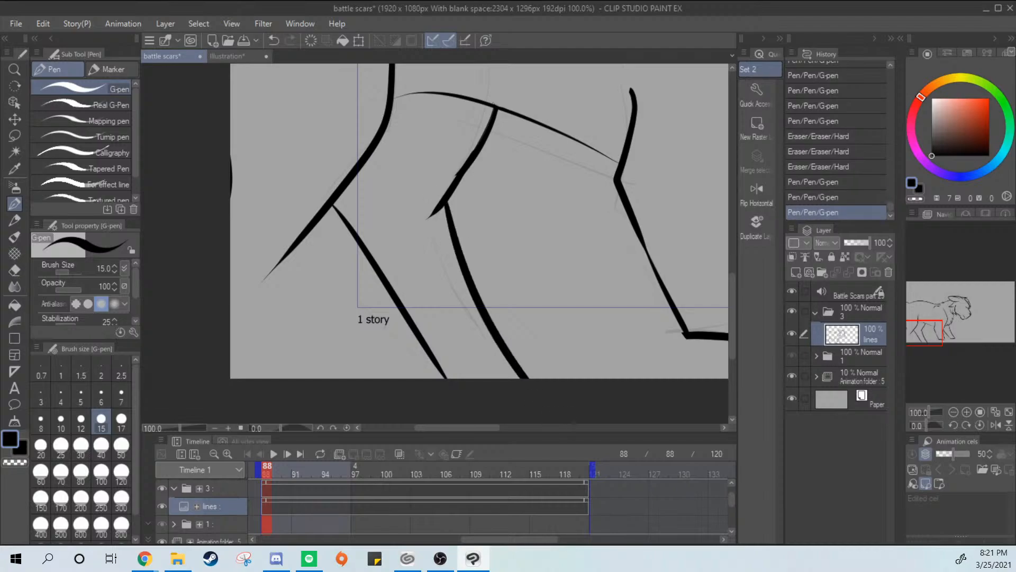
Smooth the far hind leg's thigh line with the eraser and trim its overshoot past the bend
left_click_drag(563, 231, 484, 415)
key("e")
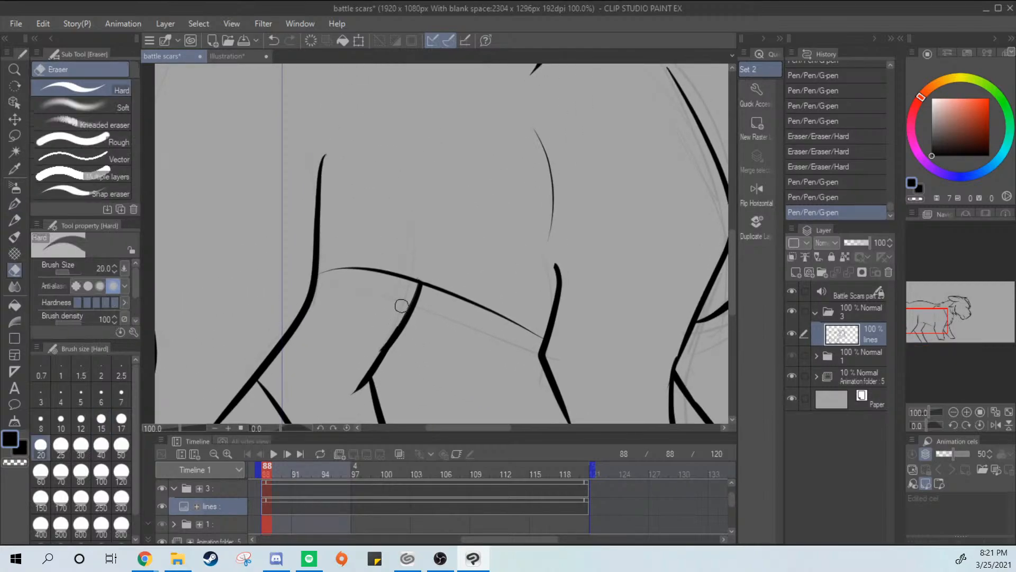
mouse_move(402, 304)
left_mouse_down()
mouse_move(339, 382)
mouse_move(347, 384)
left_mouse_up()
left_click_drag(376, 352, 347, 391)
left_click_drag(377, 351, 336, 417)
left_click_drag(407, 310, 411, 290)
key("p")
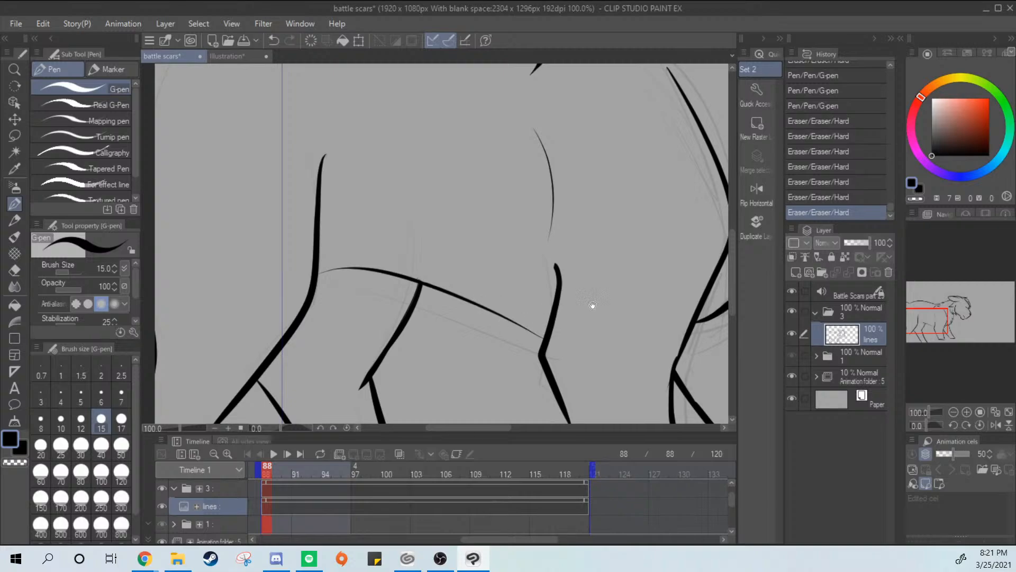
Add a new raster layer and place it directly below the lines layer
left_click_drag(593, 305, 462, 260)
key("ctrl+minus")
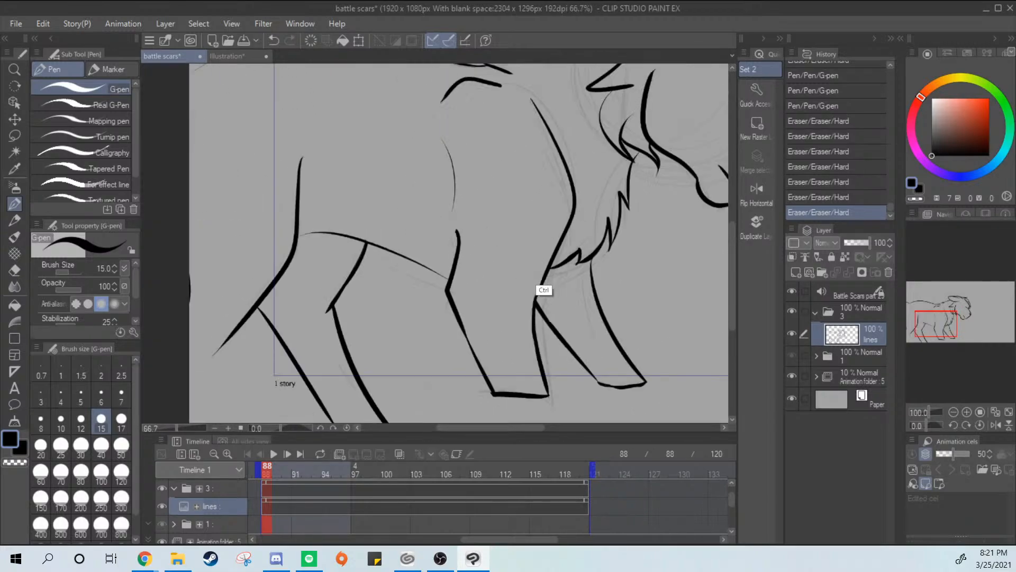
key("ctrl+minus")
left_click_drag(594, 277, 396, 353)
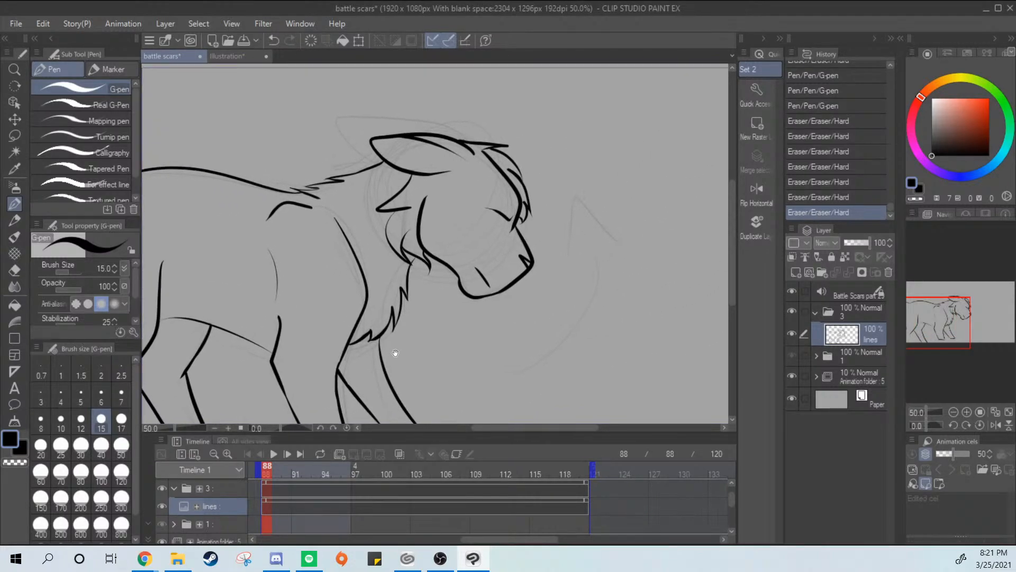
left_click_drag(562, 297, 587, 251)
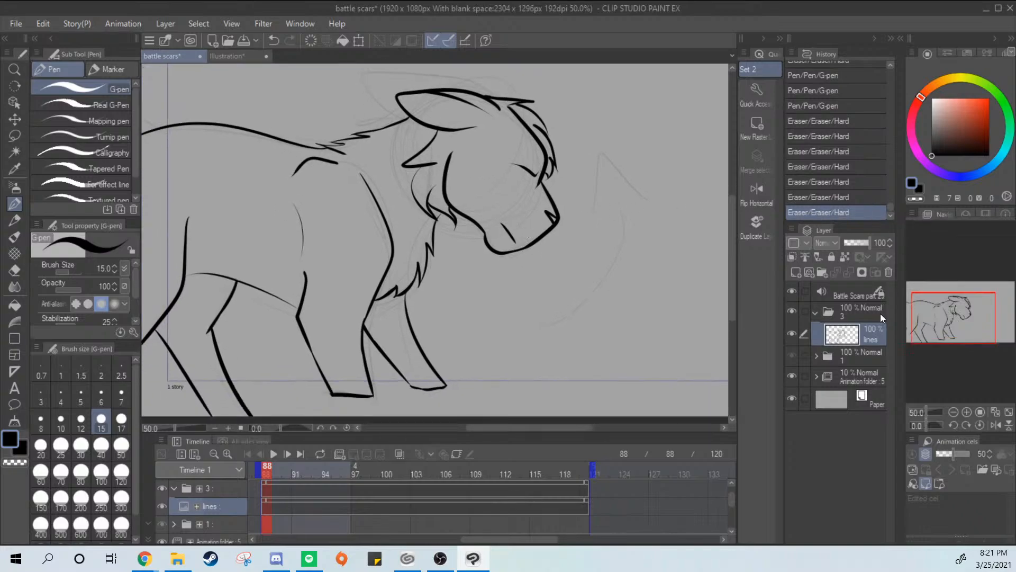
left_click(798, 271)
left_click_drag(862, 333, 863, 362)
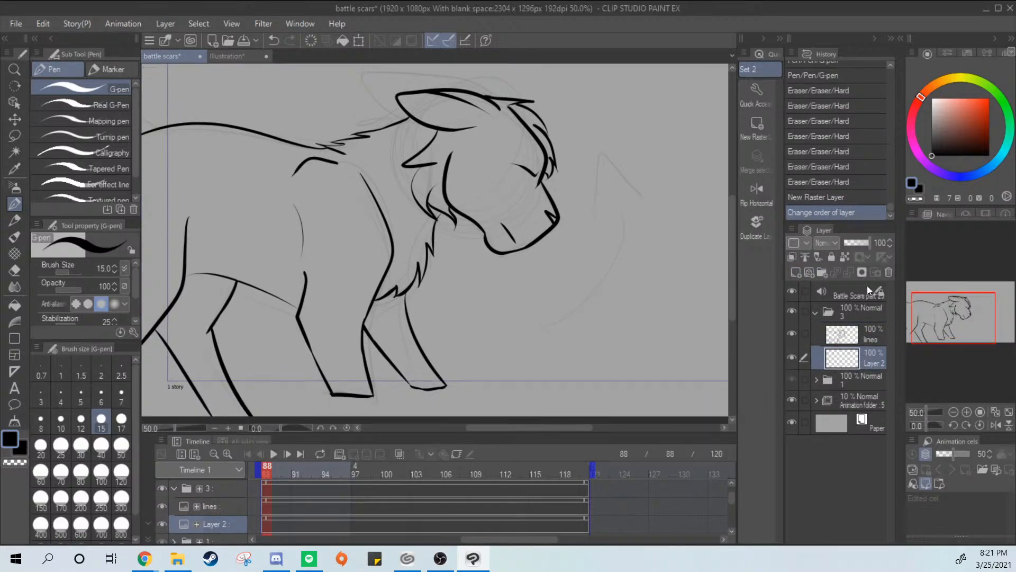
Sample the dark fur color from the cat on the reference sheet and hide the 10% animation folder in the battle scars file
left_click(227, 56)
key("i")
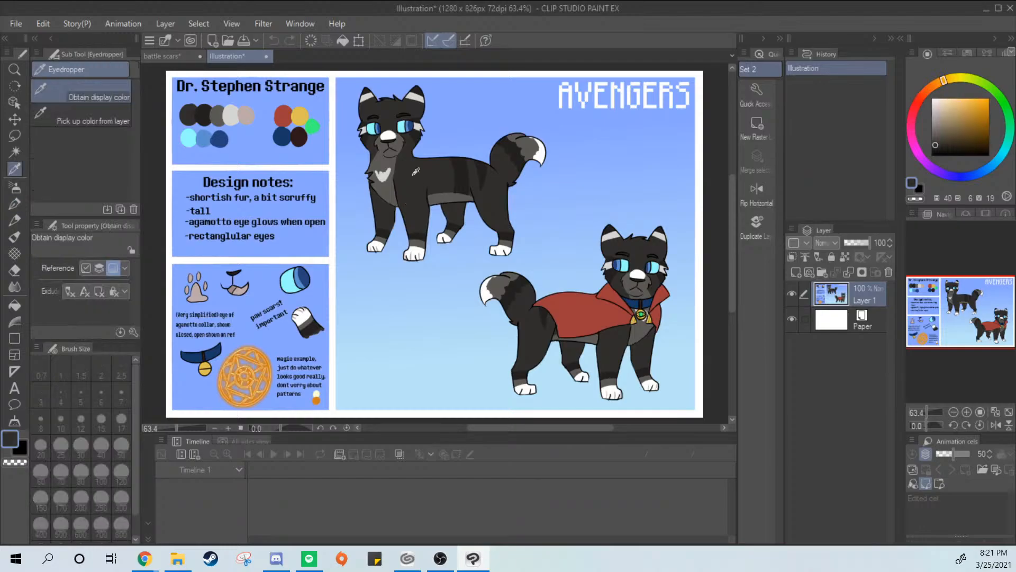
left_click(164, 56)
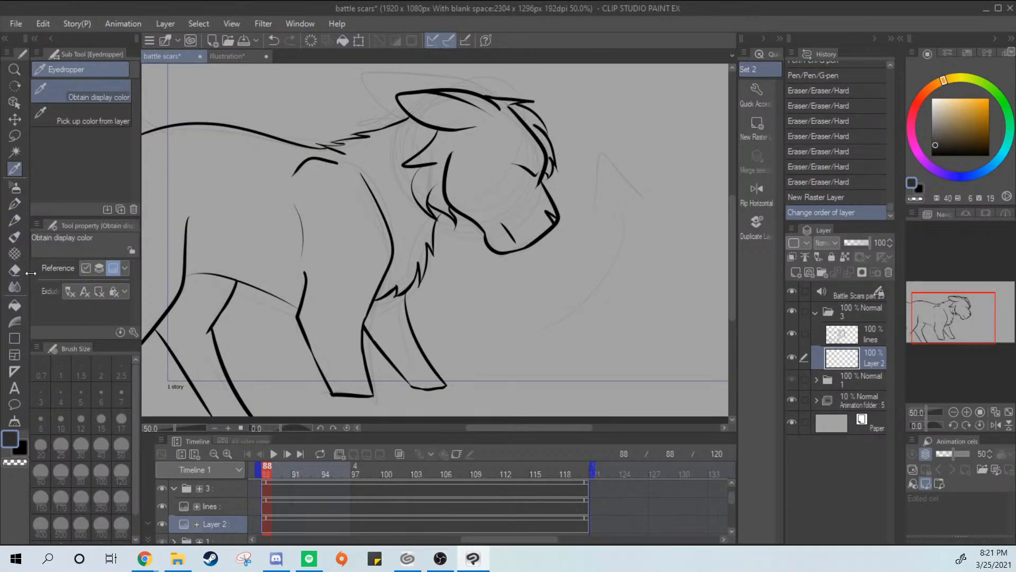
key("g")
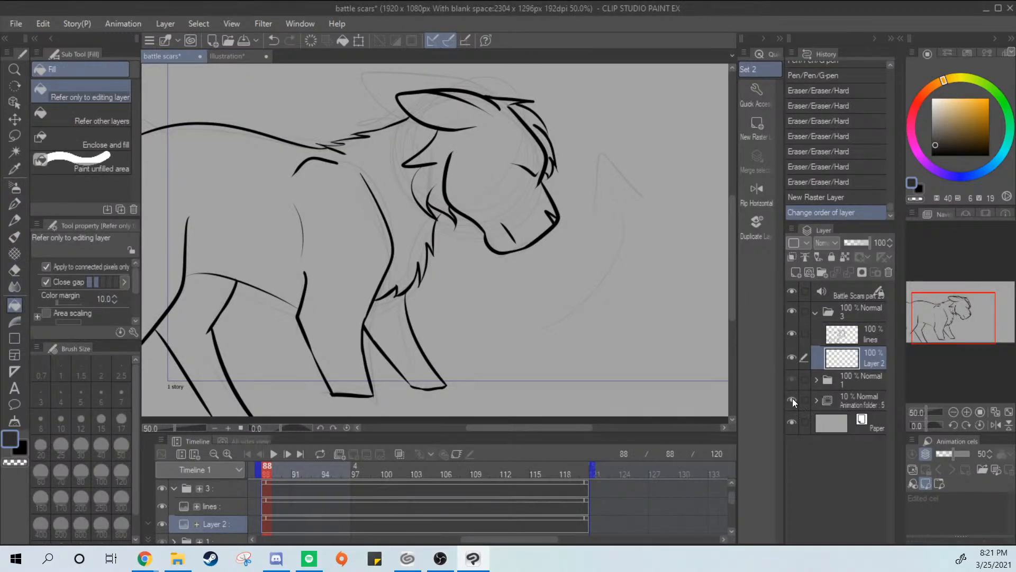
scroll(497, 237, "down", 1)
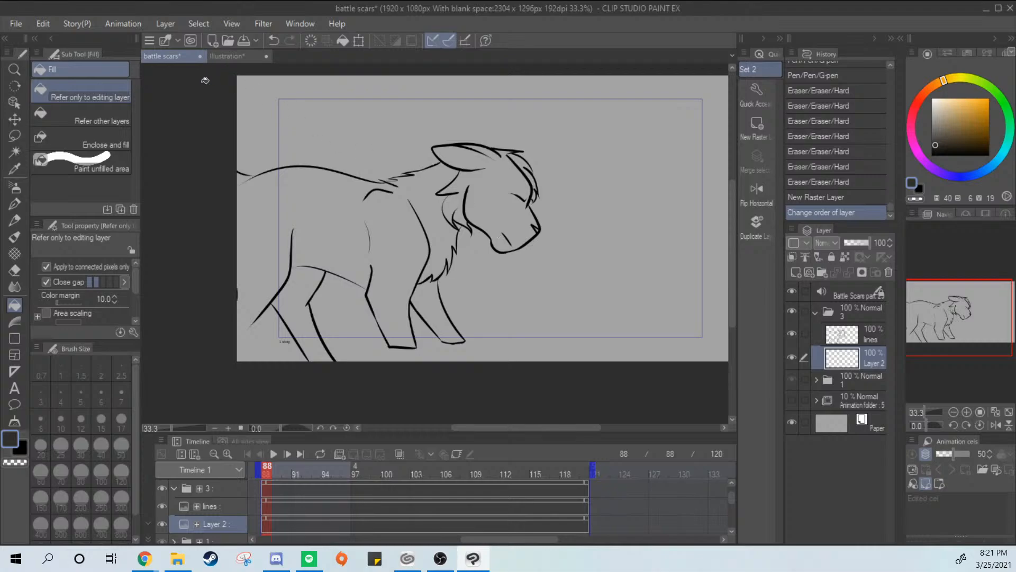
Try filling the cat's body on Layer 2 with the dark fur color, using Refer other layers, and undo the fill
left_click(413, 234)
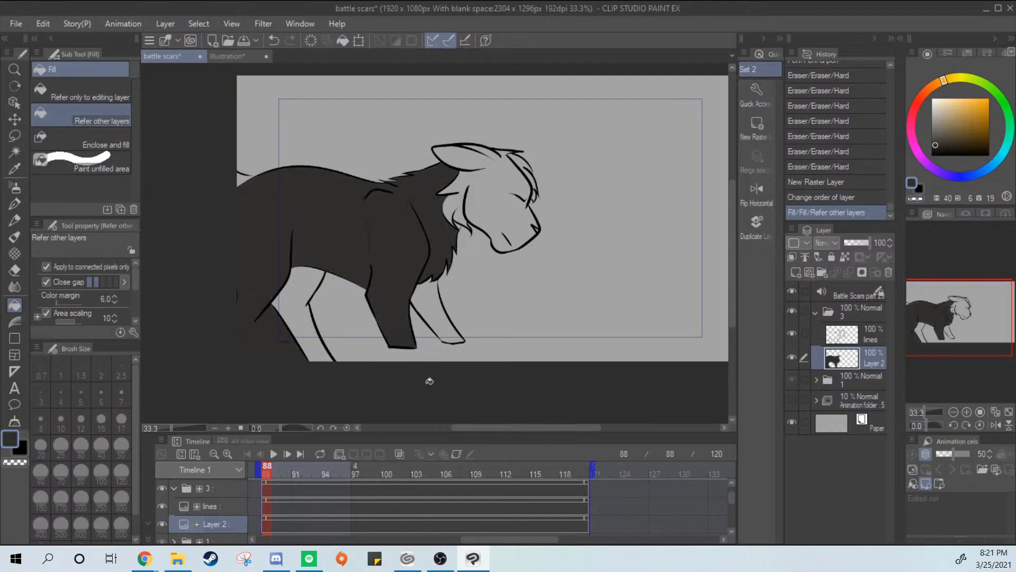
key("ctrl+z")
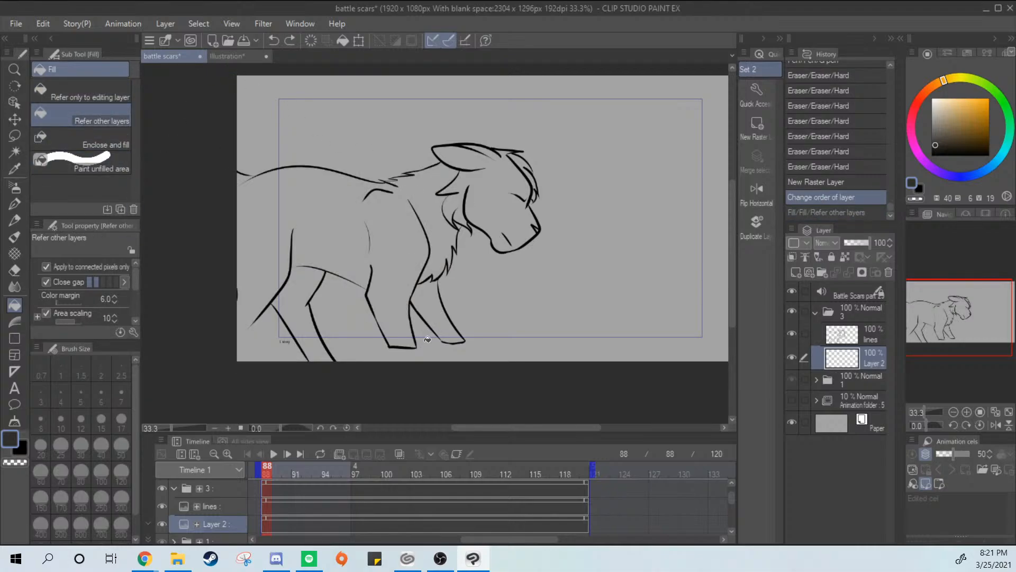
On the lines layer, ink the near hind leg's rear edge in black with the G-pen and close the line gap at the tail base
left_click(843, 335)
left_click(932, 156)
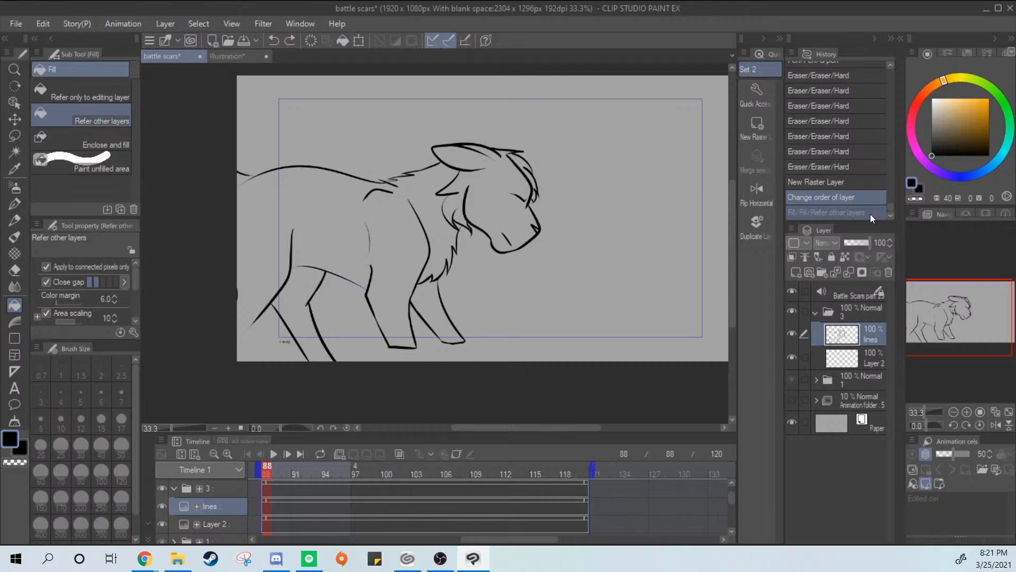
left_click(21, 204)
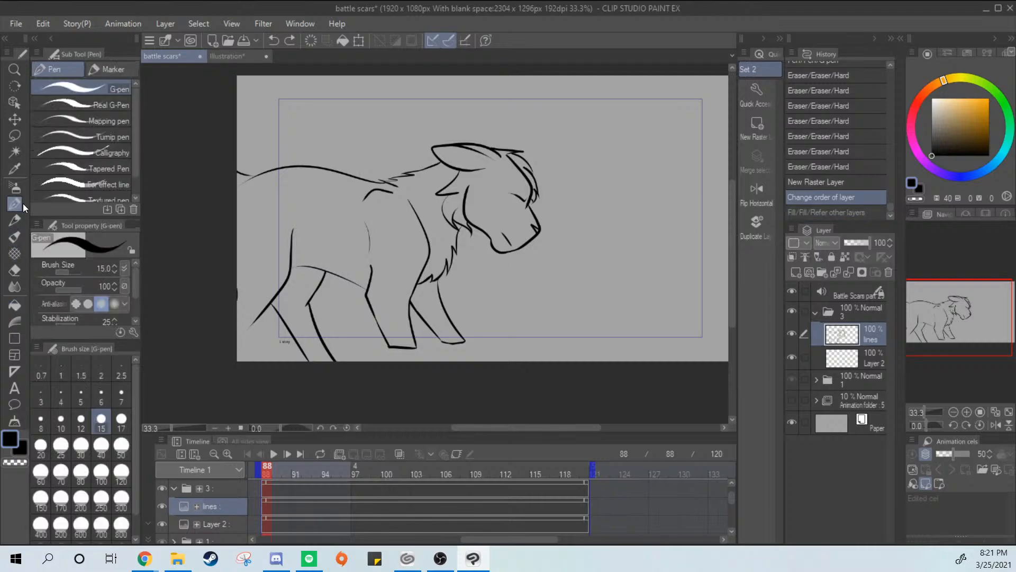
left_click_drag(233, 299, 254, 328)
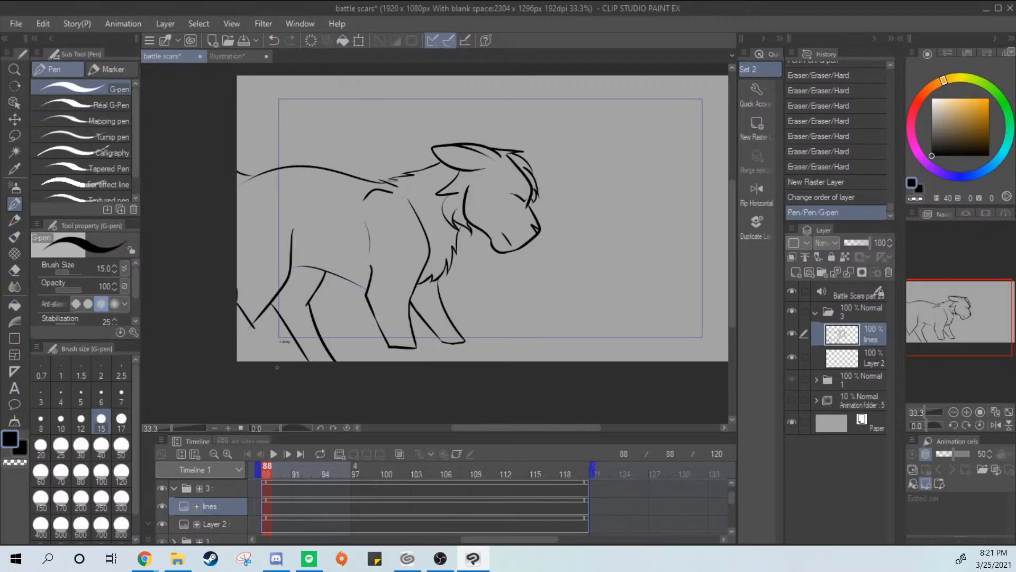
scroll(268, 199, "up", 3)
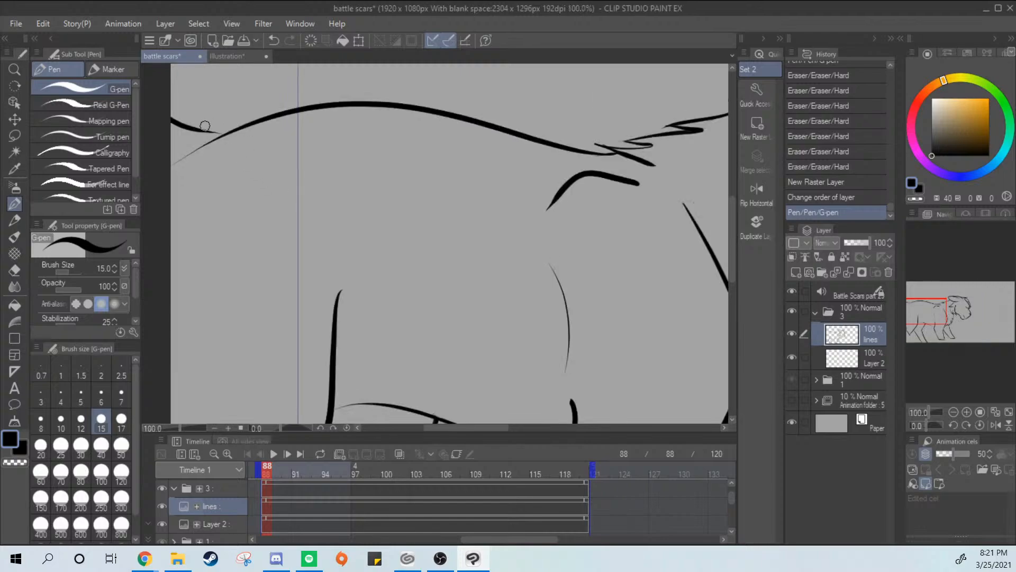
mouse_move(204, 126)
left_mouse_down()
mouse_move(238, 133)
mouse_move(226, 137)
left_mouse_up()
key("ctrl+z")
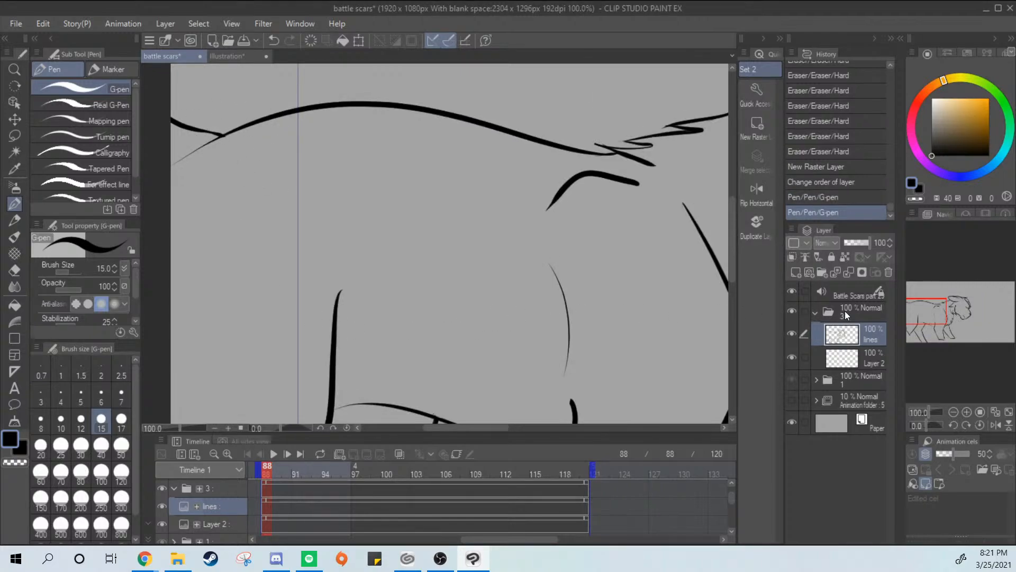
Make Layer 2 the active layer and sample the dark fur color from the reference cat's body
key("ctrl+minus")
key("ctrl+minus")
left_click(862, 360)
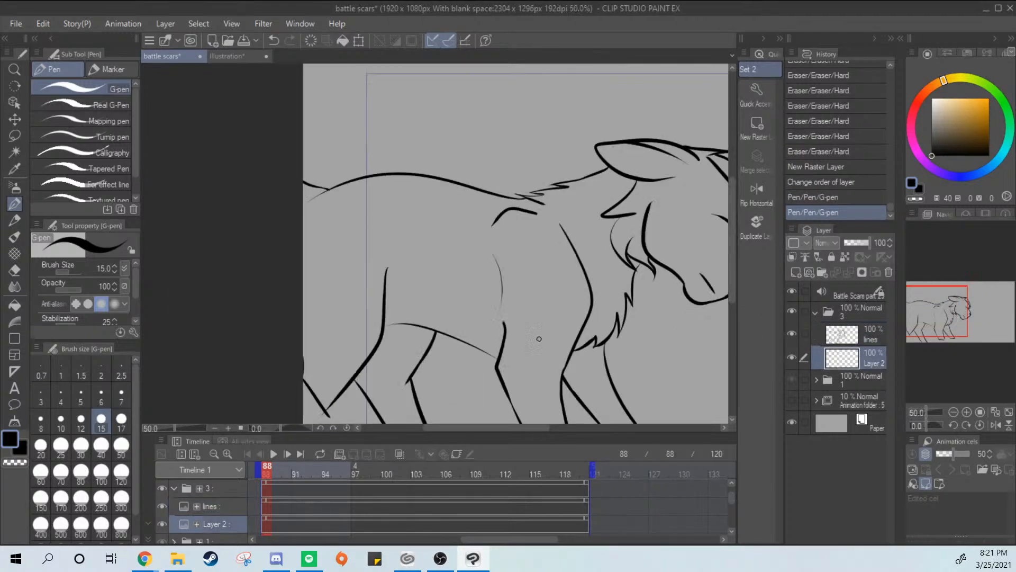
left_click(20, 270)
left_click(14, 305)
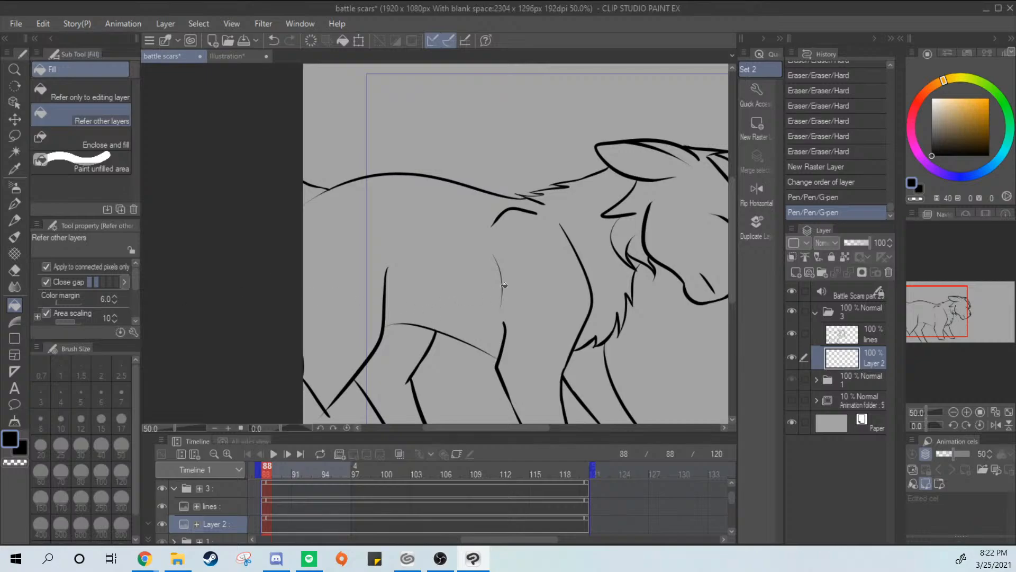
scroll(505, 283, "down", 1)
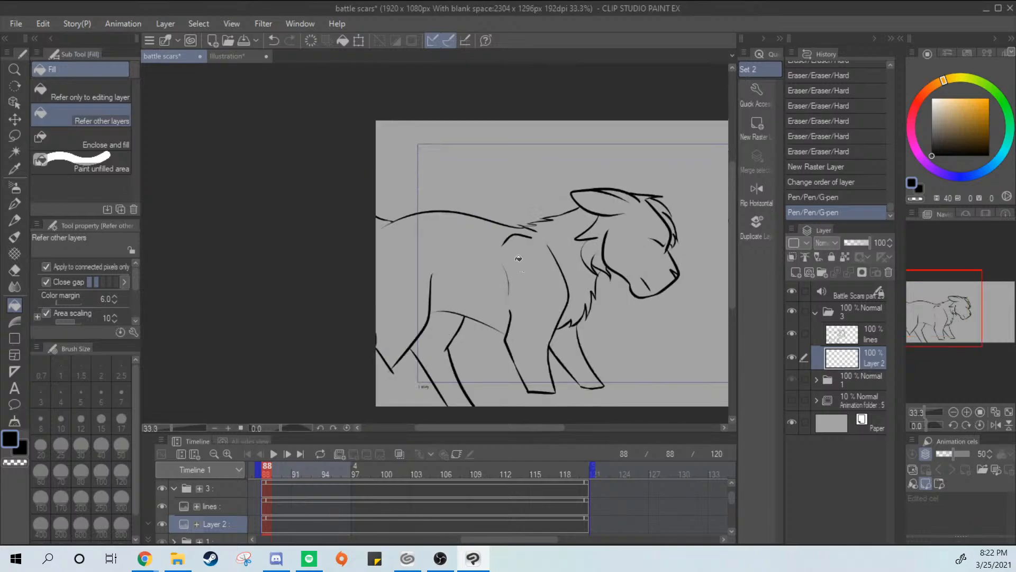
left_click(228, 57)
key("i")
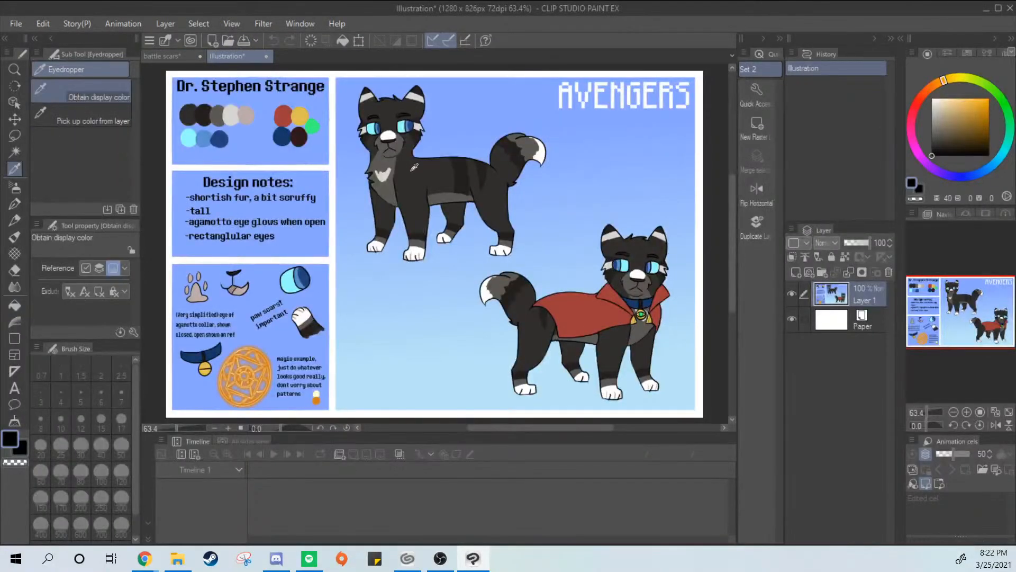
left_click(414, 167)
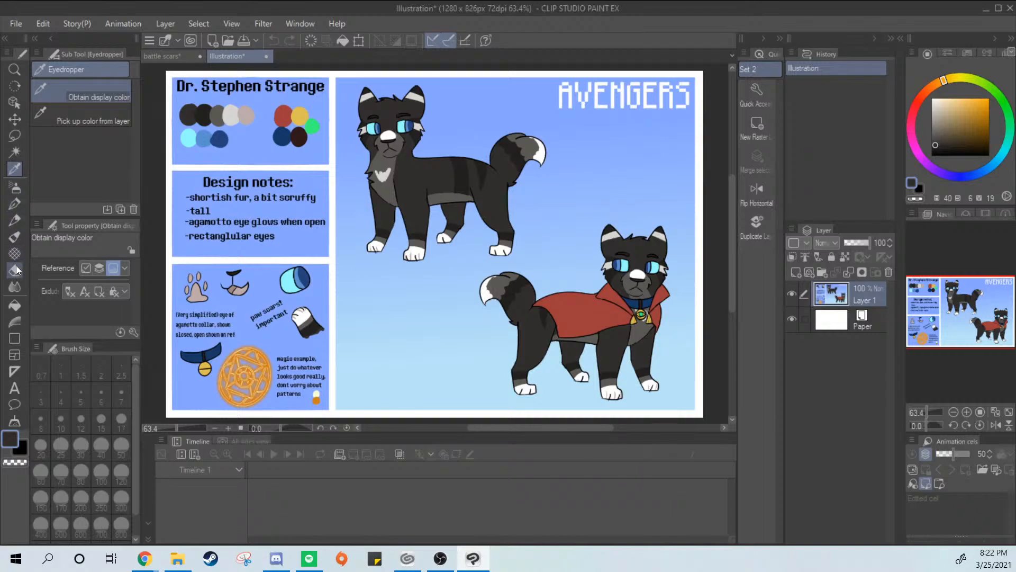
Fill the cat's body, far hind leg and far front leg on Layer 2 with the dark fur color
left_click(14, 306)
left_click(171, 59)
left_click(496, 253)
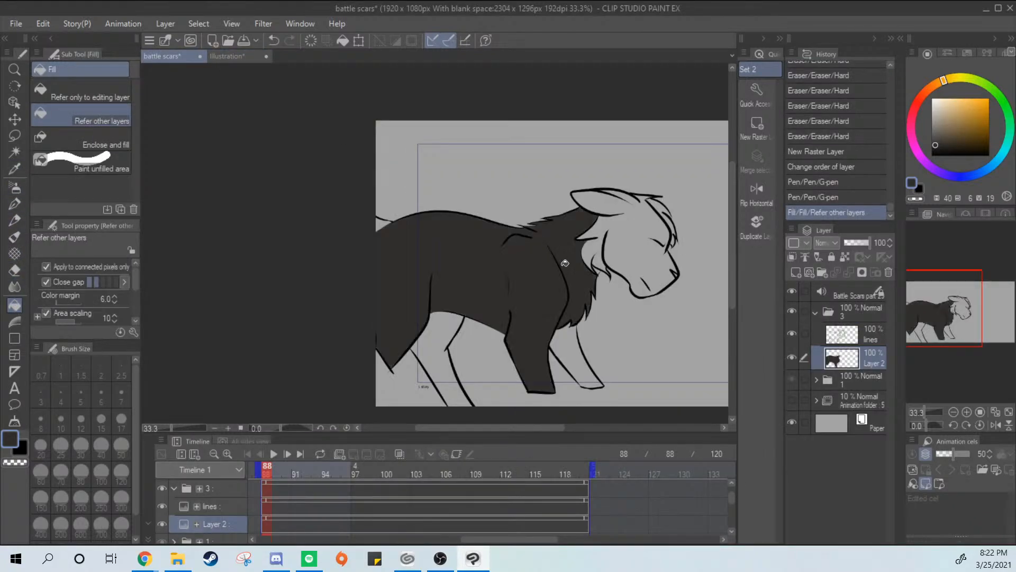
left_click_drag(570, 306, 518, 271)
left_click(394, 321)
left_click(528, 337)
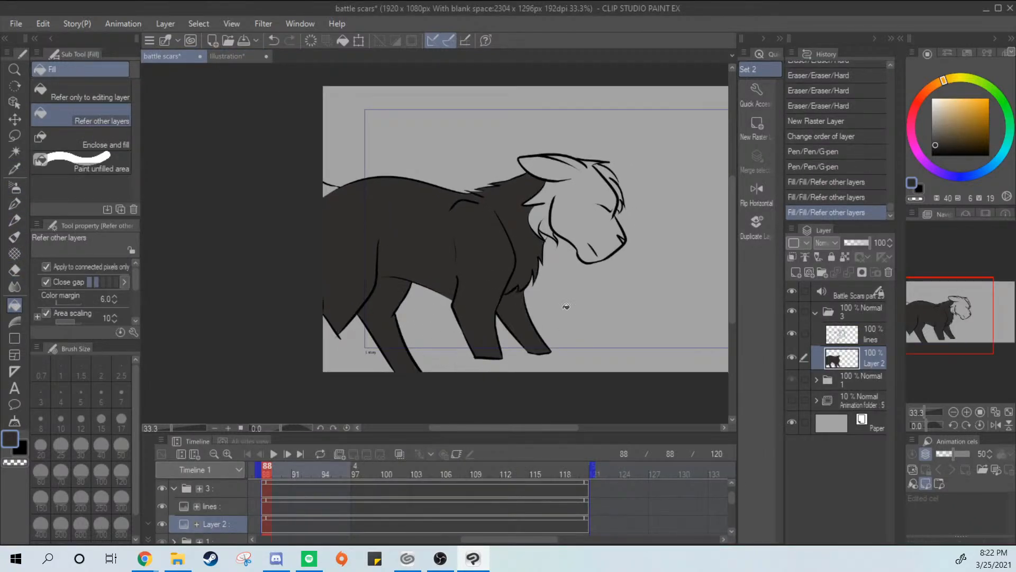
Fill the head, forehead hair, nose, tail base and the small gap in the cheek fur with the dark fur color
left_click(579, 246)
left_click(609, 177)
left_click(621, 208)
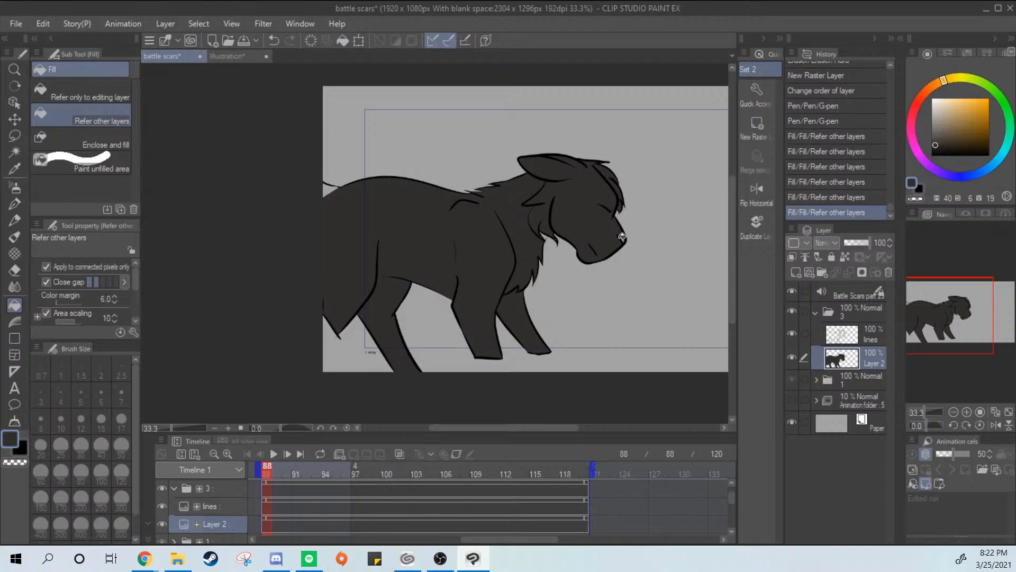
left_click(623, 240)
left_click(337, 187)
left_click(330, 191)
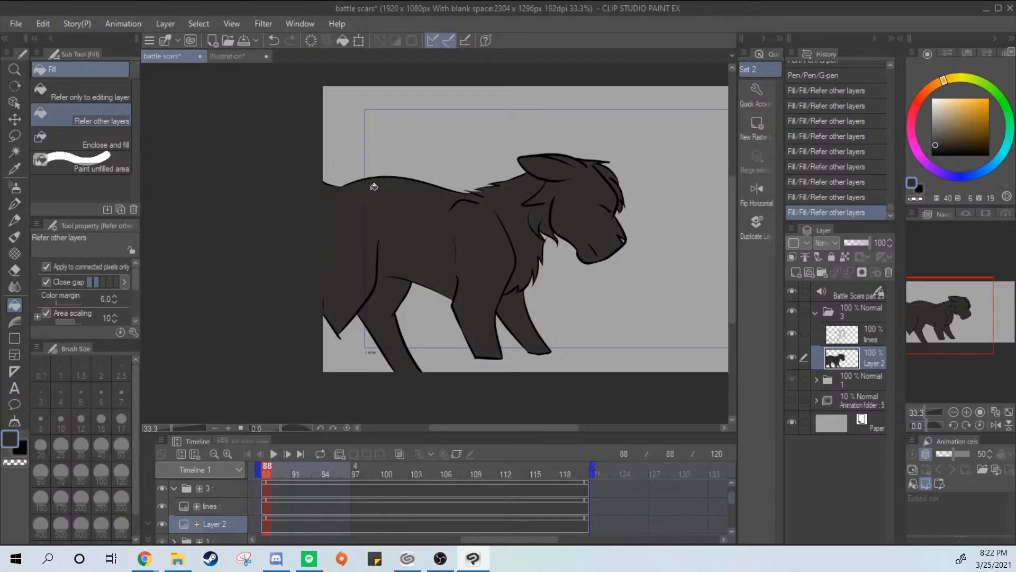
scroll(558, 209, "up", 2)
left_click(541, 262)
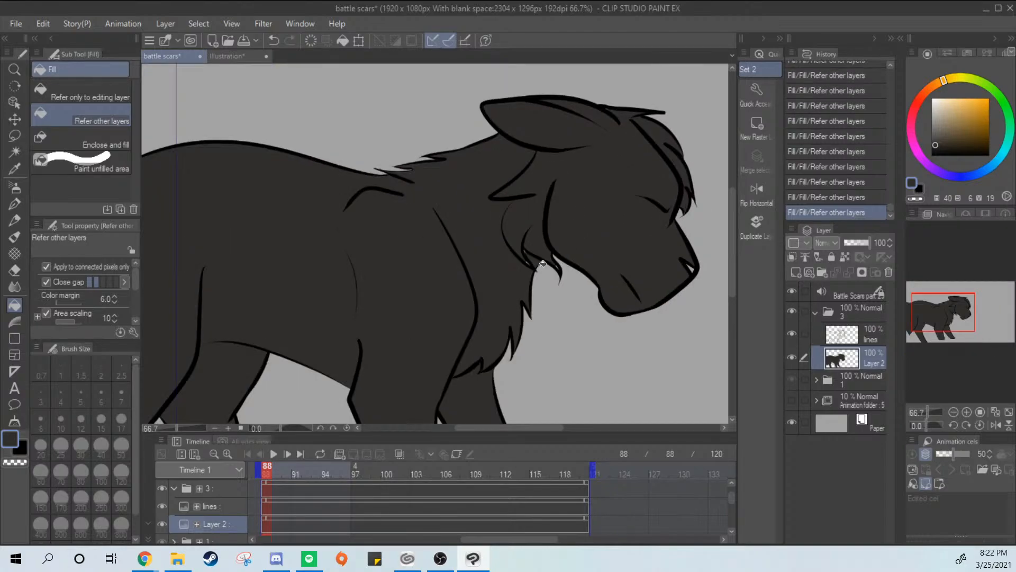
Paint over the unfilled slivers around the cheek fur, forehead hair, ear and nose with the G-pen in the dark fur color
left_click_drag(654, 228, 605, 213)
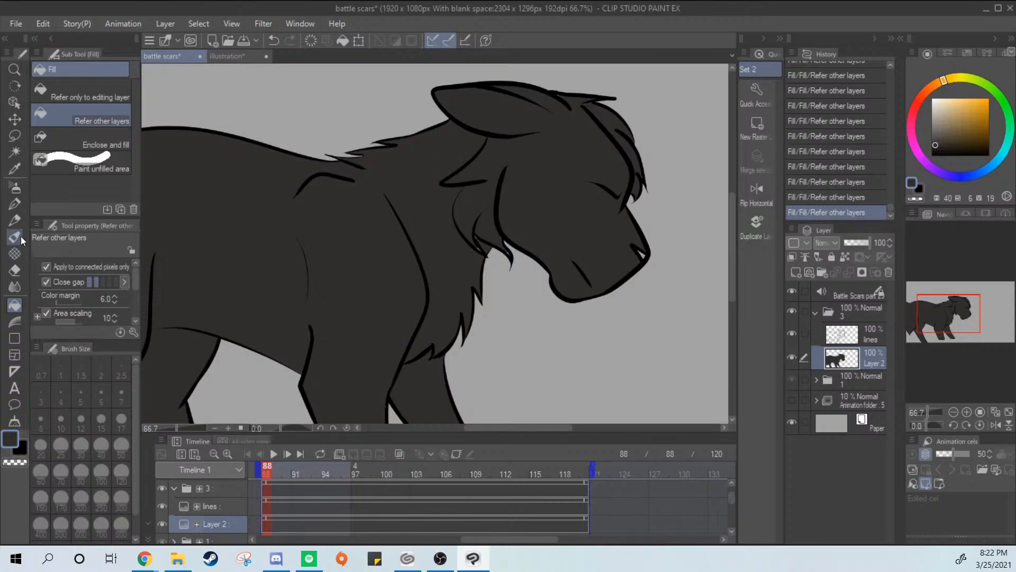
left_click(14, 203)
left_click_drag(474, 252, 507, 240)
mouse_move(625, 207)
left_mouse_down()
mouse_move(634, 213)
mouse_move(646, 186)
left_mouse_up()
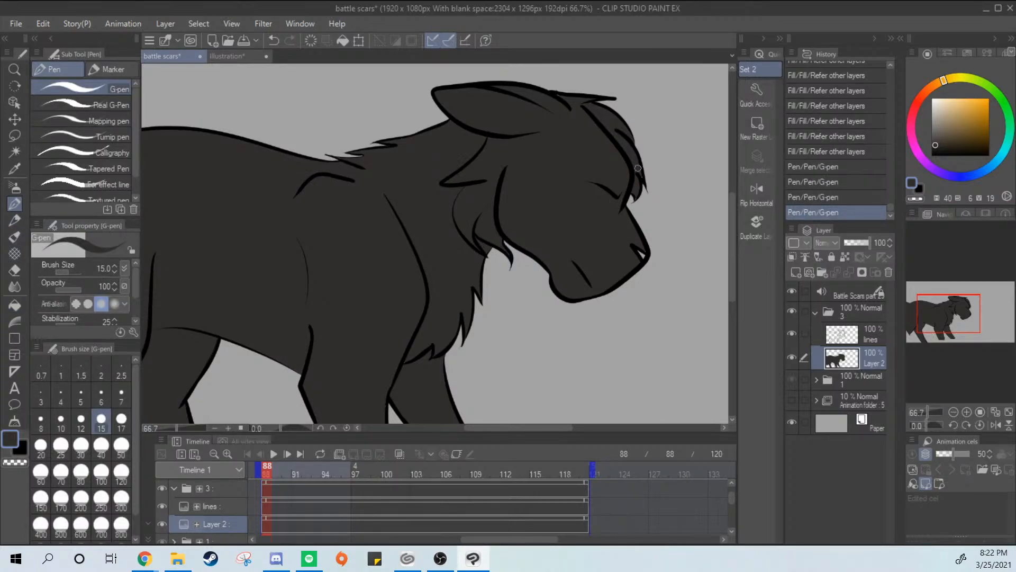
left_click_drag(529, 106, 548, 98)
left_click_drag(638, 241, 649, 251)
left_click_drag(639, 195, 642, 181)
Touch up the unfilled slivers beside the fur tufts along the back of the neck with the dark fur color
mouse_move(455, 297)
left_mouse_down()
mouse_move(490, 240)
mouse_move(624, 150)
mouse_move(583, 195)
mouse_move(560, 302)
mouse_move(618, 293)
mouse_move(589, 300)
mouse_move(529, 279)
left_mouse_up()
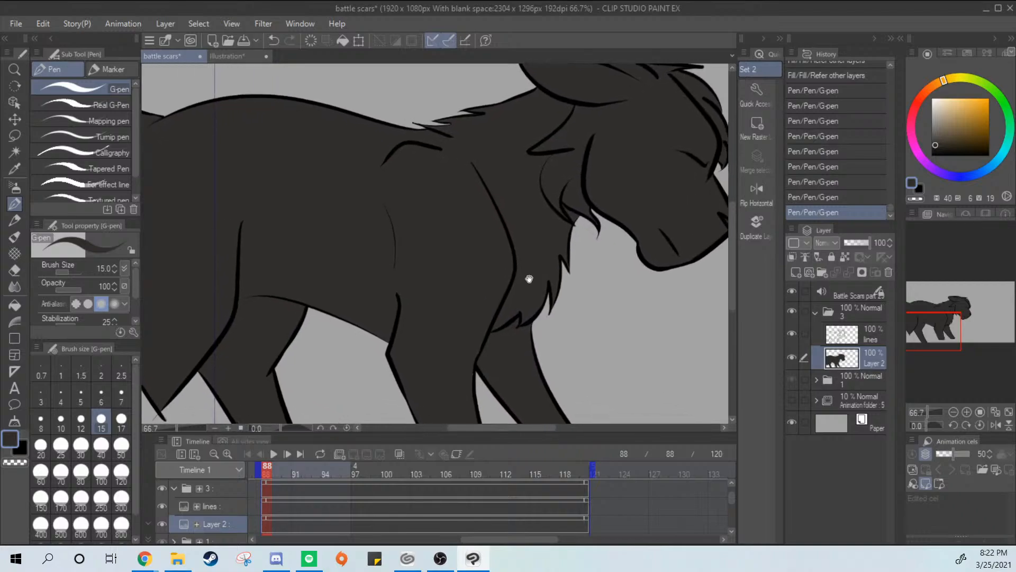
scroll(469, 129, "up", 3)
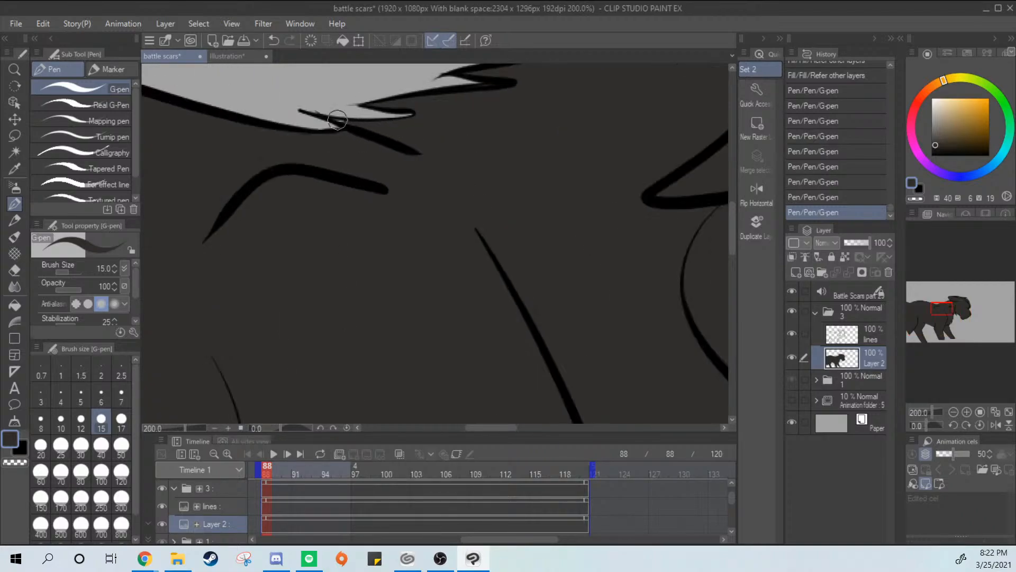
left_click_drag(338, 119, 380, 124)
key("ctrl+z")
key("ctrl+z")
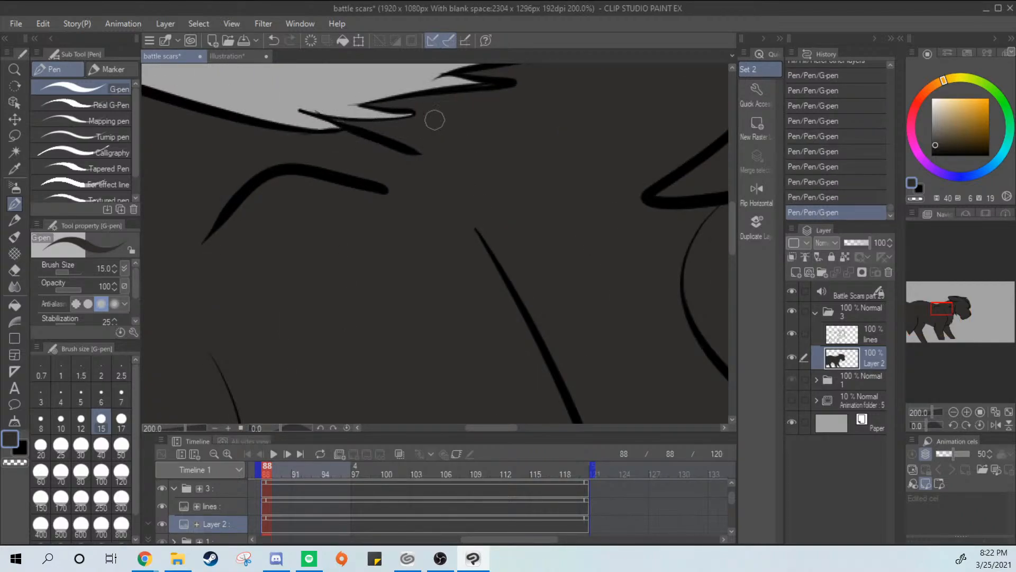
left_click_drag(503, 89, 468, 143)
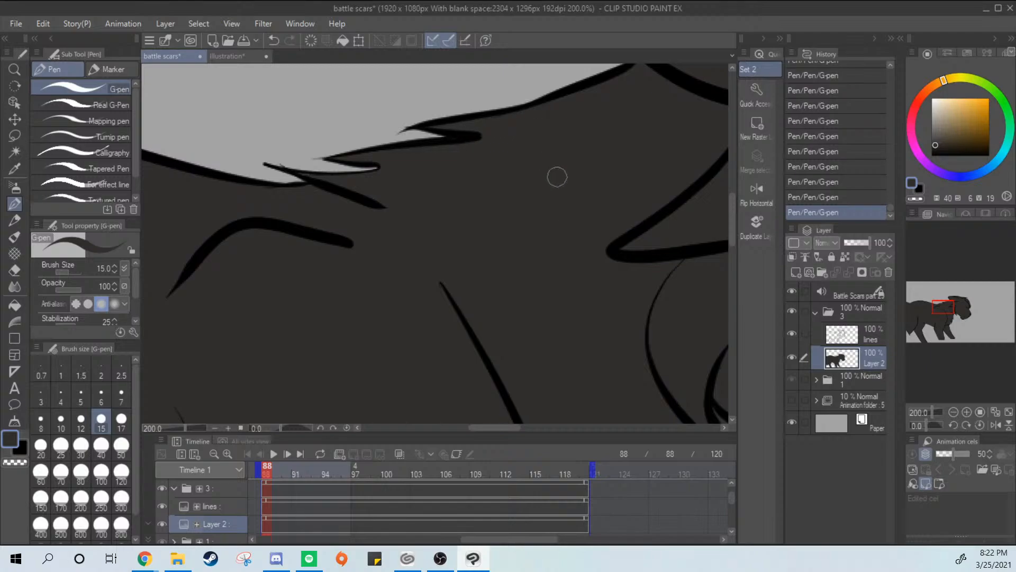
Lock transparent pixels on Layer 2 and sample the lighter gray from the reference cat's chest
scroll(545, 180, "down", 2)
scroll(542, 226, "down", 1)
left_click_drag(561, 289, 639, 179)
scroll(639, 179, "down", 1)
scroll(692, 352, "down", 1)
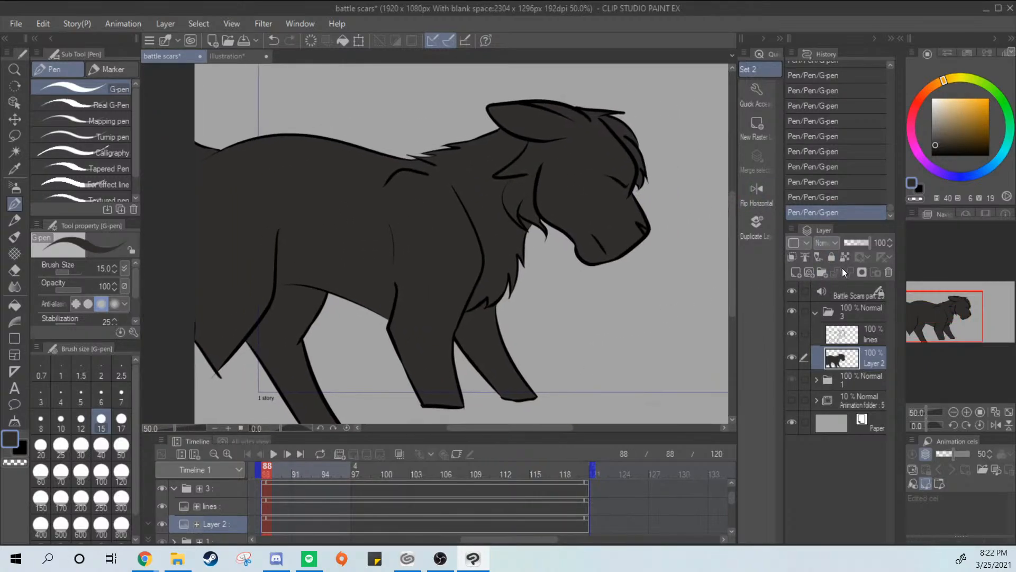
left_click(846, 257)
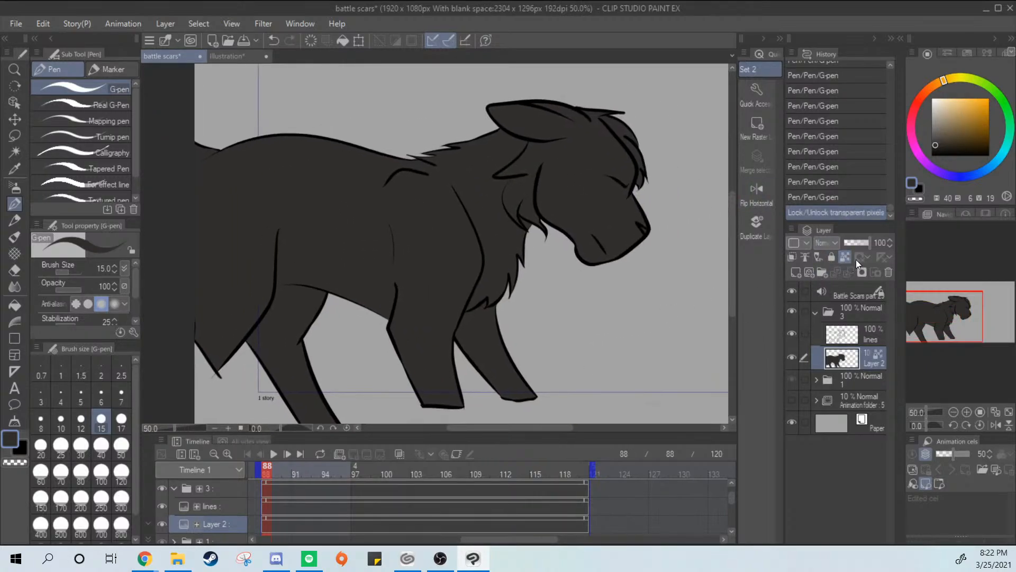
left_click(236, 57)
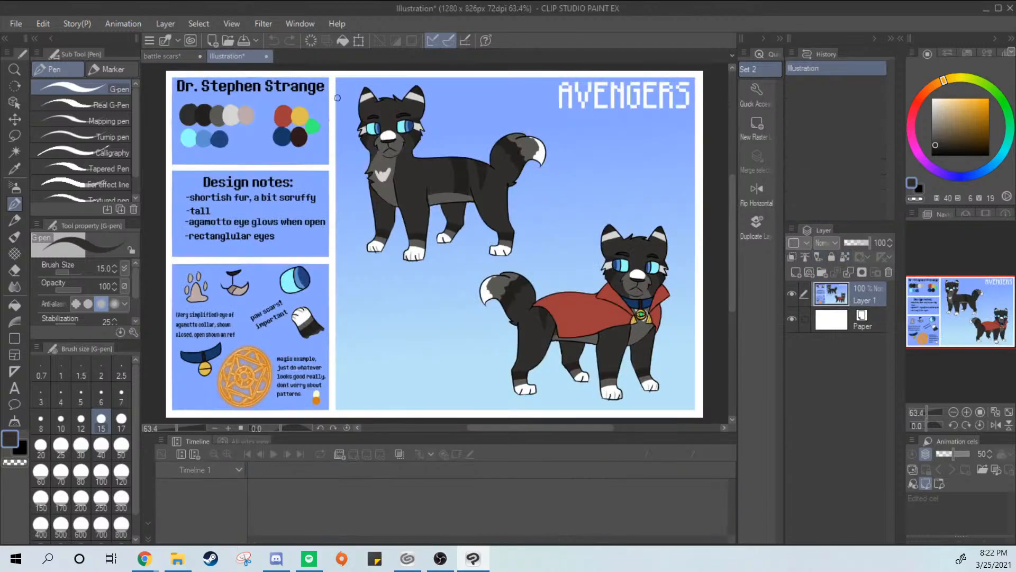
left_click(397, 192, "alt")
left_click(177, 56)
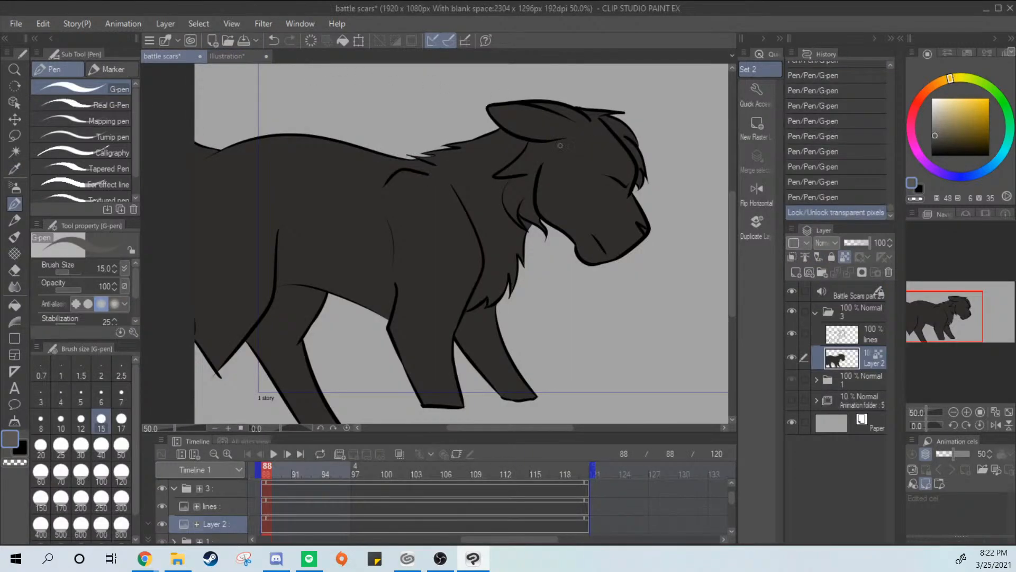
Check the reference sheet and outline the gray muzzle and chest markings on Layer 2 with the G-pen
left_click(236, 55)
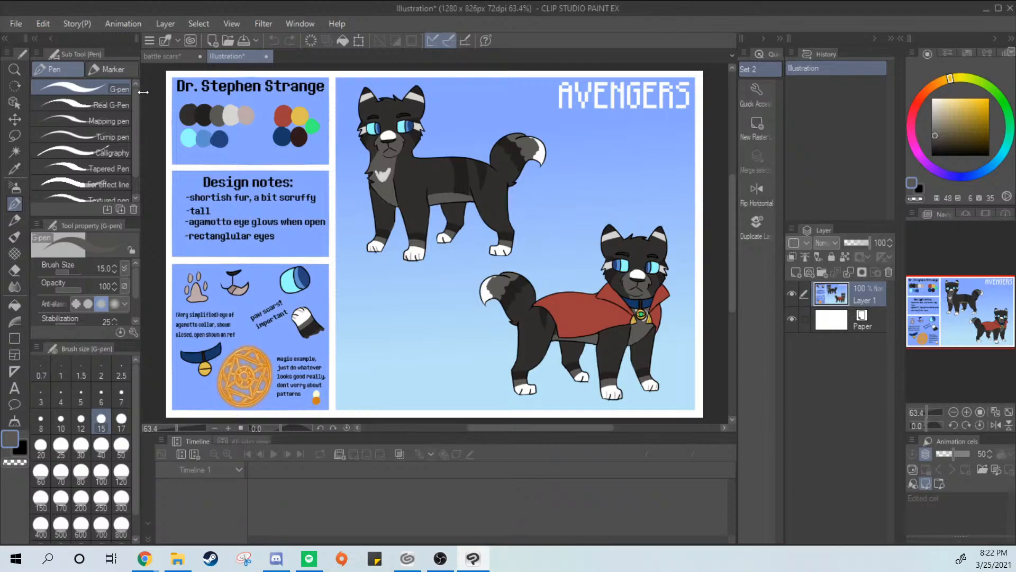
left_click(160, 57)
left_click_drag(637, 201, 461, 296)
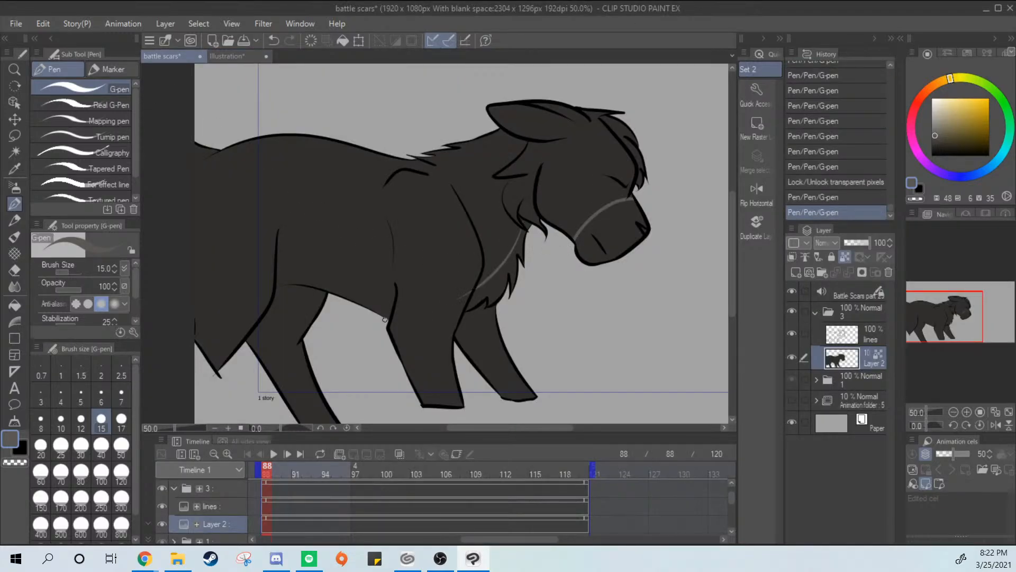
Outline the gray belly marking on Layer 2 with one G-pen stroke from the front leg back to the hind leg
left_click_drag(361, 279, 303, 276)
key("ctrl+z")
left_click_drag(392, 307, 300, 275)
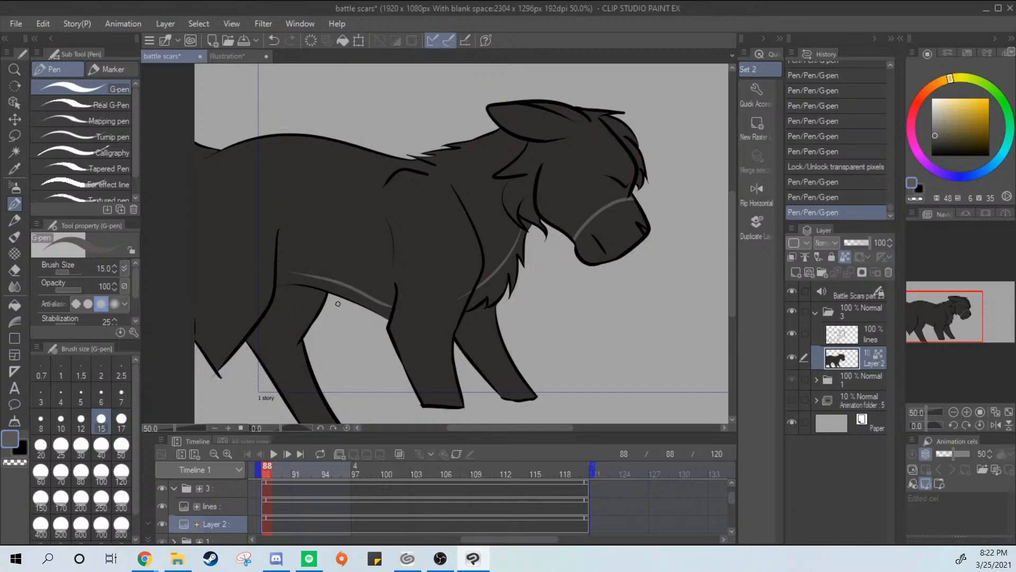
key("ctrl+z")
left_click_drag(394, 301, 277, 265)
key("ctrl+z")
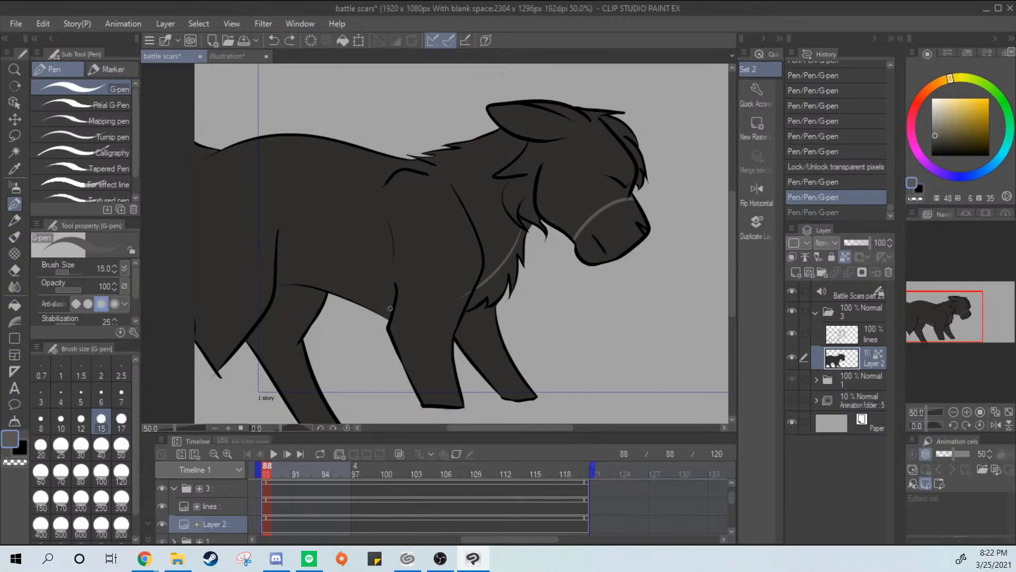
left_click_drag(394, 304, 278, 266)
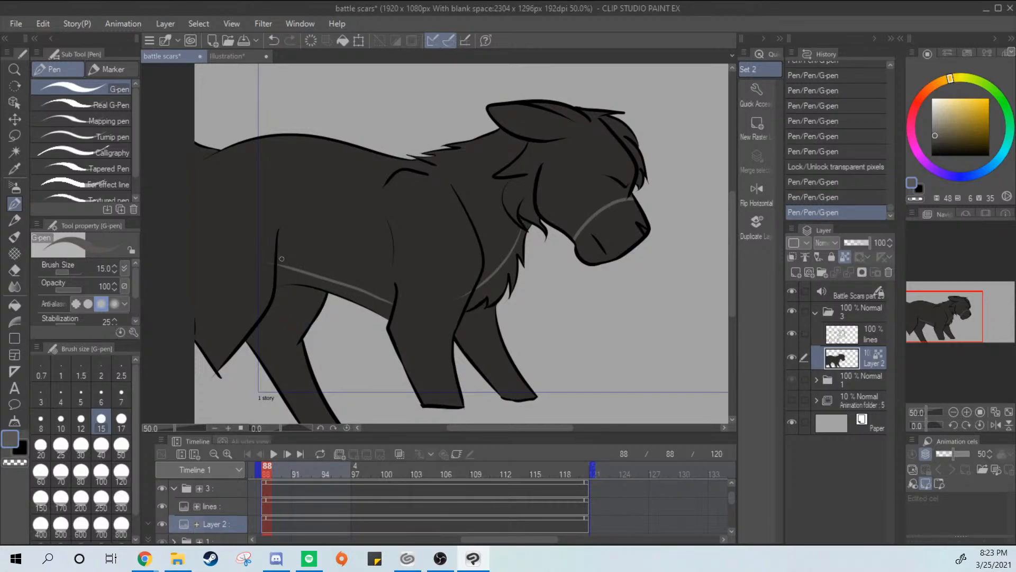
Sample the dark fur color and trim the overshooting ends of the gray chest line with the G-pen
scroll(551, 250, "up", 3)
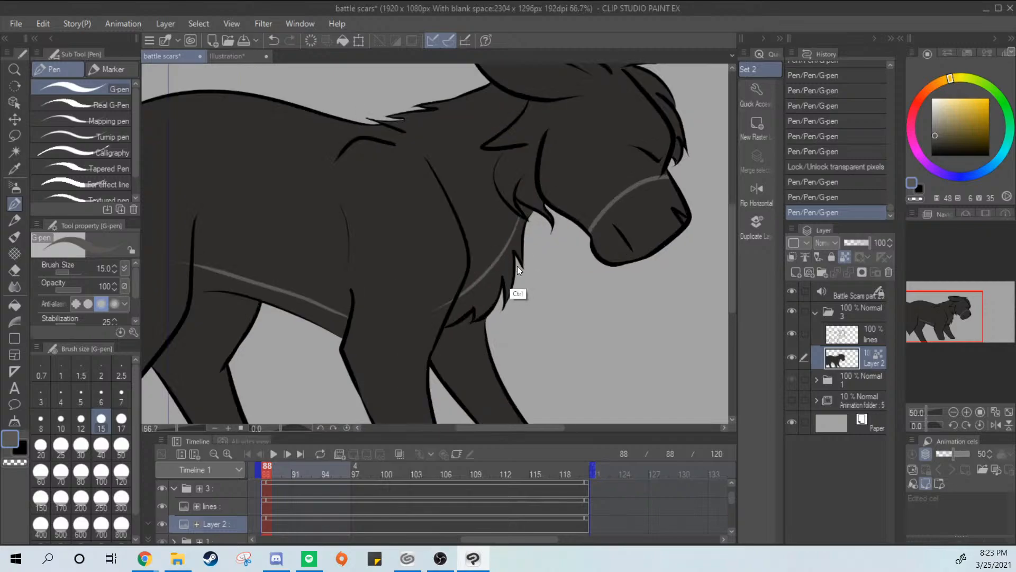
key("i")
left_click(409, 274)
key("p")
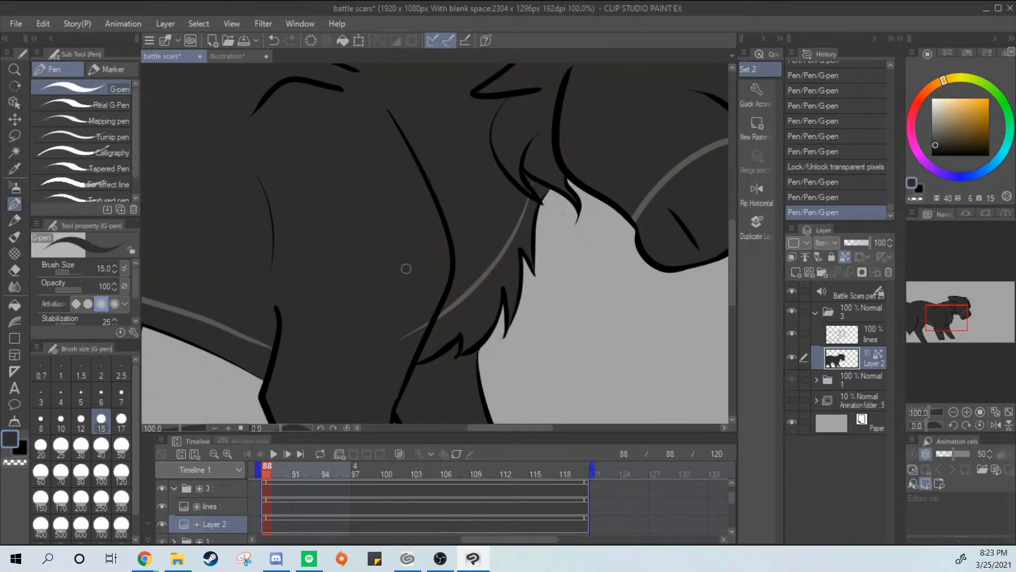
left_click_drag(422, 324, 416, 339)
left_click_drag(430, 314, 416, 344)
left_click_drag(532, 192, 538, 178)
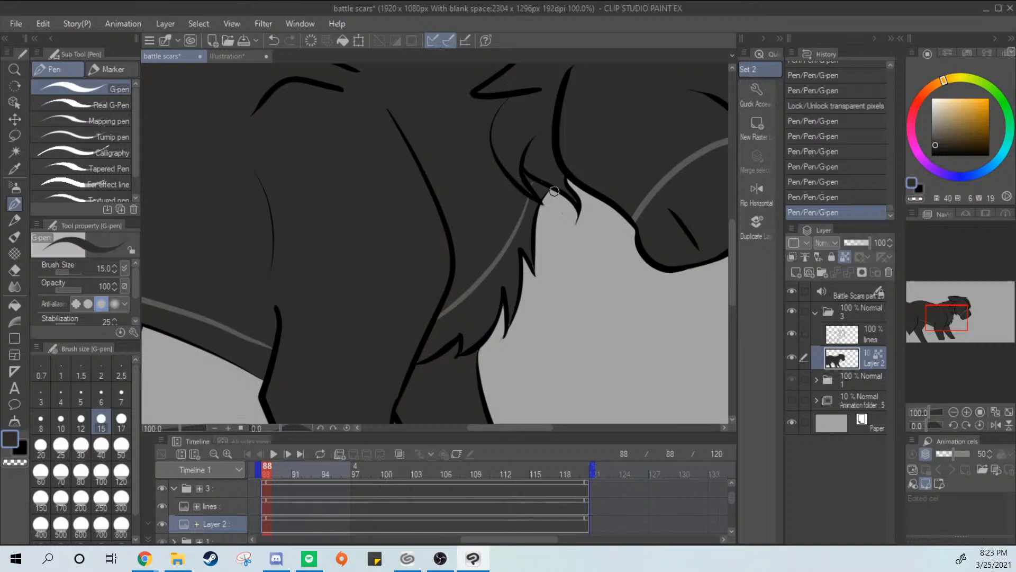
mouse_move(634, 245)
left_mouse_down()
mouse_move(479, 306)
mouse_move(647, 249)
left_mouse_up()
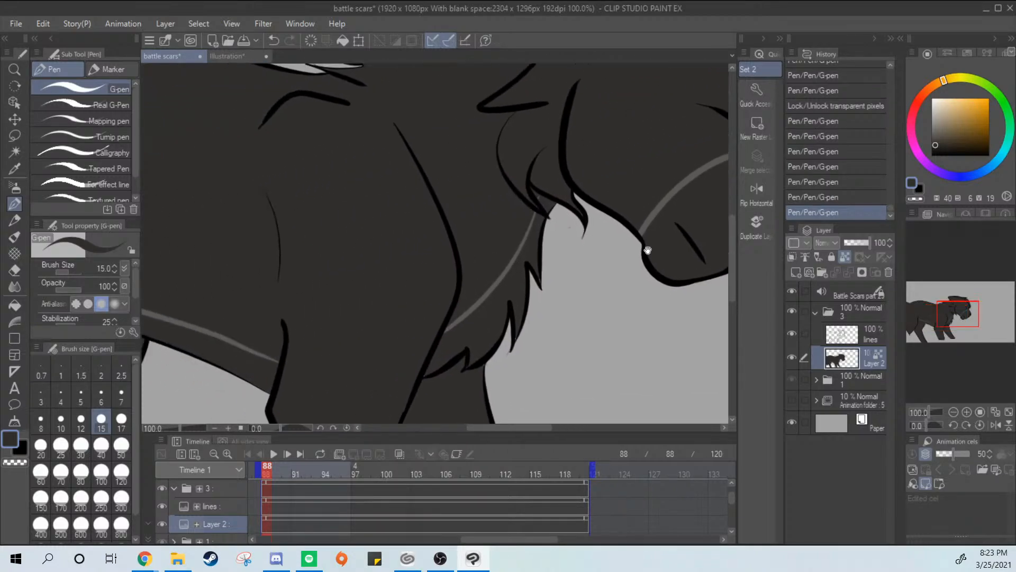
Paint over the gray belly line's overshoot beyond the hind leg with the dark fur color
left_click_drag(394, 289, 465, 277)
left_click_drag(274, 306, 454, 240)
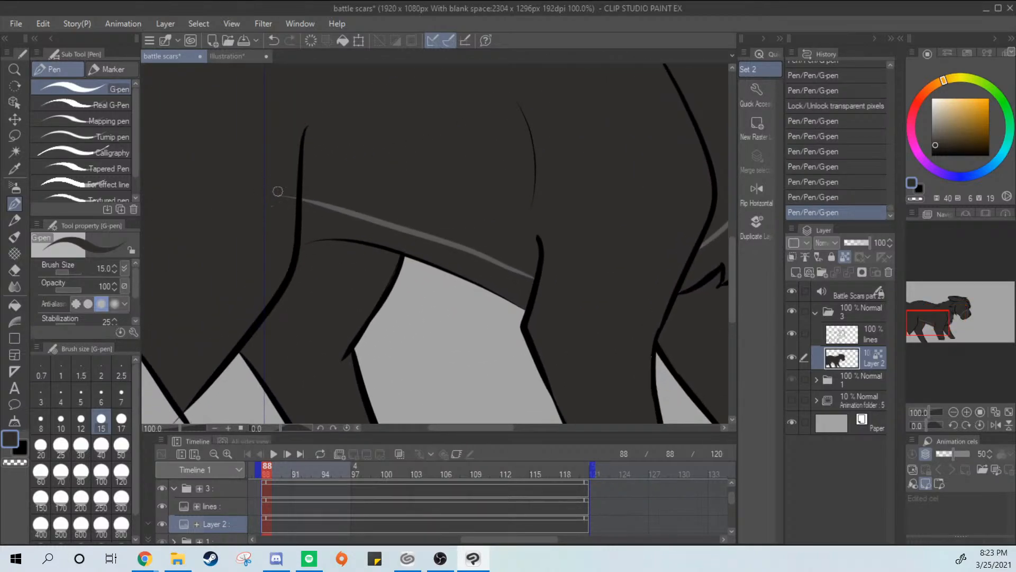
left_click_drag(288, 202, 305, 200)
mouse_move(482, 255)
left_mouse_down()
mouse_move(495, 252)
mouse_move(529, 286)
mouse_move(247, 199)
left_mouse_up()
Sample the lighter gray from the muzzle line and thicken that line into a solid band across the muzzle with the G-pen
left_click_drag(539, 301, 500, 353)
left_click_drag(614, 261, 511, 342)
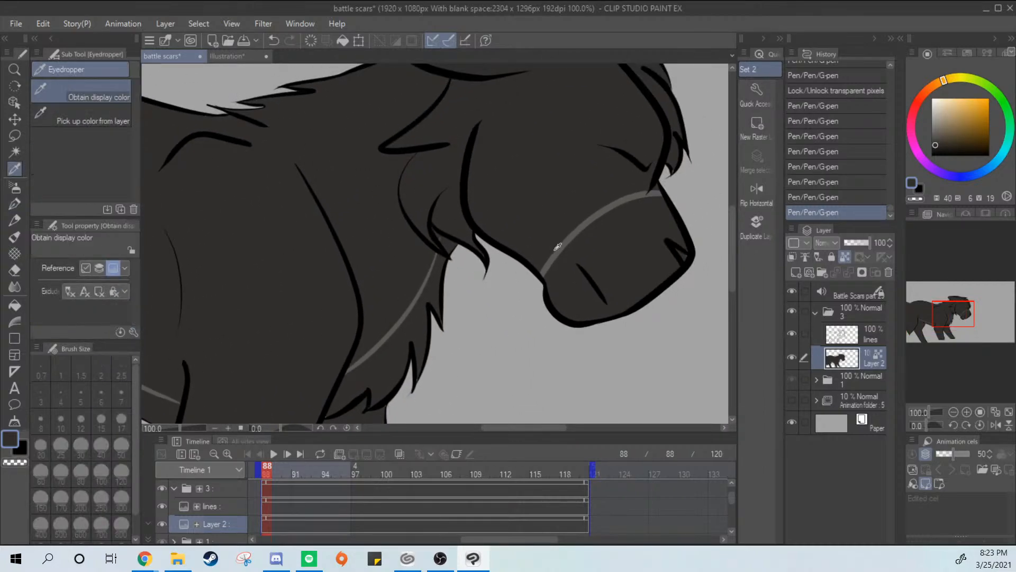
left_click(579, 246, "alt")
left_click_drag(672, 199, 547, 283)
mouse_move(635, 200)
left_mouse_down()
mouse_move(550, 280)
mouse_move(580, 241)
mouse_move(542, 272)
left_mouse_up()
key("ctrl+z")
key("ctrl+y")
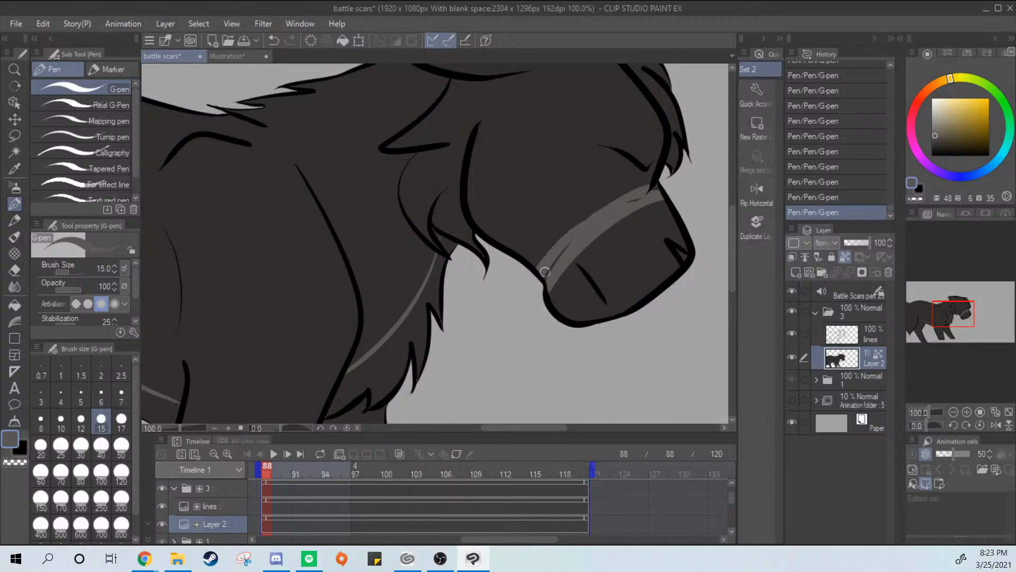
key("ctrl+z")
key("ctrl+z")
key("ctrl+y")
key("ctrl+y")
mouse_move(643, 192)
left_mouse_down()
mouse_move(548, 283)
mouse_move(511, 251)
left_mouse_up()
key("ctrl+z")
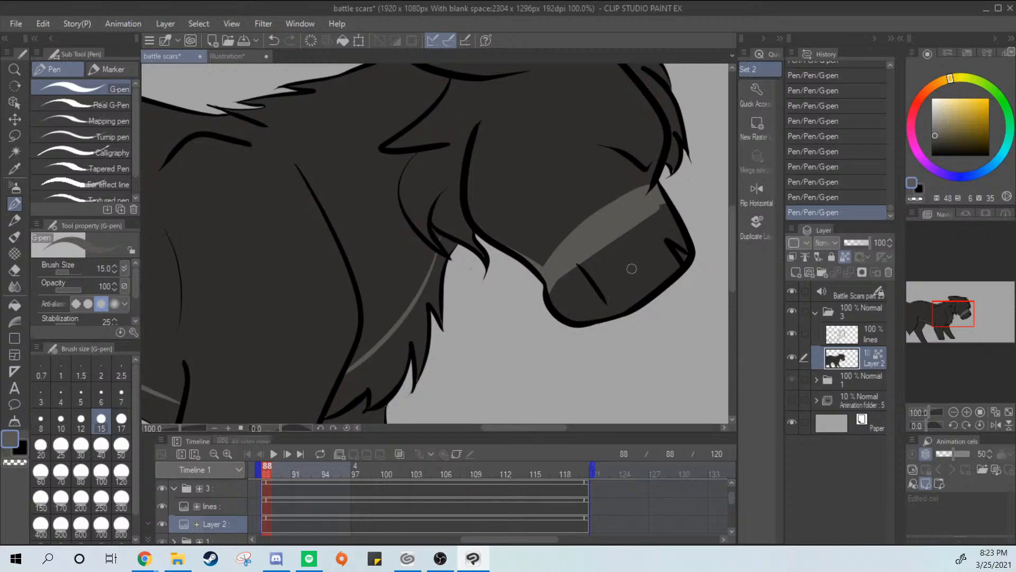
Paint the rest of the muzzle, from the gray band down to the chin and nose, solid gray with the G-pen
mouse_move(647, 221)
left_mouse_down()
mouse_move(571, 288)
mouse_move(615, 244)
mouse_move(659, 225)
mouse_move(677, 225)
mouse_move(691, 241)
mouse_move(664, 269)
mouse_move(671, 276)
mouse_move(636, 278)
mouse_move(611, 303)
mouse_move(661, 252)
mouse_move(631, 261)
mouse_move(641, 247)
mouse_move(619, 238)
mouse_move(565, 297)
left_mouse_up()
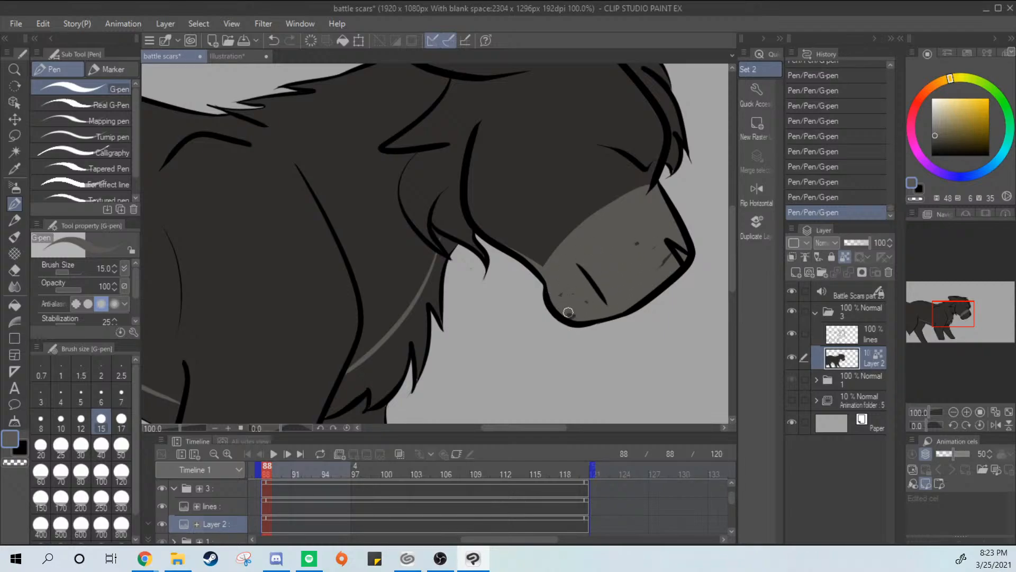
left_click_drag(652, 265, 675, 254)
Paint gray into the small gap under the neck tuft at the upper end of the chest marking
mouse_move(457, 251)
left_mouse_down()
mouse_move(529, 186)
mouse_move(443, 240)
left_mouse_up()
key("ctrl+plus")
key("ctrl+plus")
left_click_drag(425, 287, 445, 313)
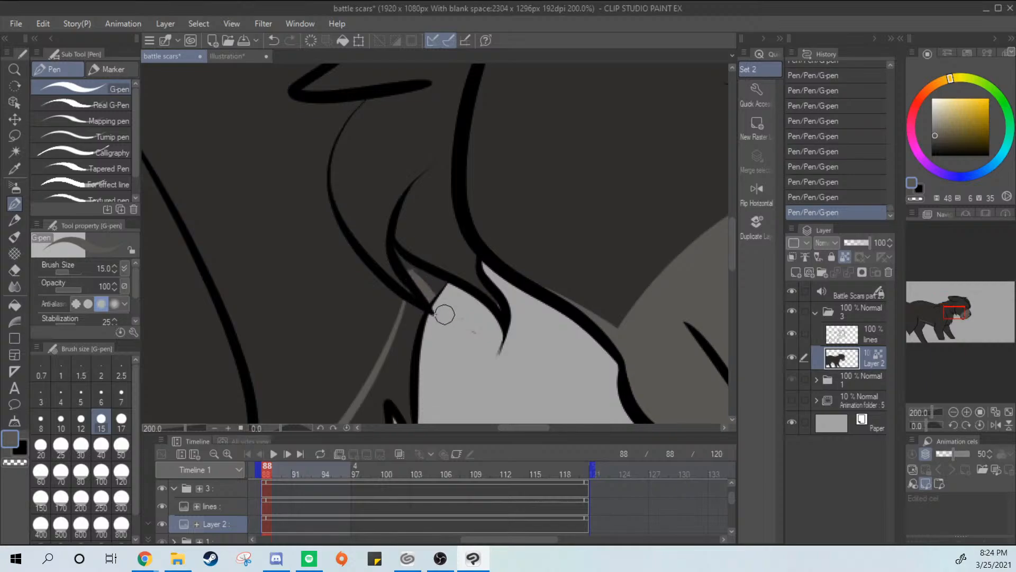
mouse_move(418, 273)
left_mouse_down()
mouse_move(458, 301)
mouse_move(413, 268)
mouse_move(432, 280)
left_mouse_up()
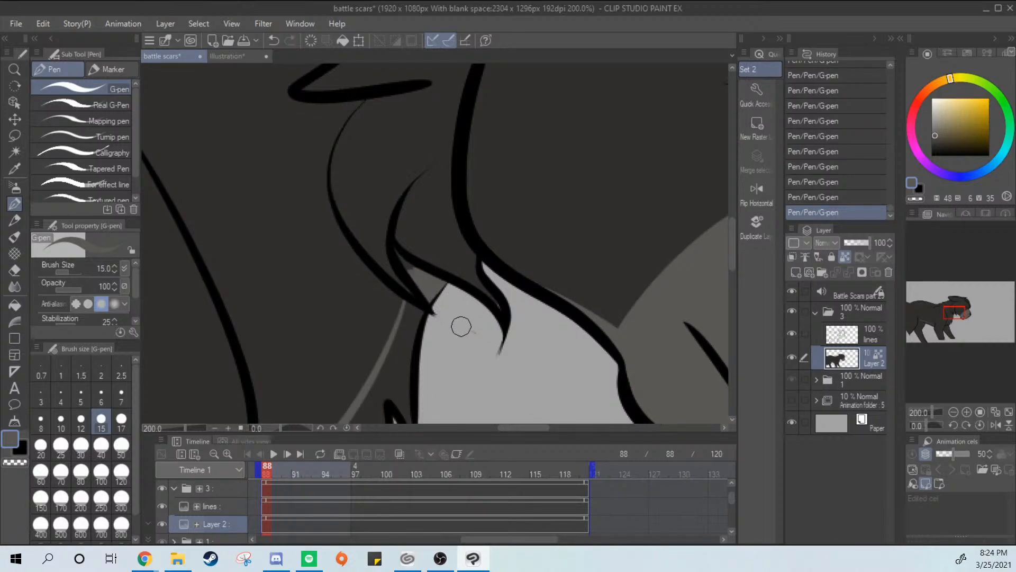
Fill the upper and middle chest marking with gray between its inner line and the jagged fur outline
mouse_move(461, 325)
left_mouse_down()
mouse_move(560, 272)
mouse_move(565, 158)
mouse_move(396, 418)
left_mouse_up()
mouse_move(539, 146)
left_mouse_down()
mouse_move(479, 338)
mouse_move(547, 283)
left_mouse_up()
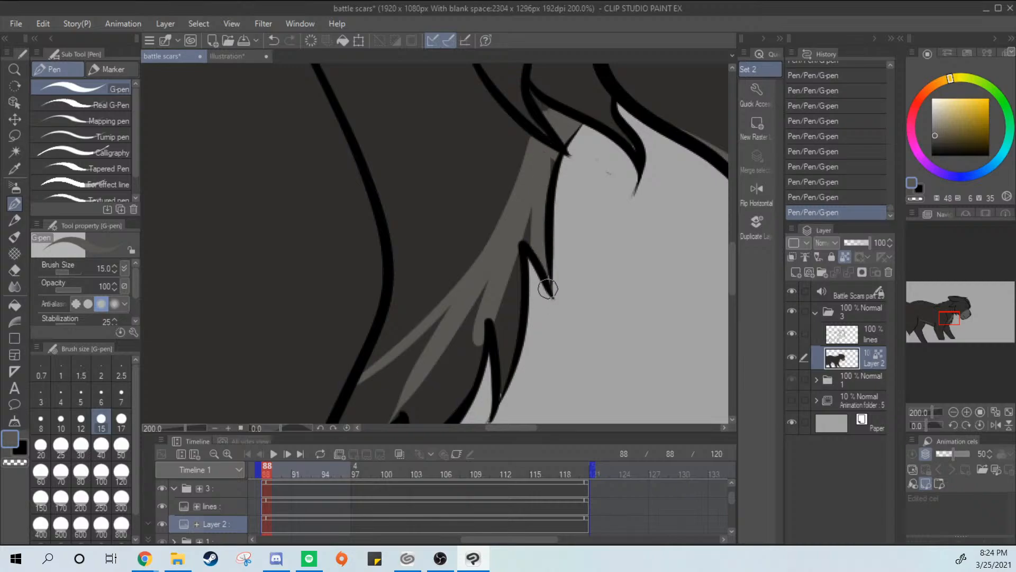
left_click_drag(535, 191, 513, 287)
left_click_drag(550, 162, 554, 225)
mouse_move(505, 265)
left_mouse_down()
mouse_move(479, 298)
mouse_move(500, 387)
left_mouse_up()
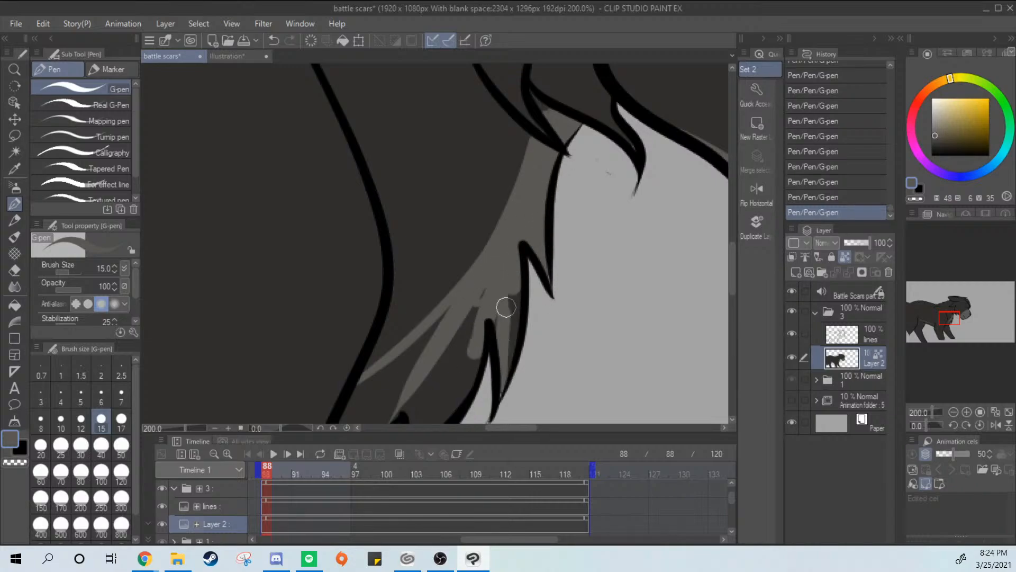
mouse_move(504, 306)
left_mouse_down()
mouse_move(497, 405)
mouse_move(512, 370)
mouse_move(623, 242)
mouse_move(593, 151)
left_mouse_up()
mouse_move(498, 317)
left_mouse_down()
mouse_move(501, 273)
mouse_move(502, 303)
mouse_move(546, 193)
mouse_move(499, 309)
mouse_move(567, 174)
left_mouse_up()
left_click_drag(553, 227, 517, 293)
Paint the remaining dark patch at the lower tip of the chest marking gray, up to the front leg line
mouse_move(425, 327)
left_mouse_down()
mouse_move(437, 275)
mouse_move(509, 206)
mouse_move(484, 242)
mouse_move(517, 232)
left_mouse_up()
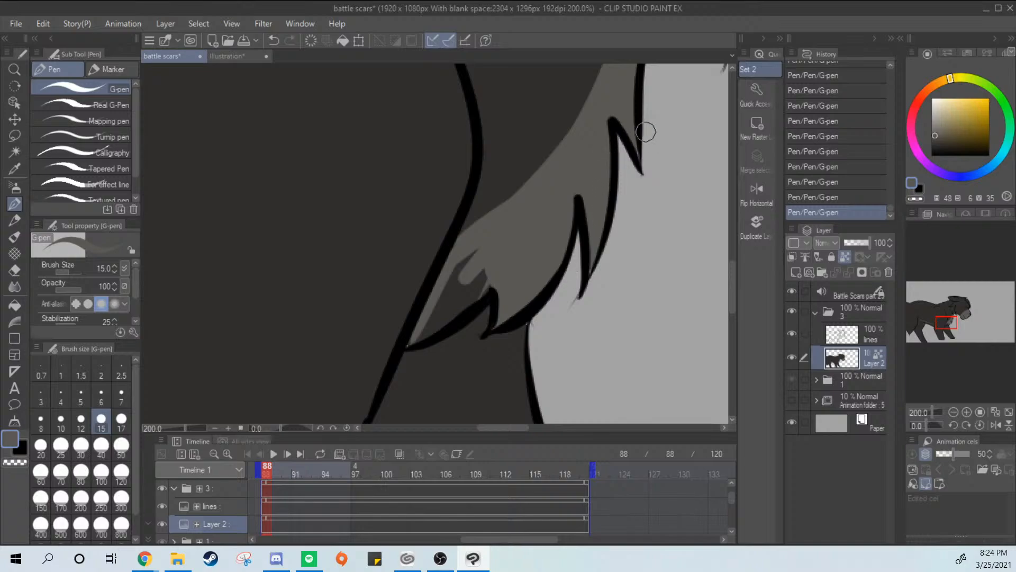
mouse_move(408, 340)
left_mouse_down()
mouse_move(440, 318)
mouse_move(480, 253)
left_mouse_up()
mouse_move(440, 299)
left_mouse_down()
mouse_move(481, 249)
mouse_move(445, 295)
mouse_move(484, 268)
mouse_move(465, 263)
mouse_move(481, 277)
left_mouse_up()
Try to fill the strip between the gray belly line and the belly's lower outline using the Fill tool
left_click_drag(438, 323, 552, 248)
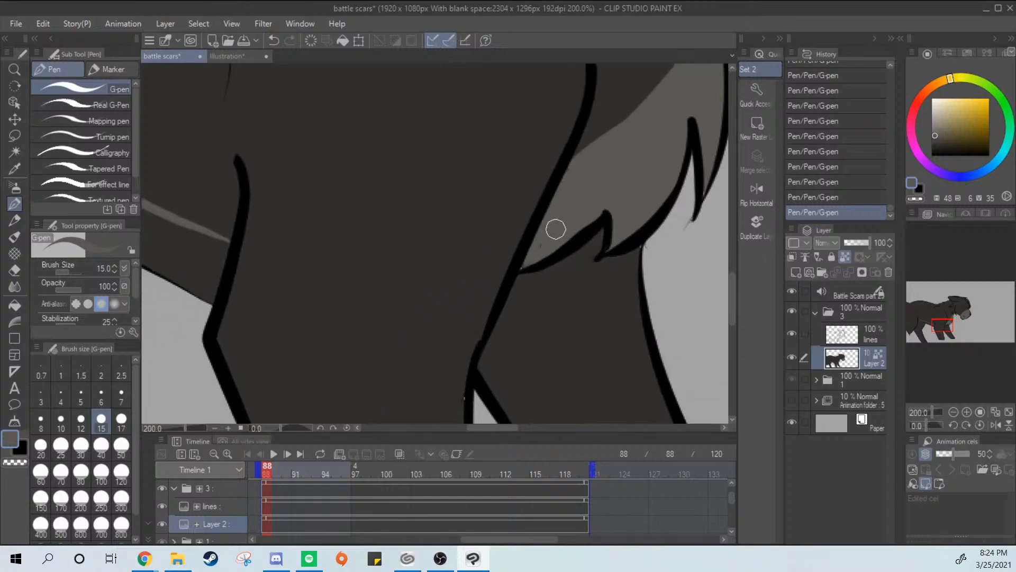
left_click_drag(347, 309, 710, 388)
left_click_drag(378, 272, 616, 271)
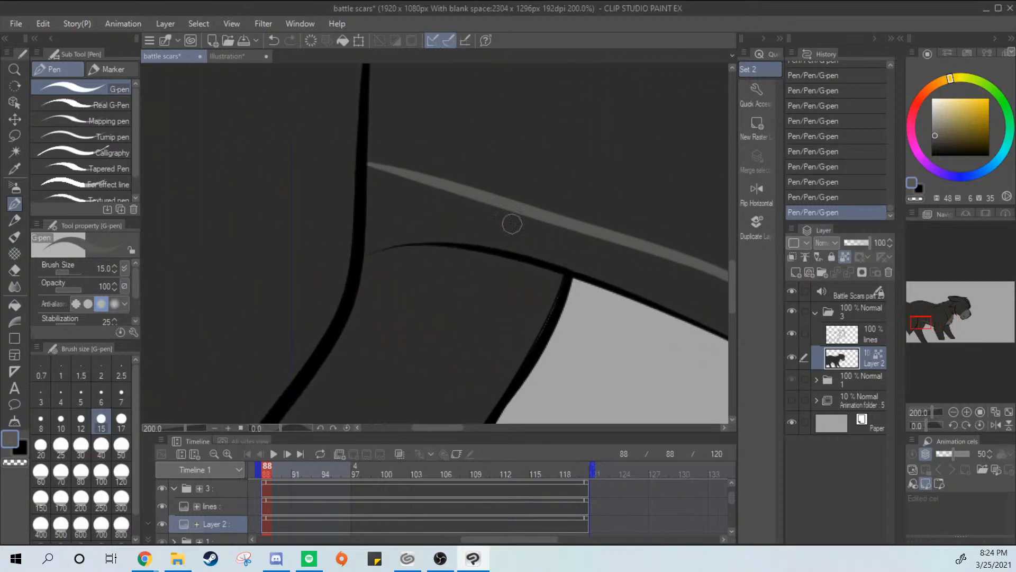
scroll(395, 186, "down", 1)
scroll(588, 310, "down", 2)
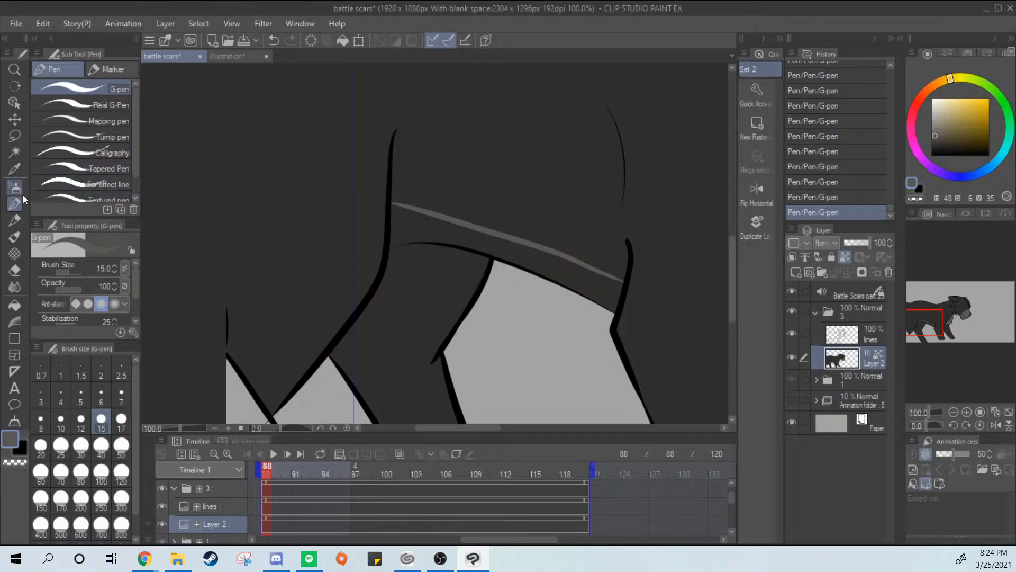
left_click(15, 306)
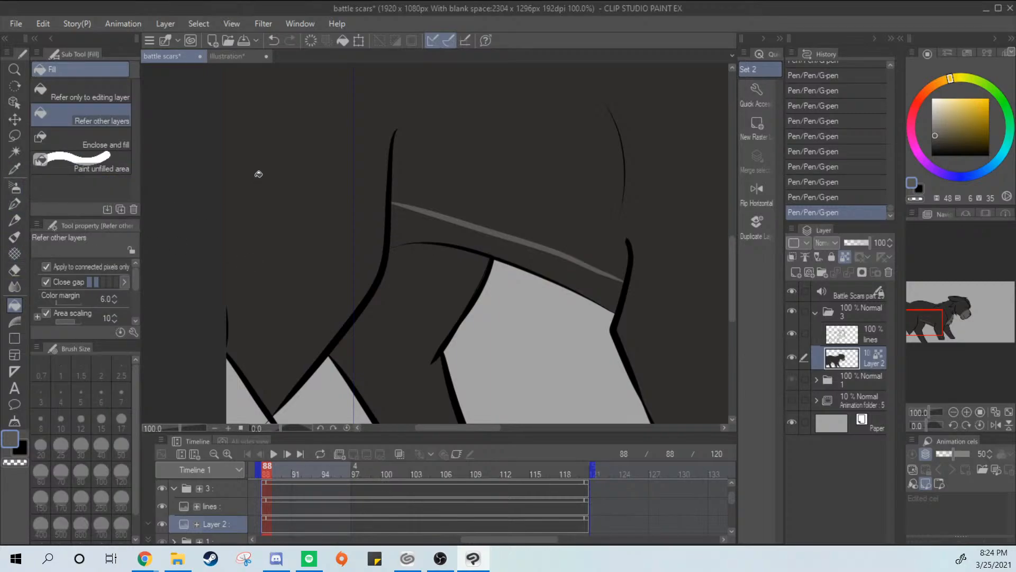
left_click(472, 245)
key("ctrl+z")
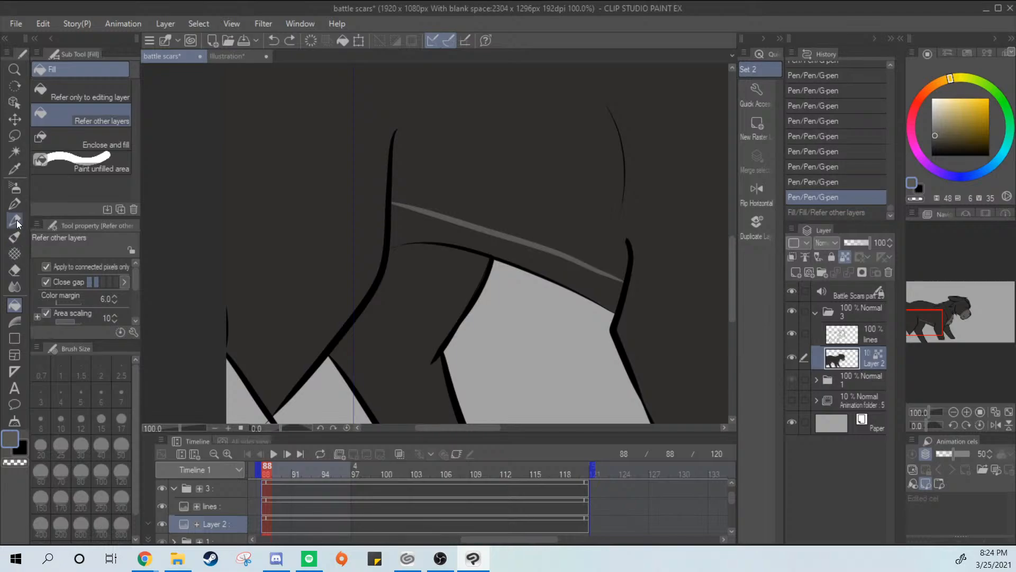
Outline the hind-leg end of the belly marking in gray with the G-pen and fill the enclosed strip, referring to other layers
left_click(15, 203)
mouse_move(391, 207)
left_mouse_down()
mouse_move(392, 241)
mouse_move(460, 238)
left_mouse_up()
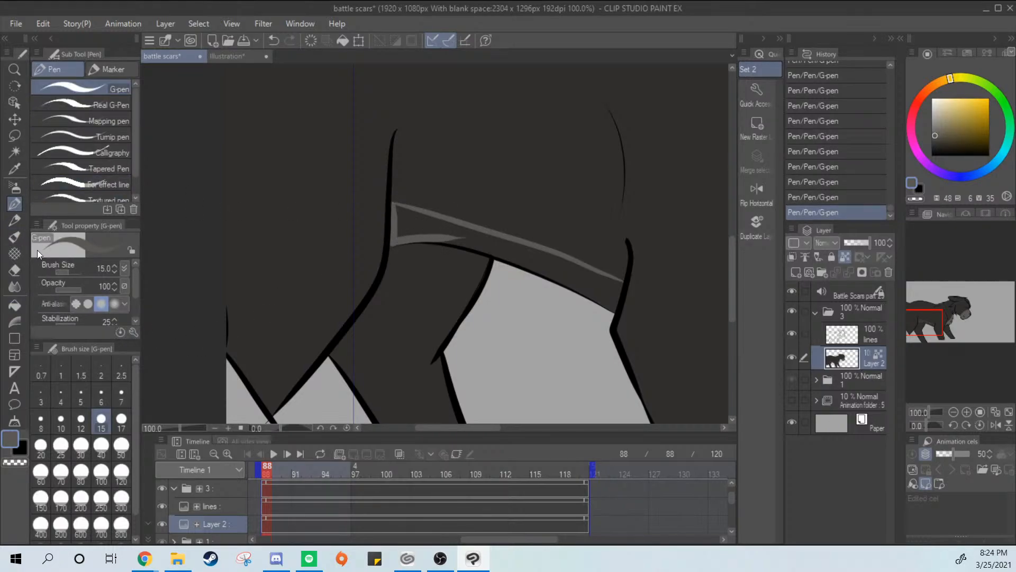
left_click(15, 305)
left_click(567, 266)
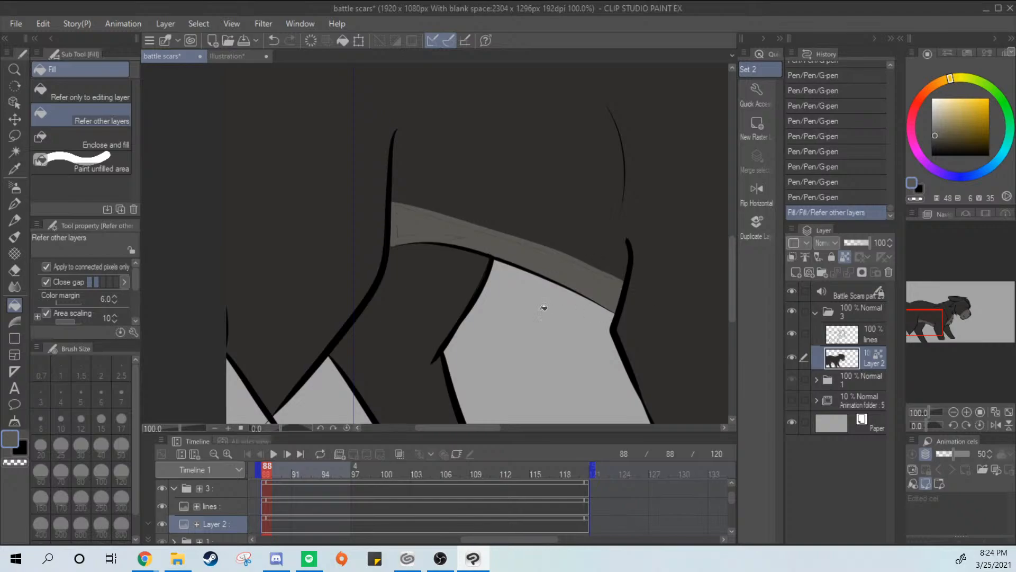
left_click(495, 250)
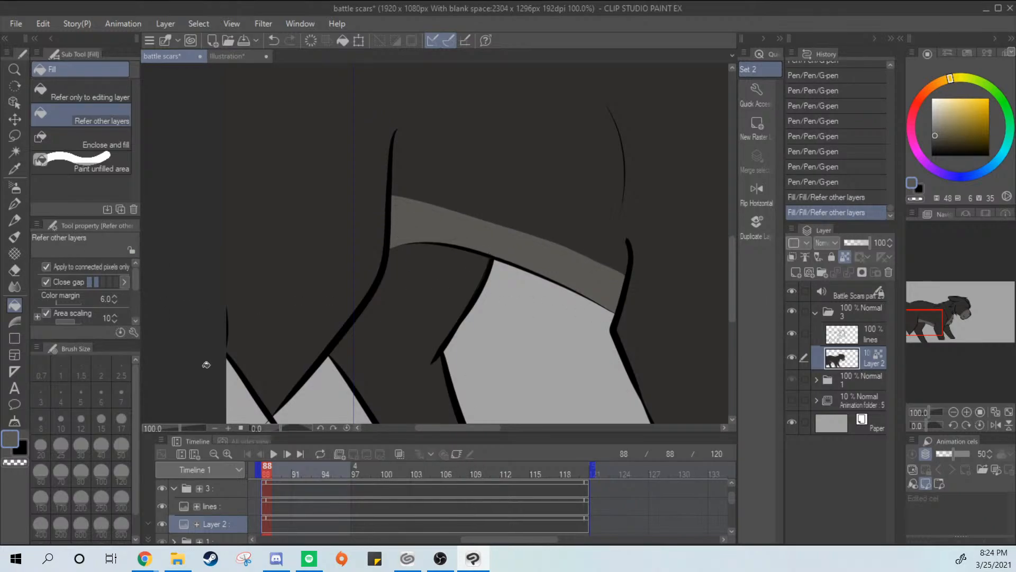
Sample the darker stripe color from the cat in the Illustration reference sheet and return to the battle scars drawing with the G-pen
left_click(15, 203)
scroll(559, 148, "down", 2)
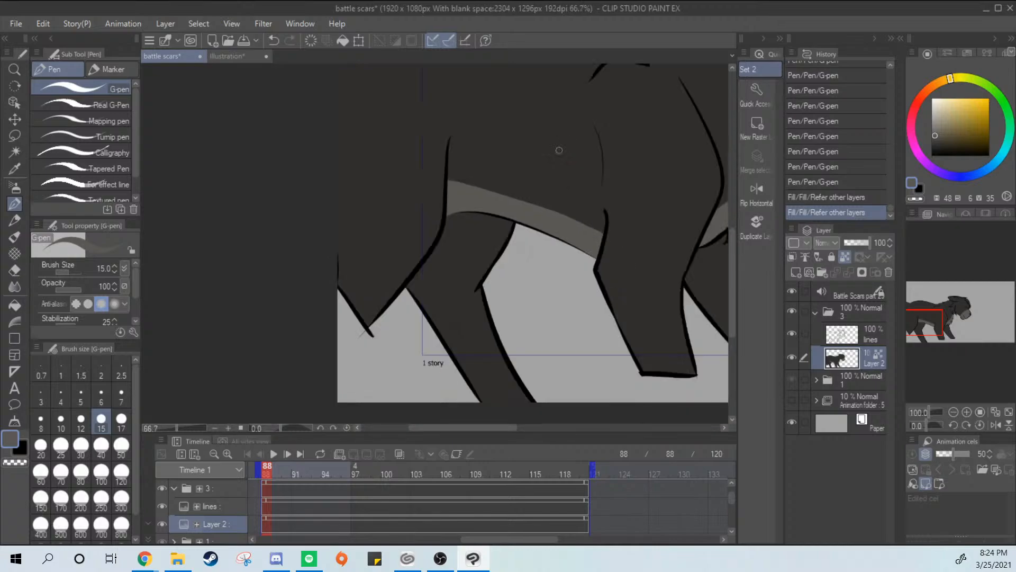
left_click_drag(615, 237, 540, 257)
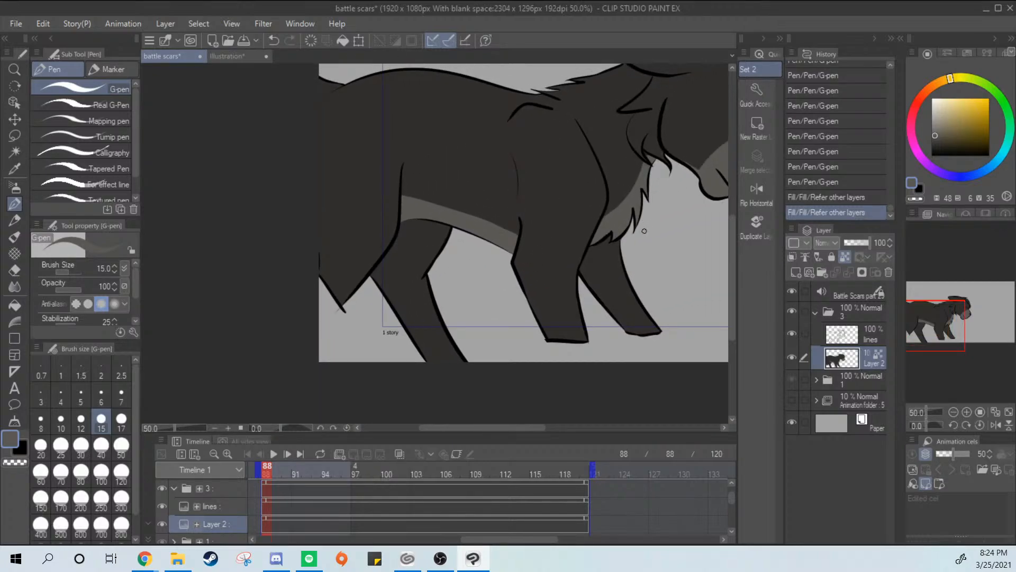
mouse_move(661, 226)
left_mouse_down()
mouse_move(605, 265)
mouse_move(577, 266)
left_mouse_up()
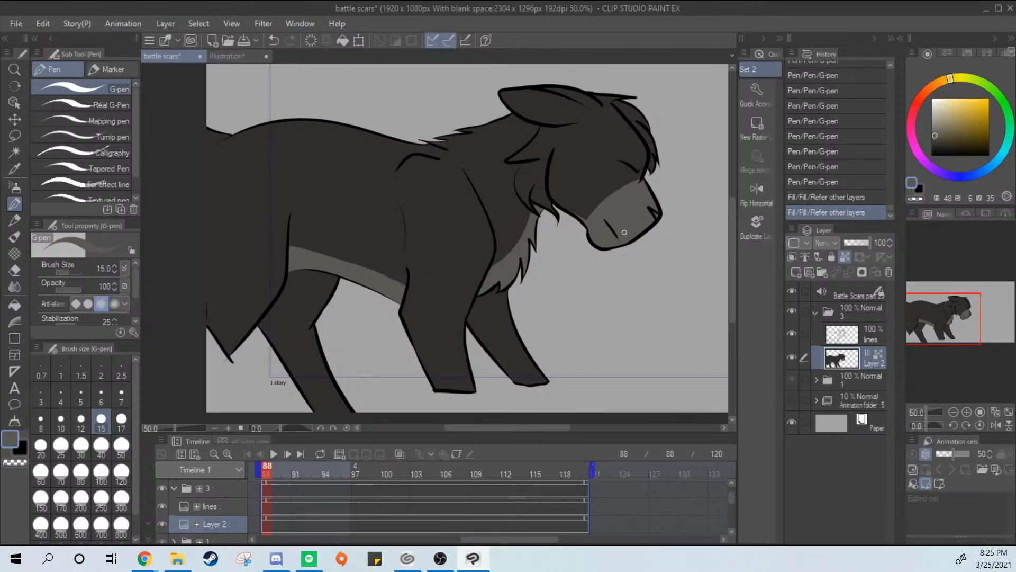
left_click(246, 56)
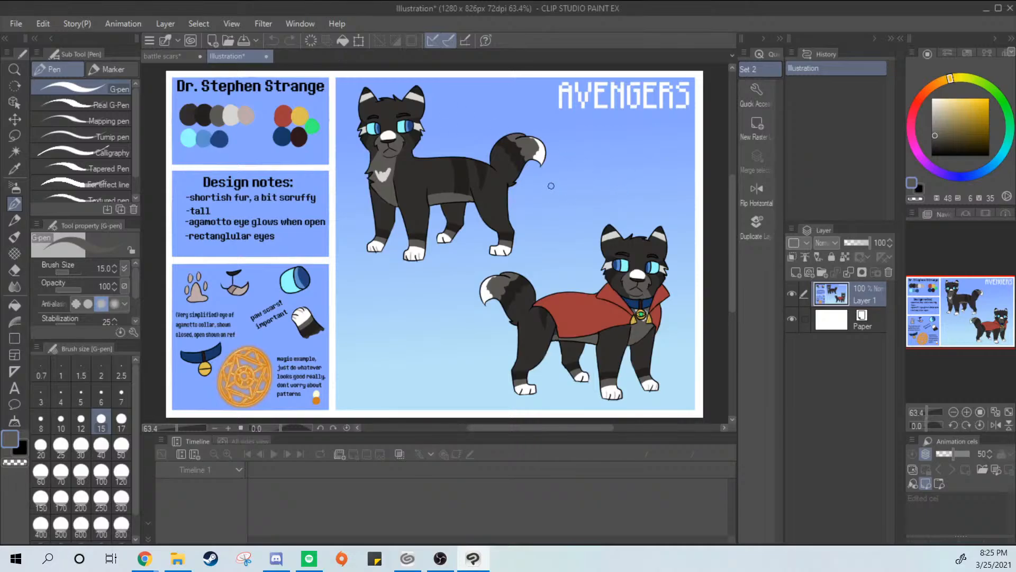
left_click(467, 171, "alt")
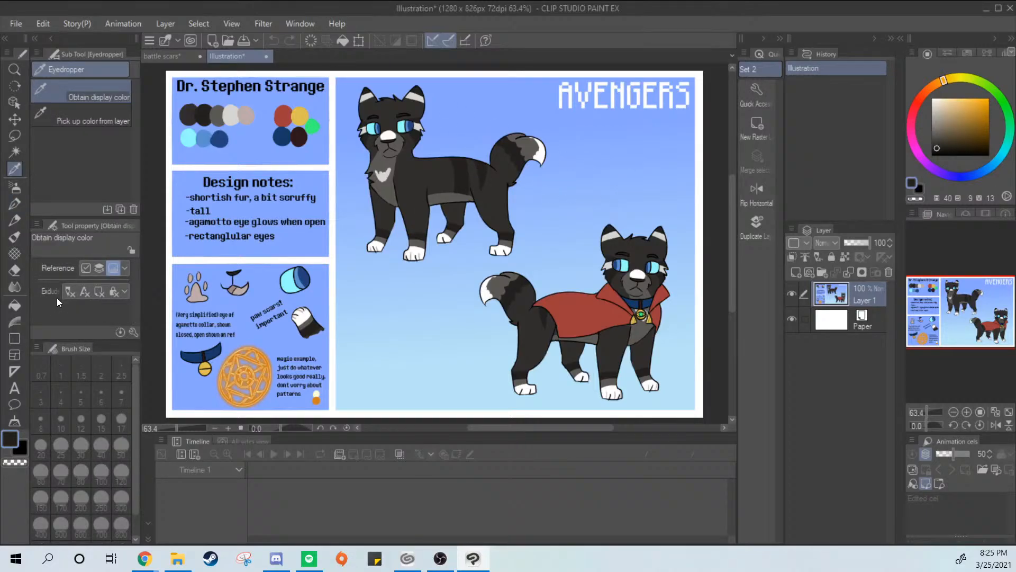
left_click(15, 204)
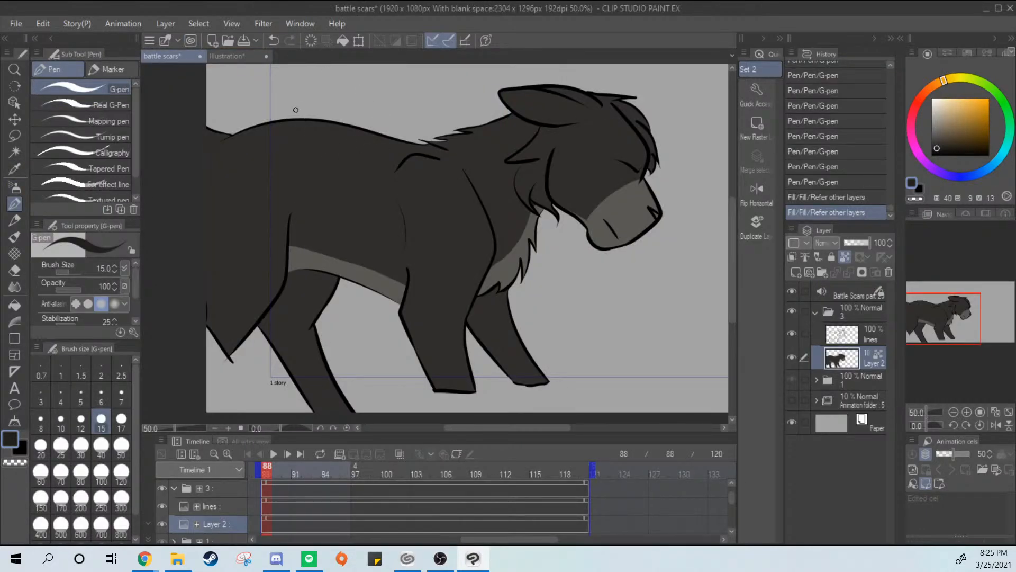
Draw the two side edges of a dark stripe across the torso from the back down to the belly marking
key("ctrl+z")
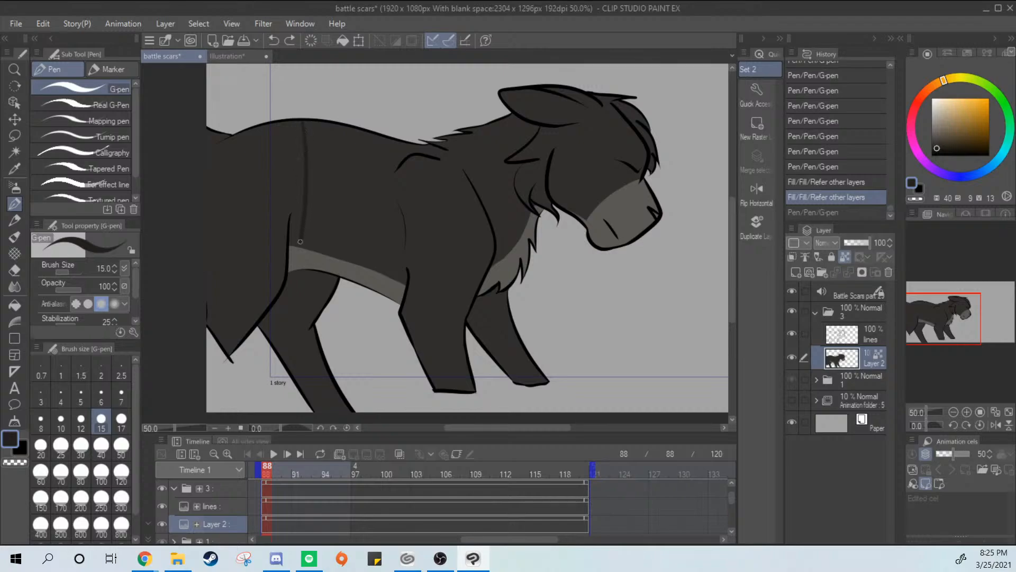
left_click_drag(300, 247, 301, 238)
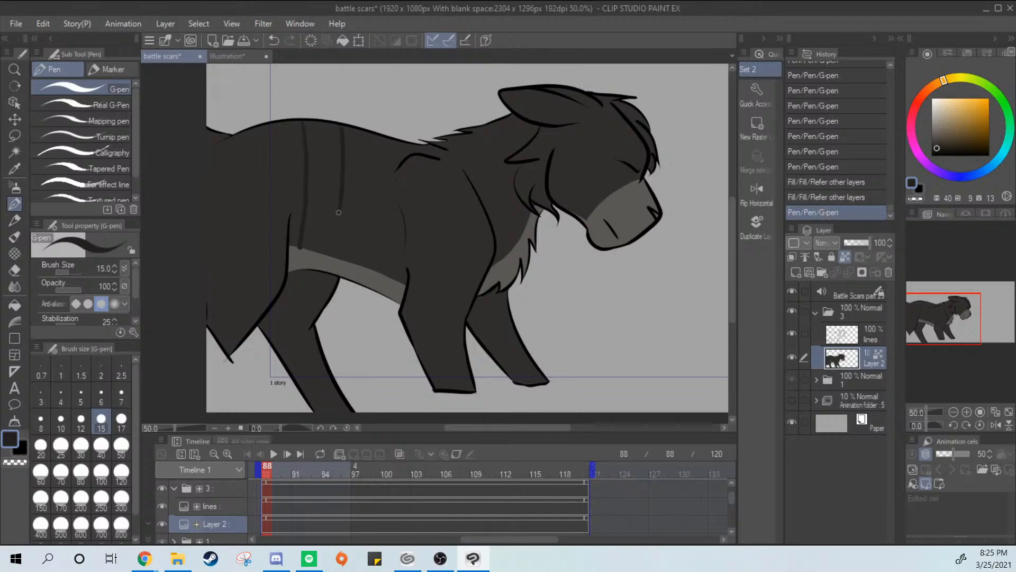
Try to fill the torso stripe between its two edges, referring first to other layers and then only to the editing layer
left_click(14, 305)
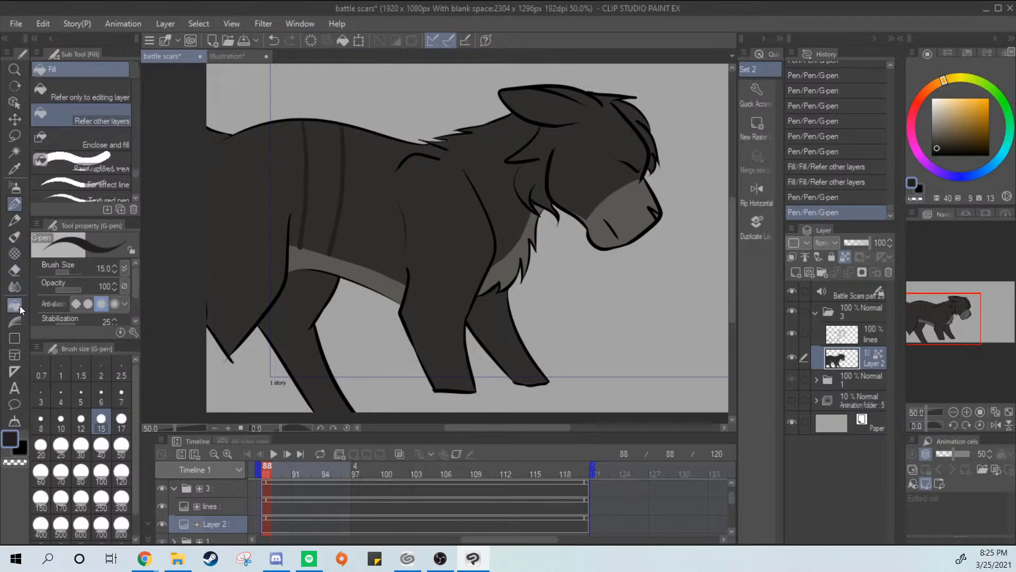
left_click(321, 189)
key("ctrl+z")
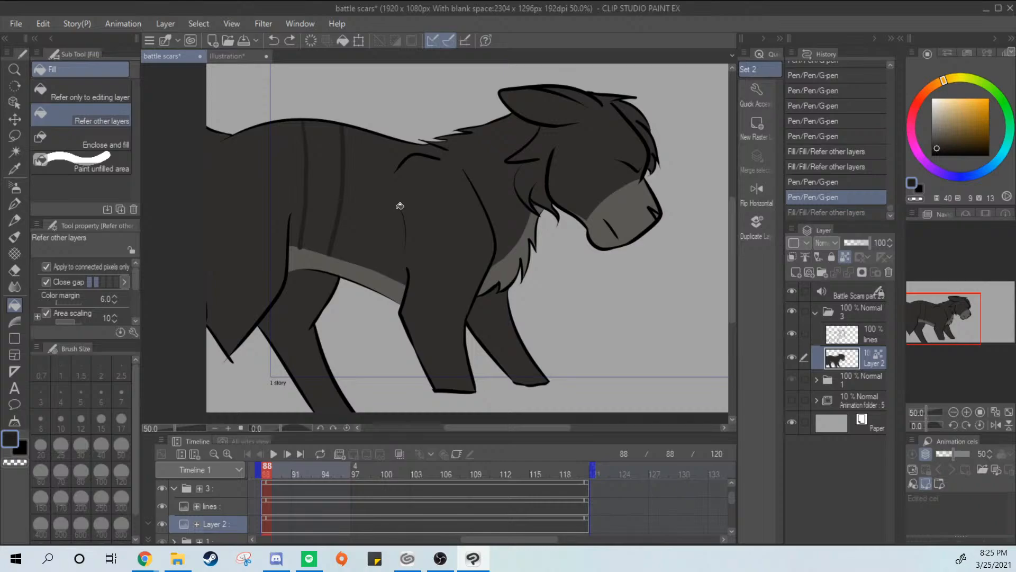
left_click(328, 166)
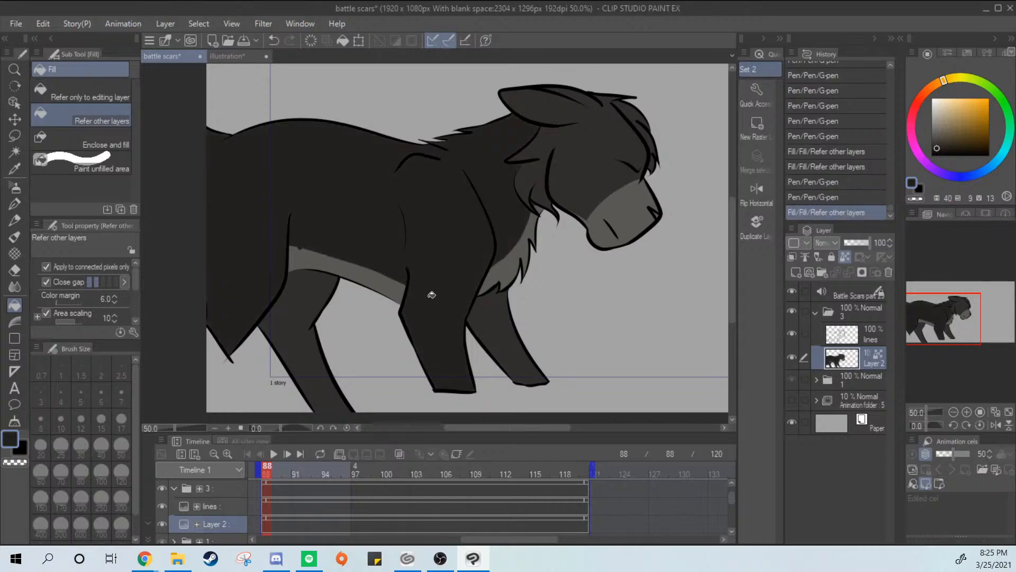
key("ctrl+z")
left_click(90, 95)
left_click(335, 178)
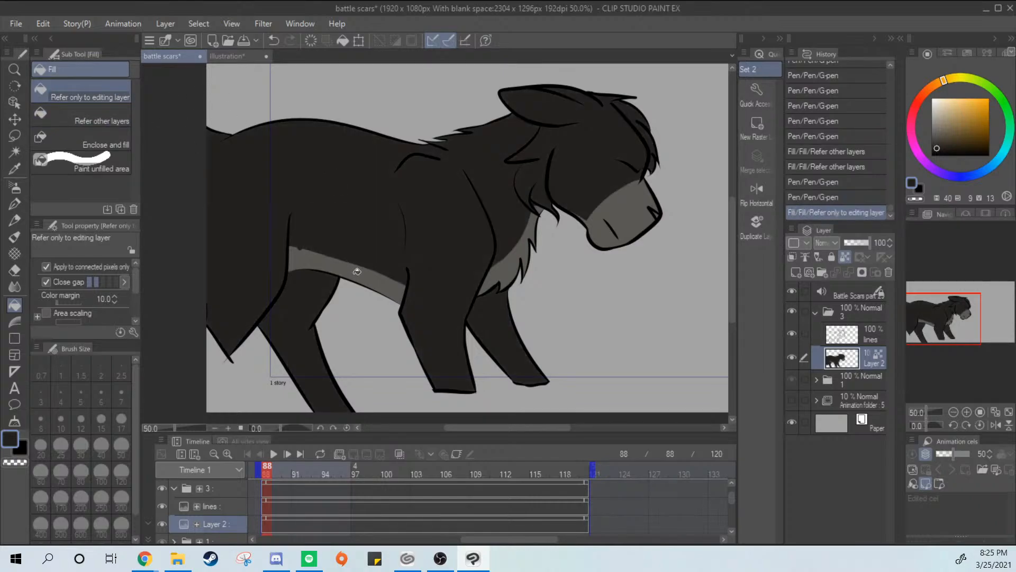
key("ctrl+z")
Close the lower end of the torso stripe outline along the gray belly marking with the G-pen
left_click(14, 204)
scroll(384, 230, "up", 2)
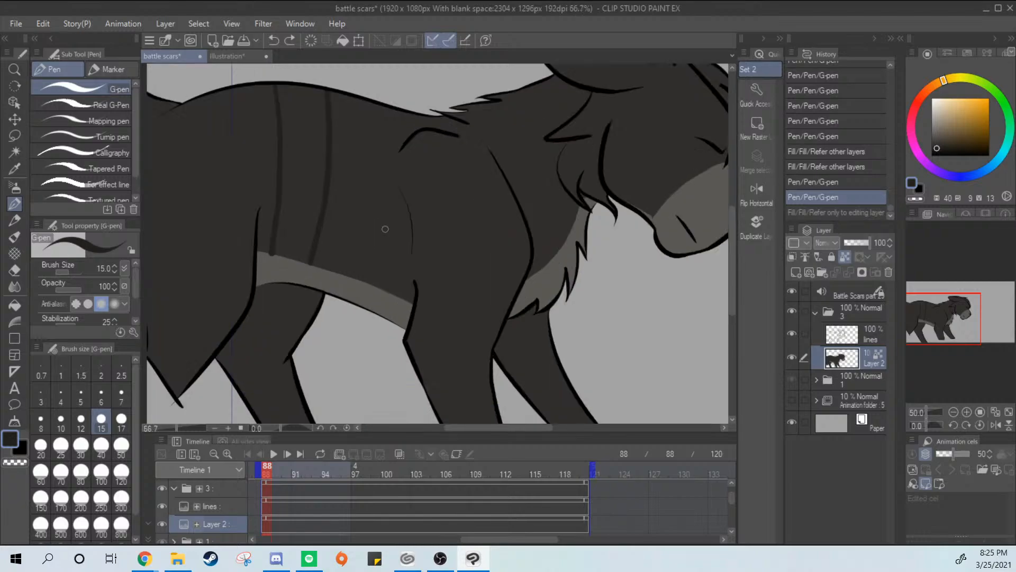
left_click_drag(265, 273, 269, 274)
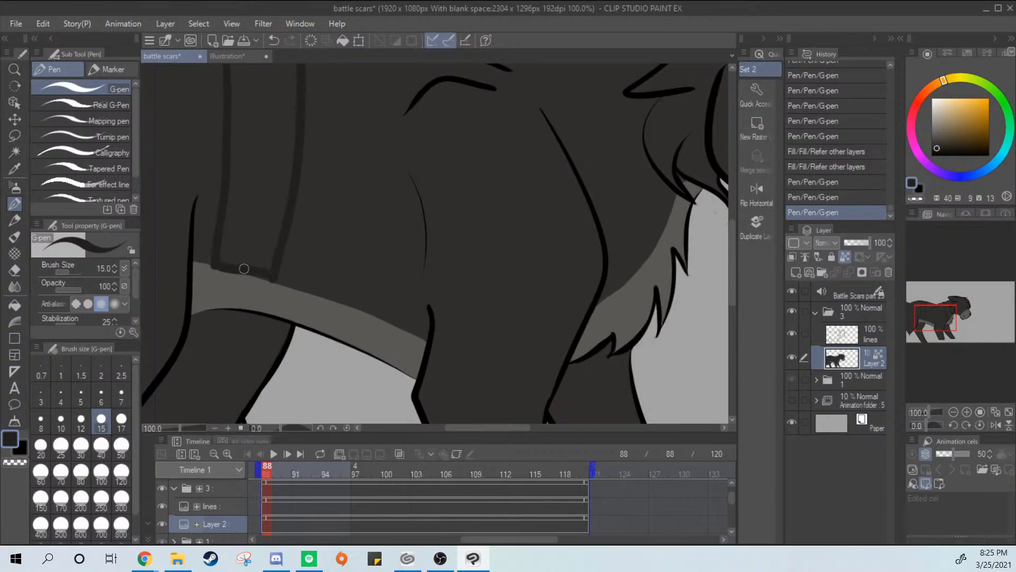
Try to fill the closed torso stripe outline, referring only to the editing layer and then to other layers
scroll(318, 254, "down", 1)
scroll(352, 250, "down", 1)
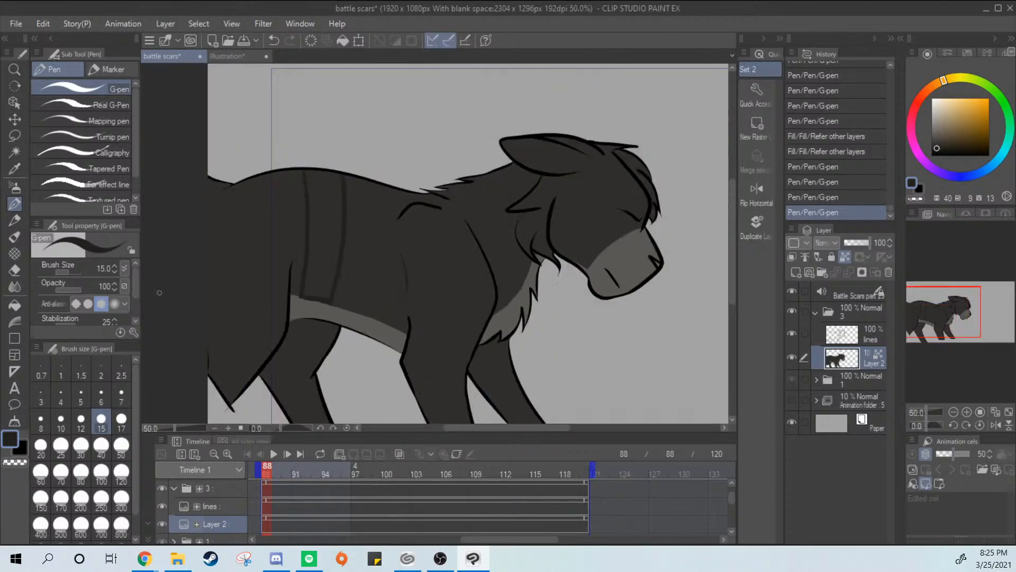
left_click(15, 305)
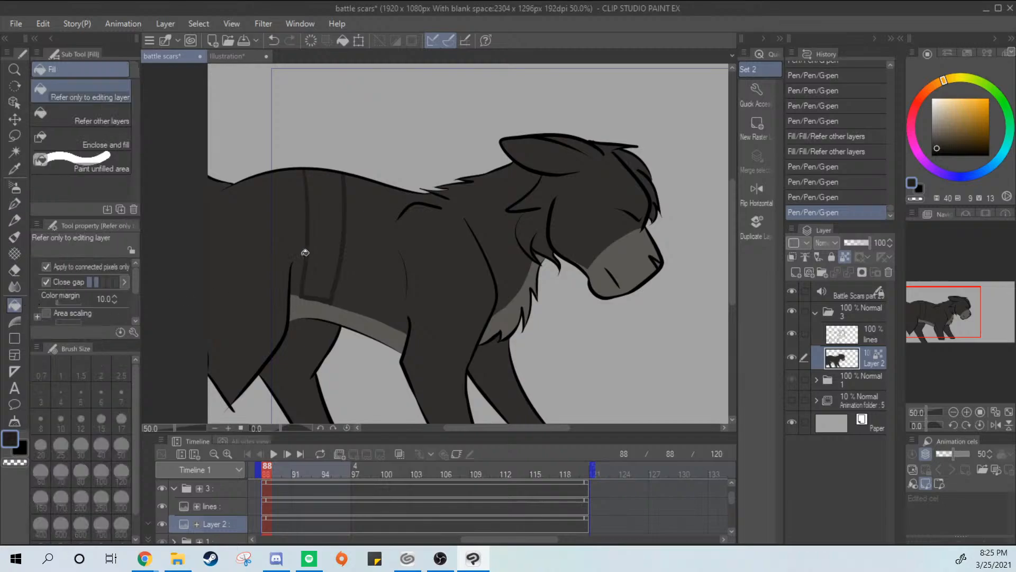
left_click(332, 275)
key("ctrl+z")
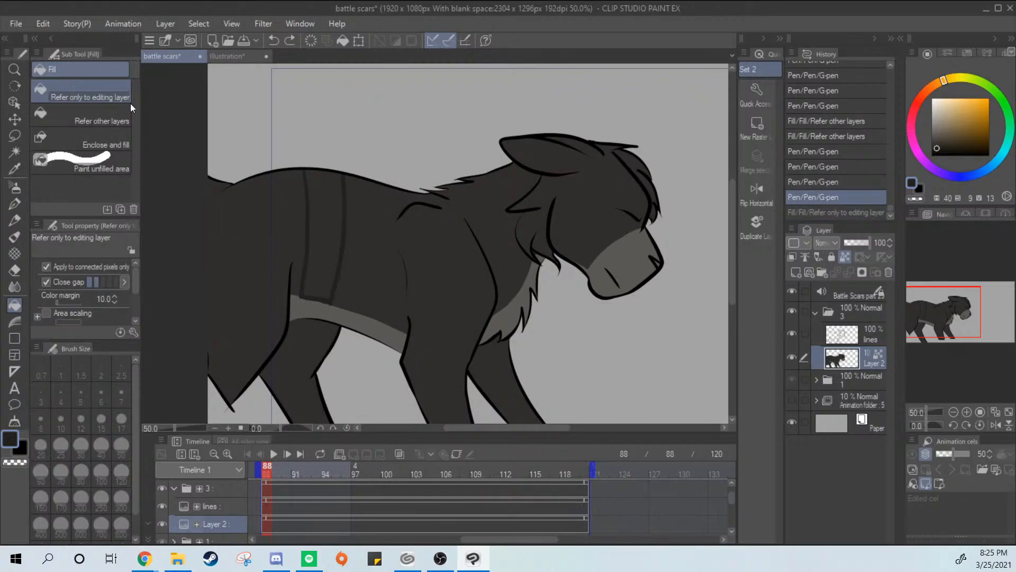
left_click(126, 115)
left_click(361, 214)
key("ctrl+z")
left_click(325, 227)
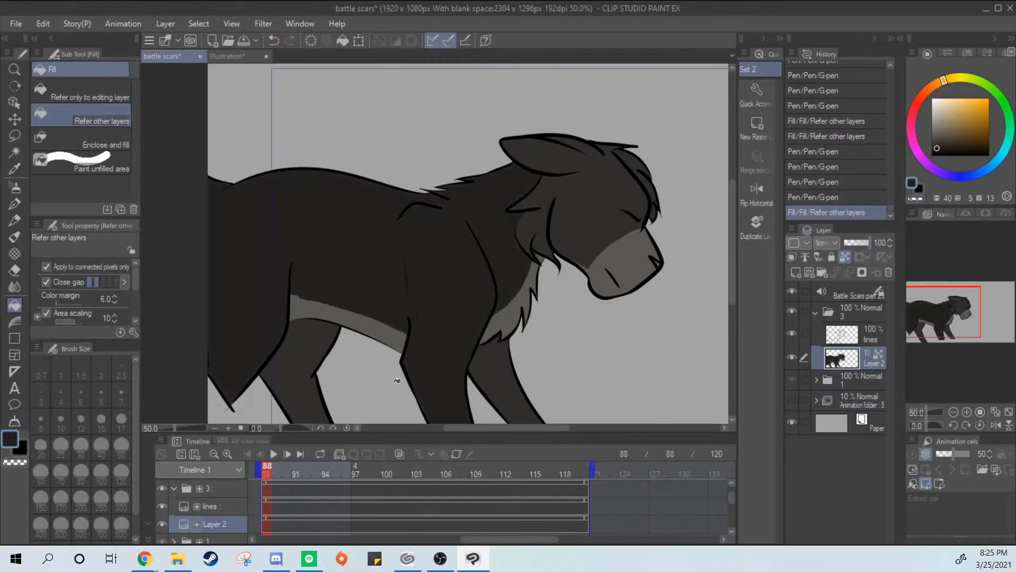
key("ctrl+z")
Set the G-pen brush size to 50 and paint the inside of the torso stripe solid with the dark stripe color
left_click(15, 204)
left_click_drag(368, 158, 403, 177)
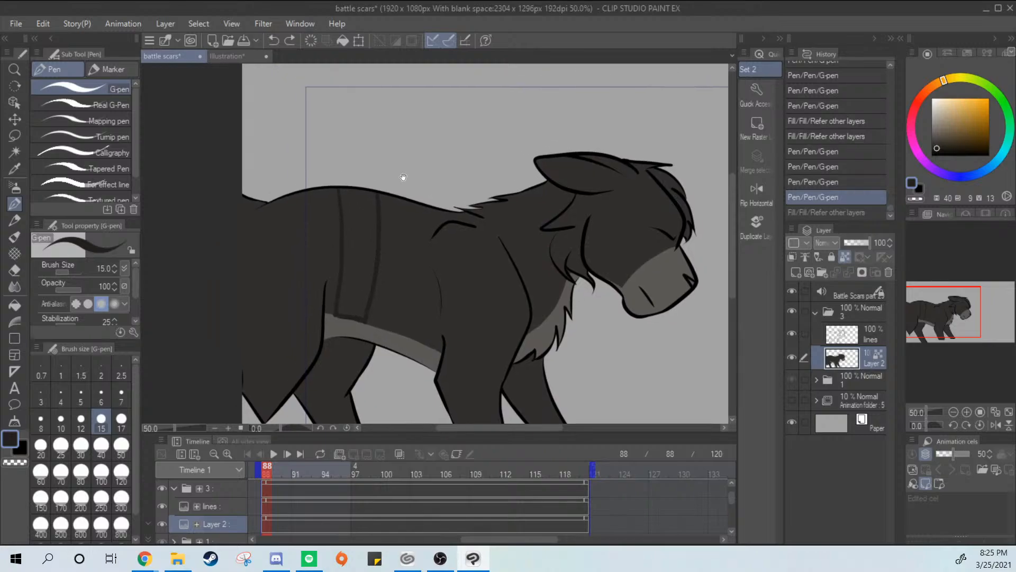
scroll(347, 206, "up", 1)
mouse_move(339, 189)
left_mouse_down()
mouse_move(355, 241)
mouse_move(355, 227)
left_mouse_up()
key("ctrl+z")
left_click(122, 446)
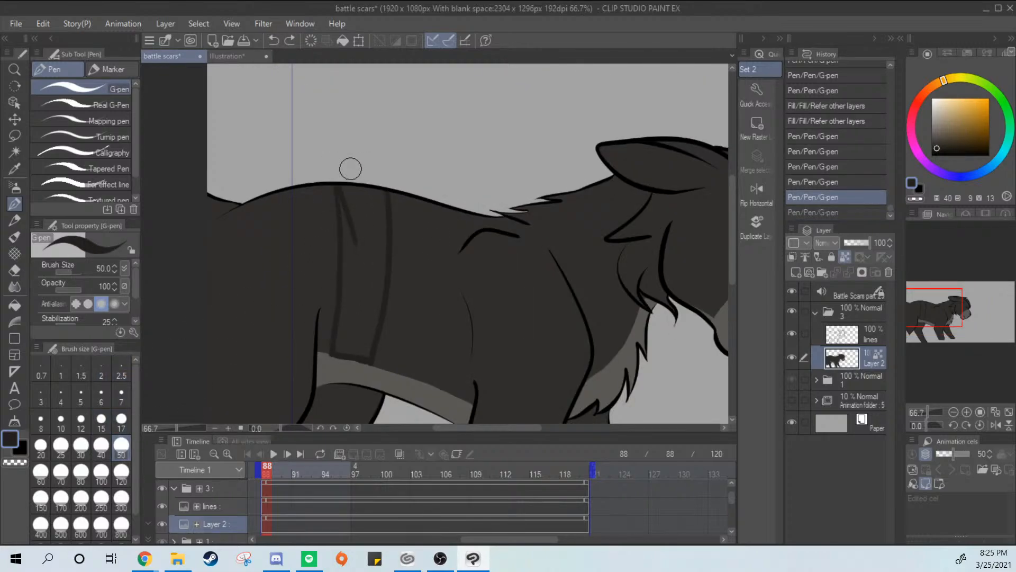
mouse_move(346, 188)
left_mouse_down()
mouse_move(343, 347)
mouse_move(361, 349)
mouse_move(371, 338)
mouse_move(365, 343)
mouse_move(370, 199)
left_mouse_up()
left_click_drag(368, 204, 358, 278)
left_click_drag(370, 175, 371, 318)
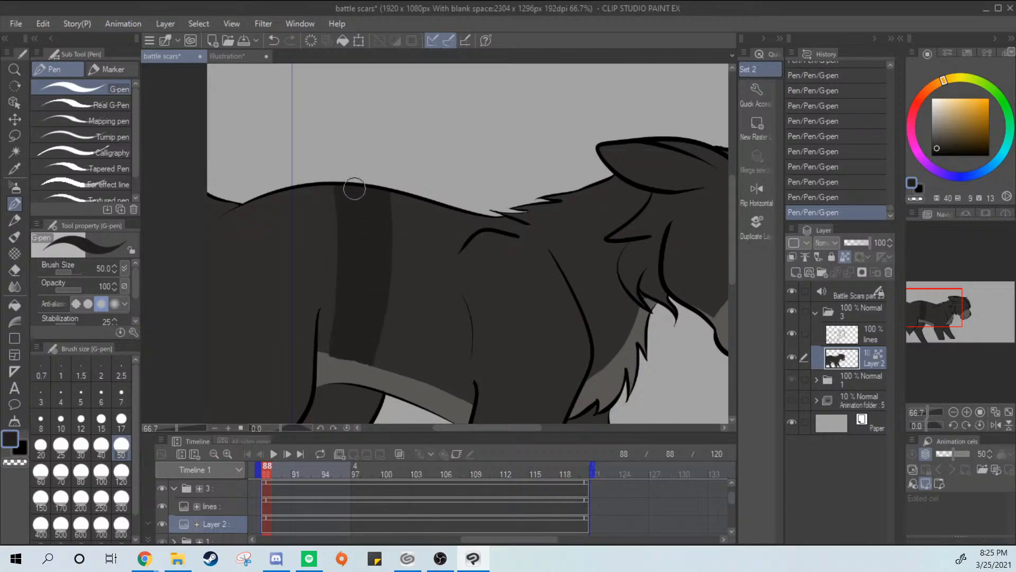
Pick the belly marking's gray and paint over the uneven lower end of the torso stripe with the G-pen
scroll(462, 227, "up", 2)
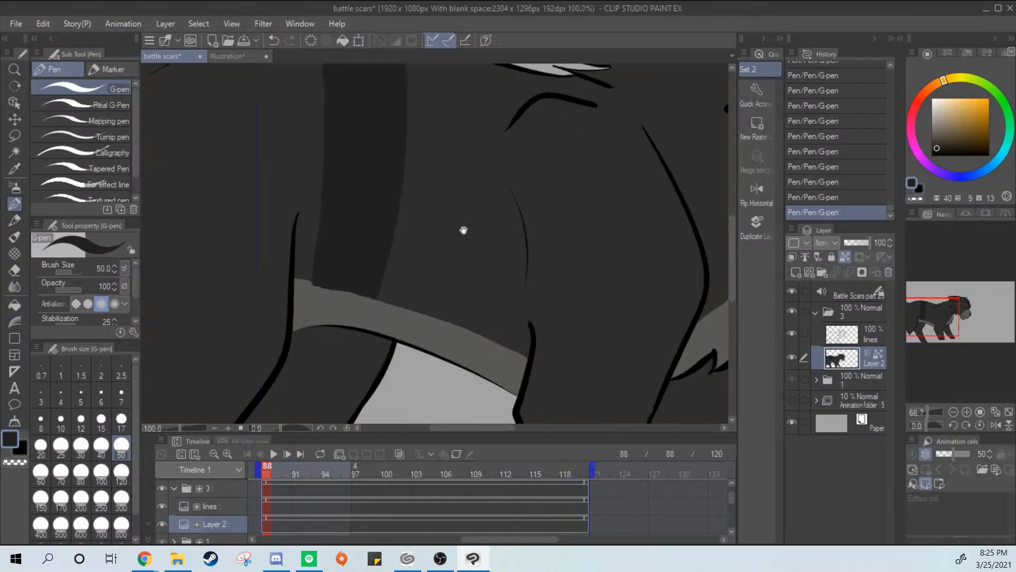
key("i")
left_click(358, 301)
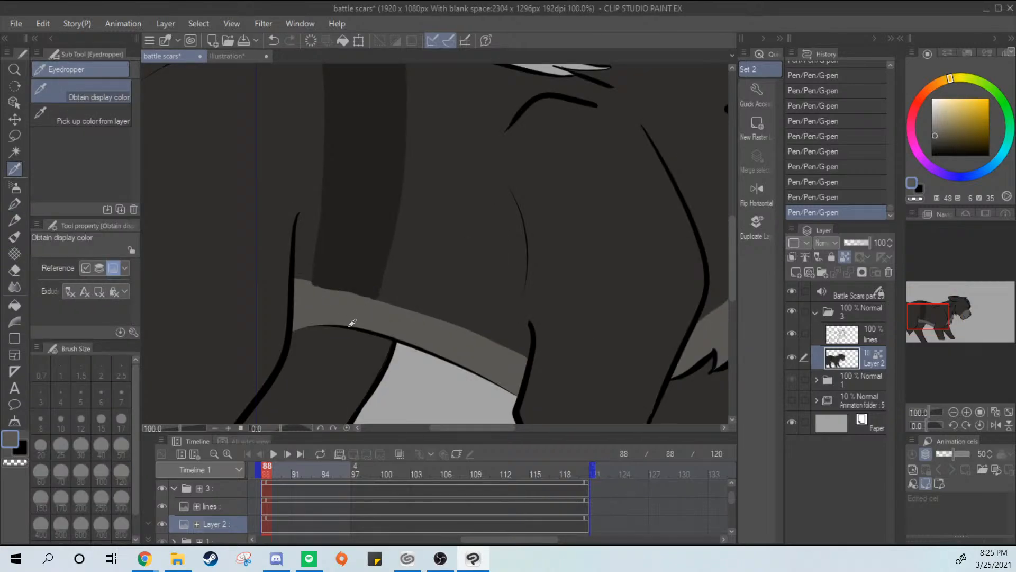
key("p")
mouse_move(320, 299)
left_mouse_down()
mouse_move(394, 308)
mouse_move(303, 303)
mouse_move(303, 295)
mouse_move(371, 313)
mouse_move(343, 303)
left_mouse_up()
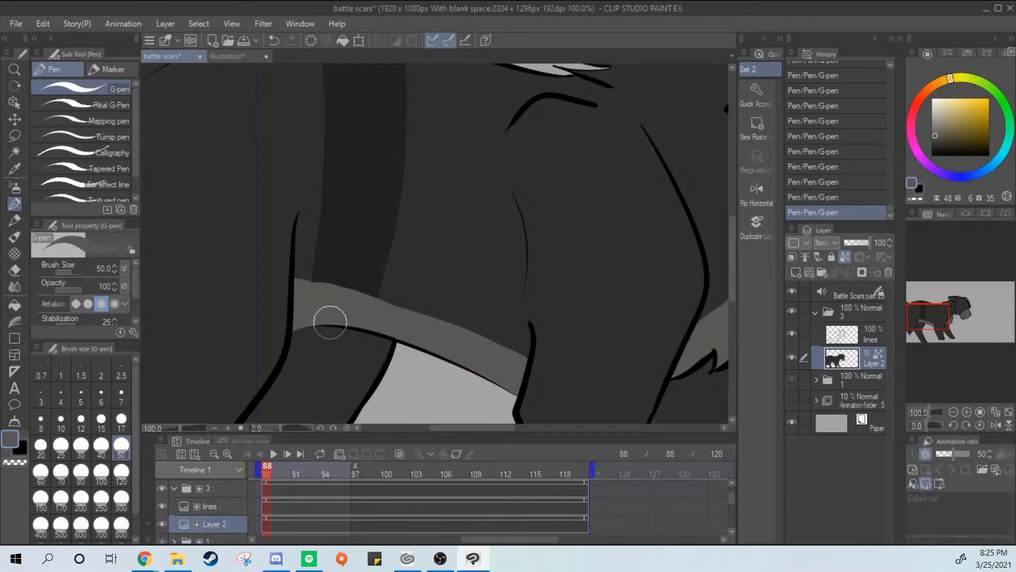
Pick the dark stripe color again, check the reference, and outline a tapered stripe on the back behind the torso stripe
key("i")
left_click(350, 243)
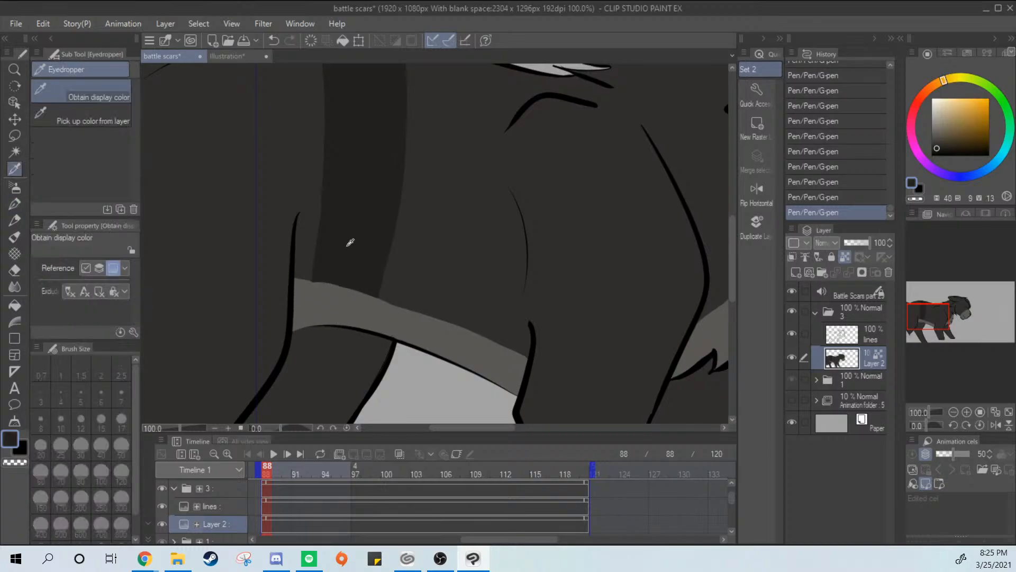
left_click(14, 204)
left_click(228, 56)
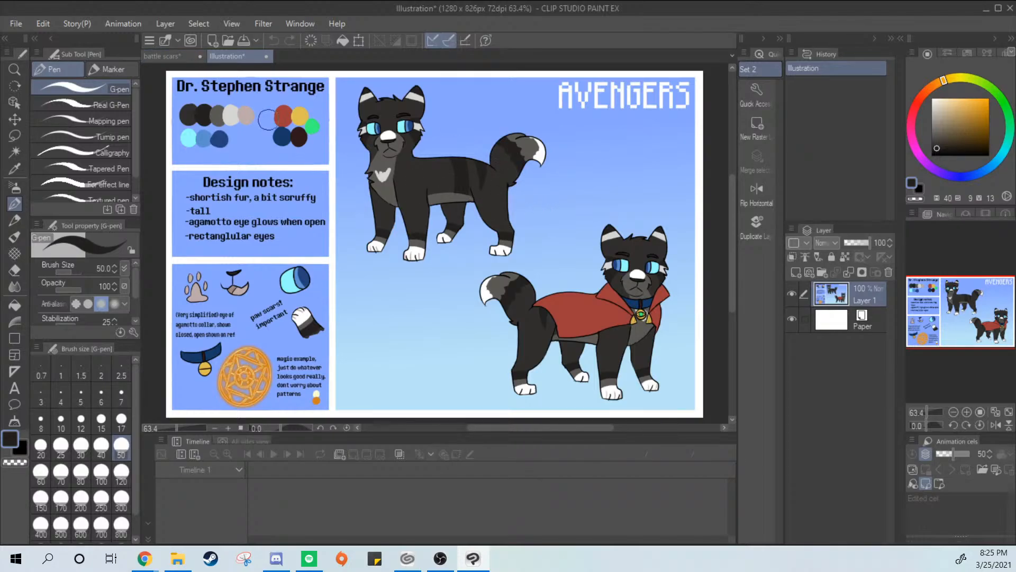
left_click(163, 56)
mouse_move(447, 215)
left_mouse_down()
mouse_move(487, 256)
mouse_move(551, 280)
left_mouse_up()
key("ctrl+minus")
left_click_drag(403, 154, 361, 288)
left_click_drag(357, 159, 351, 302)
key("ctrl+z")
left_click_drag(358, 161, 364, 272)
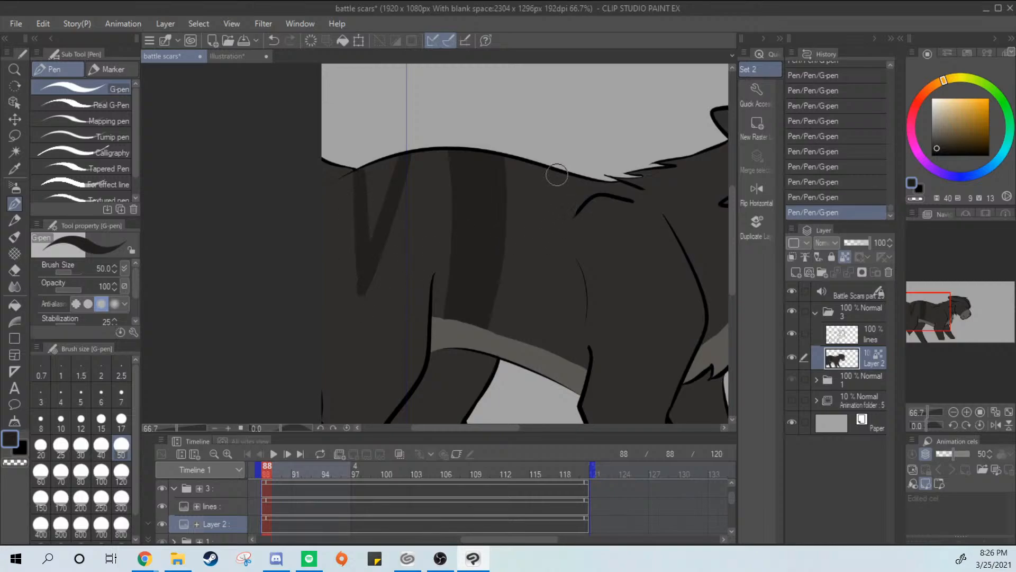
Redo the rear edge of the tapered back stripe and paint the stripe solid up to the spine
left_click_drag(556, 174, 520, 341)
key("ctrl+z")
key("ctrl+z")
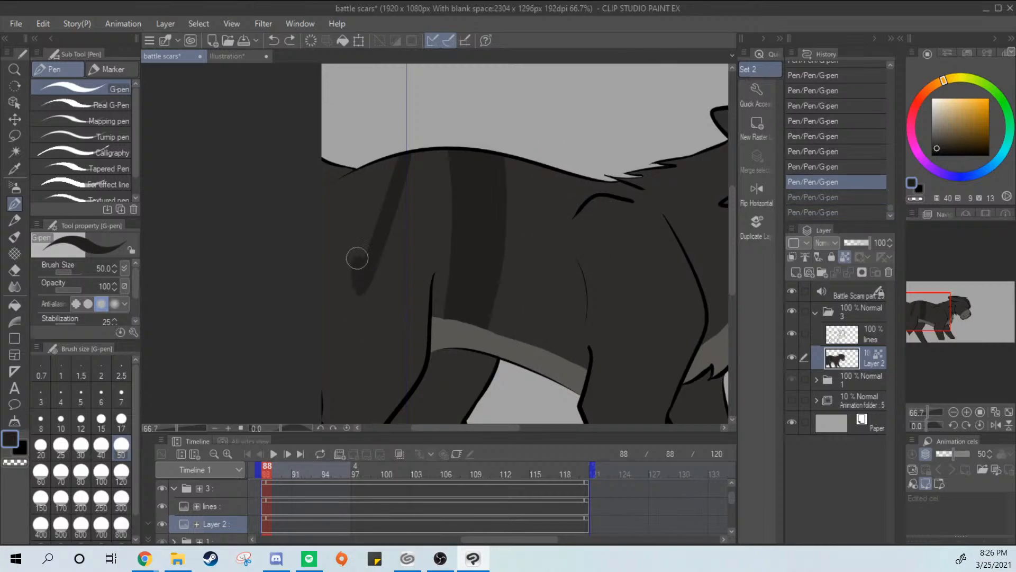
left_click_drag(356, 257, 372, 180)
key("ctrl+z")
left_click_drag(359, 289, 372, 163)
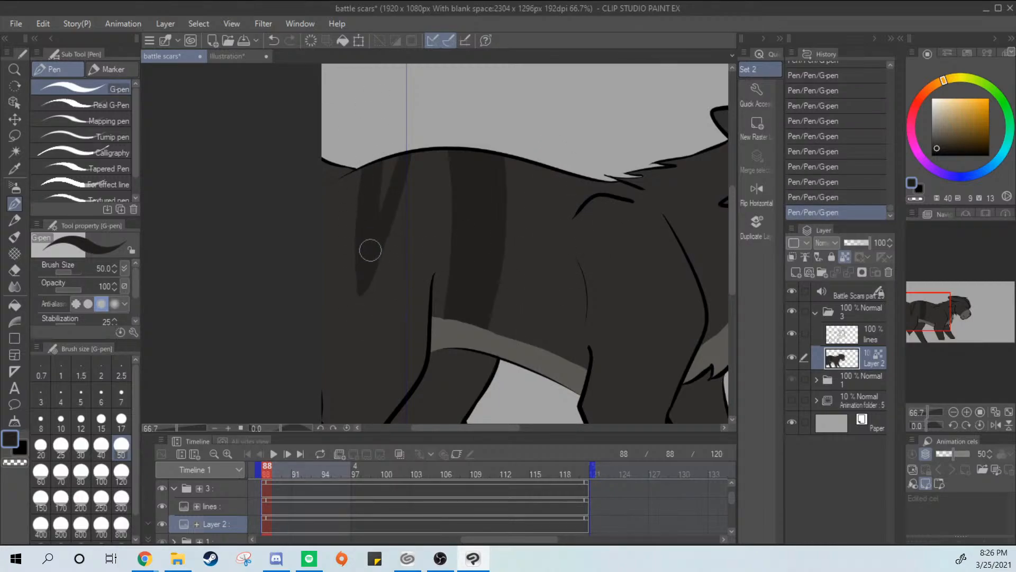
Pick the off-white from the reference's chest marking and paint the chest fur patches and the bridge of the nose
left_click_drag(604, 278, 445, 256)
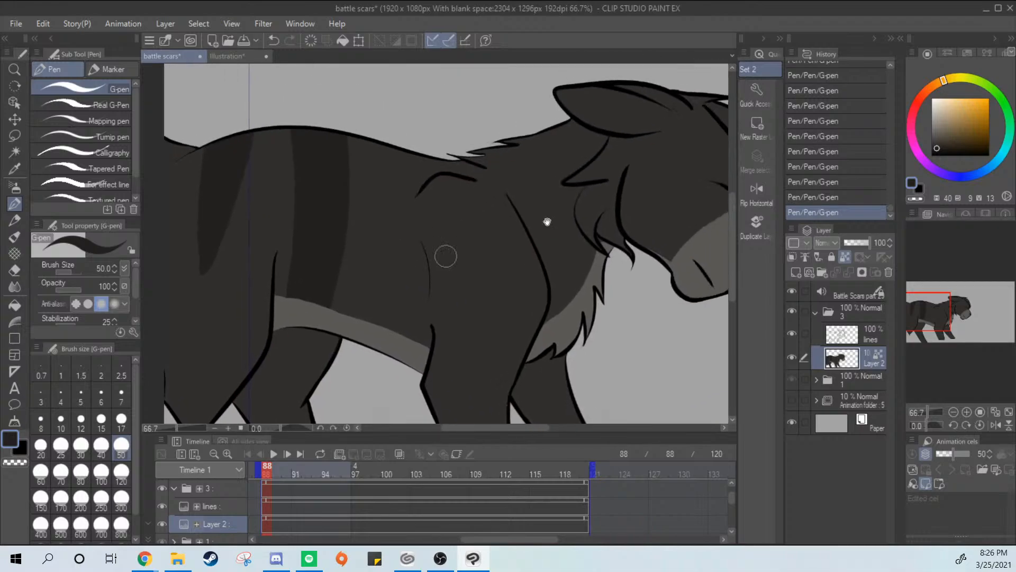
left_click(227, 56)
left_click_drag(531, 266, 531, 308)
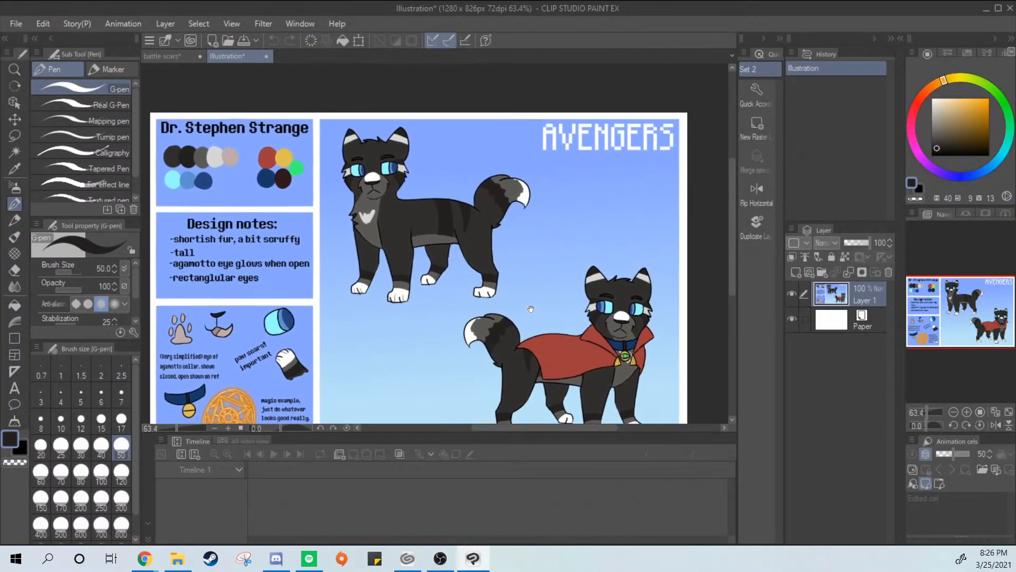
left_click(376, 208, "alt")
left_click(164, 56)
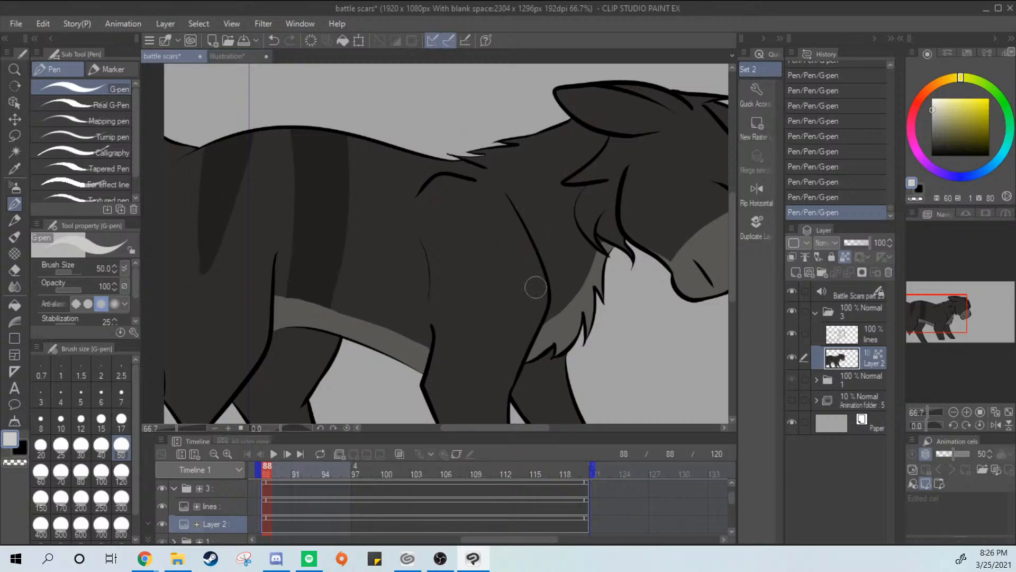
key("ctrl+z")
left_click_drag(588, 292, 584, 339)
left_click_drag(640, 272, 525, 335)
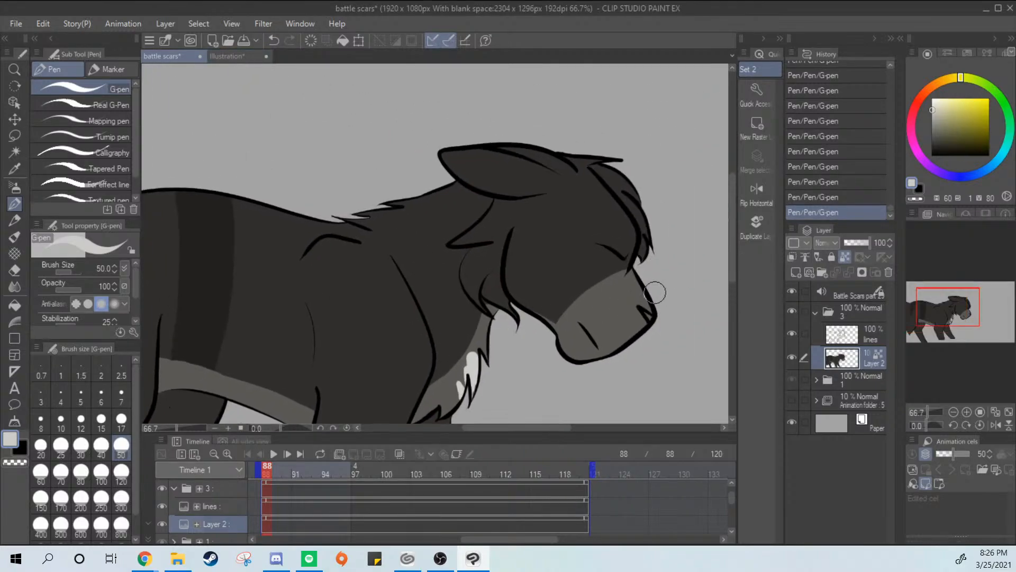
left_click_drag(633, 273, 649, 311)
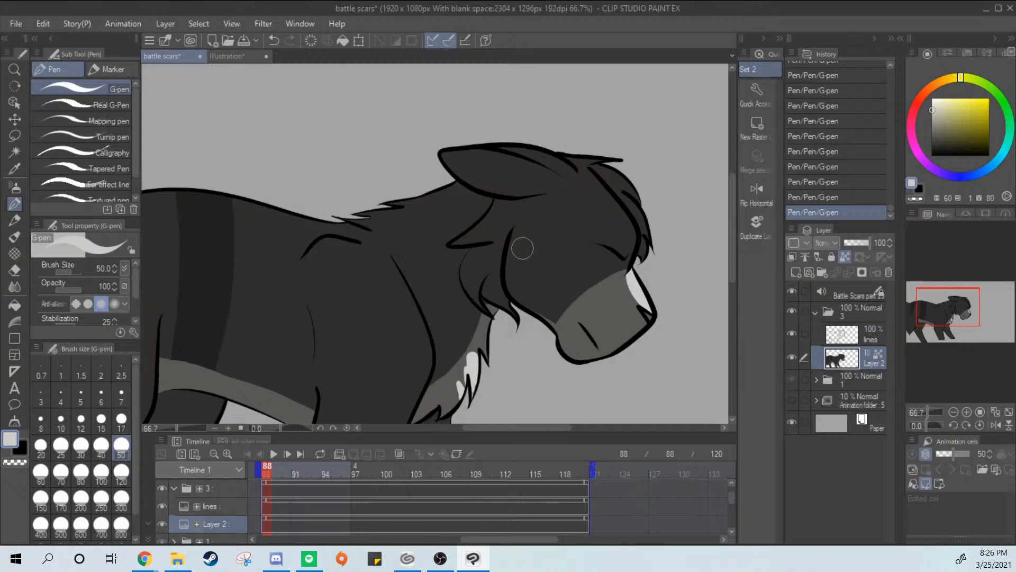
Pick the light ear tip color from the reference and paint the small tip area on the upper edge of the ear
left_click(229, 56)
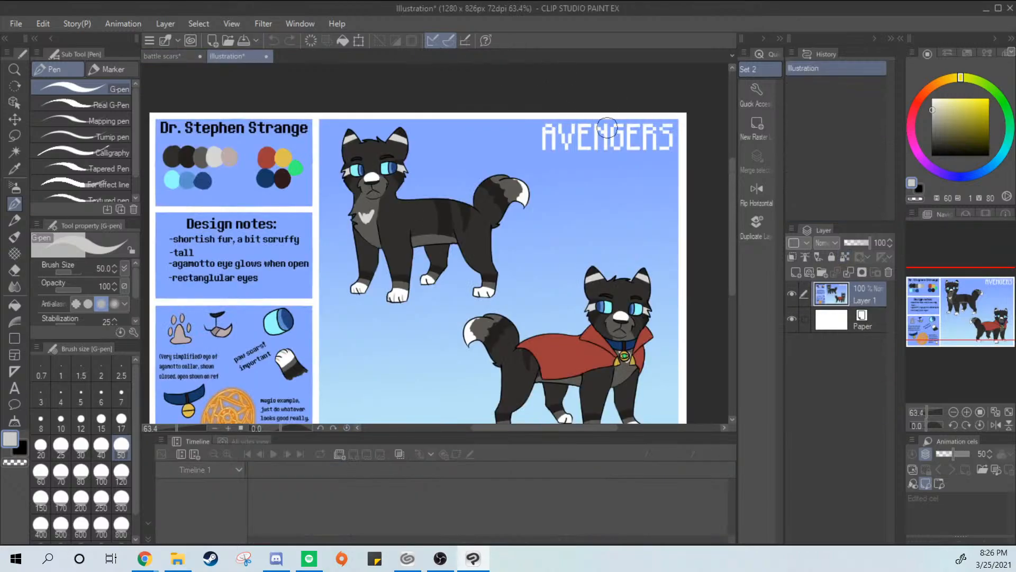
left_click(404, 129, "alt")
left_click(173, 56)
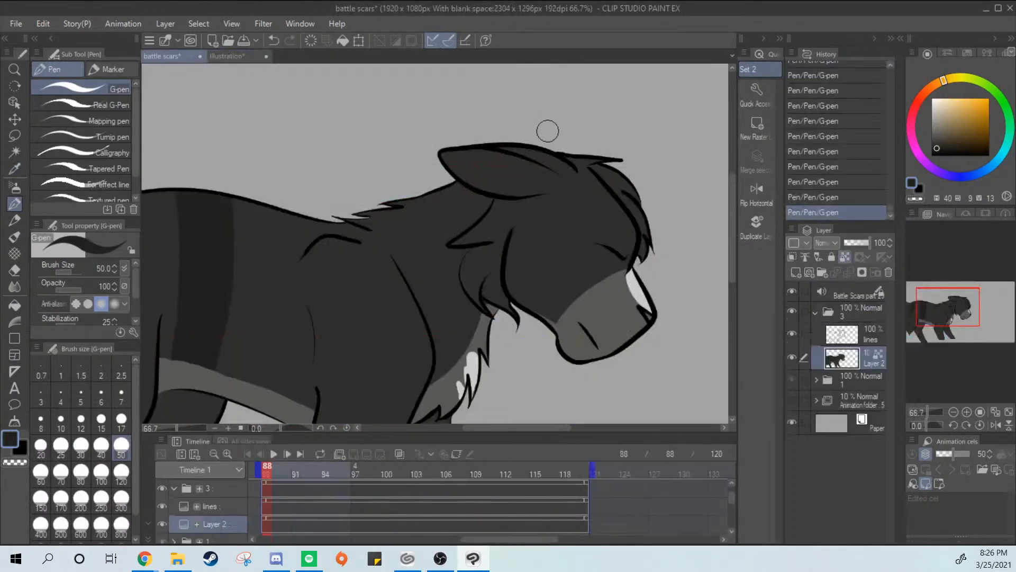
left_click(228, 56)
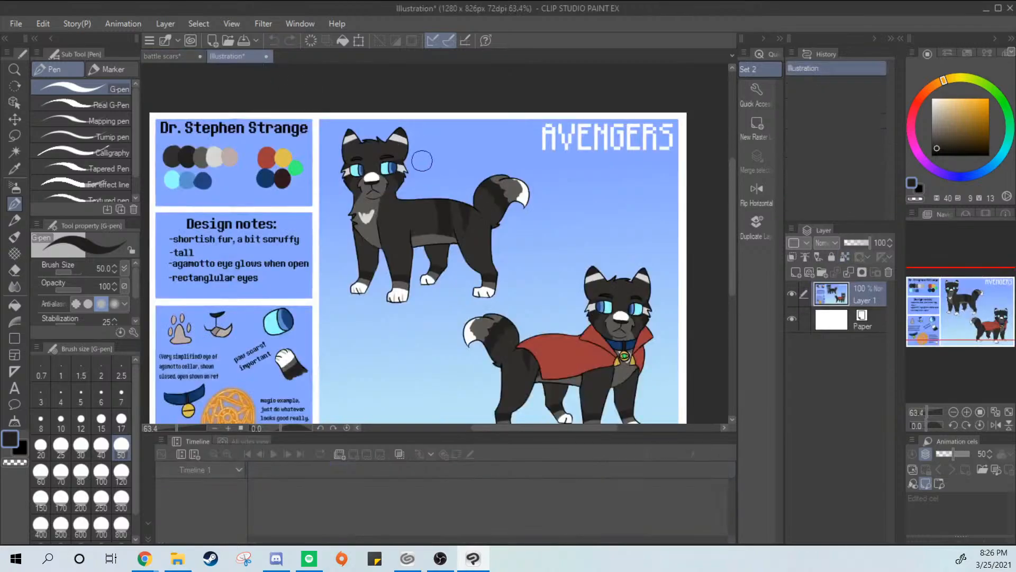
left_click(297, 85, "alt")
left_click(173, 56)
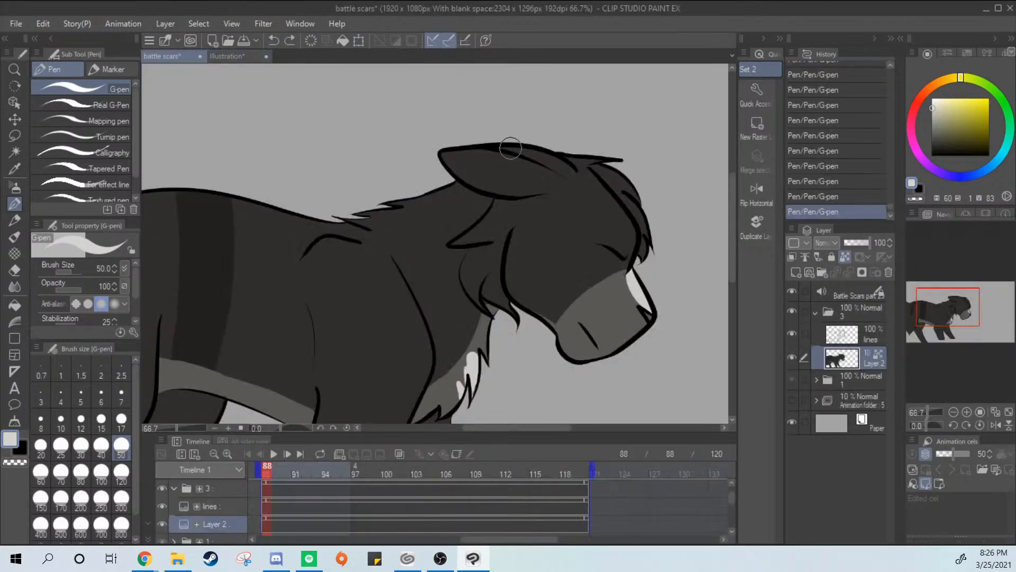
left_click_drag(507, 145, 511, 147)
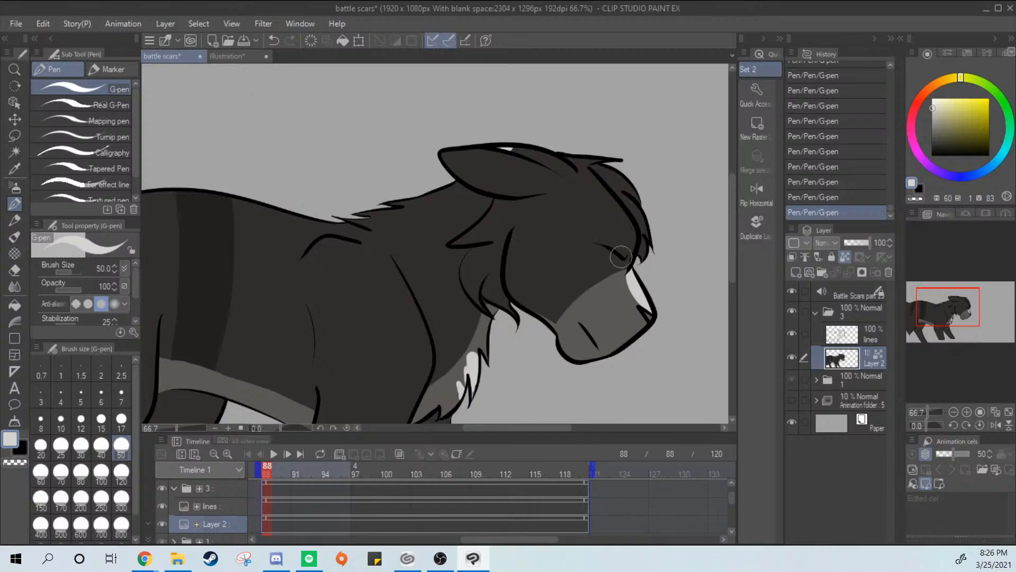
Check the face markings on the reference and pick its dark color for the marking on the cat's face
left_click(230, 56)
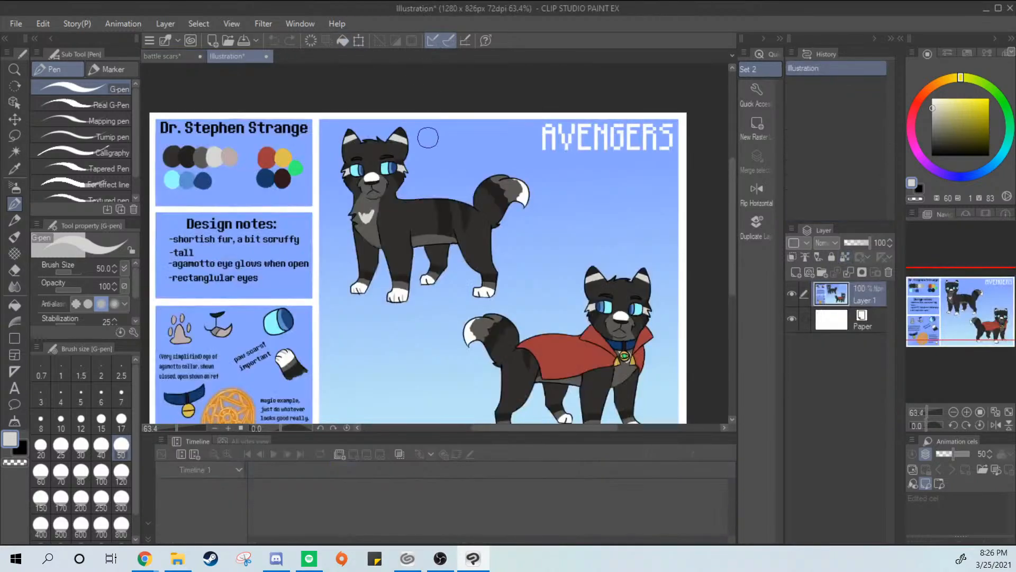
left_click(410, 159, "alt")
left_click(162, 56)
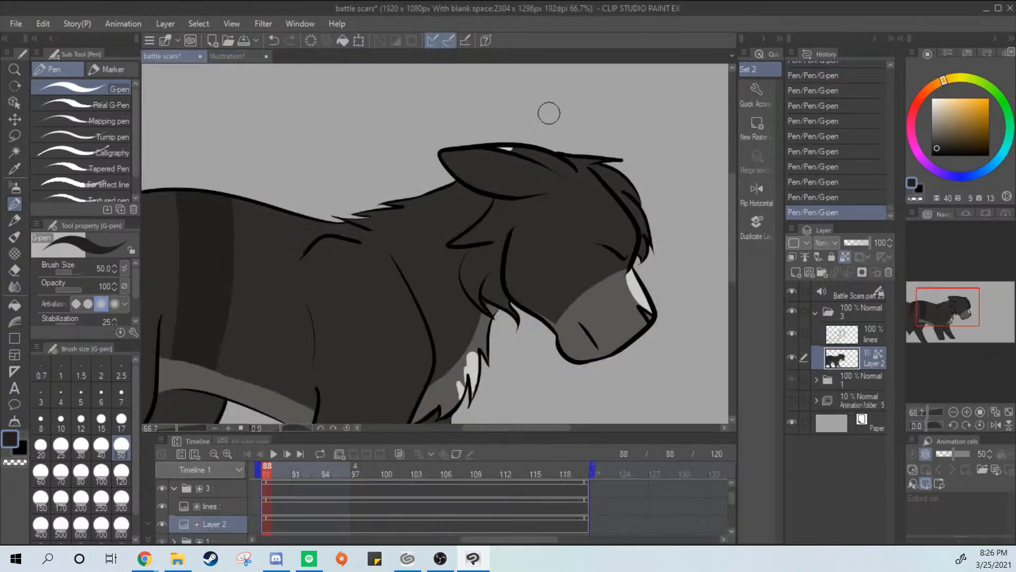
scroll(597, 218, "up", 3)
Try to draw the upper edge of the dark face marking between the ear base and the closed eye
left_click_drag(595, 275, 370, 233)
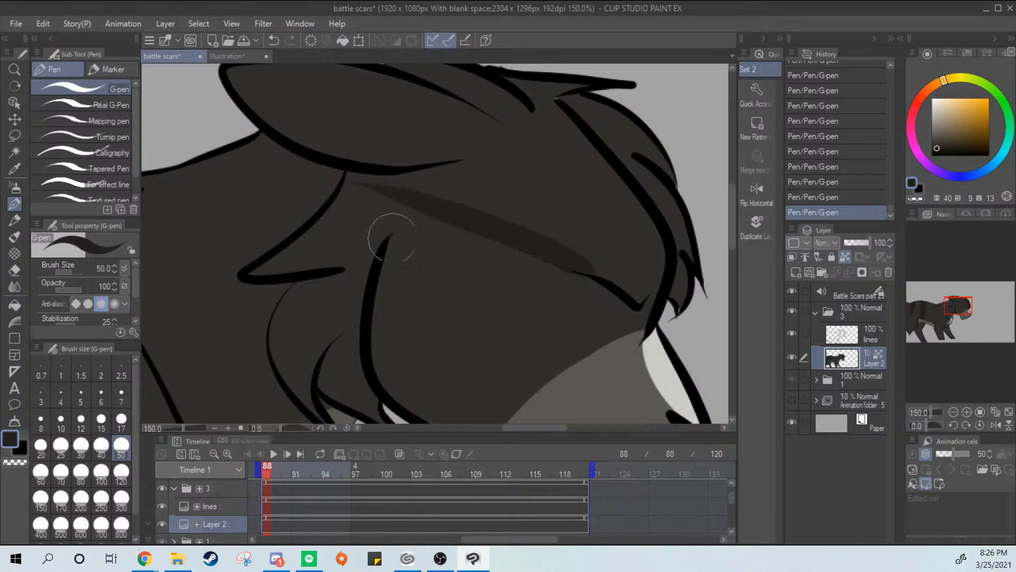
key("ctrl+z")
left_click_drag(398, 171, 582, 254)
key("ctrl+z")
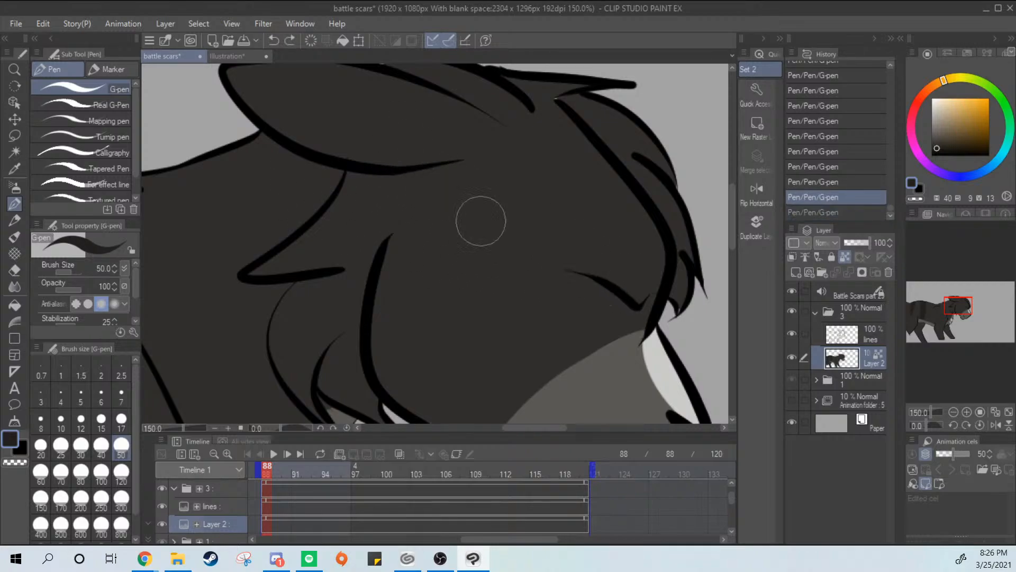
left_click_drag(386, 170, 602, 279)
key("ctrl+z")
Outline the dark face marking from the ear base to the eye corner and down to the jaw, and start filling its cheek area
mouse_move(390, 175)
left_mouse_down()
mouse_move(481, 220)
mouse_move(567, 238)
left_mouse_up()
mouse_move(570, 277)
left_mouse_down()
mouse_move(415, 345)
mouse_move(392, 377)
left_mouse_up()
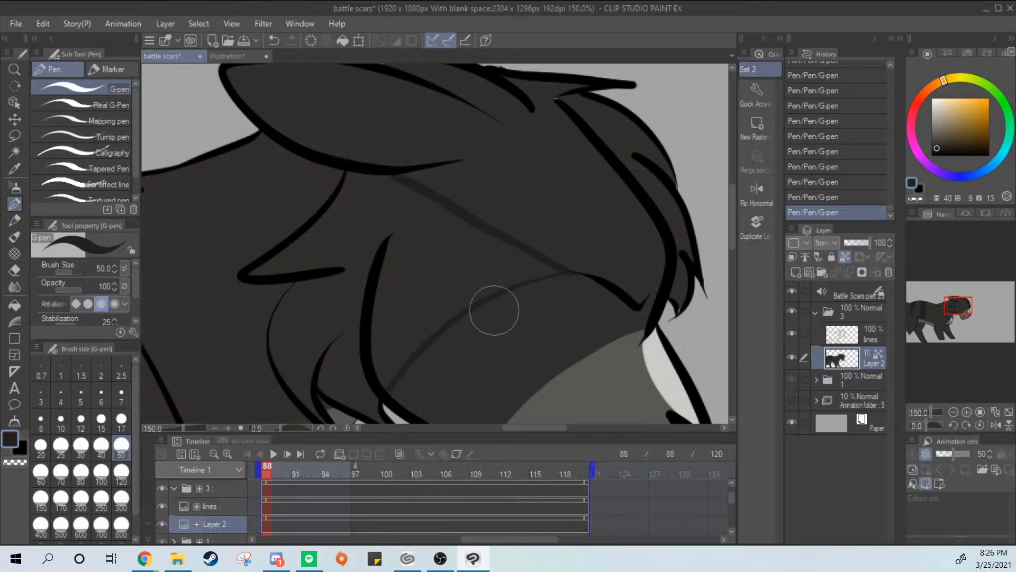
left_click_drag(504, 313, 593, 198)
left_click_drag(546, 241, 572, 314)
mouse_move(463, 149)
left_mouse_down()
mouse_move(462, 213)
mouse_move(480, 154)
mouse_move(473, 277)
mouse_move(523, 225)
mouse_move(470, 315)
mouse_move(499, 299)
mouse_move(477, 354)
mouse_move(604, 254)
left_mouse_up()
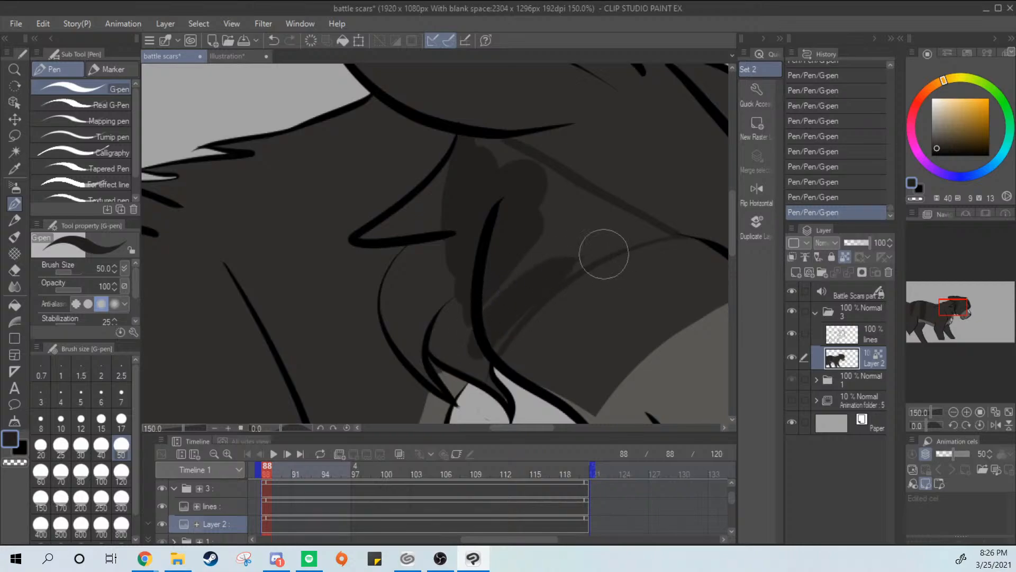
Try to thicken the lower edge of the face marking near the eye corner with the G-pen
key("ctrl+z")
key("ctrl+y")
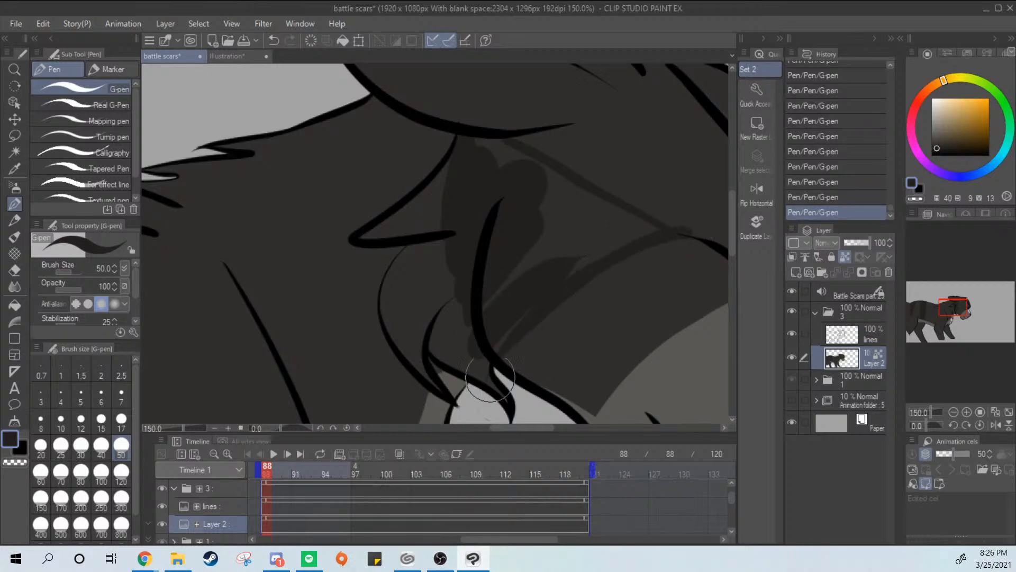
key("ctrl+z")
left_click_drag(690, 238, 588, 286)
key("ctrl+z")
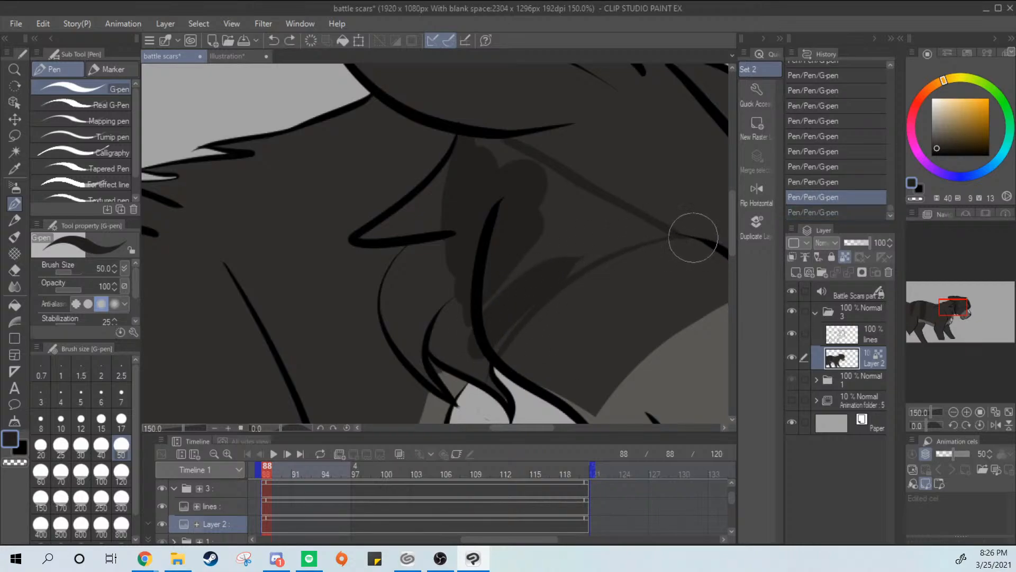
mouse_move(691, 238)
left_mouse_down()
mouse_move(650, 243)
mouse_move(574, 291)
left_mouse_up()
key("ctrl+z")
mouse_move(676, 236)
left_mouse_down()
mouse_move(570, 286)
mouse_move(665, 239)
mouse_move(558, 279)
mouse_move(666, 237)
mouse_move(554, 273)
left_mouse_up()
key("ctrl+z")
Paint the face marking solid between its two edges, from the eye corner back to the ear base
left_click_drag(641, 241, 523, 300)
left_click_drag(605, 241, 508, 282)
left_click_drag(572, 241, 506, 259)
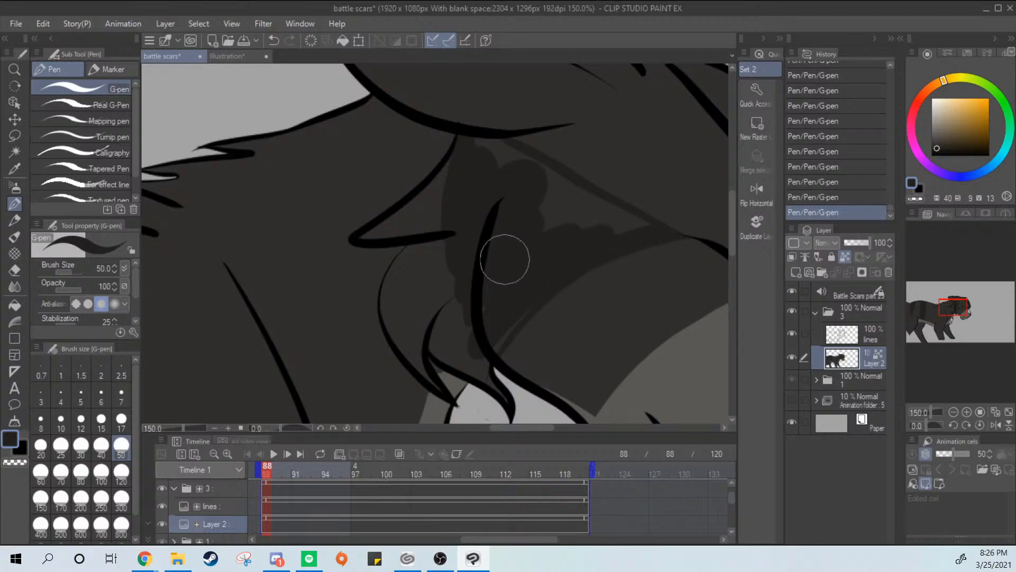
mouse_move(644, 227)
left_mouse_down()
mouse_move(596, 229)
mouse_move(528, 185)
left_mouse_up()
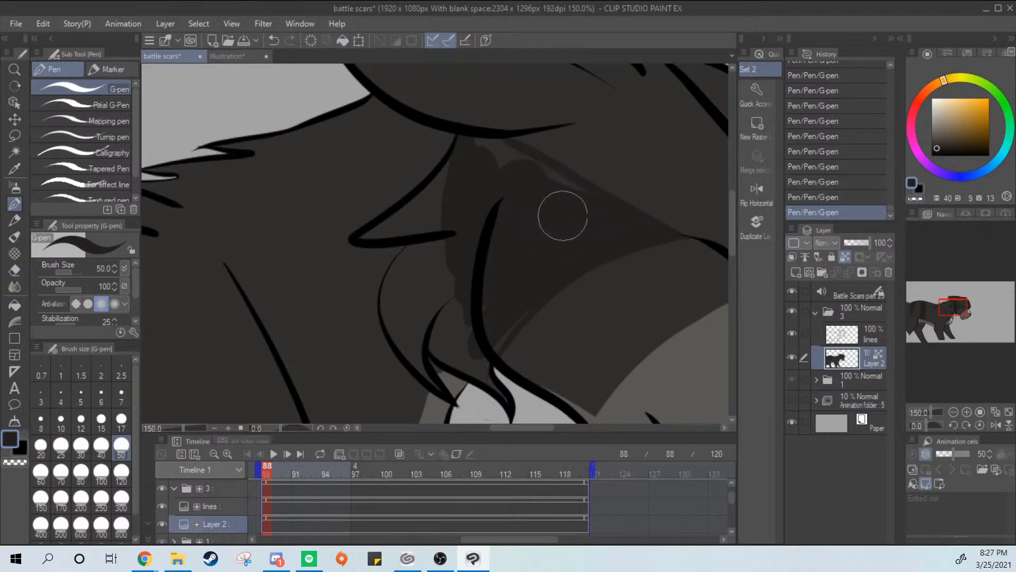
mouse_move(577, 214)
left_mouse_down()
mouse_move(536, 193)
mouse_move(571, 192)
mouse_move(527, 181)
mouse_move(526, 163)
mouse_move(480, 160)
left_mouse_up()
mouse_move(412, 212)
left_mouse_down()
mouse_move(358, 239)
mouse_move(465, 150)
mouse_move(421, 209)
mouse_move(350, 241)
mouse_move(472, 212)
mouse_move(411, 226)
mouse_move(418, 212)
mouse_move(472, 200)
left_mouse_up()
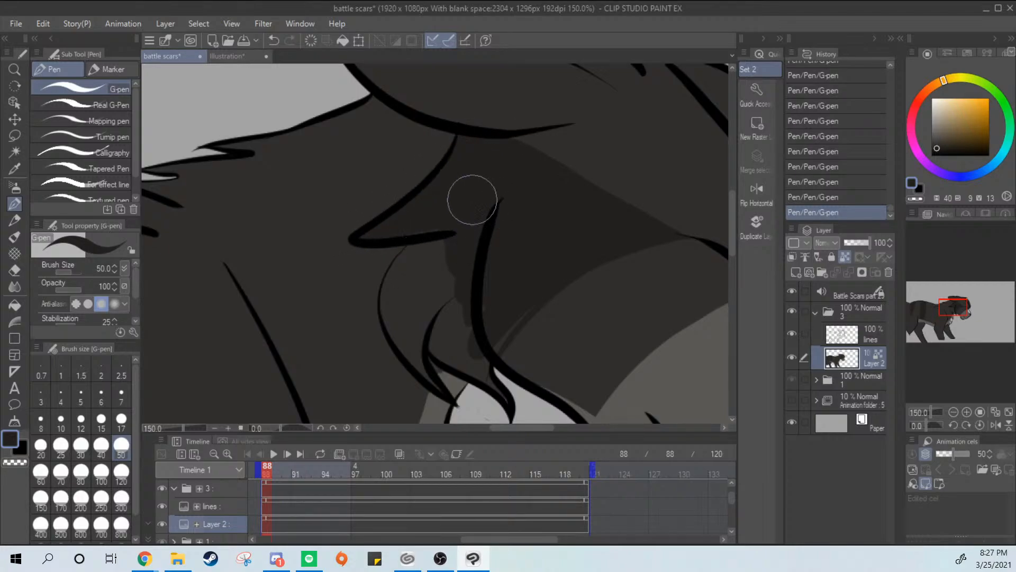
Extend the dark face marking down over the cheek fur tufts and paint it solid up to the line art
mouse_move(418, 244)
left_mouse_down()
mouse_move(401, 305)
mouse_move(422, 316)
mouse_move(402, 314)
mouse_move(460, 270)
mouse_move(420, 329)
mouse_move(489, 275)
mouse_move(498, 319)
mouse_move(486, 294)
mouse_move(490, 355)
mouse_move(540, 285)
mouse_move(519, 306)
left_mouse_up()
mouse_move(460, 295)
left_mouse_down()
mouse_move(469, 335)
mouse_move(465, 300)
mouse_move(454, 352)
mouse_move(447, 326)
mouse_move(481, 342)
mouse_move(466, 296)
mouse_move(463, 355)
left_mouse_up()
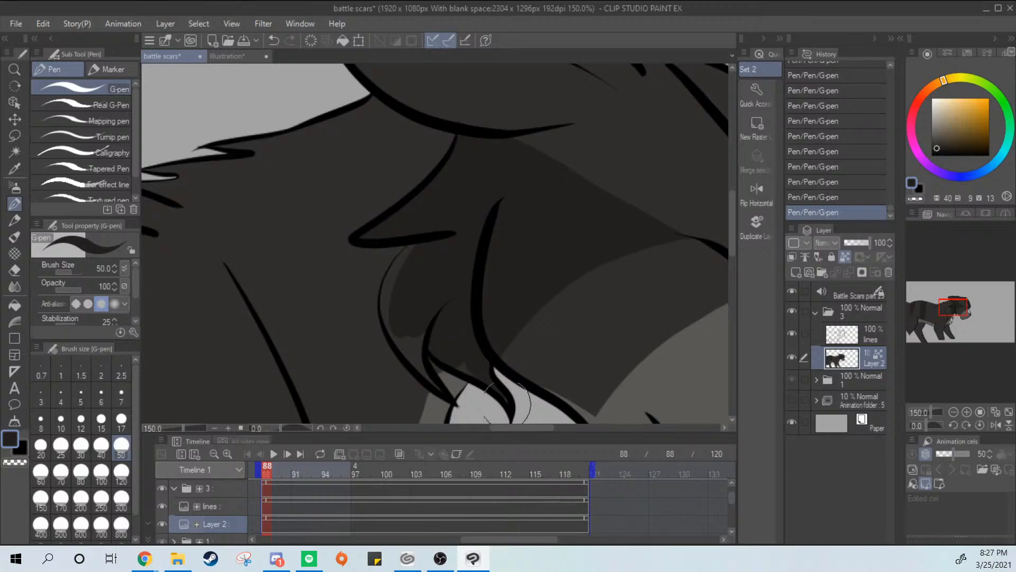
mouse_move(508, 403)
left_mouse_down()
mouse_move(465, 381)
mouse_move(483, 399)
mouse_move(484, 364)
mouse_move(404, 307)
mouse_move(438, 236)
mouse_move(404, 284)
mouse_move(441, 244)
left_mouse_up()
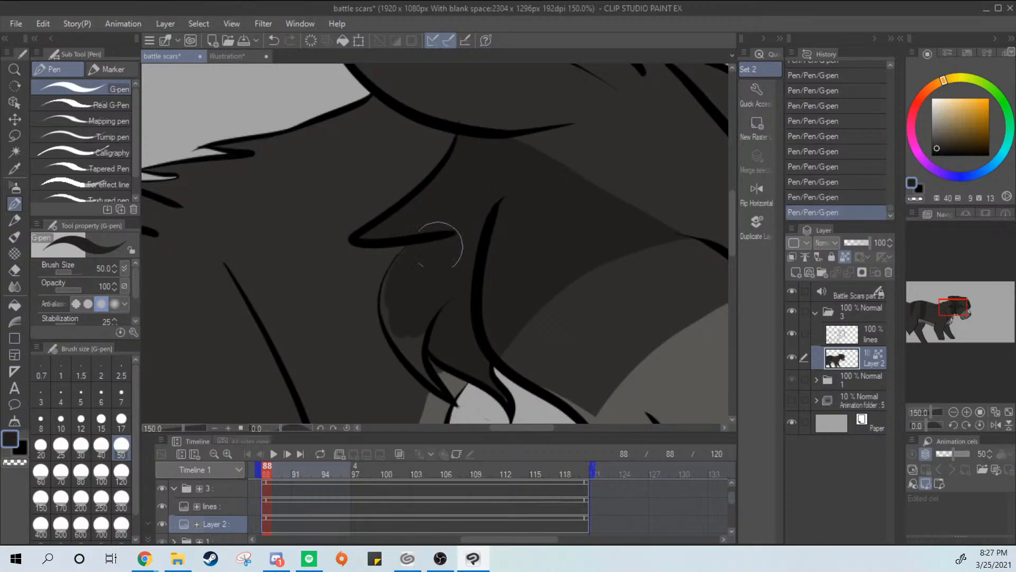
key("ctrl+z")
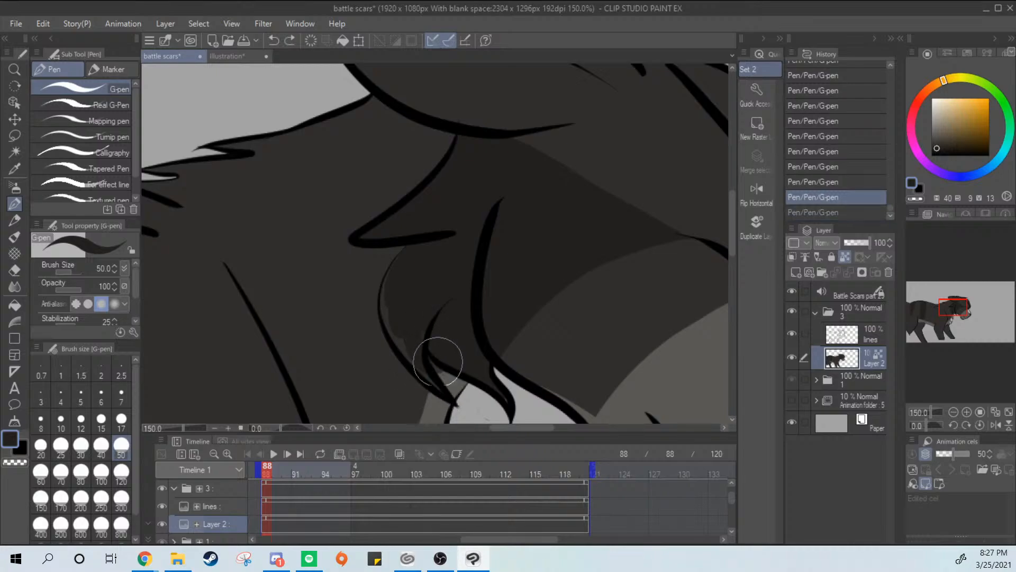
key("ctrl+z")
key("ctrl+y")
key("ctrl+y")
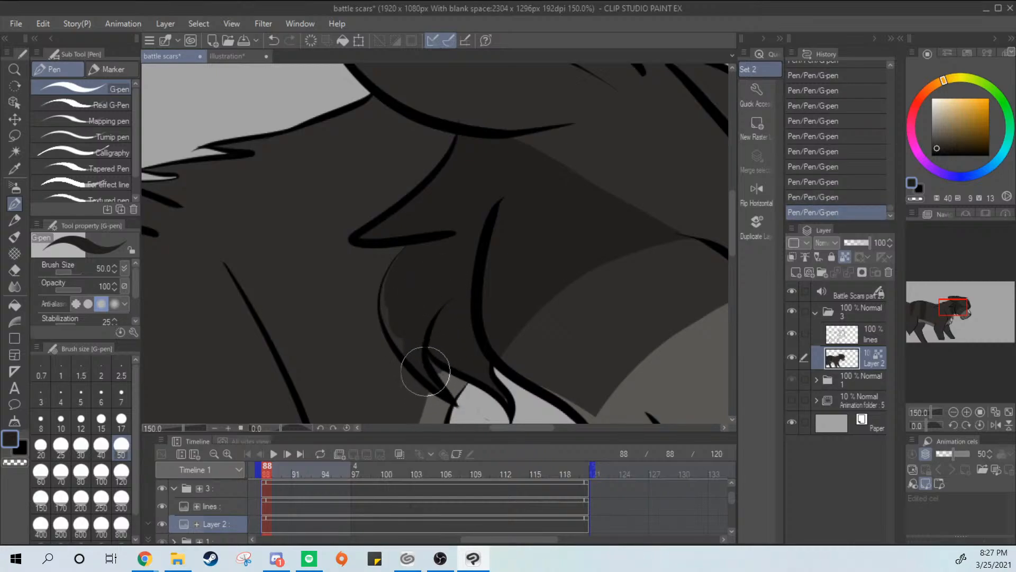
mouse_move(393, 283)
left_mouse_down()
mouse_move(388, 304)
mouse_move(410, 351)
left_mouse_up()
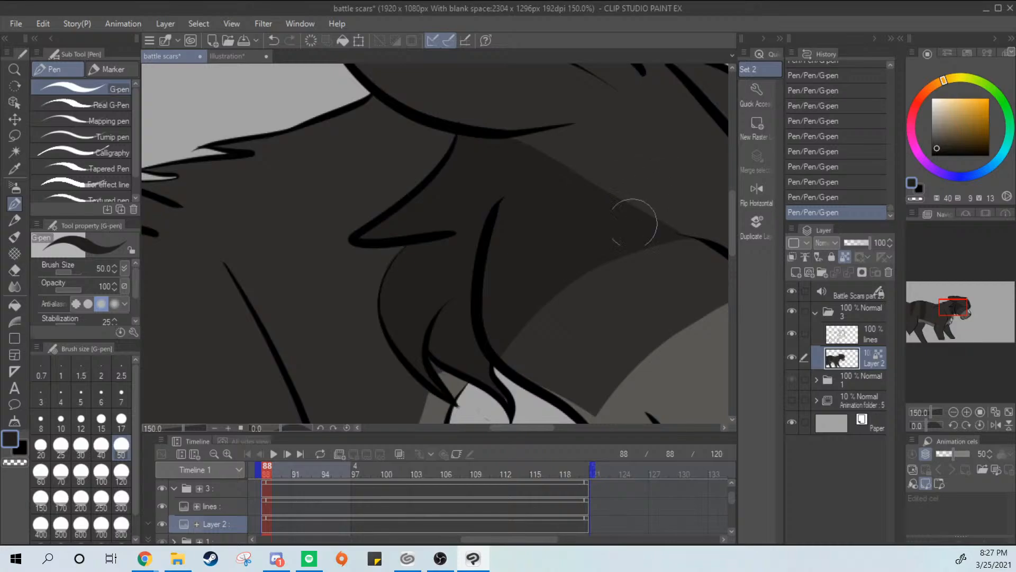
scroll(657, 197, "down", 2)
left_click_drag(657, 136, 595, 163)
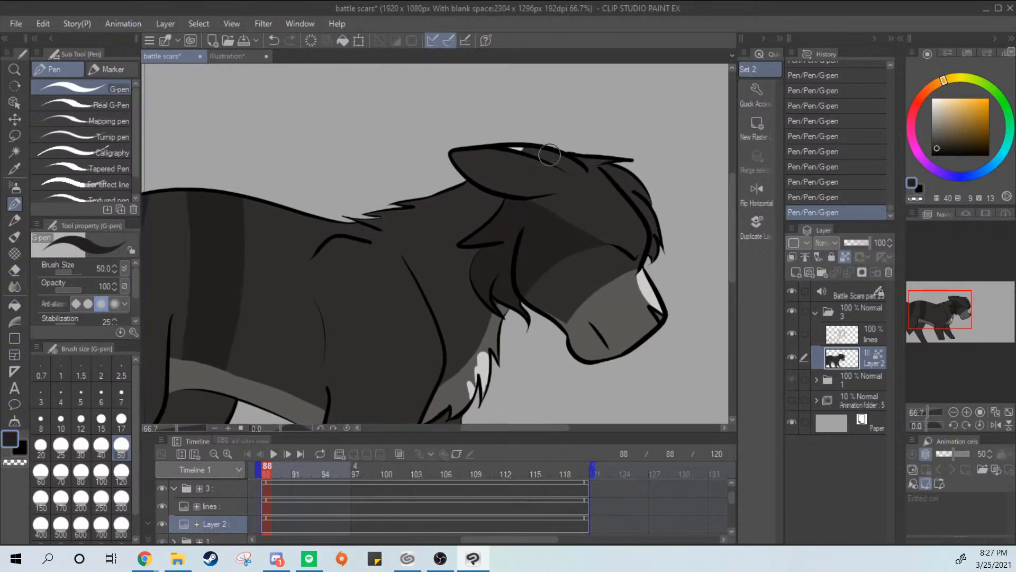
Check the face markings on the reference cat and compare the nose tip with and without the last pen stroke
left_click(240, 57)
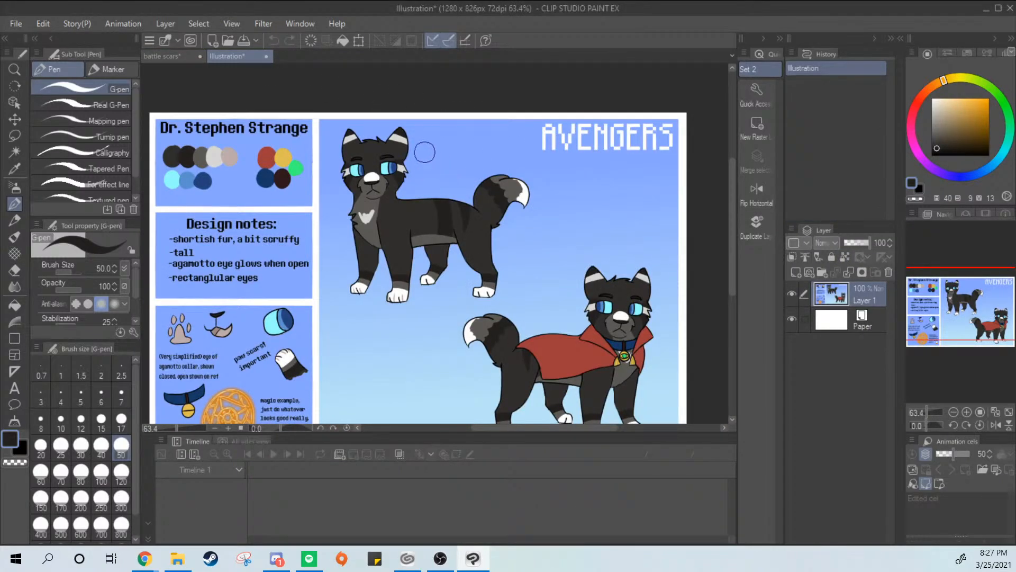
left_click(164, 57)
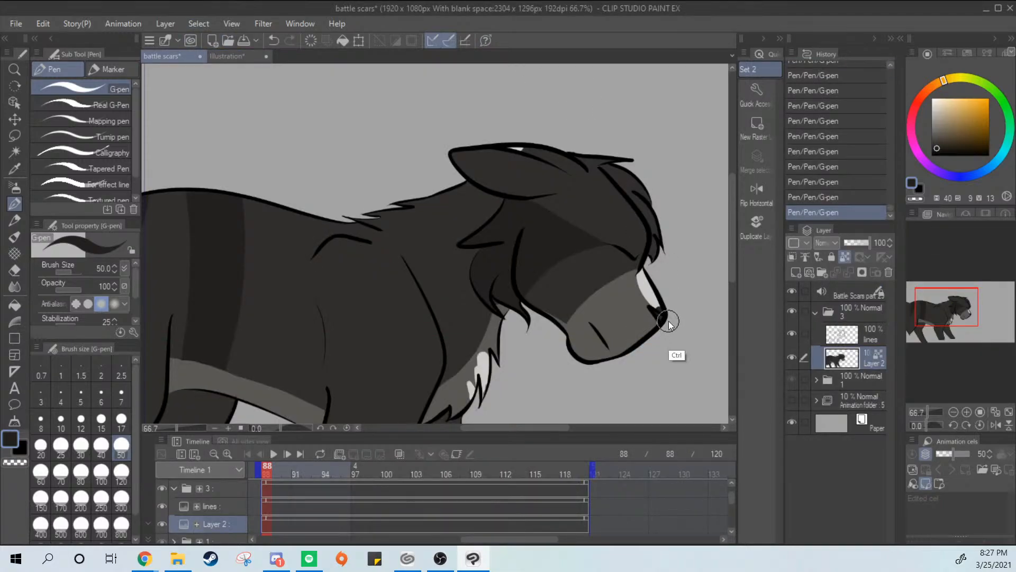
key("ctrl+z")
key("ctrl+y")
key("ctrl+z")
key("ctrl+y")
key("ctrl+z")
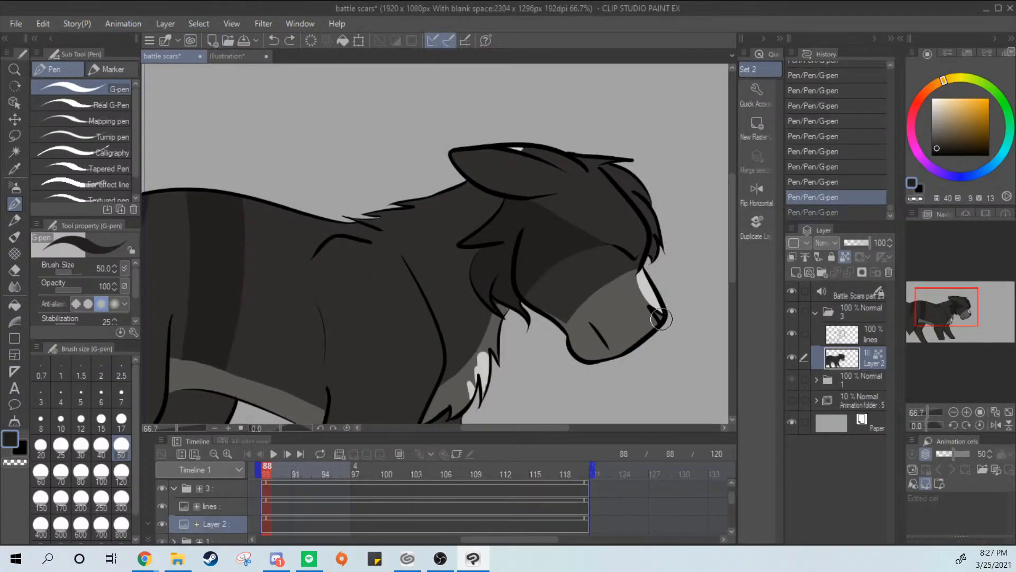
key("ctrl+y")
key("ctrl+z")
key("ctrl+y")
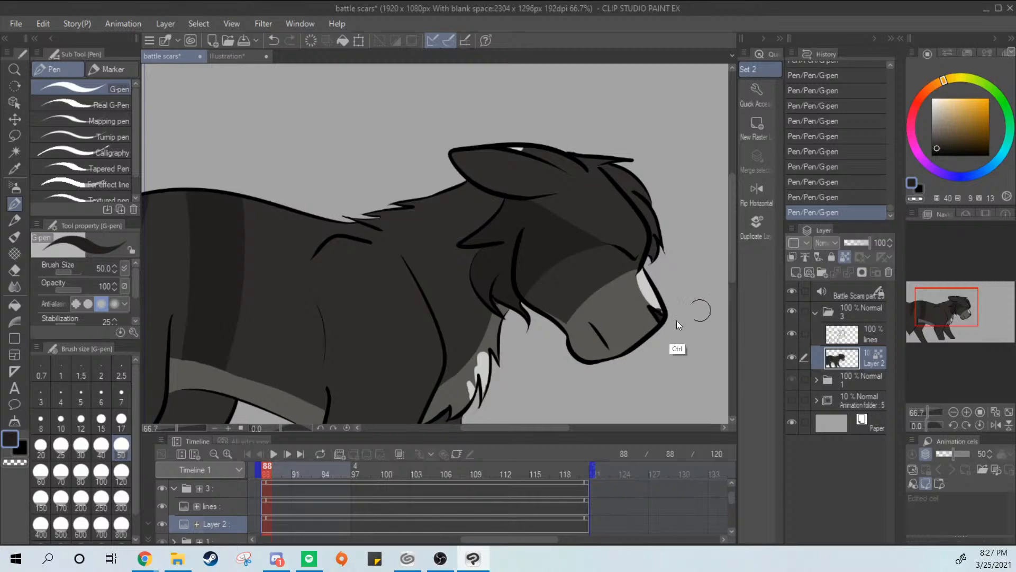
key("ctrl+z")
scroll(675, 344, "up", 5)
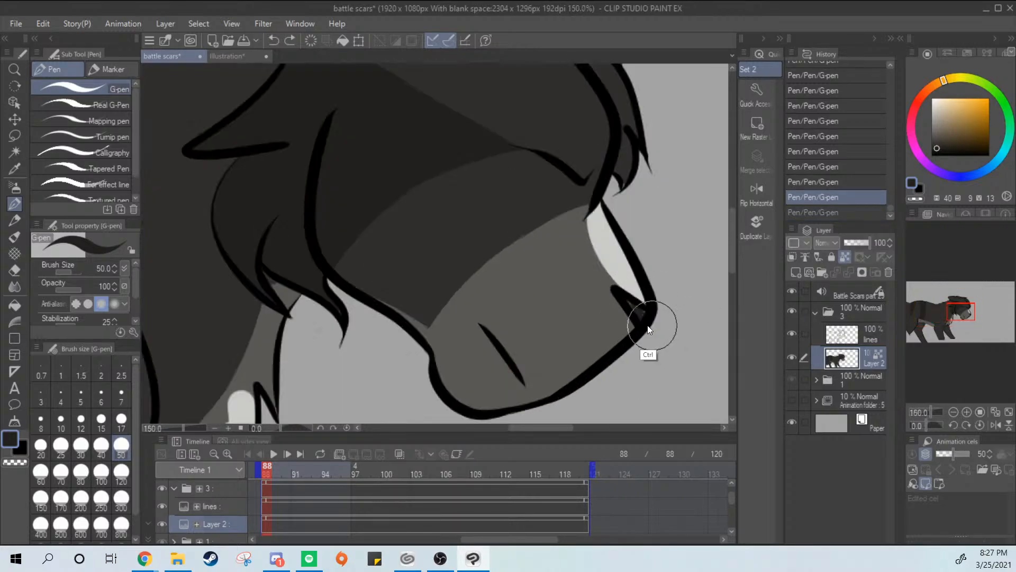
key("ctrl+y")
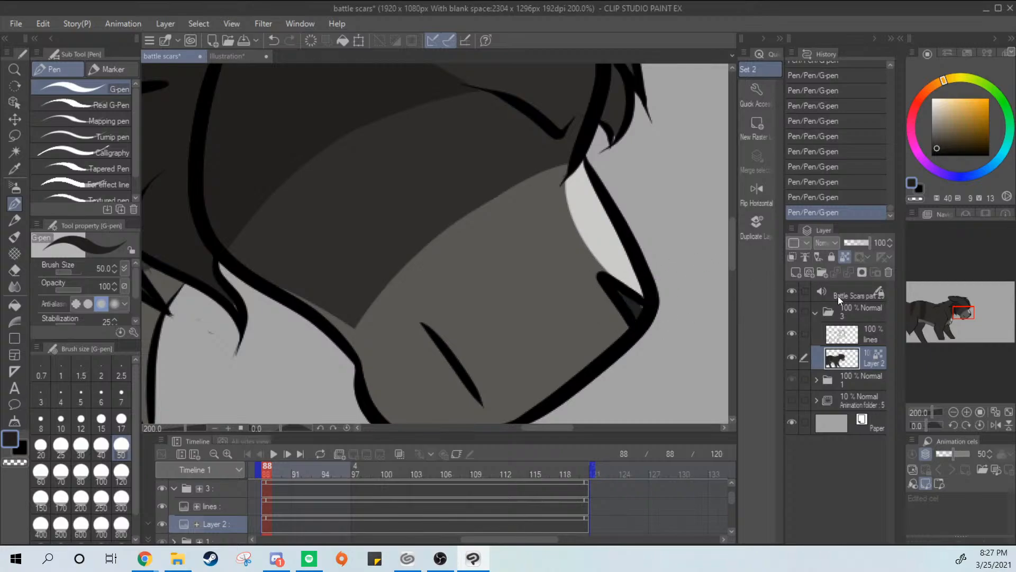
Unlock the coloring layer's transparent pixels, touch up the nose tip in the dark marking color, and lock the transparent pixels again
left_click(845, 259)
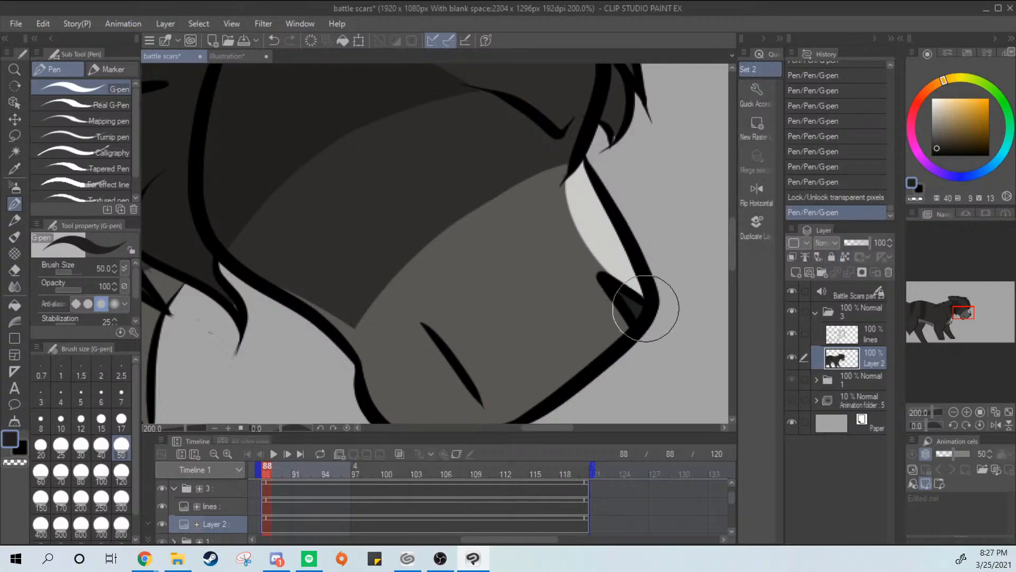
left_click(846, 259)
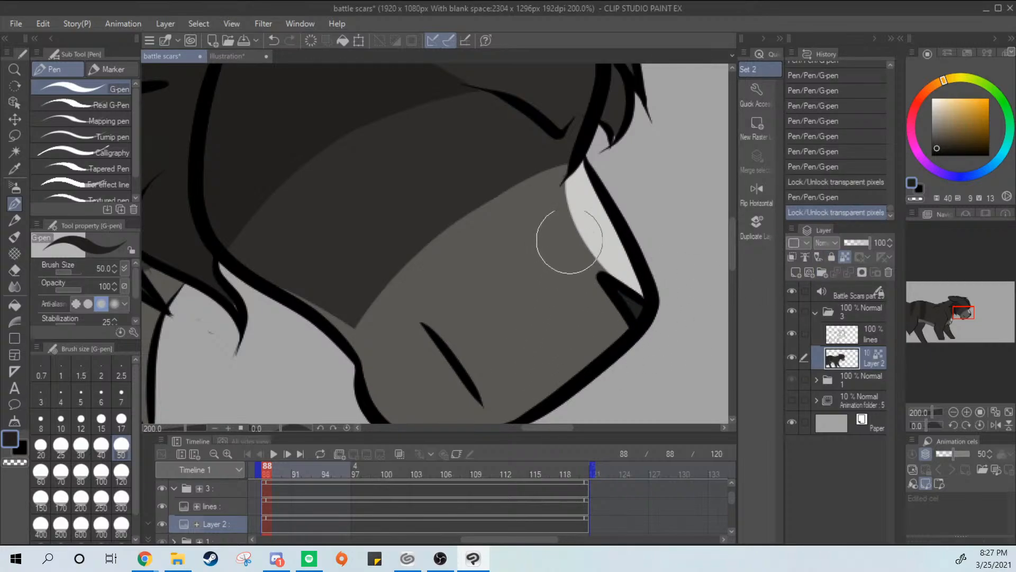
scroll(572, 284, "down", 4)
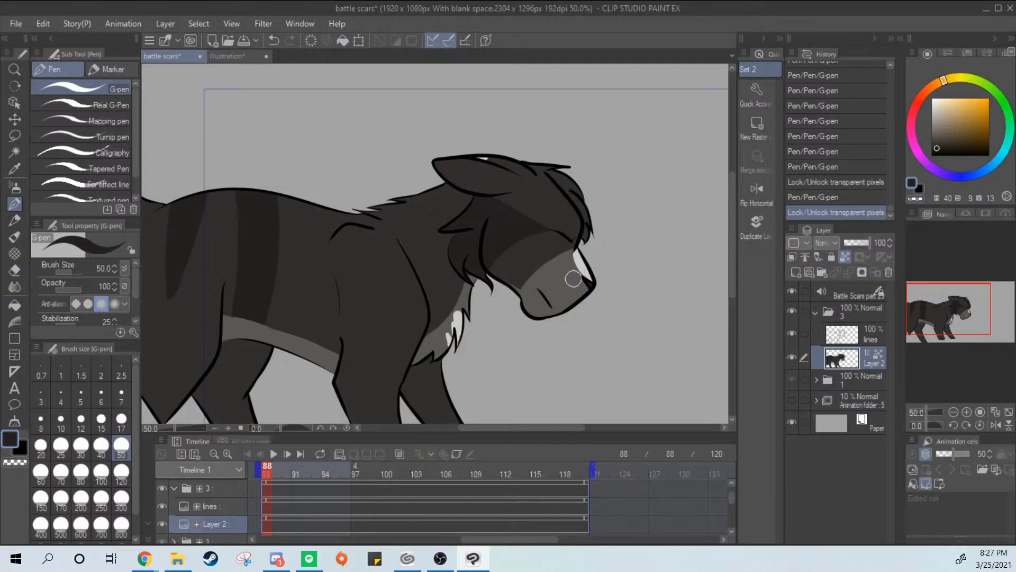
Sample the off-white fur color from the reference cat and return to the battle scars animation with the G-pen
mouse_move(572, 283)
left_mouse_down()
mouse_move(688, 249)
mouse_move(608, 243)
mouse_move(639, 237)
left_mouse_up()
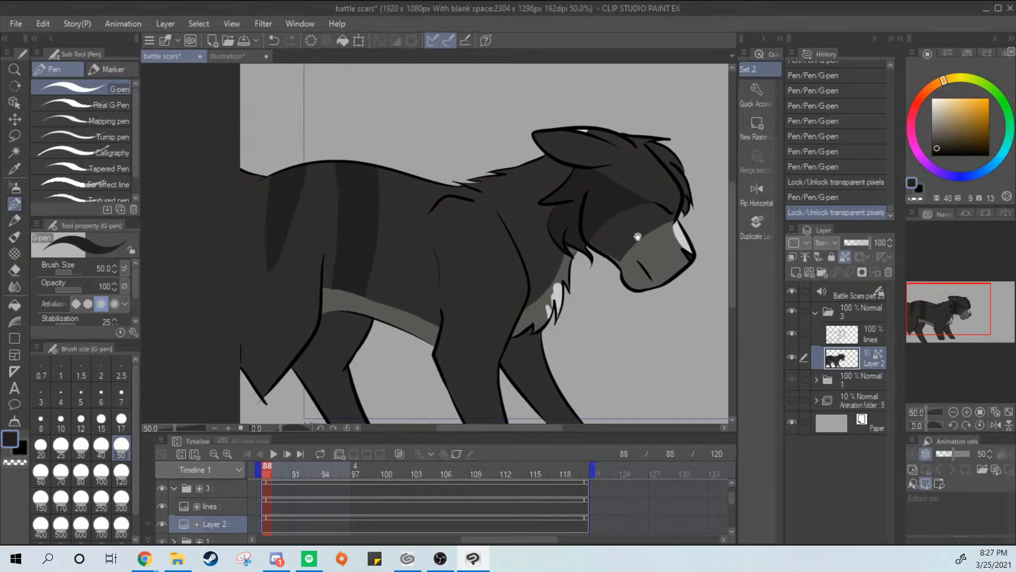
left_click(244, 57)
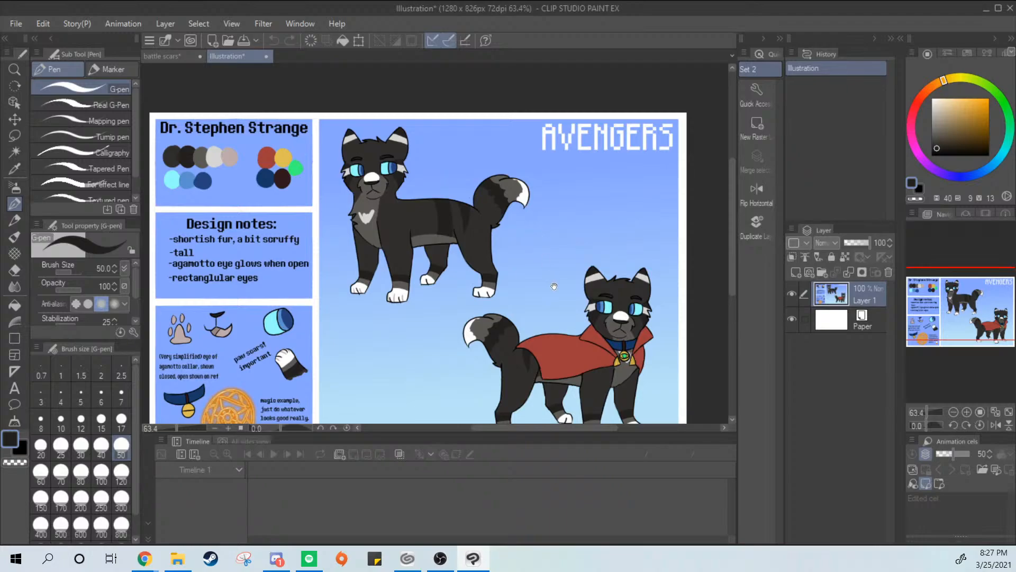
left_click_drag(562, 295, 586, 278)
key("i")
left_click(433, 139)
left_click(433, 144)
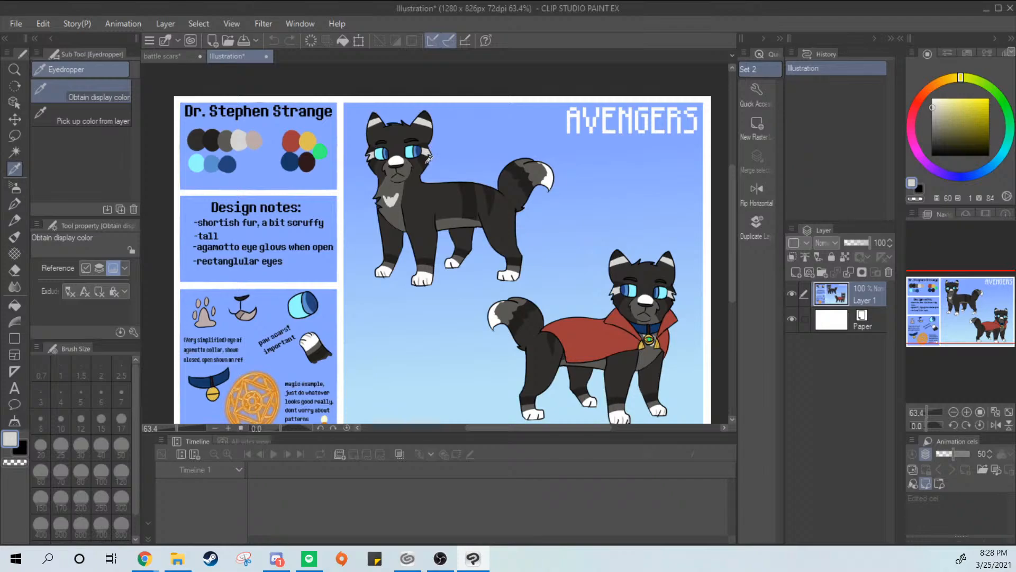
key("p")
left_click(202, 57)
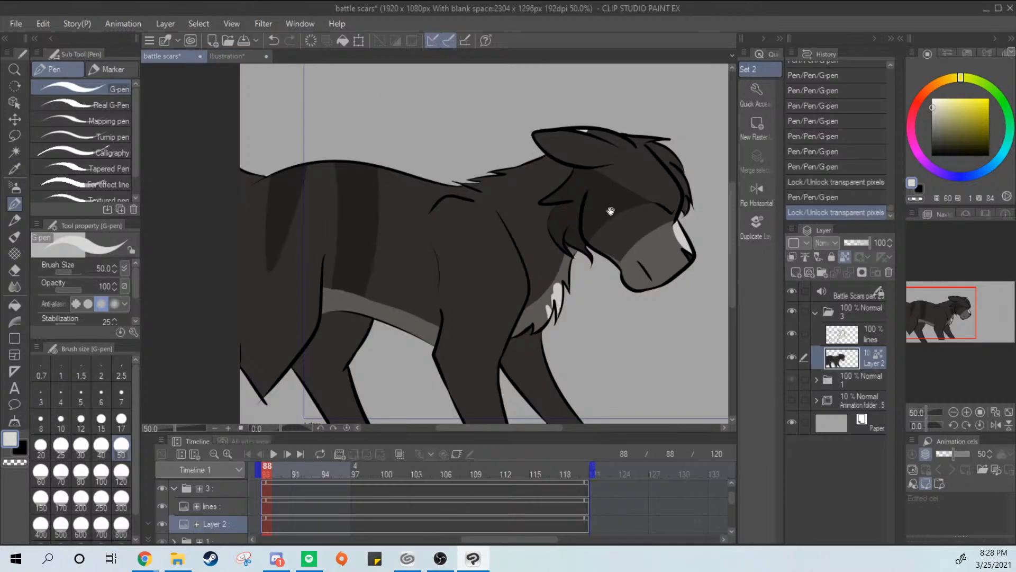
scroll(611, 211, "up", 5)
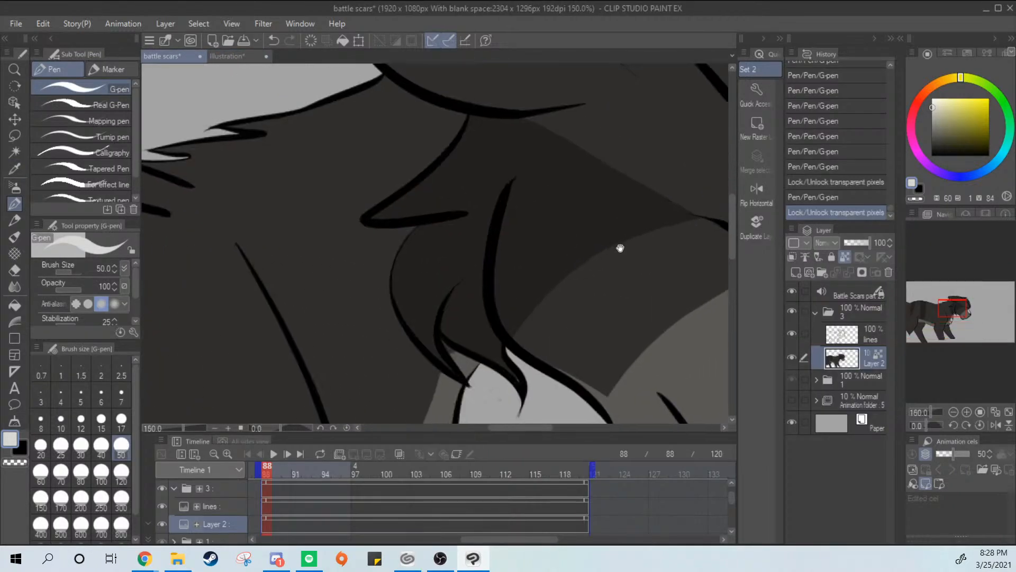
mouse_move(621, 248)
left_mouse_down()
mouse_move(547, 275)
mouse_move(596, 236)
mouse_move(409, 235)
mouse_move(601, 243)
mouse_move(455, 229)
left_mouse_up()
key("ctrl+z")
key("ctrl+z")
key("ctrl+z")
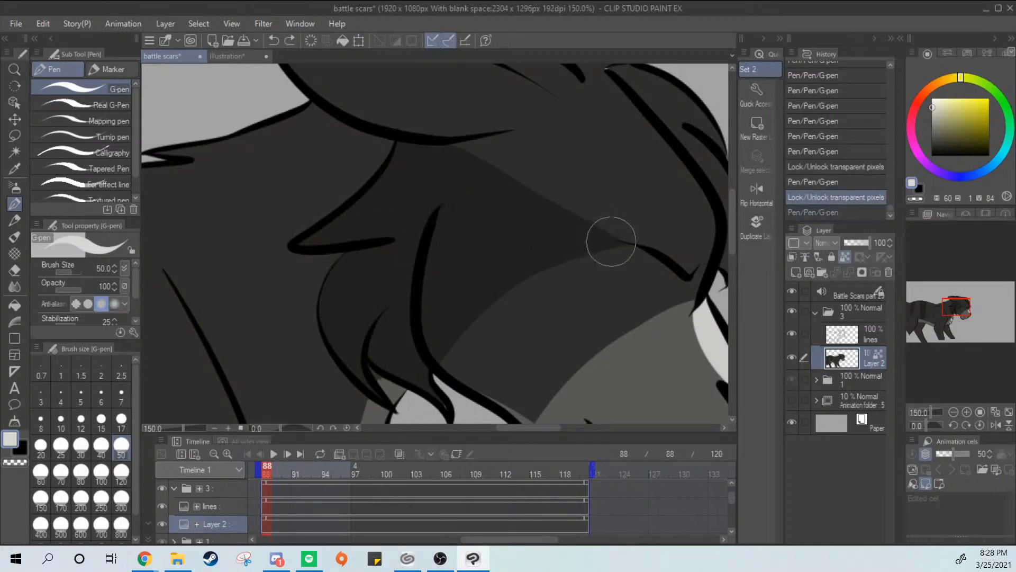
mouse_move(611, 241)
left_mouse_down()
mouse_move(503, 229)
mouse_move(403, 240)
left_mouse_up()
key("p")
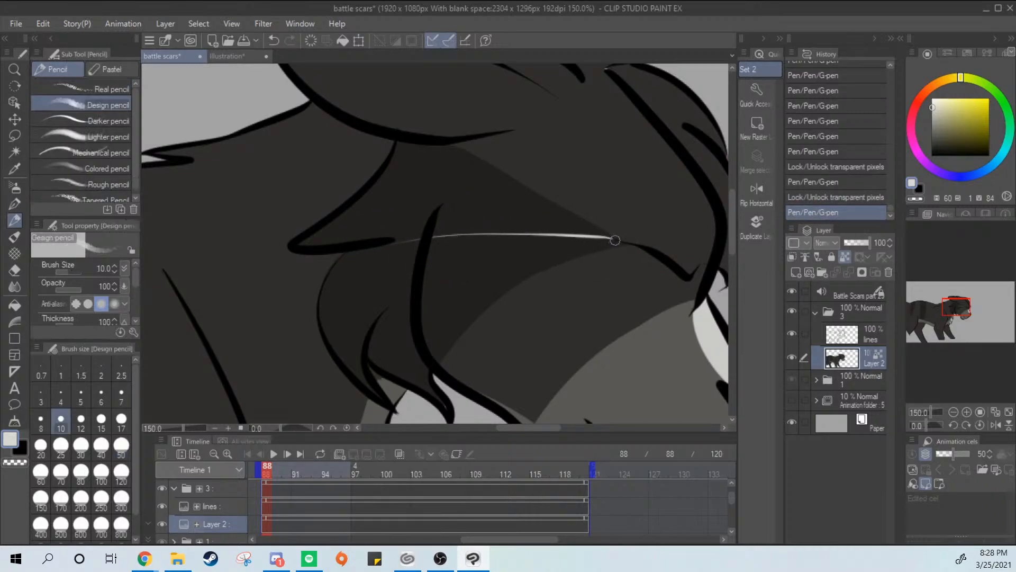
left_click(614, 239)
key("ctrl+z")
key("ctrl+z")
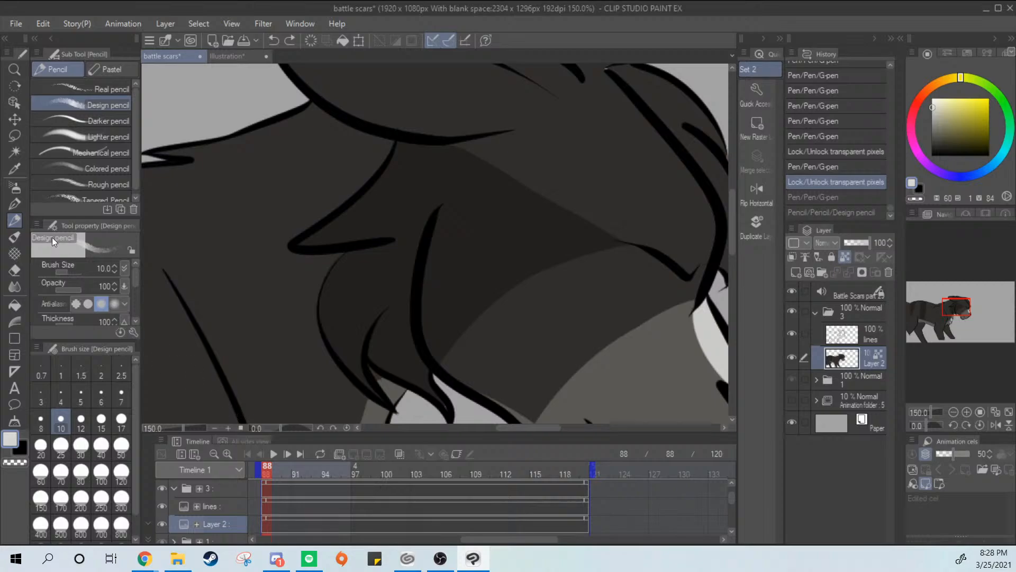
Outline the off-white face marking with two tapered G-pen strokes from the eye corner back across the cheek
key("p")
left_click_drag(613, 238, 363, 232)
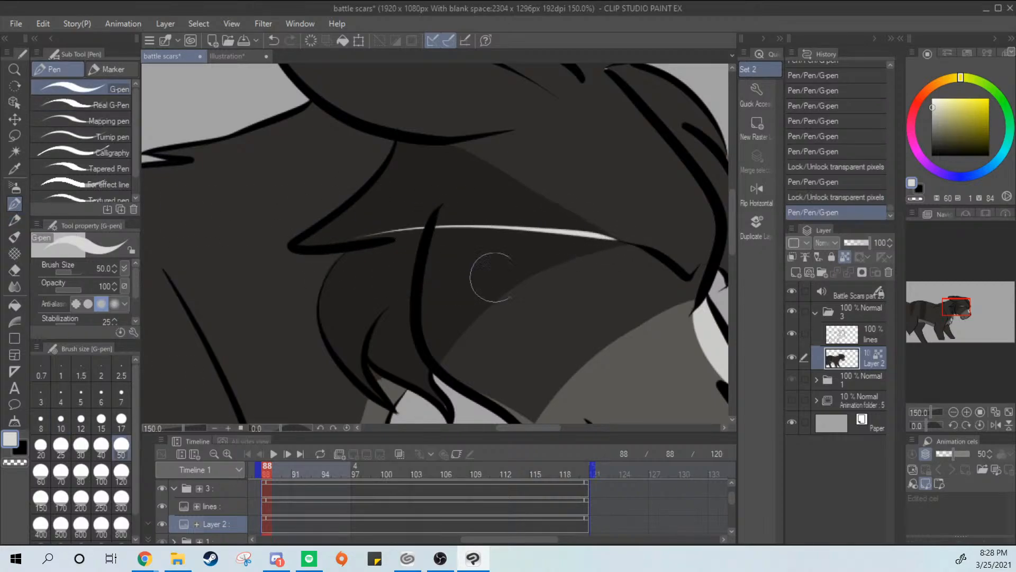
mouse_move(615, 242)
left_mouse_down()
mouse_move(442, 288)
mouse_move(397, 342)
mouse_move(567, 260)
mouse_move(382, 306)
left_mouse_up()
key("ctrl+z")
key("ctrl+z")
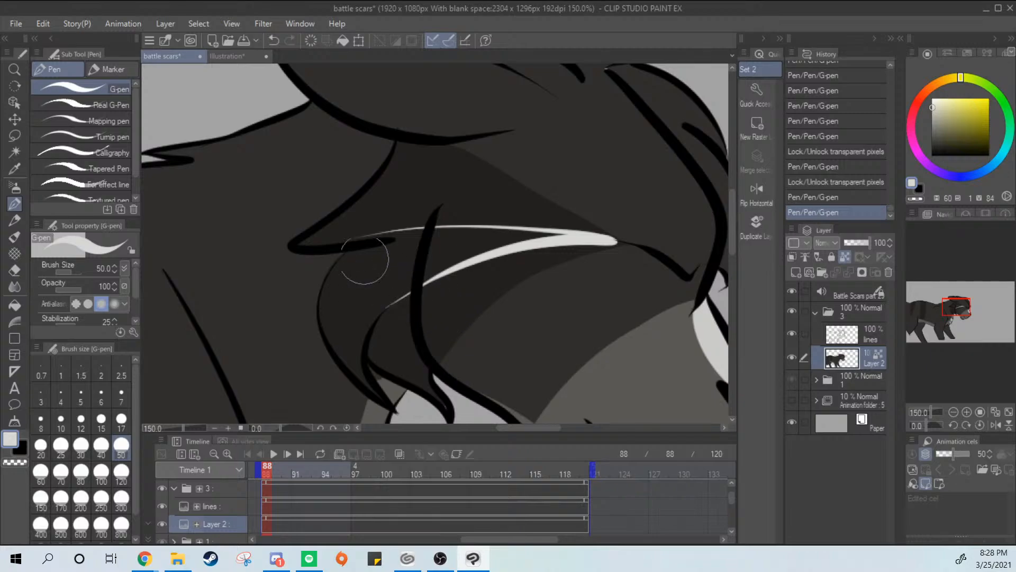
Try to start the off-white fill at the cheek tuft and between the two marking edges
left_click_drag(351, 240, 471, 232)
key("ctrl+z")
mouse_move(356, 242)
left_mouse_down()
mouse_move(493, 243)
mouse_move(389, 270)
left_mouse_up()
key("ctrl+z")
key("ctrl+z")
left_click_drag(542, 238, 405, 270)
Thicken the off-white streak behind the eye corner and paint the body of the cheek fur tuft off-white
key("ctrl+z")
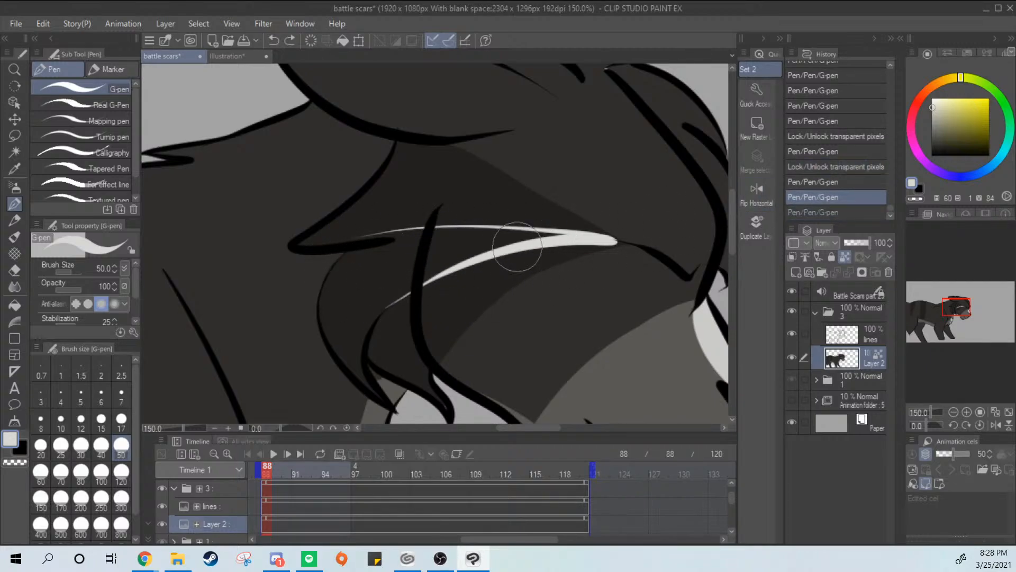
left_click_drag(584, 238, 404, 255)
key("ctrl+z")
mouse_move(351, 351)
left_mouse_down()
mouse_move(408, 300)
mouse_move(358, 352)
mouse_move(416, 270)
left_mouse_up()
mouse_move(356, 304)
left_mouse_down()
mouse_move(360, 288)
mouse_move(423, 259)
left_mouse_up()
mouse_move(397, 246)
left_mouse_down()
mouse_move(526, 231)
mouse_move(431, 275)
left_mouse_up()
key("ctrl+z")
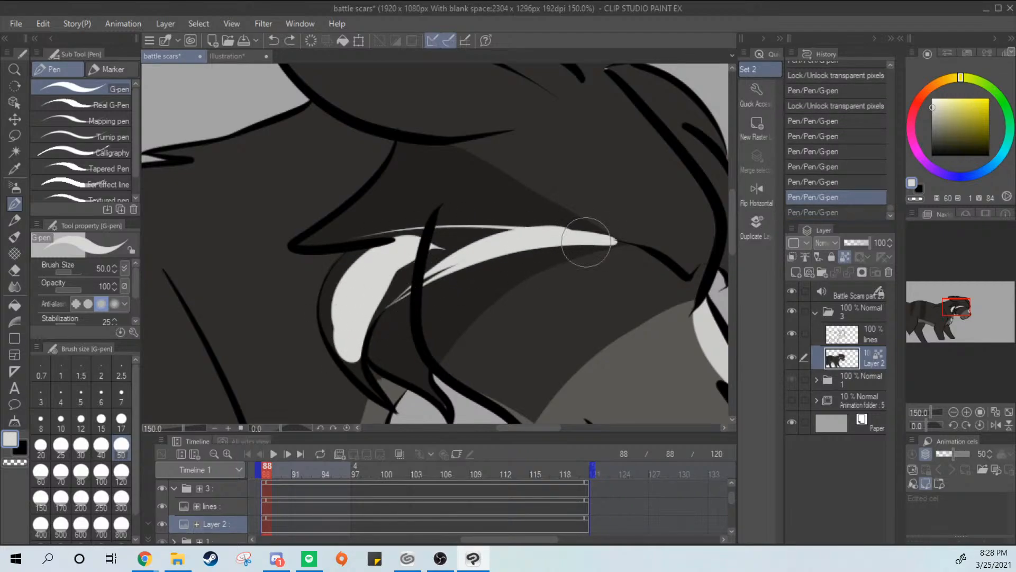
Join the off-white eye streak to the painted cheek tuft across the cheek line
scroll(583, 246, "up", 1)
left_click_drag(517, 255, 605, 223)
left_click_drag(361, 283, 514, 225)
left_click_drag(396, 324, 489, 228)
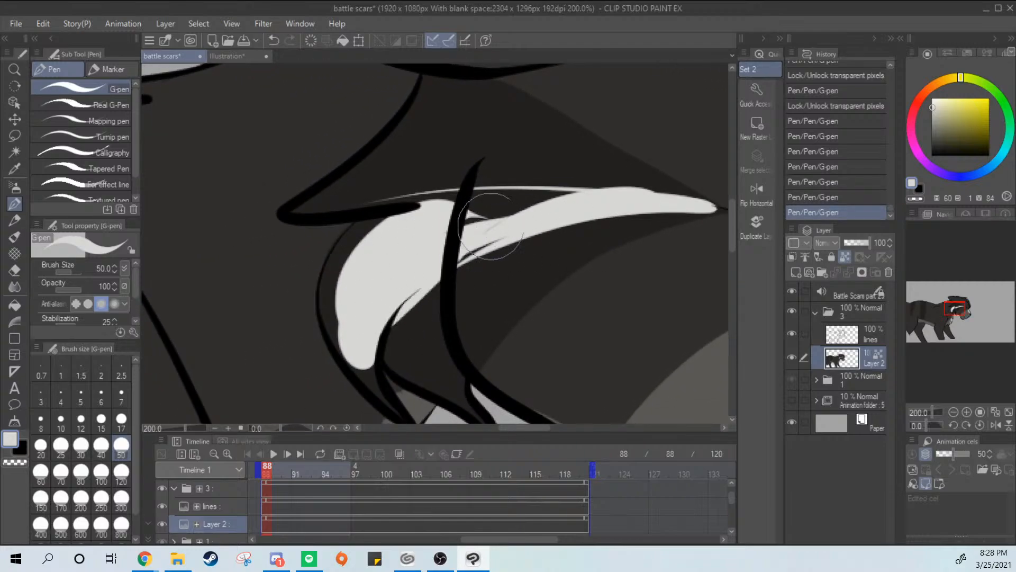
Rework the lower edge of the off-white marking and extend it down into the pointed tip of the cheek tuft
key("ctrl+z")
key("ctrl+z")
mouse_move(378, 329)
left_mouse_down()
mouse_move(444, 267)
mouse_move(535, 243)
mouse_move(406, 276)
left_mouse_up()
key("ctrl+z")
mouse_move(523, 222)
left_mouse_down()
mouse_move(449, 271)
mouse_move(442, 256)
mouse_move(377, 340)
mouse_move(376, 366)
mouse_move(431, 264)
mouse_move(390, 296)
left_mouse_up()
key("ctrl+z")
left_click_drag(362, 341, 409, 412)
left_click_drag(458, 344, 479, 272)
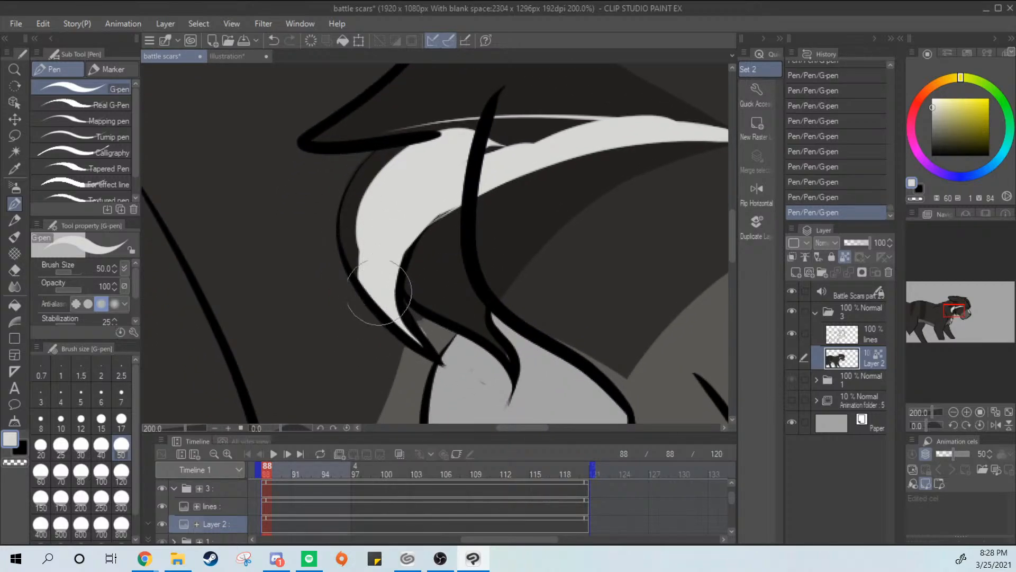
Paint the off-white marking solid up to its upper edge and out to the cheek tuft's line art
mouse_move(386, 259)
left_mouse_down()
mouse_move(351, 277)
mouse_move(401, 194)
mouse_move(355, 228)
mouse_move(367, 229)
left_mouse_up()
key("ctrl+z")
mouse_move(388, 181)
left_mouse_down()
mouse_move(393, 217)
mouse_move(397, 253)
mouse_move(400, 227)
mouse_move(362, 263)
mouse_move(478, 198)
left_mouse_up()
key("ctrl+z")
key("ctrl+z")
key("ctrl+z")
left_click_drag(428, 222, 550, 208)
mouse_move(487, 221)
left_mouse_down()
mouse_move(601, 207)
mouse_move(576, 198)
mouse_move(510, 218)
left_mouse_up()
mouse_move(401, 208)
left_mouse_down()
mouse_move(469, 203)
mouse_move(399, 208)
left_mouse_up()
mouse_move(415, 309)
left_mouse_down()
mouse_move(474, 272)
mouse_move(462, 284)
left_mouse_up()
key("ctrl+z")
left_click_drag(576, 221, 472, 227)
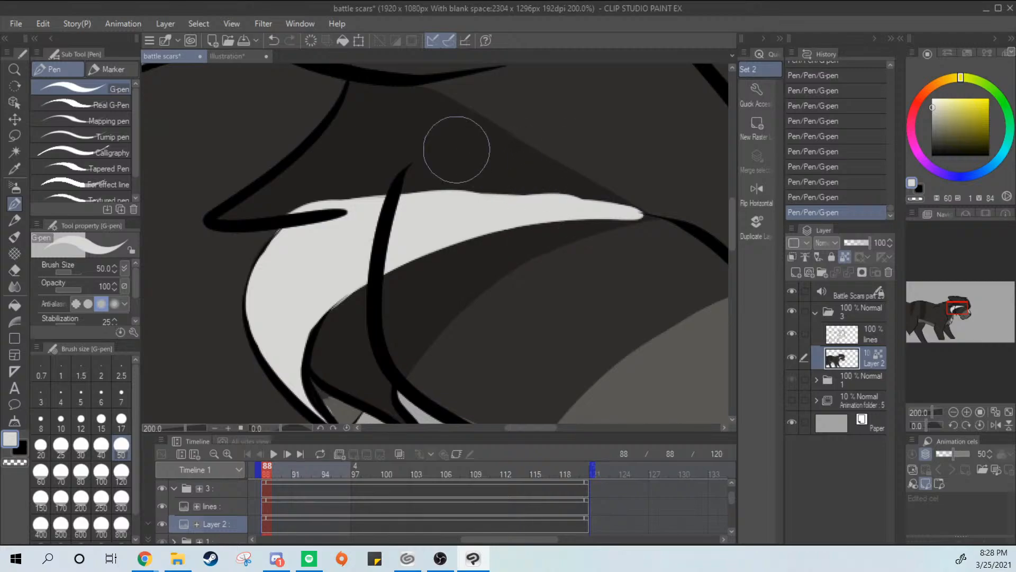
Sample the dark face marking color and trim the upper edge of the off-white marking into a smoother curve
key("i")
left_click(471, 159)
key("p")
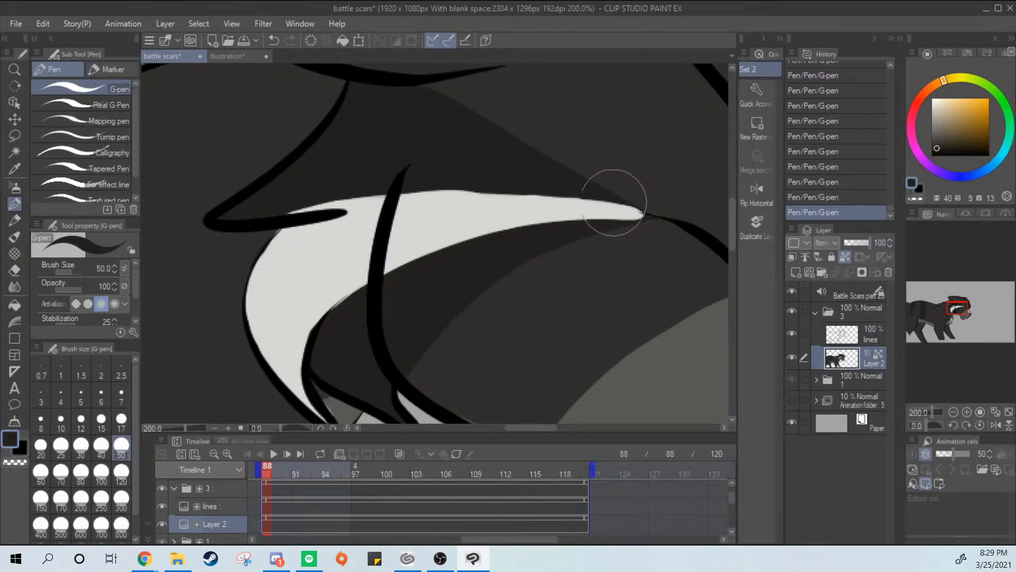
left_click_drag(613, 197, 494, 181)
key("ctrl+z")
left_click_drag(570, 190, 422, 186)
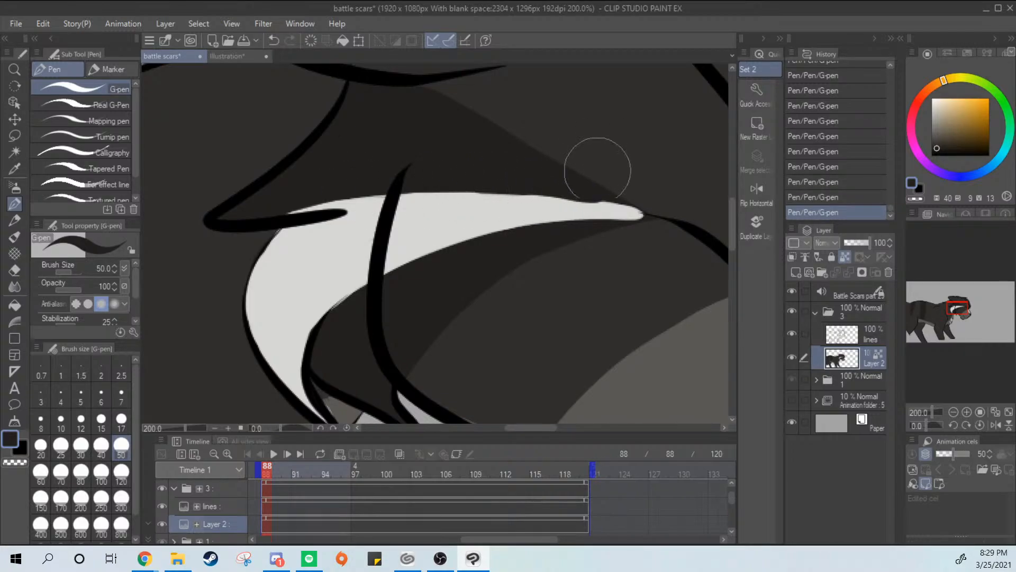
mouse_move(389, 197)
left_mouse_down()
mouse_move(307, 206)
mouse_move(424, 185)
left_mouse_up()
key("ctrl+z")
left_click_drag(589, 197, 620, 201)
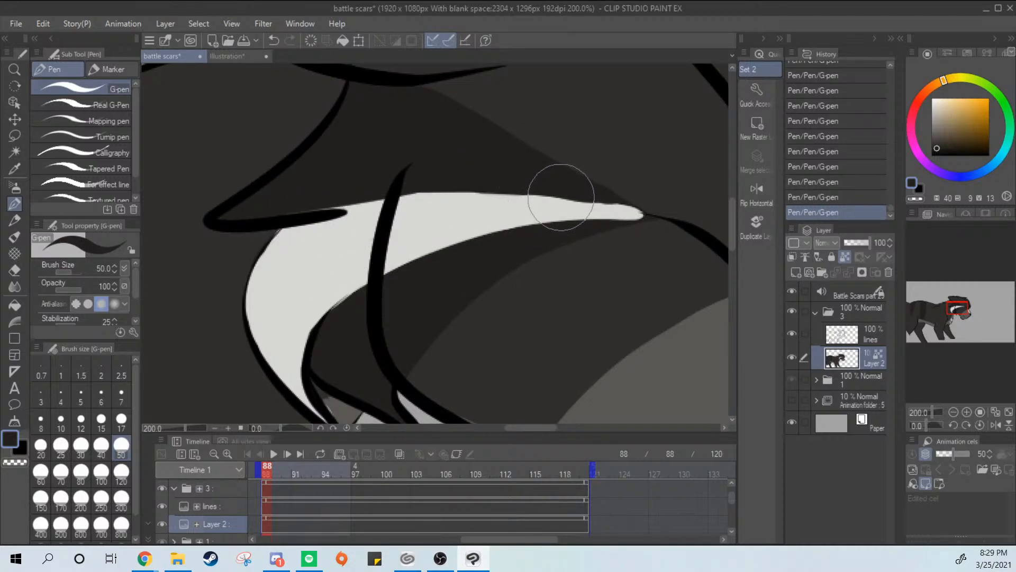
left_click(284, 565)
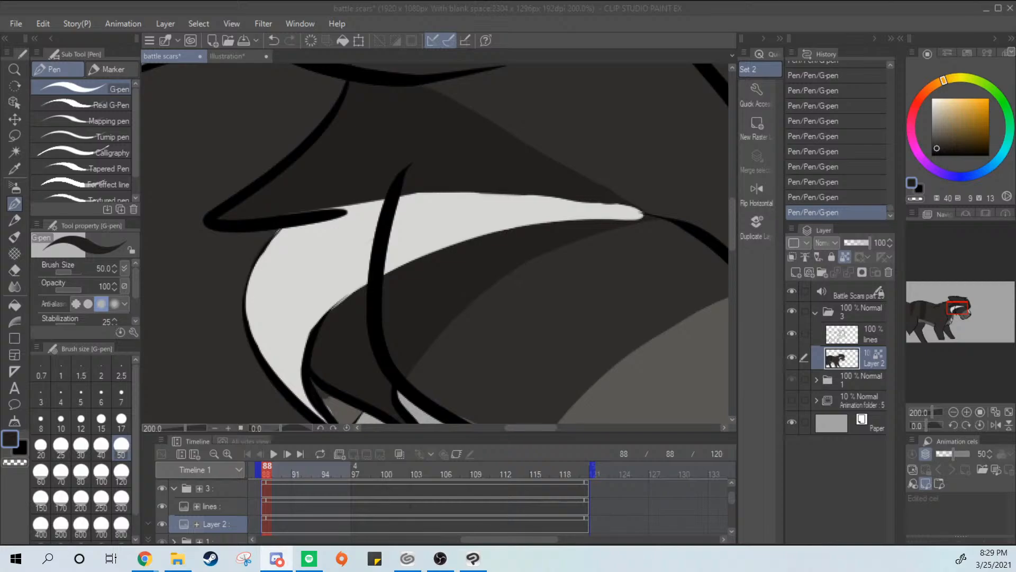
key("alt+Tab")
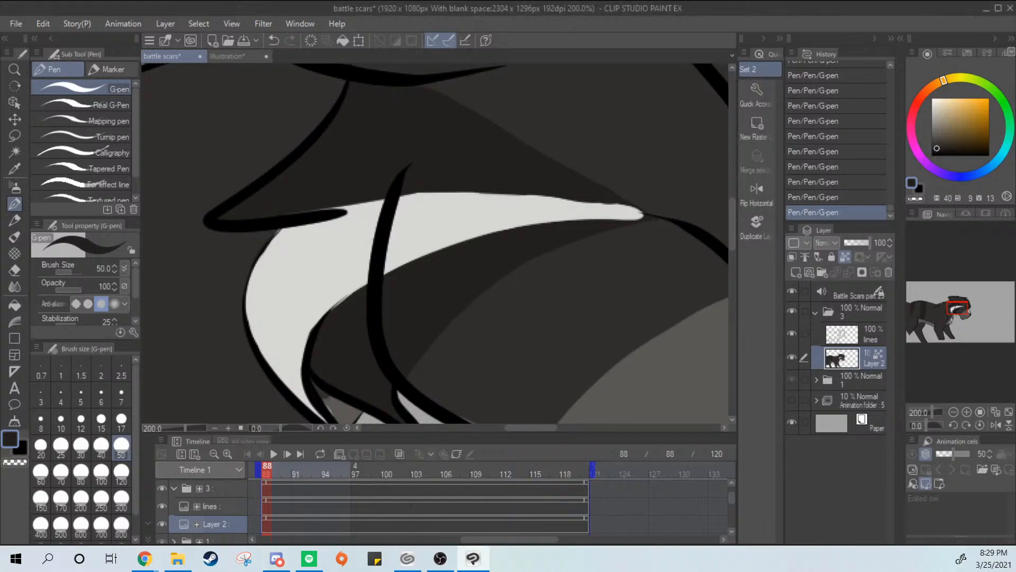
Compare the upper edge of the off-white marking with and without the latest dark trim strokes
key("ctrl+z")
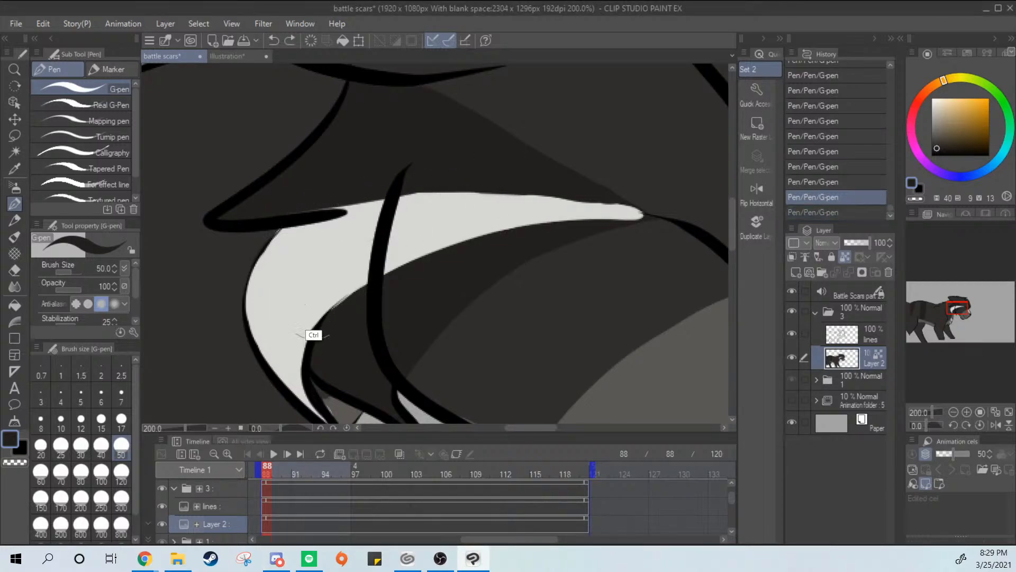
key("ctrl+y")
key("ctrl+z")
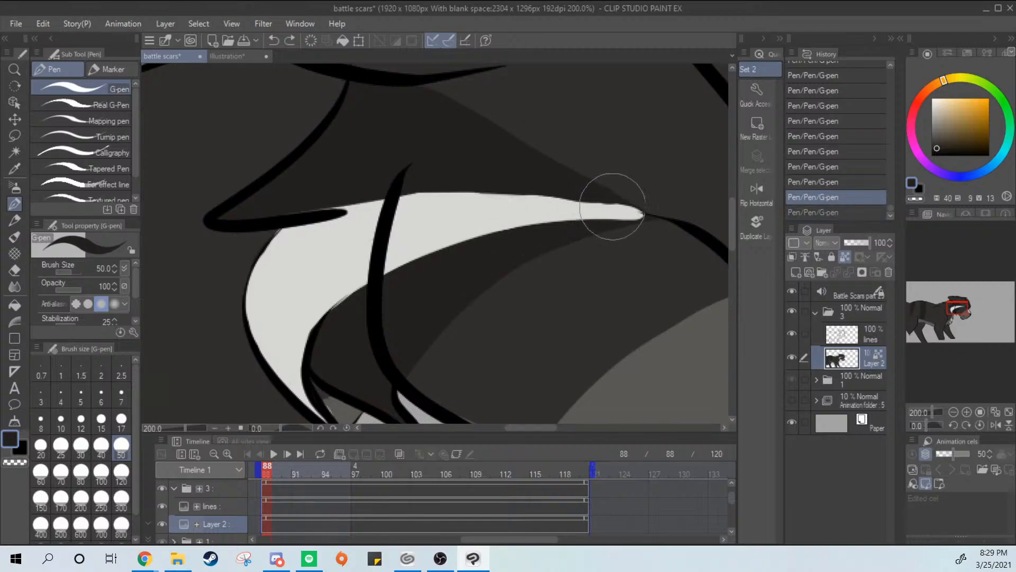
key("ctrl+y")
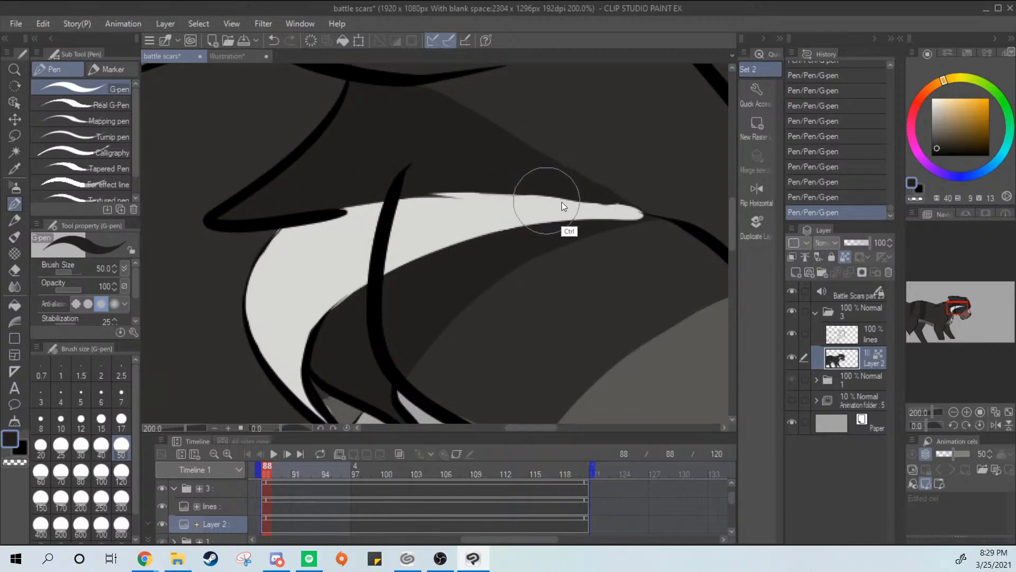
key("ctrl+z")
key("ctrl+y")
key("ctrl+z")
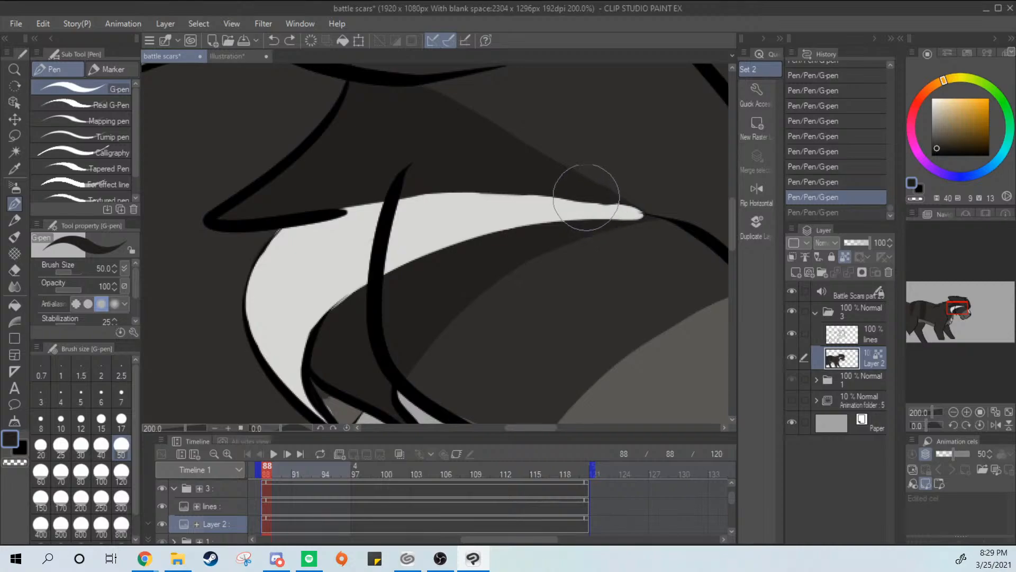
Refine the off-white marking's upper edge near the eye corner with dark G-pen strokes
left_click(592, 196, "alt")
mouse_move(597, 206)
left_mouse_down()
mouse_move(578, 215)
mouse_move(585, 210)
left_mouse_up()
scroll(586, 210, "down", 1)
scroll(573, 225, "up", 1)
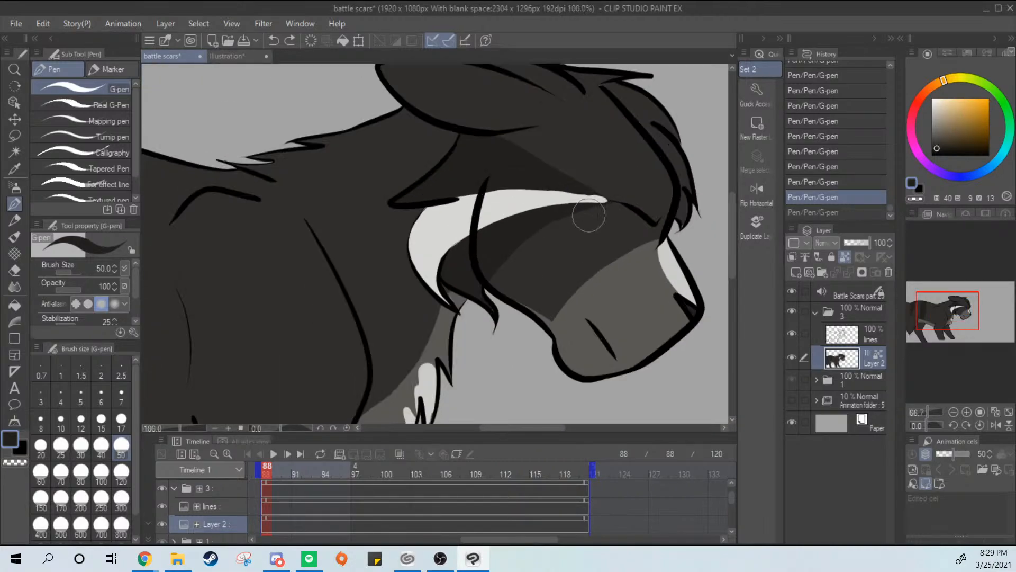
scroll(586, 214, "up", 2)
left_click_drag(614, 176, 424, 154)
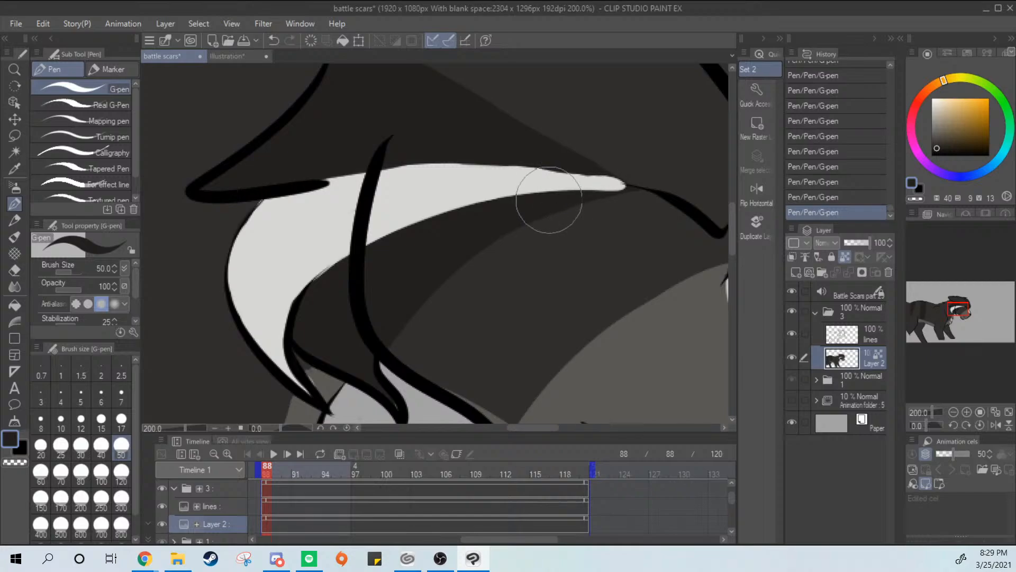
left_click_drag(548, 199, 563, 245)
scroll(603, 228, "up", 2)
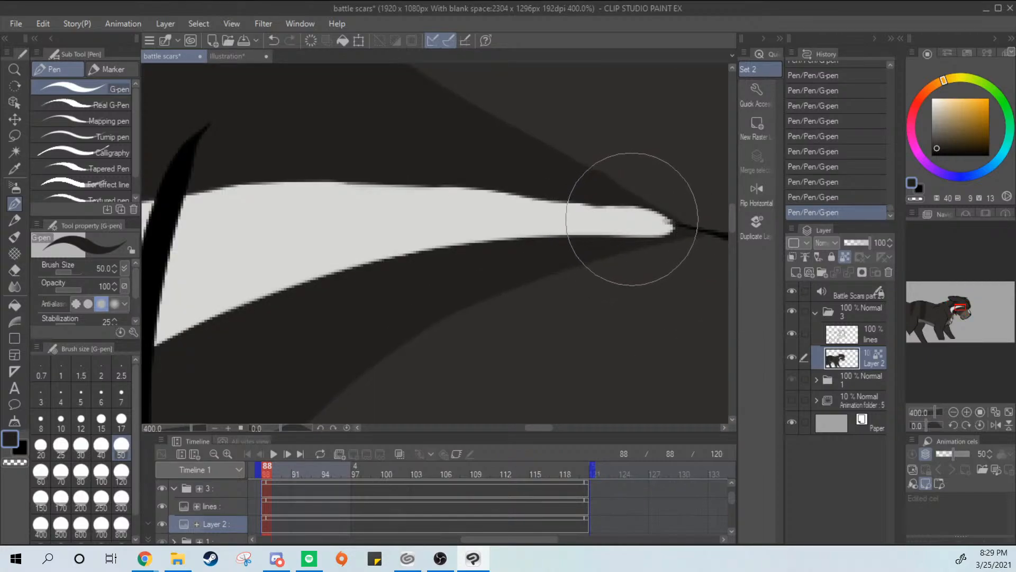
scroll(664, 208, "down", 6)
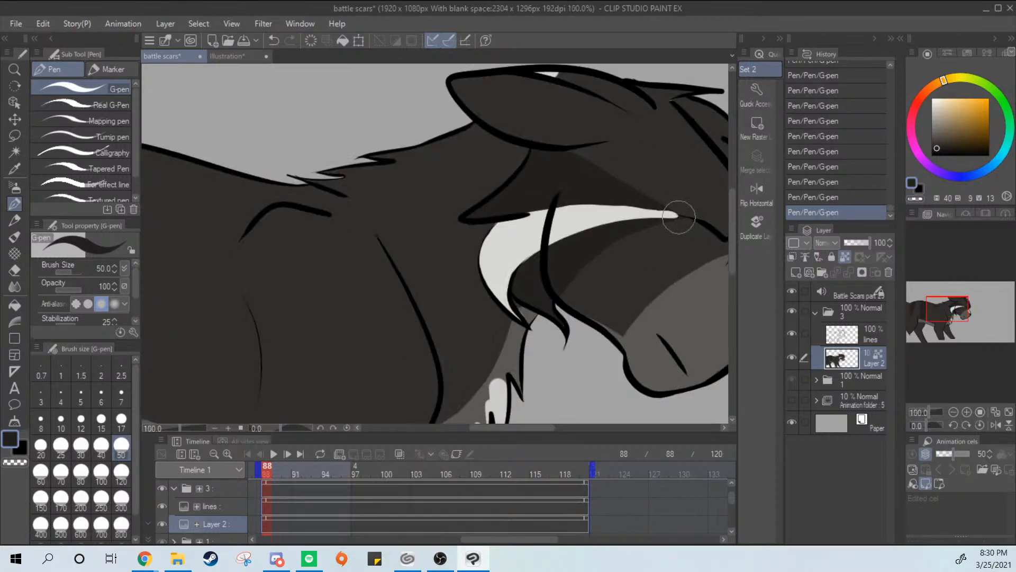
left_click_drag(661, 239, 611, 151)
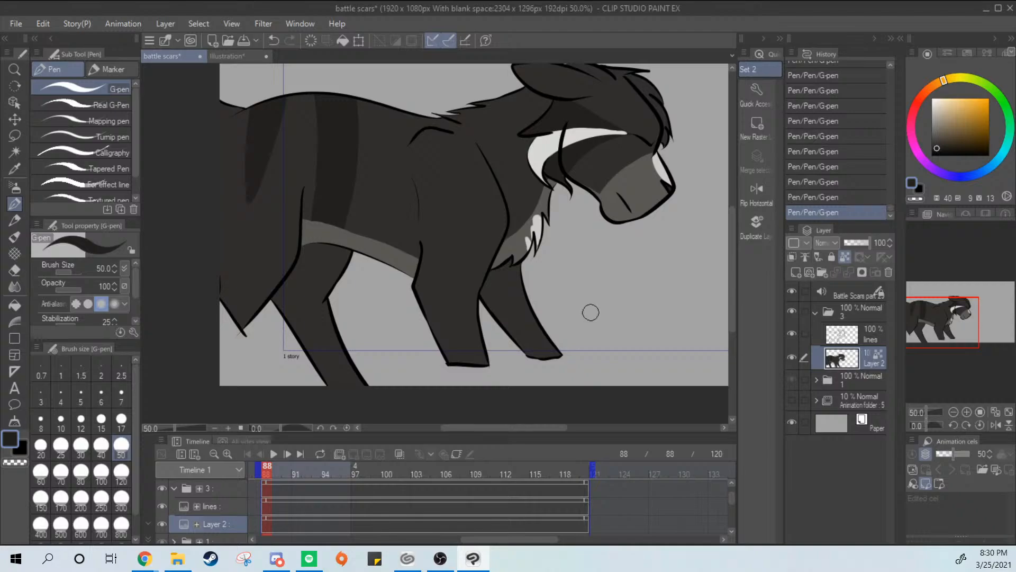
left_click_drag(619, 262, 585, 335)
Try a pale cream with hue 40, saturation 21 and value 93 on the inner ear, then undo it
left_click(951, 98)
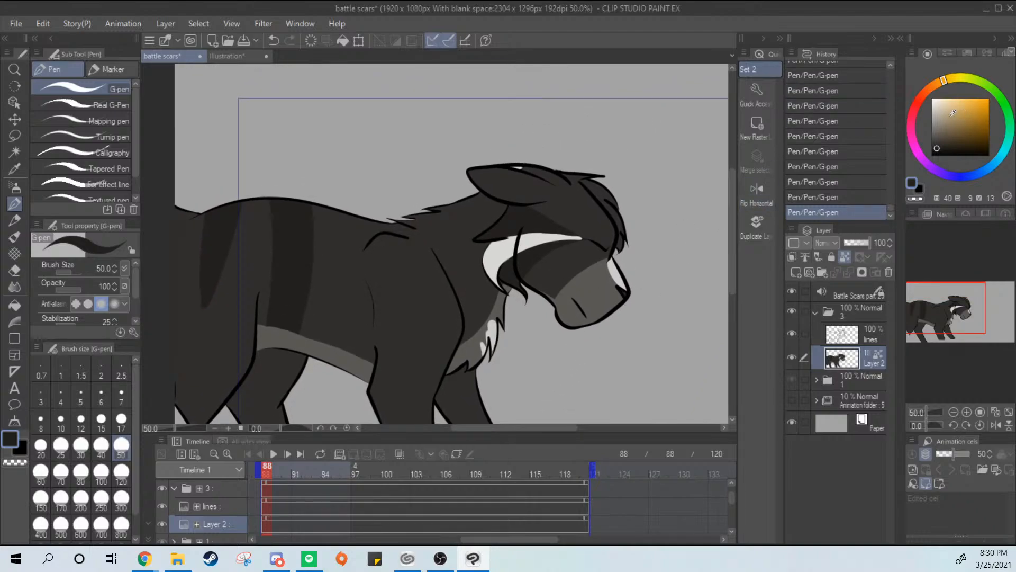
left_click_drag(950, 97, 945, 98)
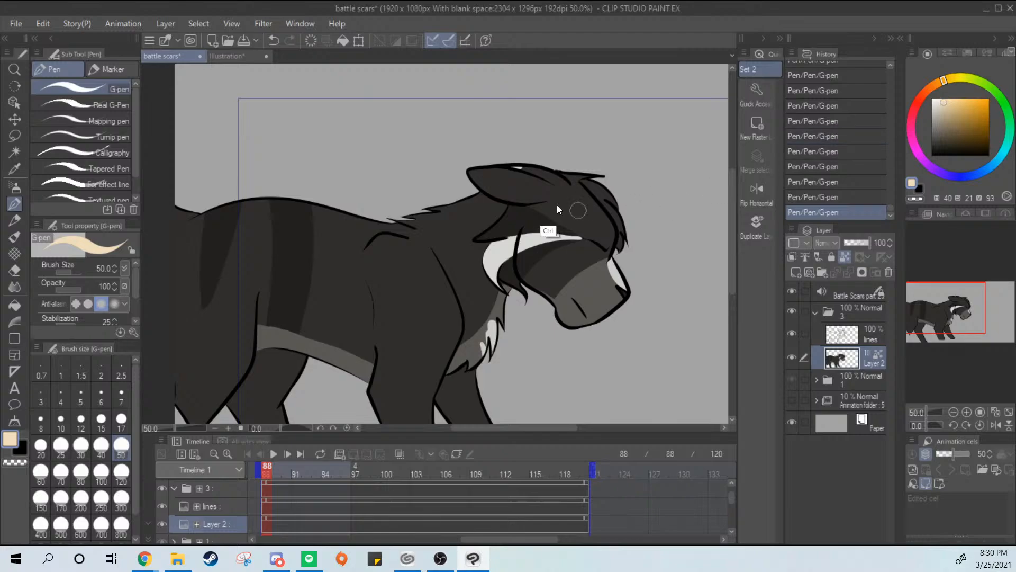
scroll(557, 205, "up", 3)
left_click_drag(413, 151, 432, 151)
key("ctrl+z")
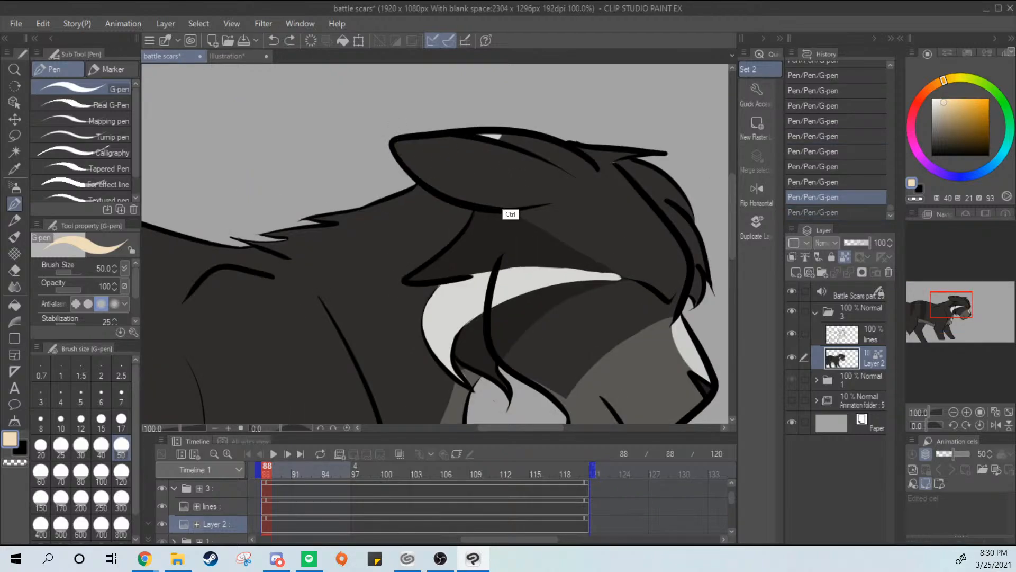
Examine the reference sheet's palette and cat drawings for an inner ear color, then return to the battle scars canvas
left_click(243, 56)
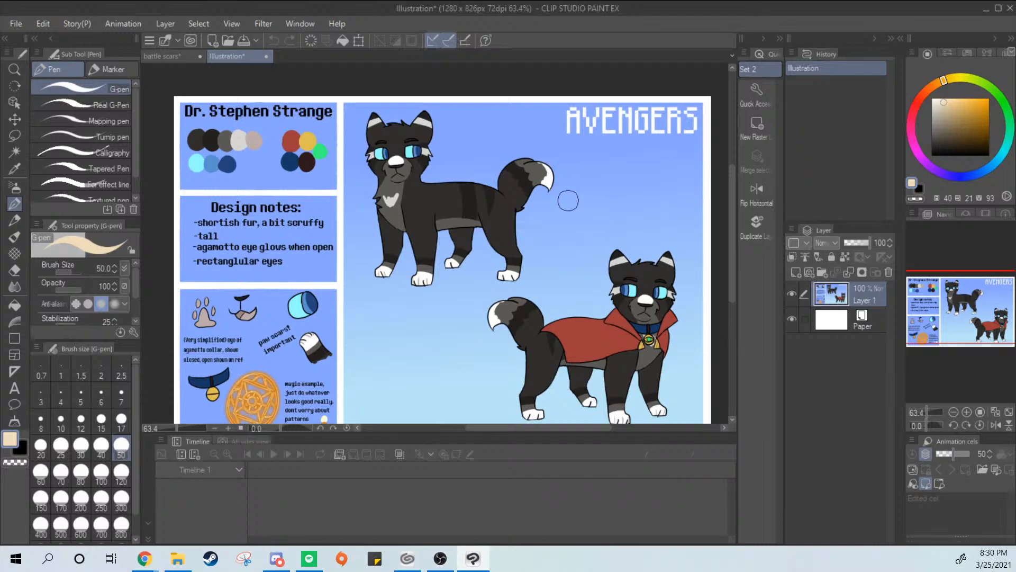
scroll(450, 279, "down", 3)
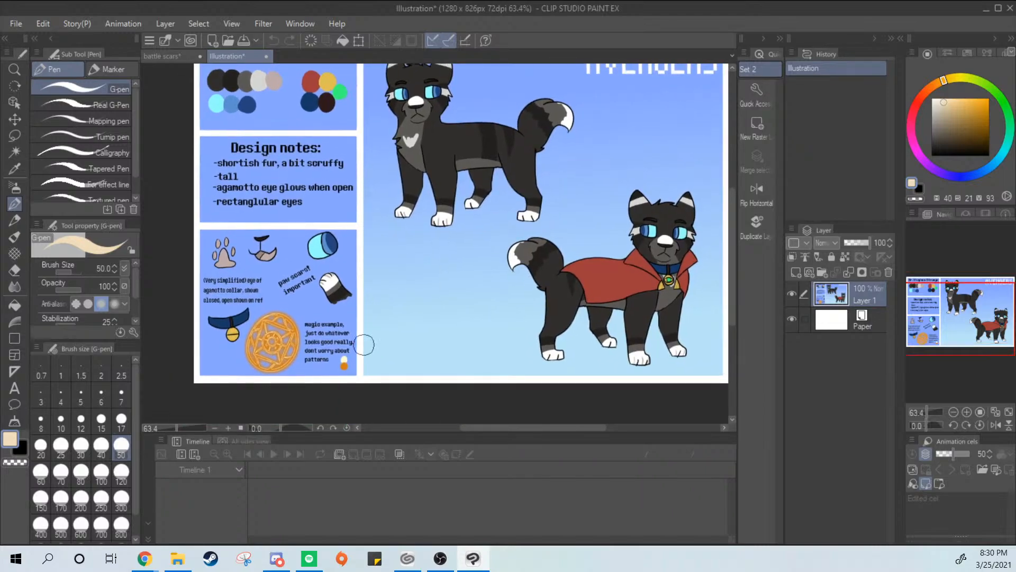
left_click_drag(653, 202, 611, 226)
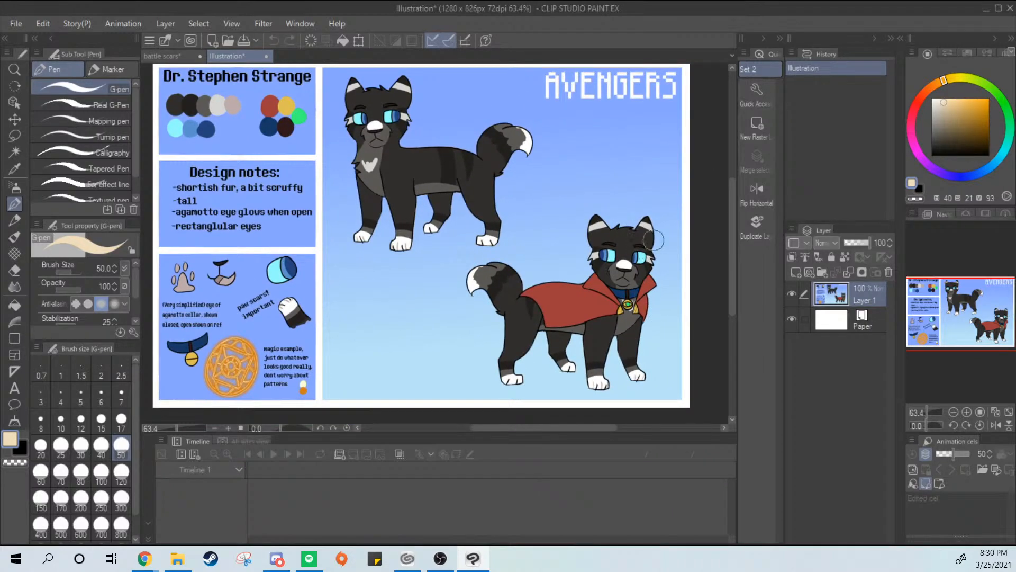
left_click(162, 55)
Try a darker tan with hue 40, saturation 25 and value 75 on the inner ear on Layer 2, then undo the strokes
left_click_drag(542, 538, 505, 551)
left_click(333, 496)
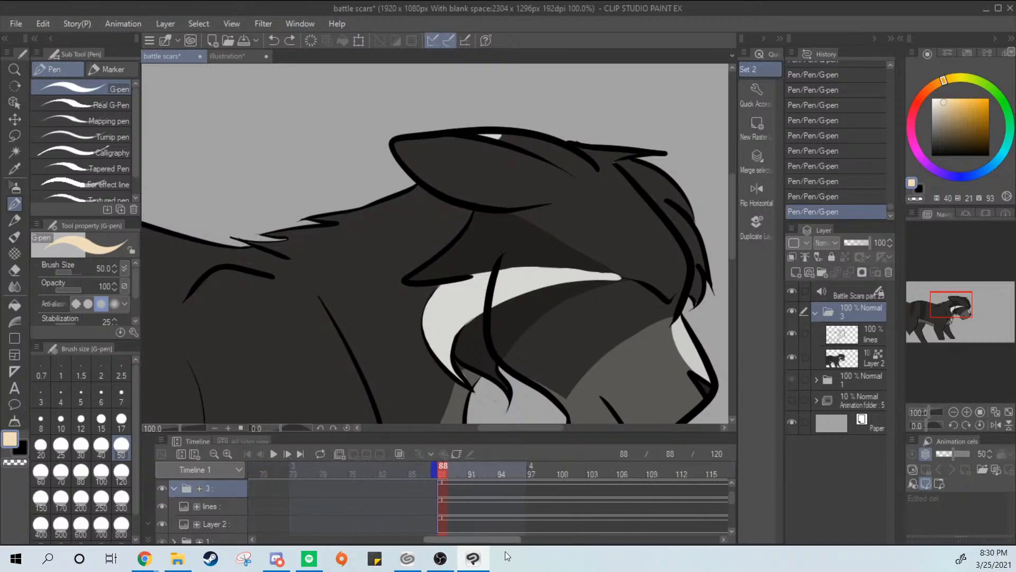
left_click(944, 110)
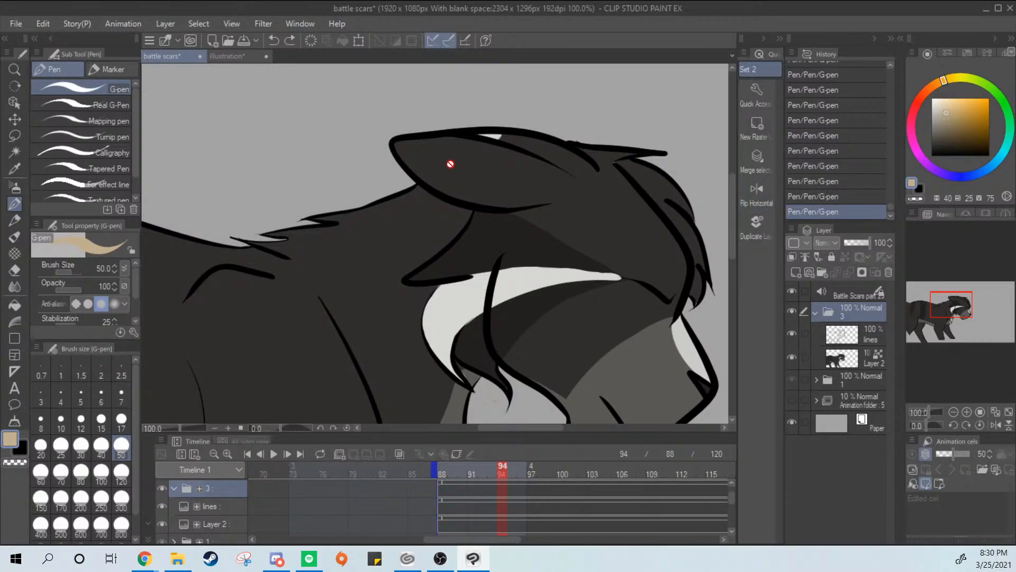
left_click(853, 350)
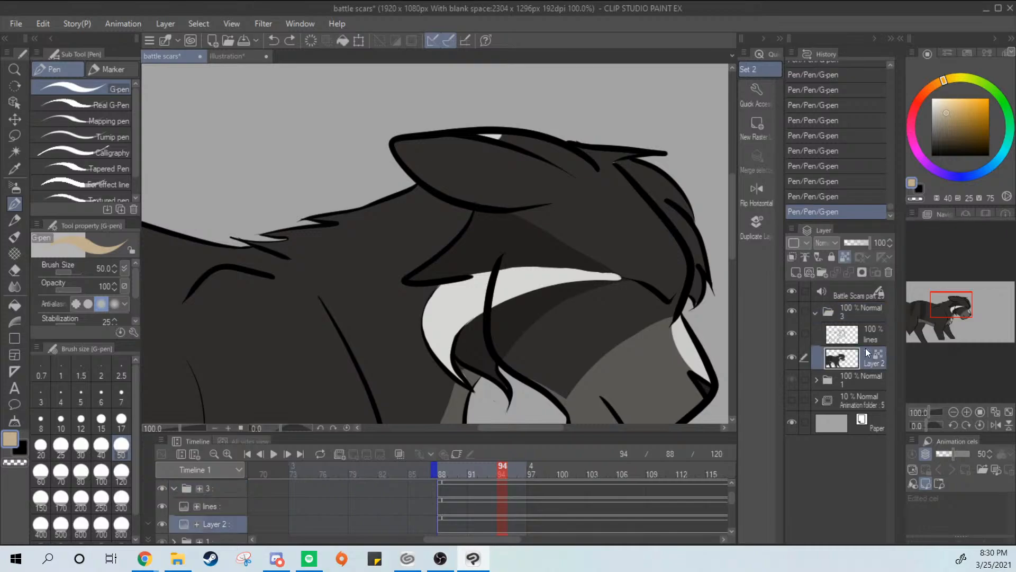
mouse_move(449, 163)
left_mouse_down()
mouse_move(424, 154)
mouse_move(465, 164)
left_mouse_up()
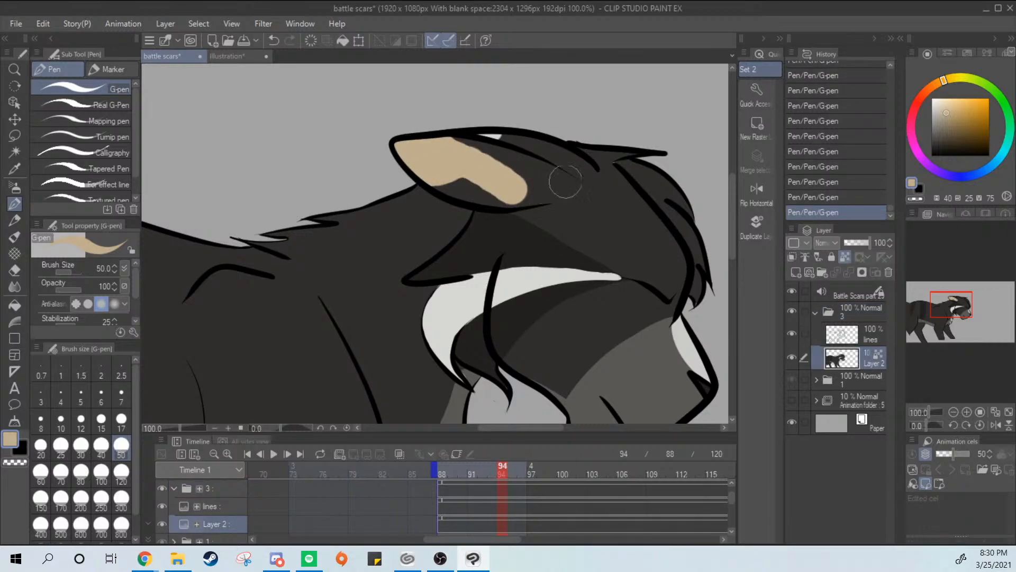
key("ctrl+z")
key("ctrl+z")
Try mauve and near-white pink tints at hue 299 on the inner ear, undoing each test stroke
left_click_drag(926, 158, 920, 154)
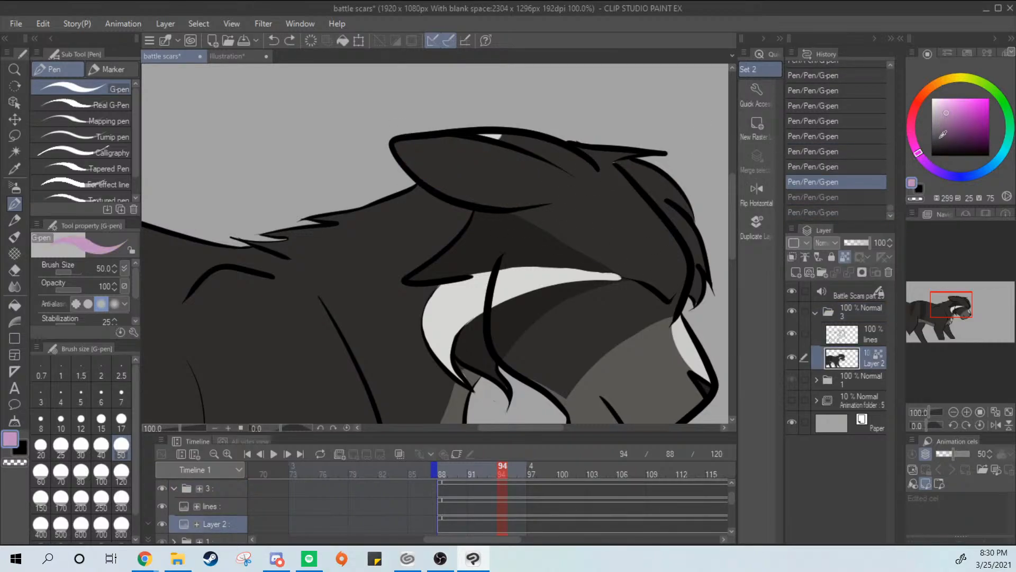
left_click_drag(944, 112, 941, 105)
left_click_drag(437, 158, 411, 150)
key("ctrl+z")
left_click_drag(940, 104, 942, 95)
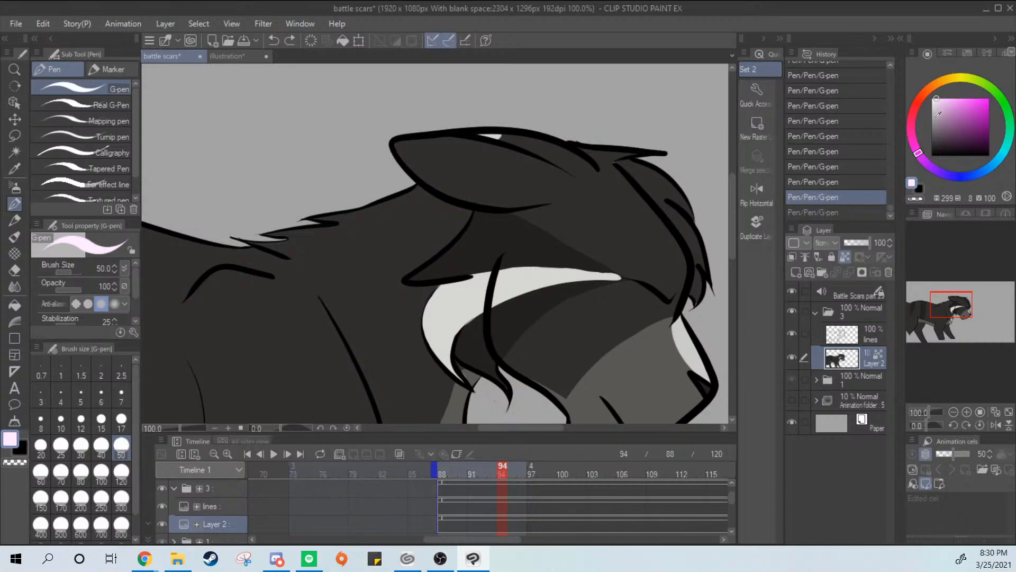
left_click_drag(405, 149, 458, 164)
key("ctrl+z")
Set the pen color to a warm pale cream with hue 42, saturation 24 and value 93
left_click(943, 81)
left_click(946, 106)
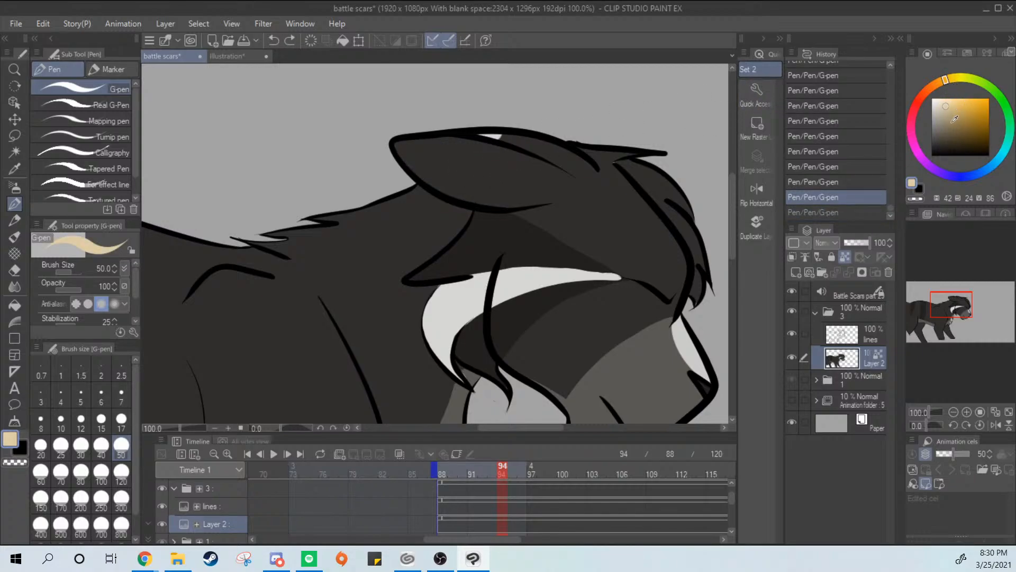
left_click(955, 119)
left_click(955, 107)
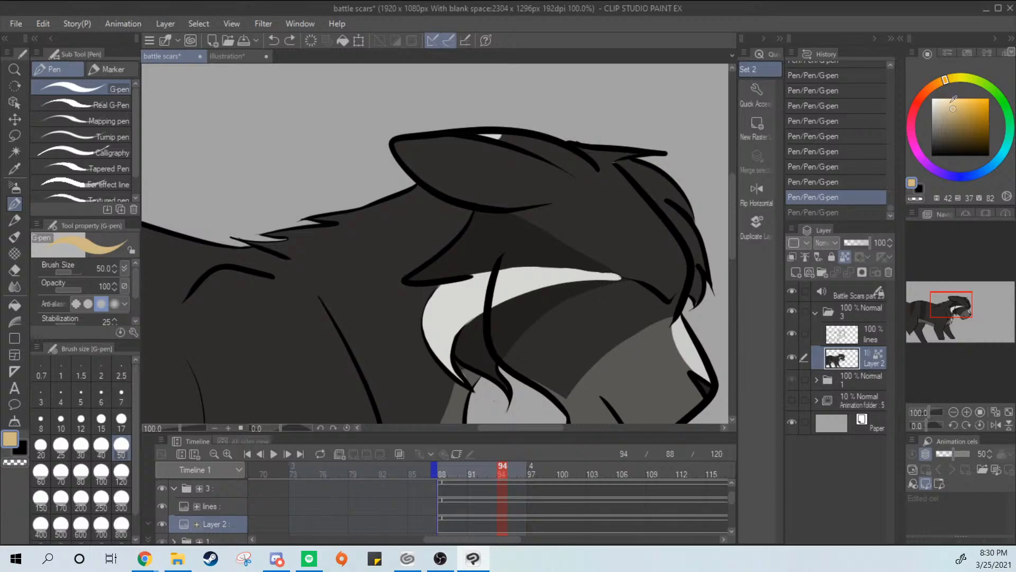
left_click(946, 102)
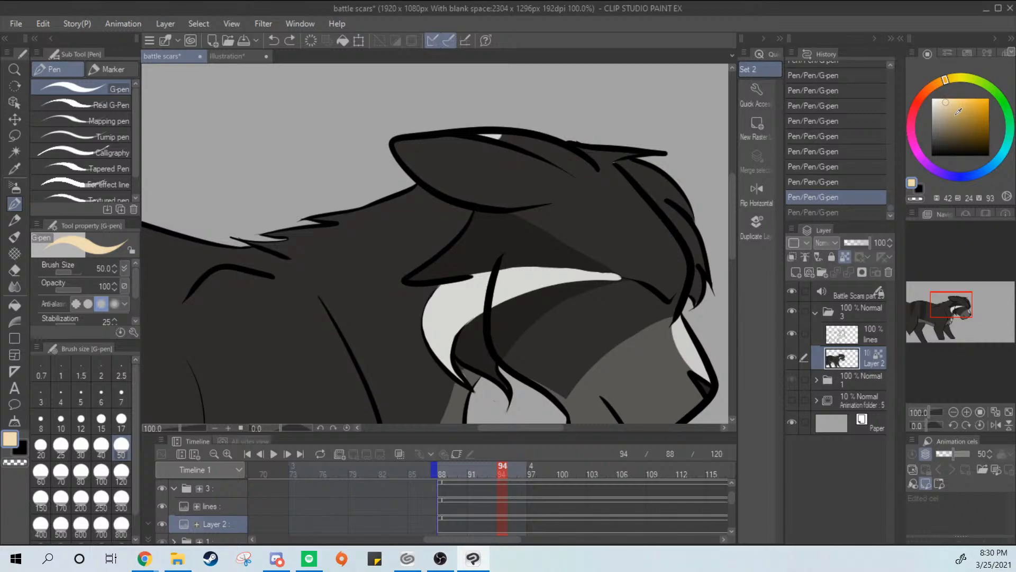
Try the warm cream on the inner ear with G-pen strokes, then undo them
mouse_move(460, 165)
left_mouse_down()
mouse_move(426, 165)
mouse_move(455, 150)
mouse_move(428, 143)
mouse_move(430, 166)
mouse_move(484, 163)
left_mouse_up()
key("ctrl+z")
key("ctrl+z")
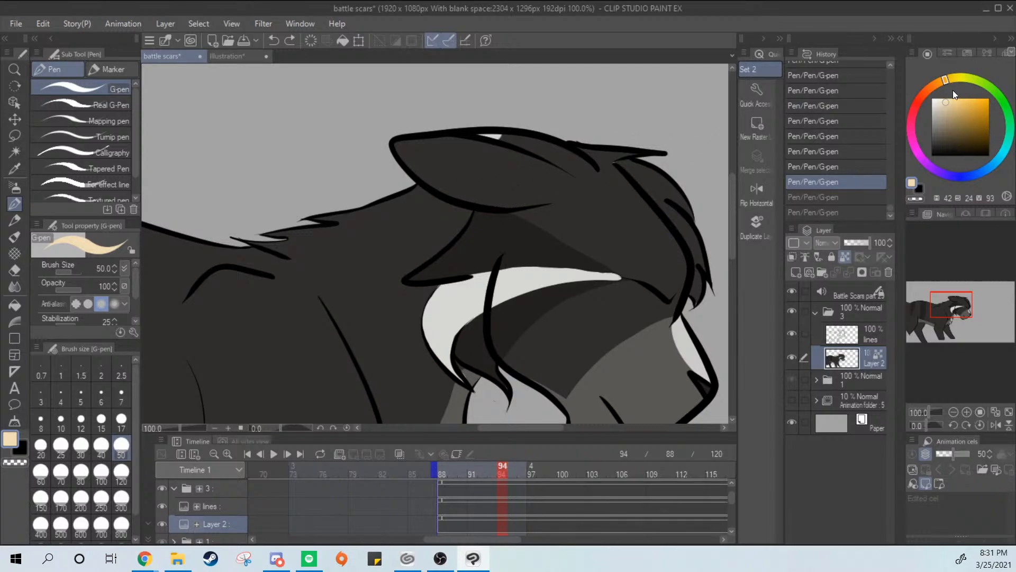
Shift the pen color's hue to 26 for a peach tone and test it on the inner ear
mouse_move(956, 80)
left_mouse_down()
mouse_move(931, 86)
mouse_move(945, 91)
left_mouse_up()
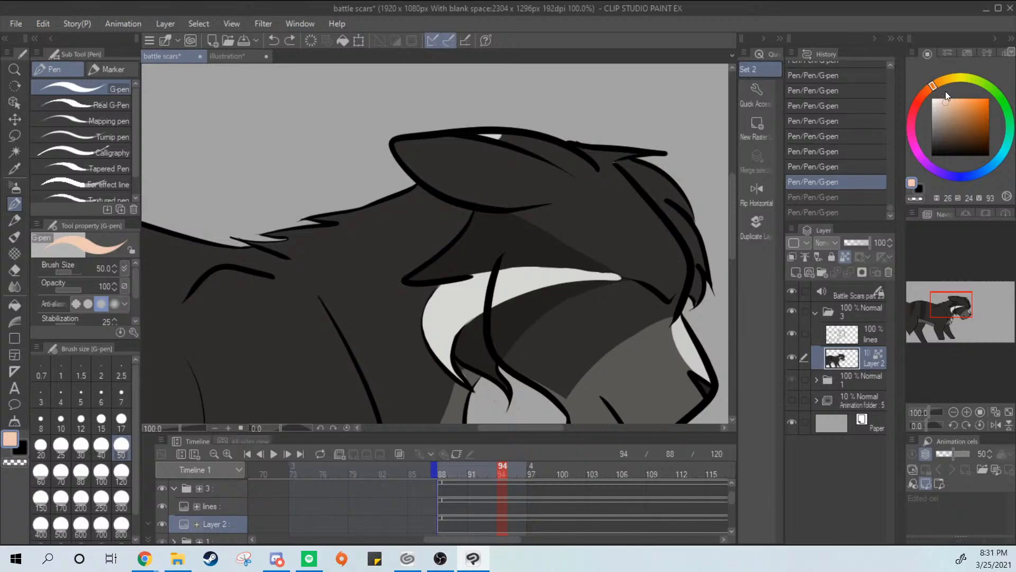
mouse_move(474, 161)
left_mouse_down()
mouse_move(443, 162)
mouse_move(472, 178)
mouse_move(424, 163)
left_mouse_up()
key("ctrl+z")
Compare the peach pen color with the reference sheet using test dabs near the cat's paws, then return to the battle scars canvas
left_click(230, 55)
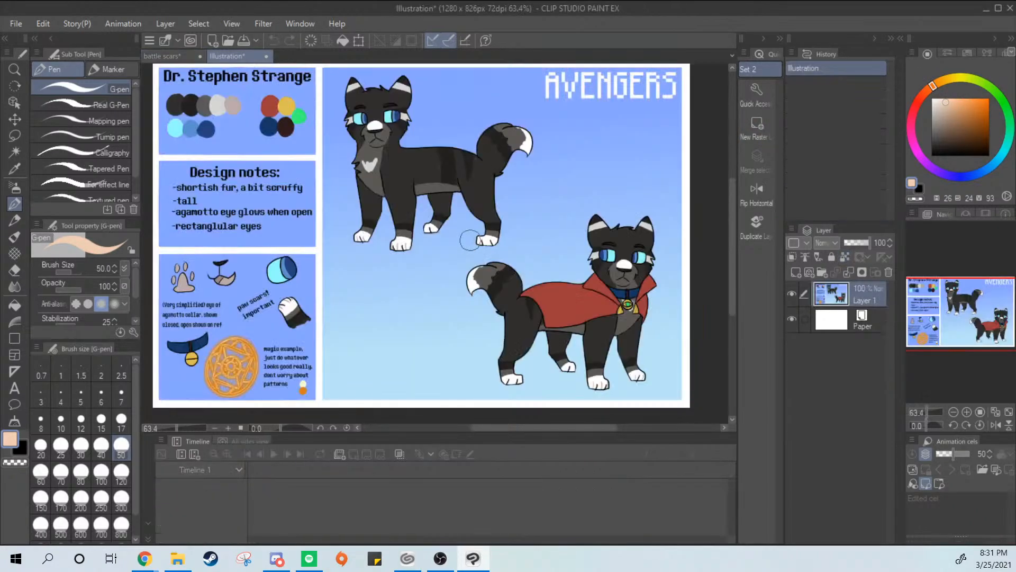
mouse_move(475, 241)
left_mouse_down()
mouse_move(465, 236)
mouse_move(479, 231)
left_mouse_up()
key("ctrl+z")
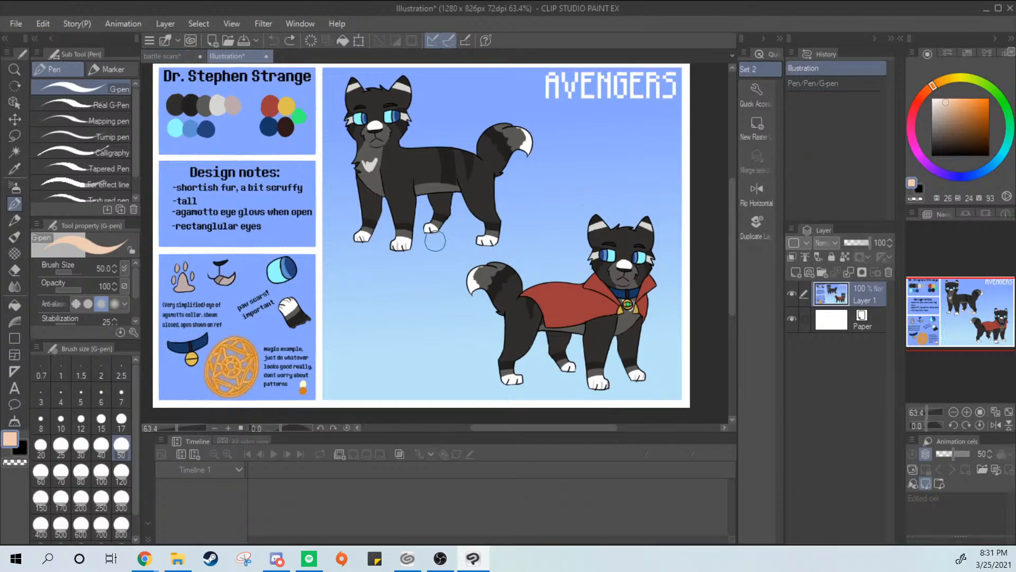
left_click(435, 243)
left_click(183, 56)
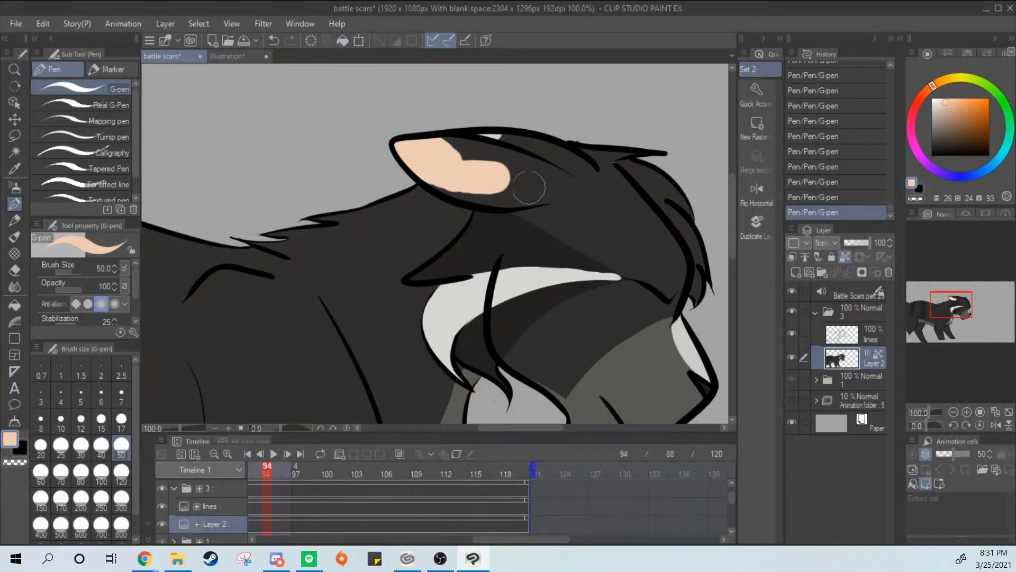
Paint the inner ear peach from its tip toward its base, undoing the stroke that goes too far
mouse_move(524, 180)
left_mouse_down()
mouse_move(477, 172)
mouse_move(508, 172)
left_mouse_up()
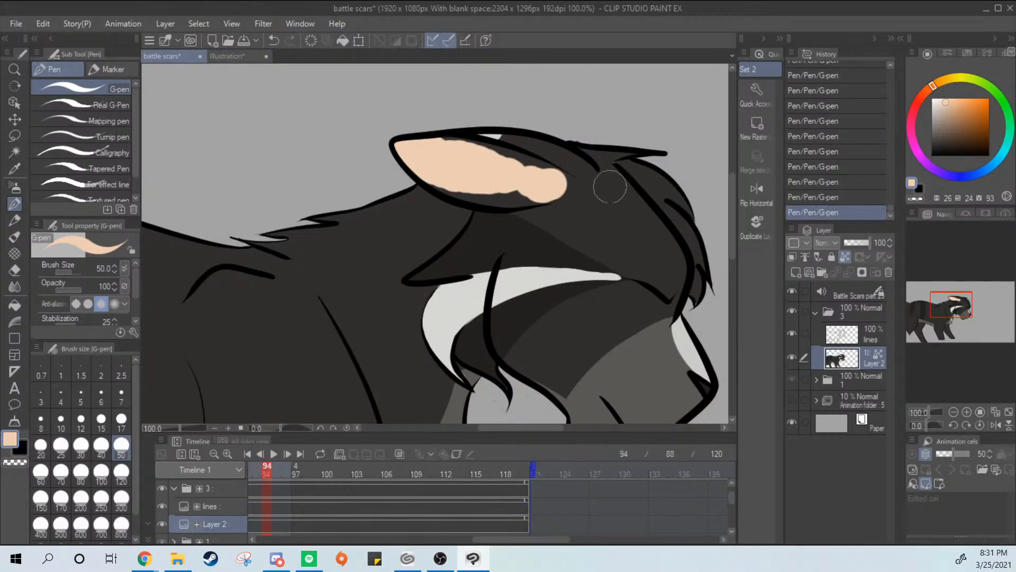
key("ctrl+z")
scroll(605, 233, "down", 1)
Try broad peach G-pen strokes across the face markings and undo each one
mouse_move(627, 239)
left_mouse_down()
mouse_move(592, 263)
mouse_move(565, 309)
left_mouse_up()
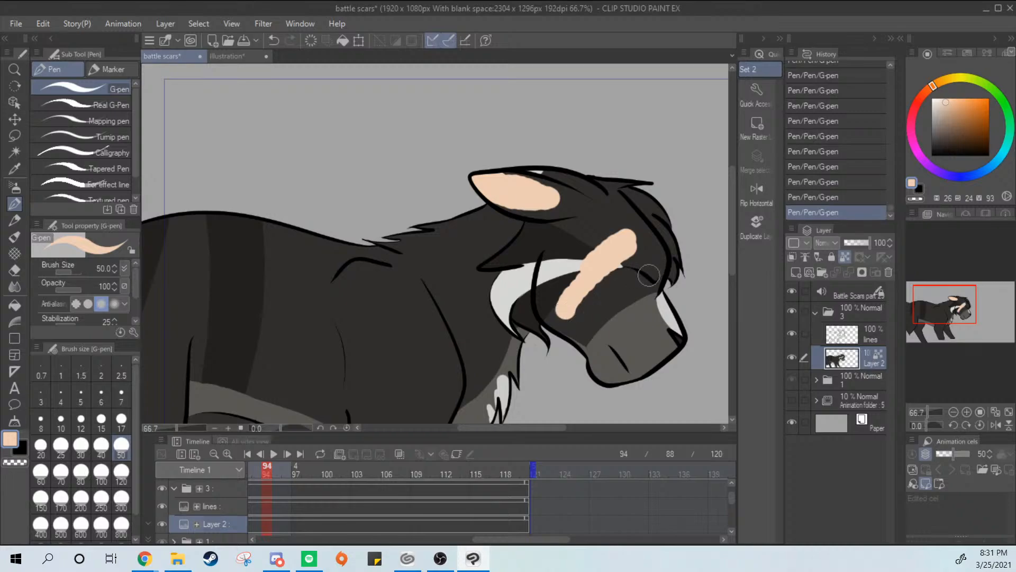
key("ctrl+z")
mouse_move(566, 241)
left_mouse_down()
mouse_move(553, 285)
mouse_move(565, 309)
left_mouse_up()
key("ctrl+z")
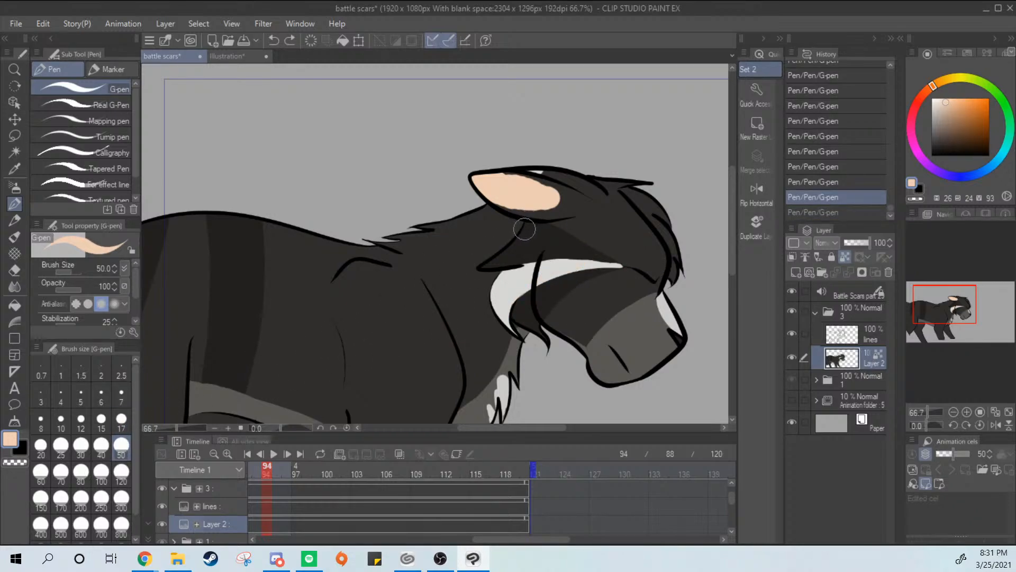
Try a Design pencil stroke at the ear's base, undo it and go back to the G-pen
key("p")
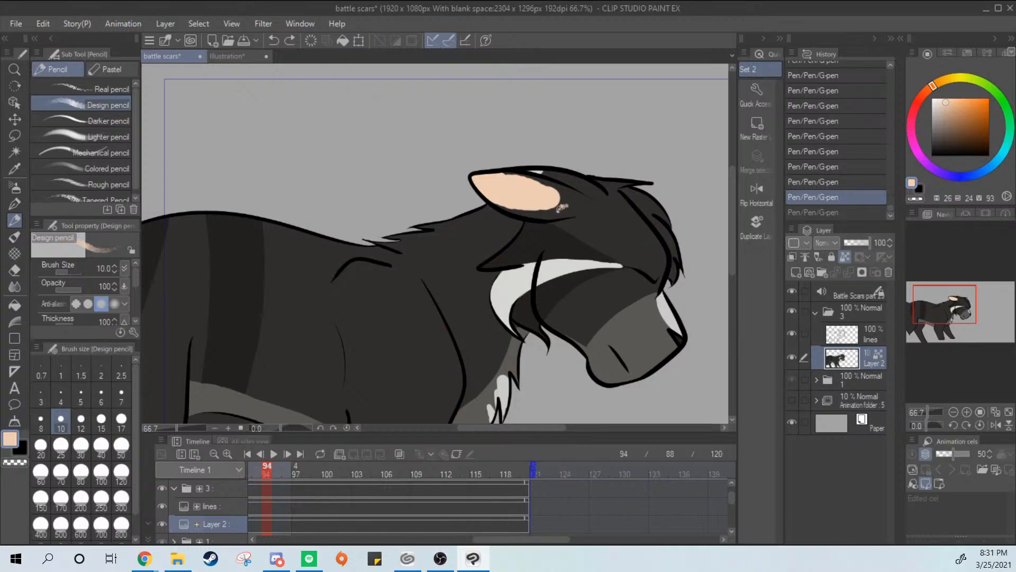
mouse_move(561, 208)
left_mouse_down()
mouse_move(603, 215)
mouse_move(557, 204)
mouse_move(571, 214)
left_mouse_up()
key("ctrl+z")
left_click(15, 204)
key("ctrl+z")
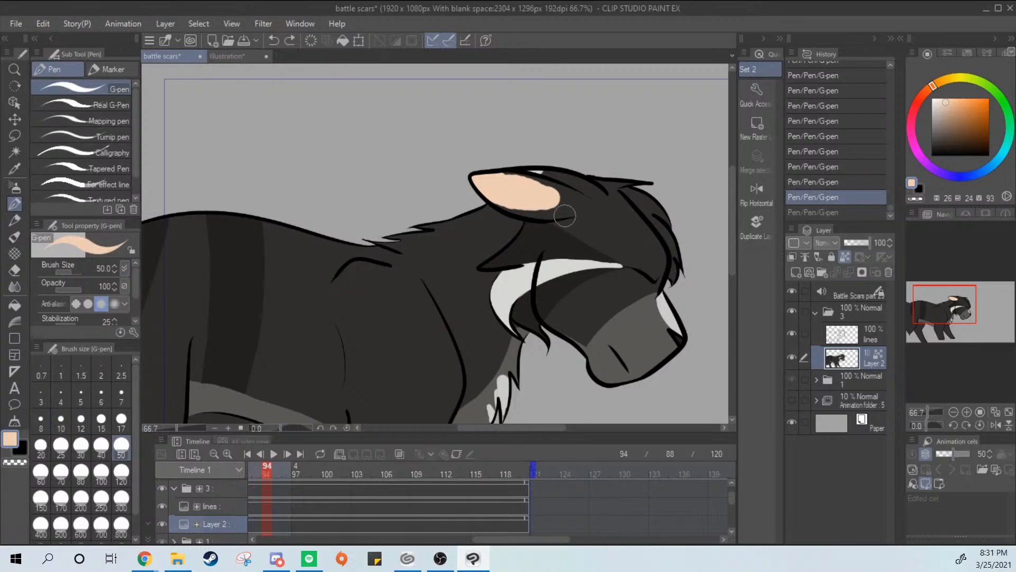
Save the battle scars animation and quit the program, discarding the changes to the reference illustration
key("ctrl+s")
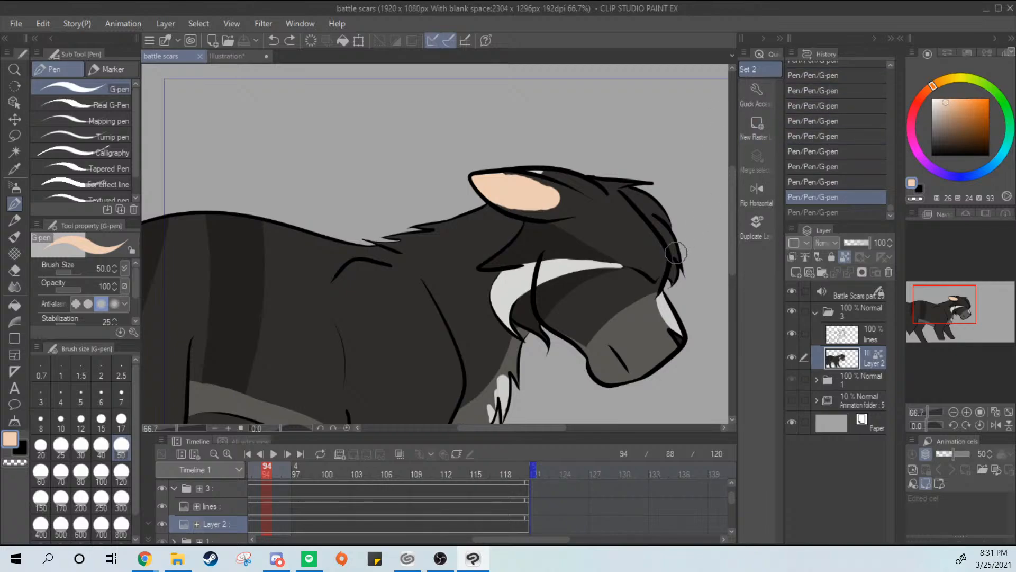
left_click(1009, 9)
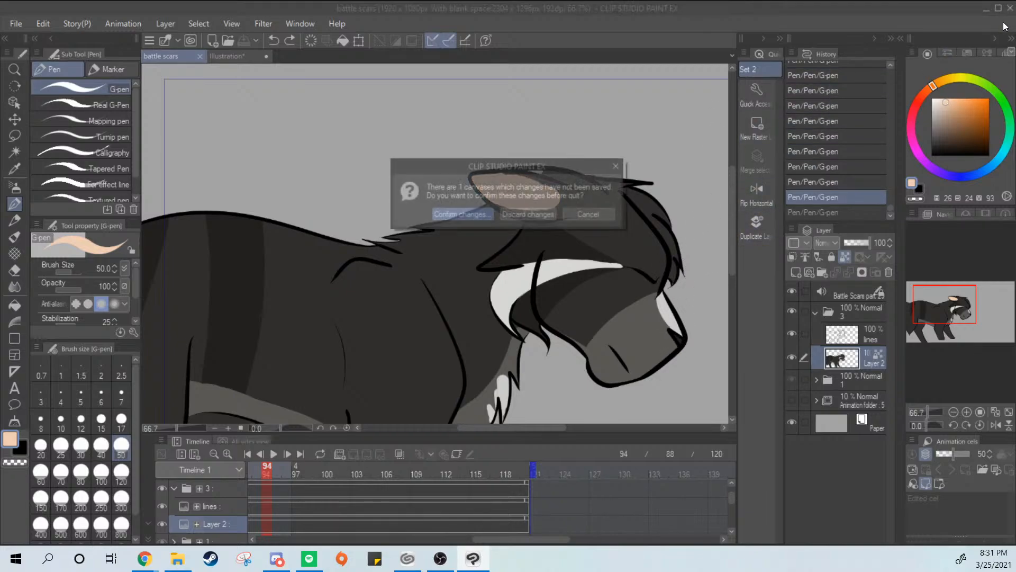
left_click(535, 217)
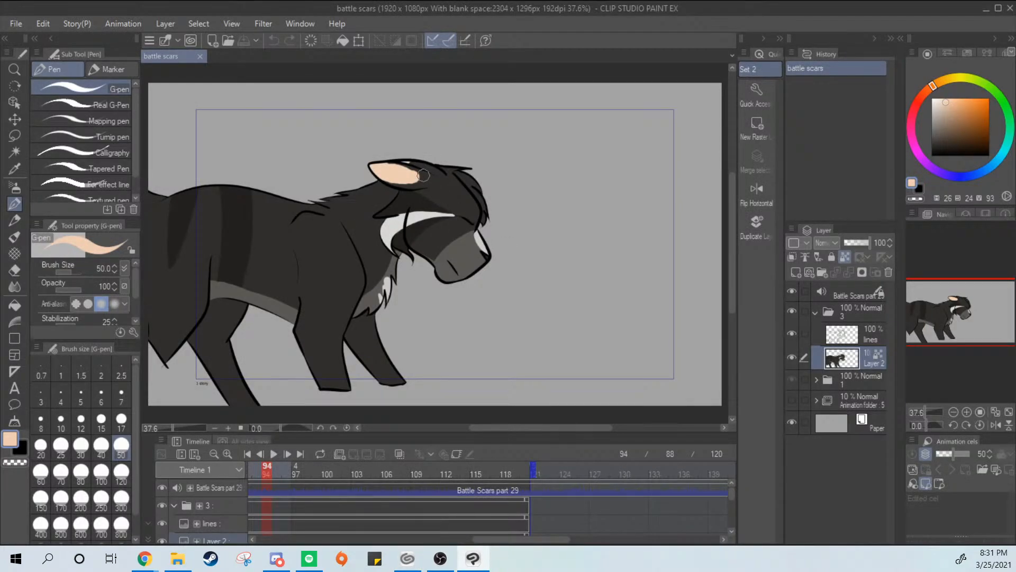
Extend the peach G-pen fill along the inner ear's upper edge toward its base, undoing the strokes that miss
left_click_drag(424, 175, 453, 170)
key("ctrl+z")
scroll(493, 183, "up", 5)
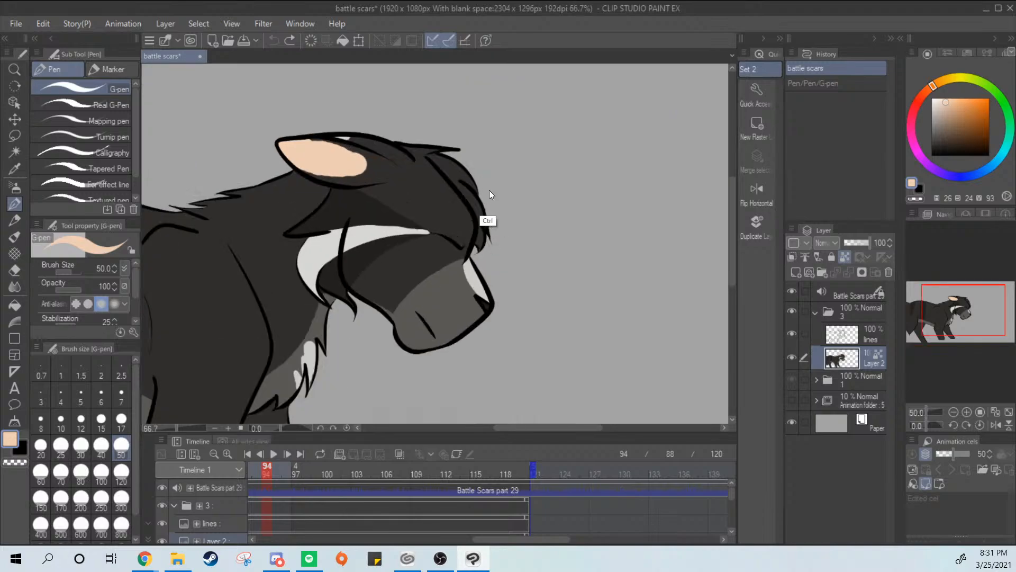
left_click_drag(333, 164, 487, 244)
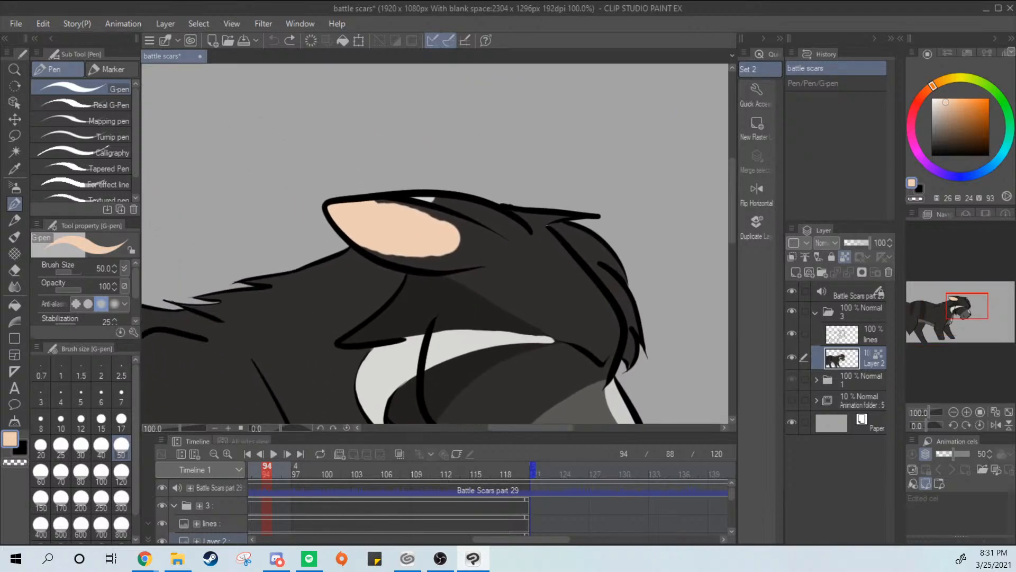
mouse_move(365, 199)
left_mouse_down()
mouse_move(388, 217)
mouse_move(424, 214)
mouse_move(437, 233)
mouse_move(441, 225)
mouse_move(479, 233)
left_mouse_up()
key("ctrl+z")
mouse_move(456, 231)
left_mouse_down()
mouse_move(487, 247)
mouse_move(436, 257)
left_mouse_up()
key("ctrl+z")
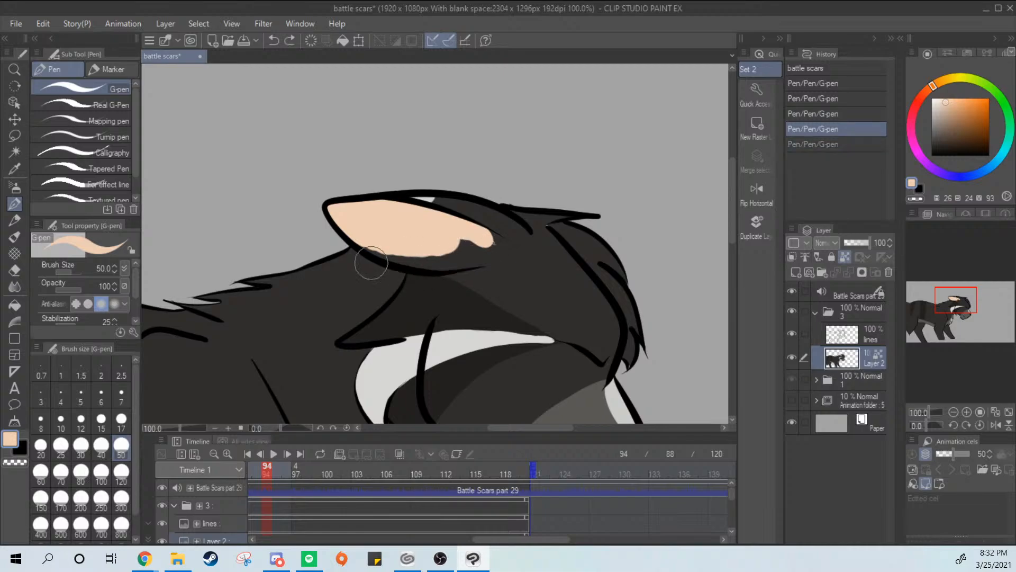
Fill the lower edge and base of the inner ear with peach, undoing the stray strokes
left_click_drag(370, 244, 471, 246)
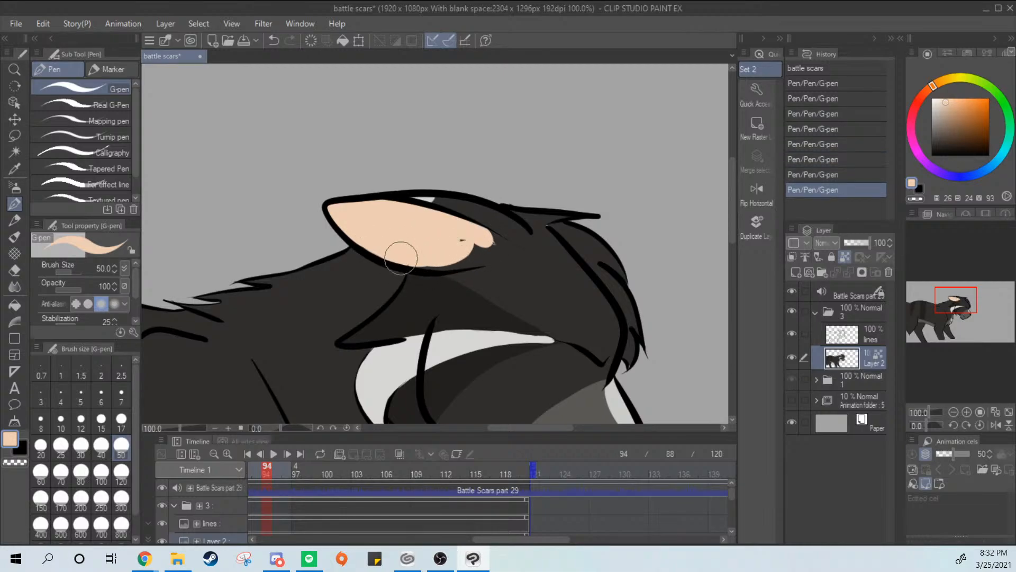
mouse_move(401, 249)
left_mouse_down()
mouse_move(475, 253)
mouse_move(448, 262)
mouse_move(488, 244)
mouse_move(489, 254)
mouse_move(468, 263)
mouse_move(487, 253)
left_mouse_up()
key("ctrl+z")
key("ctrl+z")
key("ctrl+z")
scroll(495, 256, "up", 1)
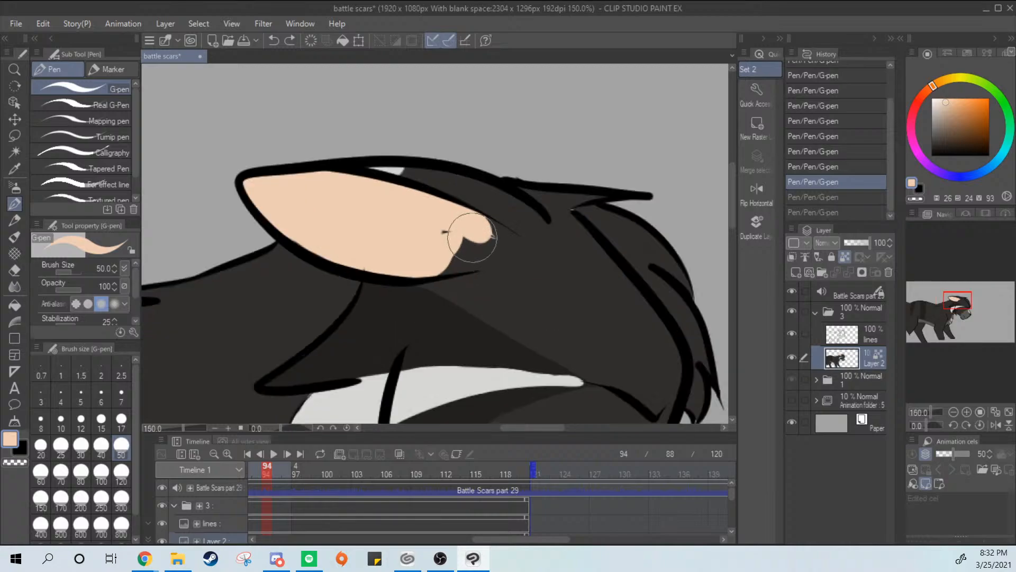
left_click_drag(434, 236, 470, 231)
mouse_move(479, 231)
left_mouse_down()
mouse_move(495, 242)
mouse_move(479, 223)
mouse_move(501, 236)
mouse_move(479, 220)
mouse_move(499, 244)
mouse_move(458, 273)
mouse_move(428, 268)
mouse_move(479, 248)
mouse_move(491, 227)
mouse_move(478, 220)
mouse_move(503, 237)
mouse_move(497, 255)
mouse_move(482, 260)
mouse_move(502, 245)
mouse_move(495, 220)
left_mouse_up()
key("ctrl+z")
key("ctrl+z")
key("ctrl+z")
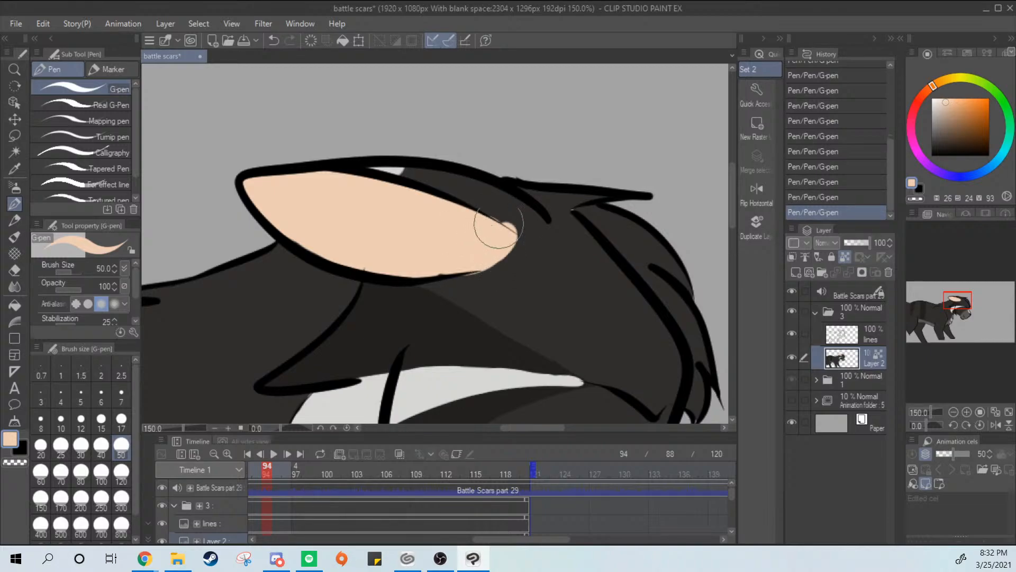
Sample the dark fur color, trim the inner ear's base to a clean point, and pick up the peach again
left_click(511, 210, "alt")
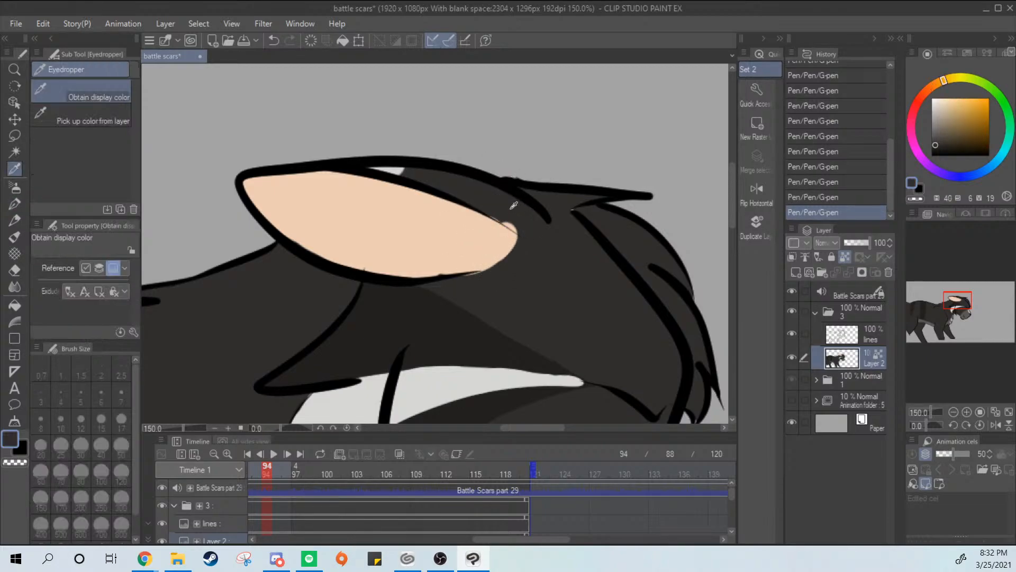
left_click_drag(491, 217, 525, 234)
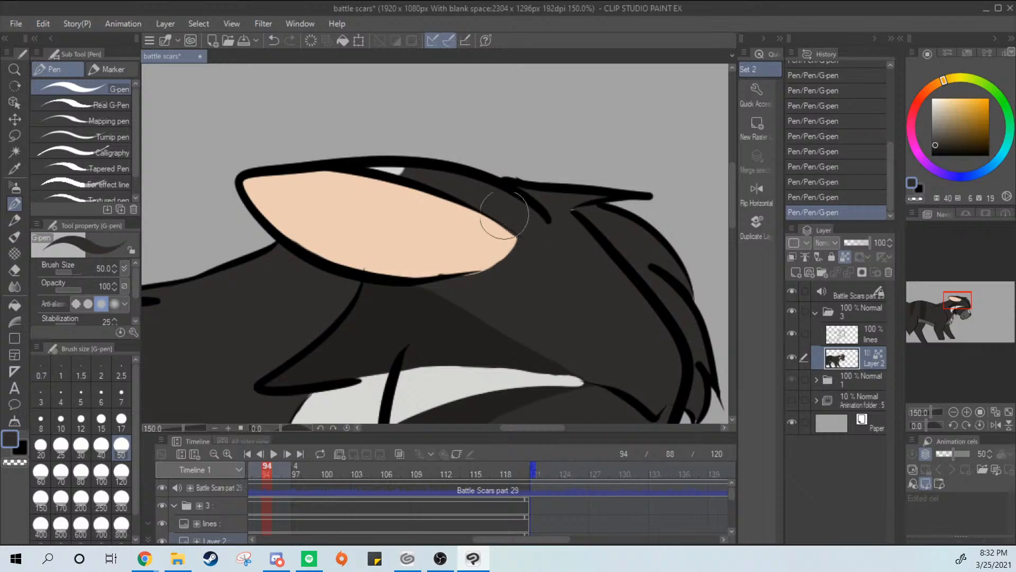
left_click_drag(463, 277, 534, 245)
key("ctrl+z")
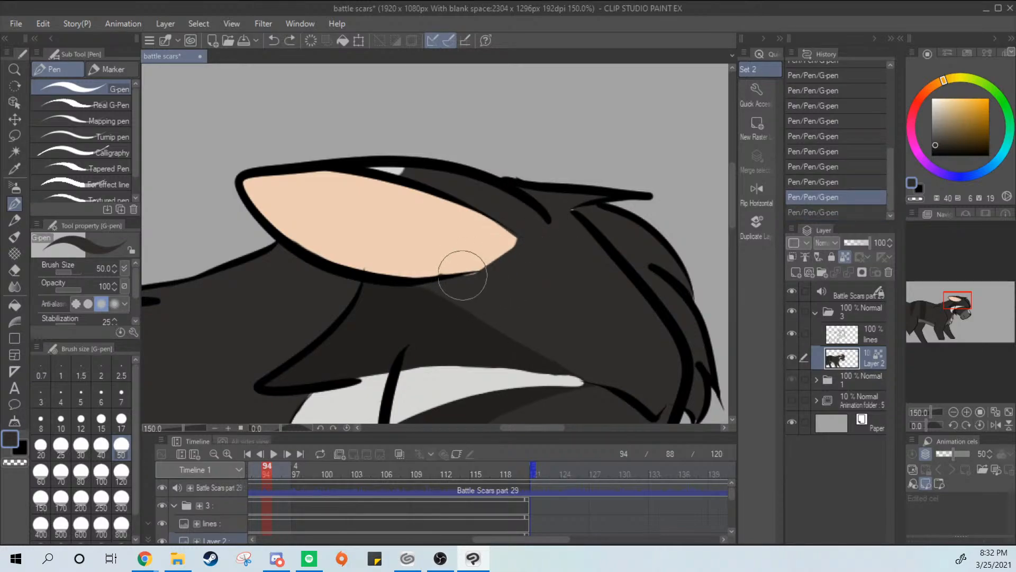
left_click_drag(463, 276, 534, 258)
left_click(433, 225, "alt")
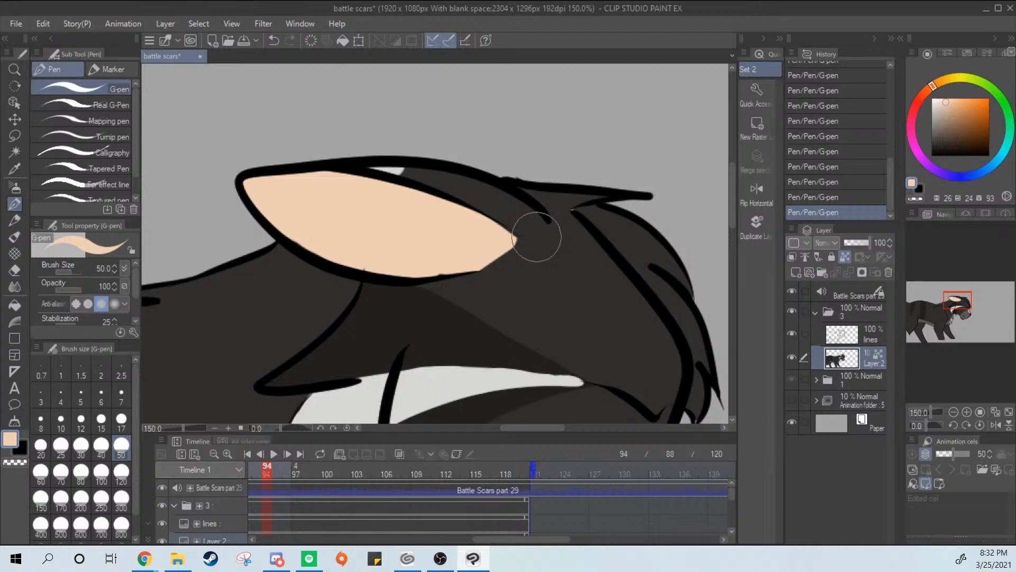
Open the cat reference illustration alongside the battle scars animation
scroll(537, 236, "down", 1)
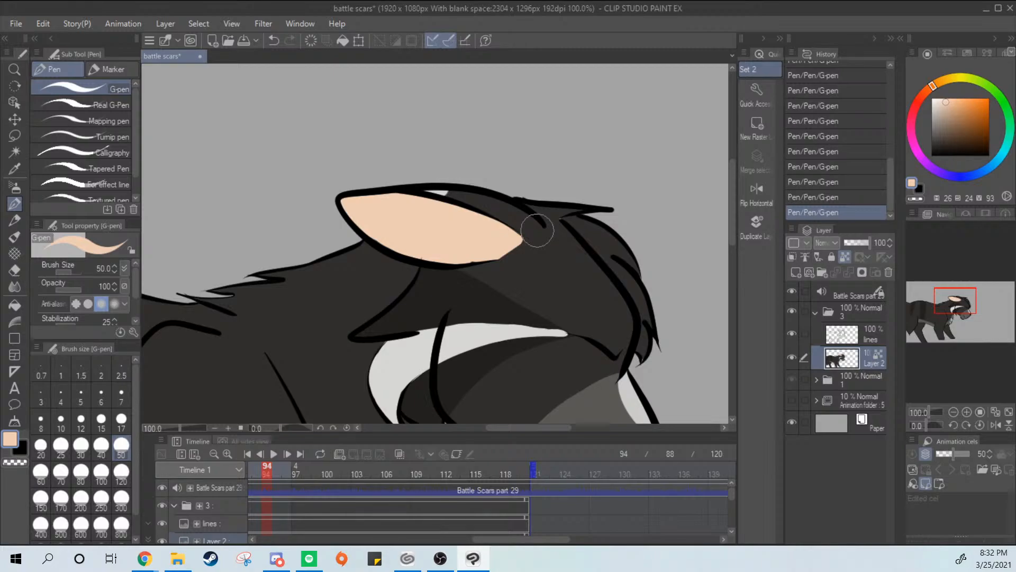
scroll(595, 230, "down", 4)
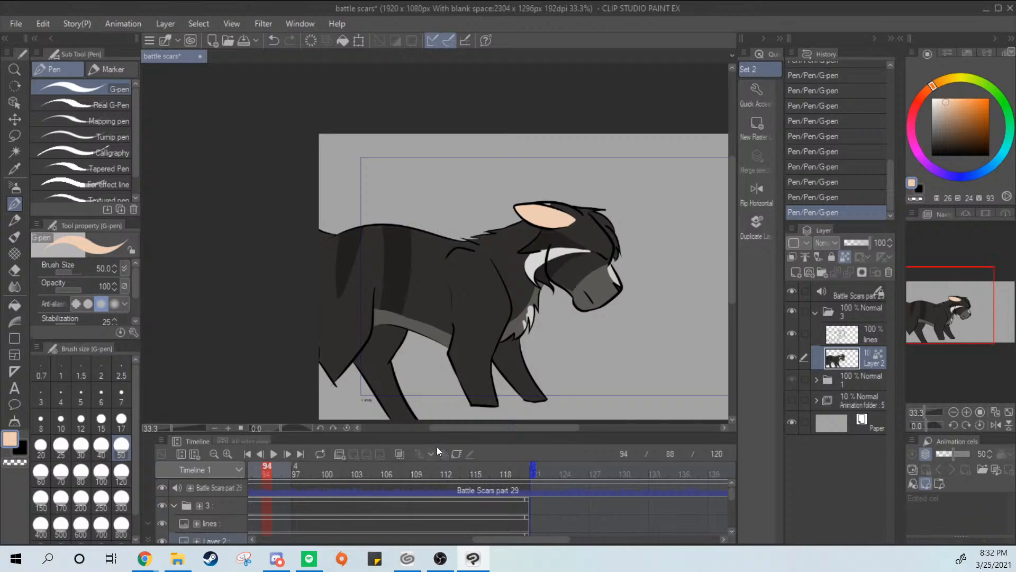
mouse_move(504, 541)
left_mouse_down()
mouse_move(539, 528)
mouse_move(480, 546)
mouse_move(494, 548)
mouse_move(462, 546)
mouse_move(516, 540)
mouse_move(505, 538)
left_mouse_up()
mouse_move(599, 312)
left_mouse_down()
mouse_move(437, 345)
mouse_move(389, 334)
mouse_move(515, 294)
left_mouse_up()
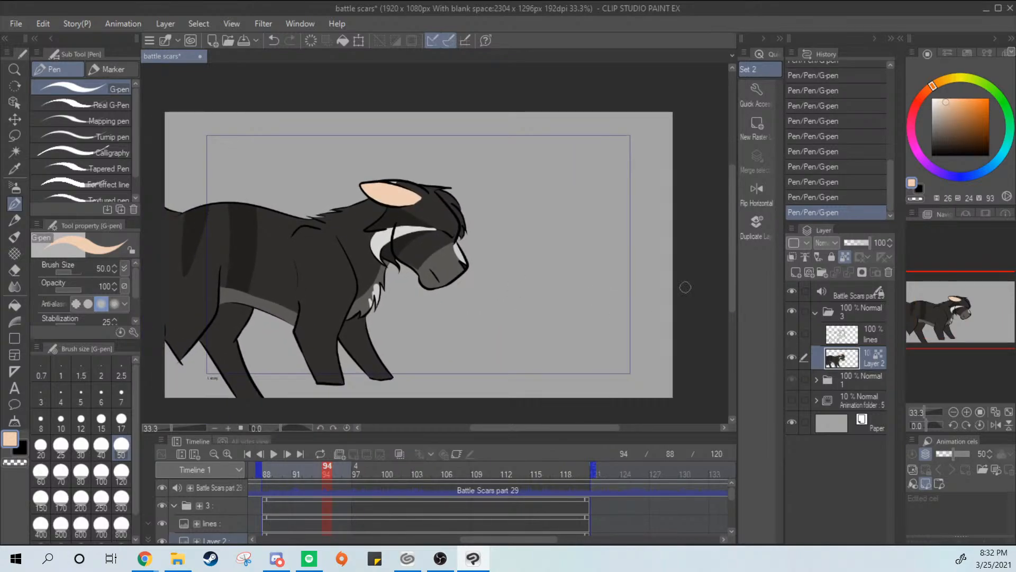
left_click(16, 24)
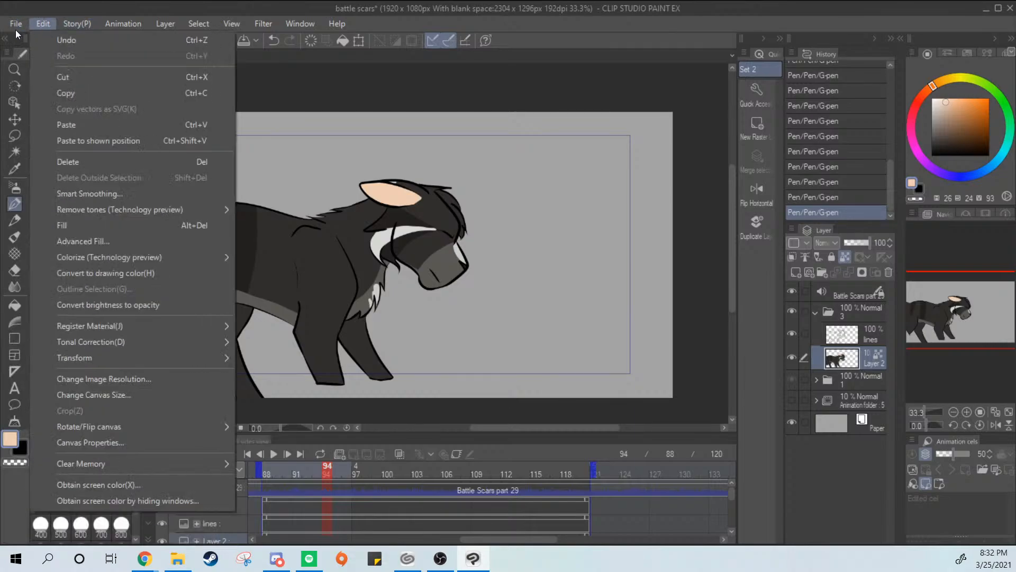
left_click(52, 55)
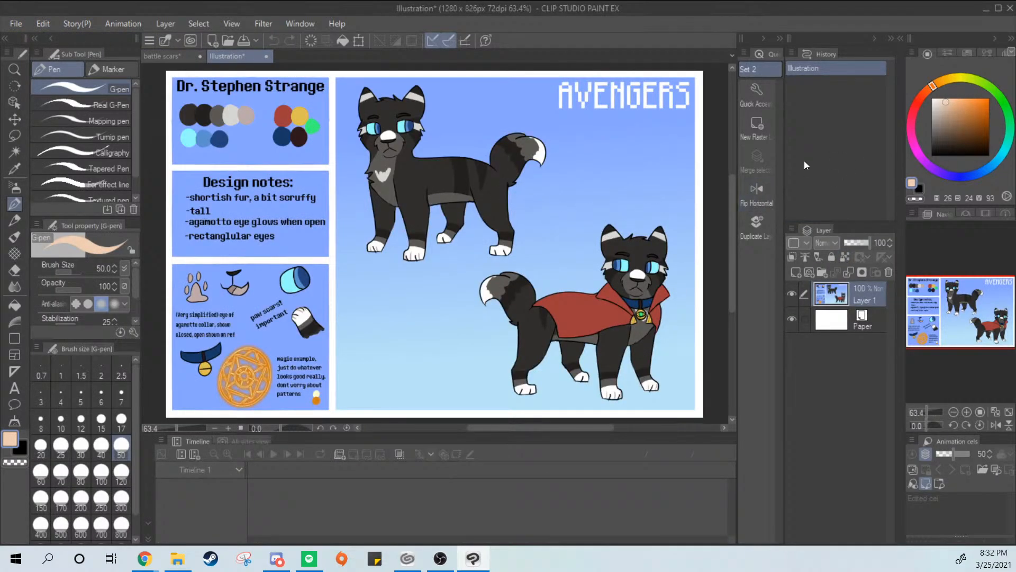
Sample the dark leg color from the reference cat and paint it on the lower legs in the battle scars animation
left_click_drag(464, 243, 473, 248)
key("i")
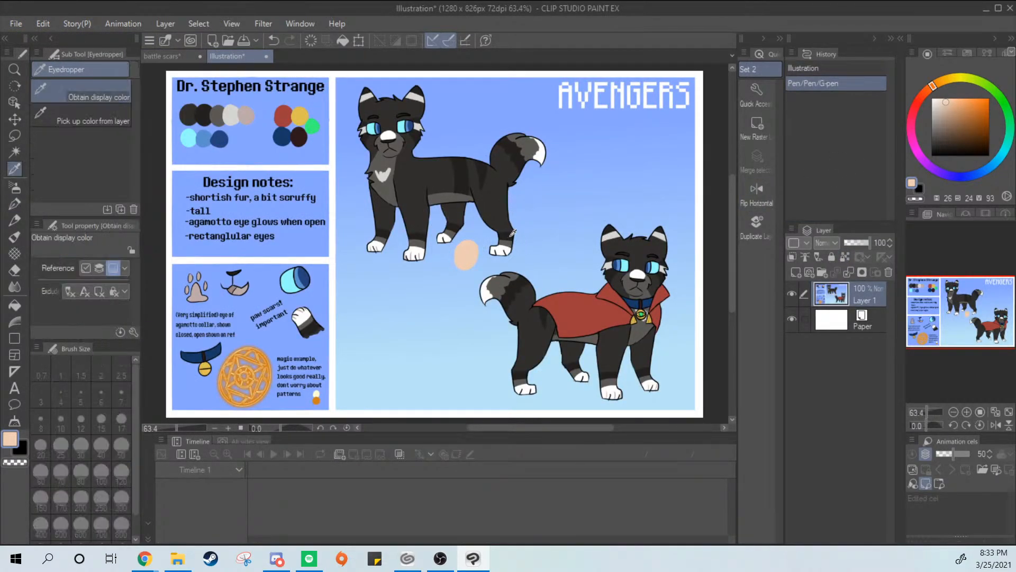
left_click(513, 234)
left_click(15, 203)
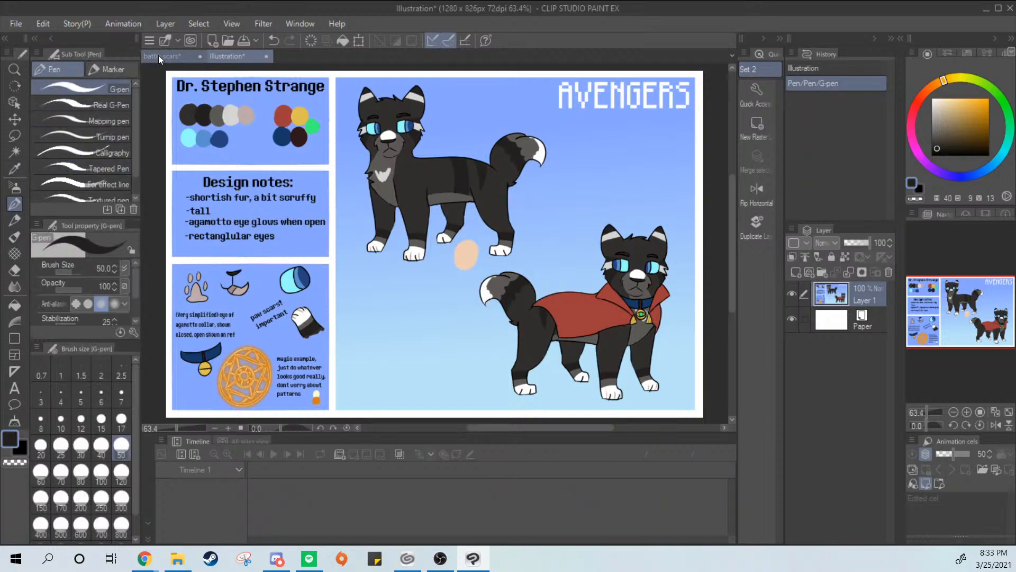
left_click(162, 56)
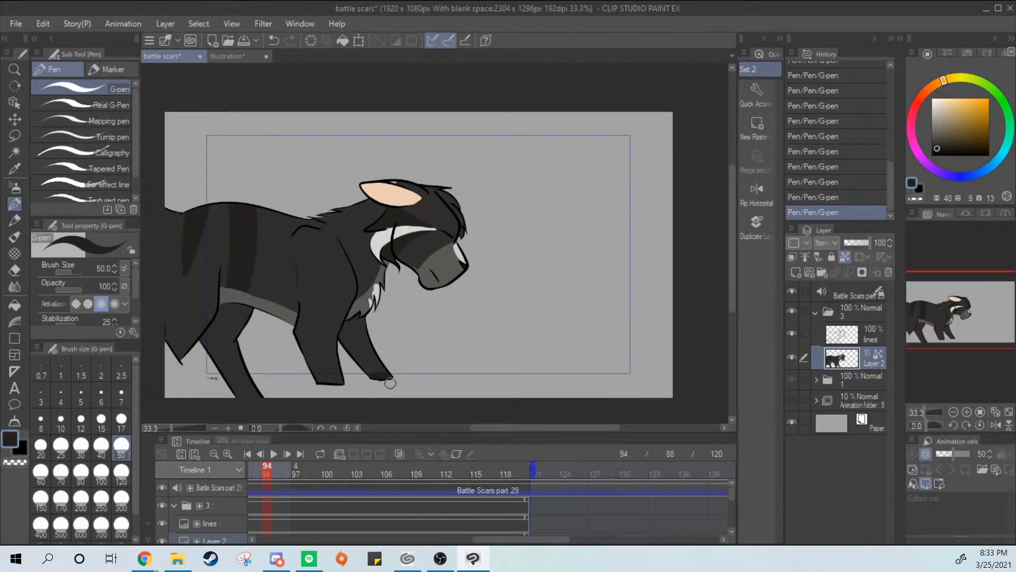
key("ctrl+z")
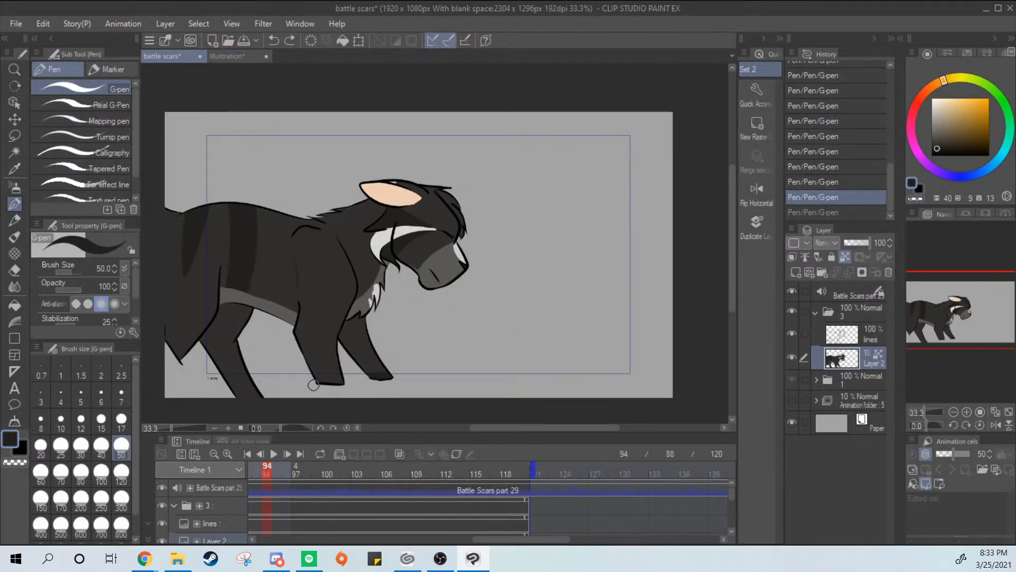
key("ctrl+y")
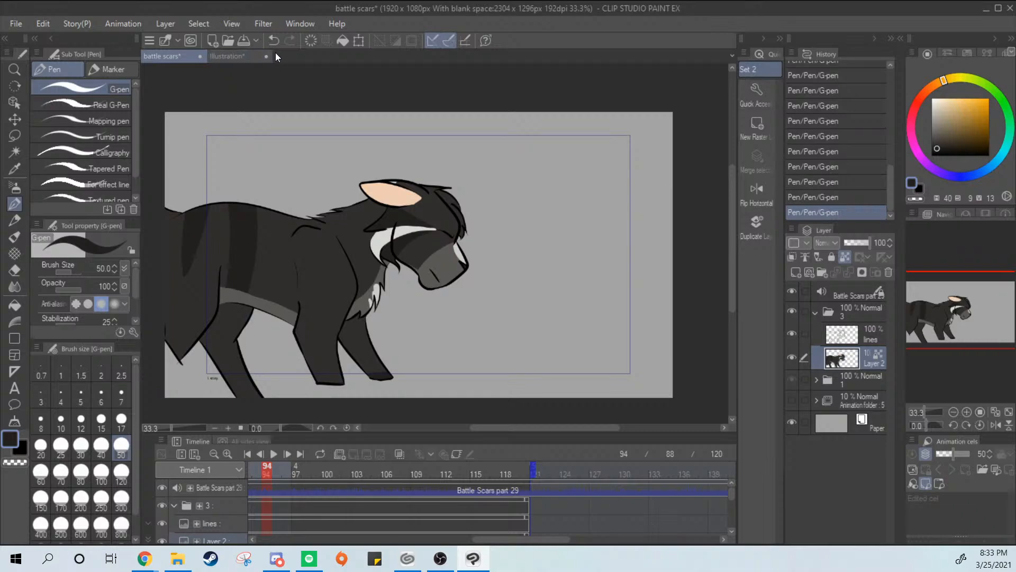
Sample the grey leg marking from the reference cat and paint it at the hind leg's lower end in battle scars
left_click(238, 56)
left_click(169, 56)
left_click(227, 56)
key("i")
left_click(456, 231)
key("p")
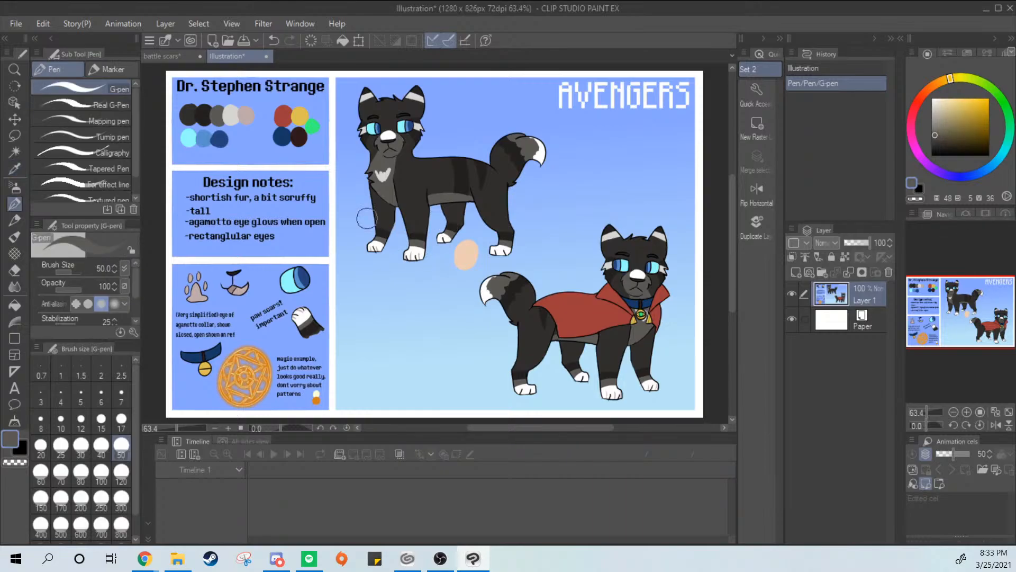
left_click(163, 55)
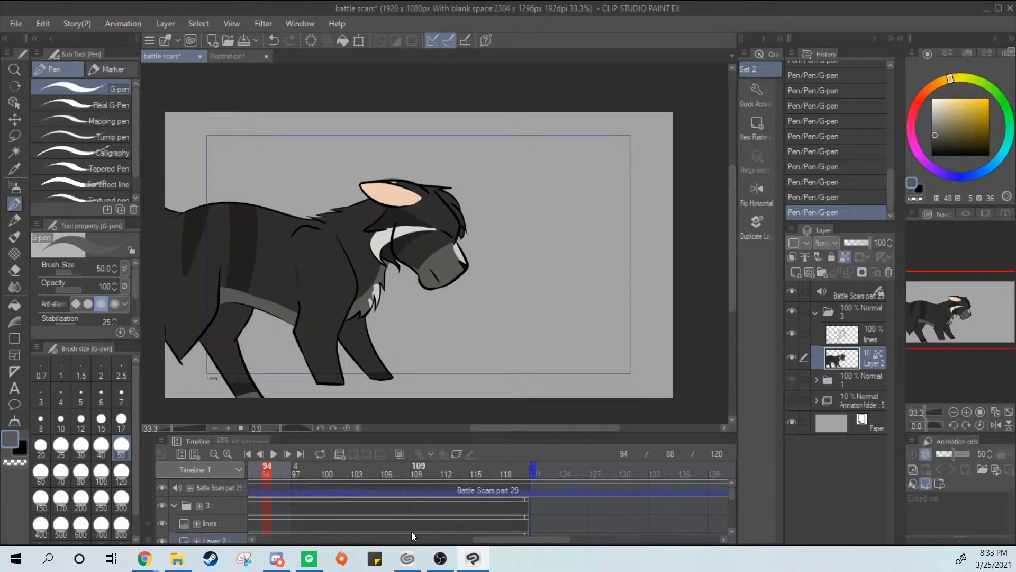
left_click_drag(543, 312, 570, 302)
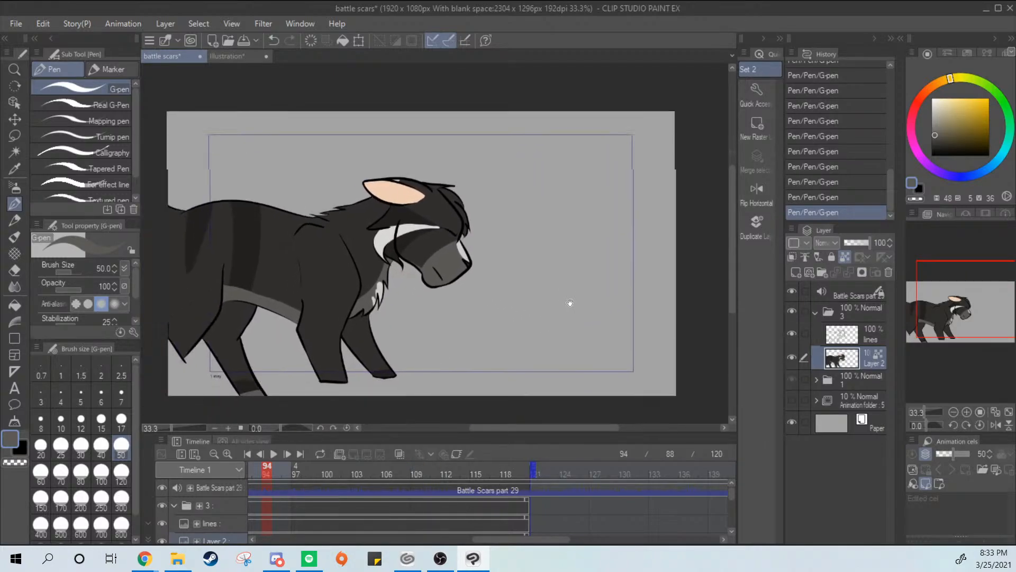
Add a raster layer clipped to the cat's color layer and switch to the Soft airbrush
left_click(858, 341)
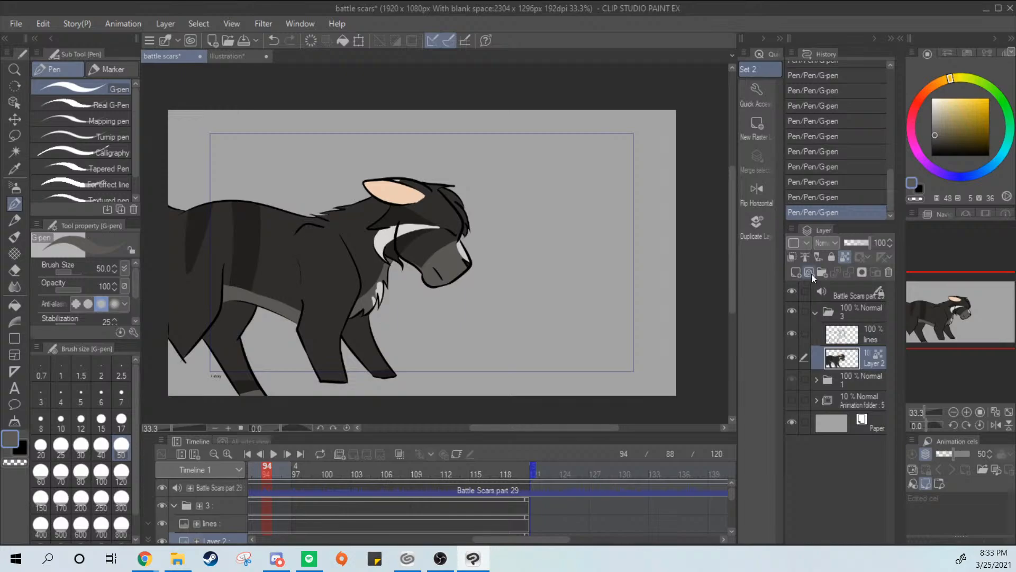
left_click(798, 273)
left_click(806, 256)
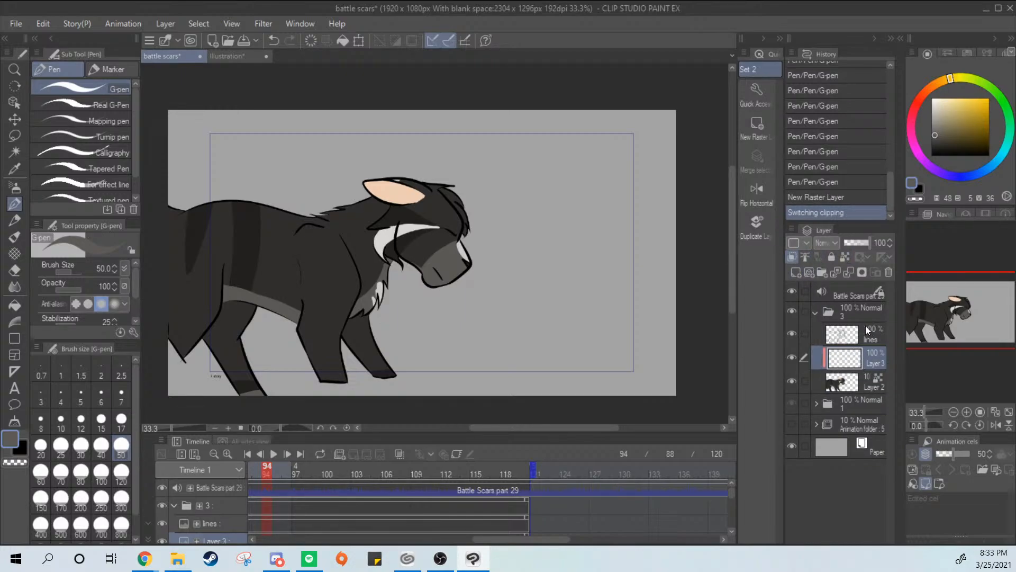
left_click(15, 189)
Try a bright violet Soft airbrush stroke over the cat's muzzle and undo it
left_click_drag(955, 172, 946, 172)
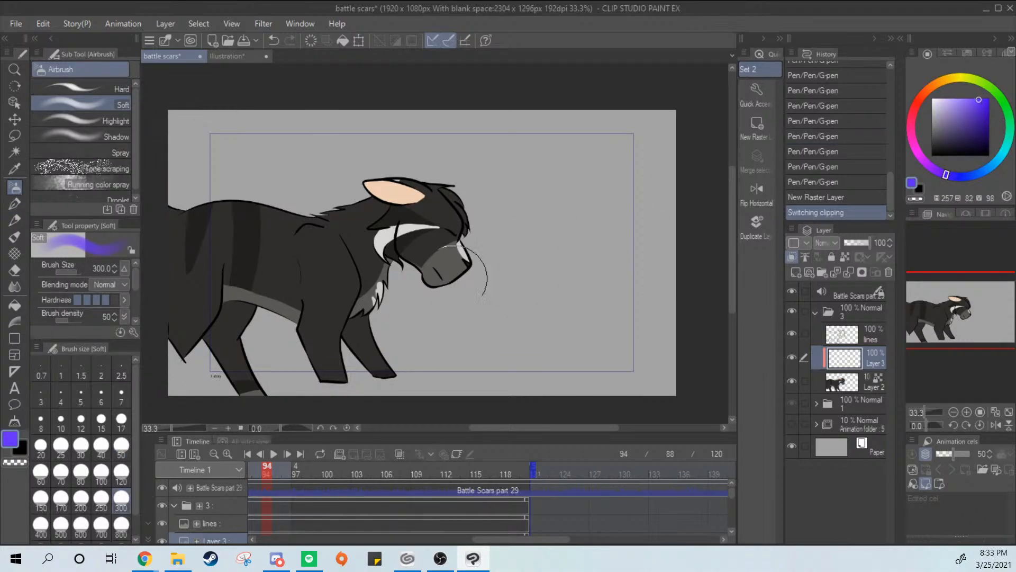
left_click_drag(460, 270, 444, 246)
key("ctrl+z")
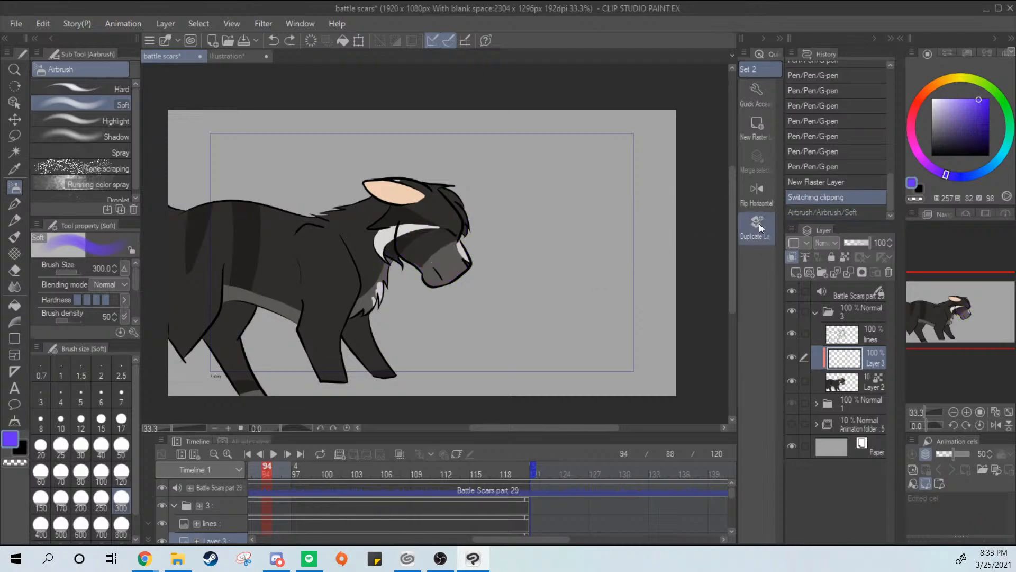
Set the airbrush color to a dark purple with hue 281, saturation 54 and value 16
left_click(958, 78)
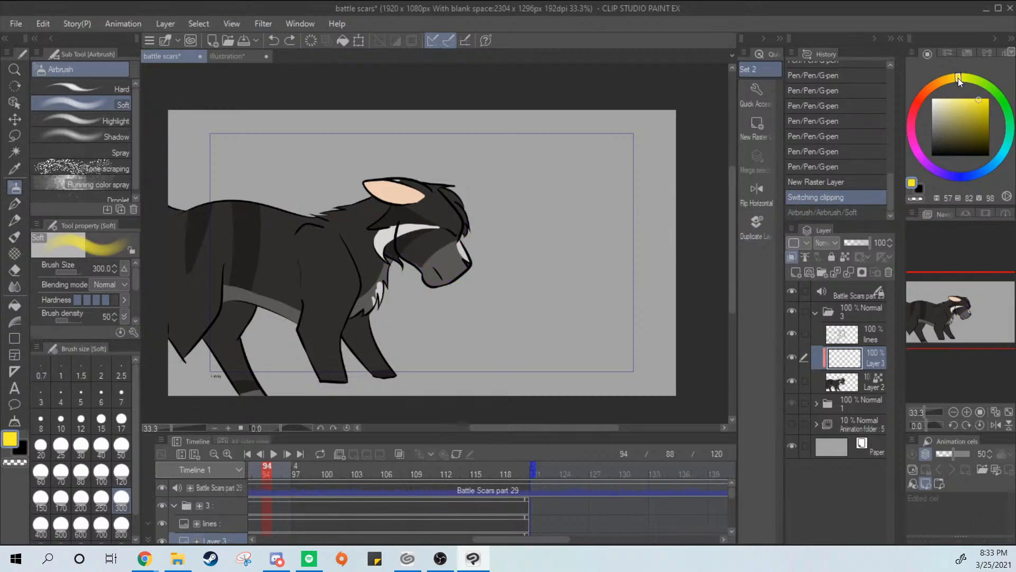
mouse_move(958, 78)
left_mouse_down()
mouse_move(938, 87)
mouse_move(955, 75)
left_mouse_up()
left_click_drag(966, 123, 973, 144)
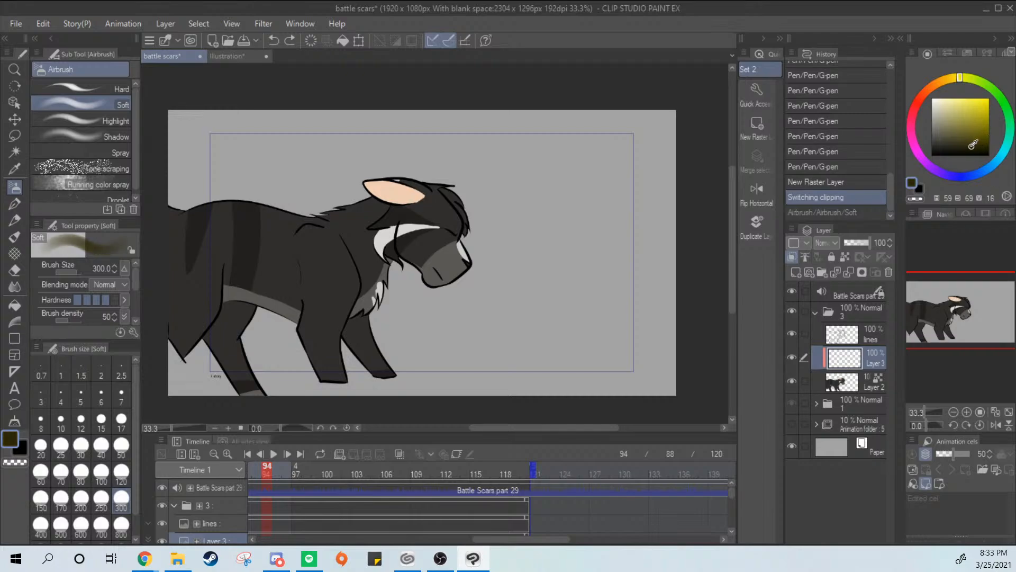
left_click(925, 91)
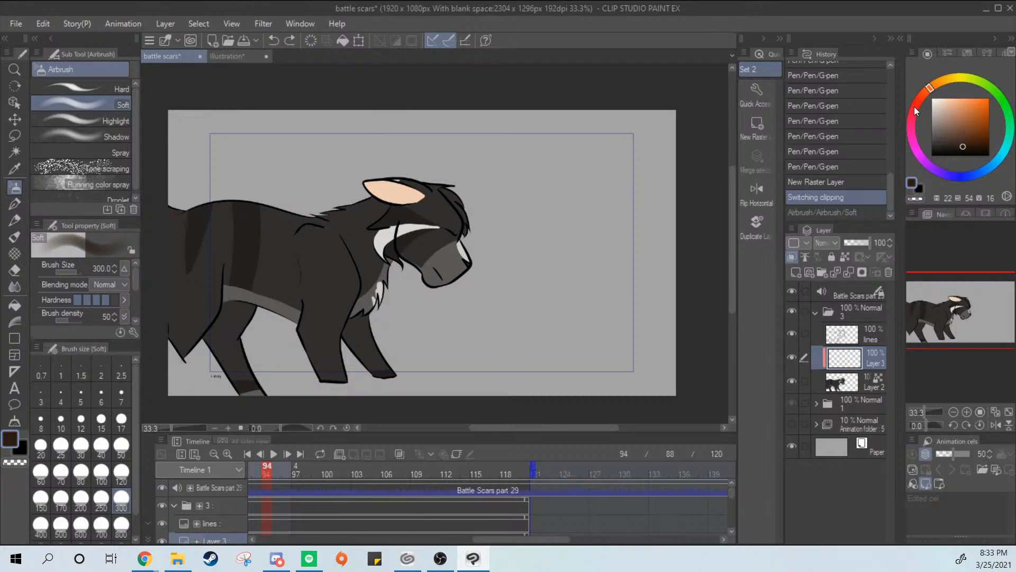
left_click_drag(916, 109, 912, 134)
Try dark purple airbrush shading over the cat's face and front leg, then undo it
left_click_drag(472, 222, 454, 261)
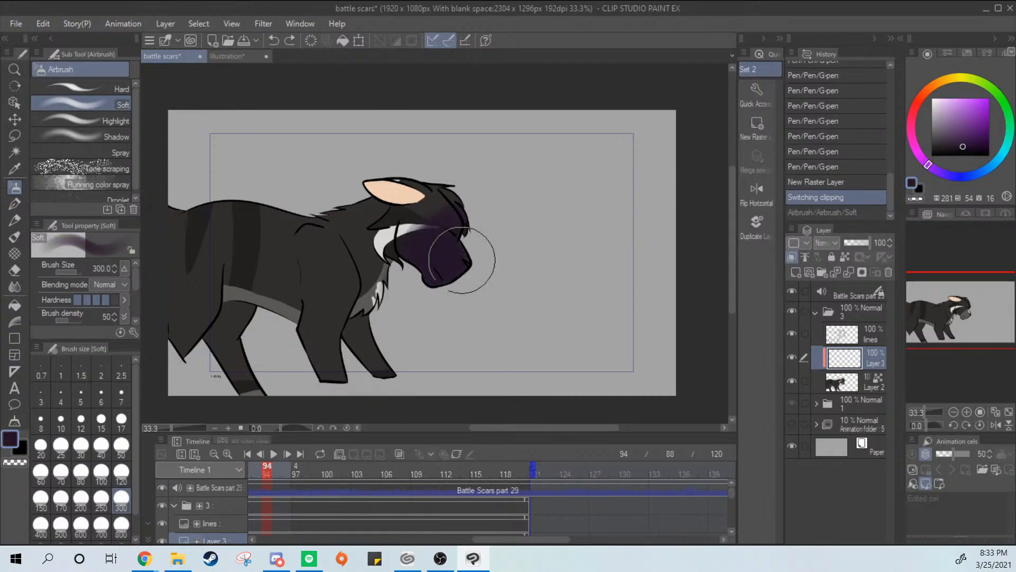
left_click_drag(392, 292, 374, 360)
key("ctrl+z")
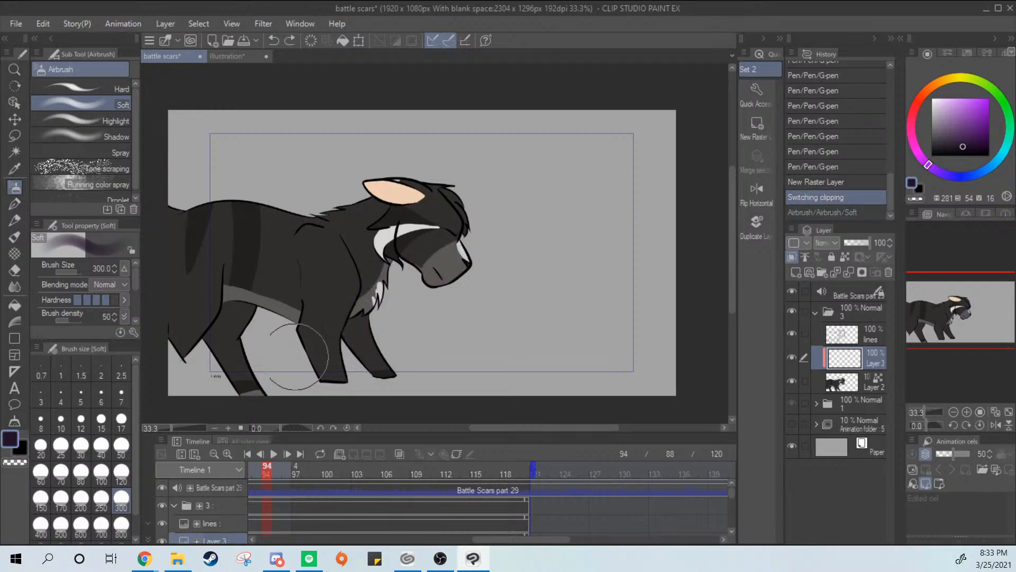
Try dark purple Soft airbrush shading over the cat's hindquarters, undoing the unwanted strokes
mouse_move(177, 163)
left_mouse_down()
mouse_move(180, 320)
mouse_move(223, 343)
left_mouse_up()
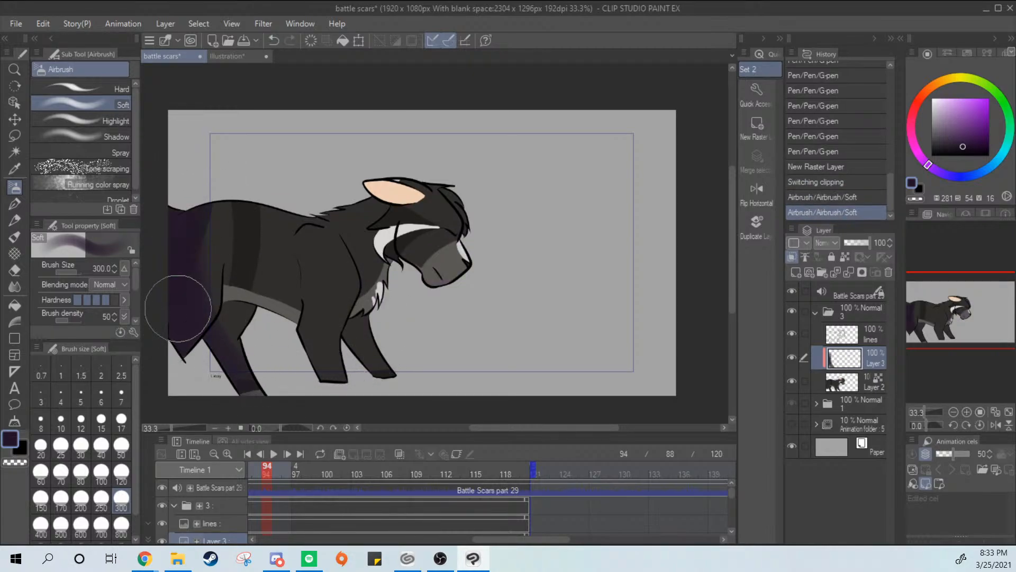
left_click_drag(179, 309, 319, 391)
key("ctrl+z")
key("ctrl+z")
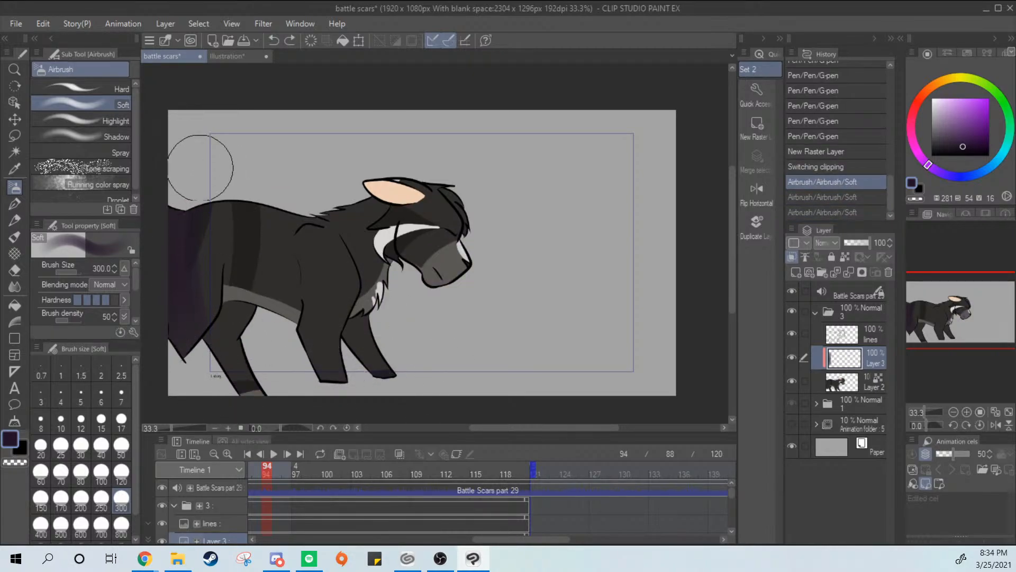
mouse_move(200, 164)
left_mouse_down()
mouse_move(181, 333)
mouse_move(177, 227)
mouse_move(178, 362)
mouse_move(172, 248)
mouse_move(193, 337)
mouse_move(233, 357)
mouse_move(210, 226)
left_mouse_up()
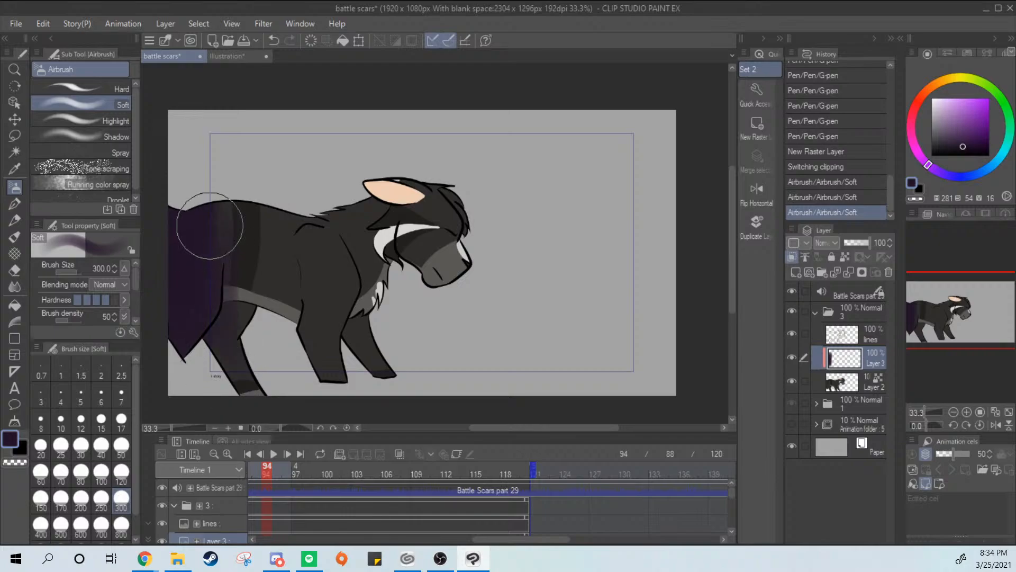
key("ctrl+z")
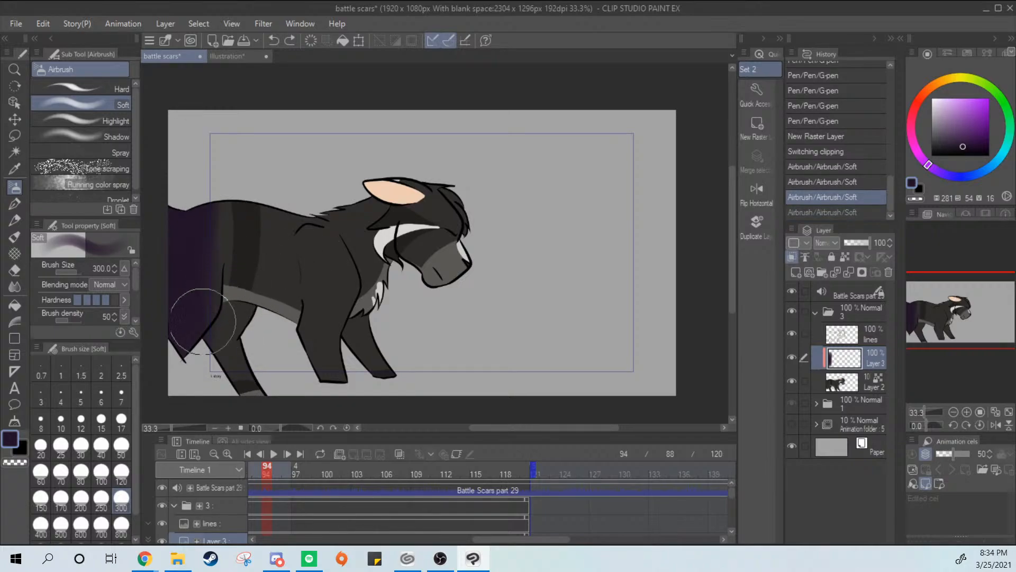
left_click_drag(203, 321, 210, 231)
key("ctrl+z")
Shade the cat's hind legs, belly and rear back in dark purple with the Soft airbrush at size 300
mouse_move(202, 324)
left_mouse_down()
mouse_move(206, 300)
mouse_move(239, 389)
left_mouse_up()
left_click_drag(233, 310, 241, 330)
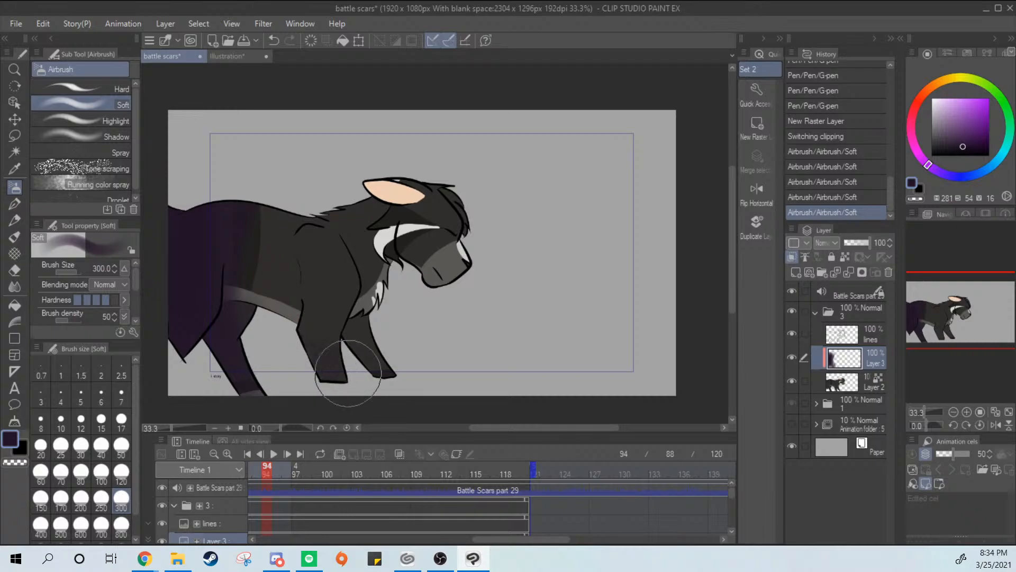
left_click_drag(239, 292, 265, 341)
mouse_move(230, 254)
left_mouse_down()
mouse_move(280, 345)
mouse_move(221, 261)
mouse_move(275, 361)
left_mouse_up()
left_click_drag(233, 269, 266, 367)
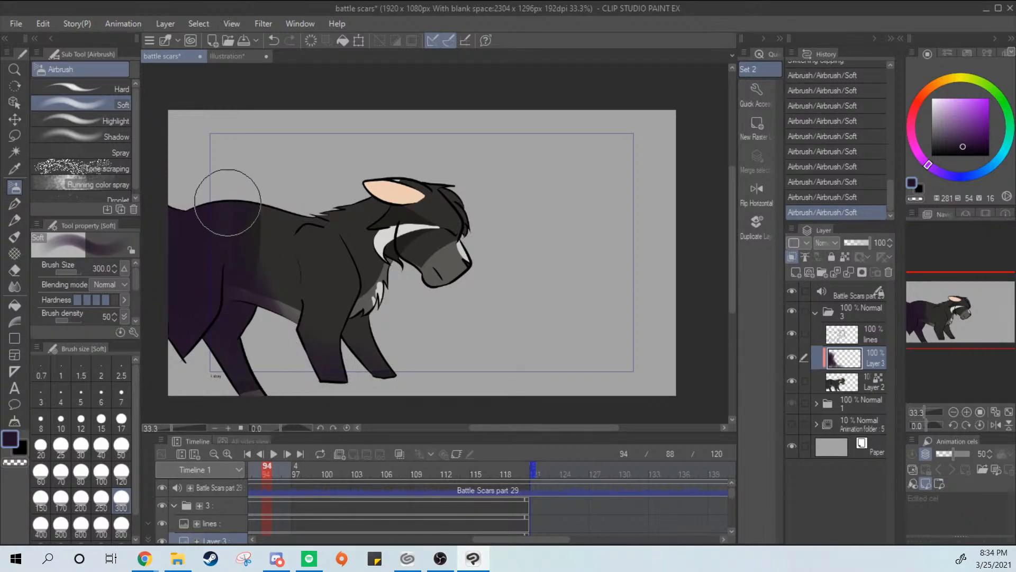
mouse_move(227, 204)
left_mouse_down()
mouse_move(249, 384)
mouse_move(241, 365)
mouse_move(257, 233)
mouse_move(224, 274)
mouse_move(236, 242)
mouse_move(250, 307)
mouse_move(260, 225)
mouse_move(290, 321)
mouse_move(361, 284)
mouse_move(321, 286)
mouse_move(266, 249)
mouse_move(294, 336)
mouse_move(257, 251)
mouse_move(297, 367)
mouse_move(271, 340)
left_mouse_up()
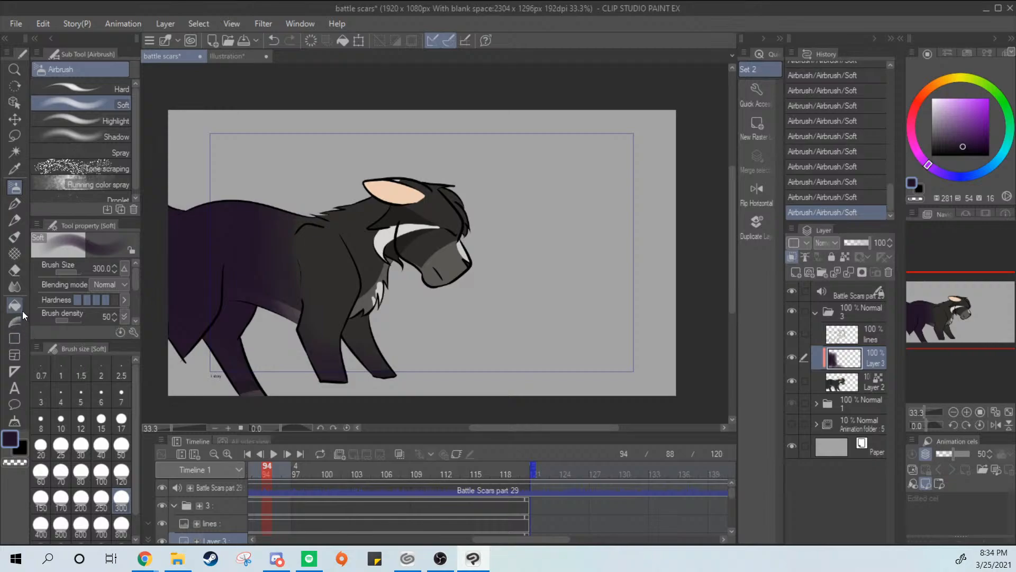
Blur the purple shading around the belly and front legs, and return to the Soft airbrush
left_click(15, 286)
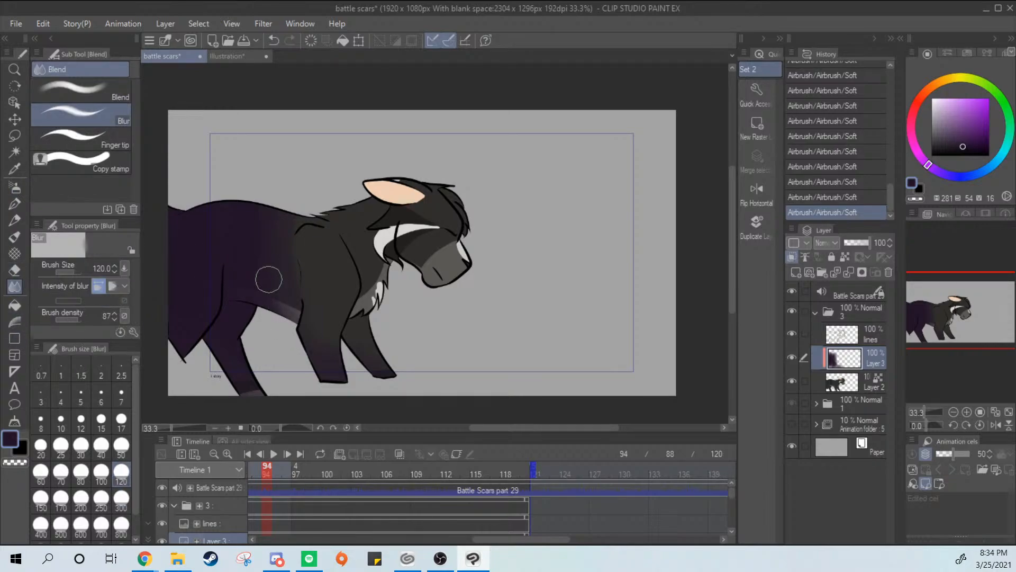
mouse_move(288, 334)
left_mouse_down()
mouse_move(325, 379)
mouse_move(363, 372)
left_mouse_up()
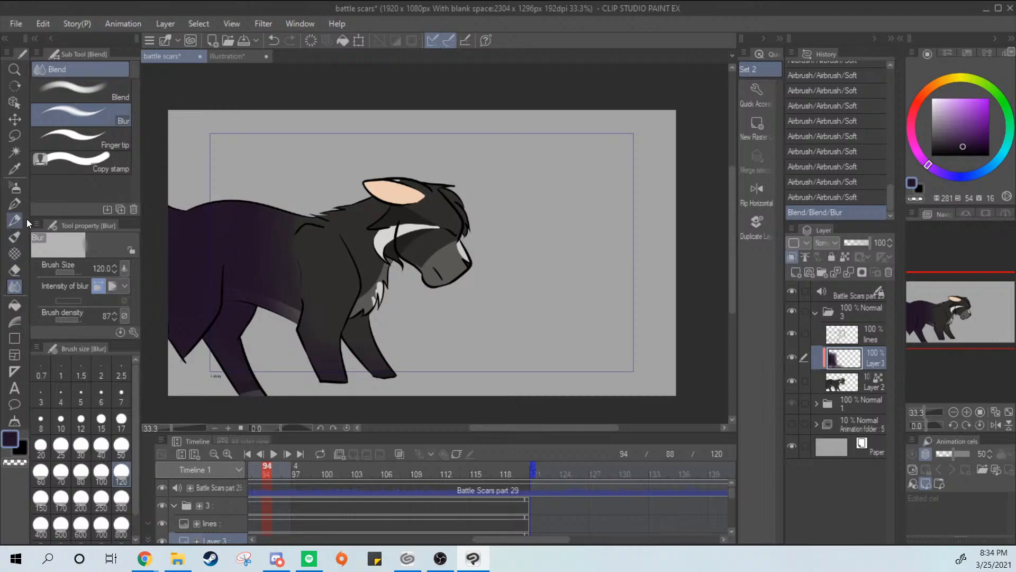
left_click(15, 187)
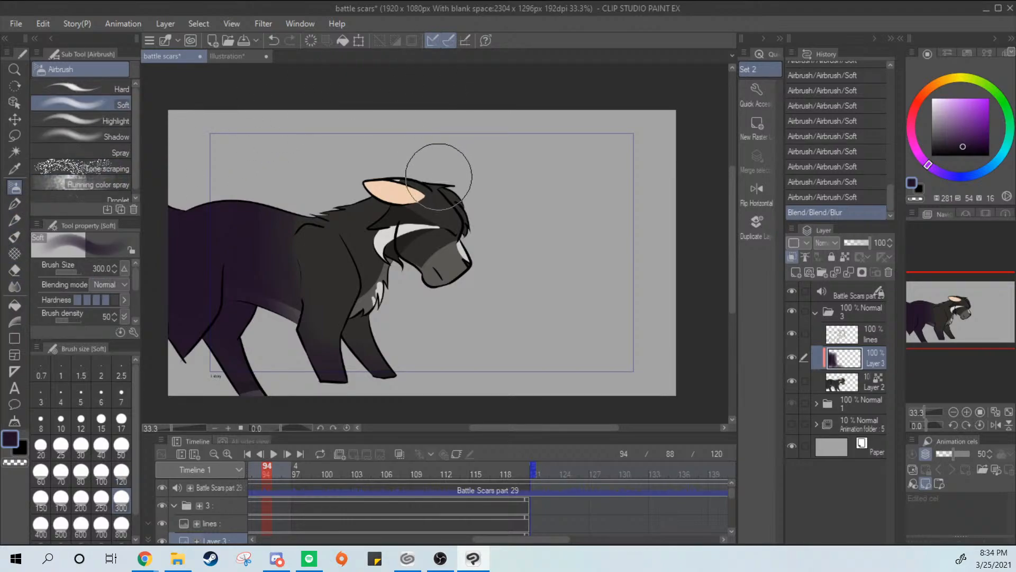
Try dark purple airbrush strokes over the cat's ear, head and neck, and undo each attempt
mouse_move(283, 211)
left_mouse_down()
mouse_move(451, 140)
mouse_move(400, 176)
mouse_move(412, 165)
mouse_move(458, 174)
mouse_move(355, 191)
mouse_move(397, 156)
left_mouse_up()
key("ctrl+z")
key("ctrl+z")
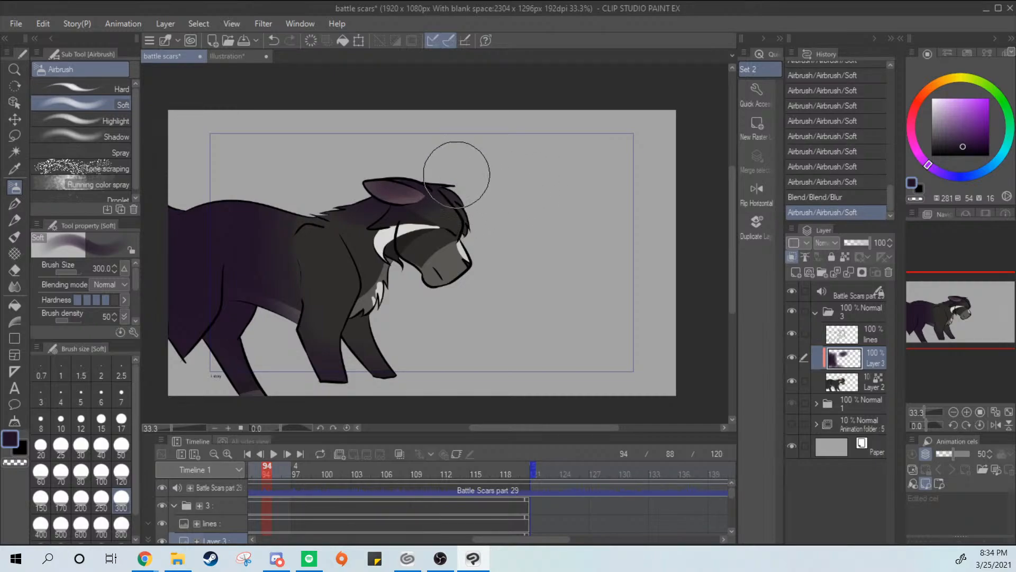
key("ctrl+z")
left_click_drag(411, 162, 345, 181)
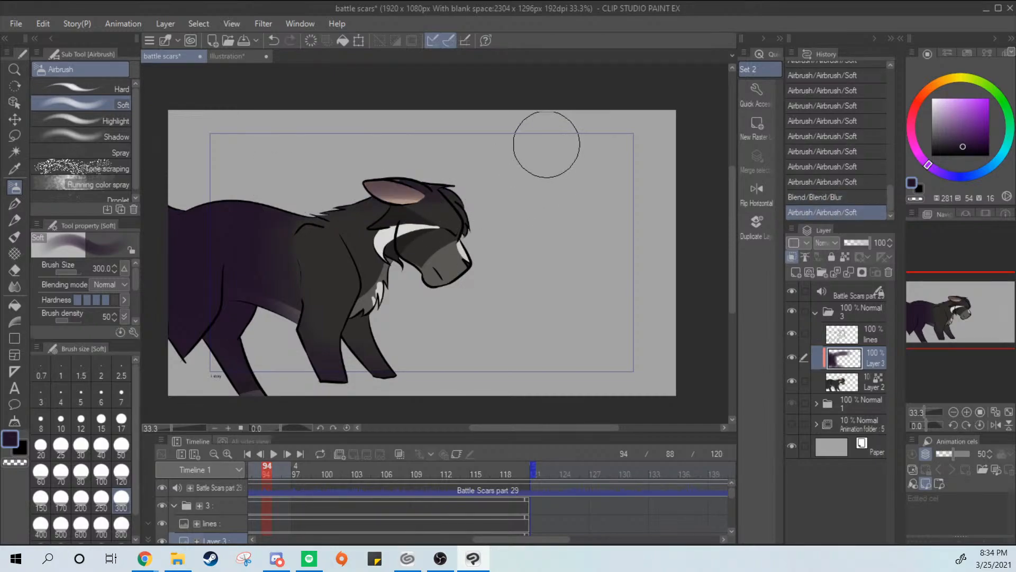
key("ctrl+z")
mouse_move(460, 175)
left_mouse_down()
mouse_move(463, 150)
mouse_move(340, 291)
left_mouse_up()
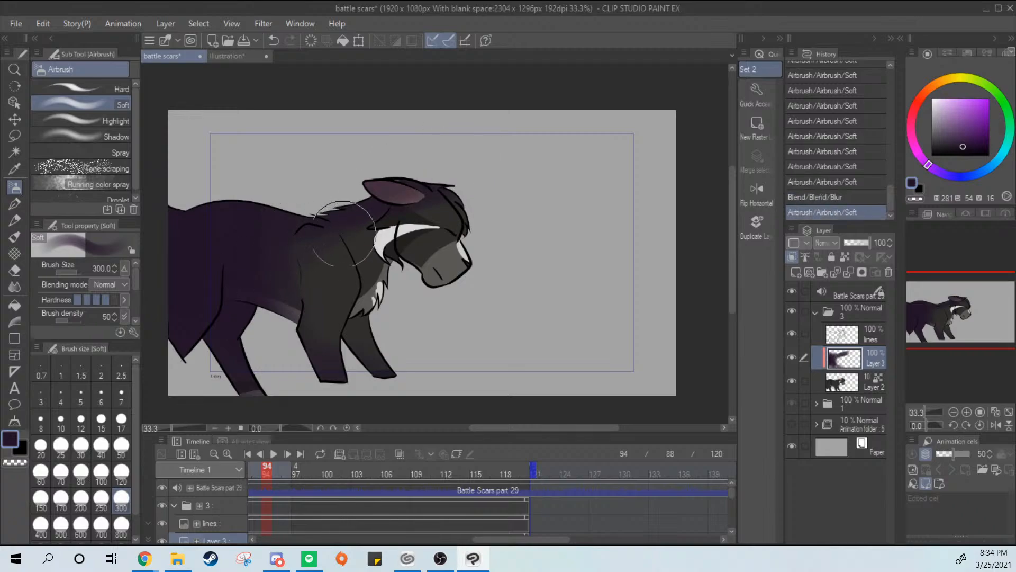
key("ctrl+z")
Try airbrushing the cat's hind foot and shoulder, then undo all the purple shading on the clipped layer
mouse_move(247, 386)
left_mouse_down()
mouse_move(249, 400)
mouse_move(265, 400)
left_mouse_up()
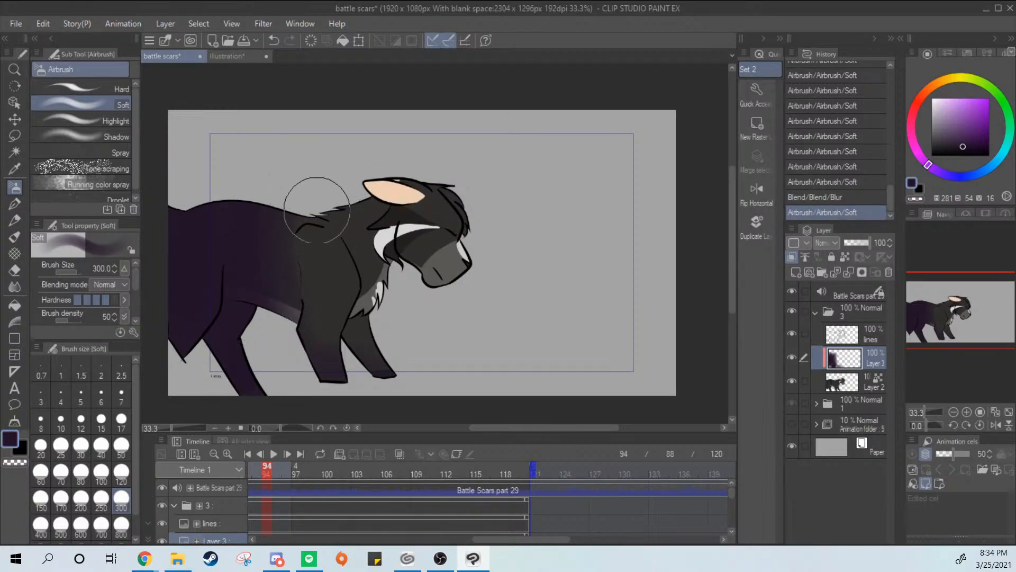
left_click_drag(315, 194, 287, 291)
left_click_drag(313, 178, 277, 323)
mouse_move(315, 195)
left_mouse_down()
mouse_move(299, 215)
mouse_move(313, 341)
left_mouse_up()
key("ctrl+z")
key("ctrl+z")
key("ctrl+z")
key("ctrl+z")
key("ctrl+z")
key("ctrl+z")
key("ctrl+z")
key("ctrl+z")
key("ctrl+z")
key("ctrl+z")
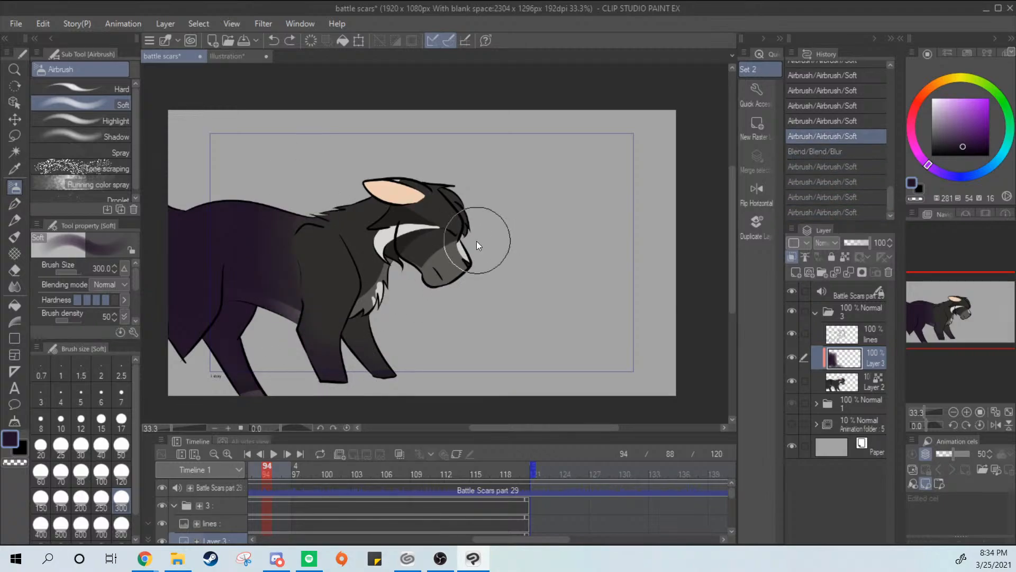
key("ctrl+z")
key("ctrl+z")
key("ctrl+z")
key("ctrl+z")
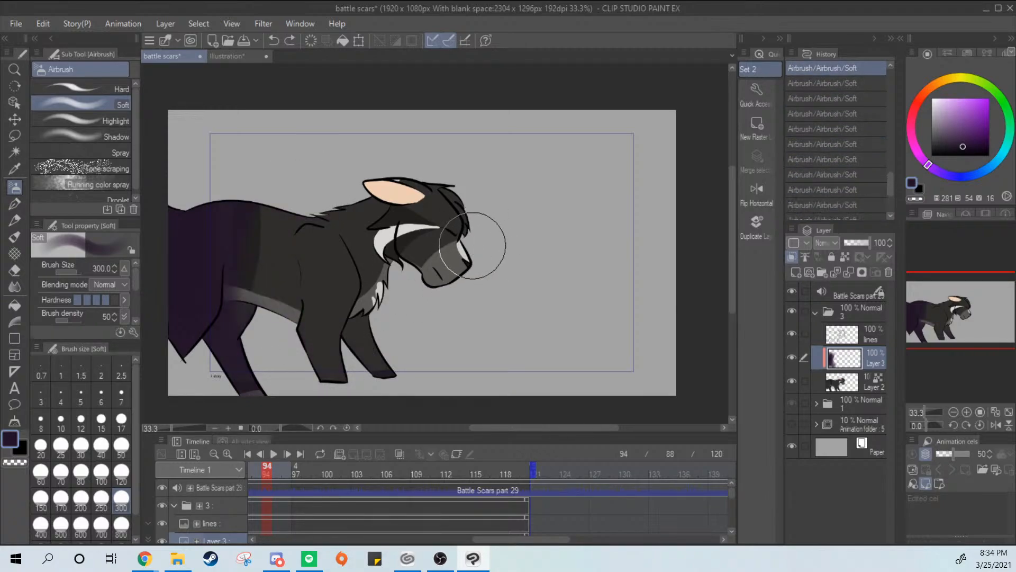
key("ctrl+z")
key("ctrl+z")
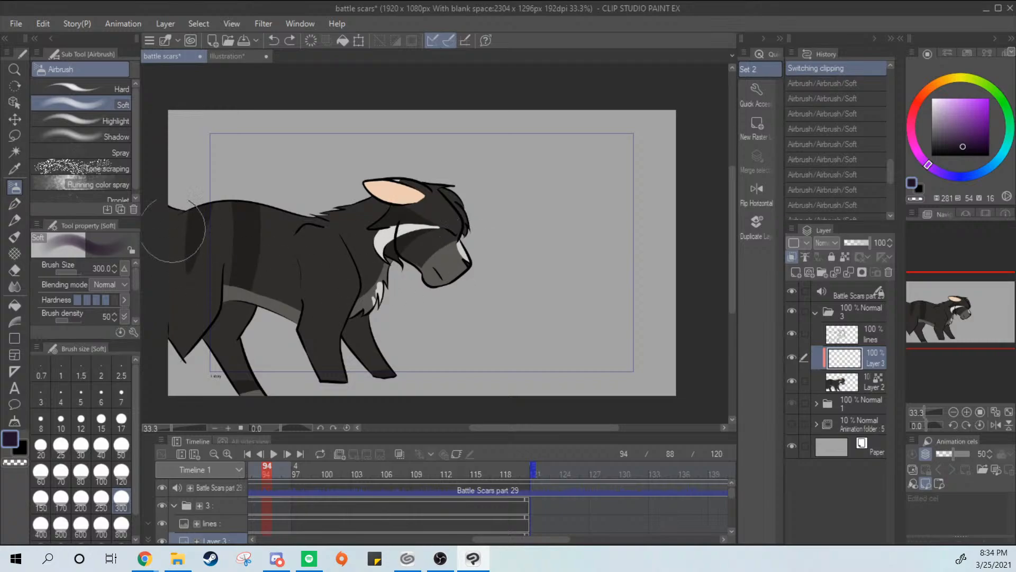
Airbrush soft dark purple shading across the cat's hindquarters, torso, chest and head on the clipped layer
mouse_move(167, 208)
left_mouse_down()
mouse_move(198, 260)
mouse_move(180, 221)
mouse_move(308, 366)
mouse_move(271, 379)
left_mouse_up()
mouse_move(209, 180)
left_mouse_down()
mouse_move(254, 377)
mouse_move(260, 175)
mouse_move(274, 340)
mouse_move(281, 201)
mouse_move(317, 349)
mouse_move(272, 243)
mouse_move(408, 302)
mouse_move(312, 204)
mouse_move(399, 331)
left_mouse_up()
mouse_move(313, 189)
left_mouse_down()
mouse_move(326, 249)
mouse_move(365, 307)
left_mouse_up()
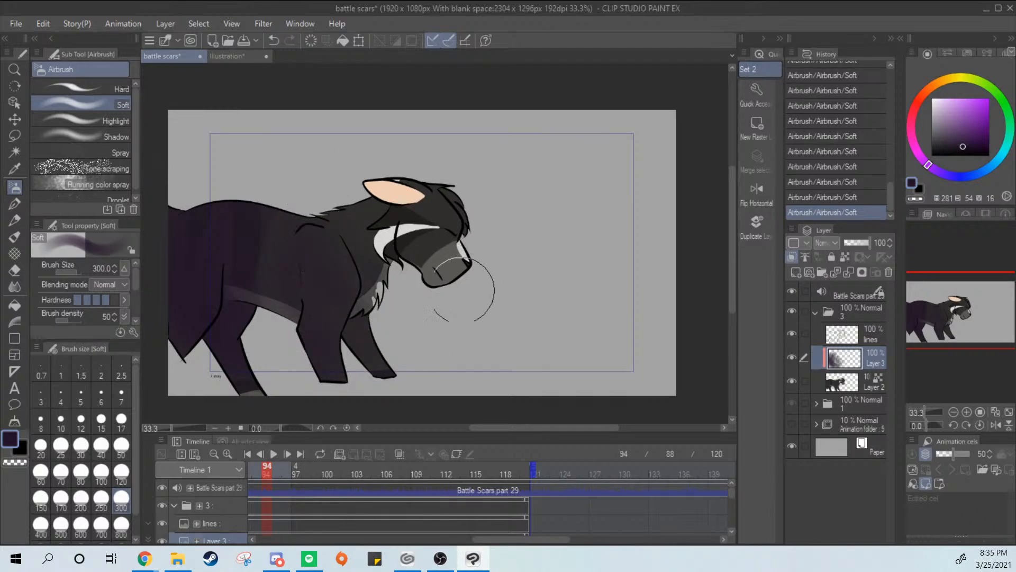
left_click_drag(371, 169, 377, 308)
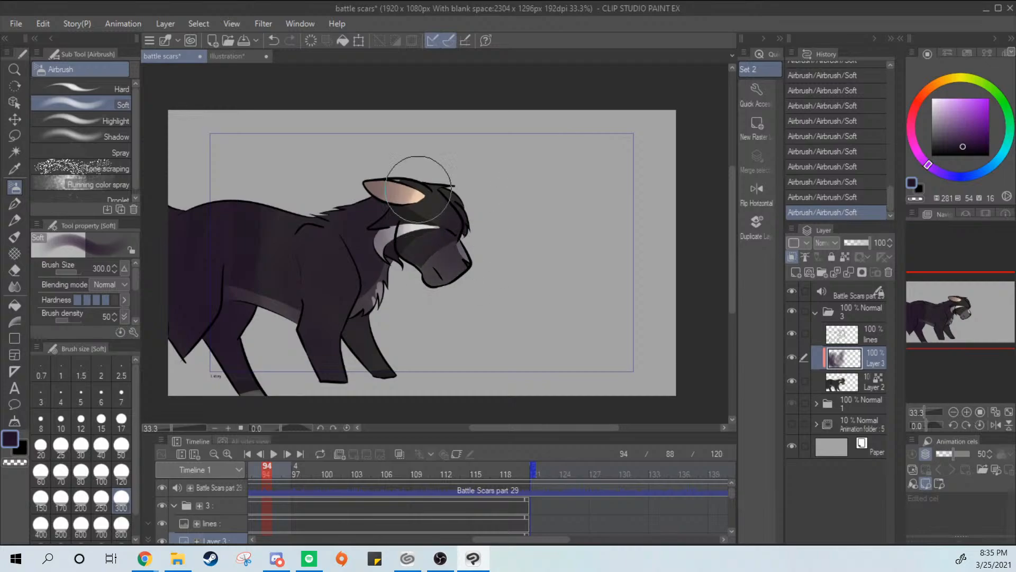
mouse_move(415, 170)
left_mouse_down()
mouse_move(478, 224)
mouse_move(474, 205)
mouse_move(363, 264)
left_mouse_up()
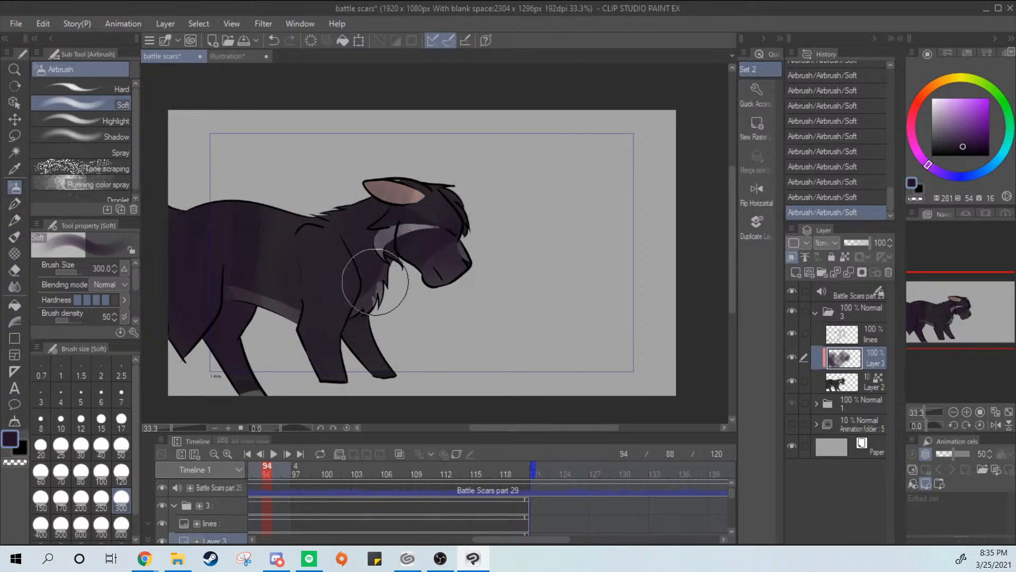
Set the shading layer's blending mode to Multiply and its opacity to 67%
left_click(826, 243)
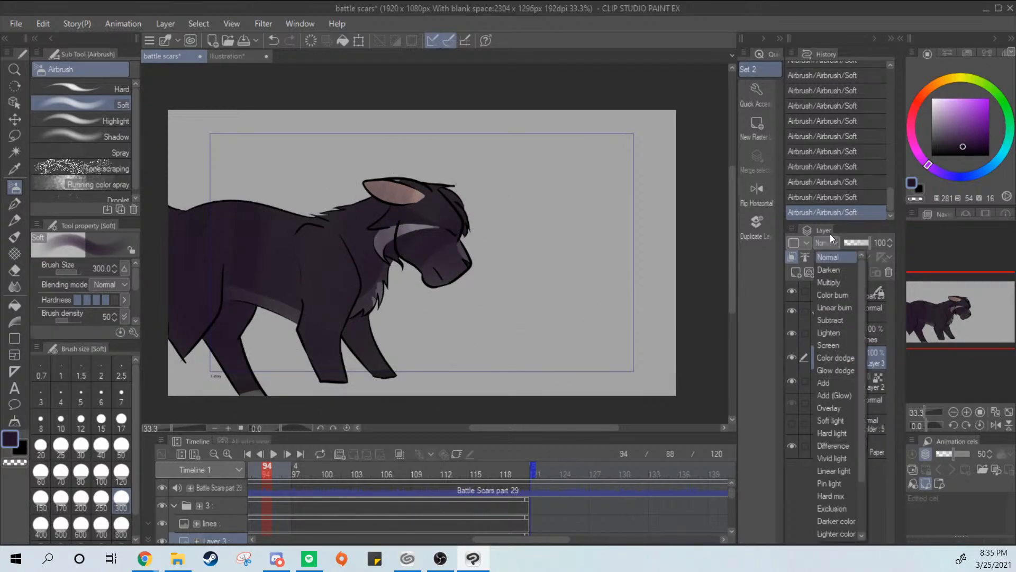
left_click(842, 283)
left_click_drag(856, 243, 862, 242)
Deepen the shading over the cat's torso, legs, chest and face with more Soft airbrush strokes
mouse_move(195, 250)
left_mouse_down()
mouse_move(223, 388)
mouse_move(200, 237)
mouse_move(264, 392)
mouse_move(245, 274)
mouse_move(263, 340)
mouse_move(256, 327)
mouse_move(291, 173)
mouse_move(275, 337)
left_mouse_up()
left_click_drag(297, 210, 292, 280)
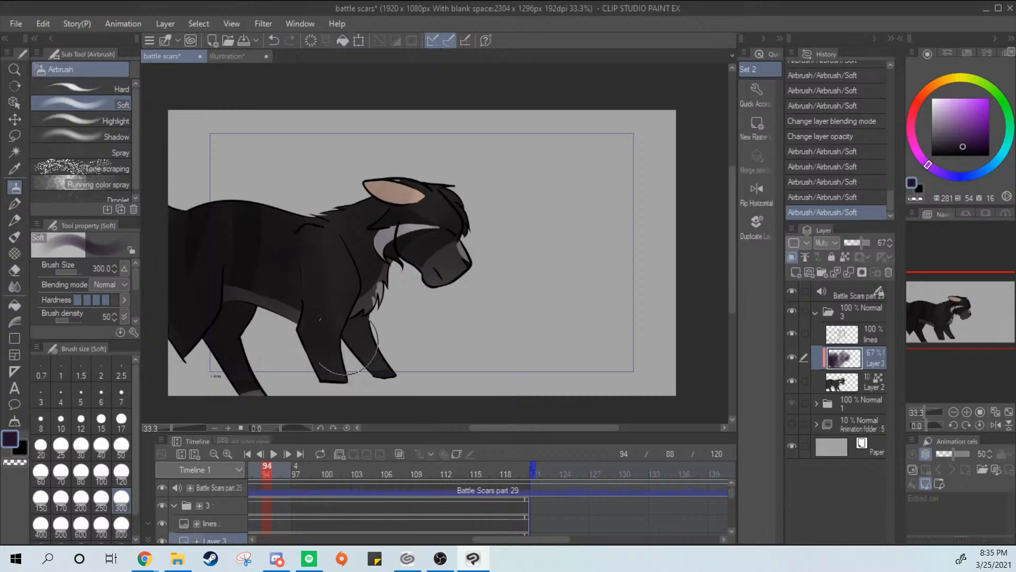
mouse_move(467, 313)
left_mouse_down()
mouse_move(389, 275)
mouse_move(431, 285)
mouse_move(456, 239)
mouse_move(436, 265)
mouse_move(354, 245)
mouse_move(332, 313)
mouse_move(373, 274)
mouse_move(392, 273)
mouse_move(322, 214)
mouse_move(249, 270)
mouse_move(235, 365)
mouse_move(261, 310)
left_mouse_up()
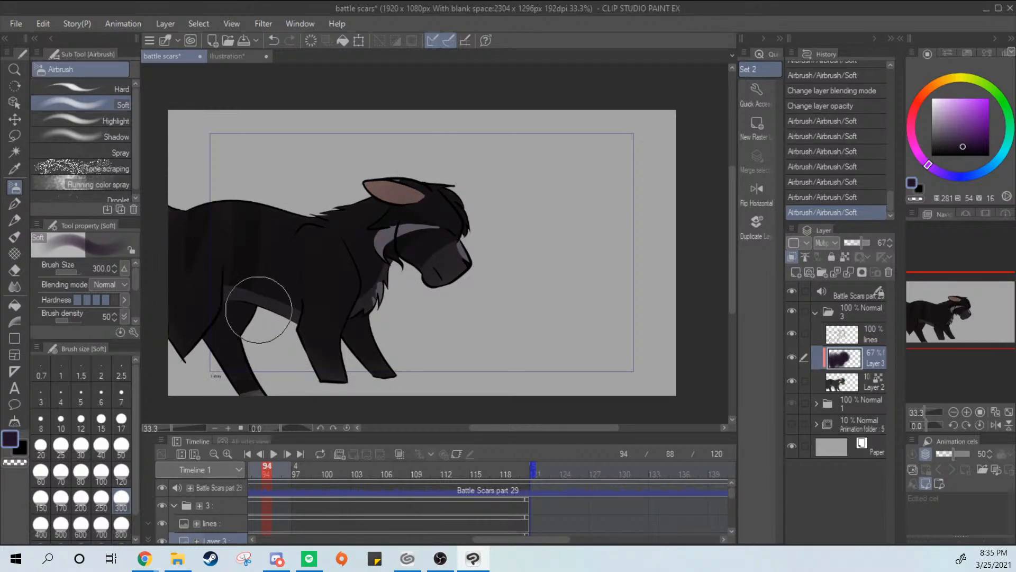
mouse_move(379, 221)
left_mouse_down()
mouse_move(407, 234)
mouse_move(410, 253)
left_mouse_up()
mouse_move(390, 294)
left_mouse_down()
mouse_move(357, 290)
mouse_move(324, 322)
left_mouse_up()
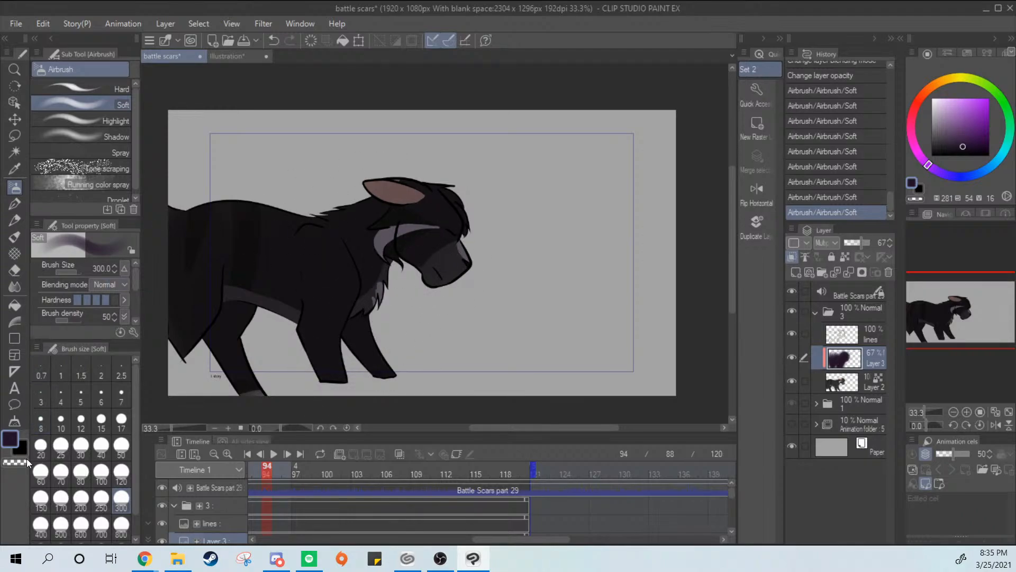
Lighten the shading on the cat's face, ear, chest and shoulder with the transparent-color Soft airbrush, undoing unwanted strokes
left_click(27, 460)
mouse_move(448, 204)
left_mouse_down()
mouse_move(423, 183)
mouse_move(423, 222)
left_mouse_up()
key("ctrl+z")
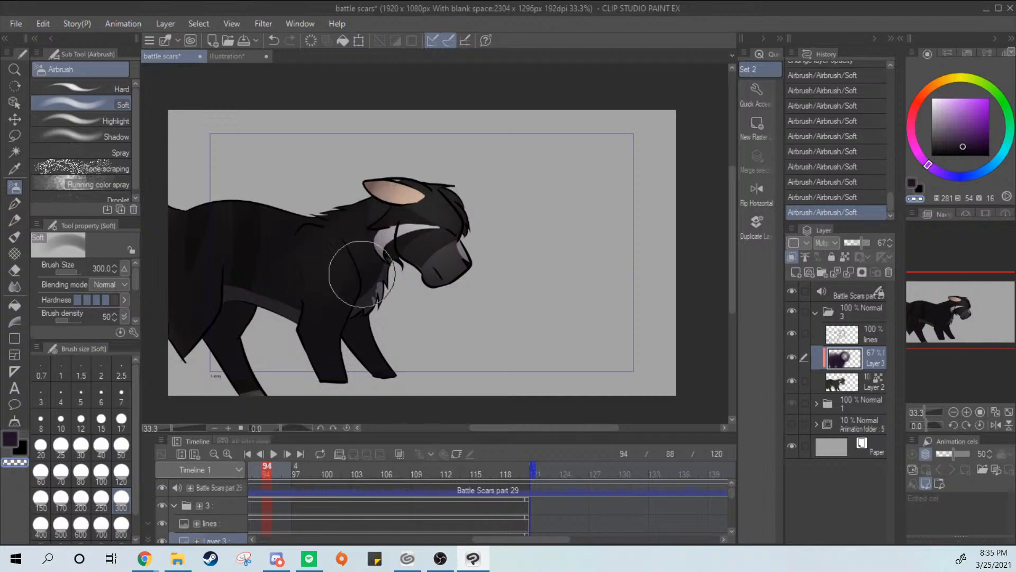
mouse_move(362, 274)
left_mouse_down()
mouse_move(401, 281)
mouse_move(392, 280)
mouse_move(415, 307)
mouse_move(476, 282)
left_mouse_up()
key("ctrl+z")
key("ctrl+z")
key("ctrl+z")
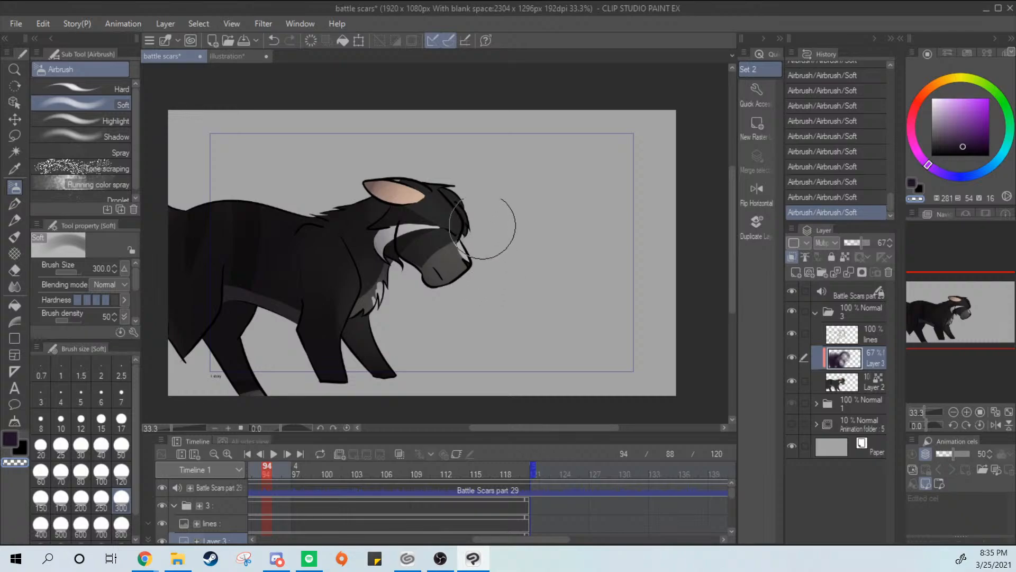
key("ctrl+z")
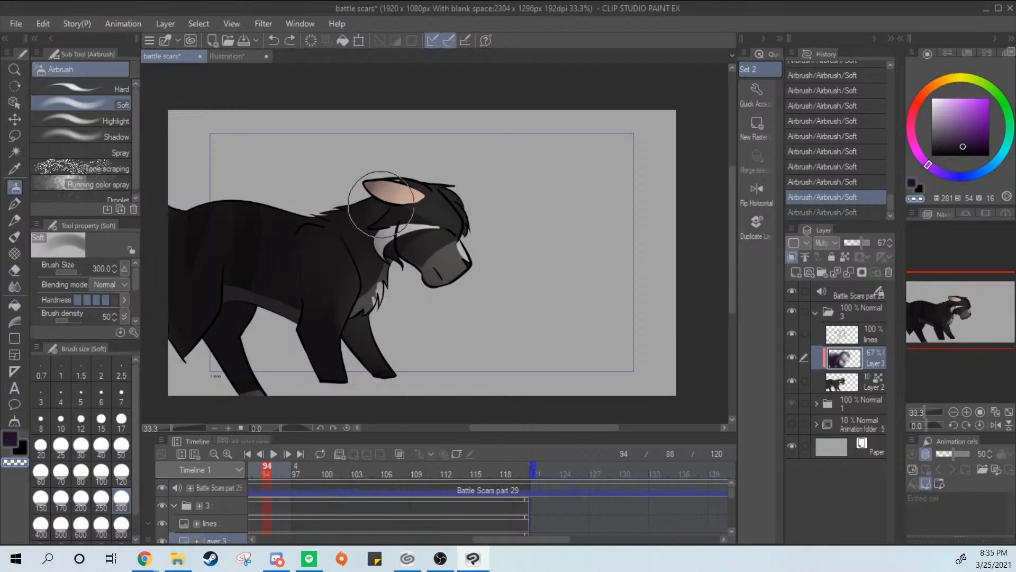
left_click_drag(381, 205, 350, 309)
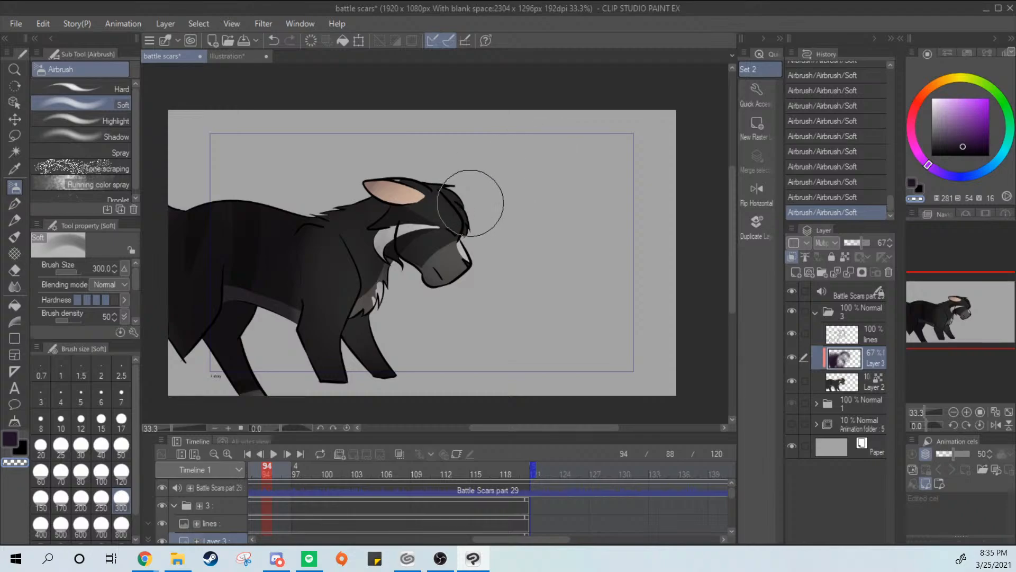
key("ctrl+z")
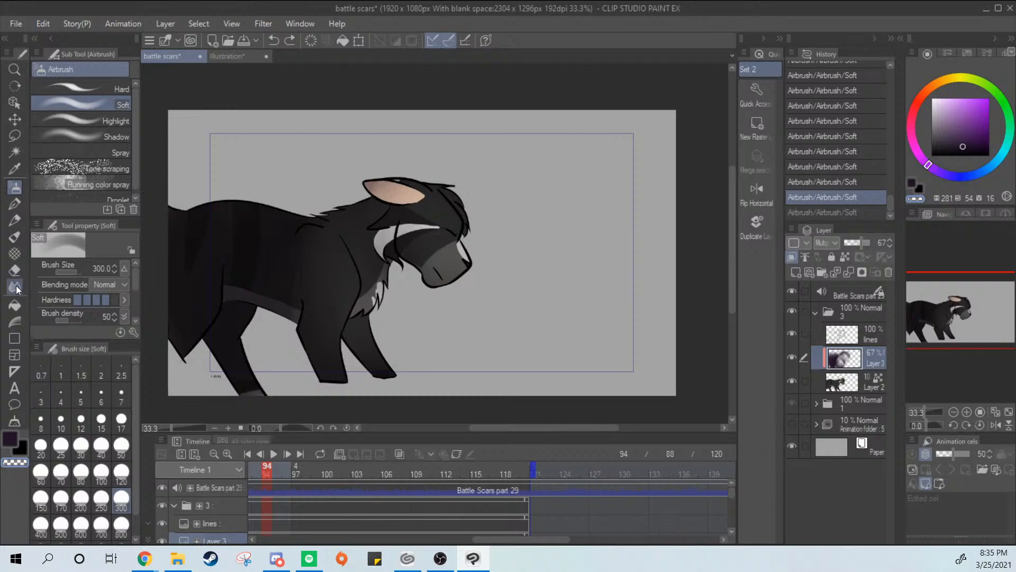
Blur the shading along the cat's front leg with the size 120 Blur brush
key("j")
mouse_move(300, 297)
left_mouse_down()
mouse_move(292, 312)
mouse_move(308, 359)
left_mouse_up()
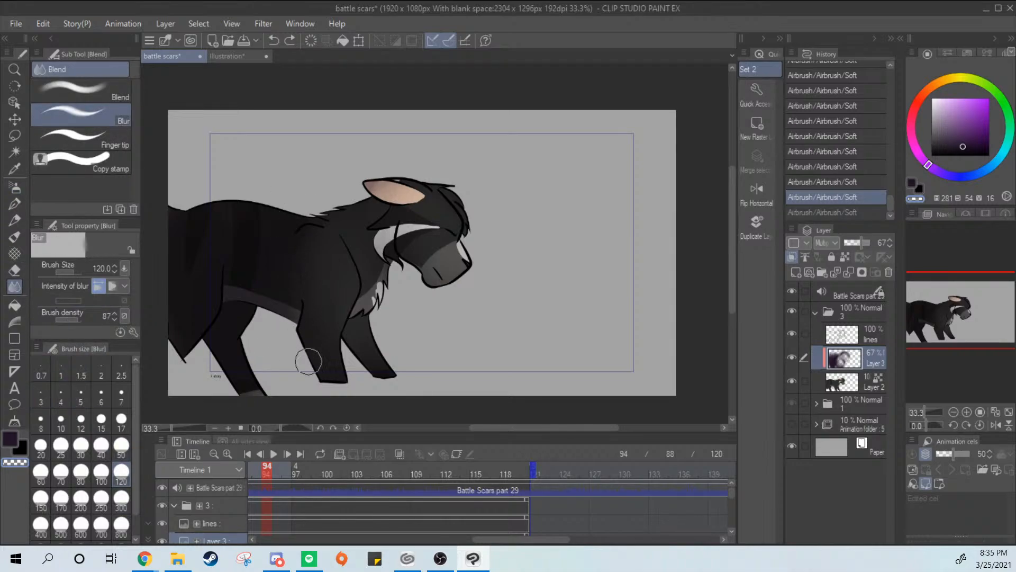
key("i")
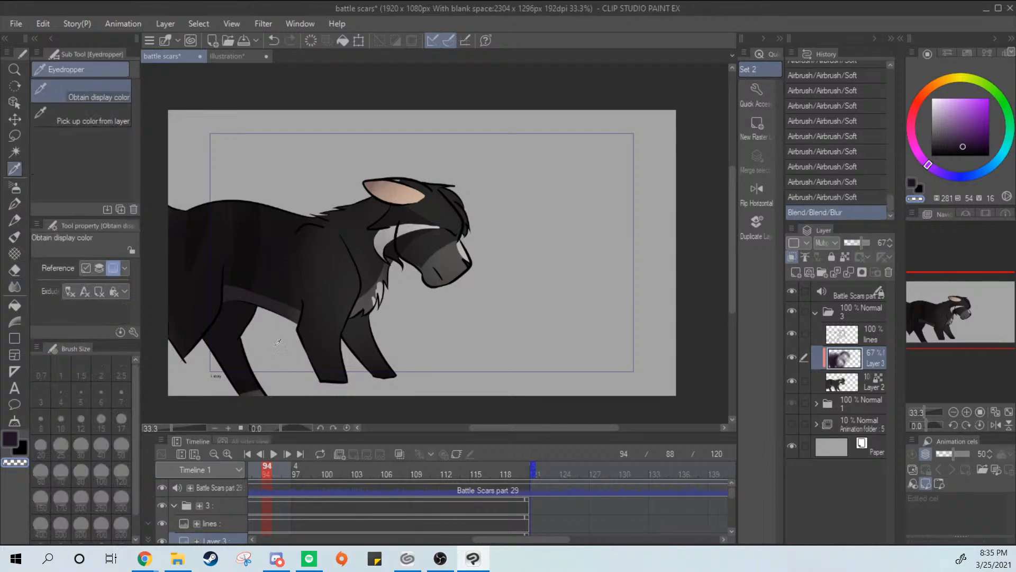
Add a dark purple G-pen swatch beside the cat on the reference illustration, then return to the battle scars document
left_click(15, 203)
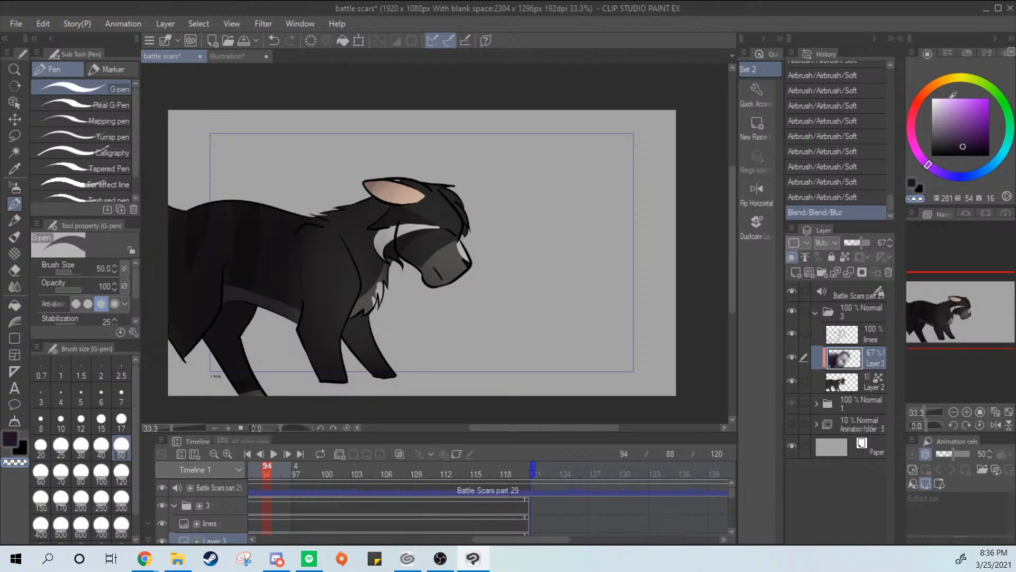
left_click(16, 219)
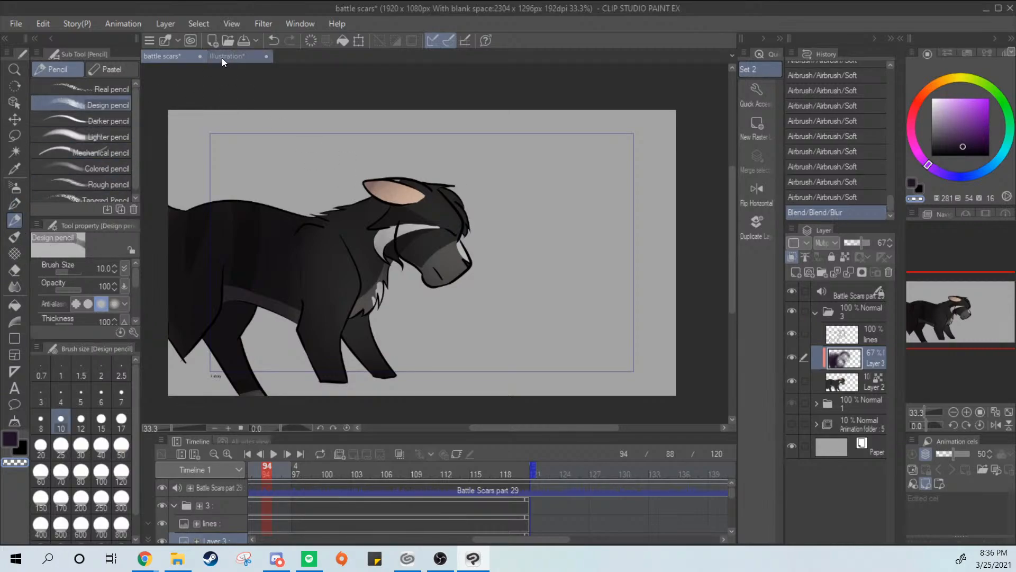
left_click(222, 58)
left_click_drag(363, 294, 365, 294)
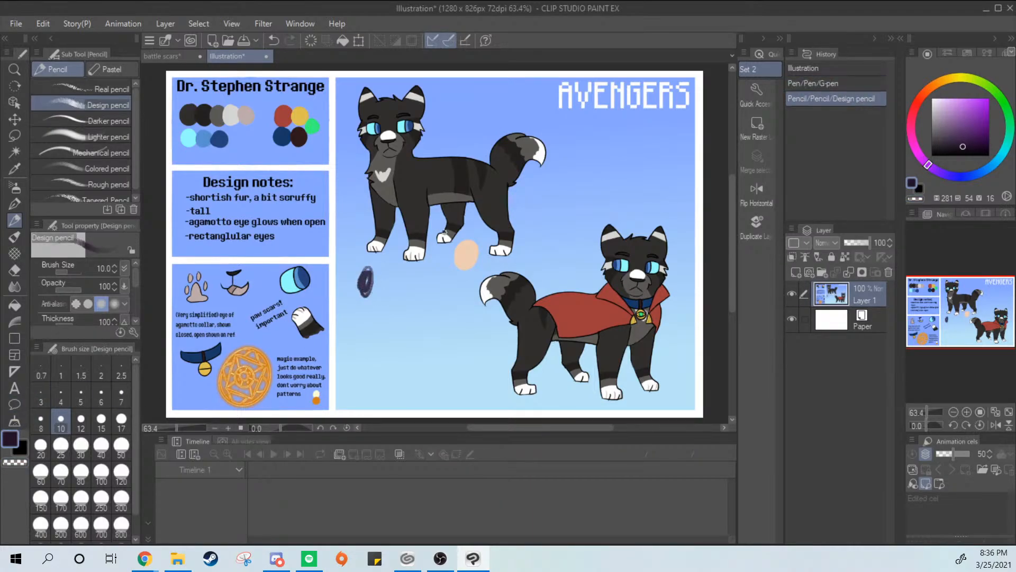
key("ctrl+z")
left_click(15, 204)
left_click_drag(354, 291, 362, 291)
left_click(159, 55)
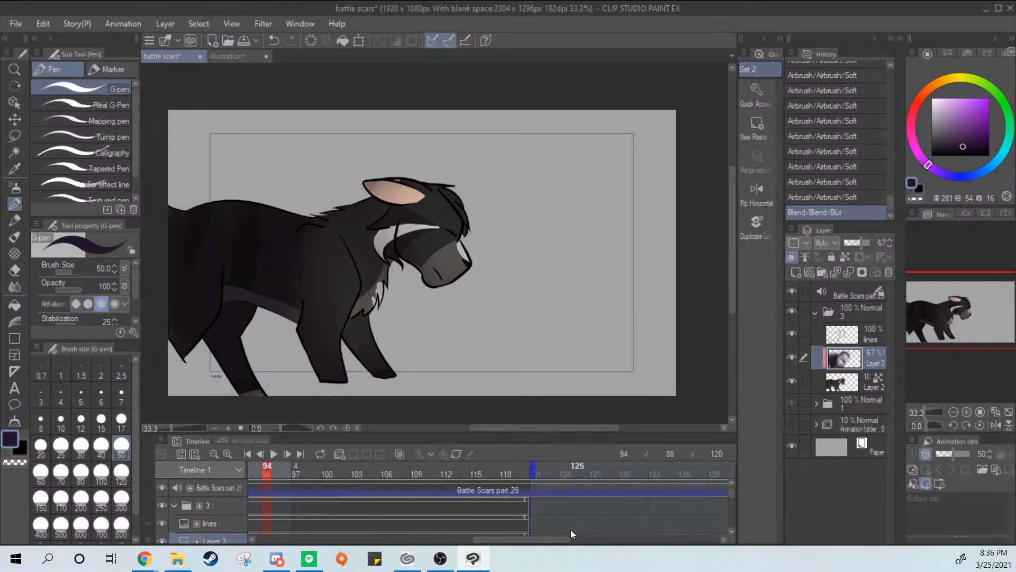
Collapse folder 3 in the layer list and timeline, and extend the playback end frame to 163
left_click(816, 315)
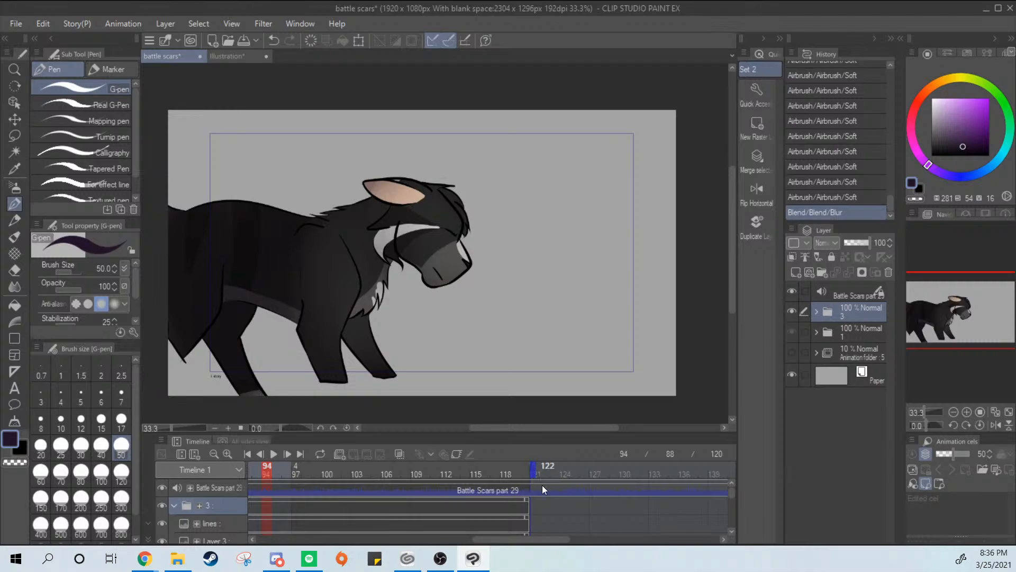
left_click_drag(540, 539, 559, 549)
scroll(191, 514, "down", 3)
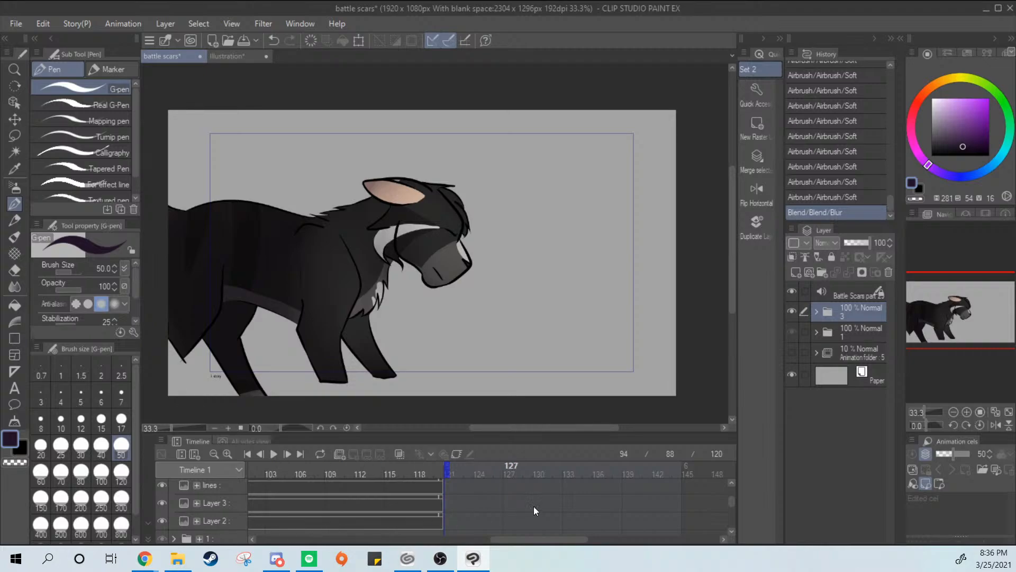
scroll(734, 500, "up", 3)
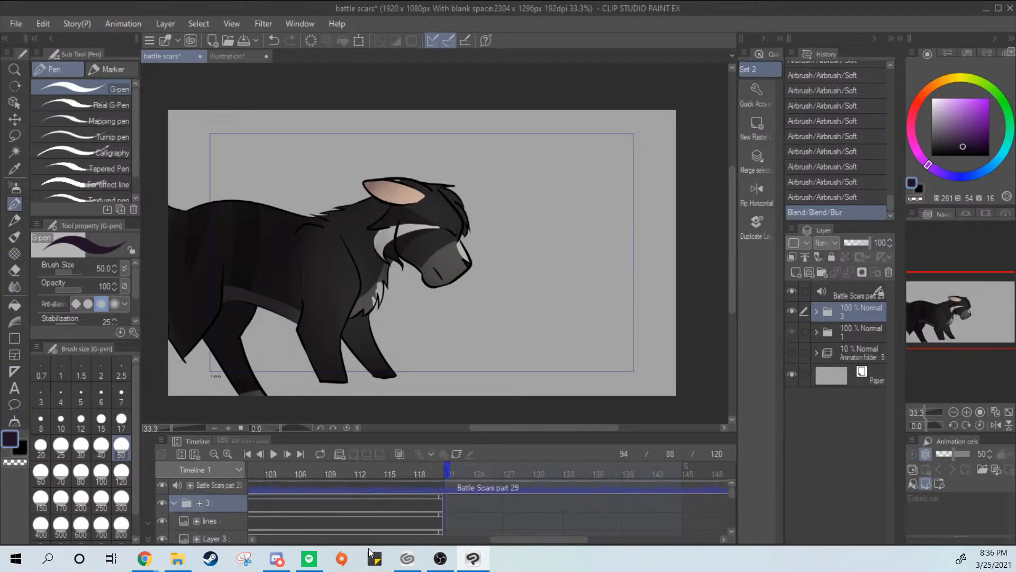
left_click(176, 504)
mouse_move(514, 539)
left_mouse_down()
mouse_move(565, 541)
mouse_move(520, 540)
left_mouse_up()
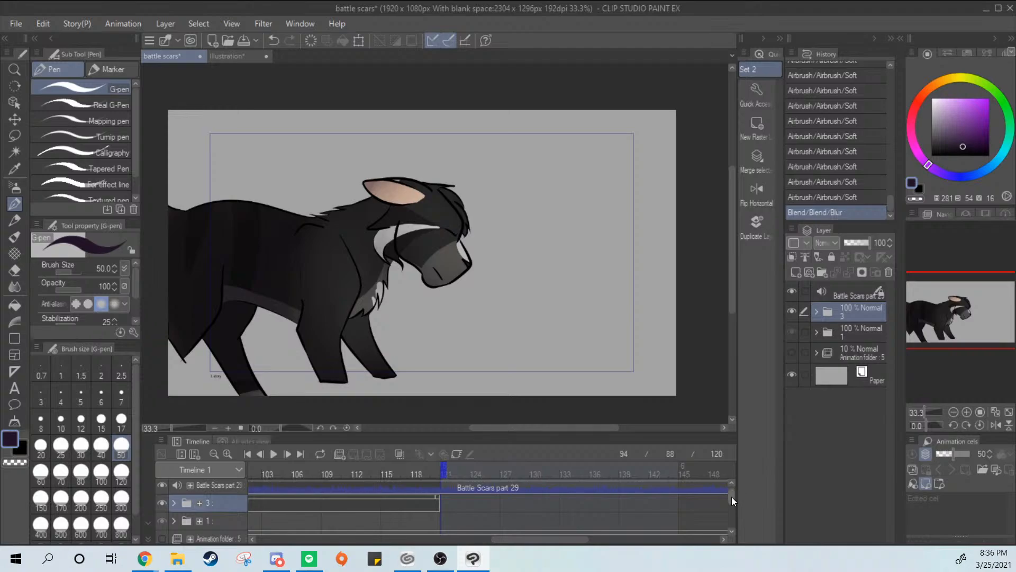
scroll(731, 496, "down", 3)
left_click_drag(578, 540, 623, 558)
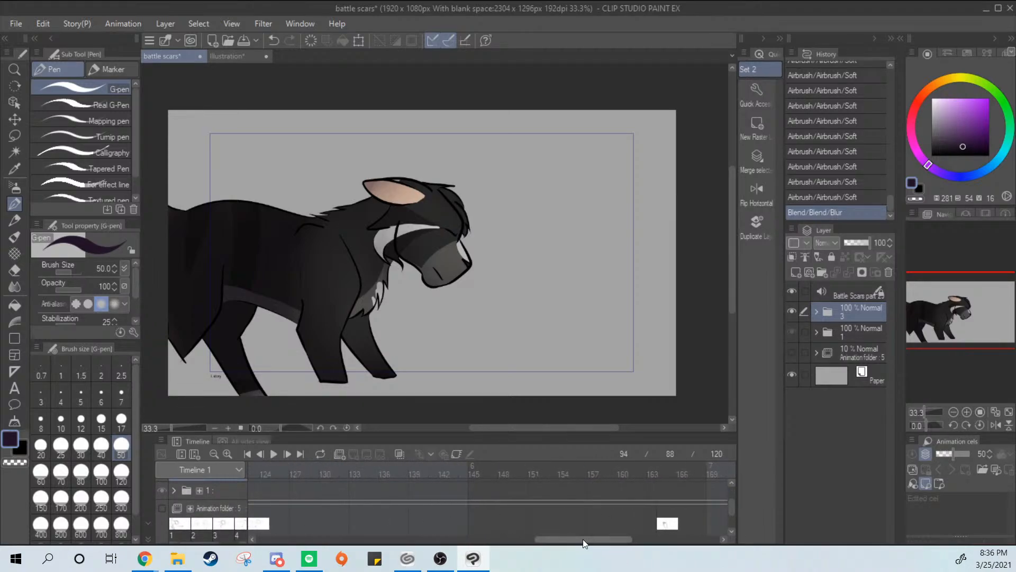
mouse_move(571, 540)
left_mouse_down()
mouse_move(560, 546)
mouse_move(571, 547)
left_mouse_up()
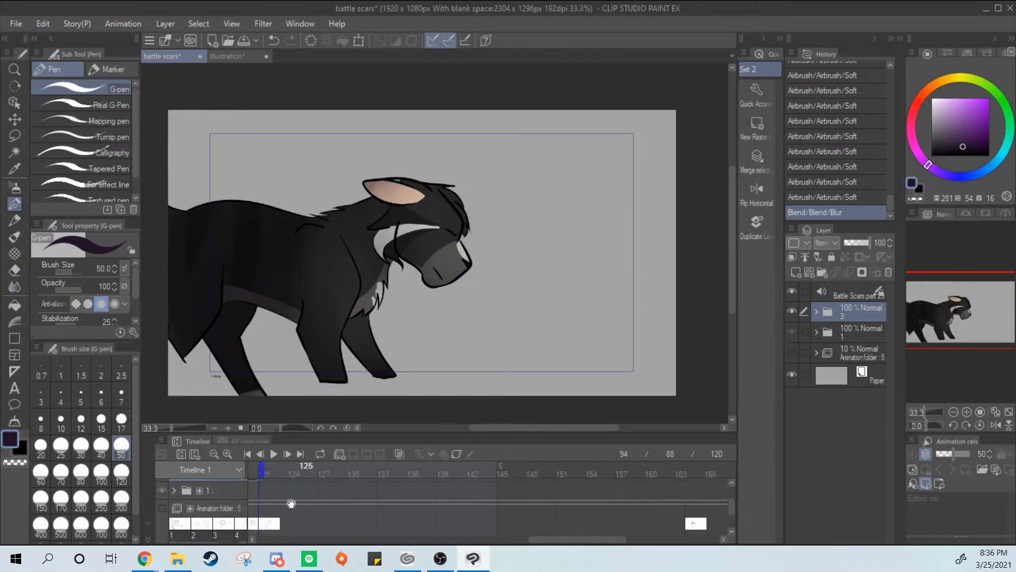
left_click_drag(263, 468, 688, 468)
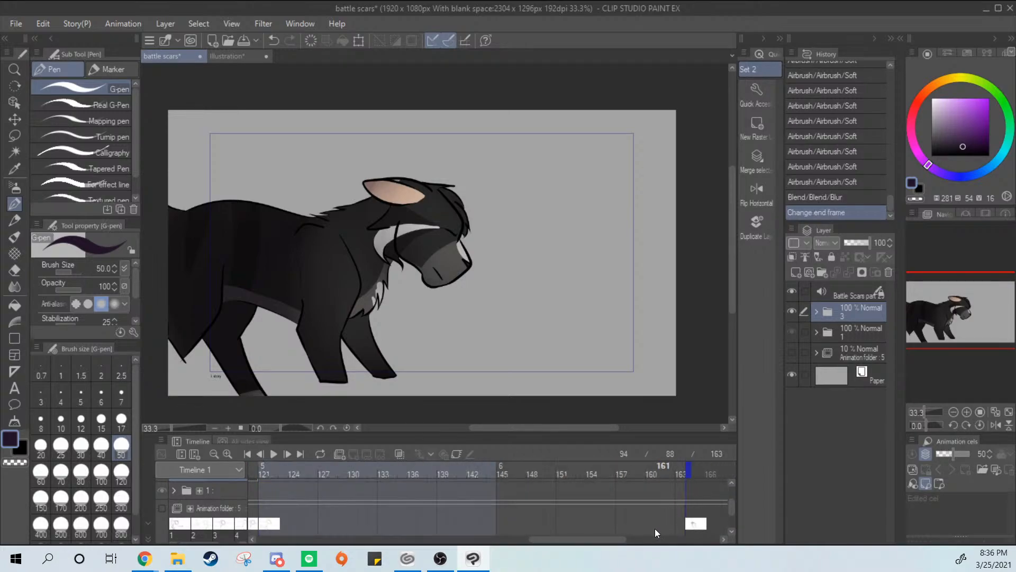
Move the playback start frame forward from the finished cat drawing to frame 121
mouse_move(593, 541)
left_mouse_down()
mouse_move(481, 551)
mouse_move(495, 554)
left_mouse_up()
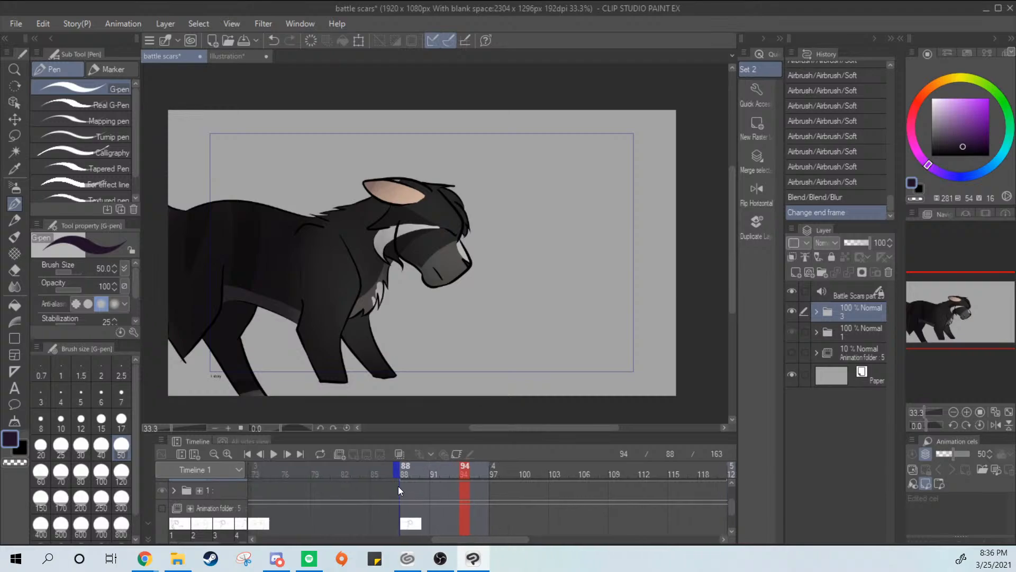
left_click_drag(398, 473, 712, 473)
mouse_move(490, 541)
left_mouse_down()
mouse_move(563, 541)
mouse_move(535, 541)
left_mouse_up()
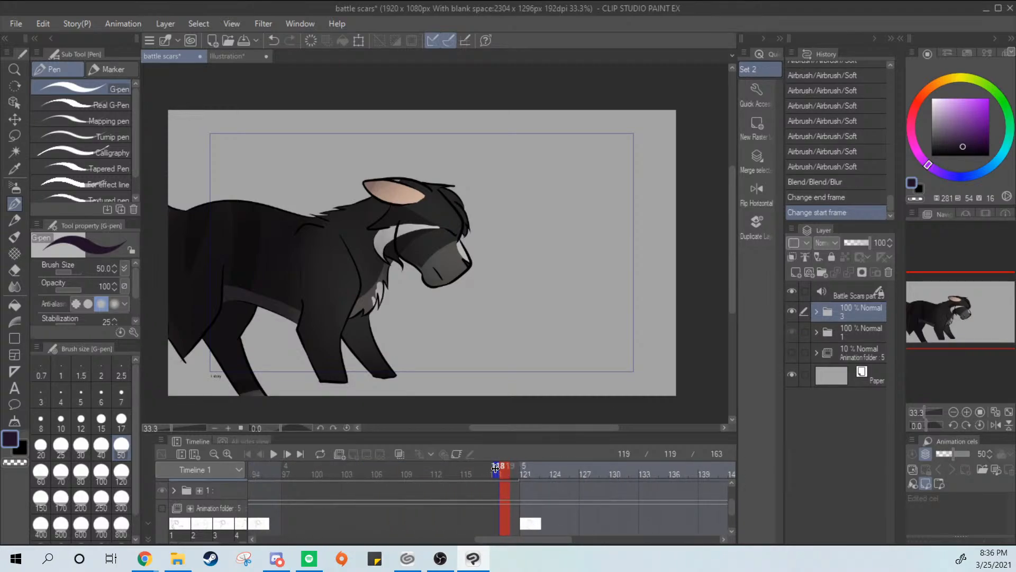
left_click_drag(516, 472, 517, 472)
Go to frame 139 and show the 10% opacity animation folder containing the rough sketch
left_click(548, 478)
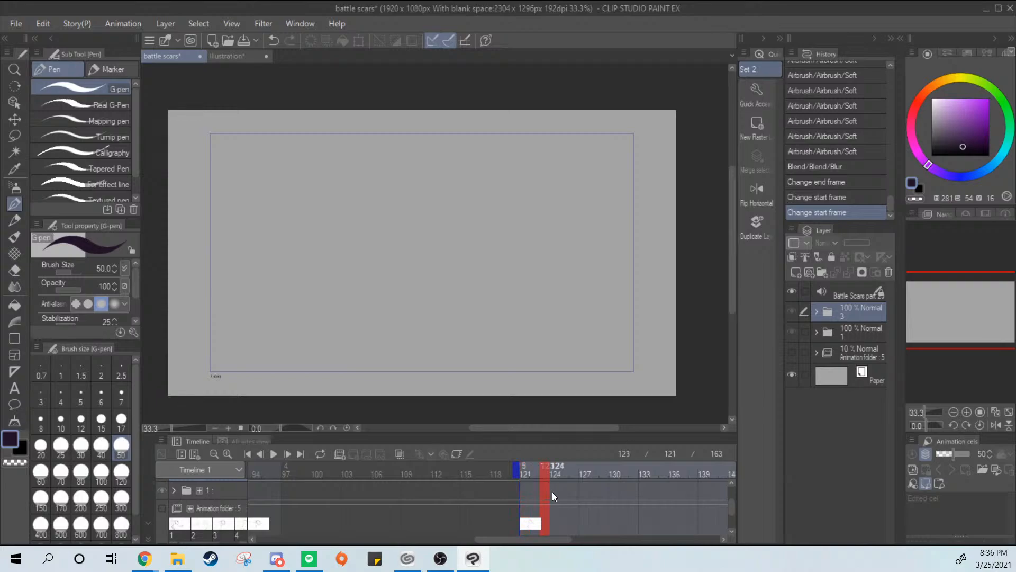
left_click(556, 501)
left_click(576, 492)
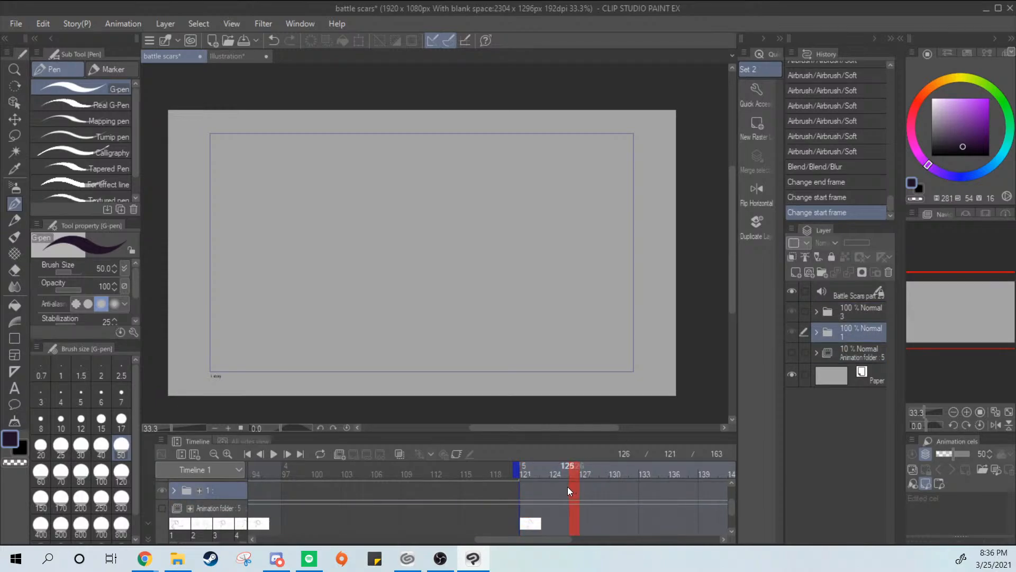
left_click_drag(563, 498, 703, 500)
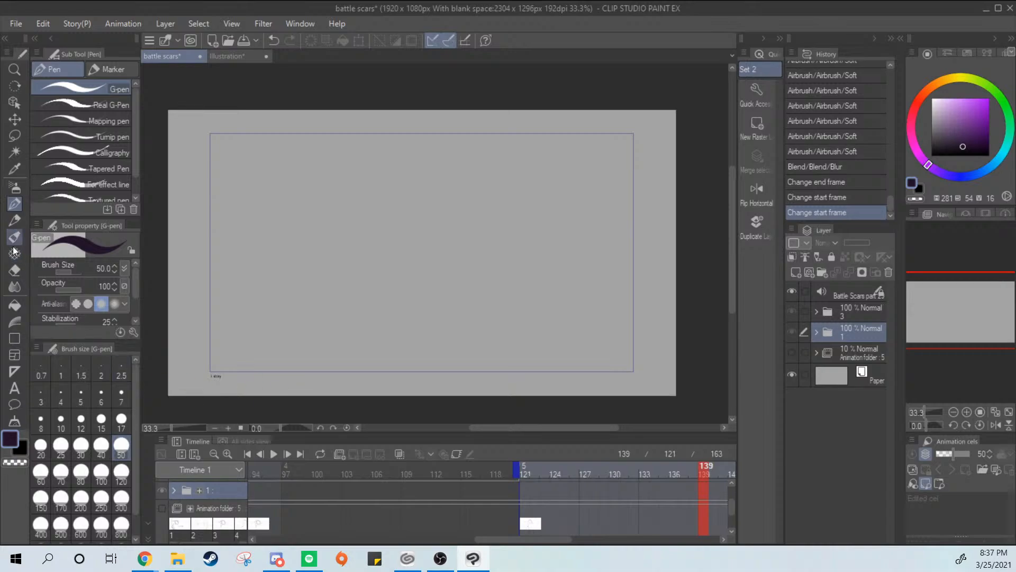
left_click(793, 352)
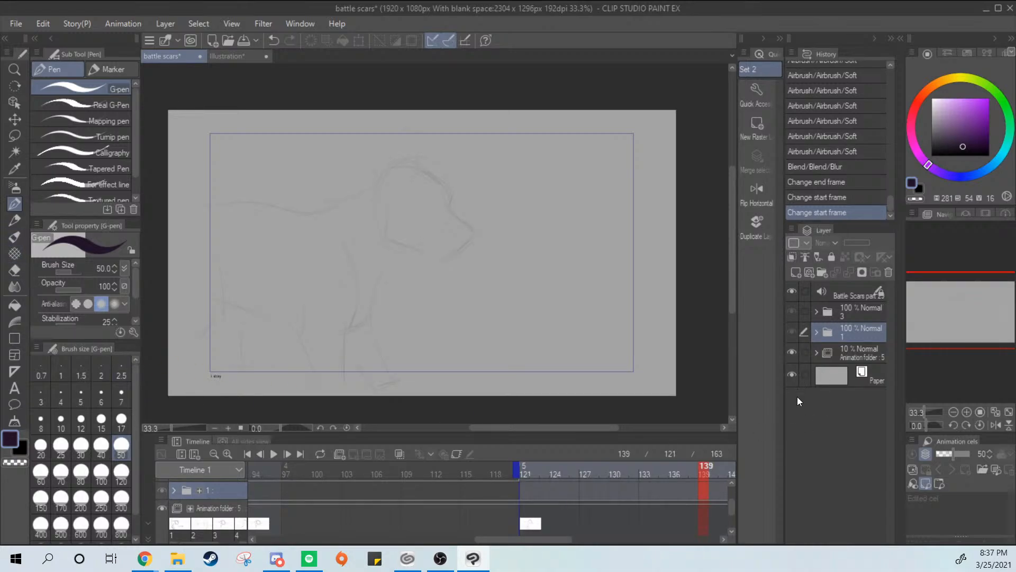
Create a new layer folder above folder 3 and name it 4
left_click(818, 310)
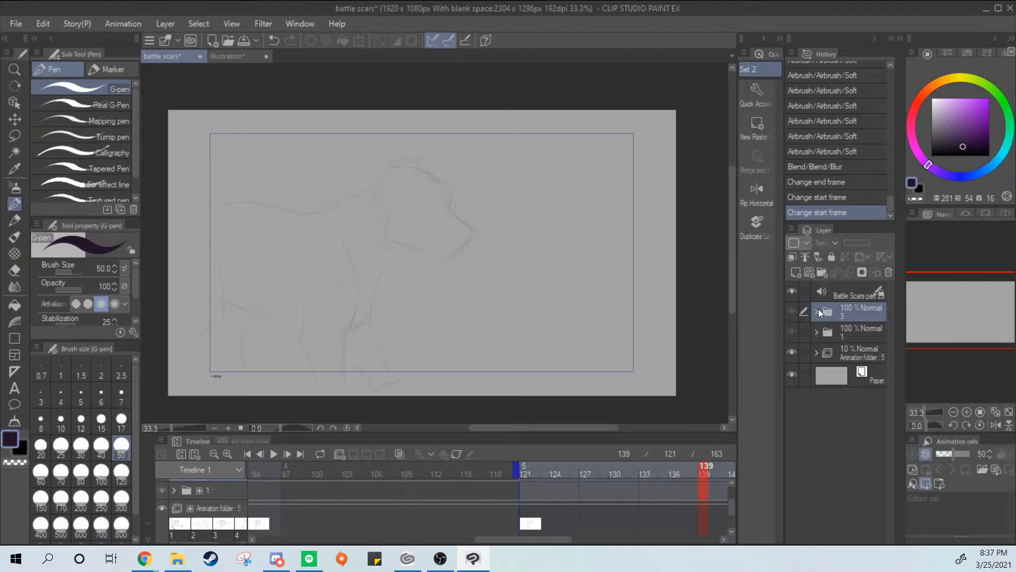
left_click(822, 272)
key("i")
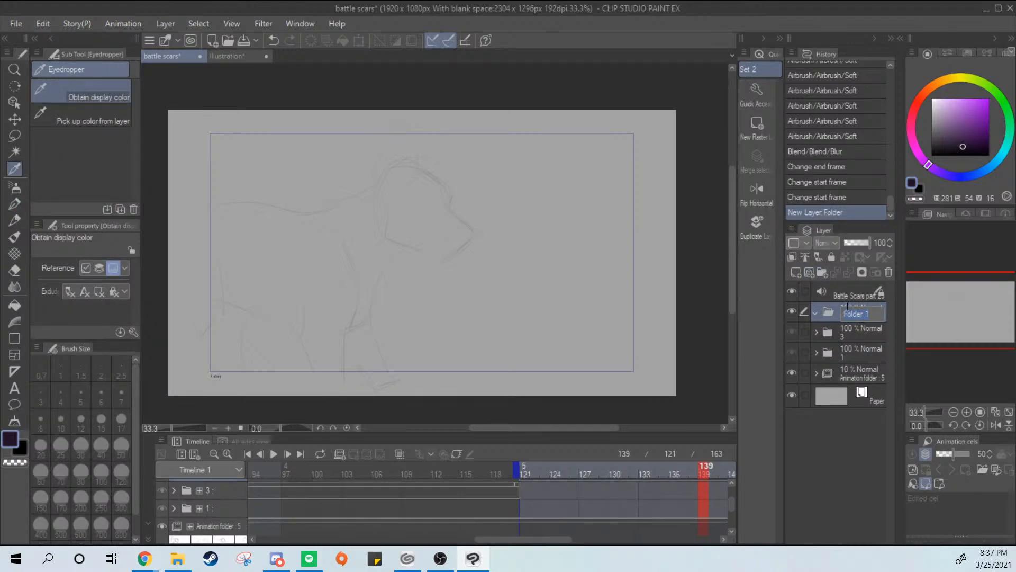
left_click(848, 311)
type("4")
key("Return")
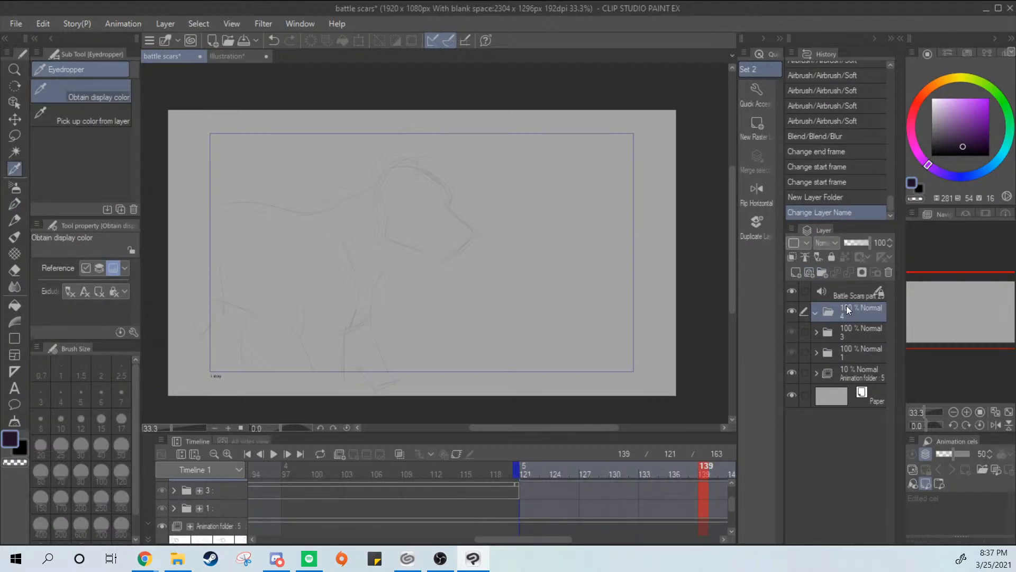
left_click(457, 455)
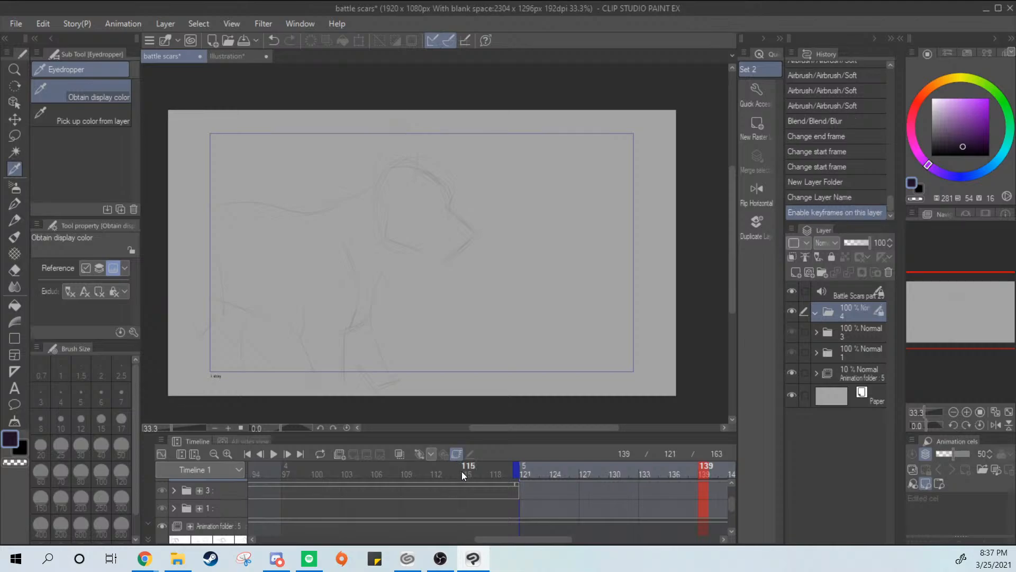
left_click(456, 453)
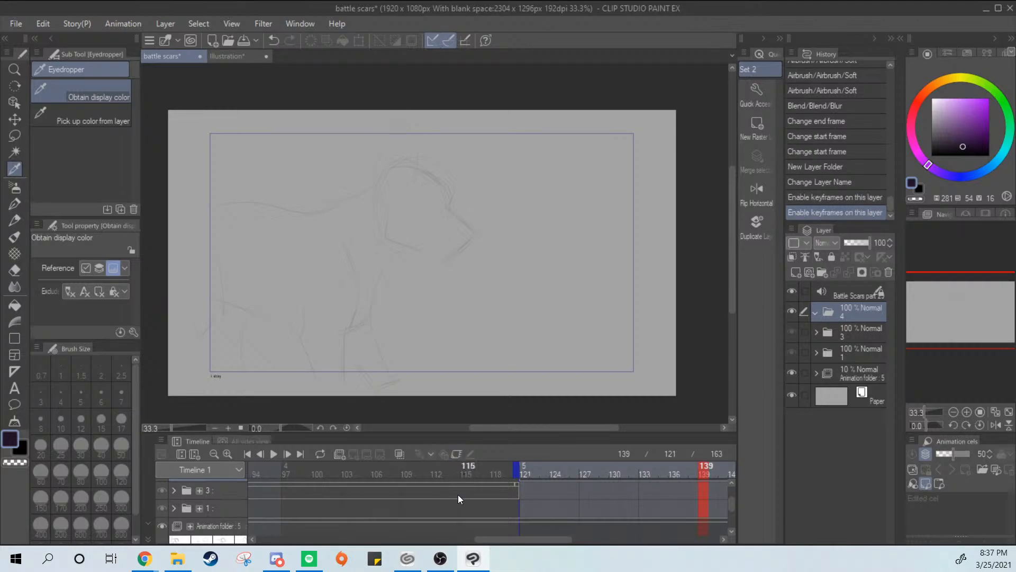
left_click(400, 455)
mouse_move(541, 541)
left_mouse_down()
mouse_move(519, 544)
mouse_move(540, 517)
mouse_move(502, 545)
mouse_move(548, 543)
left_mouse_up()
left_click(401, 457)
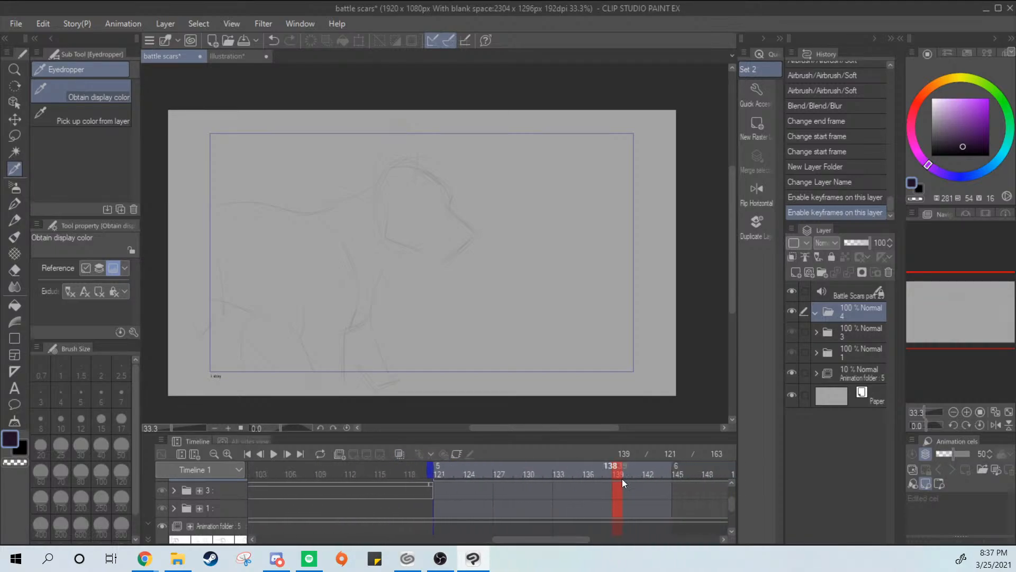
Pick black as the G-pen drawing color and set the playback start frame to 119
left_click(853, 280)
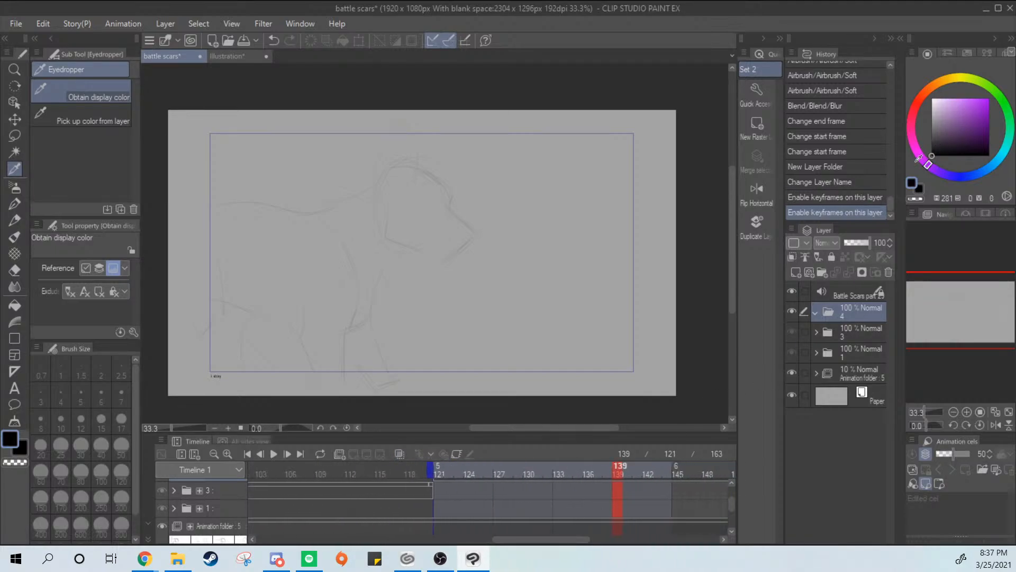
left_click(17, 204)
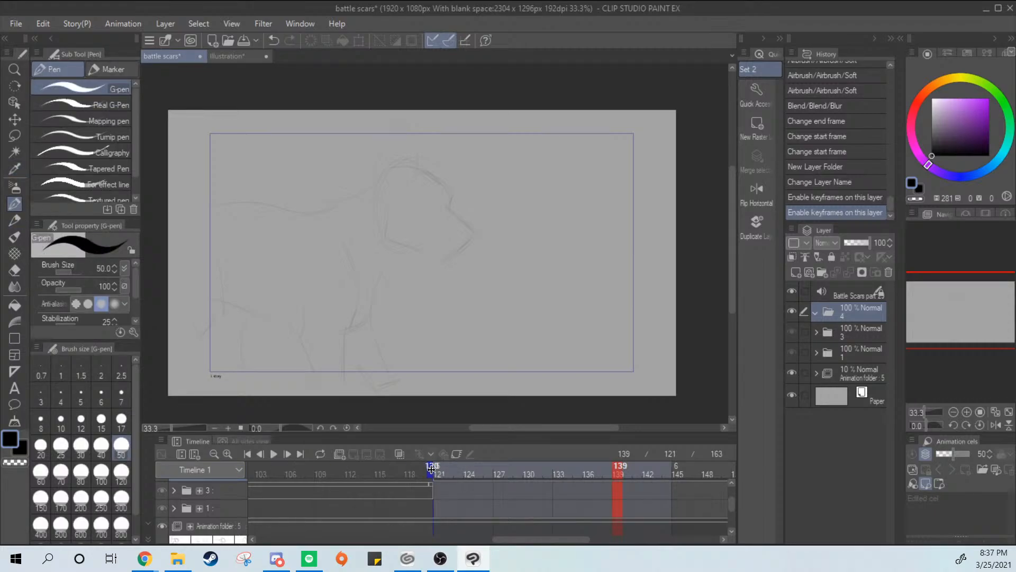
left_click_drag(413, 470, 410, 470)
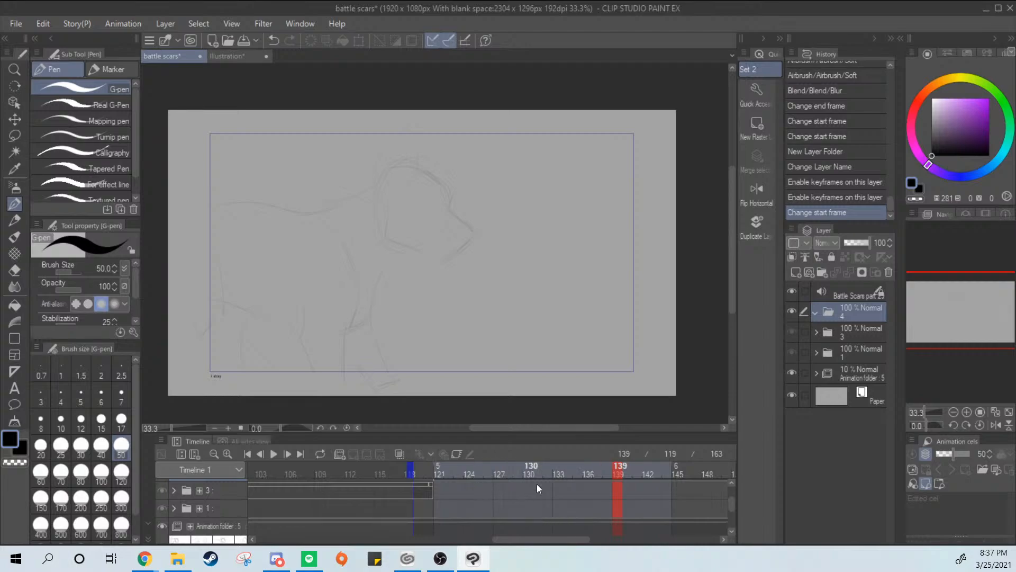
Go to frame 122, add a new raster layer inside folder 4, and name it lines
mouse_move(432, 469)
left_mouse_down()
mouse_move(459, 476)
mouse_move(441, 472)
mouse_move(449, 475)
left_mouse_up()
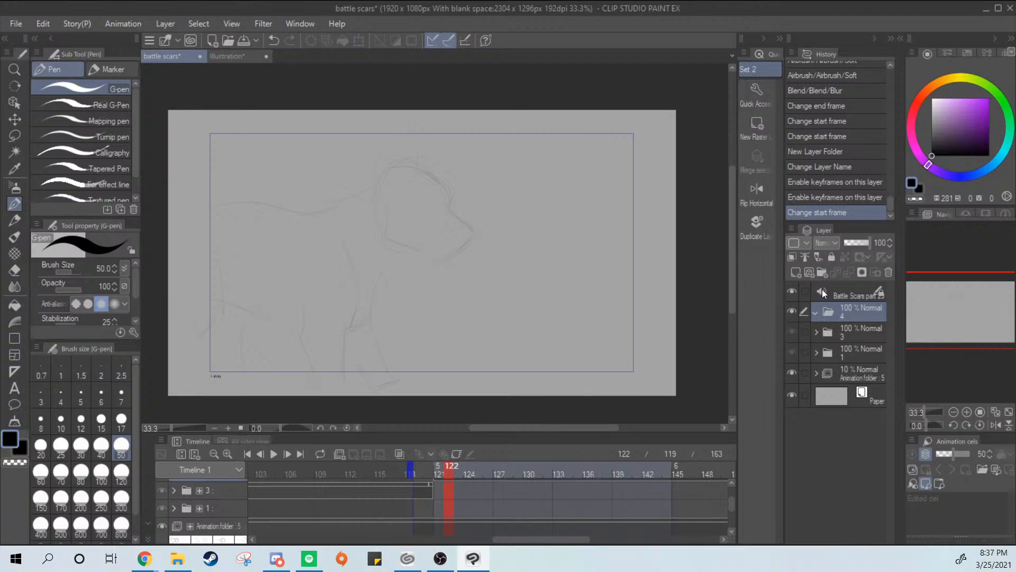
left_click(808, 272)
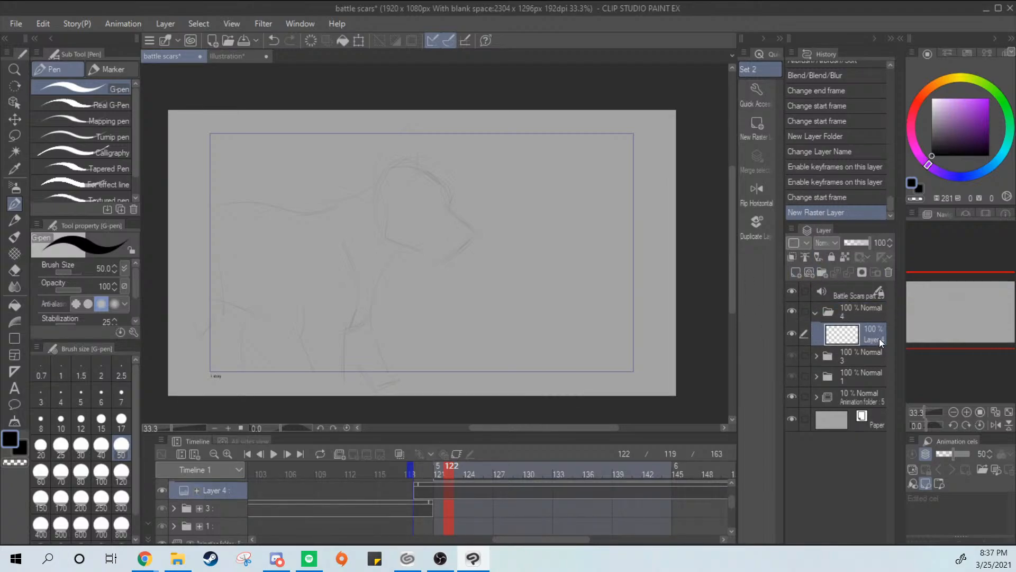
left_click(884, 324)
type("lines")
key("Return")
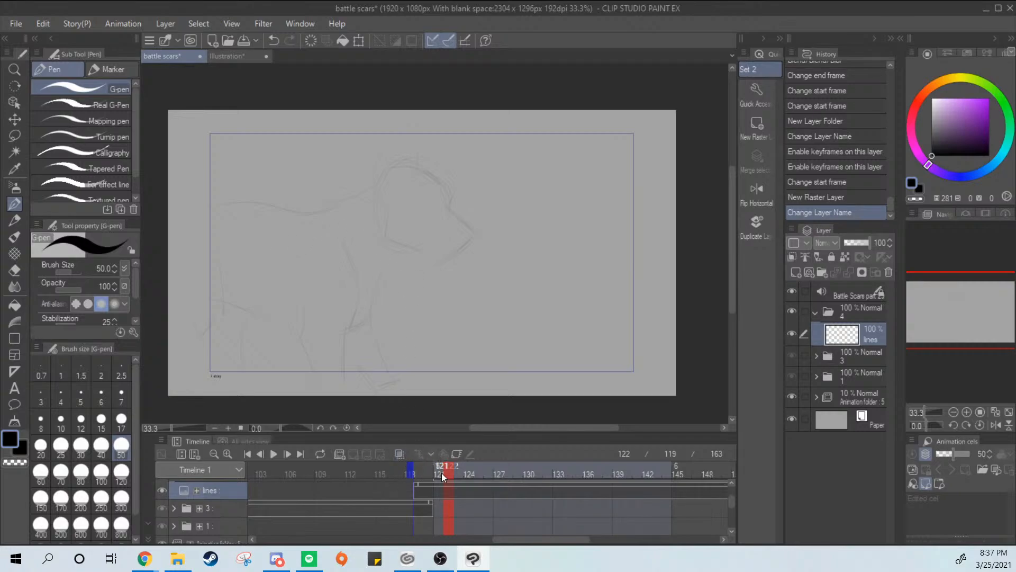
Compare the frames around the boundary between the two drawings and stop on frame 121
left_click(427, 494)
left_click(439, 495)
left_click(430, 495)
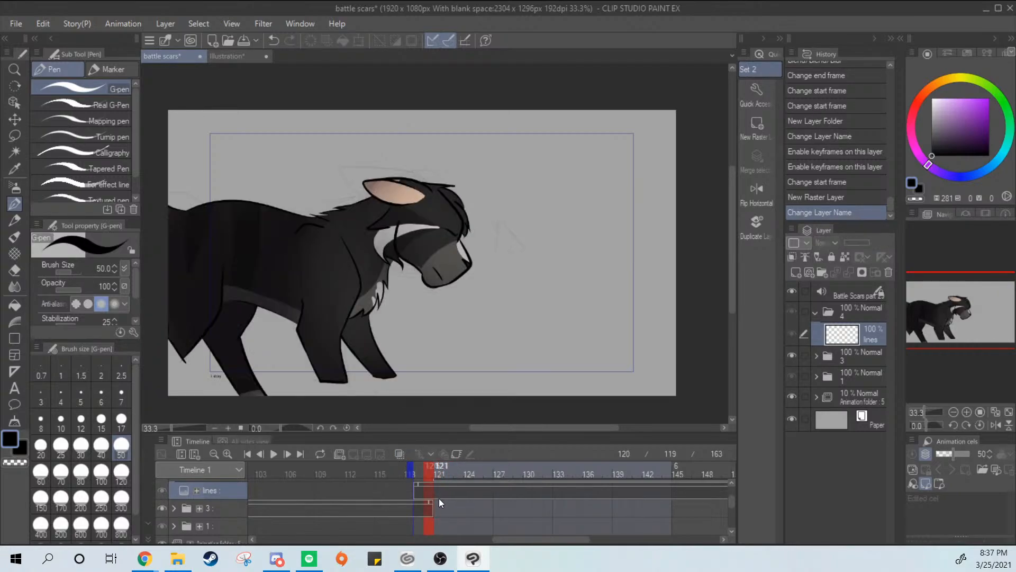
left_click(290, 453)
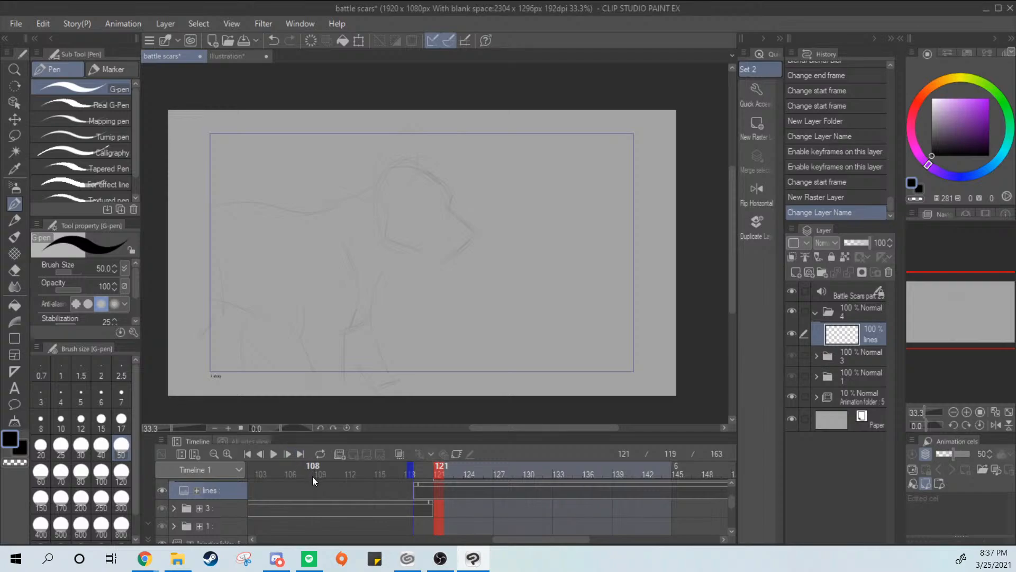
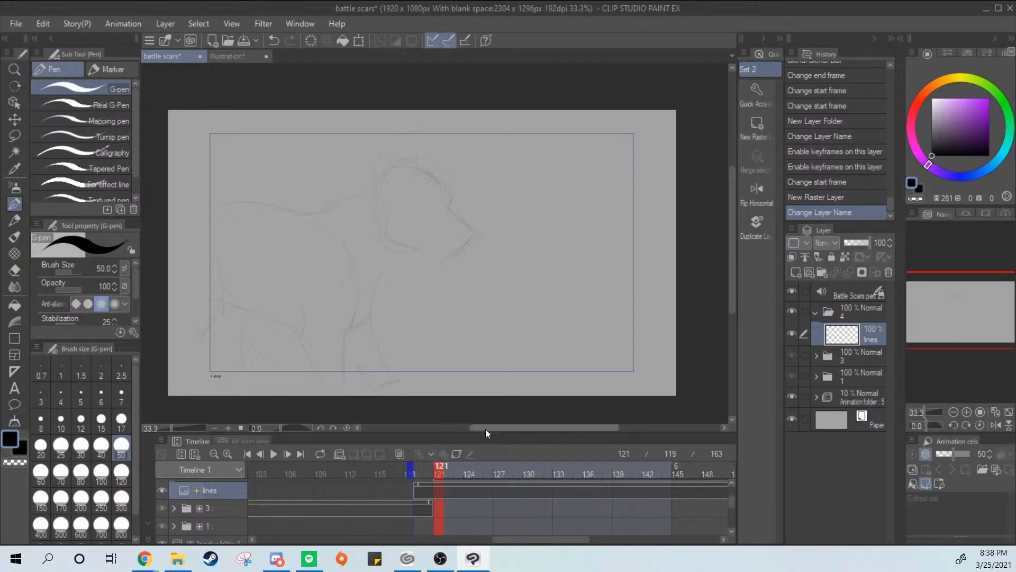
Go to frame 122 and get the G-pen ready at size 17 on the lines layer of folder 4
left_click(428, 510)
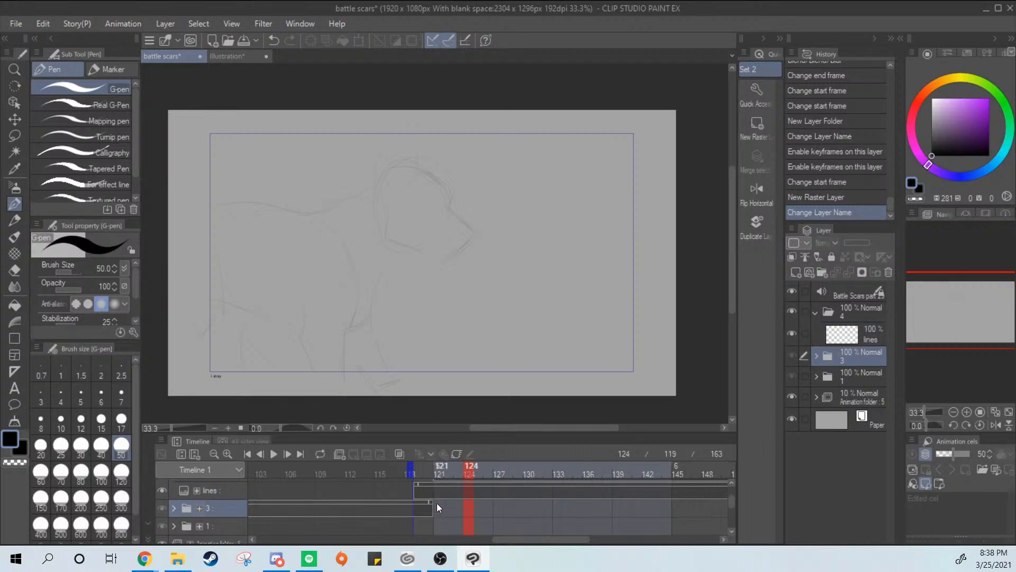
left_click_drag(427, 512, 448, 511)
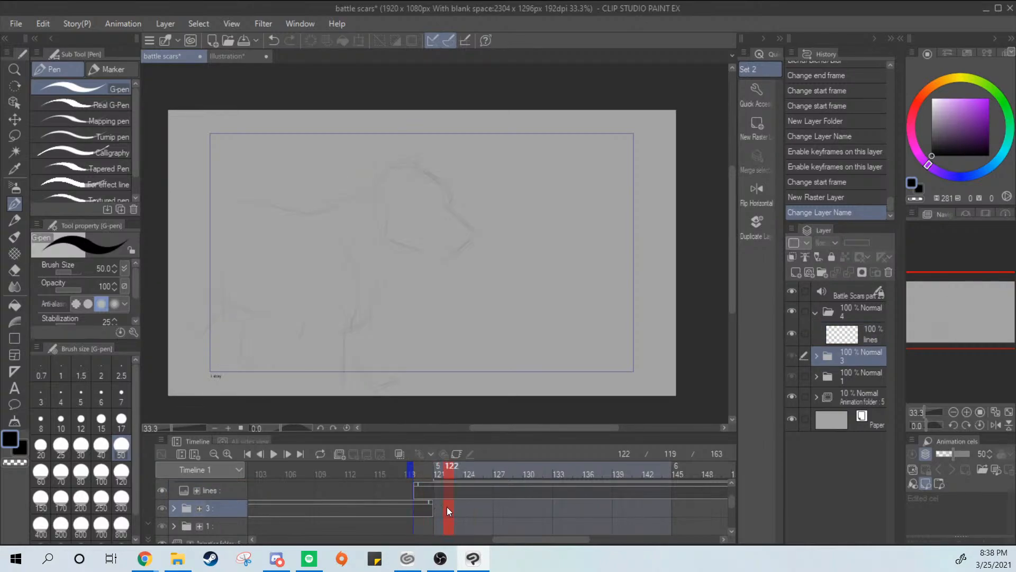
left_click(123, 419)
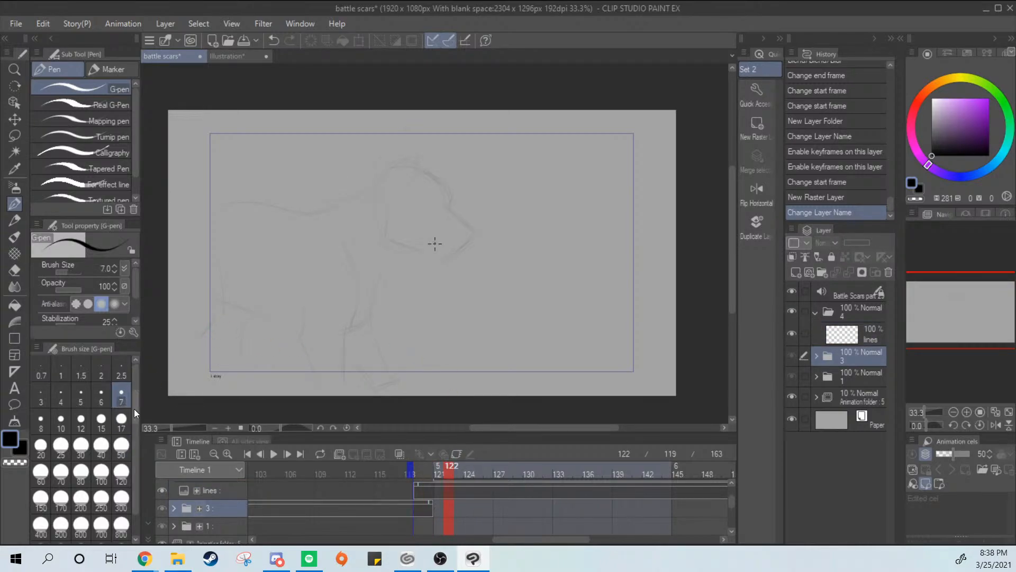
left_click(861, 341)
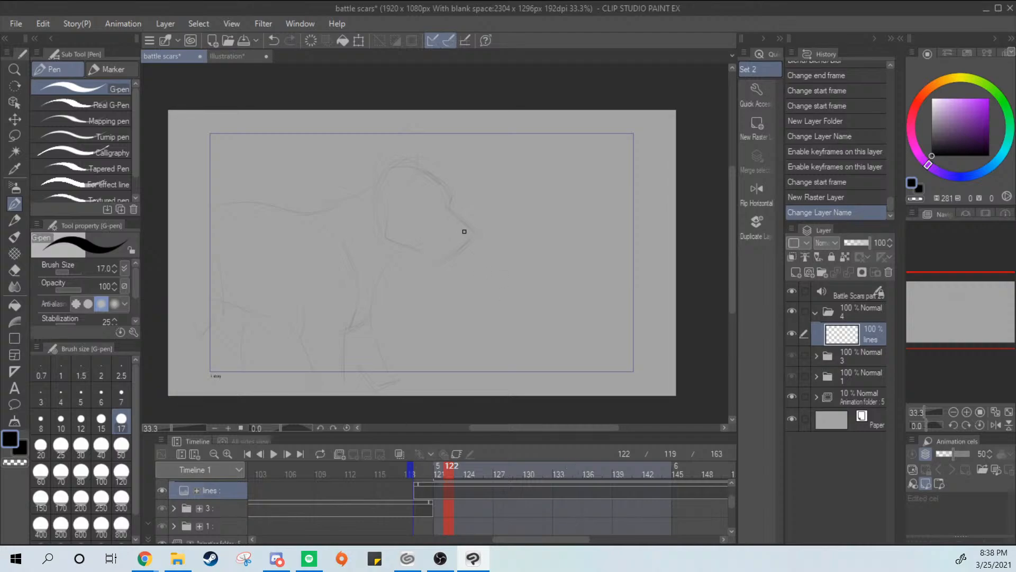
left_click_drag(465, 207, 578, 85)
scroll(505, 270, "up", 1)
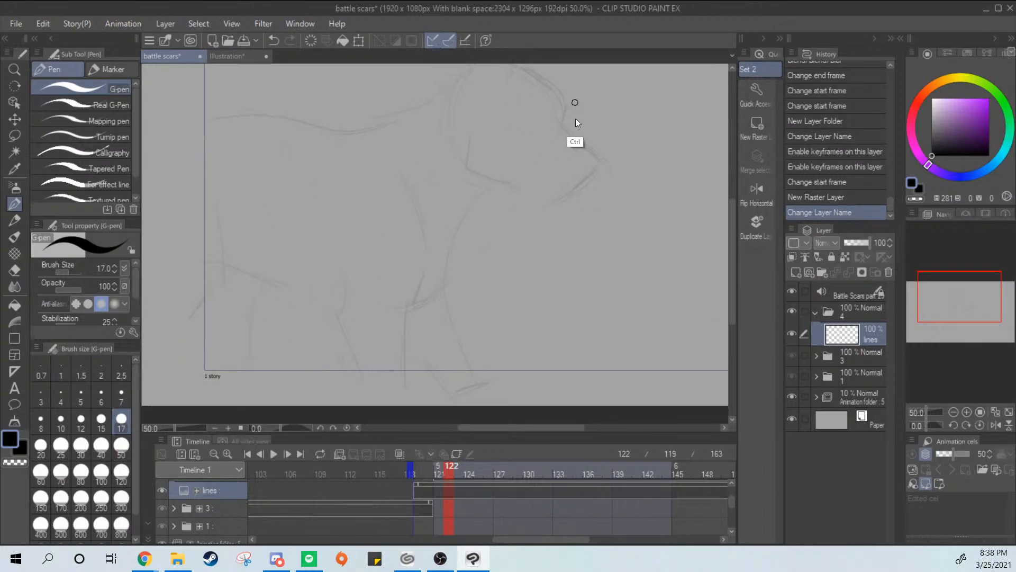
scroll(576, 124, "down", 1)
left_click_drag(583, 230, 518, 333)
mouse_move(554, 271)
left_mouse_down()
mouse_move(566, 258)
mouse_move(555, 258)
left_mouse_up()
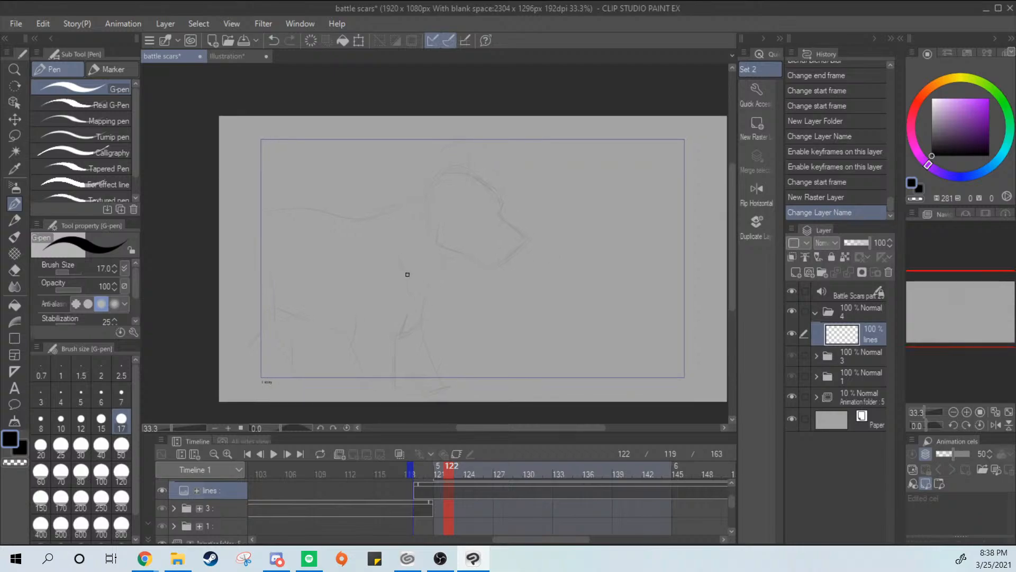
left_click_drag(398, 251, 402, 355)
key("ctrl+z")
mouse_move(398, 249)
left_mouse_down()
mouse_move(408, 283)
mouse_move(389, 359)
mouse_move(398, 255)
mouse_move(384, 356)
left_mouse_up()
key("ctrl+z")
left_click_drag(353, 324, 375, 401)
key("ctrl+z")
key("ctrl+z")
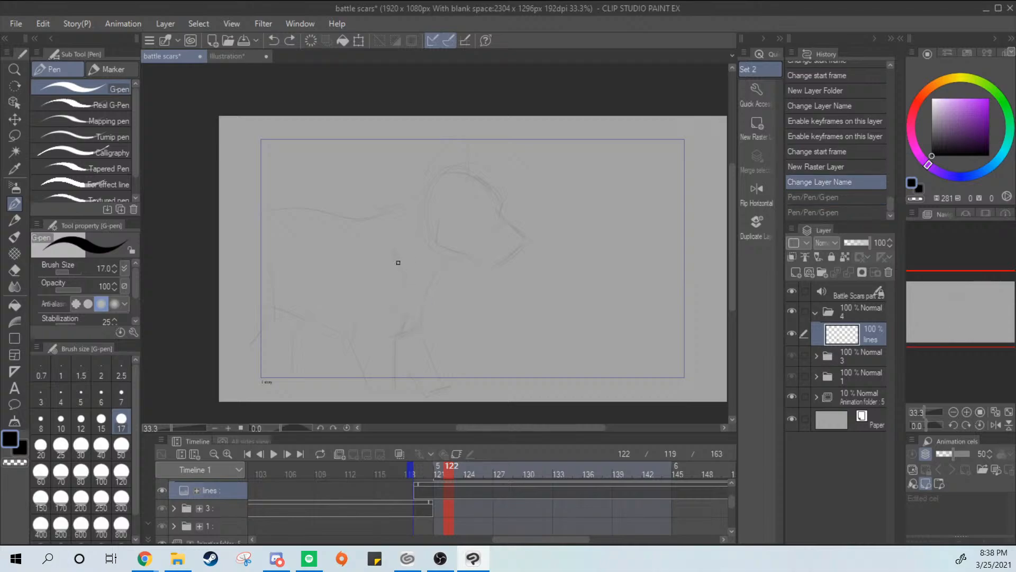
left_click_drag(395, 241, 388, 349)
key("ctrl+z")
left_click_drag(392, 240, 383, 350)
key("ctrl+z")
mouse_move(352, 318)
left_mouse_down()
mouse_move(534, 204)
mouse_move(546, 373)
mouse_move(729, 294)
left_mouse_up()
key("ctrl+z")
mouse_move(296, 276)
left_mouse_down()
mouse_move(530, 144)
mouse_move(646, 159)
mouse_move(594, 233)
mouse_move(382, 411)
left_mouse_up()
Ink the curved front edge of the near front leg's upper part and the leg's bent rear edge over the sketch
key("ctrl+z")
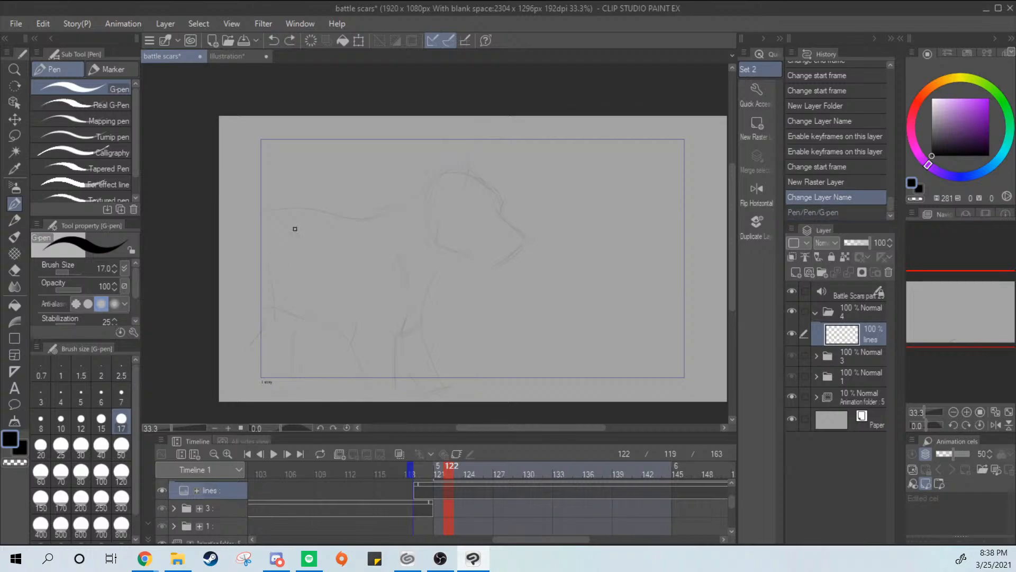
left_click_drag(393, 243, 391, 354)
key("ctrl+z")
left_click_drag(390, 240, 391, 354)
key("ctrl+z")
left_click_drag(392, 242, 392, 354)
left_click_drag(358, 313, 371, 404)
key("ctrl+z")
mouse_move(359, 313)
left_mouse_down()
mouse_move(349, 347)
mouse_move(371, 403)
left_mouse_up()
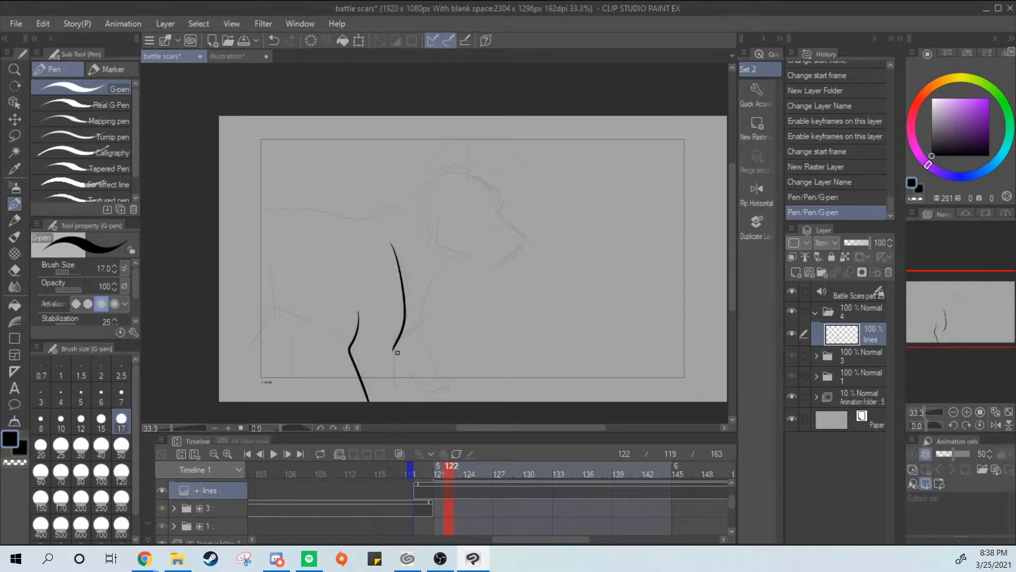
Ink the lower front edge of the near front leg down to the bottom of the canvas
key("ctrl+z")
left_click_drag(360, 311, 370, 401)
left_click_drag(395, 345, 395, 401)
key("ctrl+z")
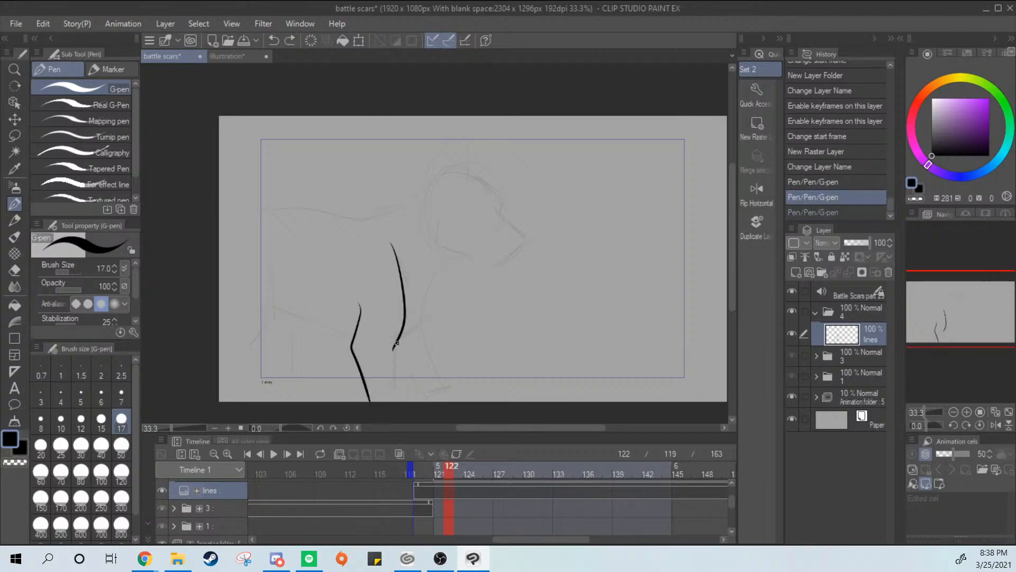
left_click_drag(394, 346, 396, 401)
key("ctrl+z")
key("ctrl+z")
left_click_drag(395, 346, 401, 402)
key("ctrl+z")
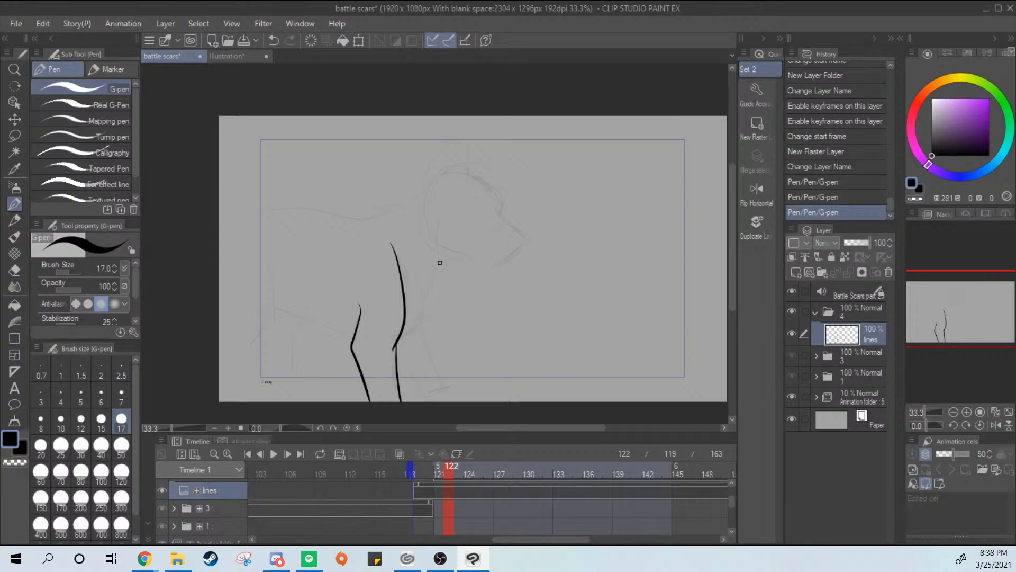
Ink the chest line with jagged fur tufts from the throat down to the near front leg
left_click_drag(454, 248, 431, 312)
key("ctrl+z")
mouse_move(453, 248)
left_mouse_down()
mouse_move(425, 295)
mouse_move(432, 312)
mouse_move(394, 349)
left_mouse_up()
key("ctrl+z")
key("ctrl+z")
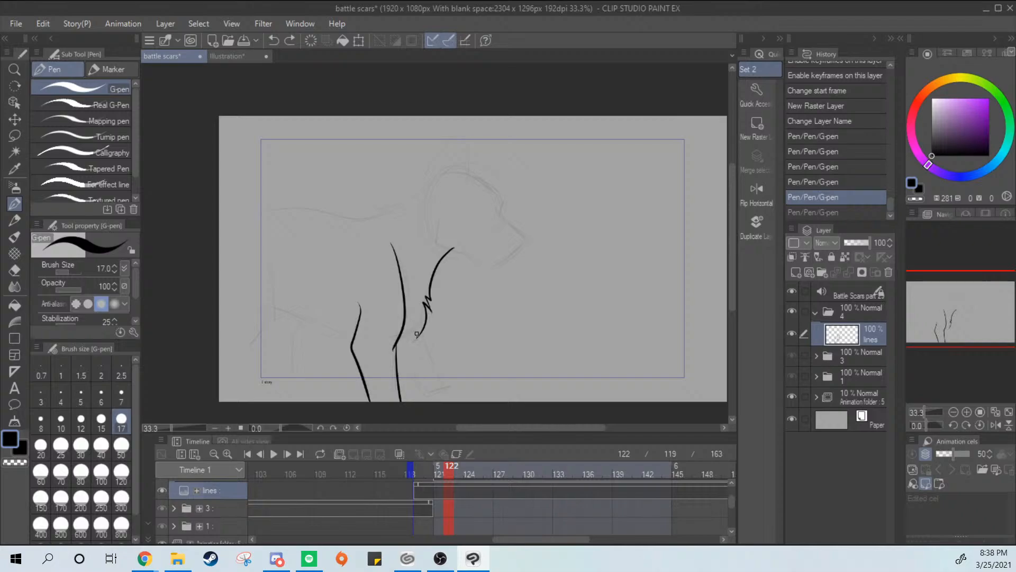
key("ctrl+y")
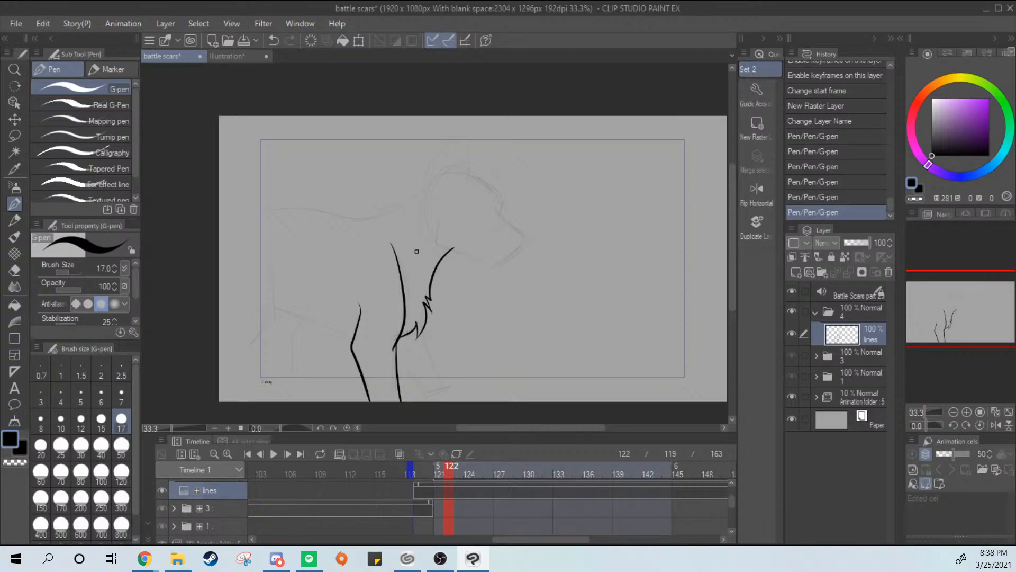
Ink the far front leg down to its paw and erase the stray line behind the paw
left_click_drag(424, 335, 450, 396)
key("ctrl+z")
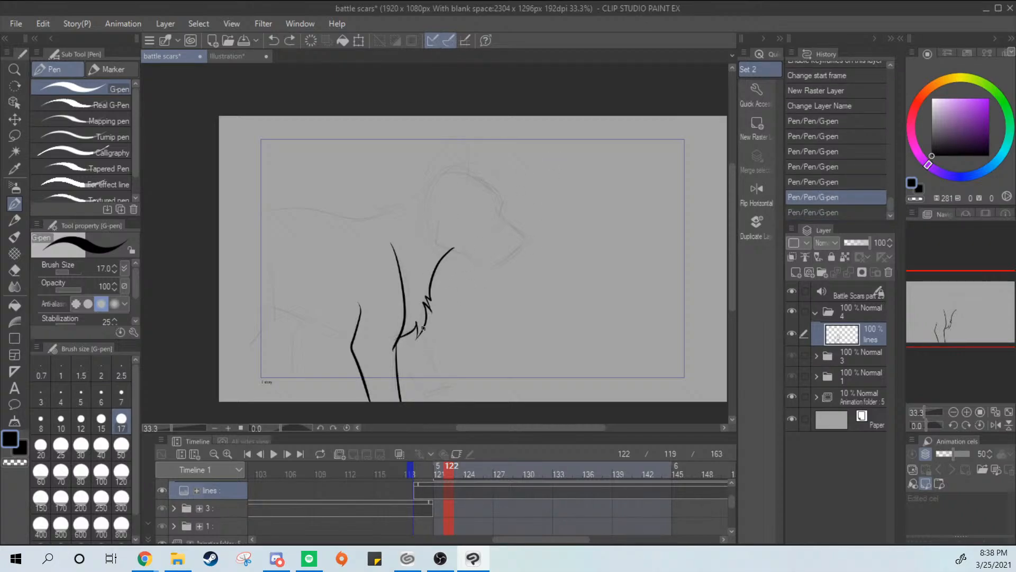
key("ctrl+y")
mouse_move(399, 364)
left_mouse_down()
mouse_move(425, 401)
mouse_move(453, 394)
left_mouse_up()
key("ctrl+z")
key("ctrl+y")
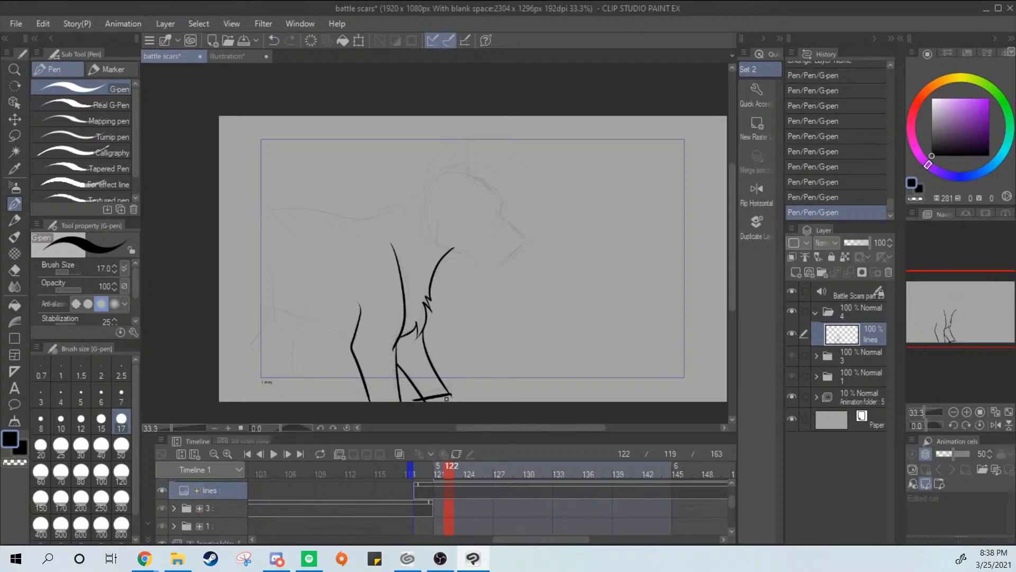
key("e")
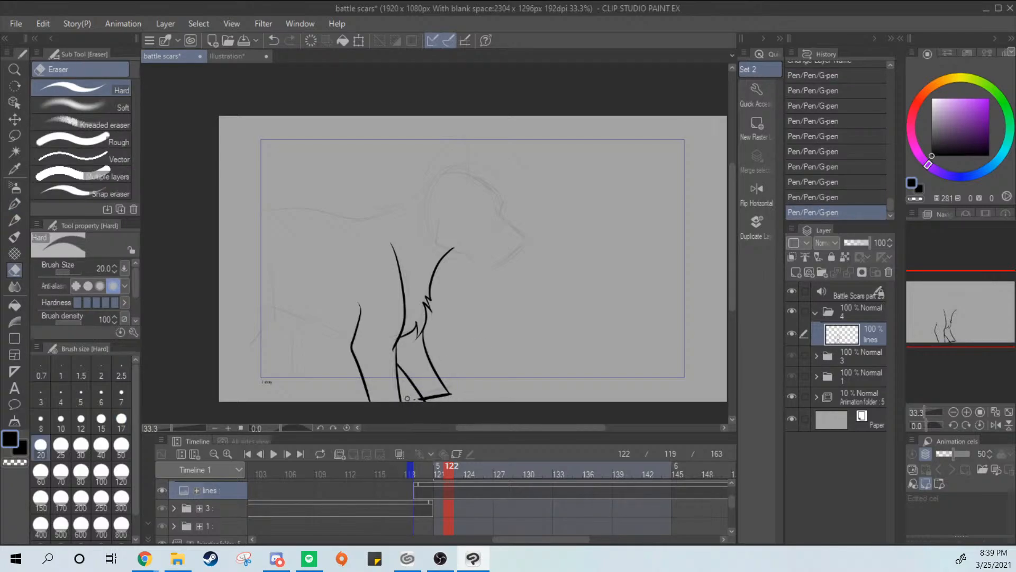
left_click_drag(419, 401, 426, 407)
key("p")
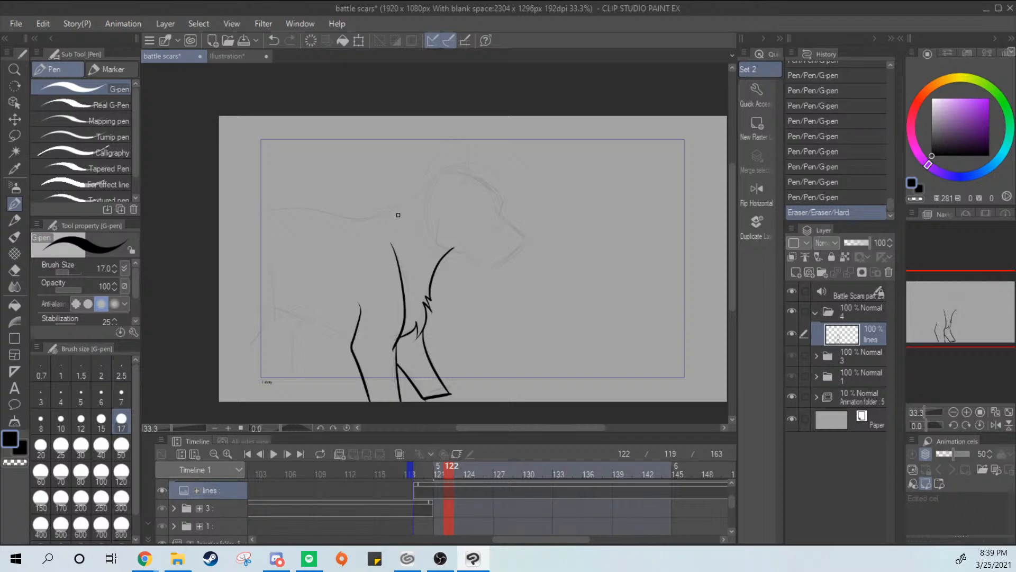
Try short ink strokes for the shoulder above the front leg, and clear all artwork from the lines layer
mouse_move(420, 196)
left_mouse_down()
mouse_move(373, 211)
mouse_move(384, 211)
mouse_move(340, 246)
left_mouse_up()
key("ctrl+z")
key("ctrl+z")
mouse_move(390, 226)
left_mouse_down()
mouse_move(361, 220)
mouse_move(331, 250)
mouse_move(341, 259)
mouse_move(373, 229)
mouse_move(354, 250)
mouse_move(342, 243)
left_mouse_up()
key("ctrl+z")
key("ctrl+z")
key("ctrl+z")
left_click_drag(420, 193, 332, 228)
key("ctrl+z")
key("ctrl+z")
left_click_drag(391, 218, 344, 227)
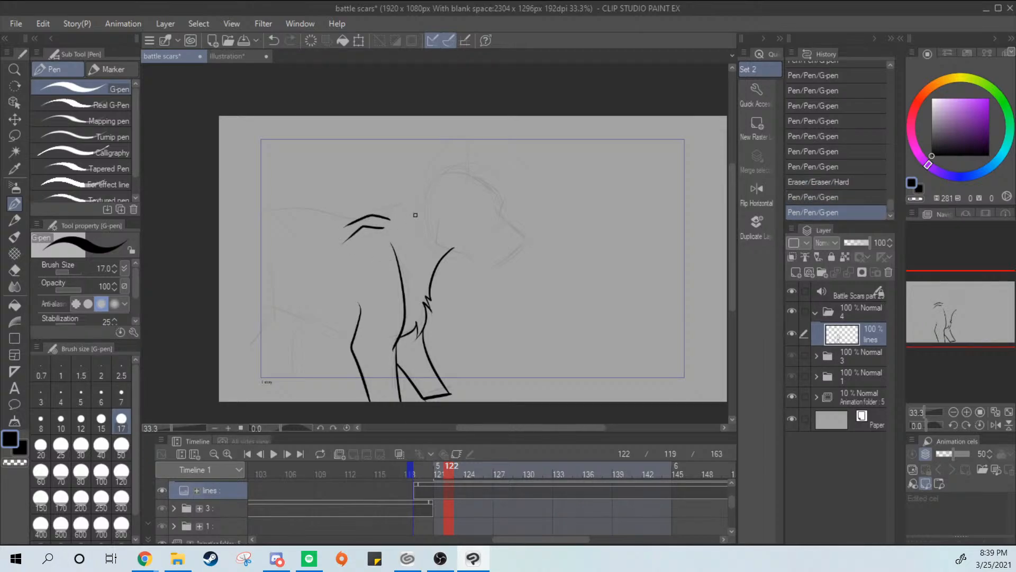
key("ctrl+z")
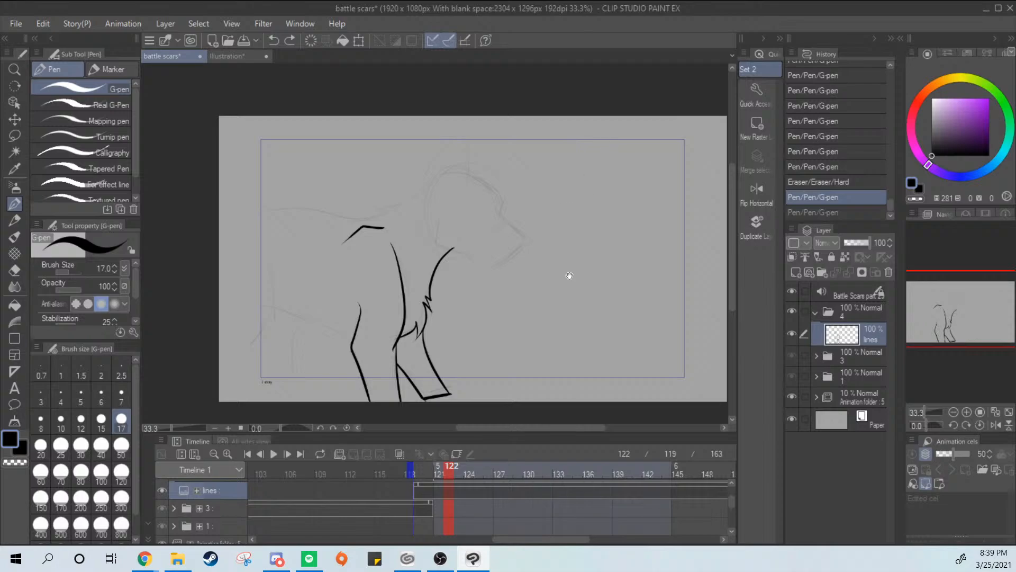
mouse_move(567, 279)
left_mouse_down()
mouse_move(554, 335)
mouse_move(547, 270)
left_mouse_up()
key("Delete")
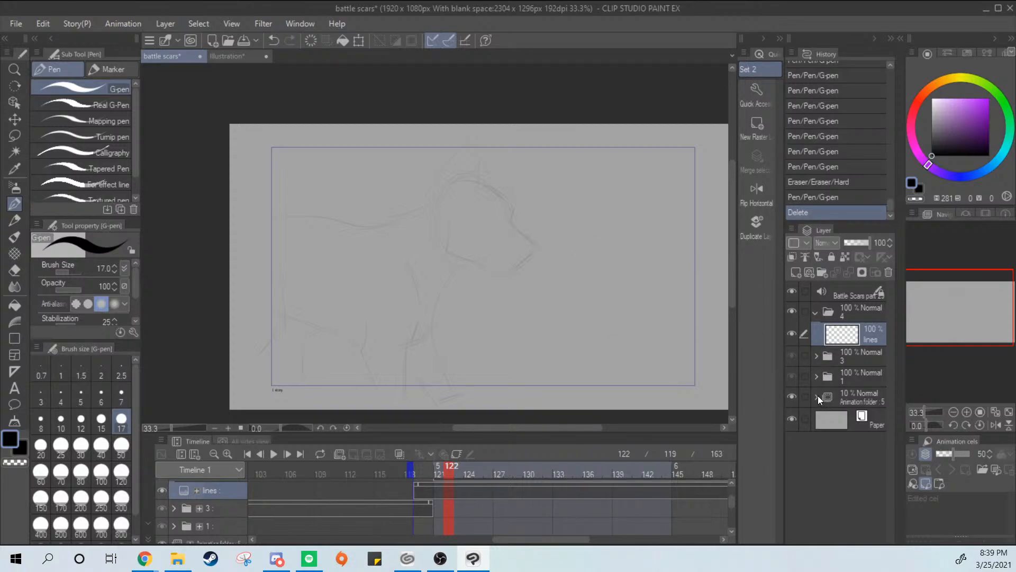
Select cel 4 in the animation folder and sketch a new neck line and a straighter back line over the old sketch
left_click(817, 396)
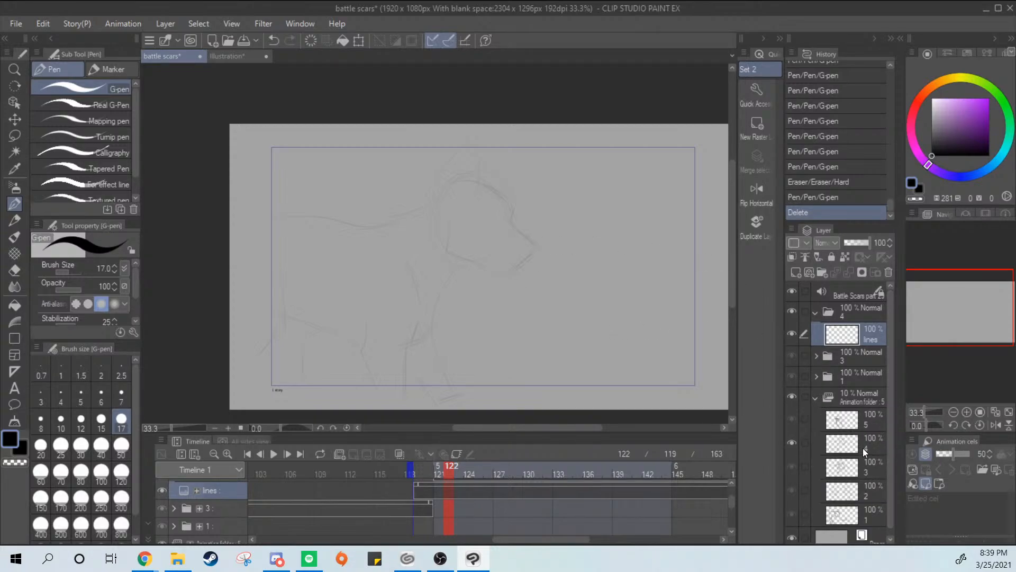
left_click(863, 445)
left_click_drag(410, 213, 372, 231)
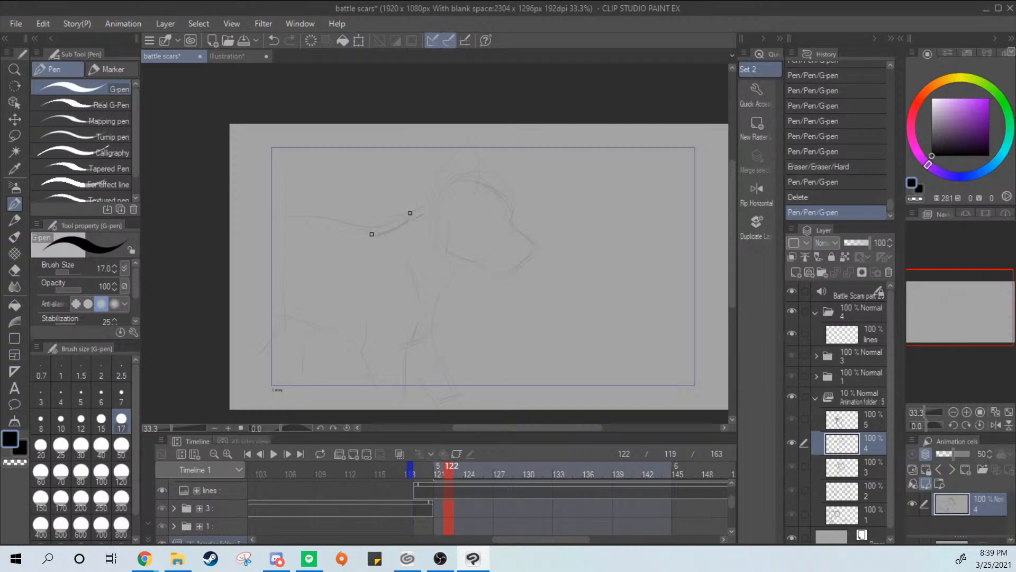
key("ctrl+z")
left_click_drag(430, 206, 427, 205)
left_click_drag(426, 208, 384, 244)
left_click_drag(428, 205, 381, 240)
key("ctrl+z")
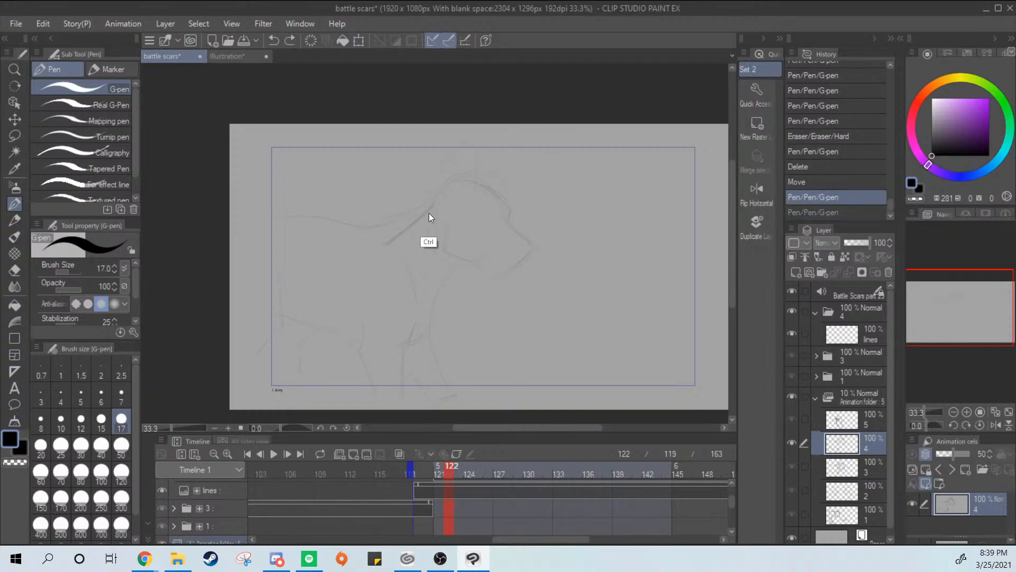
key("ctrl+z")
mouse_move(432, 208)
left_mouse_down()
mouse_move(366, 249)
mouse_move(359, 231)
mouse_move(243, 237)
left_mouse_up()
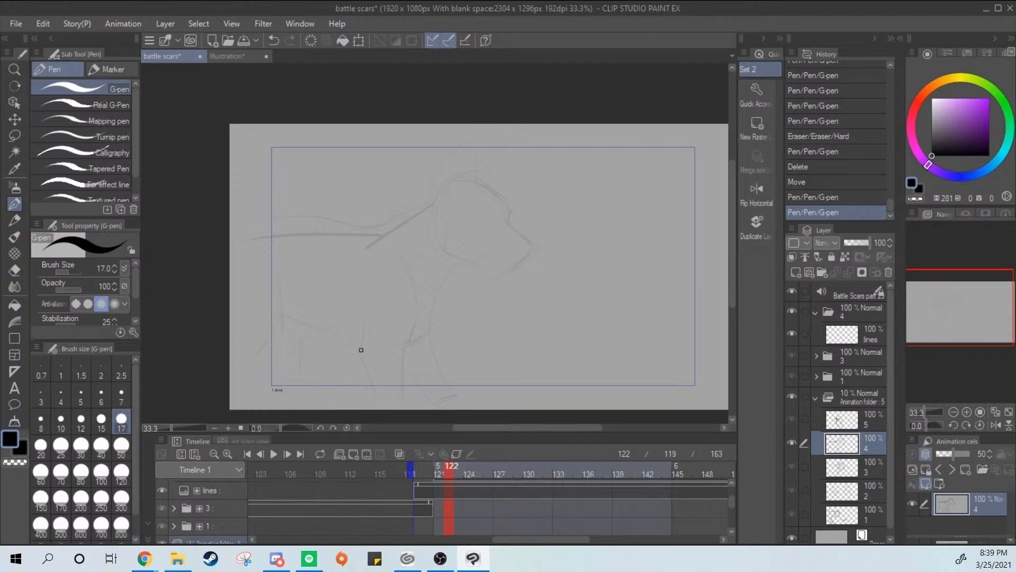
Sketch the curved belly line and the bent hind legs on cel 4
left_click_drag(361, 350, 278, 325)
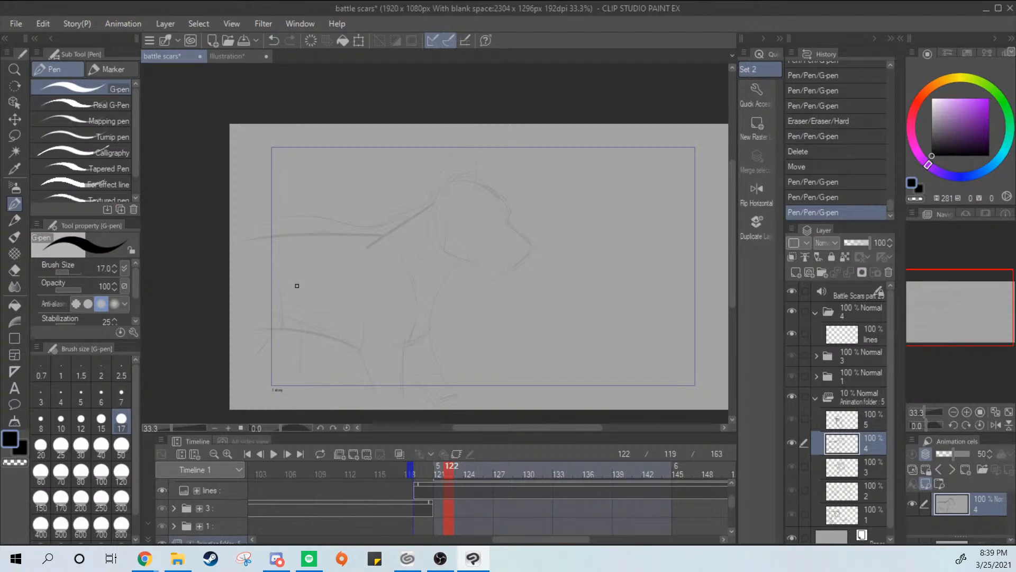
left_click_drag(279, 270, 275, 333)
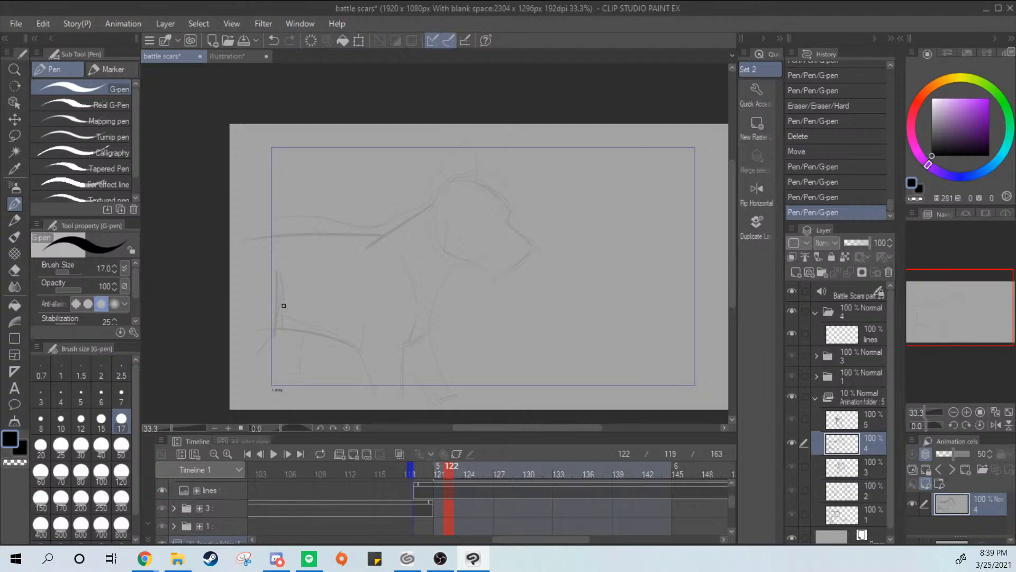
key("ctrl+z")
left_click_drag(272, 269, 288, 327)
key("ctrl+z")
mouse_move(278, 282)
left_mouse_down()
mouse_move(283, 341)
mouse_move(278, 334)
mouse_move(236, 374)
mouse_move(267, 347)
left_mouse_up()
key("ctrl+z")
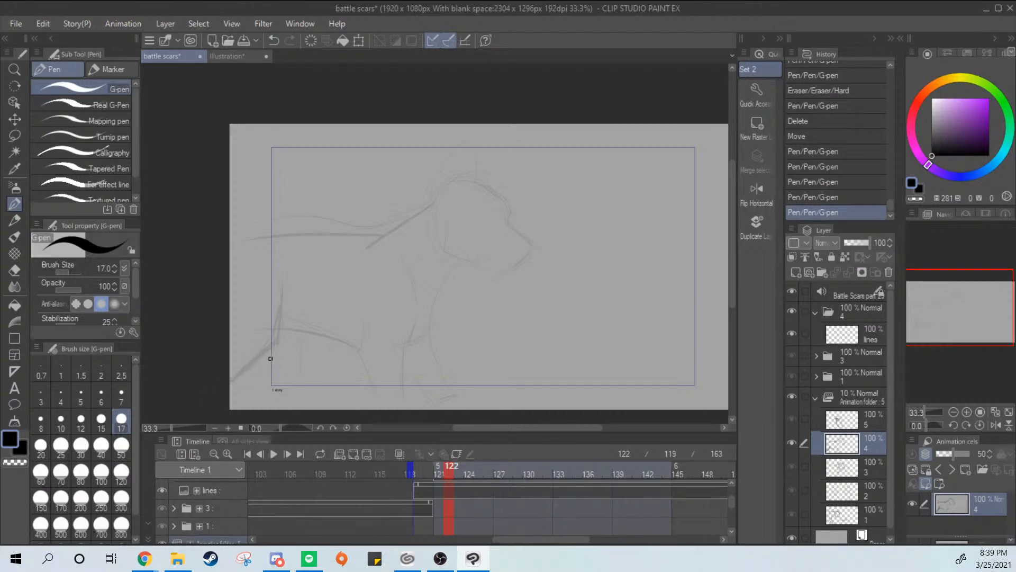
left_click_drag(301, 296, 292, 406)
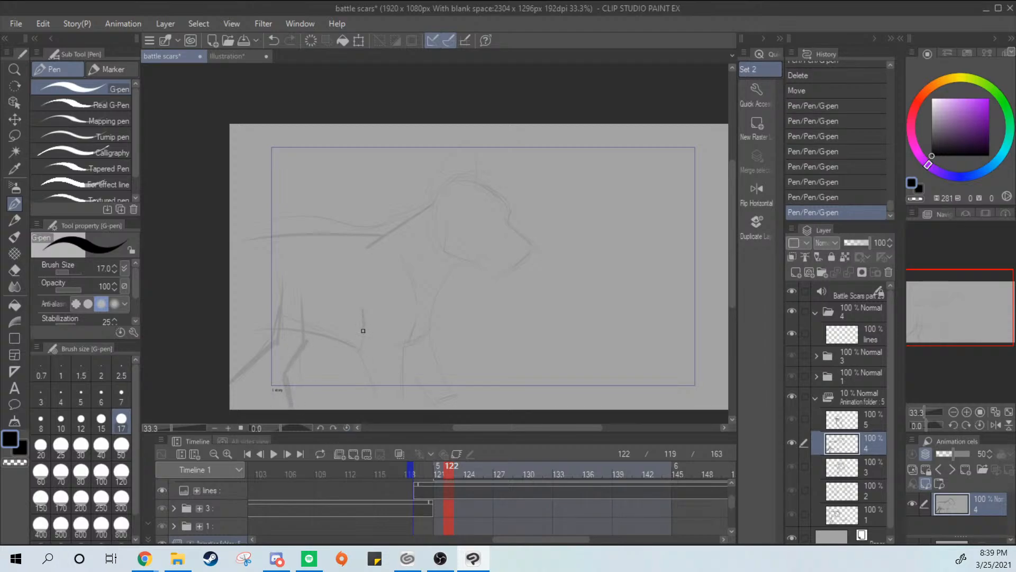
Sketch the two edges of the near front leg and extend the back line to the canvas edge
left_click_drag(363, 331, 372, 406)
key("ctrl+z")
key("ctrl+z")
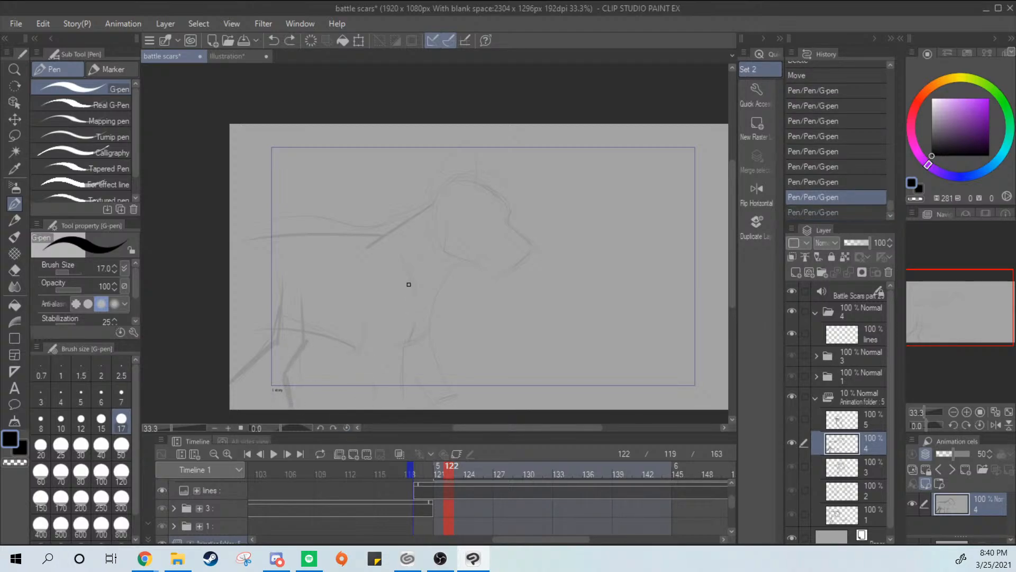
left_click_drag(409, 284, 402, 407)
left_click_drag(365, 324, 374, 398)
key("ctrl+z")
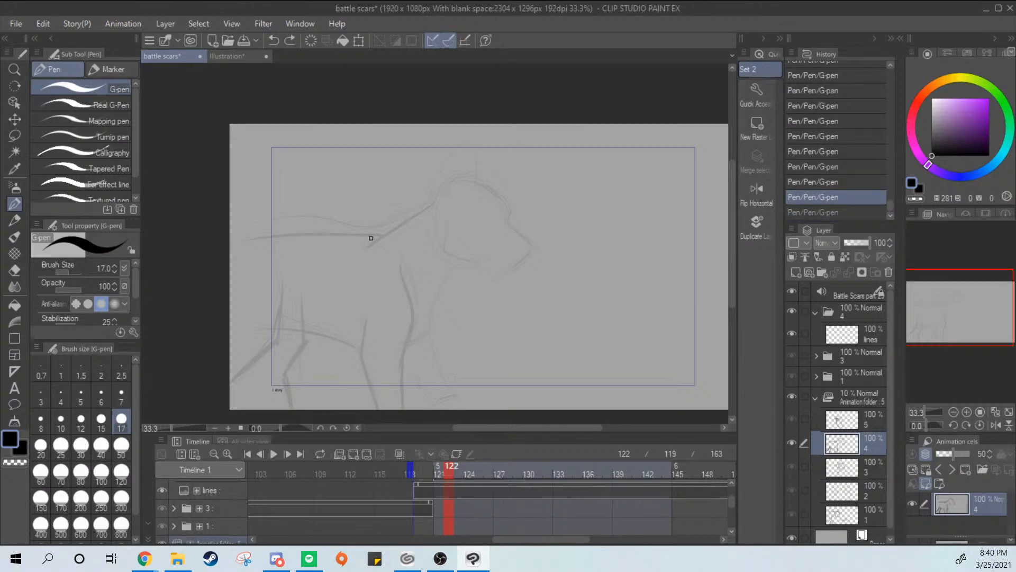
key("ctrl+y")
Sketch the chest line and far front leg, and add the missing edge of the rearmost hind leg
key("ctrl+z")
key("ctrl+y")
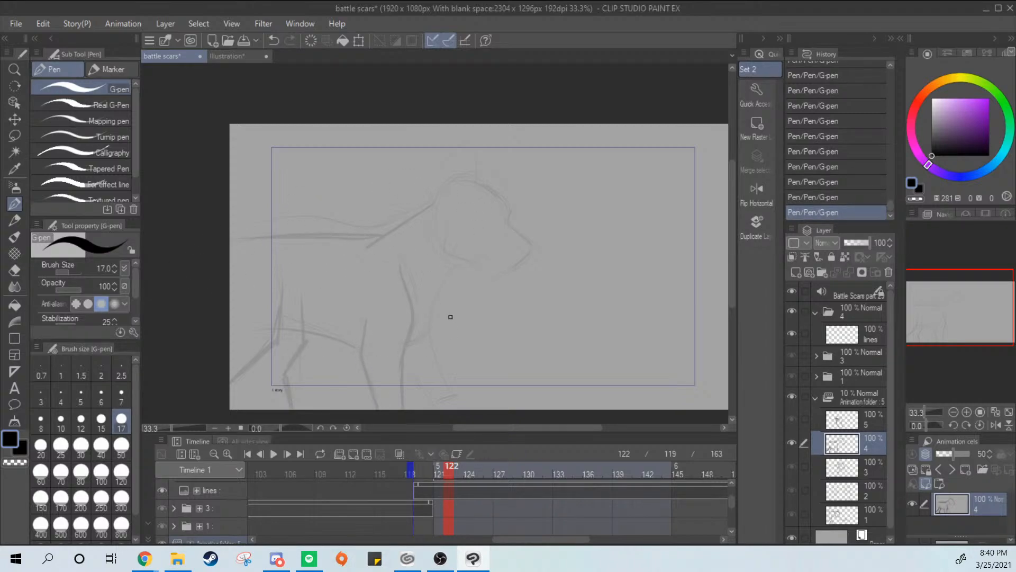
key("ctrl+z")
key("ctrl+y")
key("ctrl+z")
key("ctrl+y")
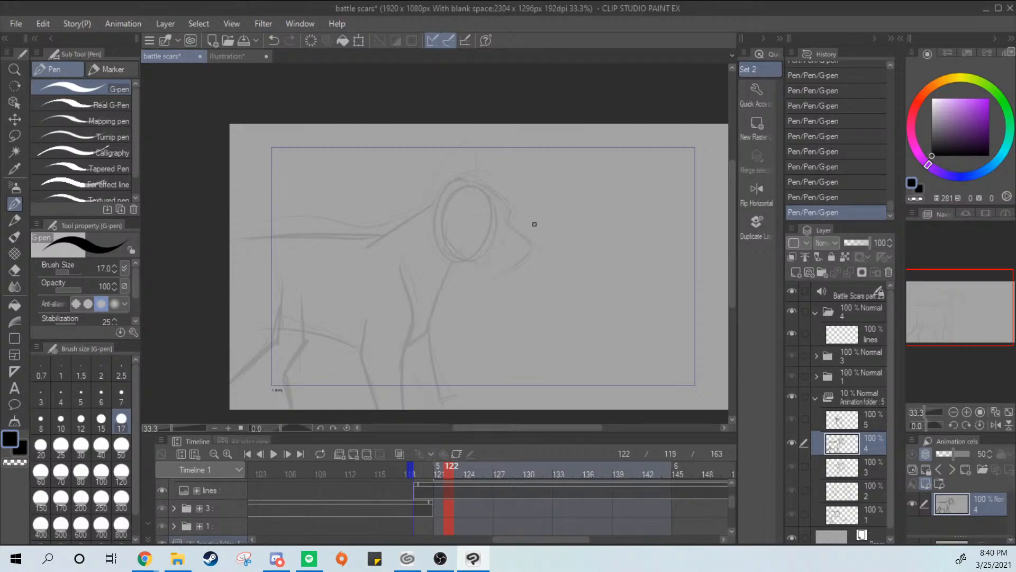
key("ctrl+z")
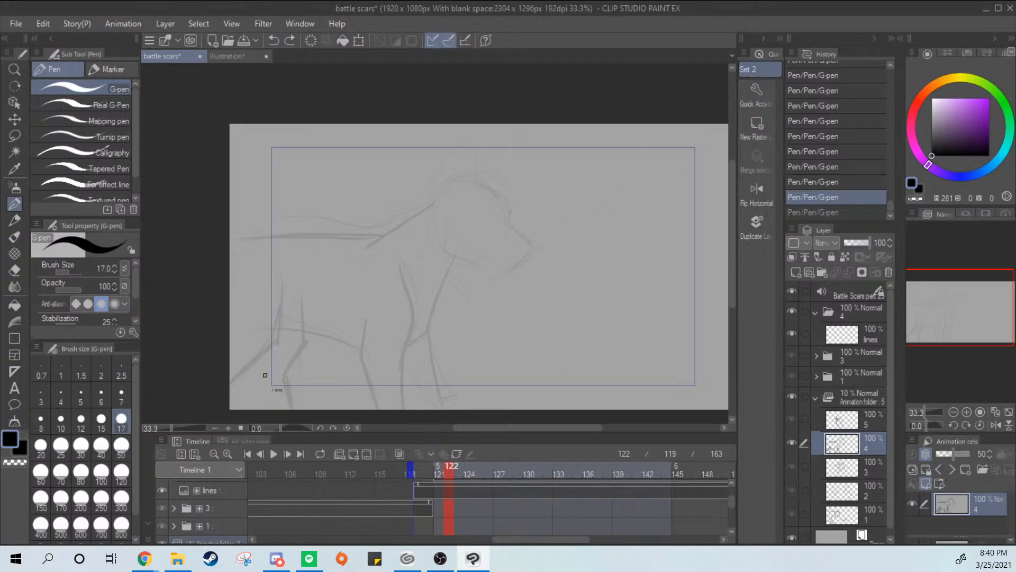
key("ctrl+y")
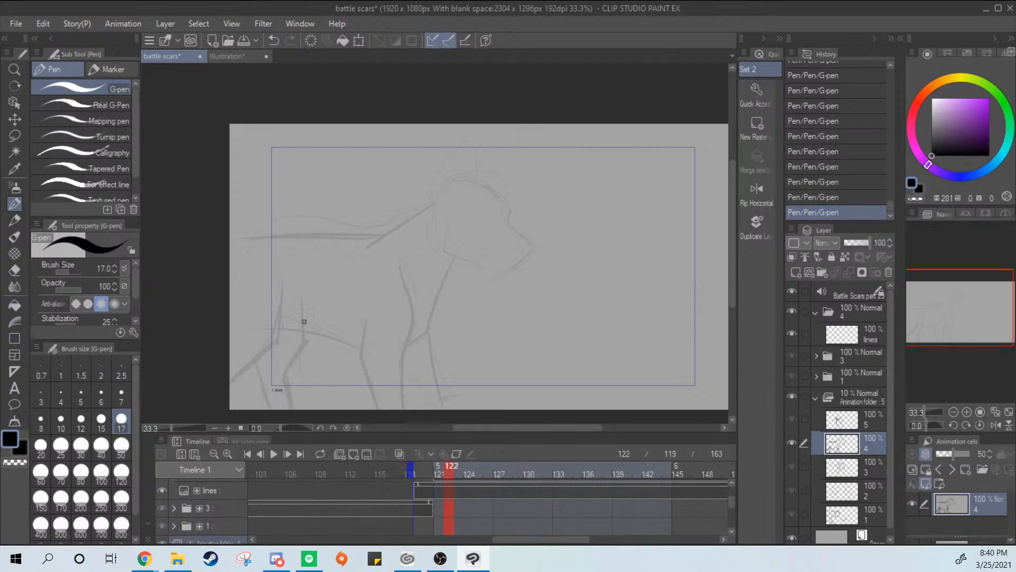
left_click_drag(427, 337, 438, 419)
key("ctrl+z")
left_click_drag(426, 337, 434, 414)
Redraw the head as a circle over the old sketch and add a pointed muzzle and jaw line
mouse_move(457, 175)
left_mouse_down()
mouse_move(492, 224)
mouse_move(497, 209)
mouse_move(434, 246)
mouse_move(461, 216)
mouse_move(430, 254)
mouse_move(462, 259)
mouse_move(422, 225)
mouse_move(491, 222)
mouse_move(433, 216)
mouse_move(495, 220)
mouse_move(457, 184)
mouse_move(494, 238)
mouse_move(446, 241)
mouse_move(468, 260)
mouse_move(506, 220)
mouse_move(444, 243)
mouse_move(471, 262)
left_mouse_up()
key("ctrl+z")
key("ctrl+z")
Try to sketch a pointed ear on top of the animal's circular head on cel 4
key("ctrl+z")
key("ctrl+z")
key("ctrl+z")
key("ctrl+z")
mouse_move(506, 219)
left_mouse_down()
mouse_move(541, 242)
mouse_move(508, 269)
mouse_move(521, 254)
mouse_move(464, 263)
left_mouse_up()
key("ctrl+z")
mouse_move(441, 192)
left_mouse_down()
mouse_move(467, 156)
mouse_move(483, 211)
left_mouse_up()
Undo the ear and the redrawn head strokes on cel 4, and set the brush size to 15
key("ctrl+z")
mouse_move(460, 145)
left_mouse_down()
mouse_move(451, 195)
mouse_move(479, 207)
left_mouse_up()
left_click_drag(478, 206, 464, 212)
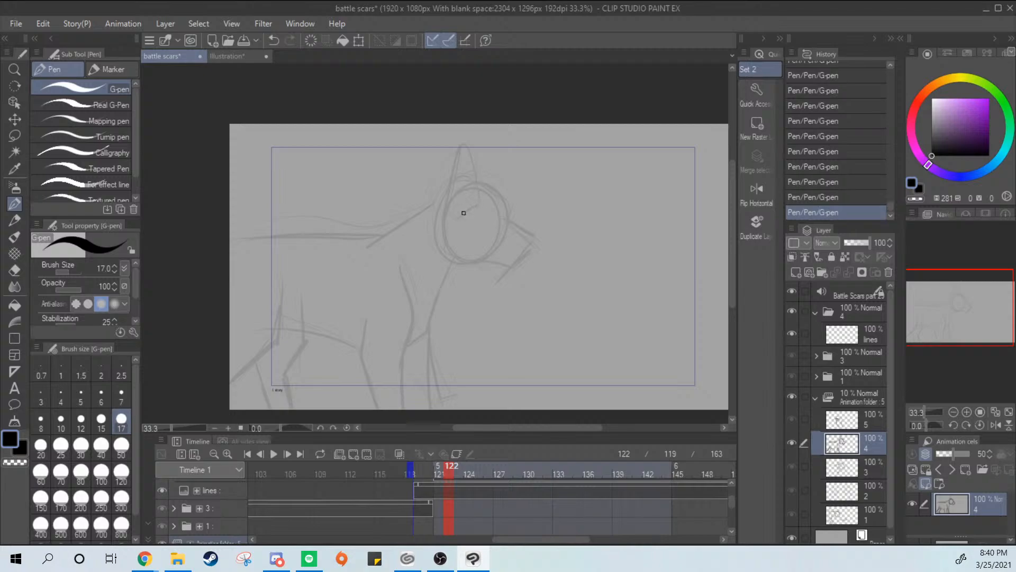
key("ctrl+z")
key("ctrl+z")
key("ctrl+z")
key("ctrl+z")
key("ctrl+z")
key("ctrl+z")
key("ctrl+z")
key("ctrl+z")
key("ctrl+z")
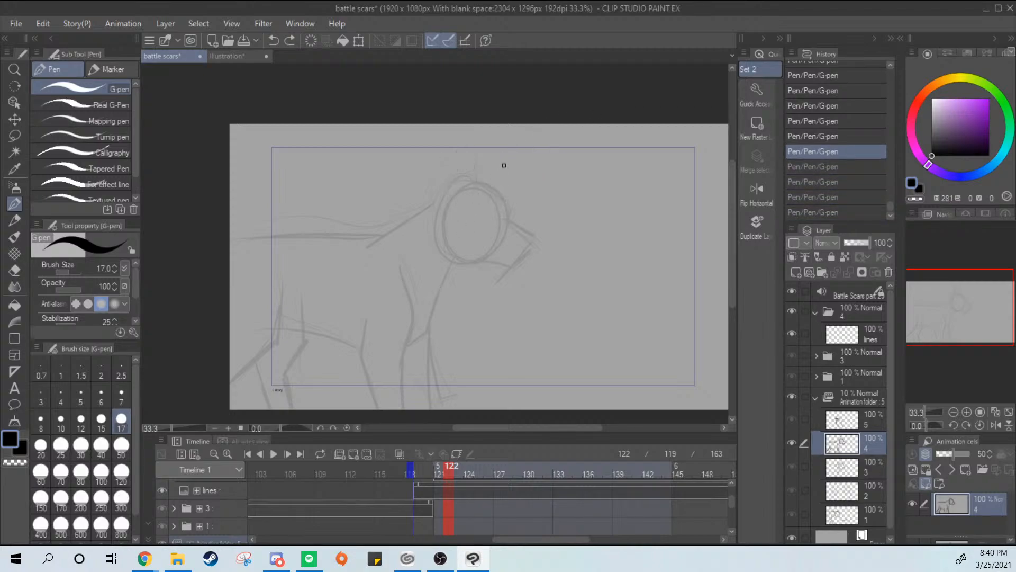
key("bracketleft")
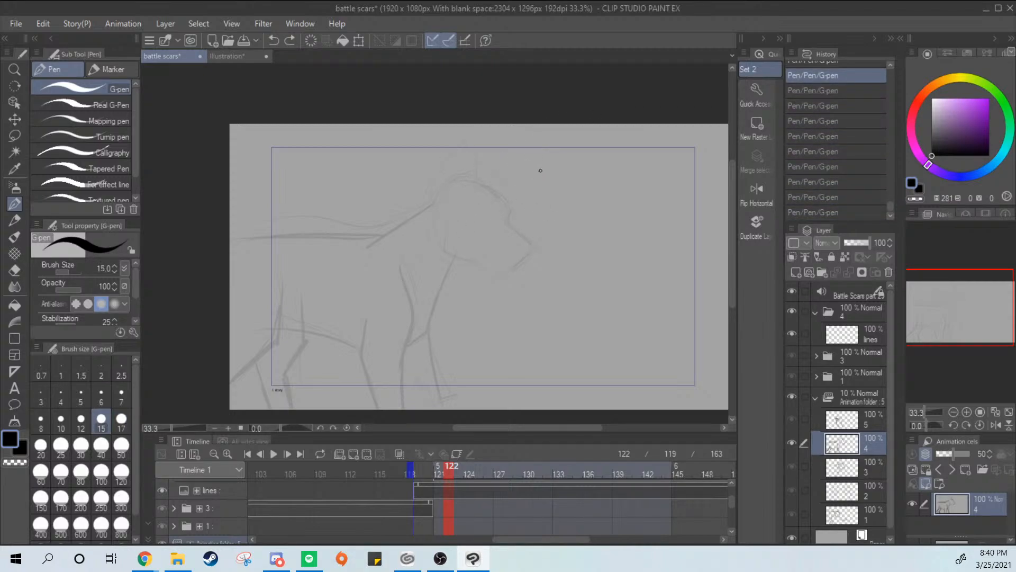
scroll(540, 171, "up", 1)
scroll(540, 172, "down", 1)
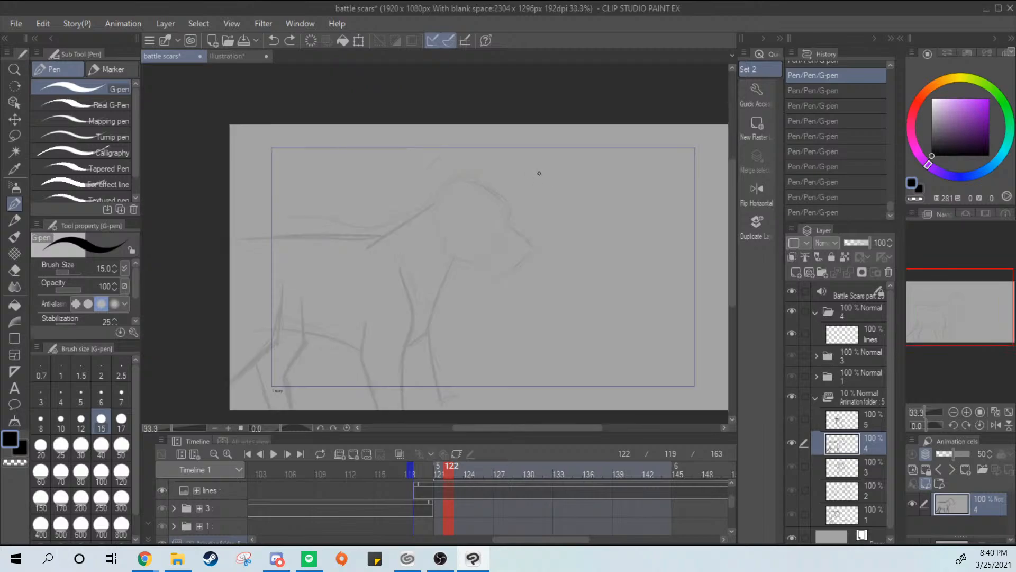
key("ctrl+y")
left_click_drag(443, 210, 442, 216)
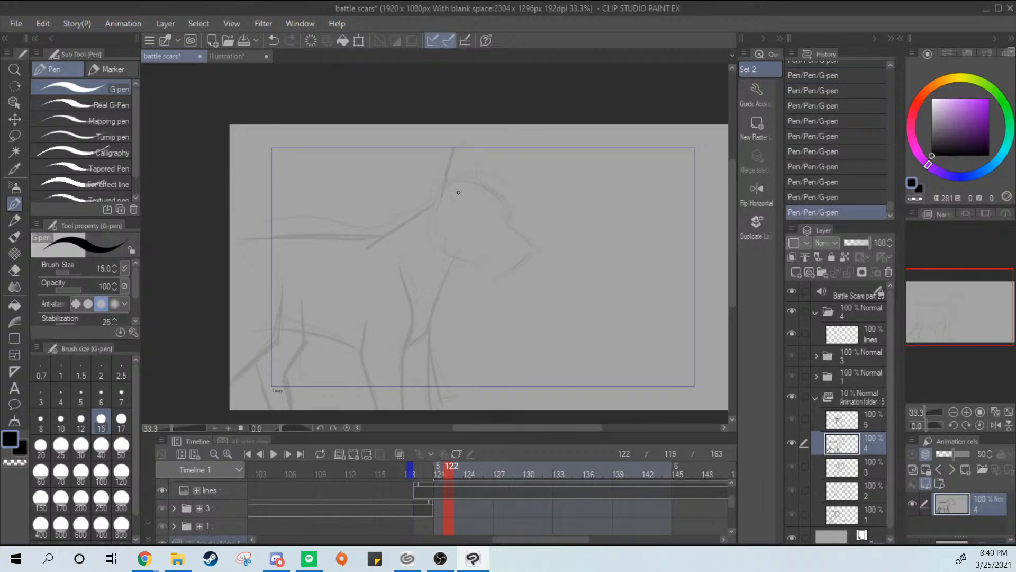
key("ctrl+z")
Collapse the animation folder and make the lines layer in folder 4 active
left_click(815, 398)
left_click(863, 337)
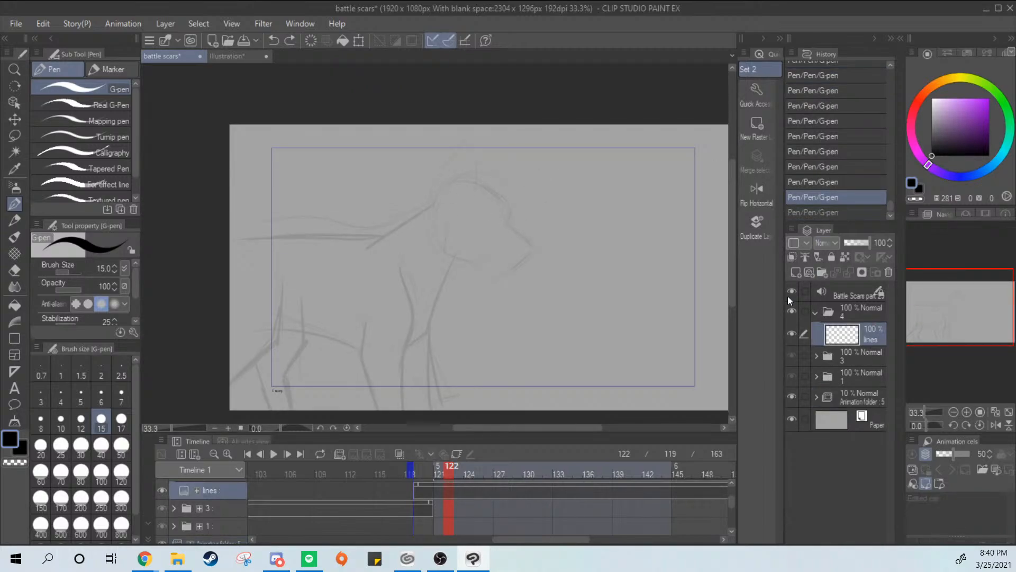
Try inking the front and back edges of the near front leg on the lines layer
mouse_move(396, 263)
left_mouse_down()
mouse_move(409, 310)
mouse_move(390, 379)
mouse_move(411, 318)
mouse_move(390, 380)
left_mouse_up()
key("ctrl+z")
left_click_drag(362, 314, 373, 408)
key("ctrl+z")
key("ctrl+z")
key("ctrl+z")
key("ctrl+z")
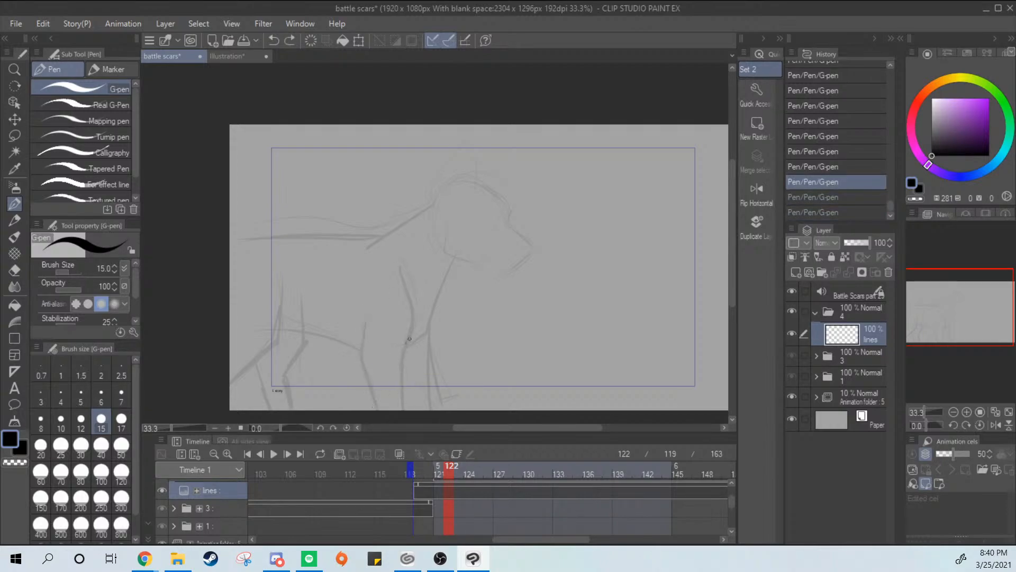
Try inking the curve from the nape to the shoulder and the chest line below the jaw
left_click_drag(436, 199, 373, 252)
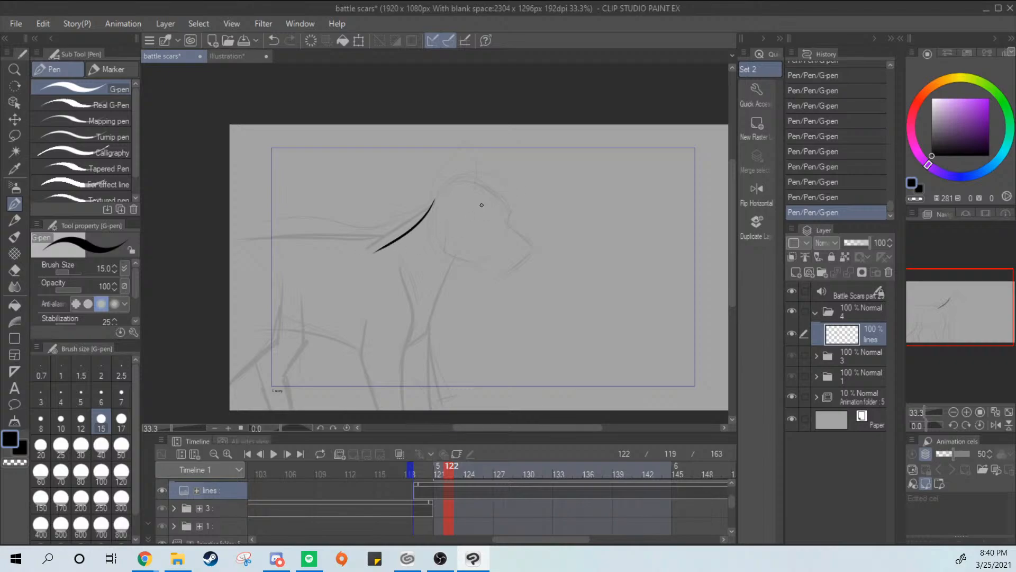
left_click_drag(458, 256, 429, 345)
key("ctrl+z")
left_click_drag(459, 250, 436, 328)
left_click_drag(393, 362, 436, 321)
key("ctrl+z")
key("ctrl+y")
key("ctrl+z")
key("ctrl+z")
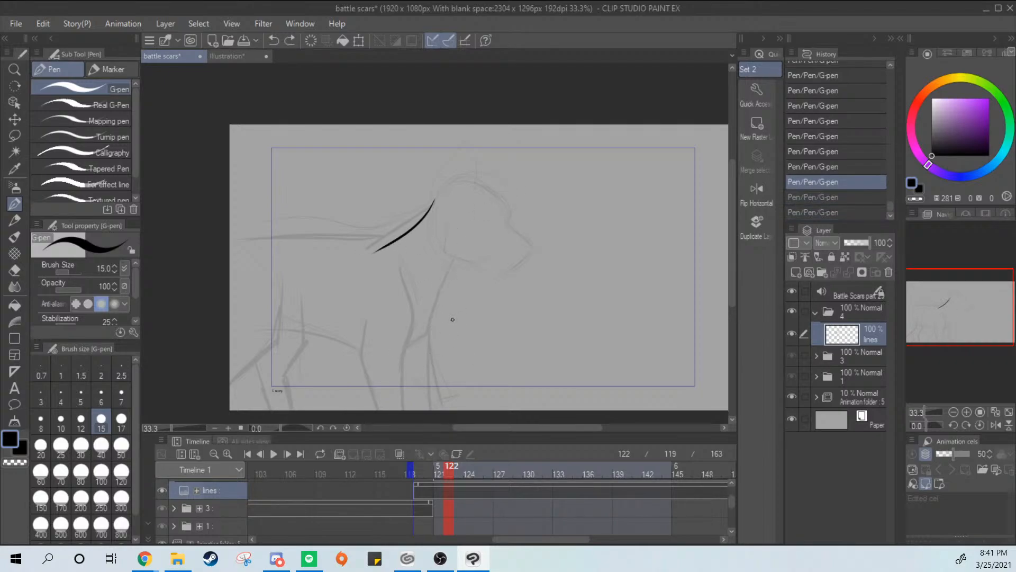
key("ctrl+z")
Try inking a pointed ear with an inner fold above the sketched head
mouse_move(437, 206)
left_mouse_down()
mouse_move(482, 182)
mouse_move(467, 202)
left_mouse_up()
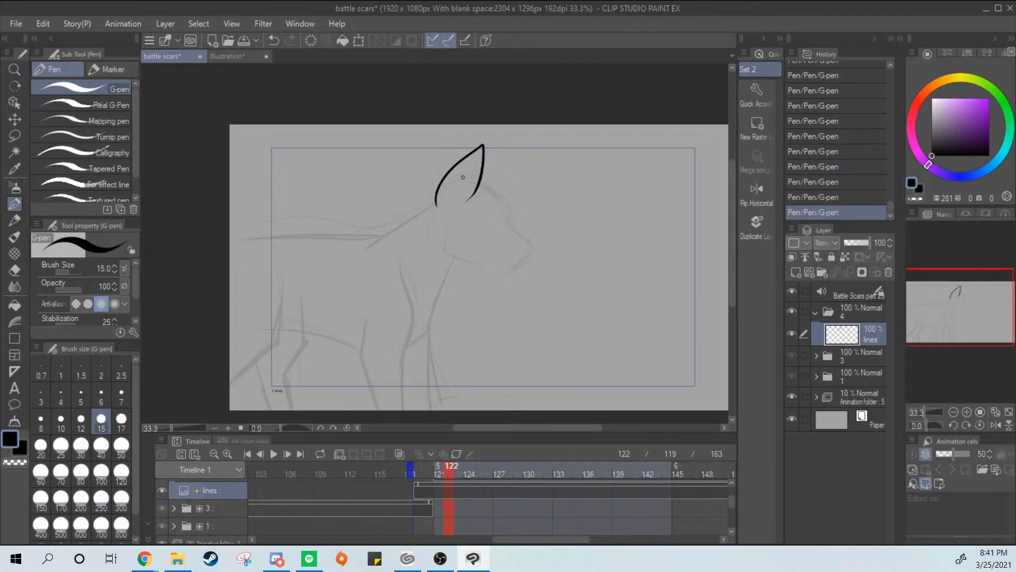
left_click_drag(464, 161, 450, 208)
key("ctrl+z")
left_click_drag(458, 163, 448, 214)
key("ctrl+z")
key("ctrl+z")
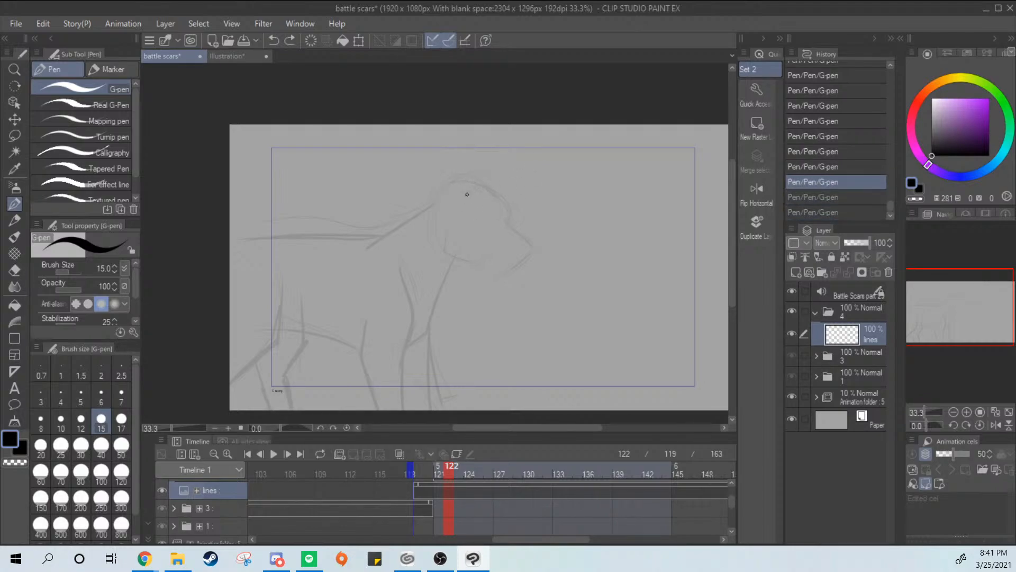
Ink the back line to the canvas edge and the bent edge of the hind leg
mouse_move(379, 237)
left_mouse_down()
mouse_move(227, 254)
mouse_move(373, 237)
mouse_move(230, 243)
left_mouse_up()
key("ctrl+z")
left_click_drag(285, 283, 228, 386)
key("ctrl+z")
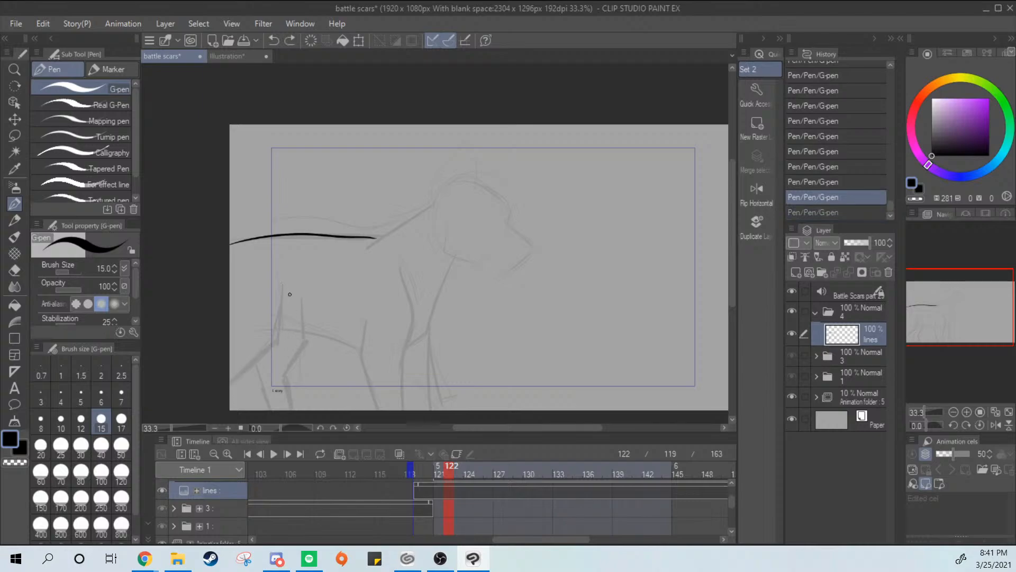
left_click_drag(286, 283, 229, 379)
key("ctrl+z")
mouse_move(284, 283)
left_mouse_down()
mouse_move(267, 341)
mouse_move(229, 372)
left_mouse_up()
key("ctrl+z")
mouse_move(281, 287)
left_mouse_down()
mouse_move(249, 364)
mouse_move(229, 380)
left_mouse_up()
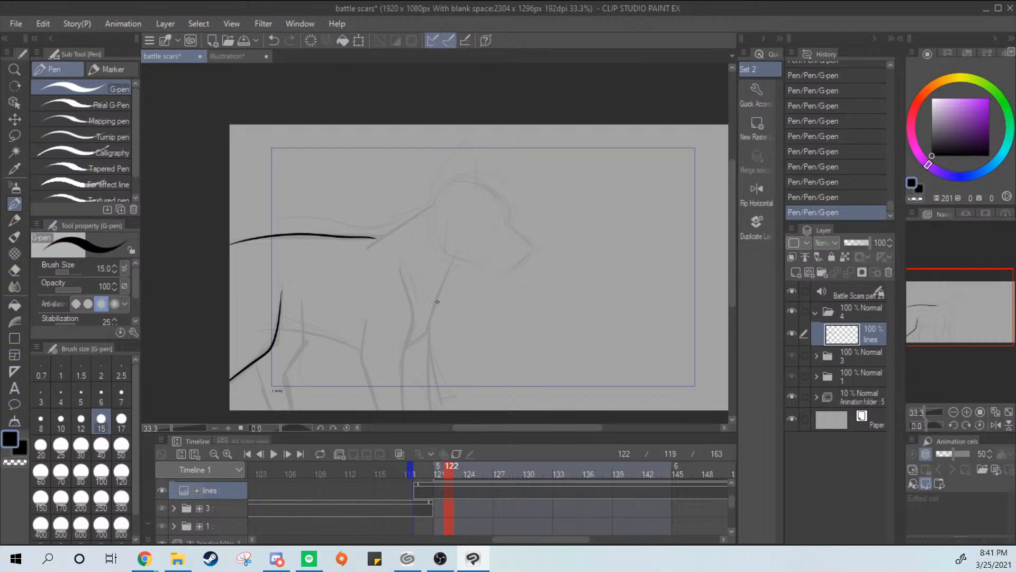
Check the Illustration character reference and ink the chest line with a jagged fur tuft above the front leg
left_click_drag(458, 258, 429, 341)
key("ctrl+z")
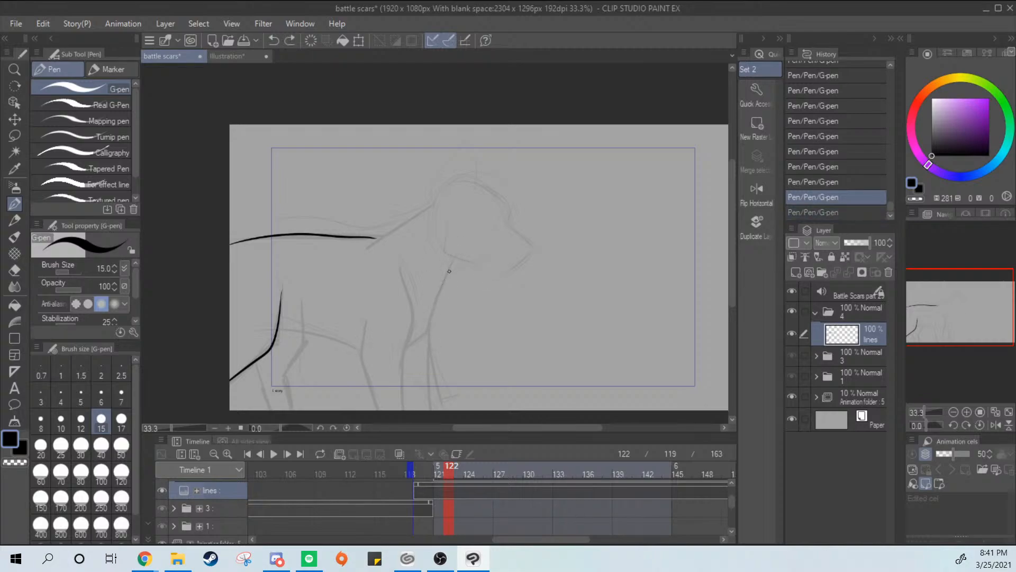
left_click_drag(459, 258, 434, 329)
left_click(233, 55)
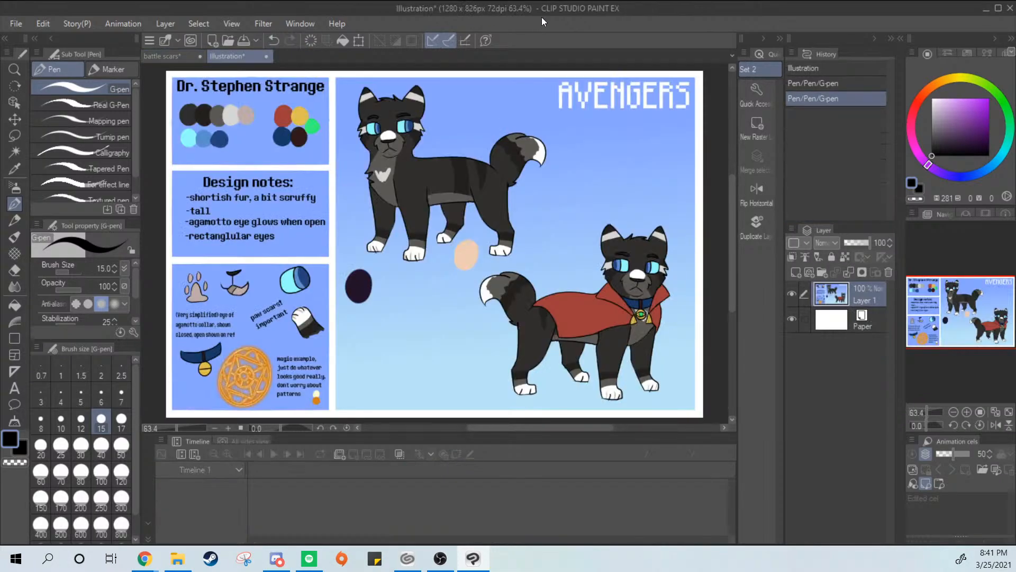
left_click(167, 57)
mouse_move(458, 254)
left_mouse_down()
mouse_move(441, 327)
mouse_move(440, 319)
mouse_move(417, 331)
mouse_move(439, 329)
left_mouse_up()
key("ctrl+z")
key("ctrl+z")
key("ctrl+z")
left_click_drag(439, 329, 404, 345)
key("ctrl+z")
key("ctrl+z")
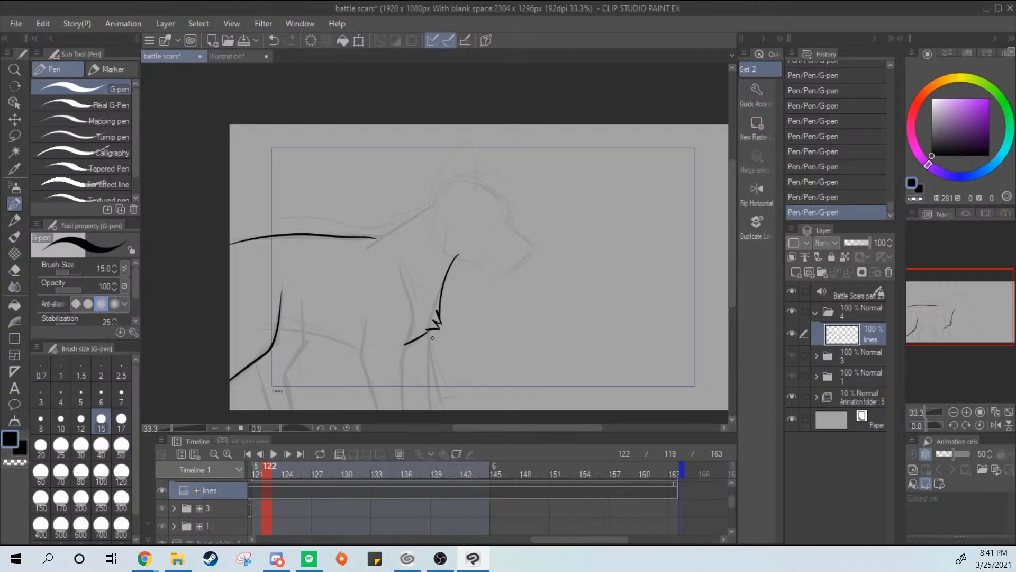
Ink the shoulder curve and both edges of the near front leg to the canvas bottom
mouse_move(402, 281)
left_mouse_down()
mouse_move(404, 355)
mouse_move(386, 390)
mouse_move(401, 356)
left_mouse_up()
key("ctrl+z")
key("ctrl+z")
left_click_drag(370, 316, 379, 410)
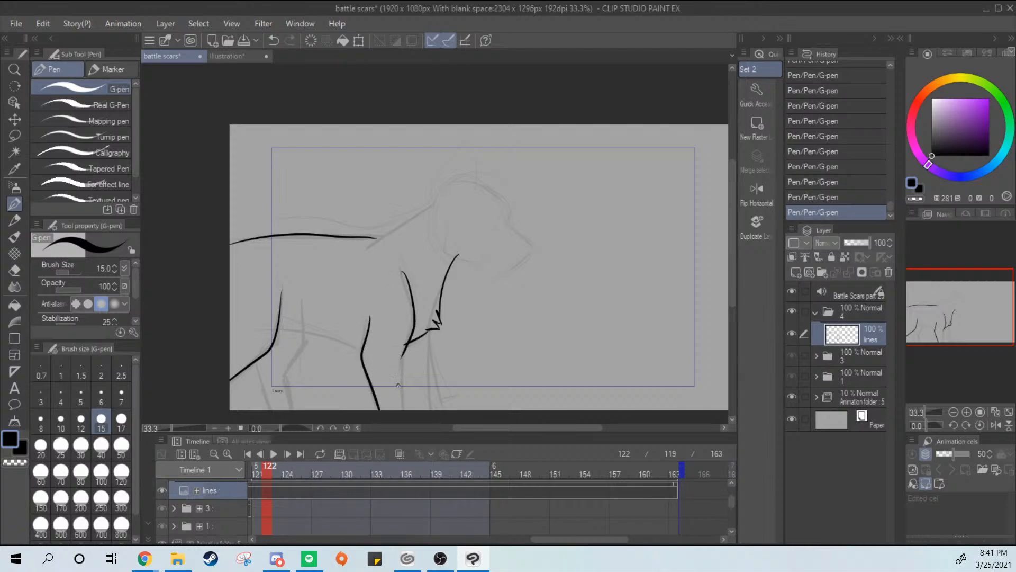
left_click_drag(406, 345, 401, 411)
Try inking the curved belly line from the hind leg to the near front leg
left_click_drag(271, 327, 366, 371)
key("ctrl+z")
key("ctrl+z")
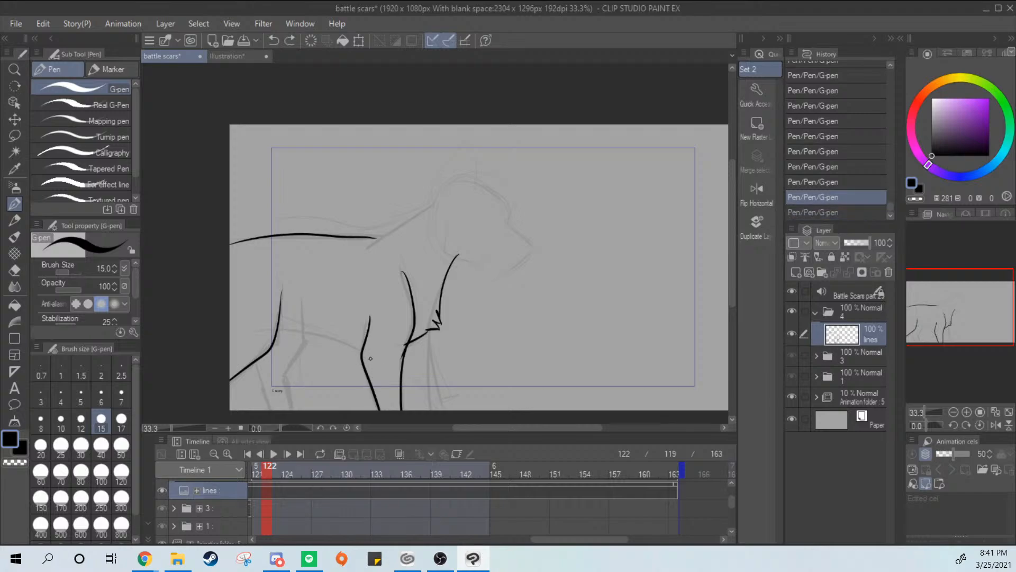
left_click_drag(239, 323, 369, 357)
key("ctrl+z")
mouse_move(262, 326)
left_mouse_down()
mouse_move(398, 365)
mouse_move(285, 328)
mouse_move(386, 366)
left_mouse_up()
key("ctrl+z")
key("ctrl+z")
key("ctrl+z")
left_click_drag(256, 329, 389, 369)
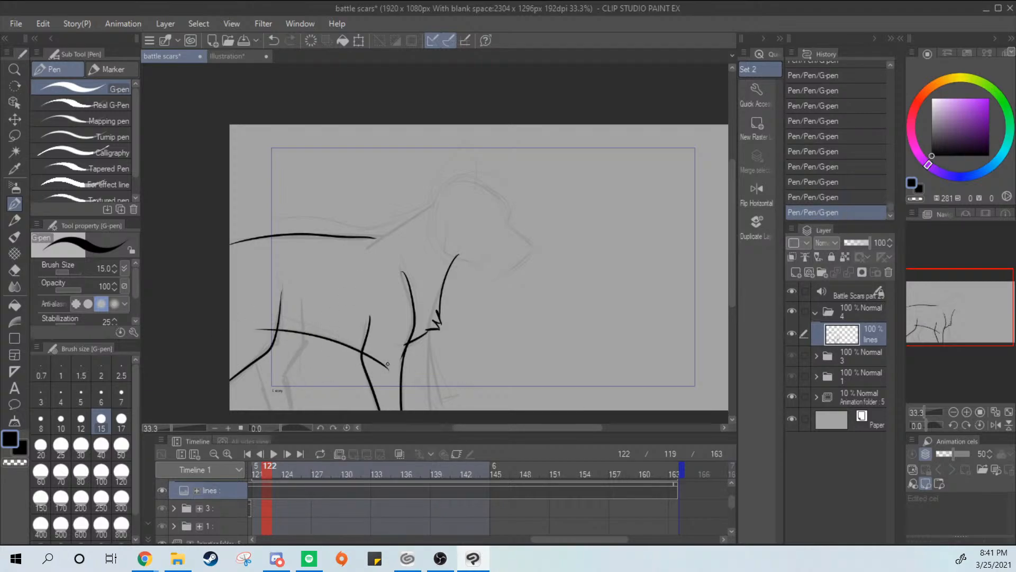
key("ctrl+z")
left_click_drag(247, 325, 362, 361)
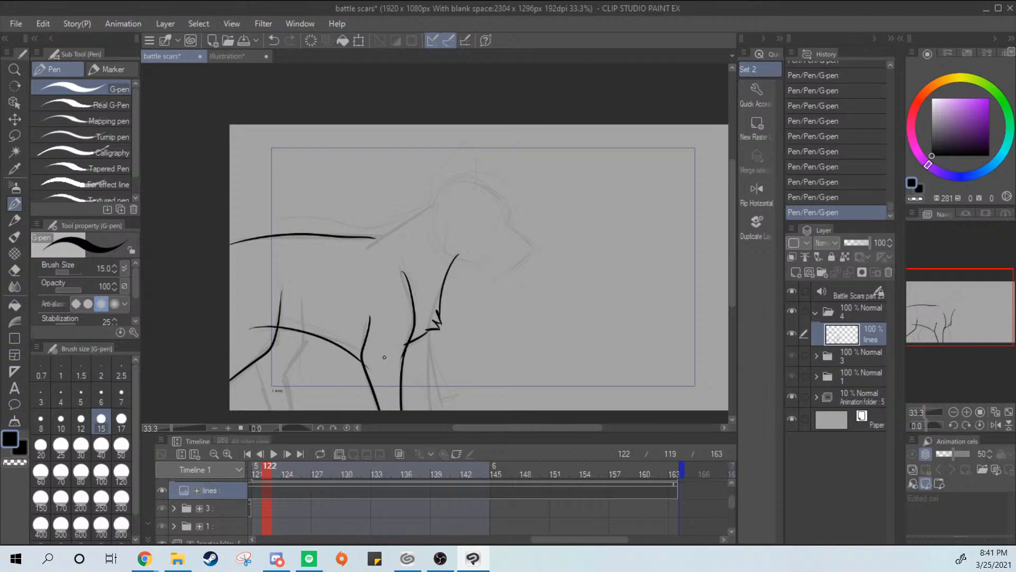
key("ctrl+z")
Try inking the edge of the far front leg below the chest tuft
left_click_drag(491, 318, 501, 284)
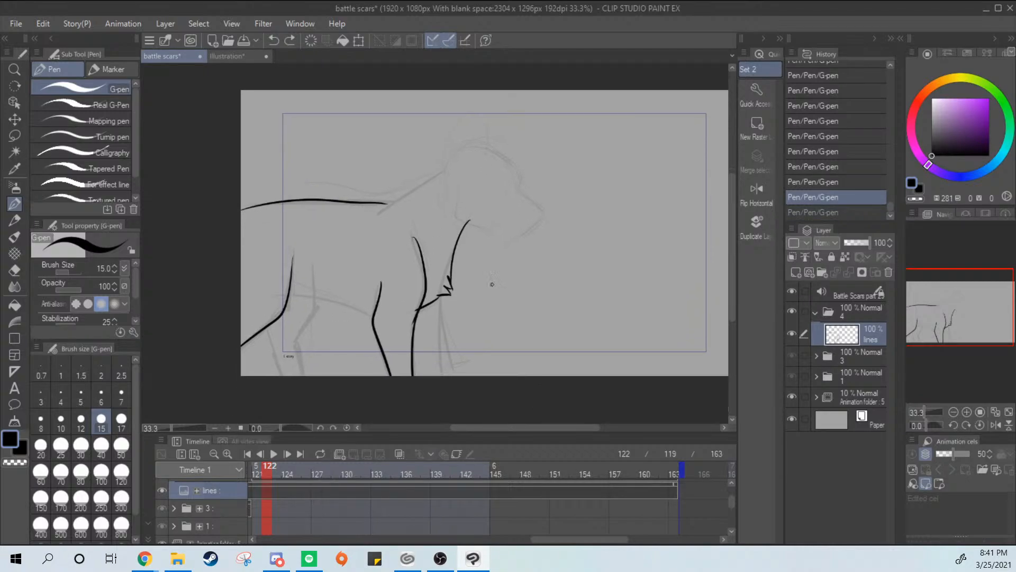
left_click_drag(438, 297, 439, 374)
key("ctrl+z")
left_click_drag(438, 297, 435, 377)
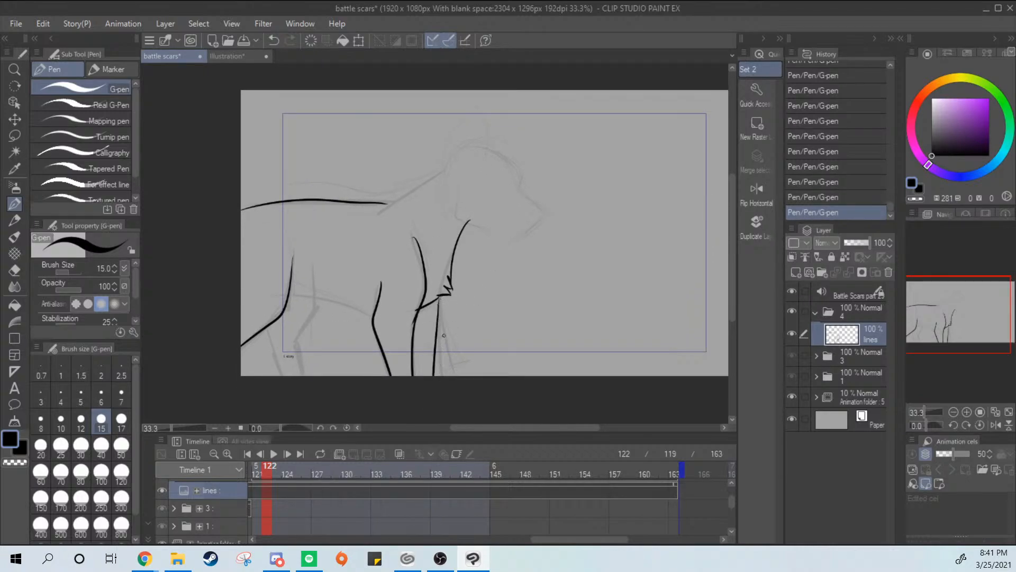
key("ctrl+z")
left_click_drag(440, 298, 437, 378)
Undo all the inking on the lines layer and save the battle scars file
key("ctrl+z")
key("ctrl+z")
key("ctrl+z")
key("ctrl+z")
key("ctrl+z")
key("ctrl+z")
key("ctrl+z")
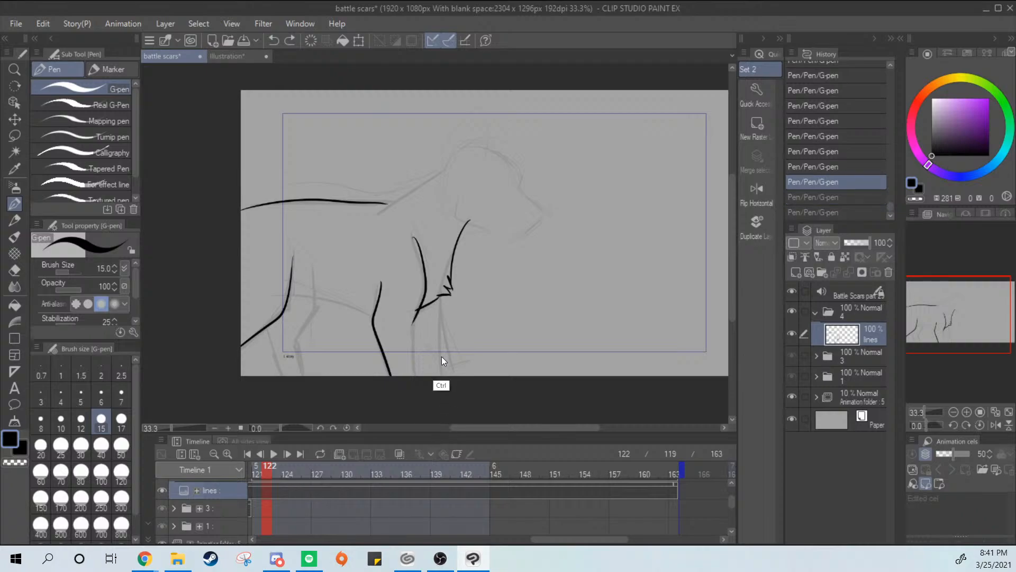
key("ctrl+z")
key("ctrl+z")
key("ctrl+z")
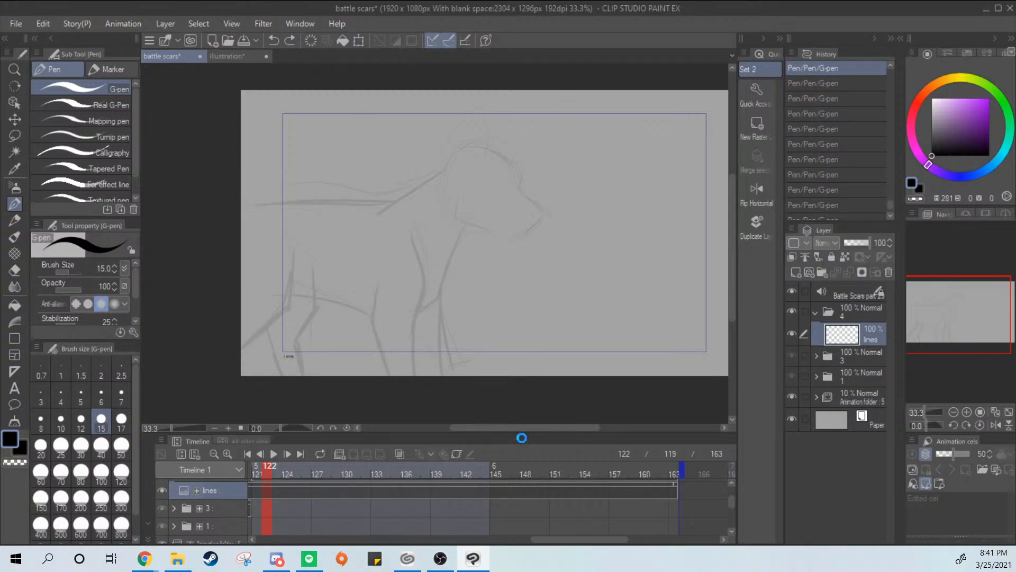
key("ctrl+s")
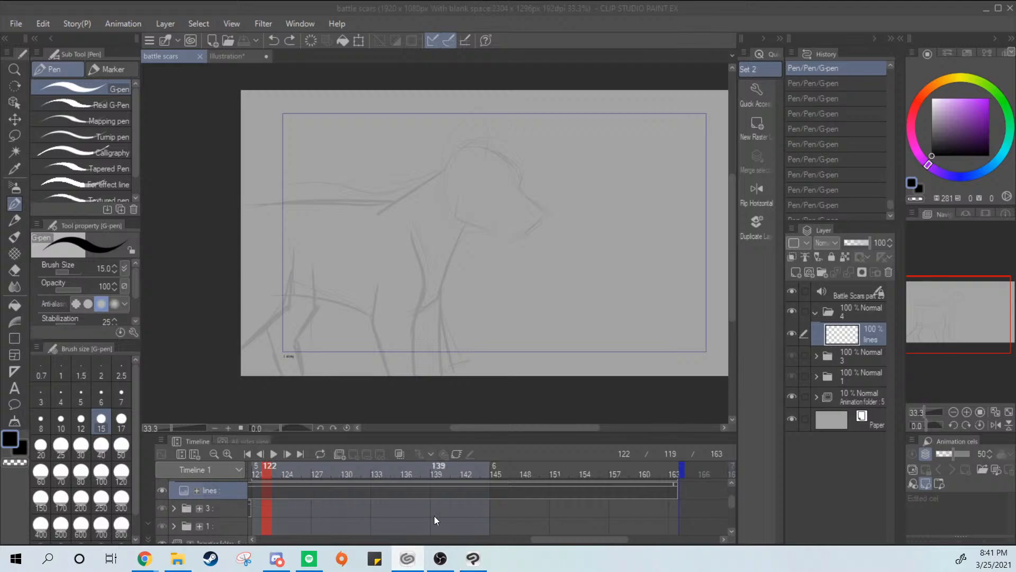
Open the nplh animation file to work on its SHOT2 section
left_click(695, 410)
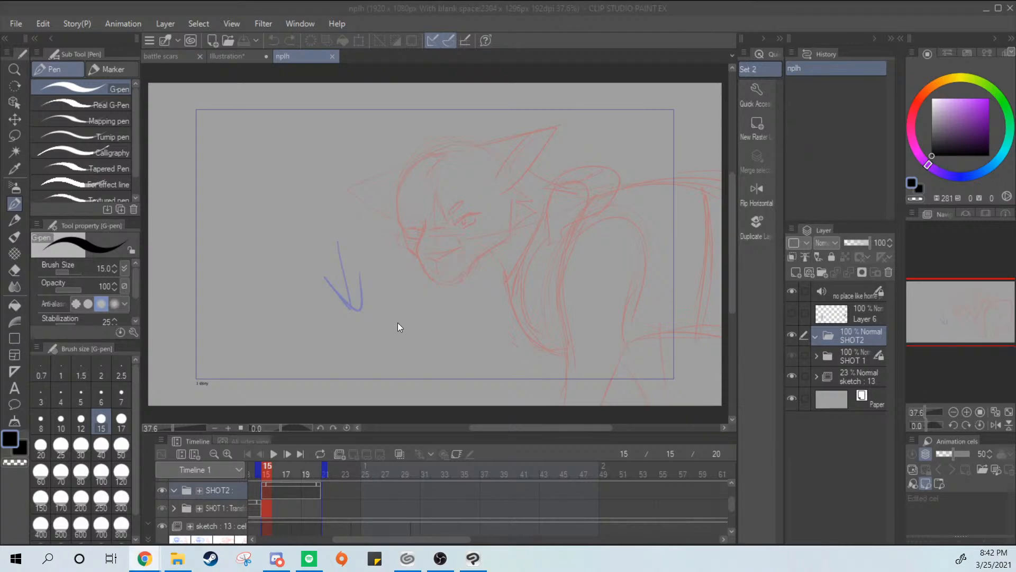
left_click(572, 334)
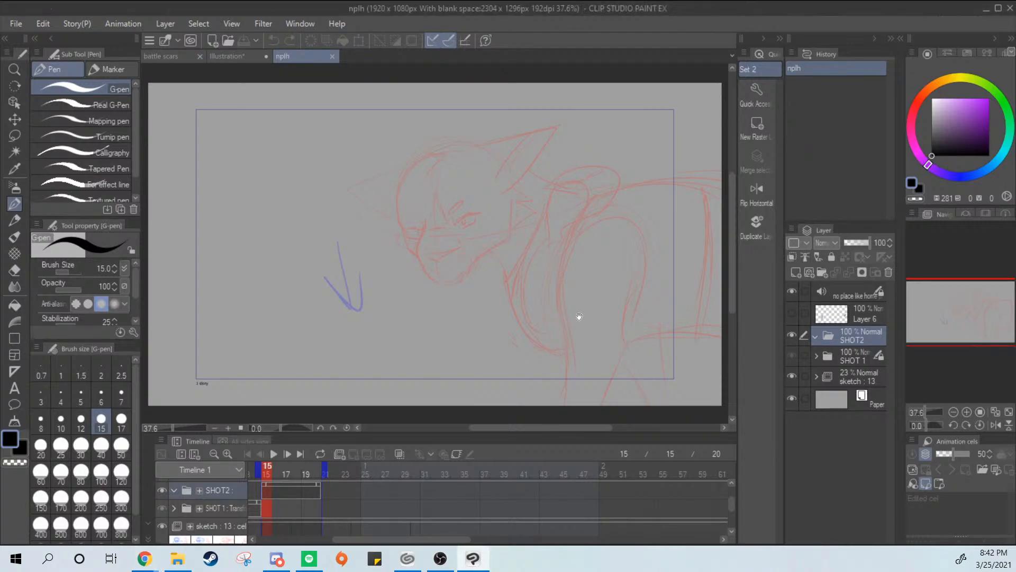
left_click_drag(579, 322, 563, 337)
left_click_drag(417, 539, 334, 527)
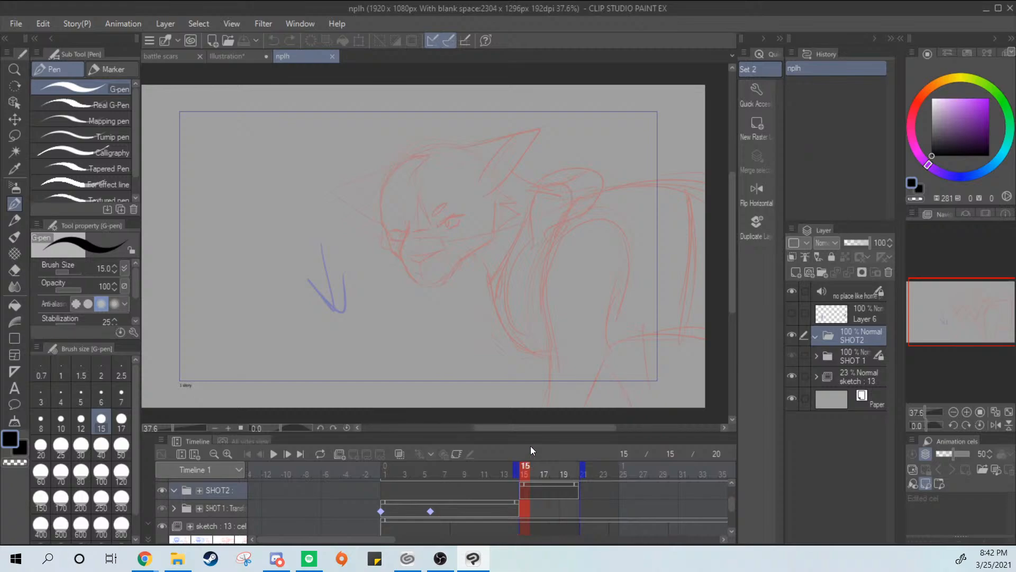
Add a raster layer inside the SHOT2 folder, and briefly show Layer 6 to check its contents
left_click(817, 337)
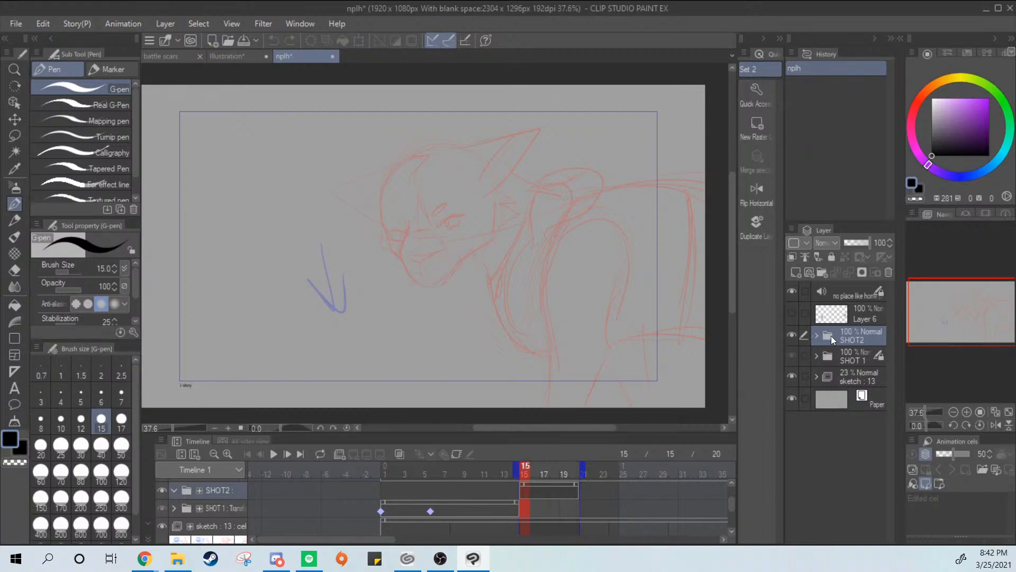
left_click(806, 273)
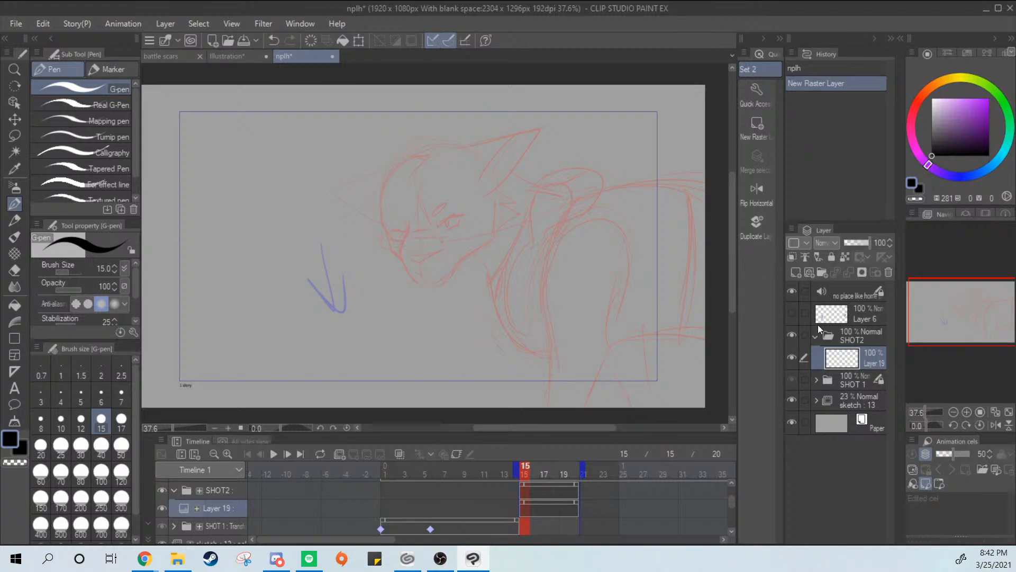
left_click(792, 314)
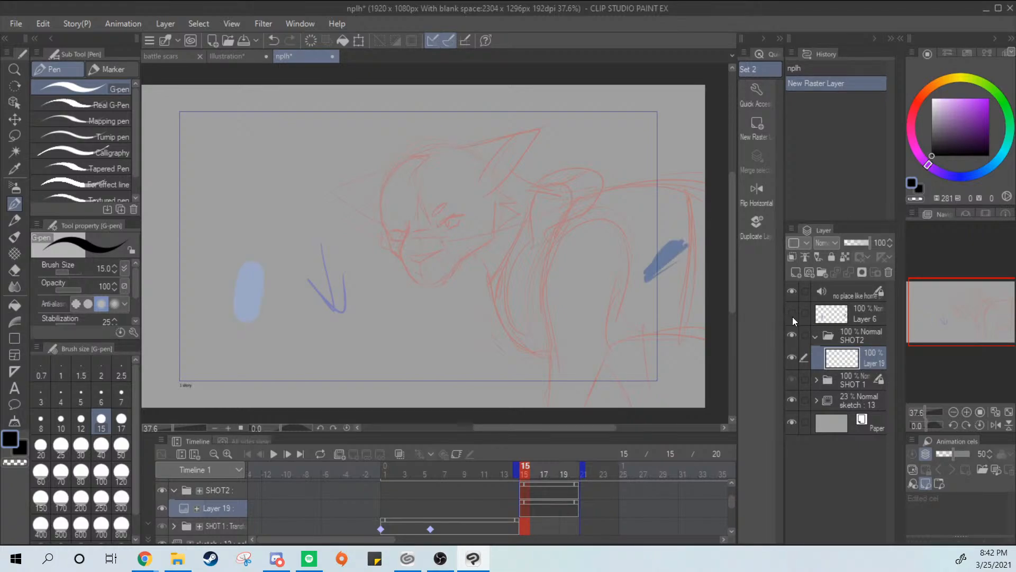
left_click(792, 315)
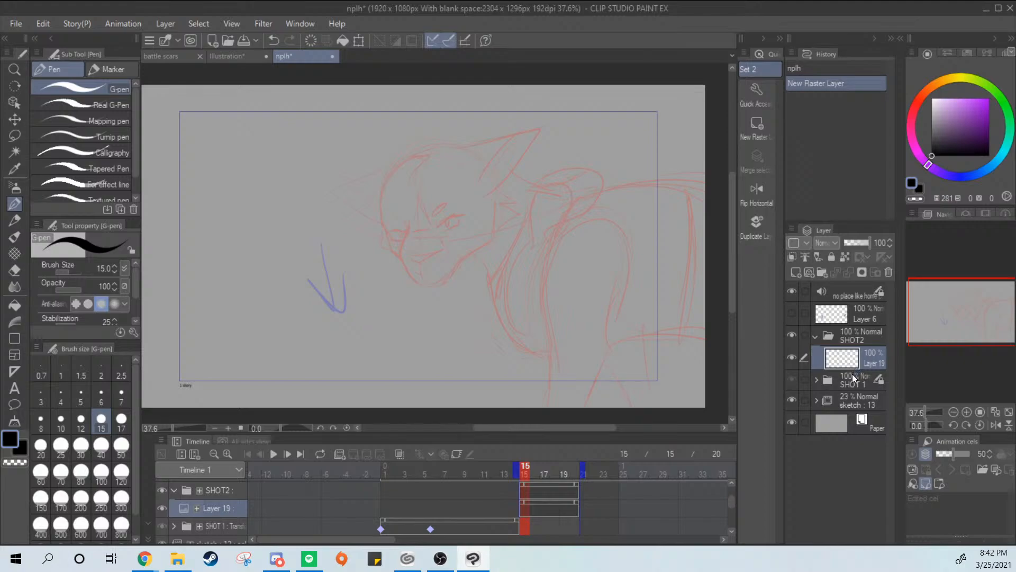
Compare the sketch poses across frames 15 to 19 of SHOT2, ending on frame 15
left_click(565, 469)
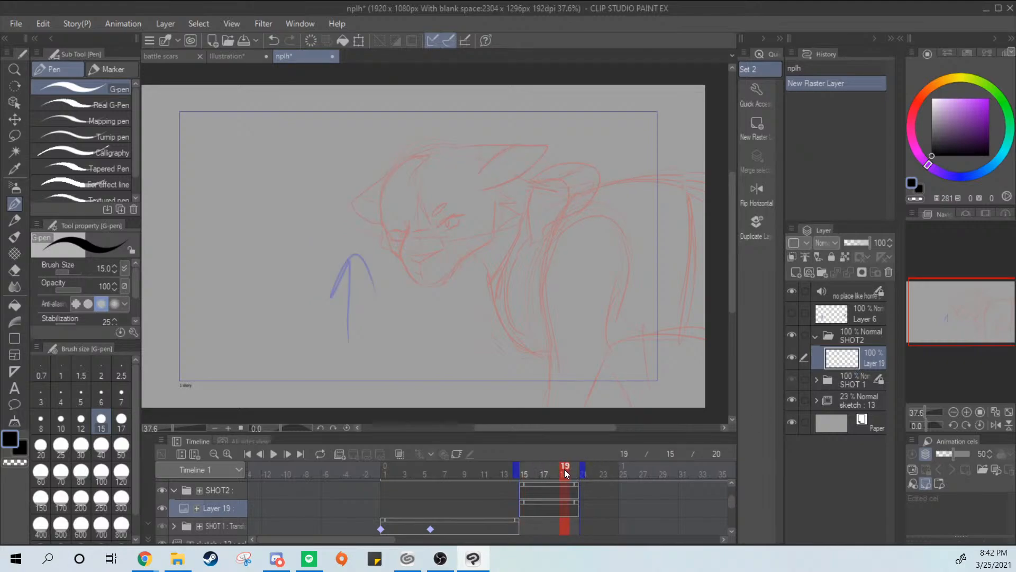
mouse_move(560, 475)
left_mouse_down()
mouse_move(570, 471)
mouse_move(530, 481)
mouse_move(561, 472)
left_mouse_up()
left_click_drag(531, 471, 539, 474)
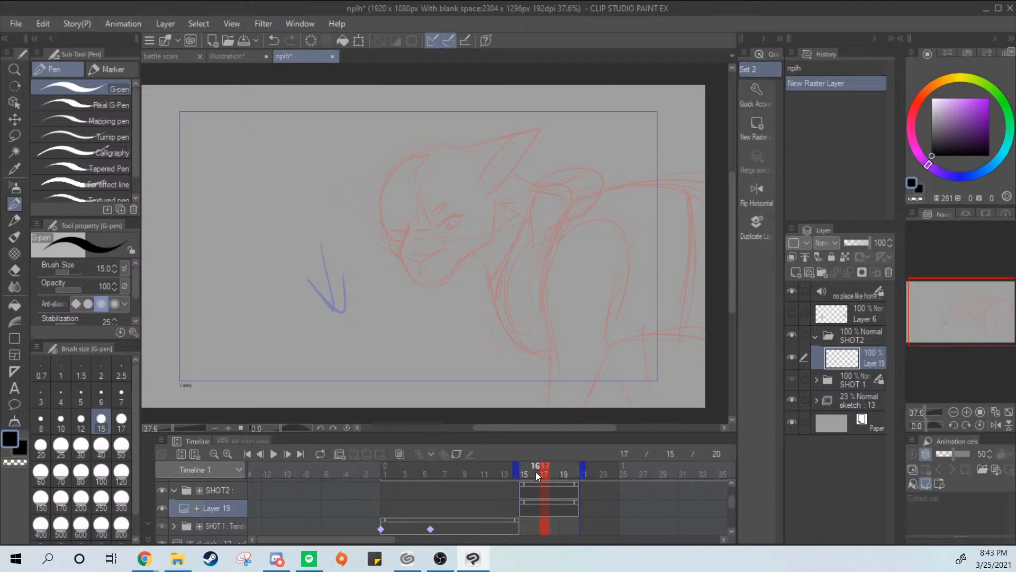
left_click(526, 473)
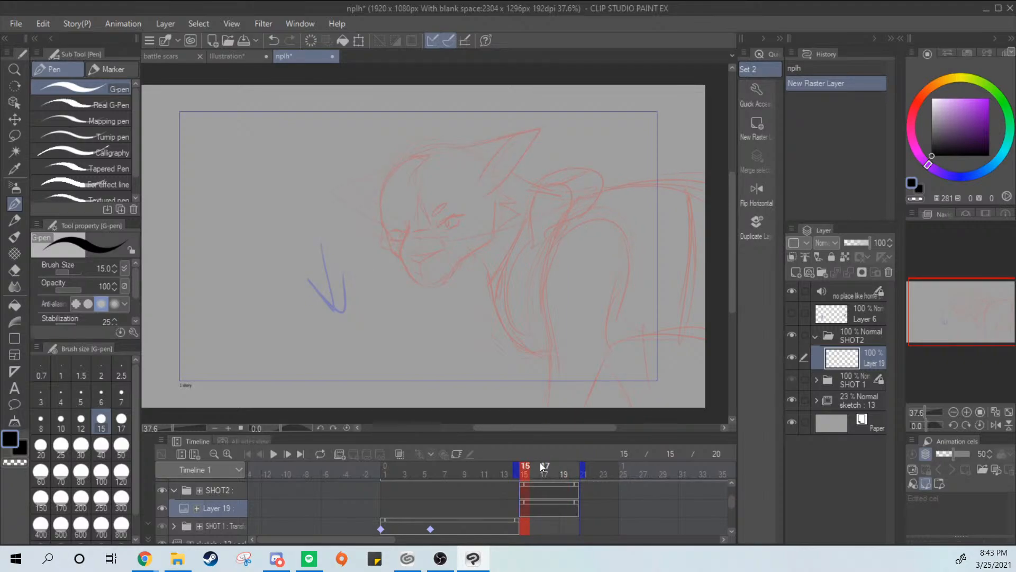
Rename the new raster layer in the SHOT2 folder as "head 1"
double_click(876, 363)
type("head 1")
key("Return")
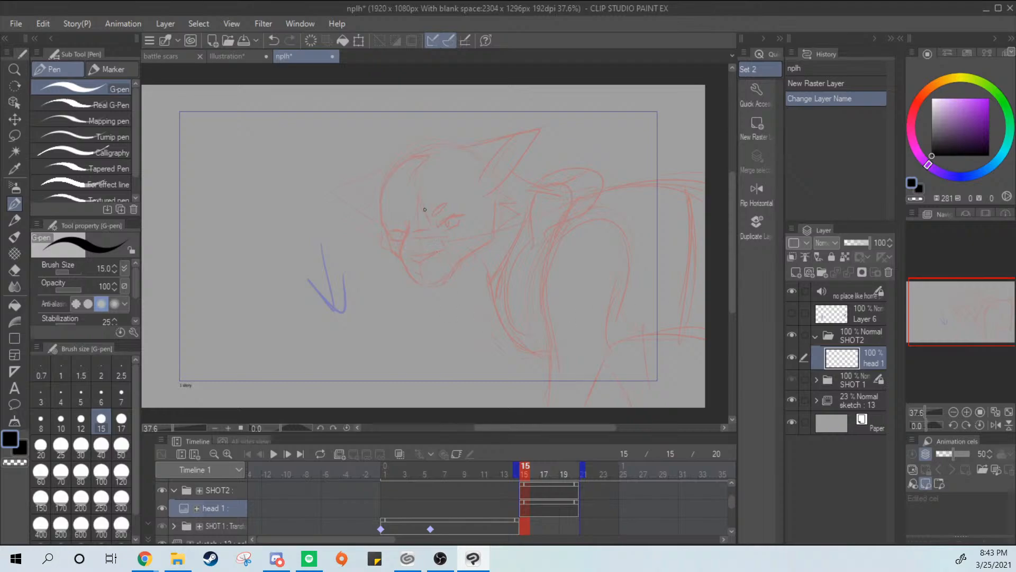
left_click(480, 218, "alt")
left_click(527, 214, "ctrl")
left_click(530, 214, "ctrl")
left_click(532, 211, "ctrl")
left_click_drag(507, 272, 696, 218)
left_click_drag(608, 219, 627, 262)
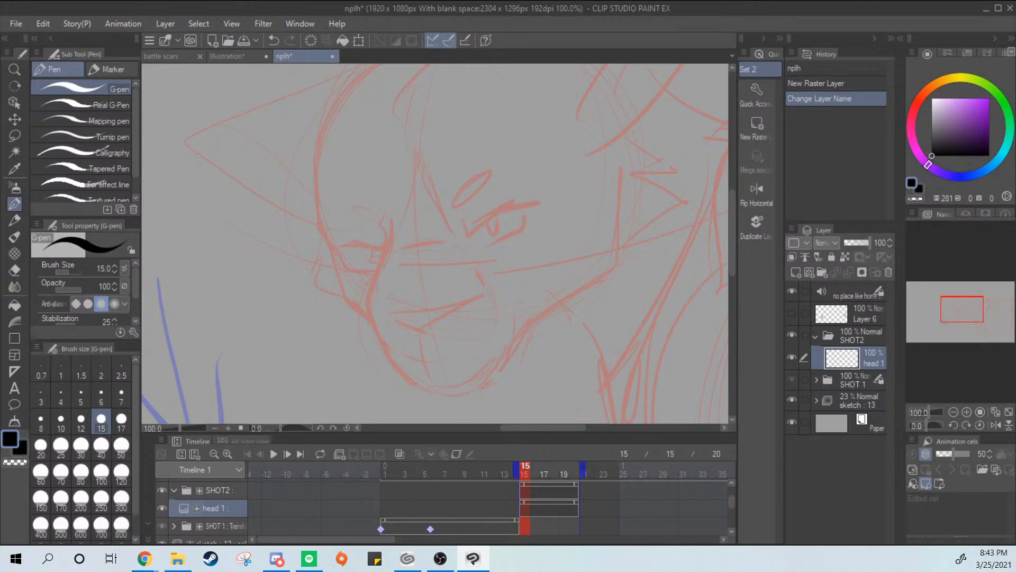
Undo the layer rename and the creation of the raster layer in SHOT2
key("alt+Tab")
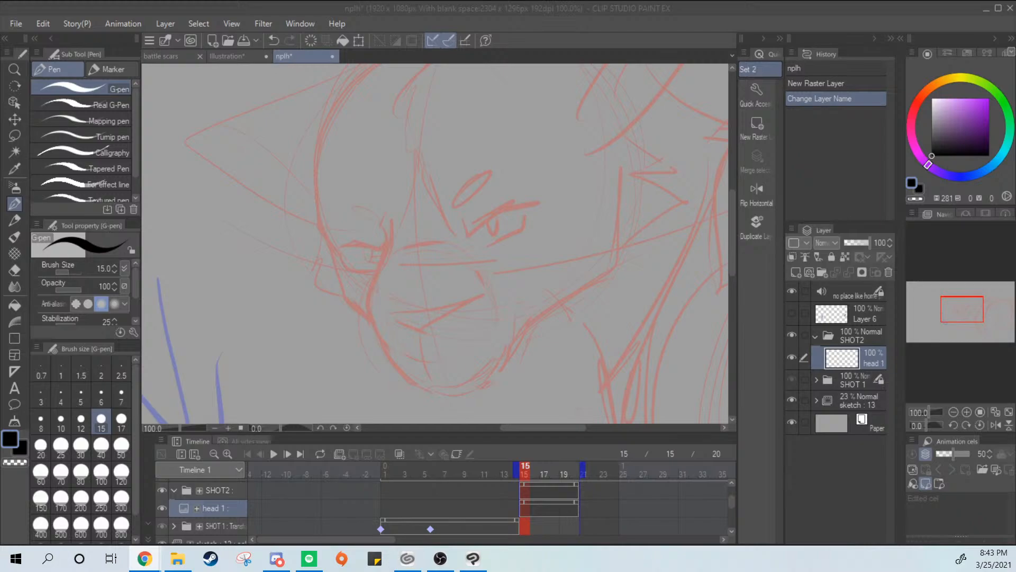
left_click(43, 23)
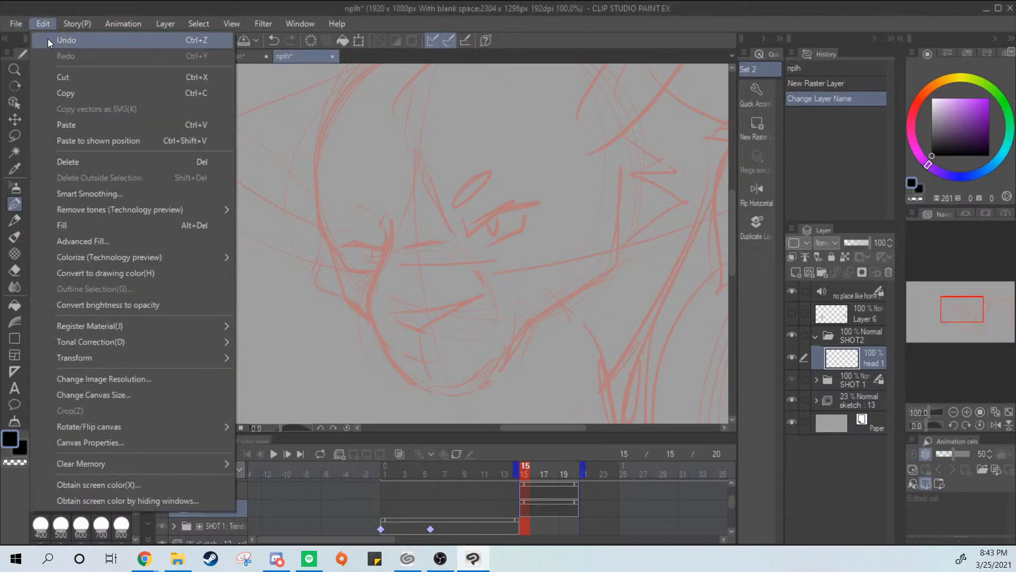
left_click(46, 40)
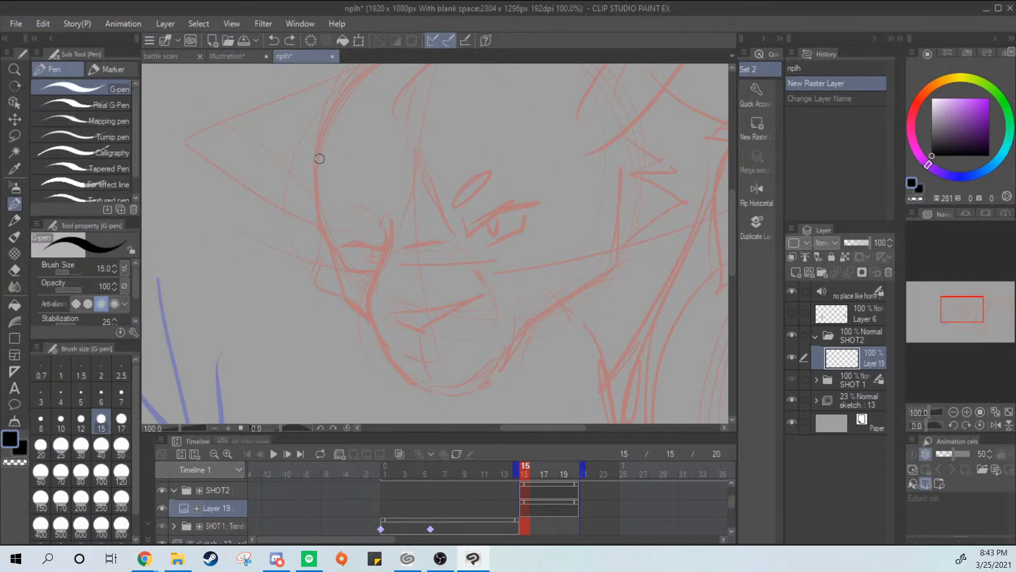
key("ctrl+z")
Create a new canvas from the copied wolf character reference image, and return to the nplh animation
left_click(48, 24)
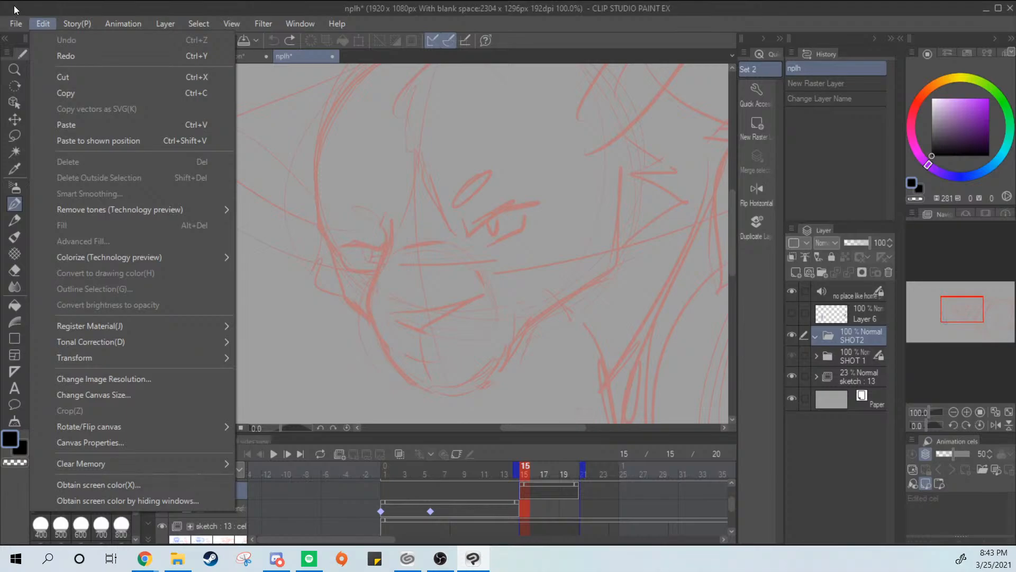
left_click(16, 23)
left_click(31, 58)
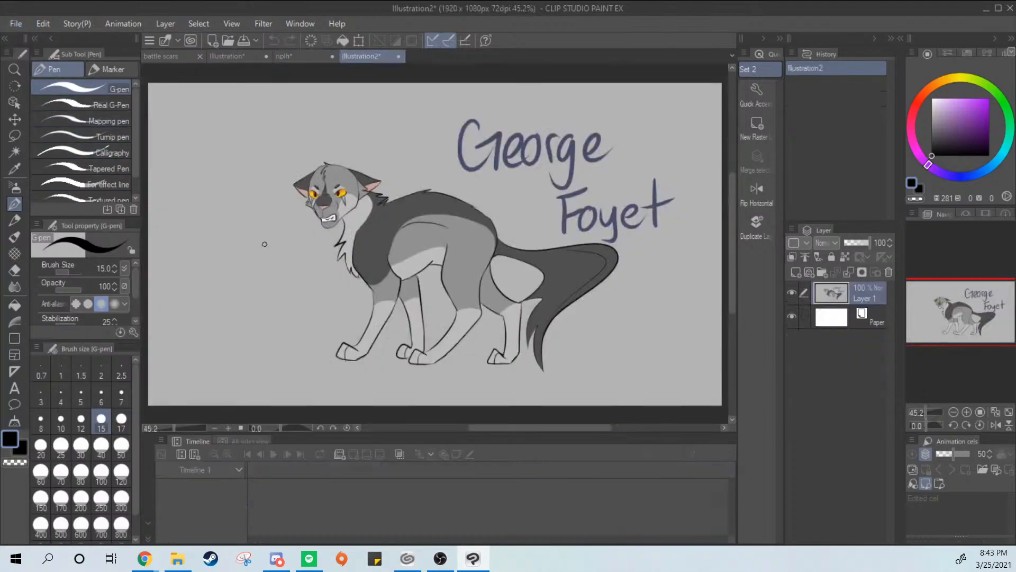
left_click(289, 57)
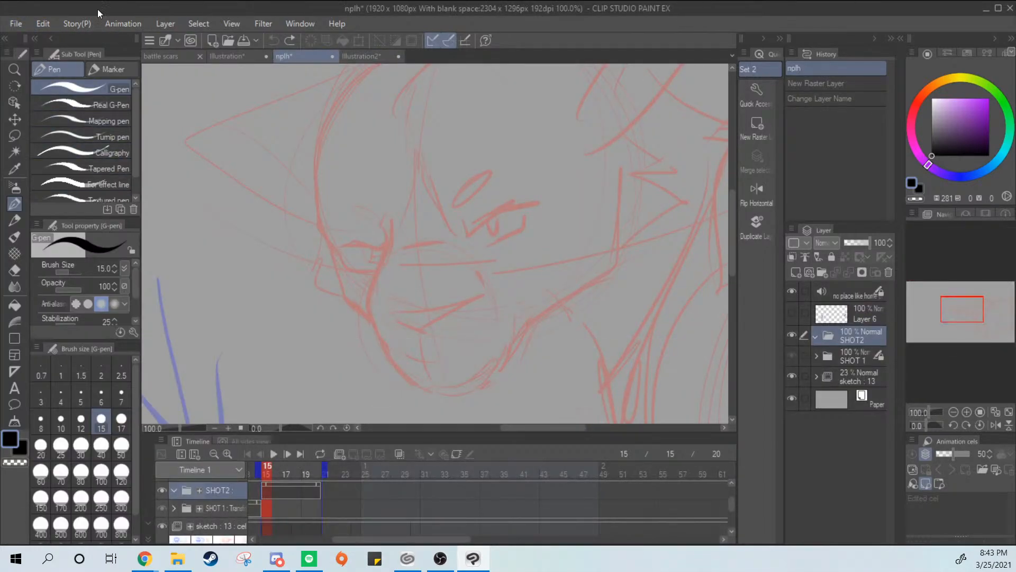
key("alt+Tab")
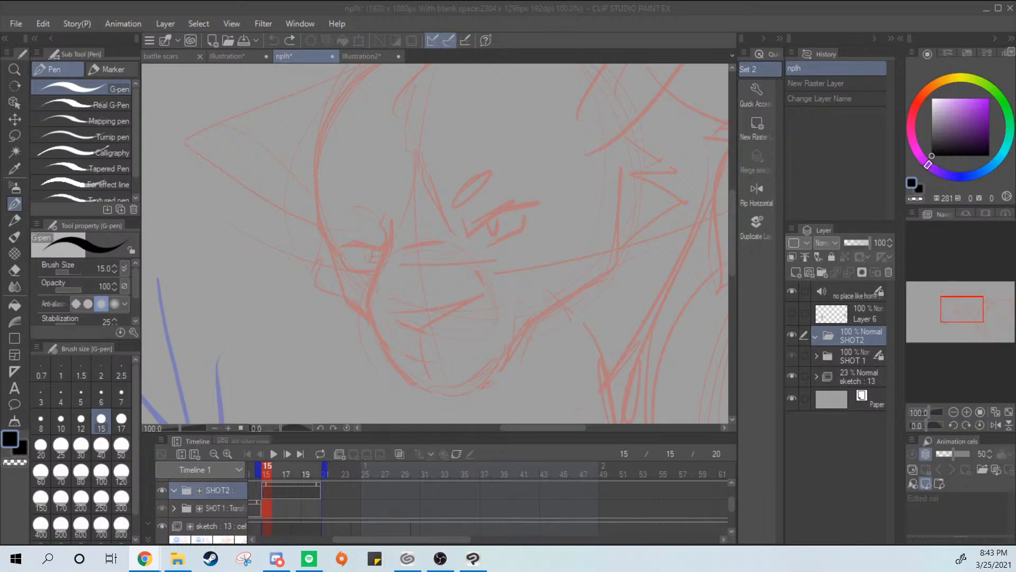
key("alt+Tab")
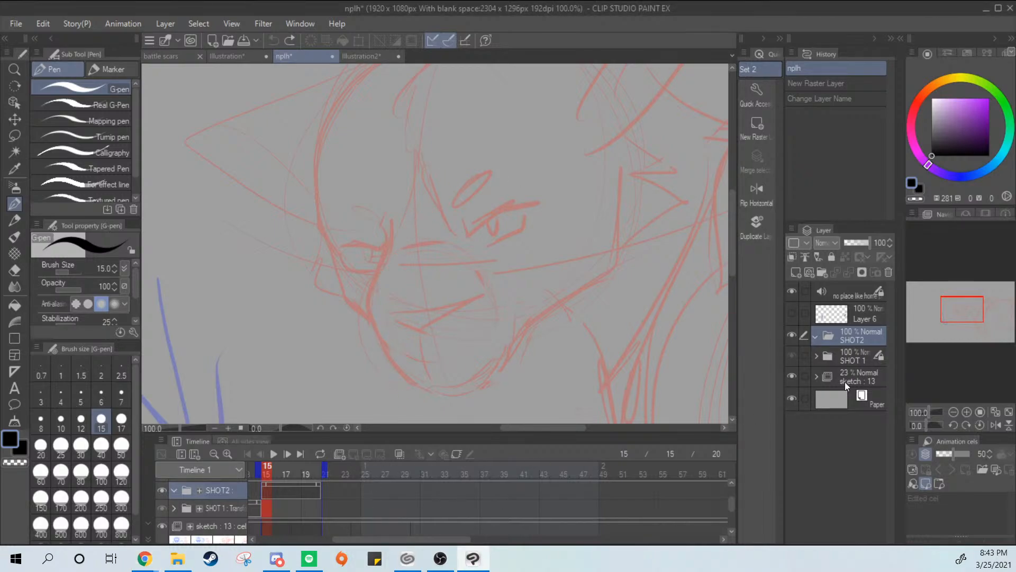
Add a raster layer inside the SHOT2 folder and name it "head 1"
left_click(856, 316)
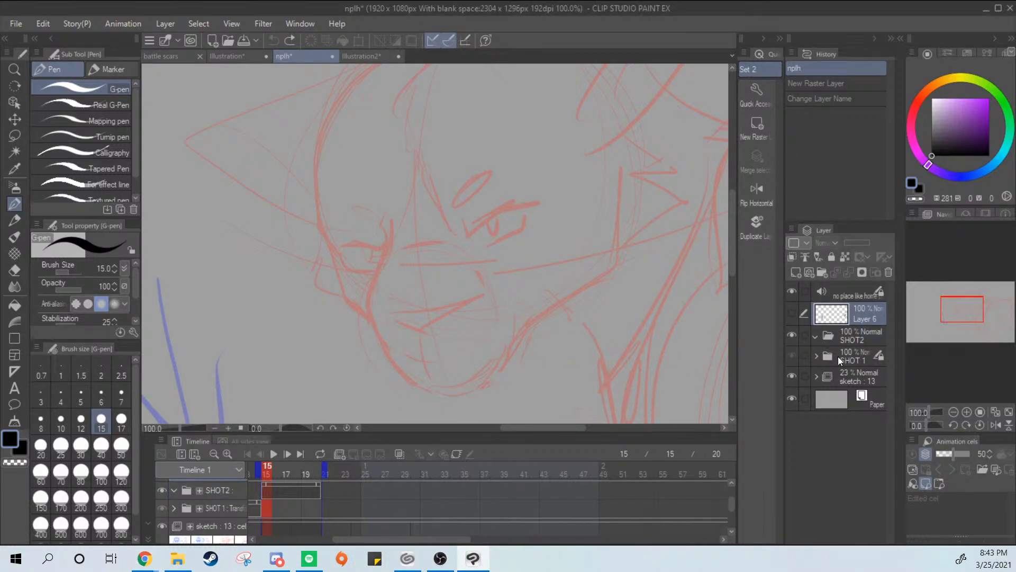
left_click(826, 336)
left_click(808, 272)
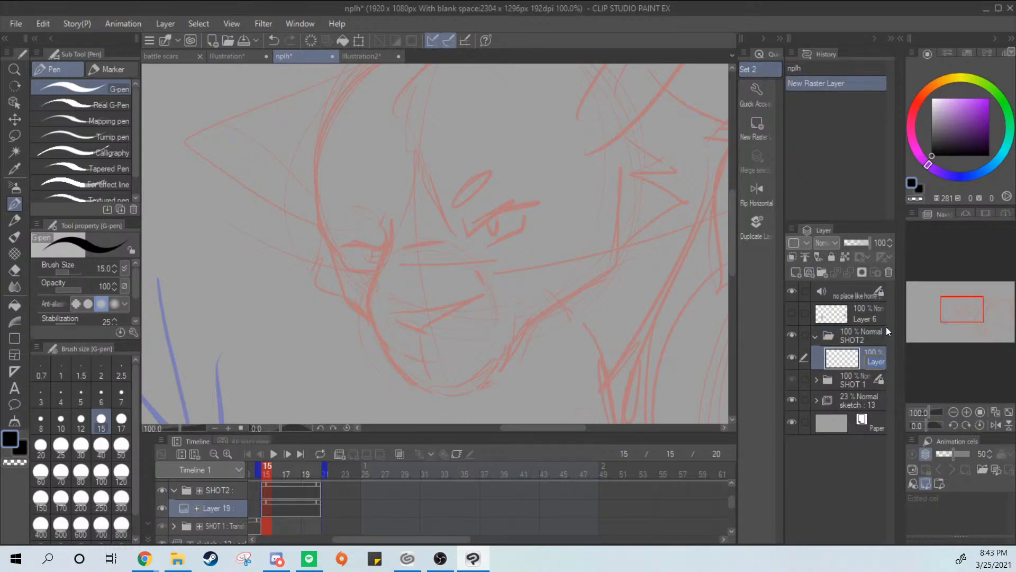
type("head 1")
key("Return")
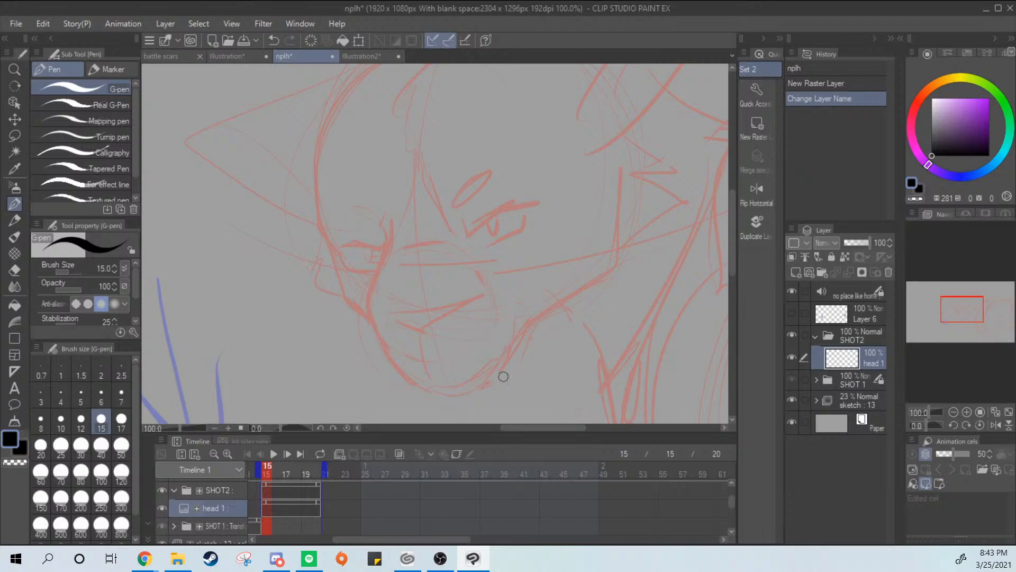
Ink the narrowed near eye with its upper lid, pupil and lower lid over the frame 15 sketch using the G-pen
scroll(547, 284, "up", 3)
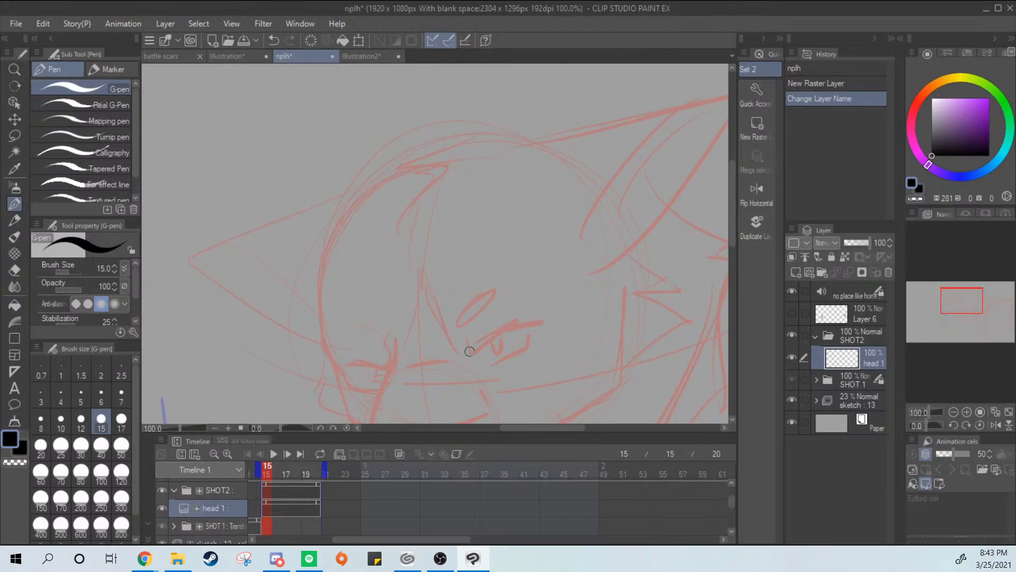
left_click_drag(468, 341, 551, 321)
mouse_move(492, 364)
left_mouse_down()
mouse_move(535, 329)
mouse_move(531, 347)
mouse_move(516, 350)
mouse_move(535, 345)
mouse_move(520, 356)
mouse_move(497, 356)
left_mouse_up()
key("ctrl+z")
key("ctrl+z")
left_click_drag(578, 307, 624, 185)
left_click_drag(585, 270, 576, 199)
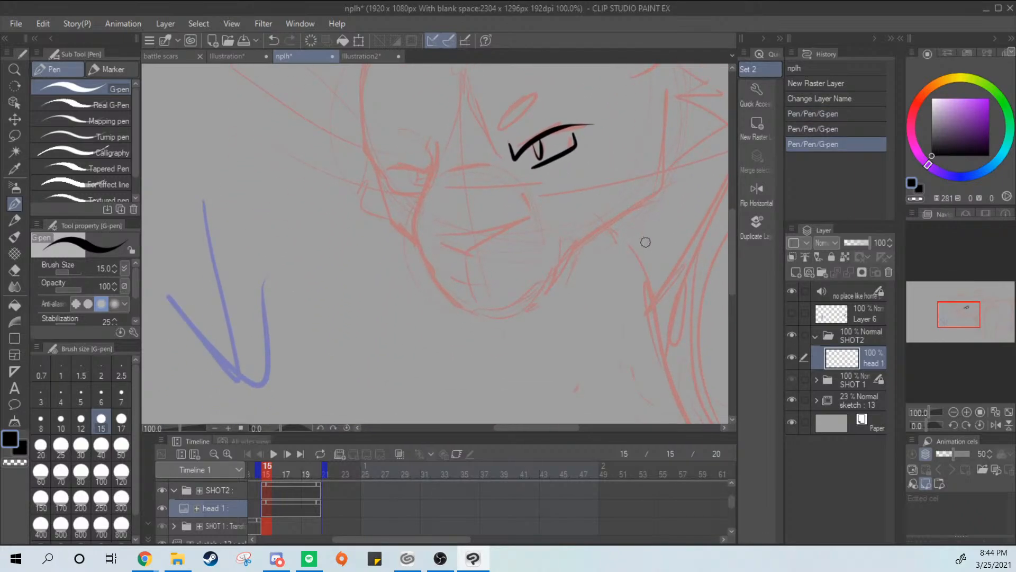
Check the wolf reference and ink the jagged fur tufts running down the forehead of the head sketch
scroll(649, 245, "down", 4)
mouse_move(652, 272)
left_mouse_down()
mouse_move(610, 284)
mouse_move(598, 364)
mouse_move(583, 321)
left_mouse_up()
scroll(626, 259, "up", 1)
scroll(626, 260, "up", 1)
scroll(571, 316, "up", 1)
mouse_move(591, 257)
left_mouse_down()
mouse_move(598, 335)
mouse_move(631, 275)
mouse_move(651, 374)
mouse_move(628, 365)
mouse_move(631, 348)
left_mouse_up()
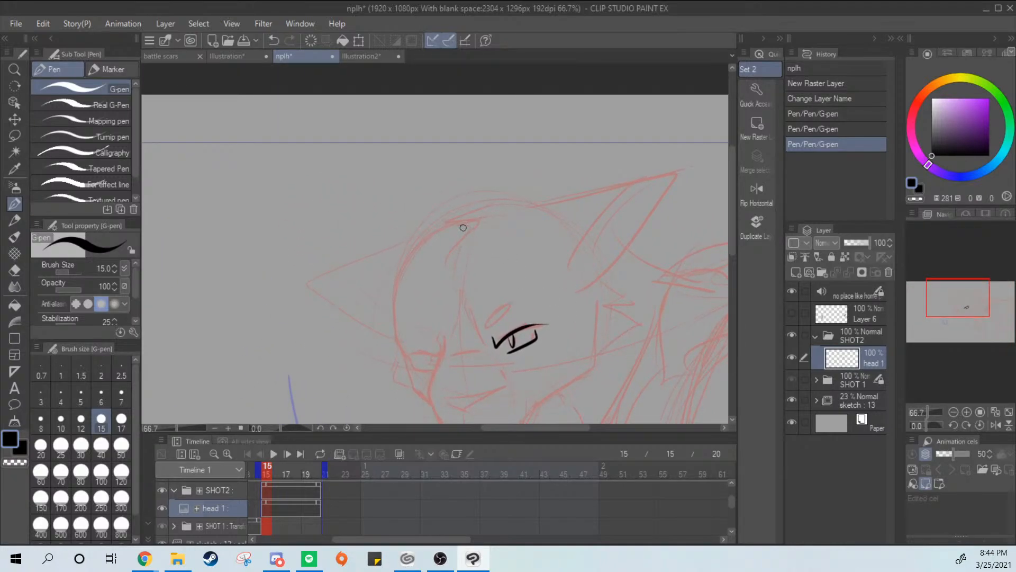
left_click(389, 56)
left_click(305, 61)
mouse_move(486, 209)
left_mouse_down()
mouse_move(441, 255)
mouse_move(458, 235)
mouse_move(445, 282)
left_mouse_up()
left_click_drag(464, 265, 450, 292)
left_click_drag(568, 274, 589, 204)
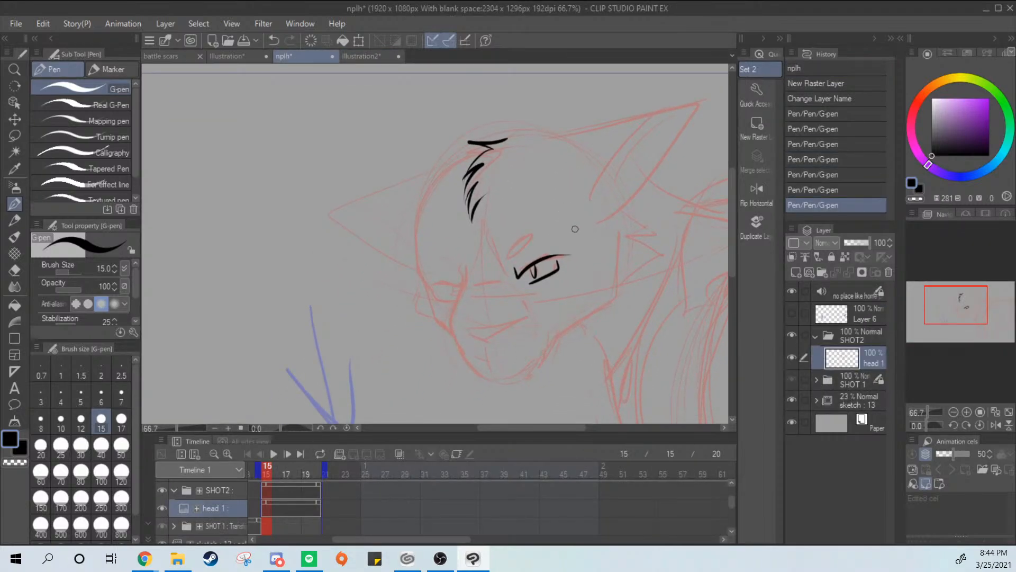
Ink the far edge of the muzzle as one angled line, redrawing it until it follows the sketch
scroll(583, 237, "up", 1)
left_click_drag(554, 319, 606, 231)
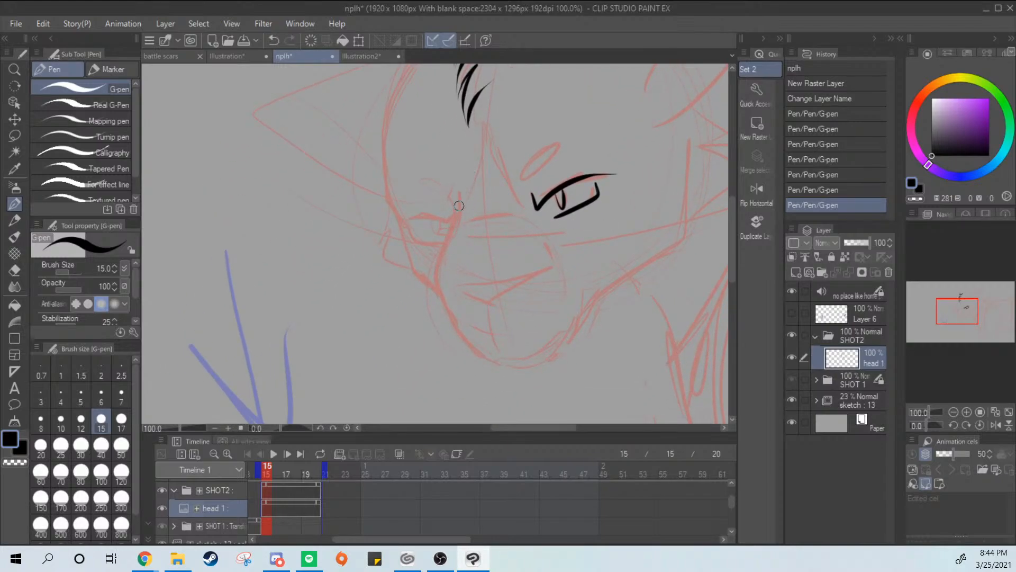
mouse_move(452, 165)
left_mouse_down()
mouse_move(458, 232)
mouse_move(447, 244)
left_mouse_up()
key("ctrl+z")
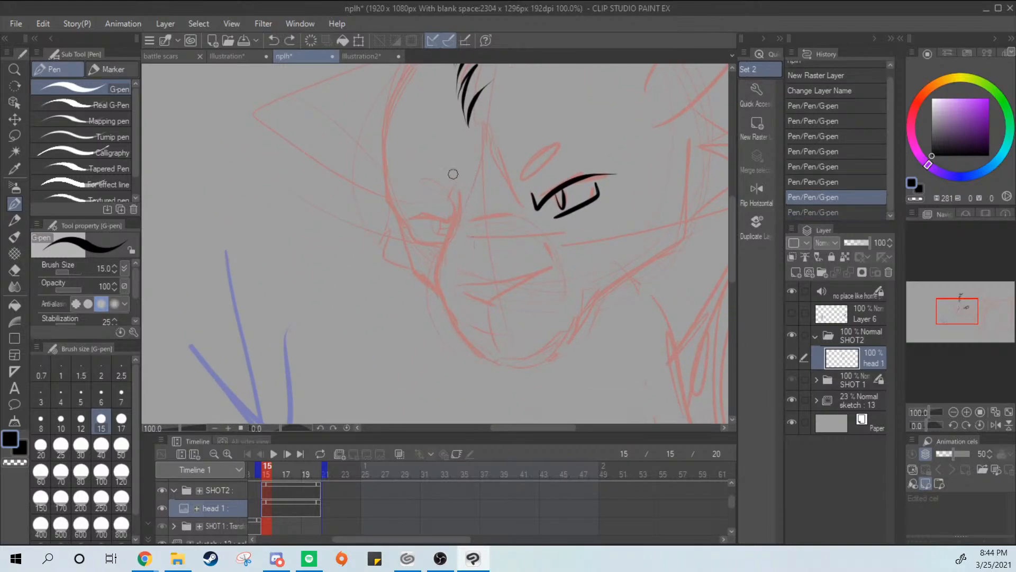
left_click_drag(453, 168, 440, 306)
key("ctrl+z")
key("ctrl+z")
mouse_move(456, 215)
left_mouse_down()
mouse_move(438, 278)
mouse_move(439, 264)
mouse_move(453, 339)
left_mouse_up()
key("ctrl+z")
key("ctrl+z")
left_click_drag(455, 214, 452, 331)
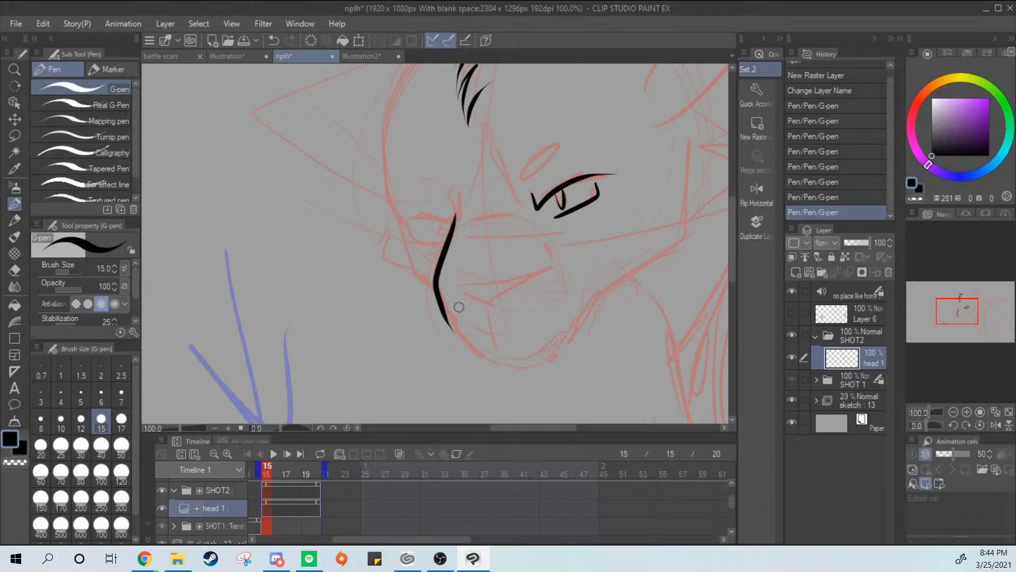
Ink the small triangular shape on the muzzle, with the short bridge line and the brow curve above it
key("ctrl+z")
left_click_drag(461, 214, 462, 331)
mouse_move(450, 280)
left_mouse_down()
mouse_move(529, 278)
mouse_move(507, 291)
mouse_move(461, 279)
mouse_move(520, 277)
mouse_move(487, 289)
mouse_move(454, 285)
mouse_move(492, 303)
mouse_move(490, 293)
mouse_move(504, 293)
mouse_move(476, 289)
mouse_move(486, 299)
mouse_move(450, 279)
mouse_move(499, 296)
left_mouse_up()
key("ctrl+z")
key("ctrl+z")
key("ctrl+z")
key("ctrl+z")
key("ctrl+z")
key("ctrl+z")
key("ctrl+z")
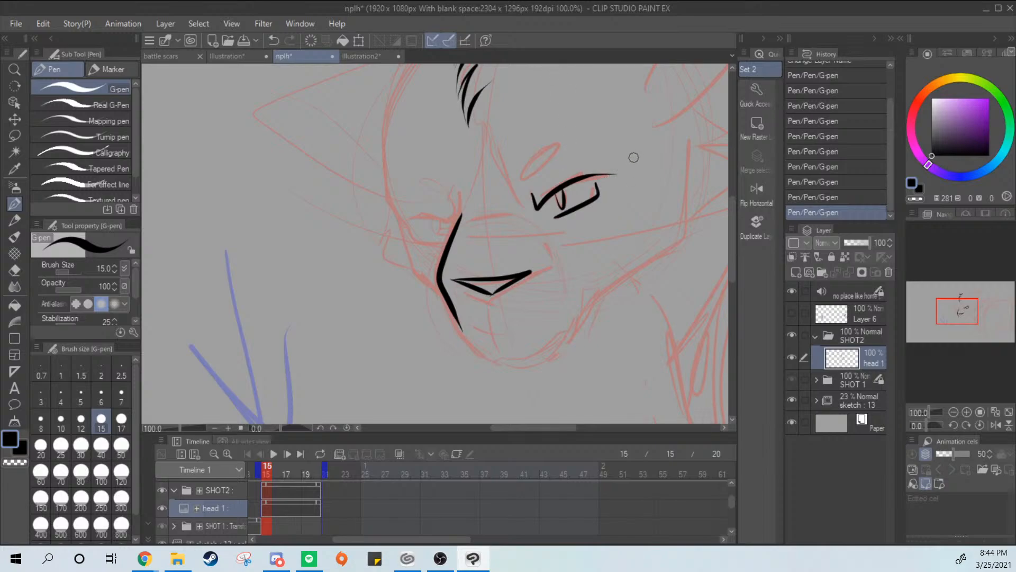
mouse_move(470, 223)
left_mouse_down()
mouse_move(511, 221)
mouse_move(474, 134)
mouse_move(472, 204)
left_mouse_up()
key("ctrl+z")
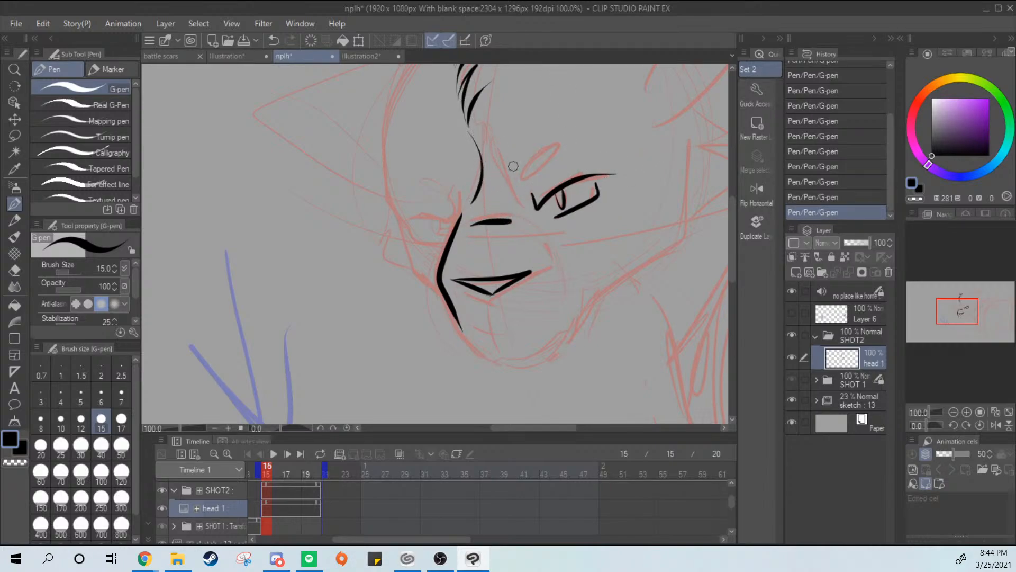
Ink the near jaw and cheek as one continuous line rising from the chin towards the ear
left_click_drag(594, 262, 532, 203)
mouse_move(518, 259)
left_mouse_down()
mouse_move(550, 225)
mouse_move(615, 93)
left_mouse_up()
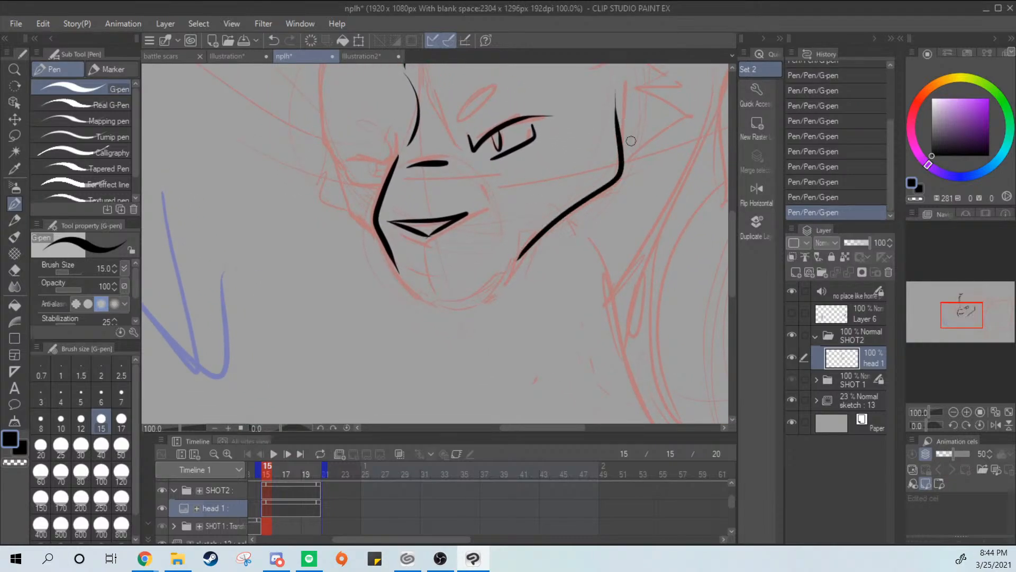
left_click_drag(631, 141, 548, 255)
key("ctrl+z")
mouse_move(440, 361)
left_mouse_down()
mouse_move(512, 303)
mouse_move(507, 277)
left_mouse_up()
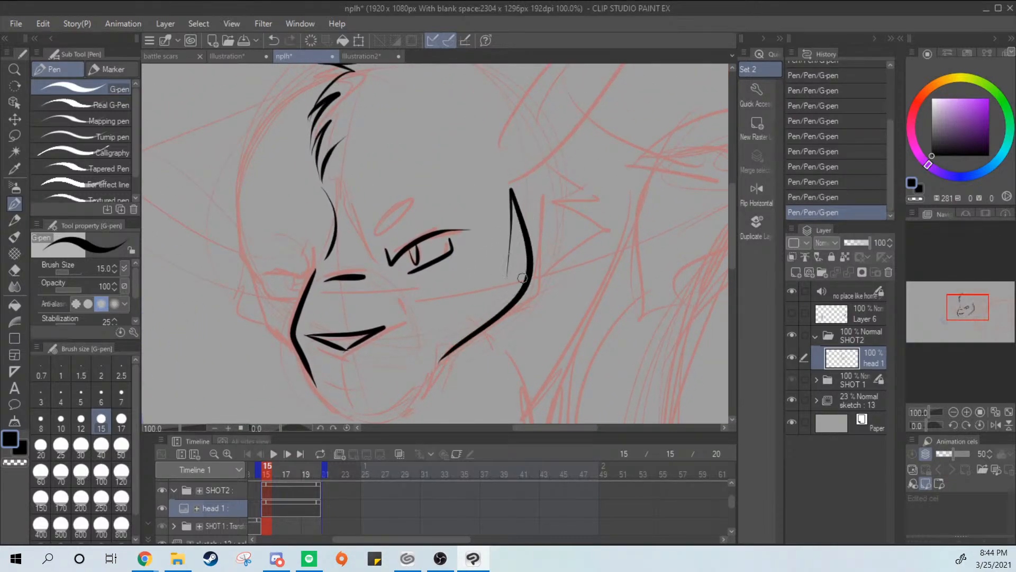
key("ctrl+z")
mouse_move(510, 177)
left_mouse_down()
mouse_move(440, 362)
mouse_move(514, 170)
mouse_move(600, 217)
mouse_move(597, 288)
left_mouse_up()
key("ctrl+z")
Ink the pointed cheek fur tufts behind the jaw line, below the ear
key("ctrl+z")
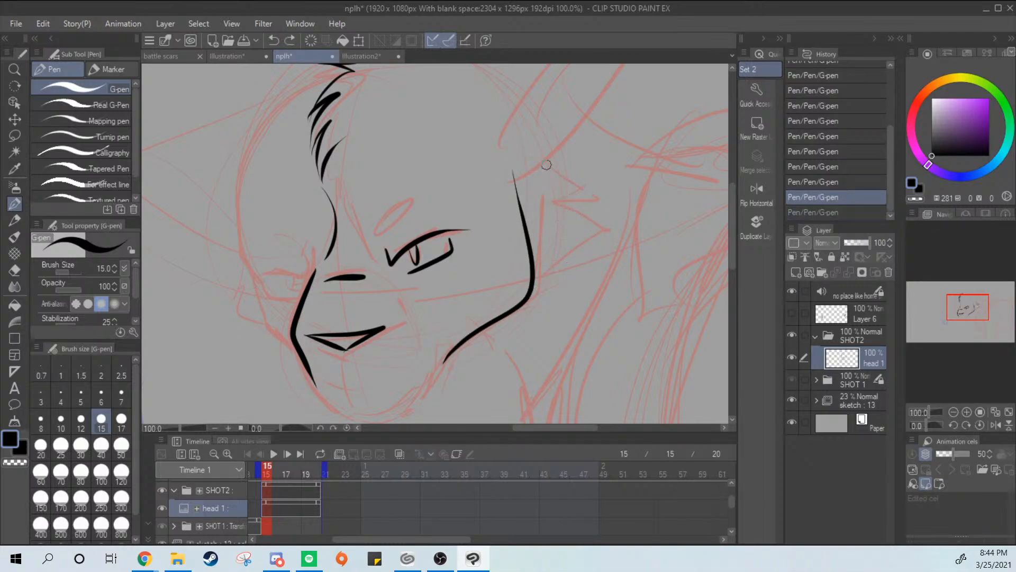
mouse_move(547, 165)
left_mouse_down()
mouse_move(592, 253)
mouse_move(527, 294)
left_mouse_up()
key("ctrl+z")
mouse_move(534, 163)
left_mouse_down()
mouse_move(589, 222)
mouse_move(548, 226)
mouse_move(570, 232)
mouse_move(562, 194)
mouse_move(541, 208)
mouse_move(526, 290)
left_mouse_up()
key("ctrl+z")
Redraw the lower cheek fur spike so its tip sits lower and its underside joins the jaw corner
key("ctrl+z")
left_click_drag(557, 214, 512, 305)
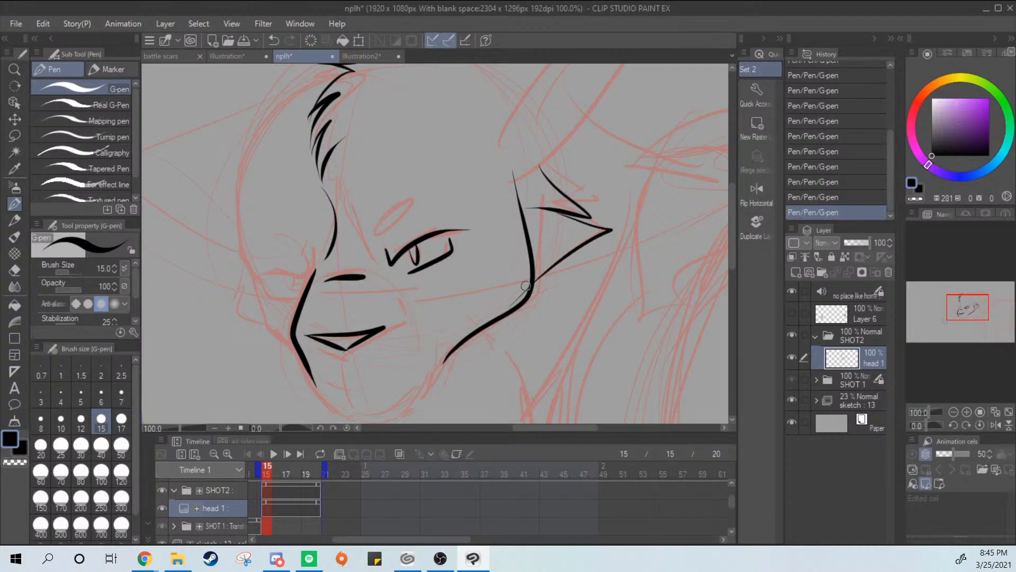
key("ctrl+z")
mouse_move(551, 213)
left_mouse_down()
mouse_move(571, 219)
mouse_move(541, 283)
left_mouse_up()
key("ctrl+z")
mouse_move(546, 208)
left_mouse_down()
mouse_move(575, 221)
mouse_move(533, 298)
mouse_move(539, 214)
mouse_move(533, 298)
left_mouse_up()
key("ctrl+z")
key("ctrl+z")
key("ctrl+z")
mouse_move(551, 211)
left_mouse_down()
mouse_move(524, 305)
mouse_move(617, 249)
left_mouse_up()
Thicken the underside and upper edge of the lower cheek fur spike with further G-pen strokes
key("ctrl+z")
left_click_drag(527, 302, 622, 248)
key("ctrl+z")
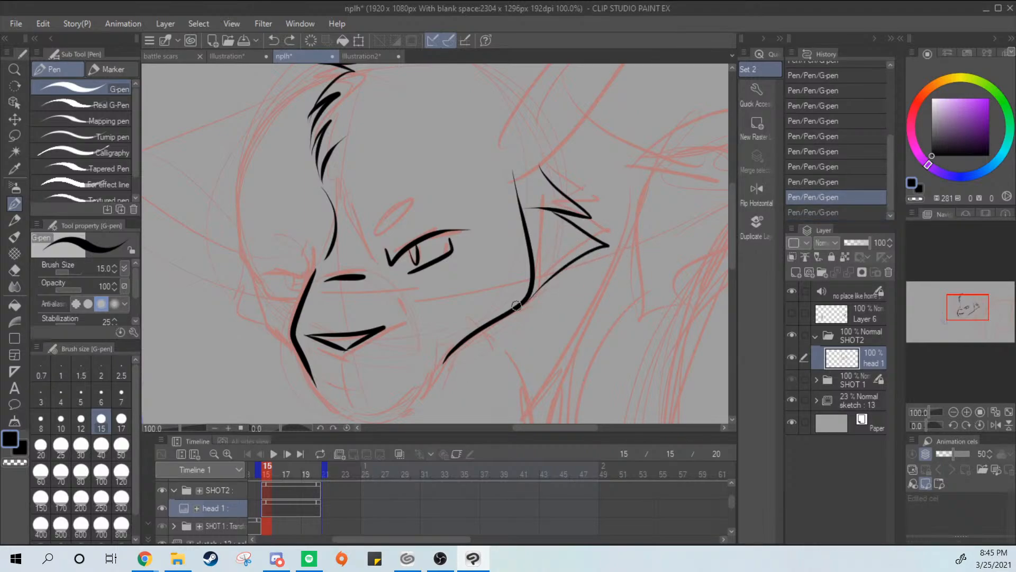
left_click_drag(530, 297, 608, 247)
key("ctrl+z")
left_click_drag(529, 296, 608, 247)
key("ctrl+z")
left_click_drag(547, 214, 591, 242)
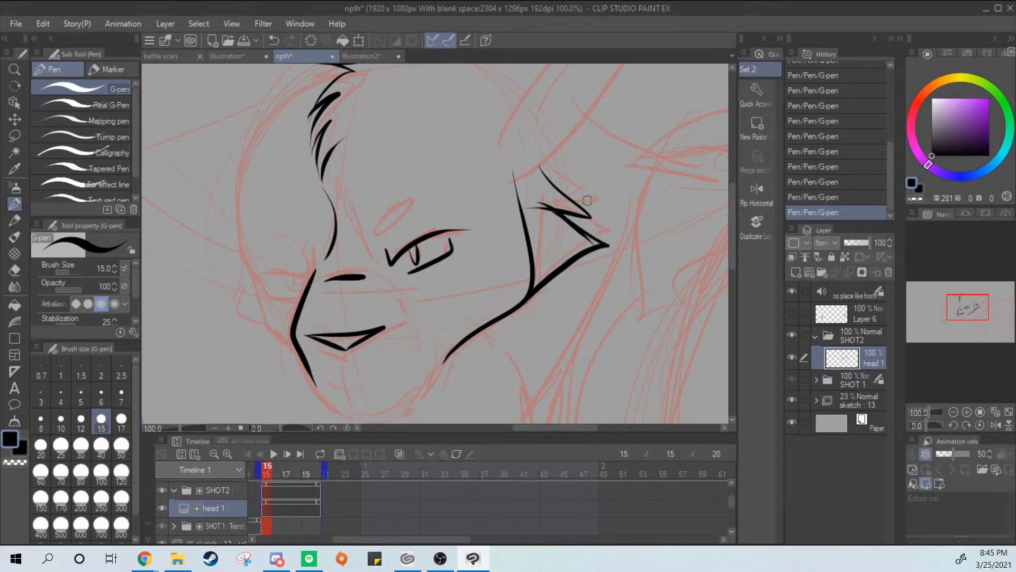
key("ctrl+z")
left_click_drag(543, 211, 596, 243)
key("ctrl+z")
left_click_drag(541, 212, 604, 246)
Try extending the cheek line upward, and trim its upper tip with the Hard eraser instead
left_click_drag(515, 168, 532, 256)
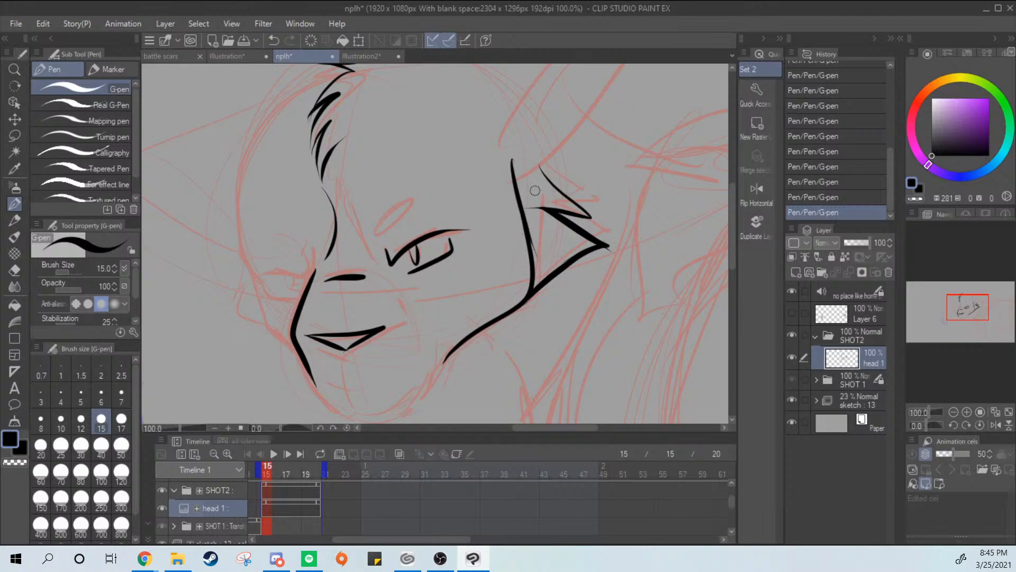
key("ctrl+z")
left_click_drag(515, 174, 519, 183)
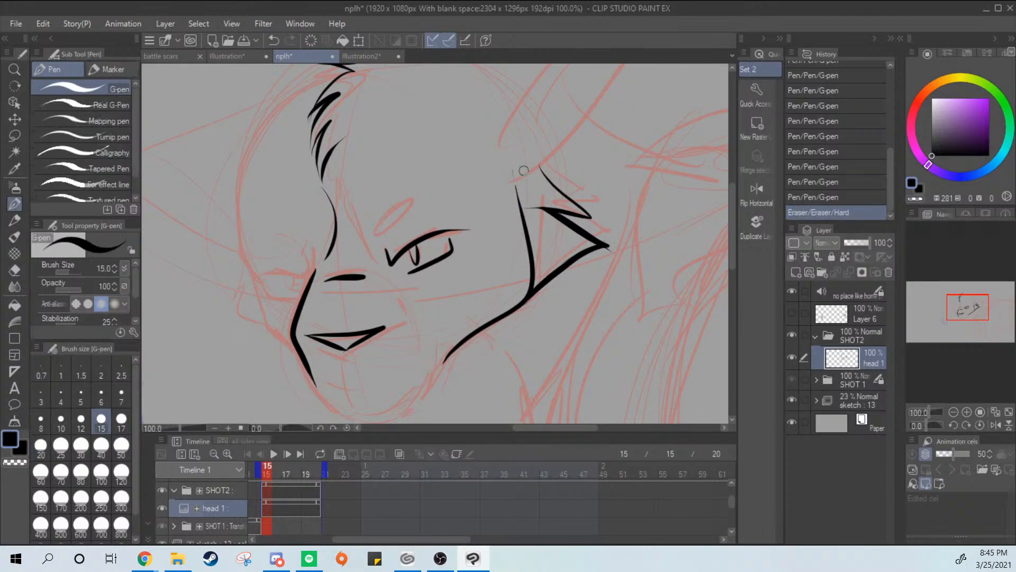
key("alt+Tab")
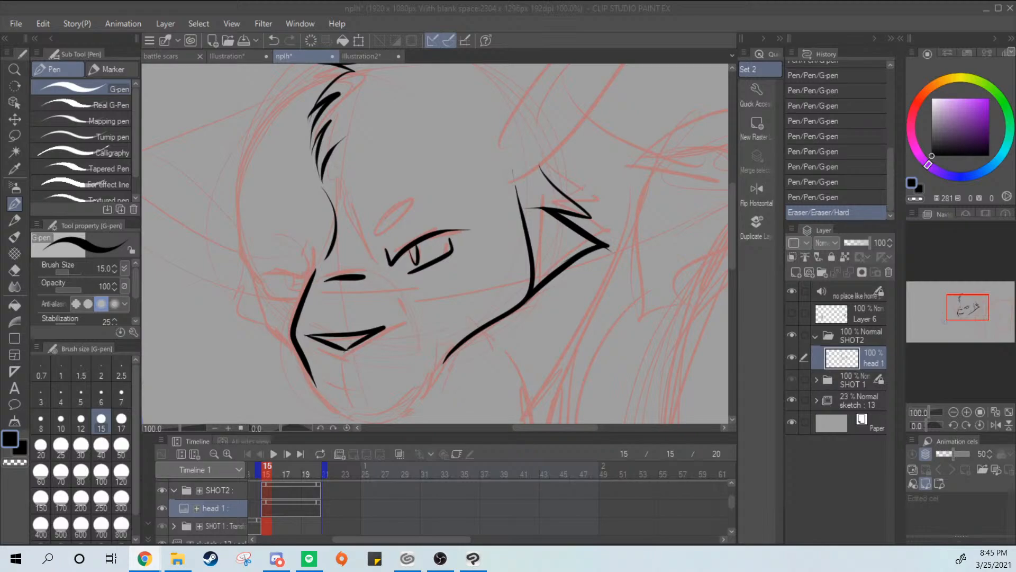
mouse_move(460, 281)
left_mouse_down()
mouse_move(442, 312)
mouse_move(480, 276)
left_mouse_up()
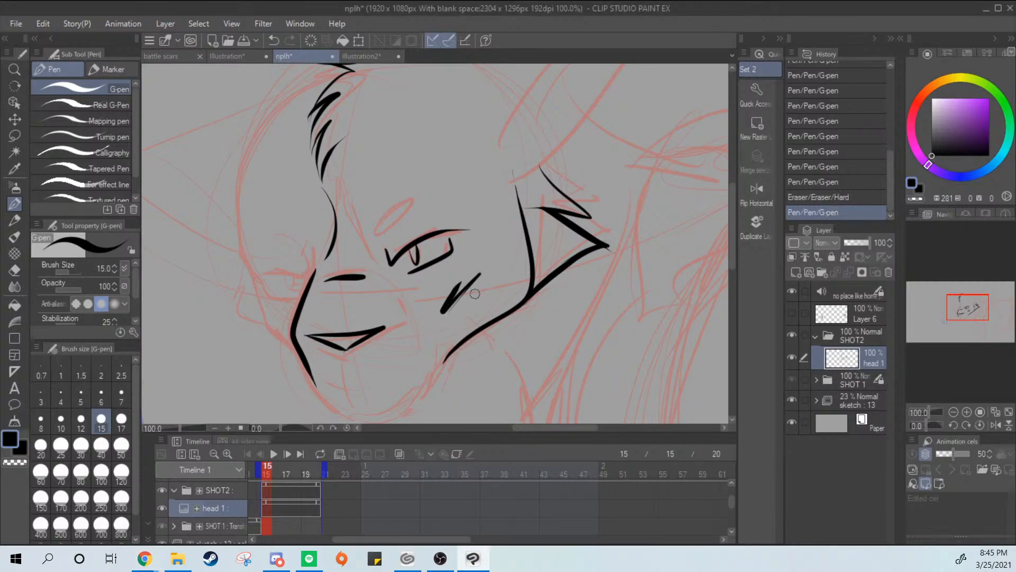
key("ctrl+z")
Ink the chin as one curve from the muzzle's lower end round to the jaw line
left_click_drag(510, 353, 594, 223)
left_click_drag(398, 254, 445, 280)
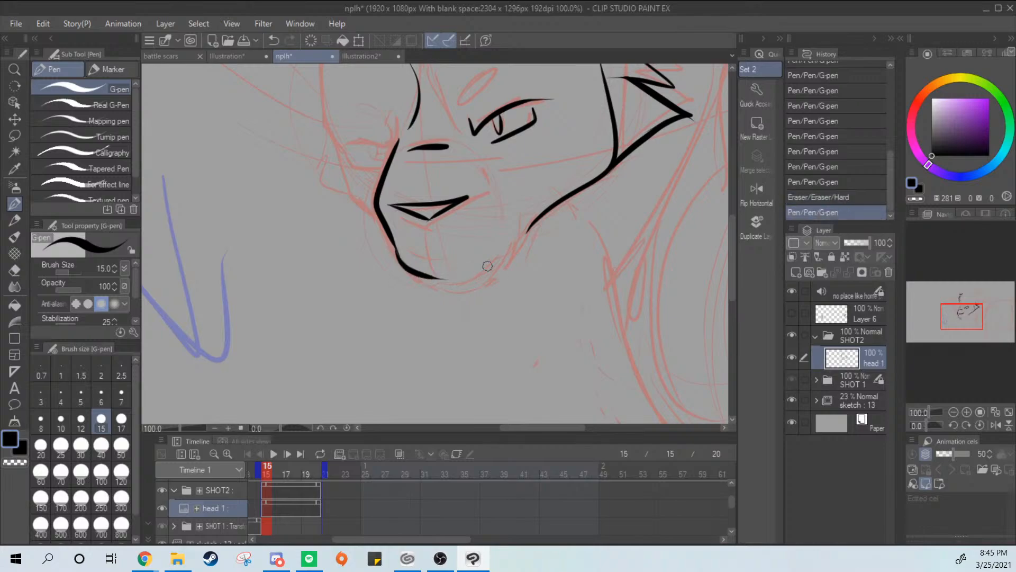
key("ctrl+z")
mouse_move(393, 245)
left_mouse_down()
mouse_move(411, 271)
mouse_move(451, 292)
left_mouse_up()
key("ctrl+z")
mouse_move(394, 246)
left_mouse_down()
mouse_move(426, 280)
mouse_move(481, 282)
mouse_move(454, 288)
mouse_move(508, 258)
left_mouse_up()
key("ctrl+z")
mouse_move(451, 291)
left_mouse_down()
mouse_move(518, 253)
mouse_move(483, 283)
mouse_move(530, 232)
left_mouse_up()
key("ctrl+z")
key("ctrl+z")
left_click_drag(453, 290, 513, 247)
key("ctrl+z")
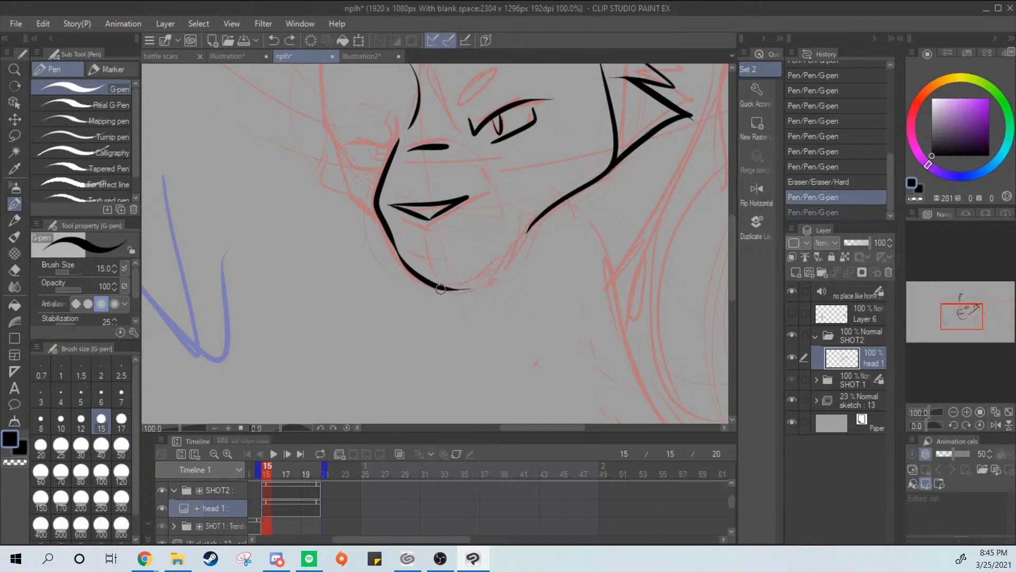
mouse_move(441, 289)
left_mouse_down()
mouse_move(488, 279)
mouse_move(550, 216)
left_mouse_up()
key("ctrl+z")
left_click_drag(489, 278, 544, 217)
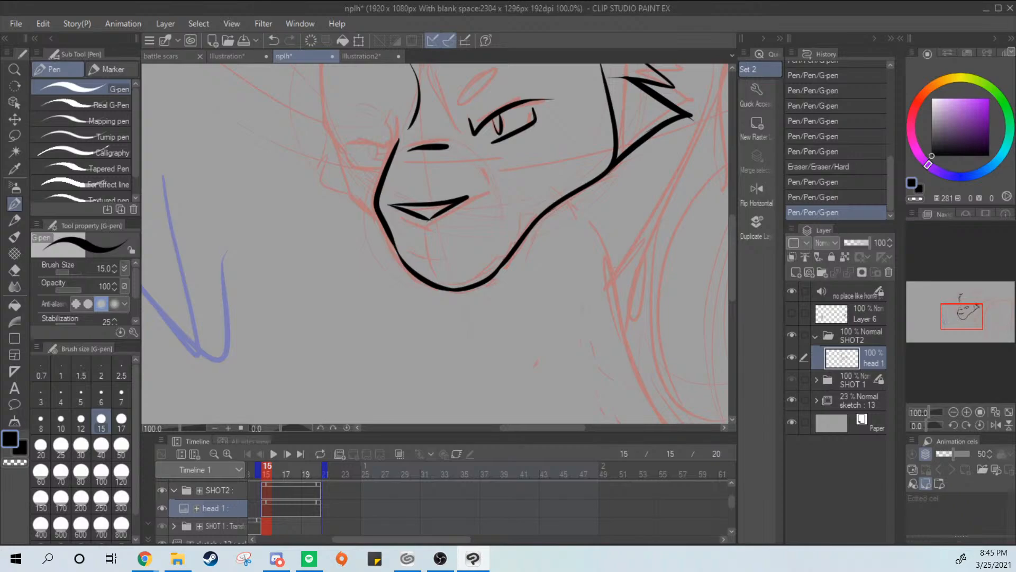
Ink the far cheek outline from the brow level down to the side of the muzzle
key("alt+Tab")
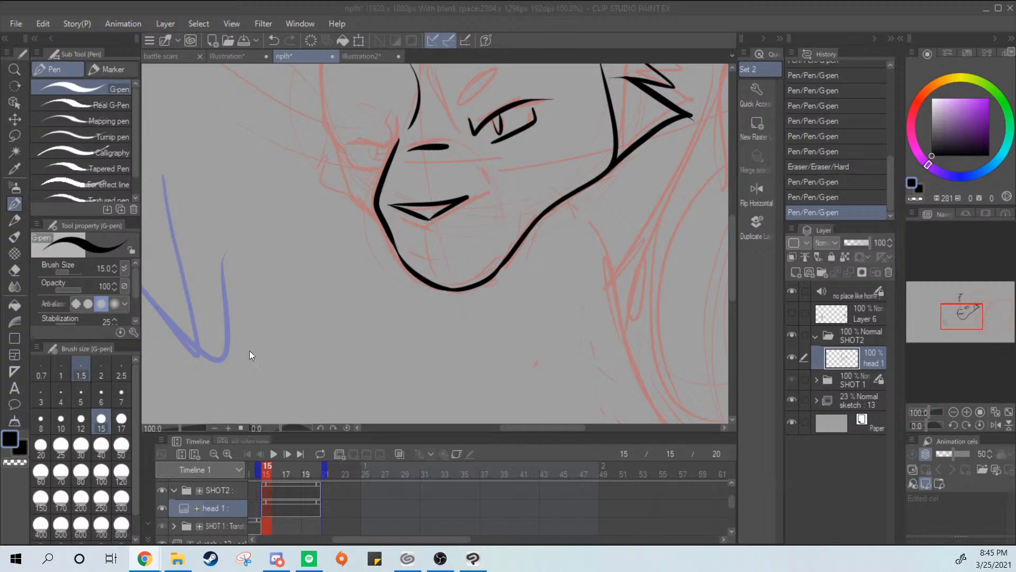
key("alt+Tab")
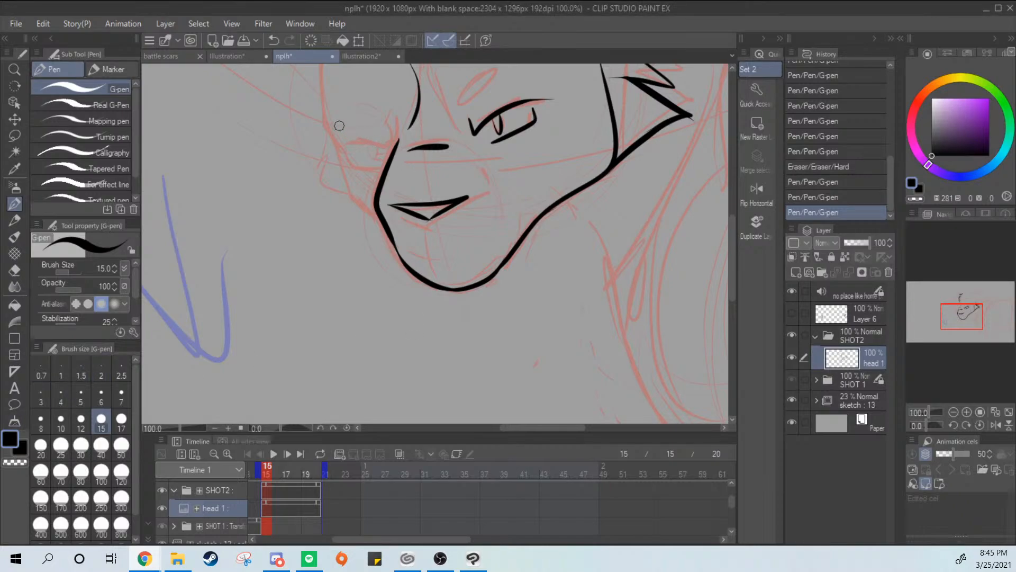
mouse_move(323, 95)
left_mouse_down()
mouse_move(342, 173)
mouse_move(380, 225)
left_mouse_up()
key("ctrl+z")
key("ctrl+z")
mouse_move(338, 154)
left_mouse_down()
mouse_move(352, 195)
mouse_move(382, 224)
left_mouse_up()
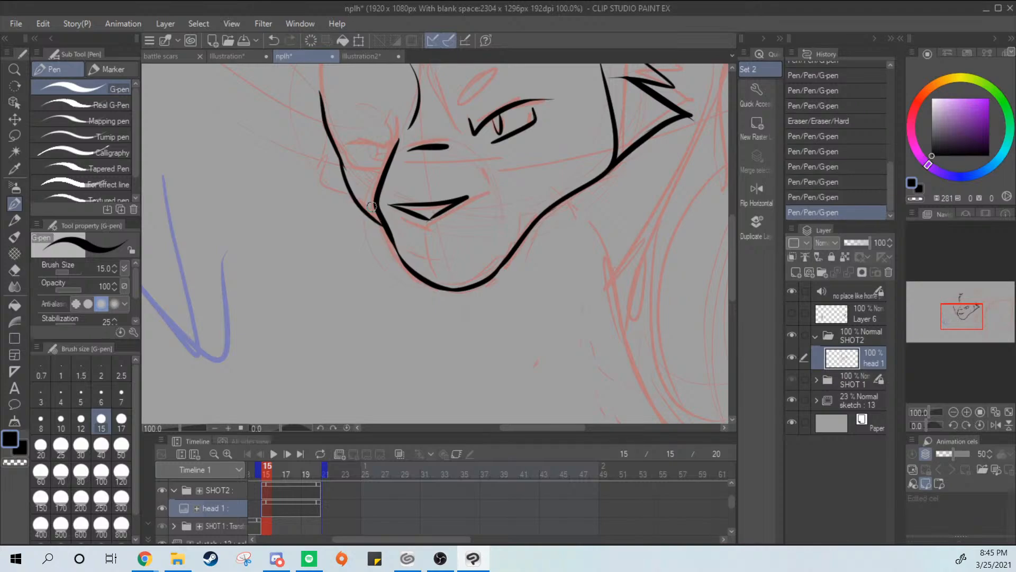
key("ctrl+z")
mouse_move(337, 149)
left_mouse_down()
mouse_move(360, 207)
mouse_move(389, 230)
left_mouse_up()
key("ctrl+z")
Try to ink the far forehead curve from the cheek outline up to the hair tuft, and undo it
scroll(388, 229, "up", 5)
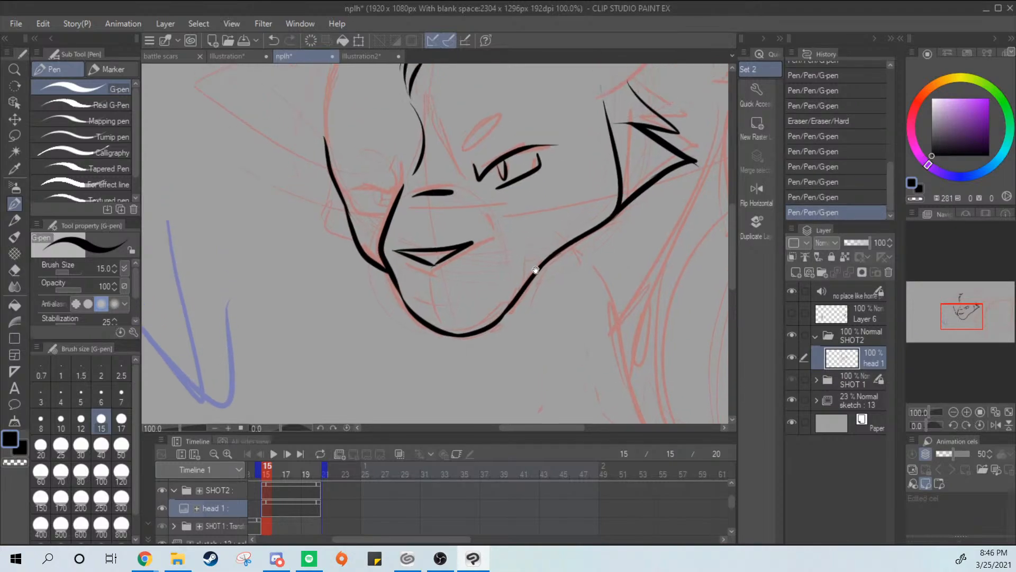
left_click_drag(337, 258, 433, 82)
key("ctrl+z")
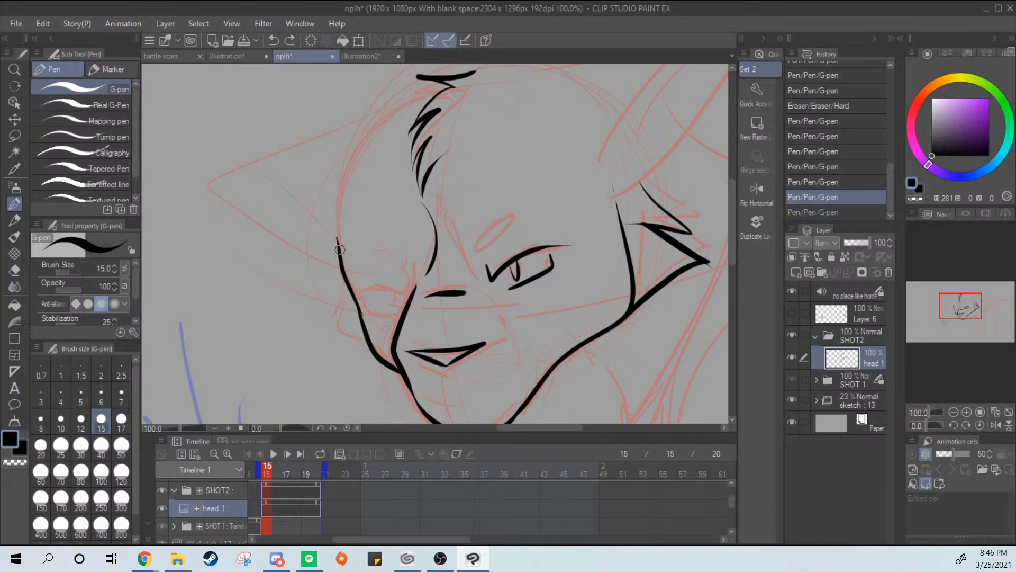
left_click_drag(339, 257, 390, 102)
key("ctrl+z")
left_click_drag(339, 257, 429, 90)
key("ctrl+z")
mouse_move(338, 257)
left_mouse_down()
mouse_move(429, 85)
mouse_move(342, 209)
mouse_move(436, 84)
mouse_move(337, 244)
mouse_move(409, 132)
left_mouse_up()
key("ctrl+z")
key("ctrl+z")
key("ctrl+z")
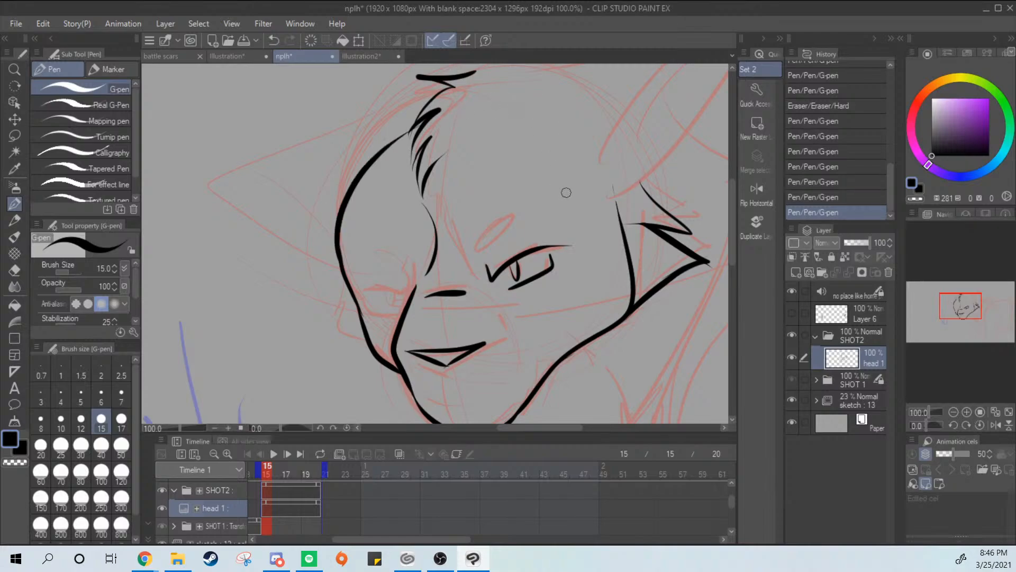
key("ctrl+z")
Clear all the inked lines from the "head 1" layer
scroll(564, 208, "down", 4)
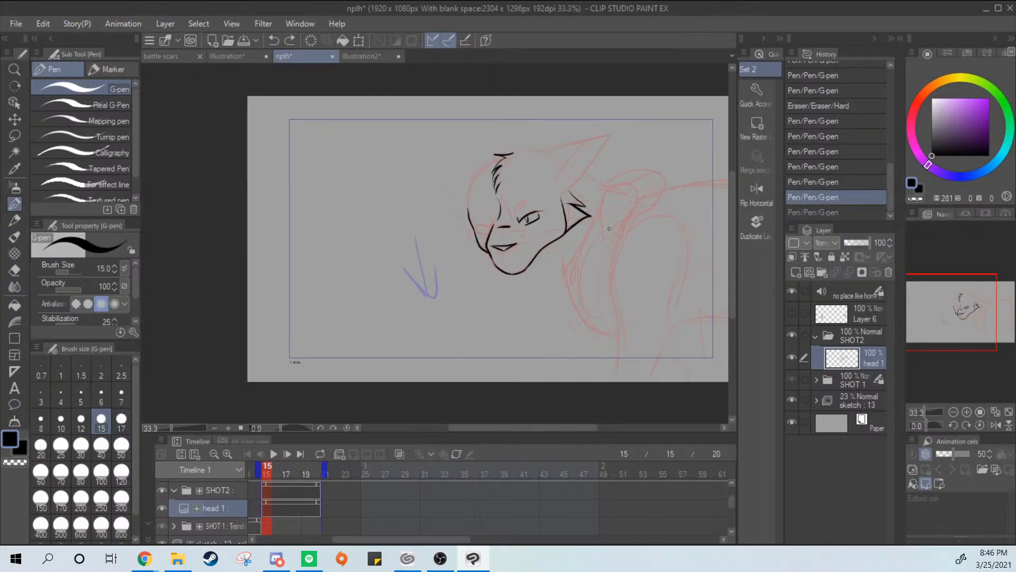
left_click_drag(616, 228, 597, 282)
scroll(607, 262, "down", 1)
scroll(608, 263, "up", 2)
key("Delete")
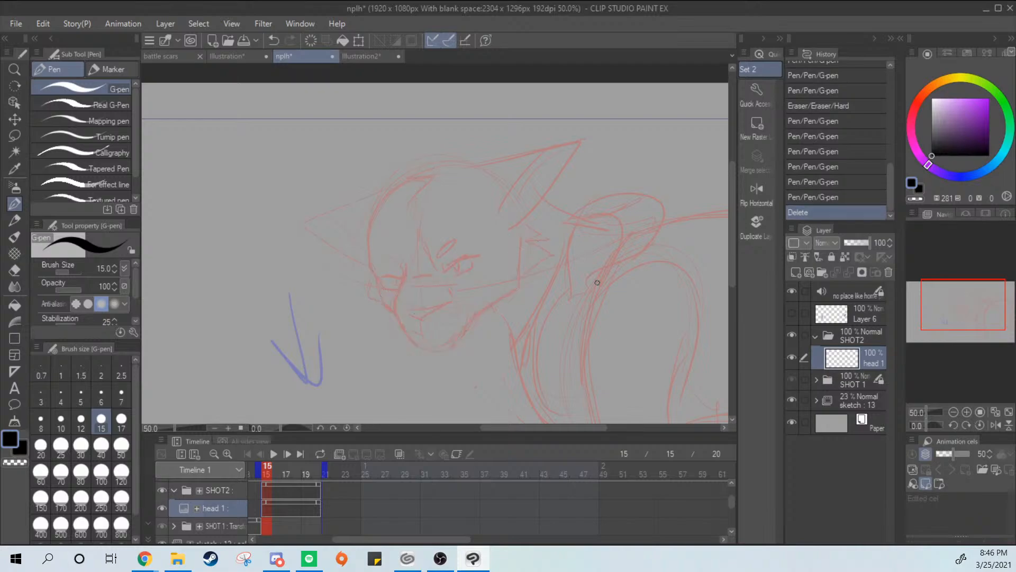
On layer 3 of the sketch folder, lasso the far side of the head, shift it slightly inward toward the face, and deselect
left_click(816, 400)
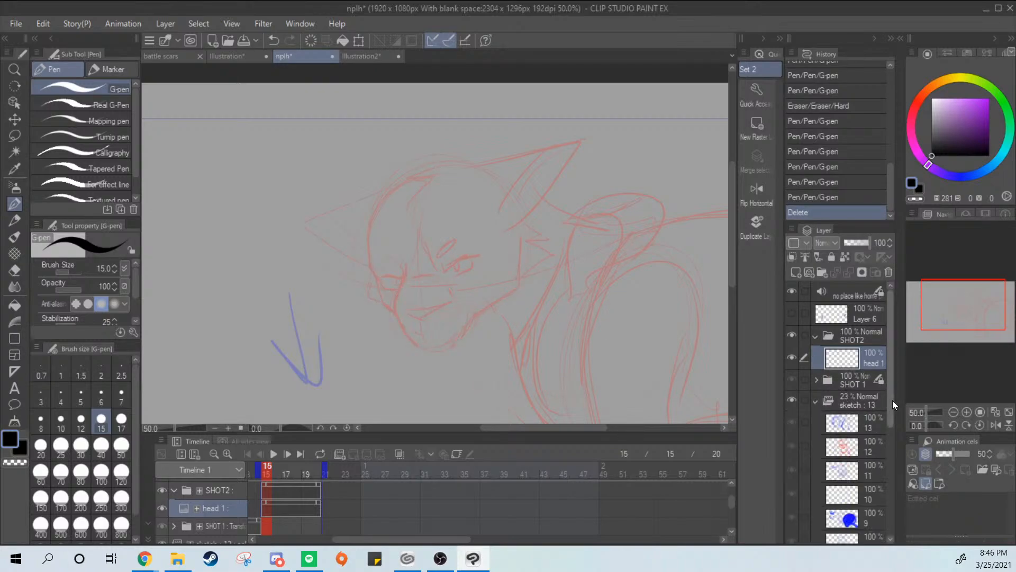
left_click_drag(892, 400, 892, 508)
left_click(876, 472)
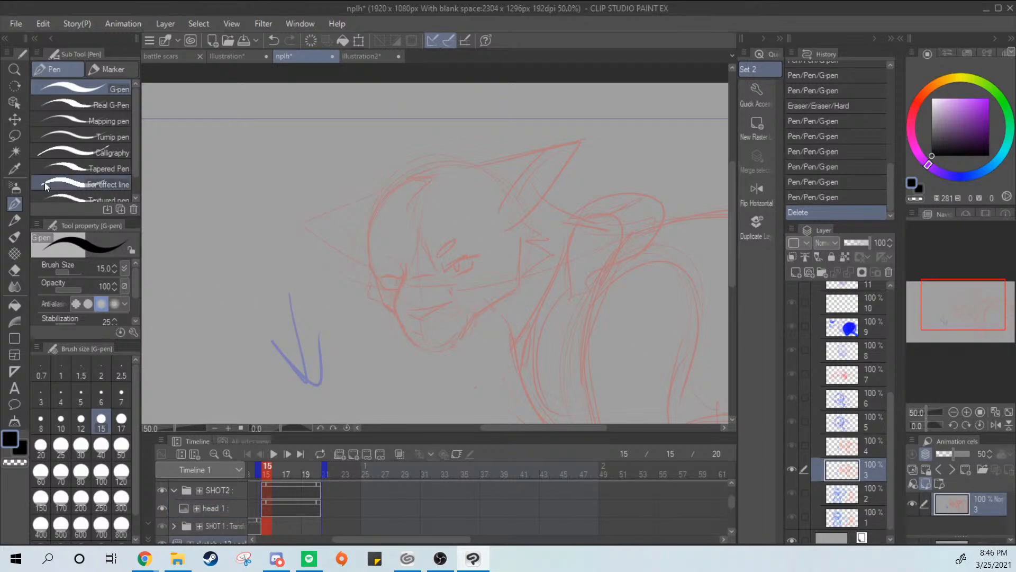
left_click(14, 135)
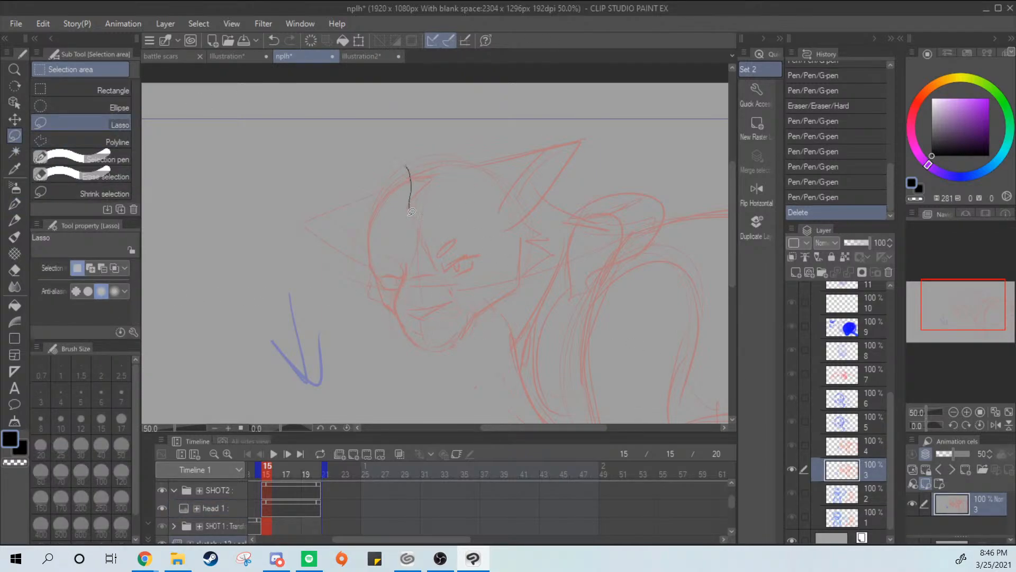
mouse_move(394, 299)
left_mouse_down()
mouse_move(280, 212)
mouse_move(405, 160)
left_mouse_up()
key("ctrl+t")
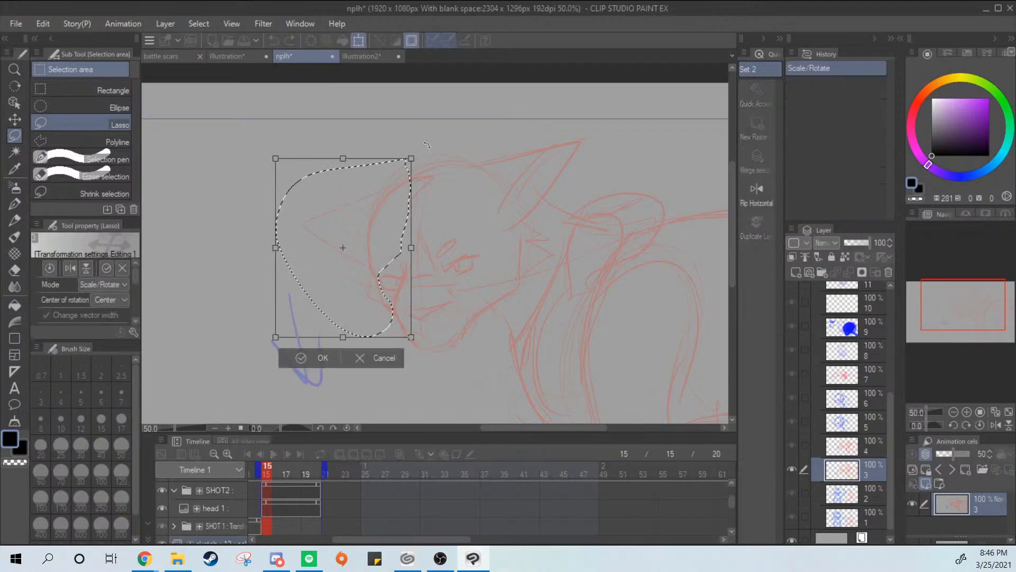
left_click_drag(382, 310, 391, 303)
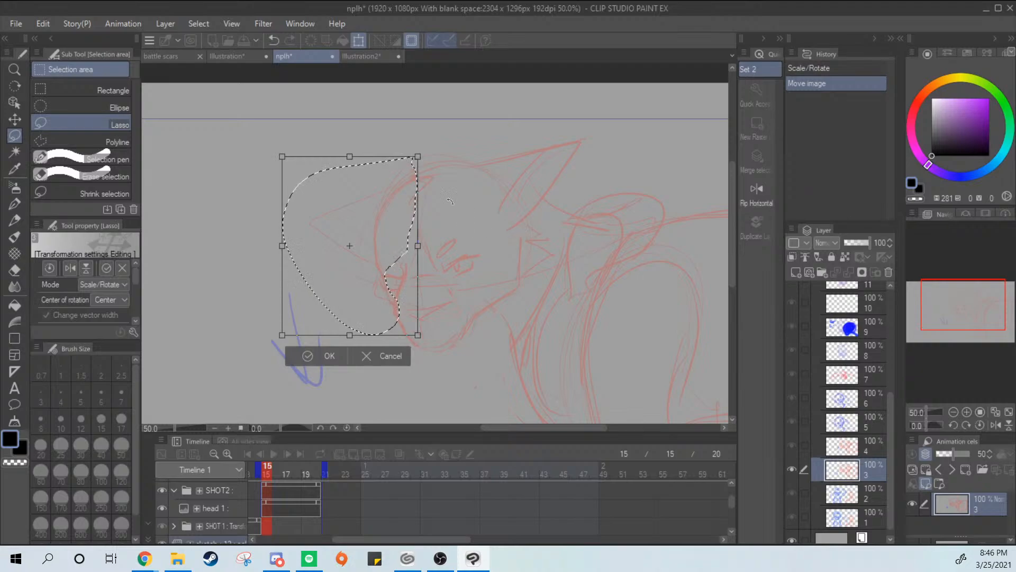
key("Return")
key("ctrl+d")
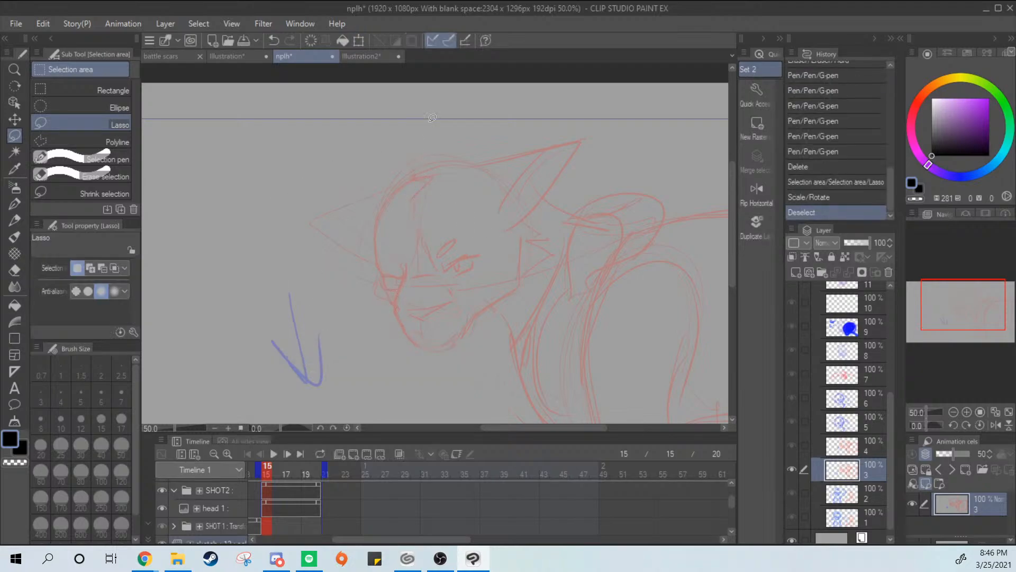
Lasso the top of the head with both ears on sketch layer 3, move it down with slight reshaping, and deselect
mouse_move(528, 219)
left_mouse_down()
mouse_move(592, 139)
mouse_move(420, 101)
mouse_move(263, 232)
left_mouse_up()
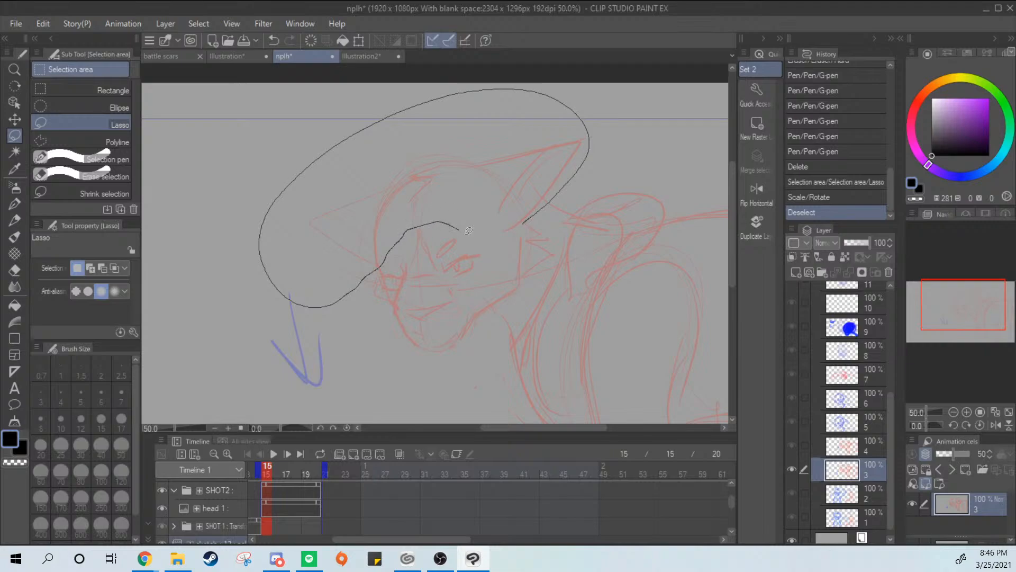
left_click_drag(506, 232, 536, 246)
key("ctrl+t")
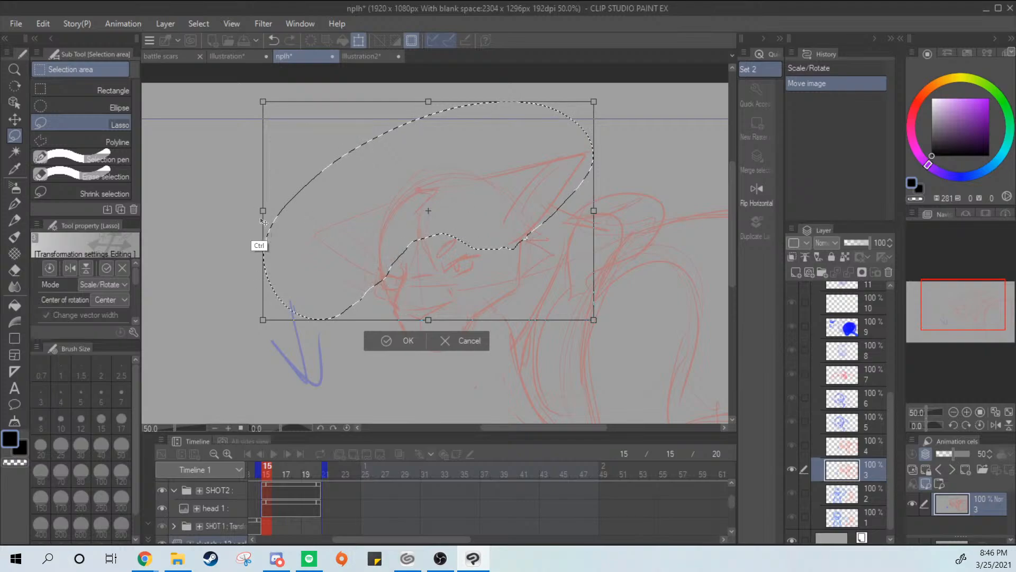
left_click_drag(264, 214, 261, 215)
left_click_drag(259, 320, 268, 312)
key("Return")
key("ctrl+d")
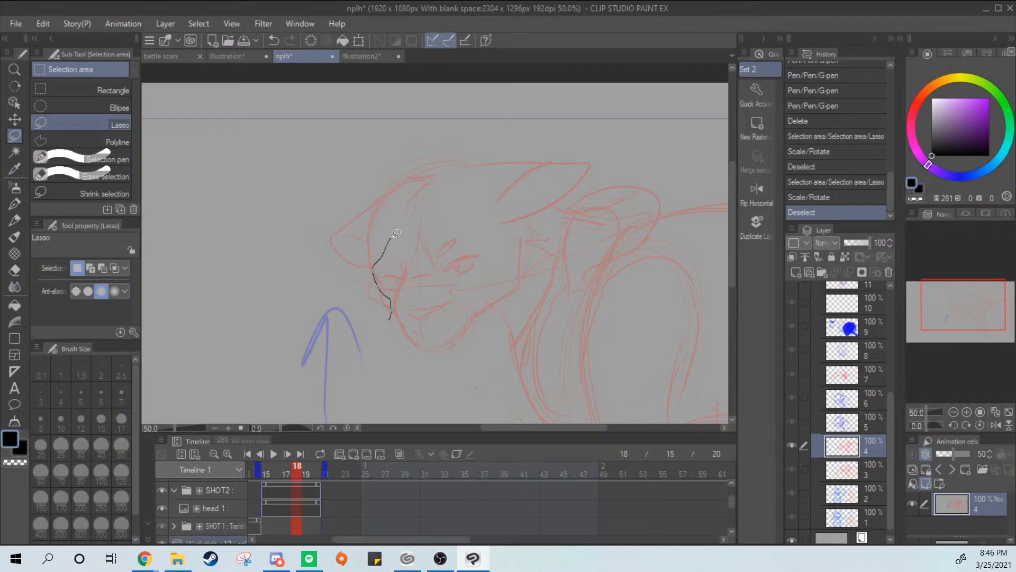
On sketch layer 4 at frame 18, lasso the head top and ears, move them down, narrow them slightly, and deselect
left_click_drag(420, 113, 264, 243)
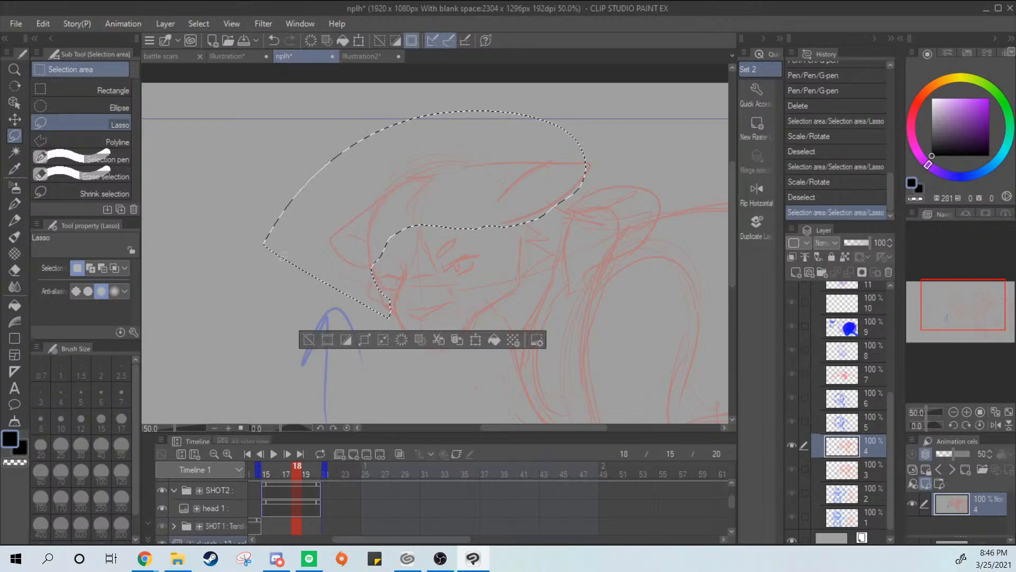
key("ctrl+t")
left_click_drag(517, 249, 520, 259)
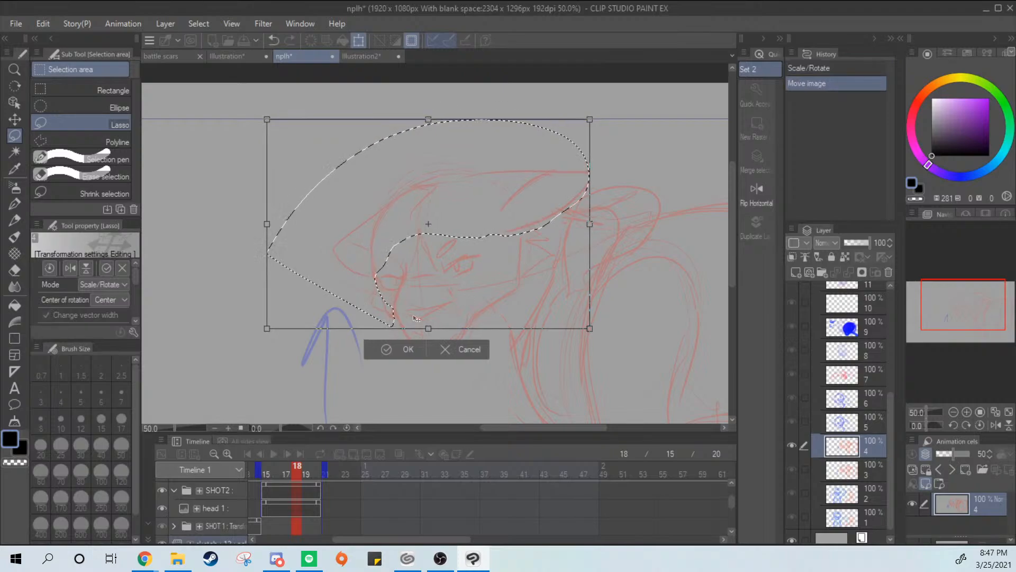
left_click_drag(266, 227, 274, 223)
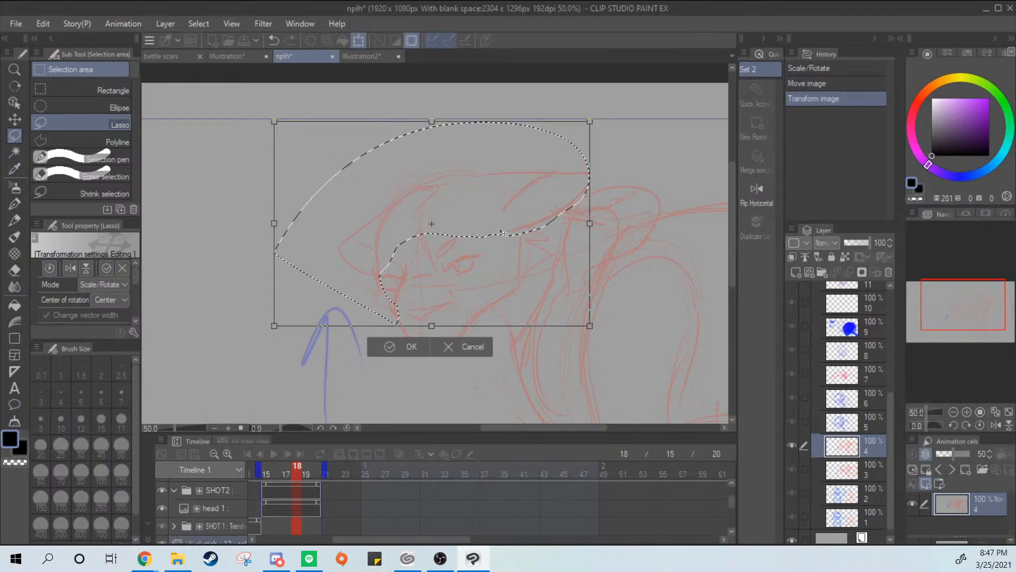
key("Return")
key("ctrl+d")
Flip between frames 17 and 18 to compare the adjusted head sketches
left_click(294, 491)
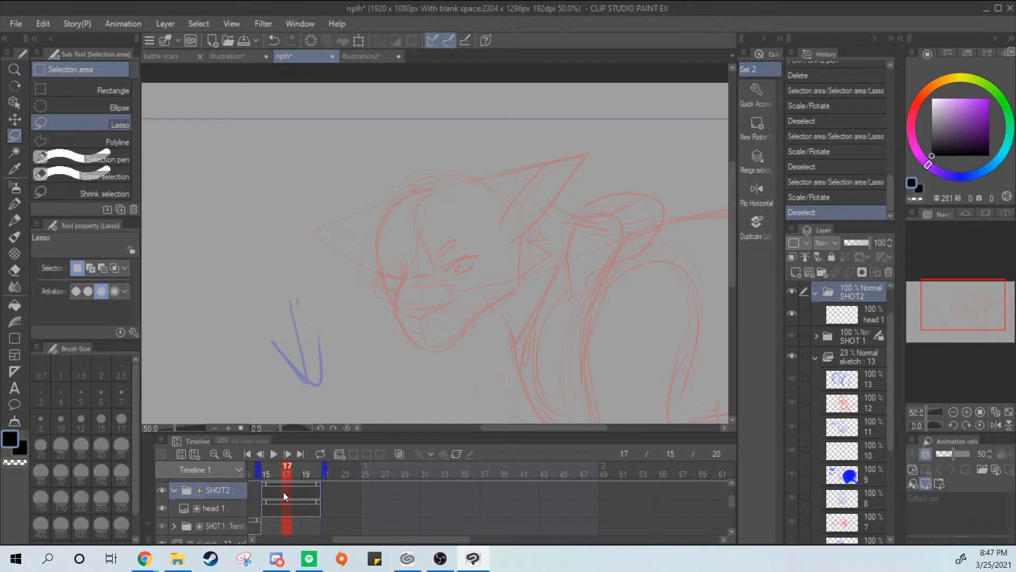
left_click(298, 493)
left_click(284, 494)
left_click(297, 496)
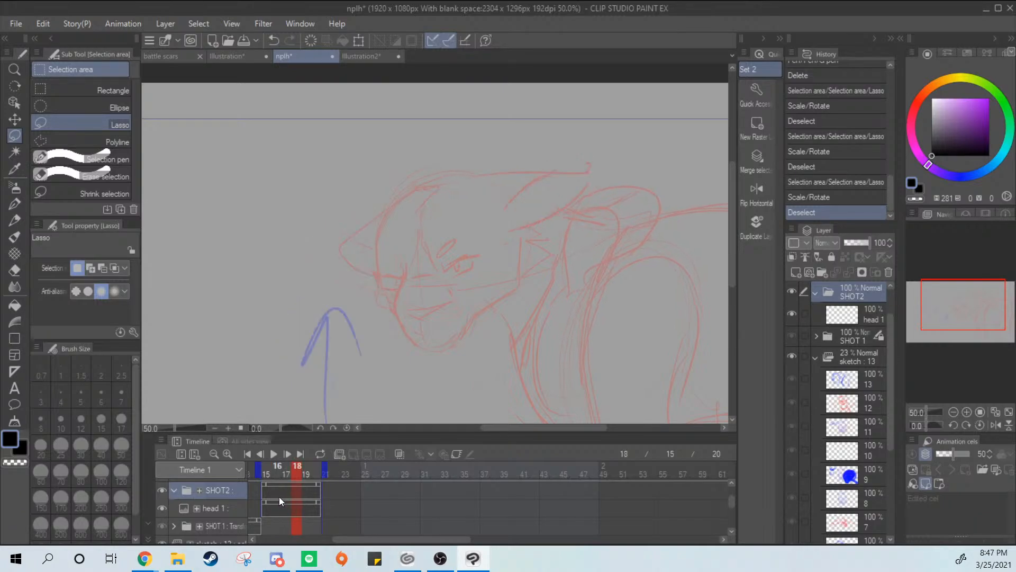
left_click(284, 496)
left_click(295, 501)
On the "head 1" layer at frame 18, ink the jaw line from the lower cheek up to the ear base with the G-pen
left_click(815, 358)
left_click(846, 313)
left_click(842, 359)
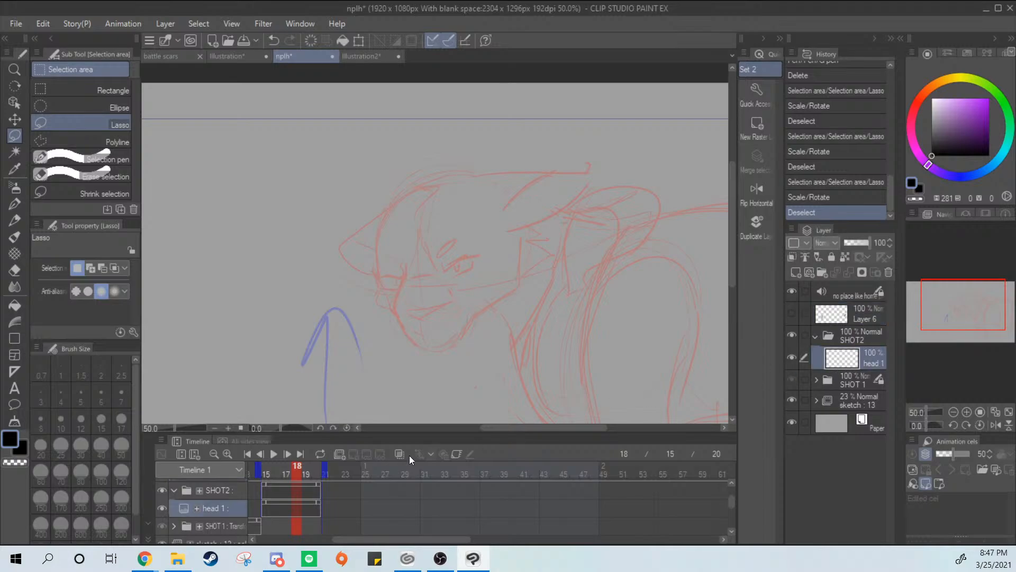
left_click(15, 204)
mouse_move(420, 252)
left_mouse_down()
mouse_move(484, 331)
mouse_move(566, 347)
left_mouse_up()
key("ctrl+z")
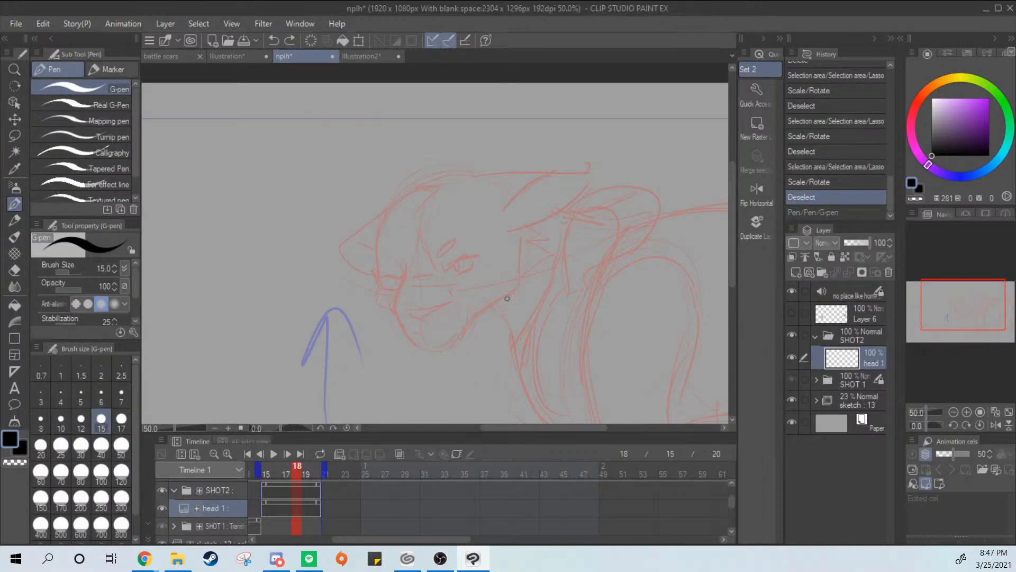
scroll(522, 279, "up", 3)
left_click_drag(522, 194, 533, 170)
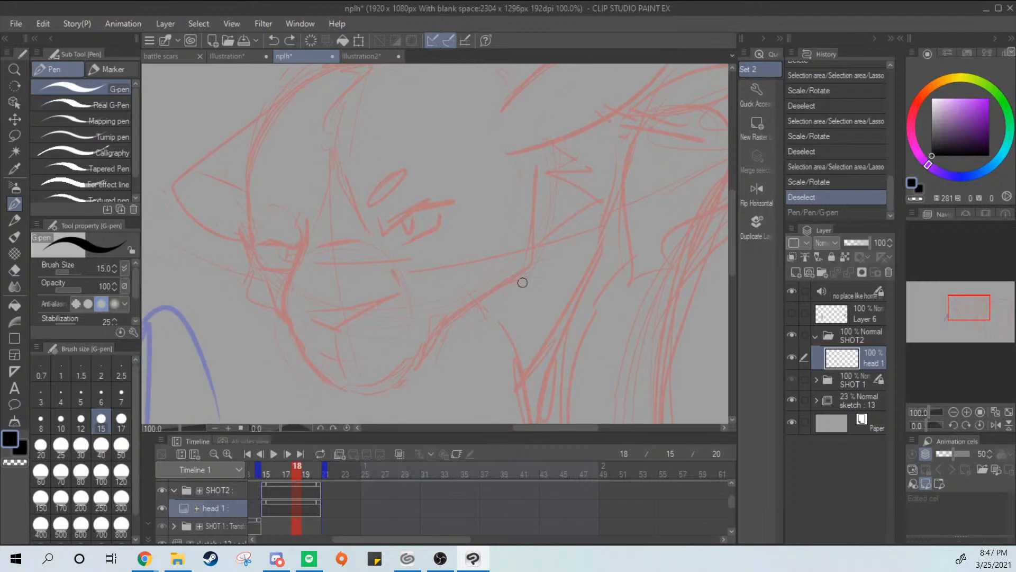
mouse_move(443, 325)
left_mouse_down()
mouse_move(513, 278)
mouse_move(508, 158)
left_mouse_up()
key("ctrl+z")
mouse_move(431, 333)
left_mouse_down()
mouse_move(521, 253)
mouse_move(515, 176)
mouse_move(522, 252)
mouse_move(400, 355)
mouse_move(507, 282)
mouse_move(504, 152)
left_mouse_up()
key("ctrl+z")
key("ctrl+z")
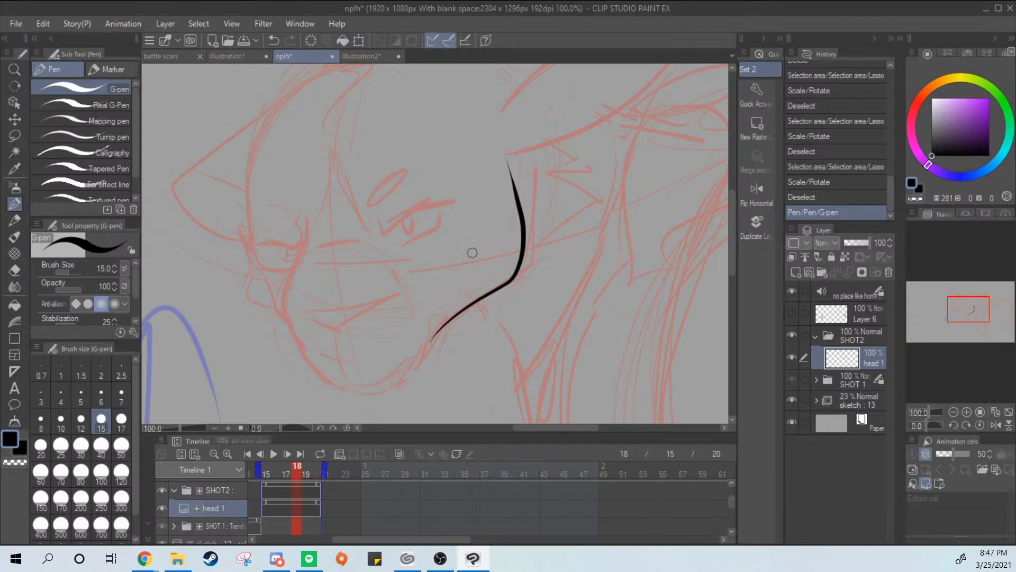
Ink the far side of the muzzle as a bent line from the far eye down toward the chin
left_click_drag(308, 216, 275, 303)
key("ctrl+z")
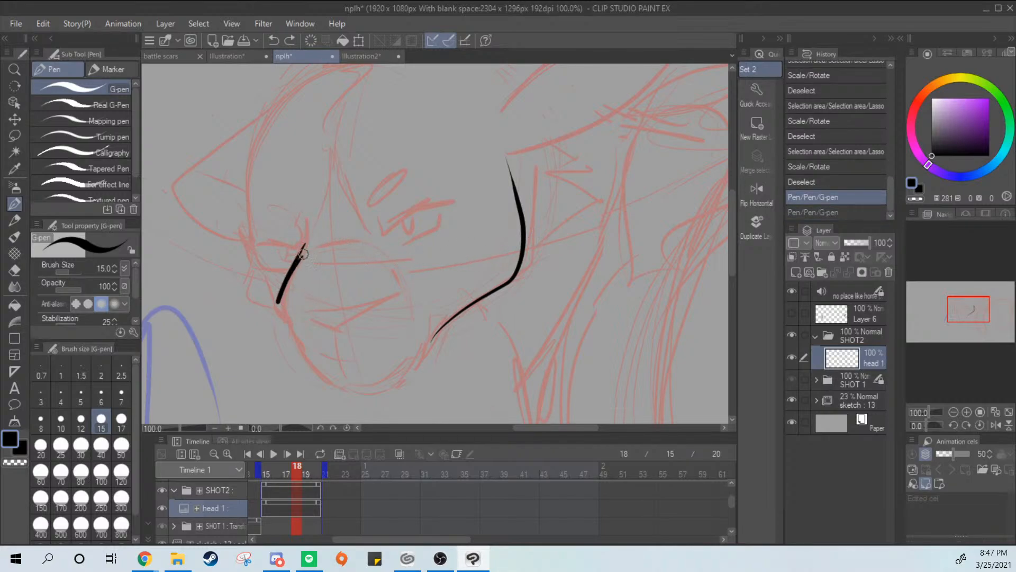
key("ctrl+z")
mouse_move(306, 245)
left_mouse_down()
mouse_move(278, 313)
mouse_move(288, 291)
mouse_move(282, 303)
mouse_move(312, 364)
mouse_move(277, 312)
mouse_move(312, 364)
left_mouse_up()
key("ctrl+z")
key("ctrl+z")
Ink the short line on the near side of the muzzle and the wedge-shaped nose
key("ctrl+z")
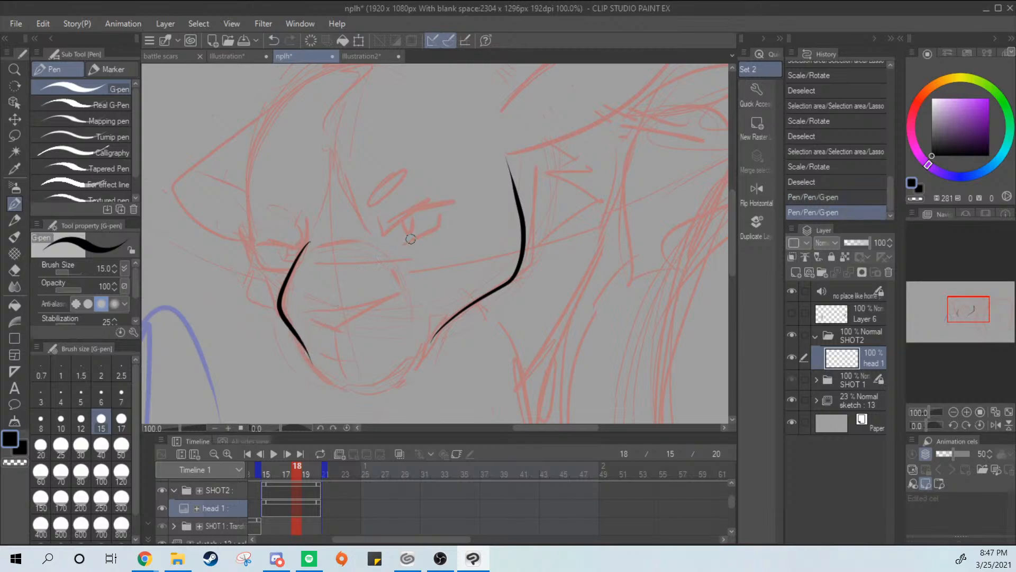
left_click_drag(388, 263, 401, 292)
mouse_move(306, 312)
left_mouse_down()
mouse_move(346, 328)
mouse_move(332, 325)
left_mouse_up()
key("ctrl+z")
Ink the chin curve joining the muzzle to the jaw line, and the thin centre line below the nose
key("ctrl+z")
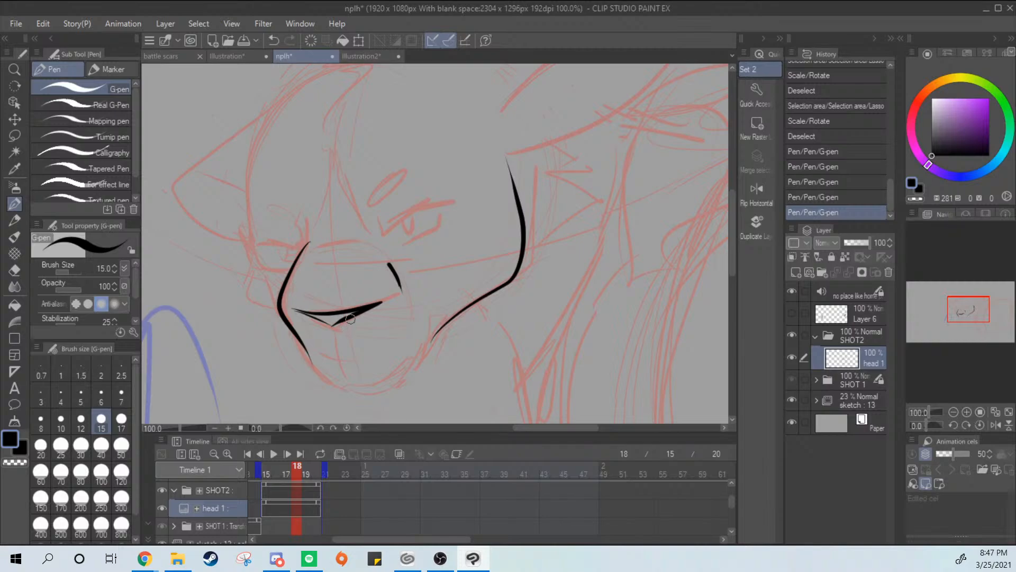
mouse_move(308, 361)
left_mouse_down()
mouse_move(328, 382)
mouse_move(373, 393)
mouse_move(333, 388)
mouse_move(385, 392)
mouse_move(456, 310)
left_mouse_up()
key("ctrl+z")
left_click_drag(326, 329, 337, 384)
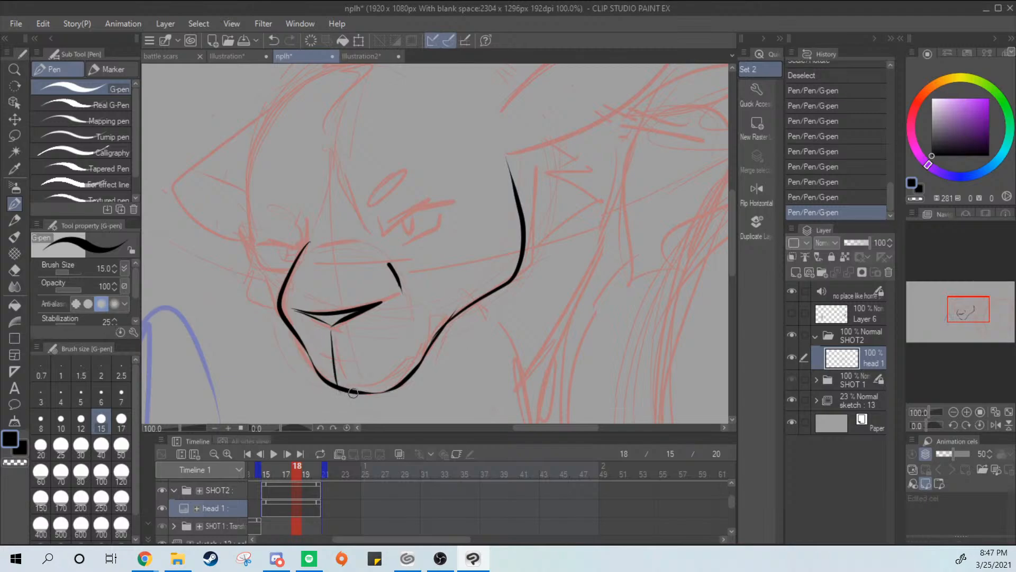
key("ctrl+z")
left_click_drag(332, 329, 349, 380)
Ink the near eye's upper lid, lower lid and pupil, plus the small oval brow mark above it
left_click_drag(380, 221, 458, 201)
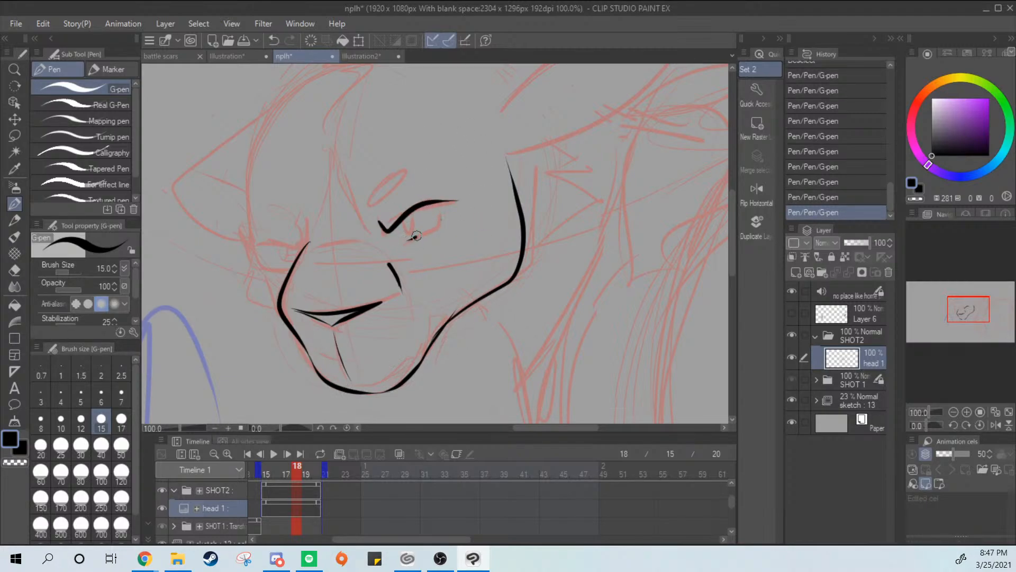
mouse_move(417, 236)
left_mouse_down()
mouse_move(444, 210)
mouse_move(396, 205)
mouse_move(390, 188)
mouse_move(379, 208)
mouse_move(391, 190)
left_mouse_up()
key("ctrl+z")
key("ctrl+z")
mouse_move(486, 322)
left_mouse_down()
mouse_move(499, 306)
mouse_move(504, 334)
left_mouse_up()
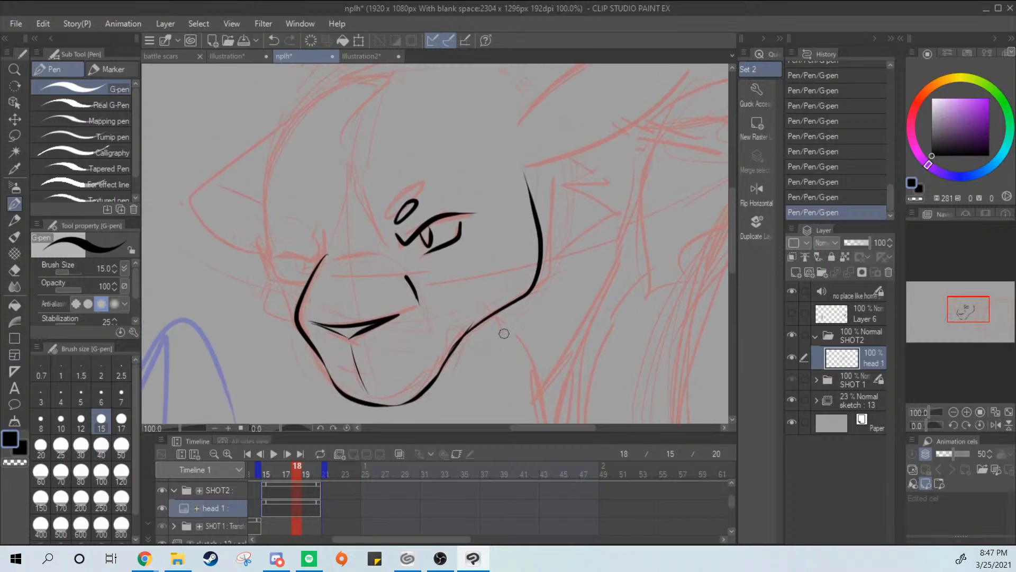
Ink the short line across the muzzle's bridge and the small curved line rising above it between the eyes
mouse_move(335, 257)
left_mouse_down()
mouse_move(365, 259)
mouse_move(337, 193)
left_mouse_up()
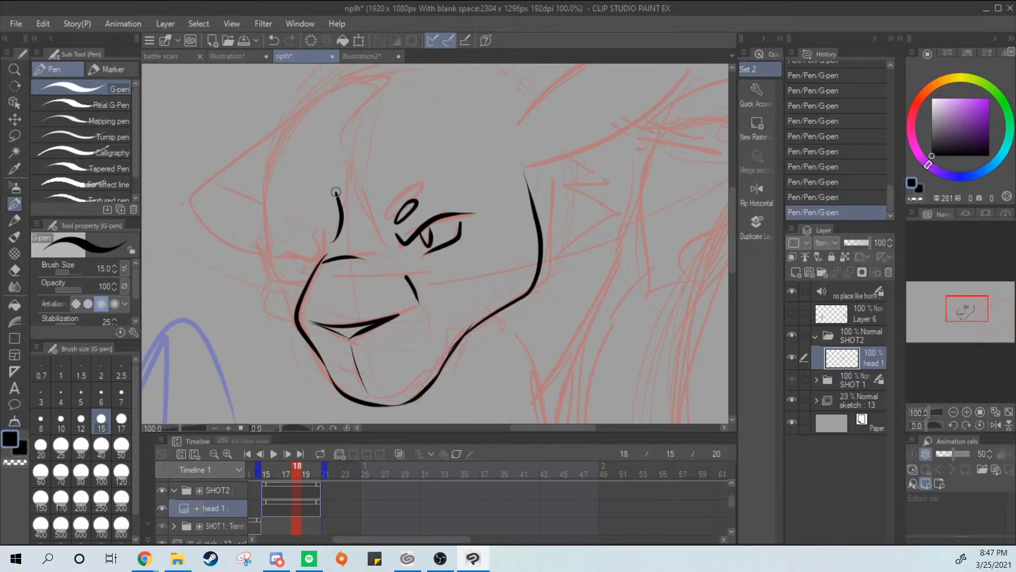
mouse_move(560, 97)
left_mouse_down()
mouse_move(517, 256)
mouse_move(470, 240)
left_mouse_up()
mouse_move(324, 230)
left_mouse_down()
mouse_move(412, 211)
mouse_move(403, 313)
left_mouse_up()
key("ctrl+z")
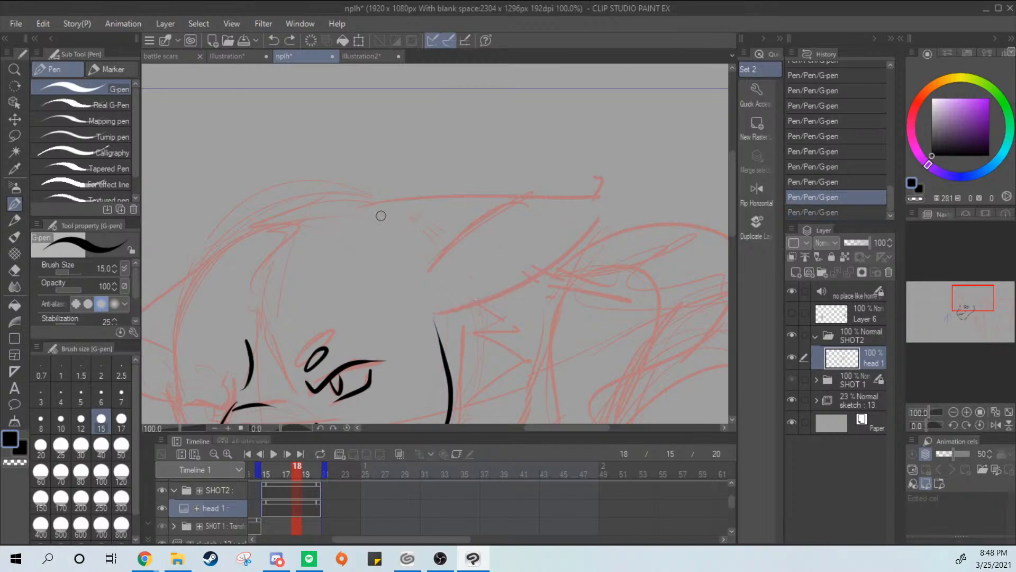
mouse_move(324, 215)
left_mouse_down()
mouse_move(574, 208)
mouse_move(418, 301)
left_mouse_up()
key("ctrl+z")
left_click(353, 56)
left_click(298, 57)
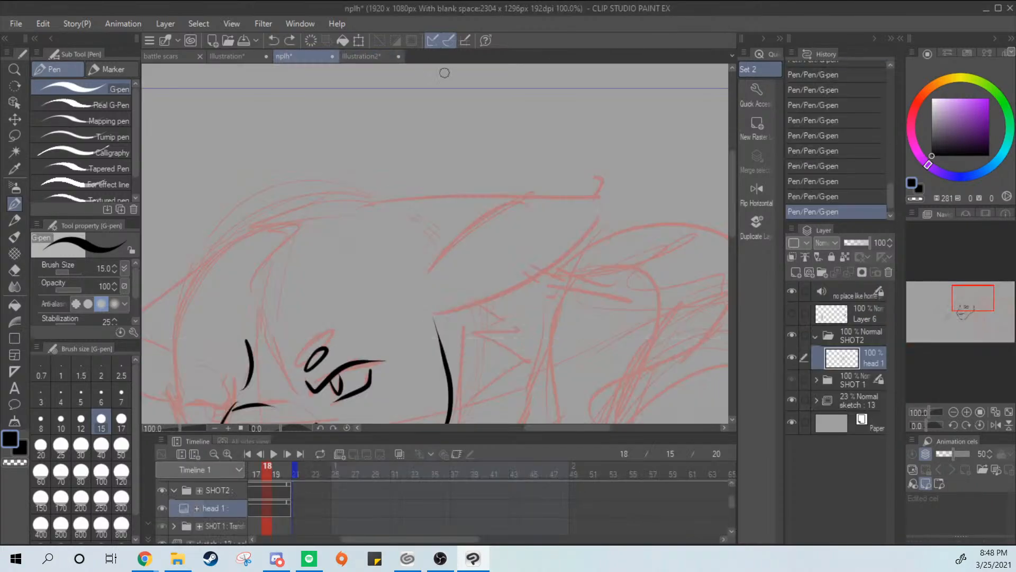
left_click_drag(560, 326, 596, 181)
scroll(647, 141, "down", 2)
scroll(597, 180, "down", 1)
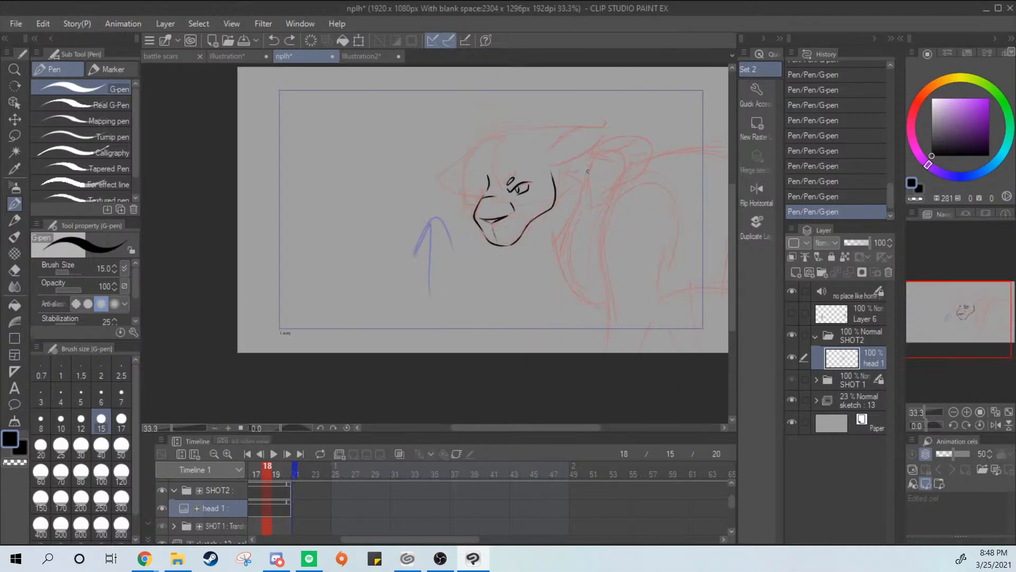
scroll(576, 182, "up", 3)
left_click_drag(545, 227, 608, 170)
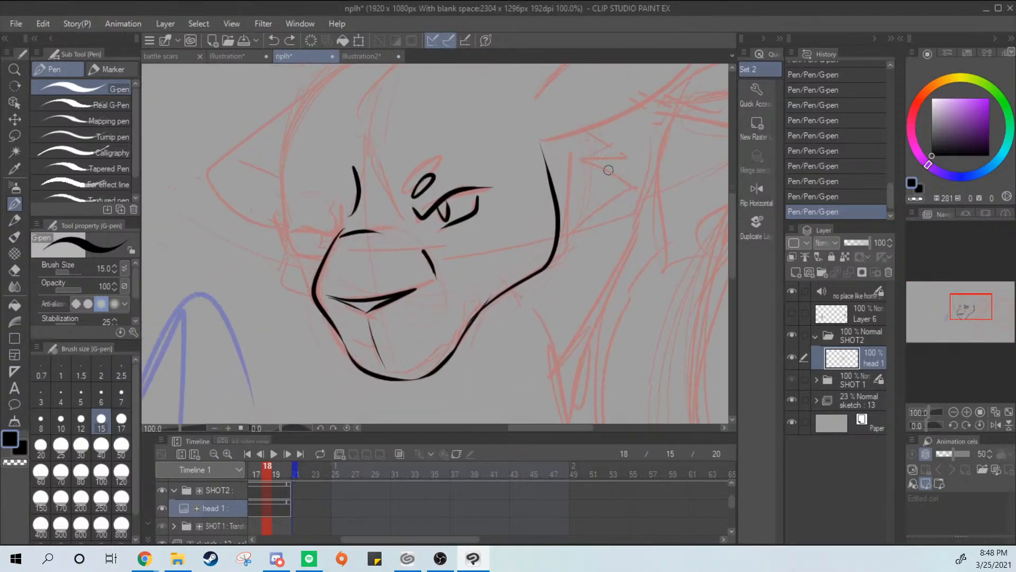
Ink the far cheek as a thin curve running down beside the far eye to meet the muzzle line
left_click_drag(282, 184, 306, 280)
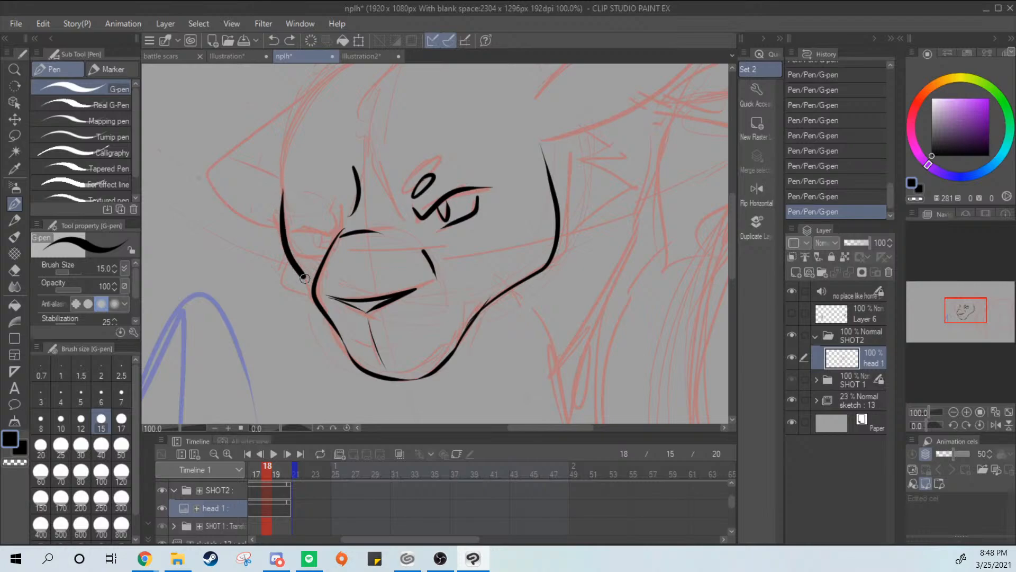
key("ctrl+z")
left_click_drag(284, 184, 312, 285)
key("ctrl+z")
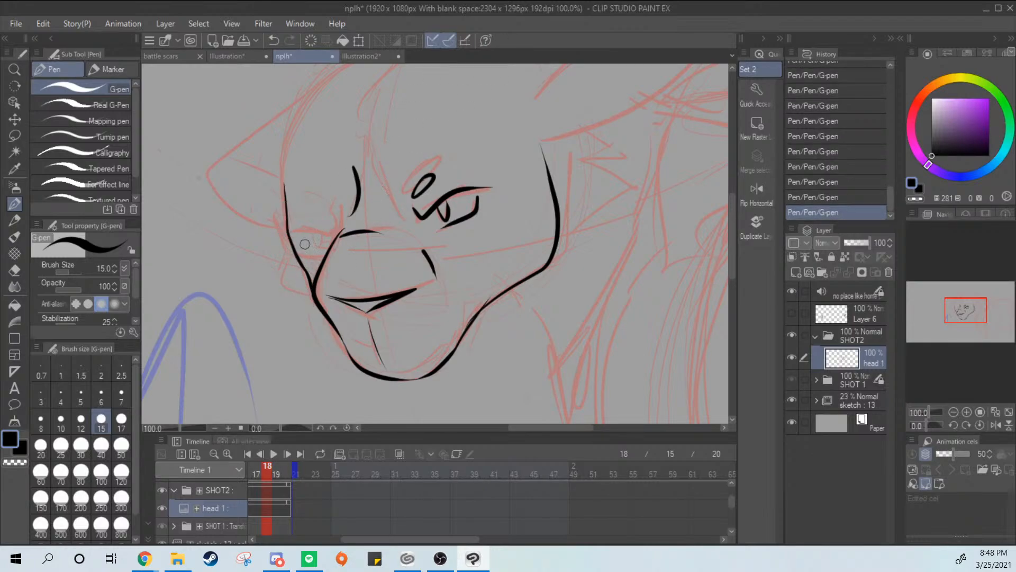
Ink the far eye's upper lid, lower lid and pupil, plus the small oval brow mark above it
left_click_drag(329, 231, 289, 233)
key("ctrl+z")
key("ctrl+z")
key("ctrl+z")
key("ctrl+z")
key("ctrl+z")
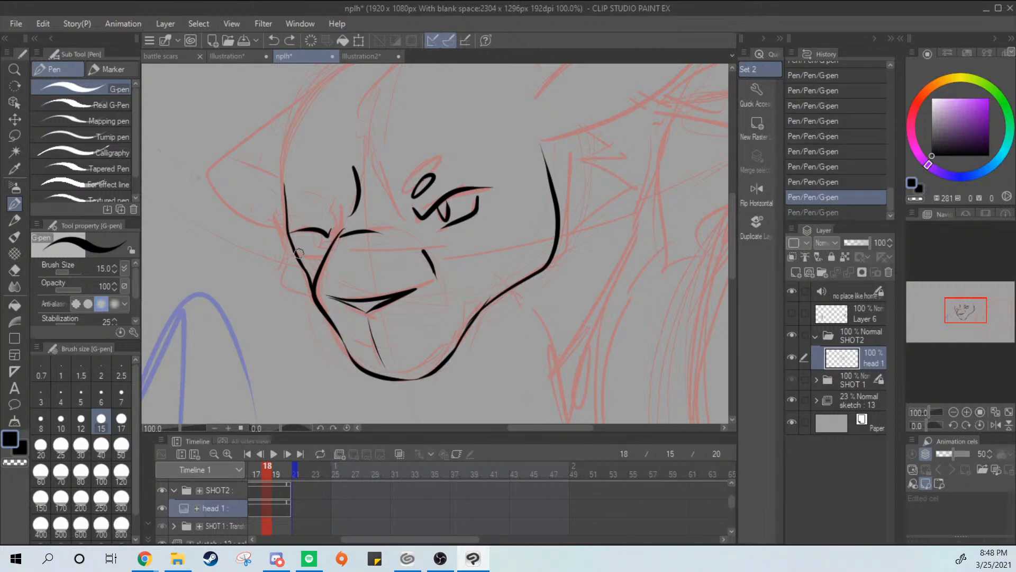
mouse_move(298, 253)
left_mouse_down()
mouse_move(325, 258)
mouse_move(316, 231)
mouse_move(325, 206)
left_mouse_up()
key("ctrl+z")
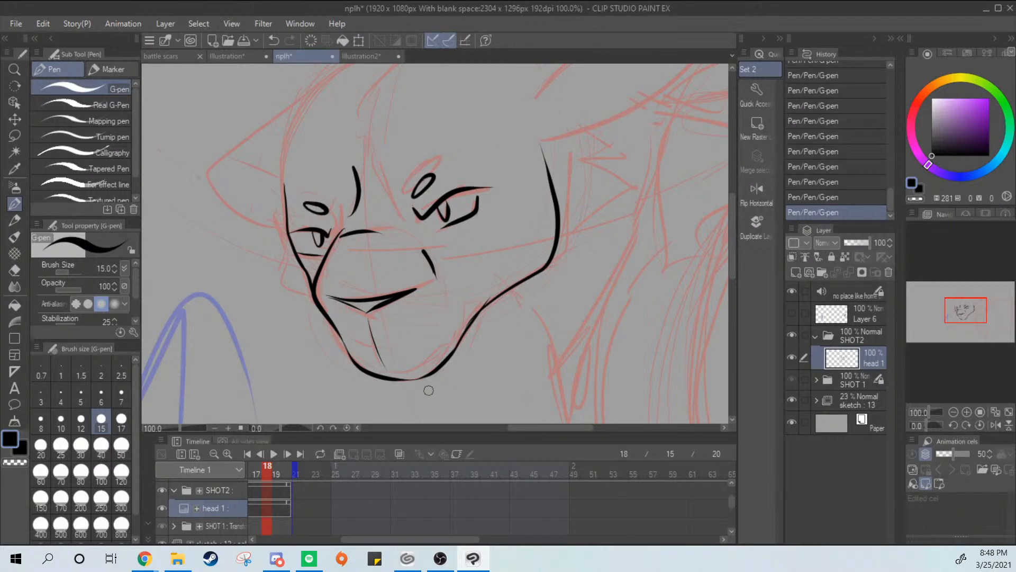
Ink the short hooked line just inside the near side of the chin
mouse_move(377, 373)
left_mouse_down()
mouse_move(418, 367)
mouse_move(450, 345)
left_mouse_up()
key("ctrl+z")
Redraw the near cheek line straighter and further inward, and erase the old curved line outside it
left_click_drag(559, 283, 471, 335)
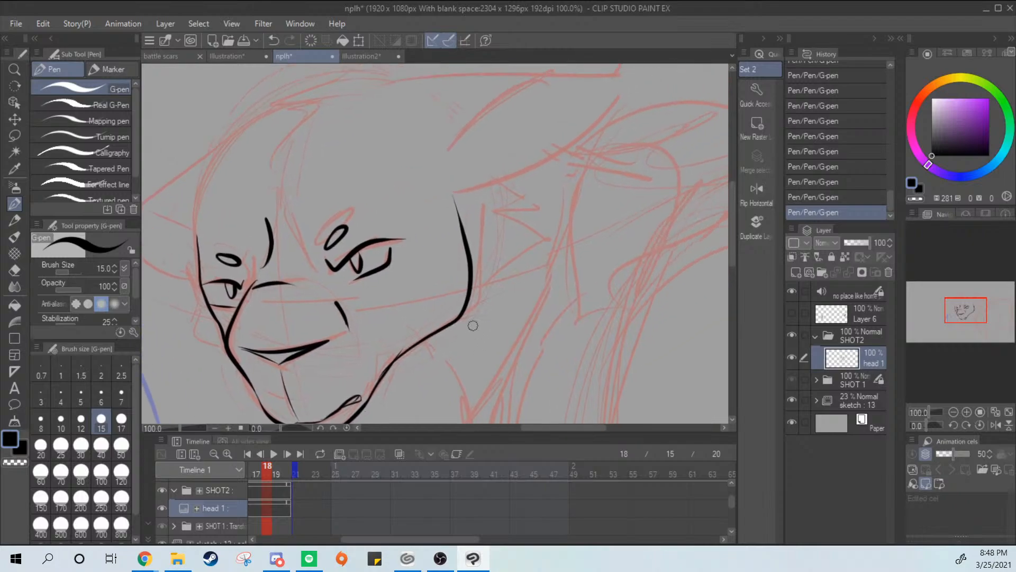
mouse_move(454, 216)
left_mouse_down()
mouse_move(429, 354)
mouse_move(456, 213)
mouse_move(470, 306)
left_mouse_up()
key("ctrl+z")
key("e")
left_click_drag(469, 259, 470, 297)
left_click_drag(462, 223, 472, 300)
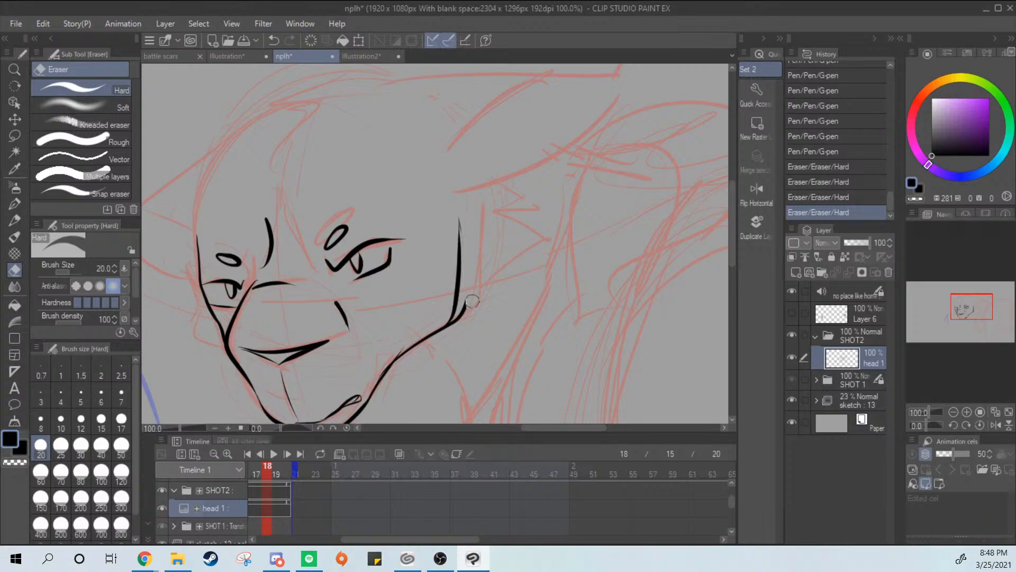
left_click_drag(455, 203, 470, 276)
mouse_move(466, 240)
left_mouse_down()
mouse_move(465, 314)
mouse_move(440, 359)
left_mouse_up()
key("p")
mouse_move(469, 293)
left_mouse_down()
mouse_move(433, 359)
mouse_move(457, 298)
left_mouse_up()
key("ctrl+z")
key("ctrl+z")
Try to ink the far edge of the forehead fur tuft with jagged strokes down toward the line between the eyes
key("ctrl+z")
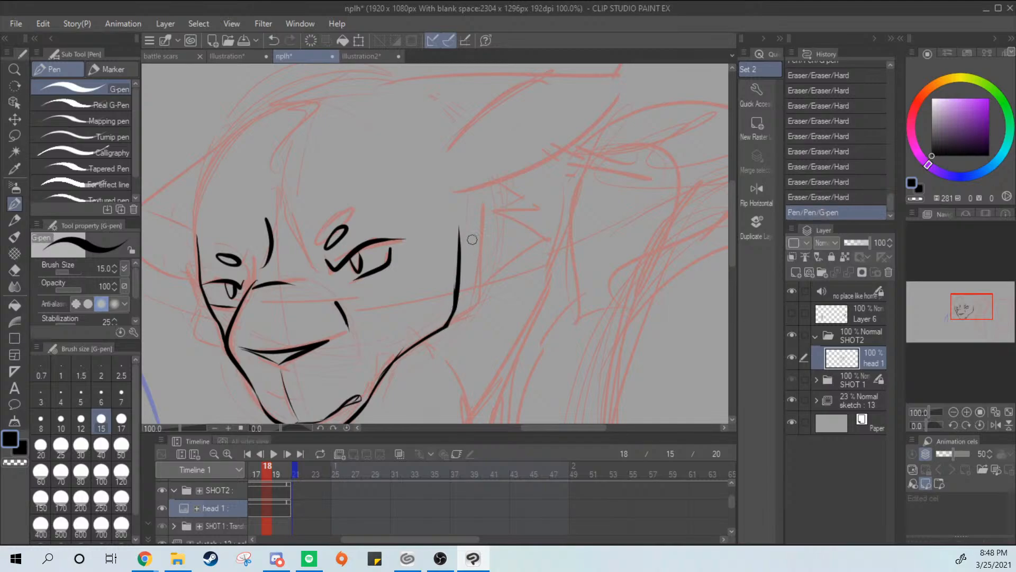
mouse_move(462, 244)
left_mouse_down()
mouse_move(569, 251)
mouse_move(582, 304)
left_mouse_up()
mouse_move(439, 145)
left_mouse_down()
mouse_move(383, 147)
mouse_move(414, 171)
mouse_move(410, 147)
mouse_move(430, 166)
mouse_move(369, 216)
left_mouse_up()
key("ctrl+z")
mouse_move(371, 213)
left_mouse_down()
mouse_move(395, 193)
mouse_move(379, 250)
mouse_move(403, 219)
mouse_move(382, 200)
mouse_move(388, 260)
mouse_move(400, 237)
mouse_move(392, 292)
mouse_move(417, 229)
left_mouse_up()
key("ctrl+z")
key("ctrl+z")
key("ctrl+z")
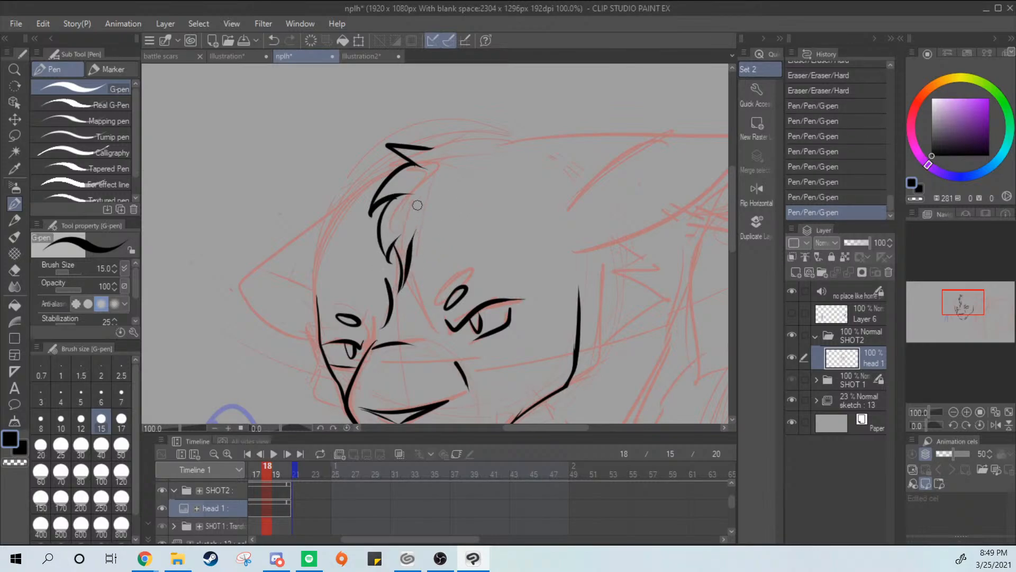
Try to ink the near edge of the forehead fur tuft with feathered strokes
mouse_move(441, 159)
left_mouse_down()
mouse_move(428, 190)
mouse_move(428, 152)
mouse_move(442, 163)
mouse_move(432, 147)
mouse_move(490, 157)
mouse_move(427, 146)
mouse_move(439, 165)
mouse_move(411, 202)
mouse_move(429, 181)
mouse_move(407, 232)
left_mouse_up()
key("ctrl+z")
key("ctrl+z")
key("ctrl+z")
left_click_drag(432, 199, 407, 252)
scroll(612, 109, "down", 3)
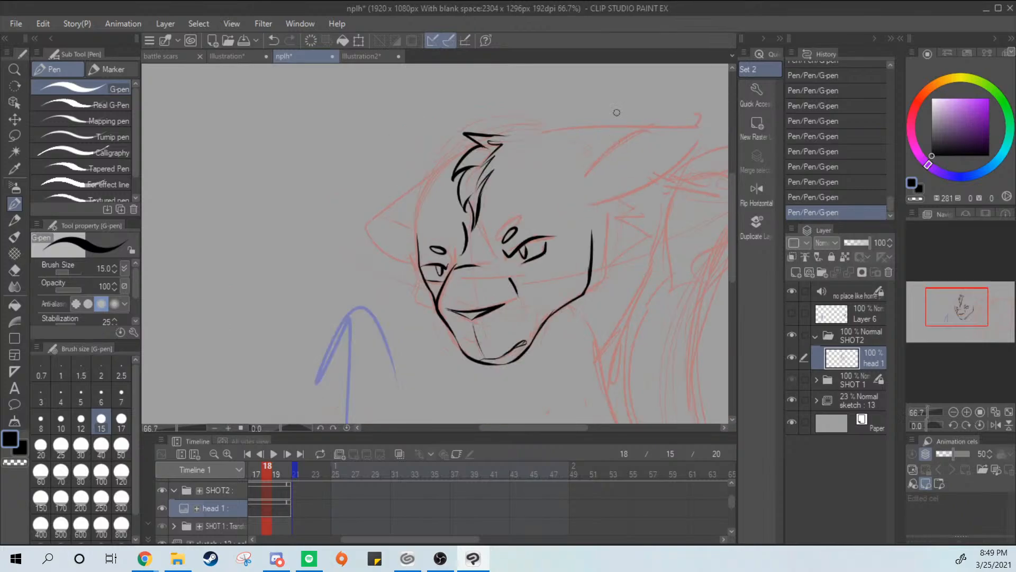
Undo the forehead tuft strokes and try a looser version of its far edge
scroll(642, 95, "up", 2)
key("ctrl+z")
key("ctrl+z")
key("ctrl+z")
key("ctrl+z")
key("ctrl+z")
key("ctrl+z")
key("ctrl+z")
key("ctrl+z")
key("ctrl+z")
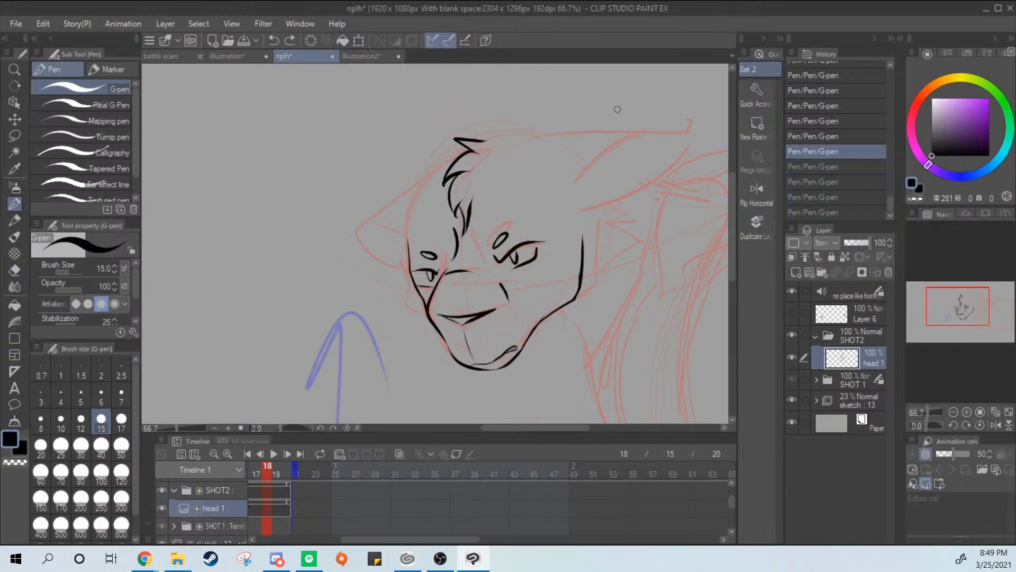
key("ctrl+z")
mouse_move(483, 142)
left_mouse_down()
mouse_move(457, 151)
mouse_move(455, 196)
left_mouse_up()
mouse_move(460, 184)
left_mouse_down()
mouse_move(465, 218)
mouse_move(462, 205)
left_mouse_up()
key("ctrl+z")
key("ctrl+z")
key("ctrl+z")
key("ctrl+z")
key("ctrl+z")
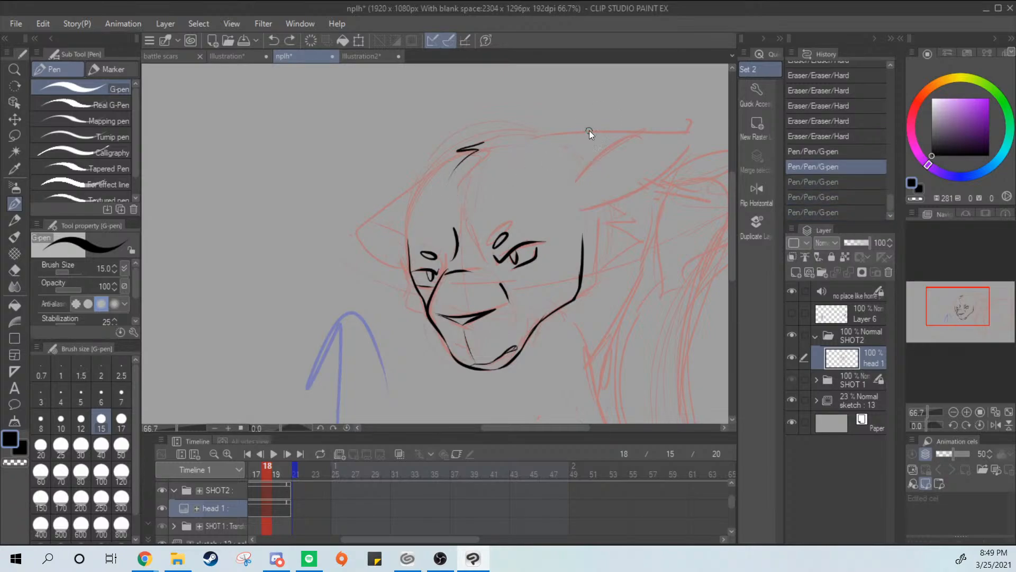
Ink the forehead fur tuft with a pointed top and short broken strokes along both edges
mouse_move(482, 142)
left_mouse_down()
mouse_move(450, 151)
mouse_move(446, 180)
mouse_move(465, 167)
mouse_move(455, 197)
left_mouse_up()
mouse_move(459, 187)
left_mouse_down()
mouse_move(464, 230)
mouse_move(461, 201)
left_mouse_up()
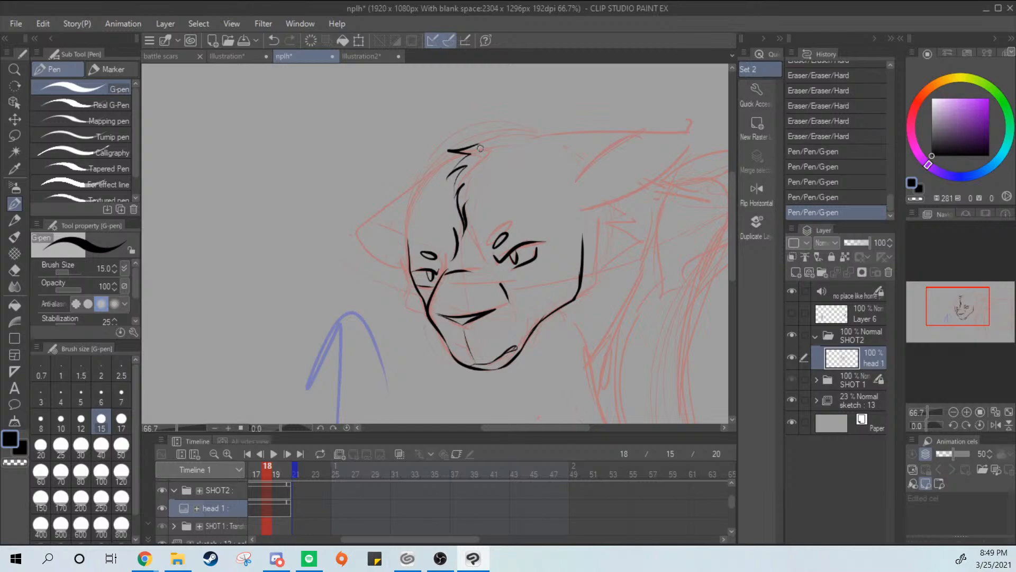
left_click_drag(486, 150, 466, 199)
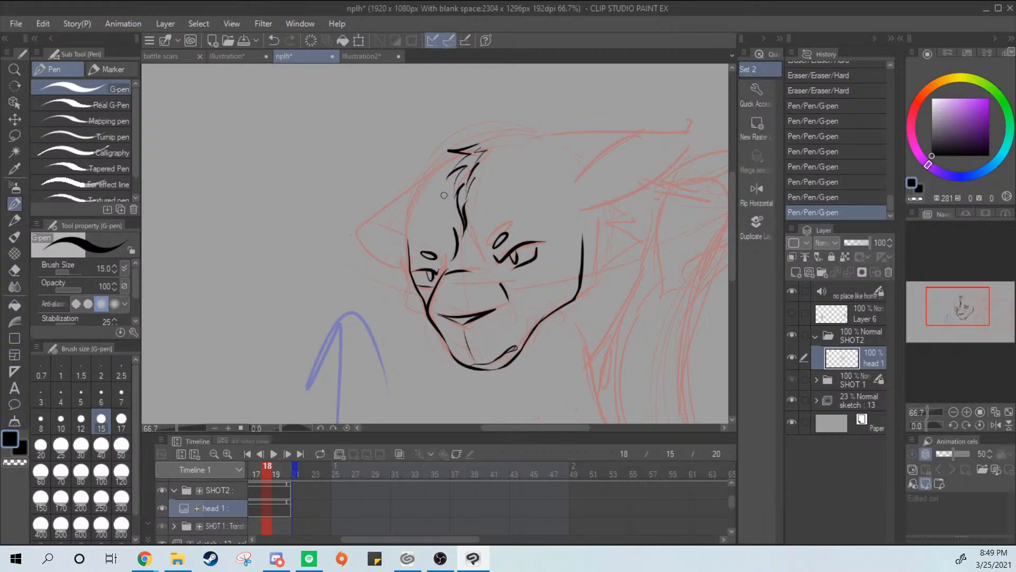
Try to ink the far side of the forehead as a curve from the cheek line up to the fur tuft
left_click_drag(408, 243, 451, 160)
key("ctrl+z")
left_click_drag(408, 243, 456, 160)
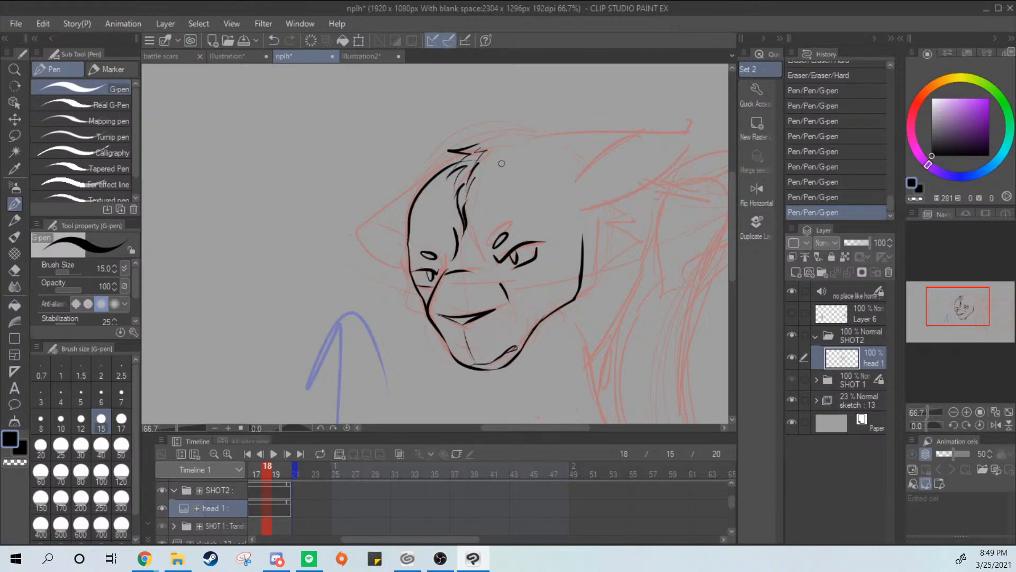
key("ctrl+z")
key("ctrl+y")
key("ctrl+z")
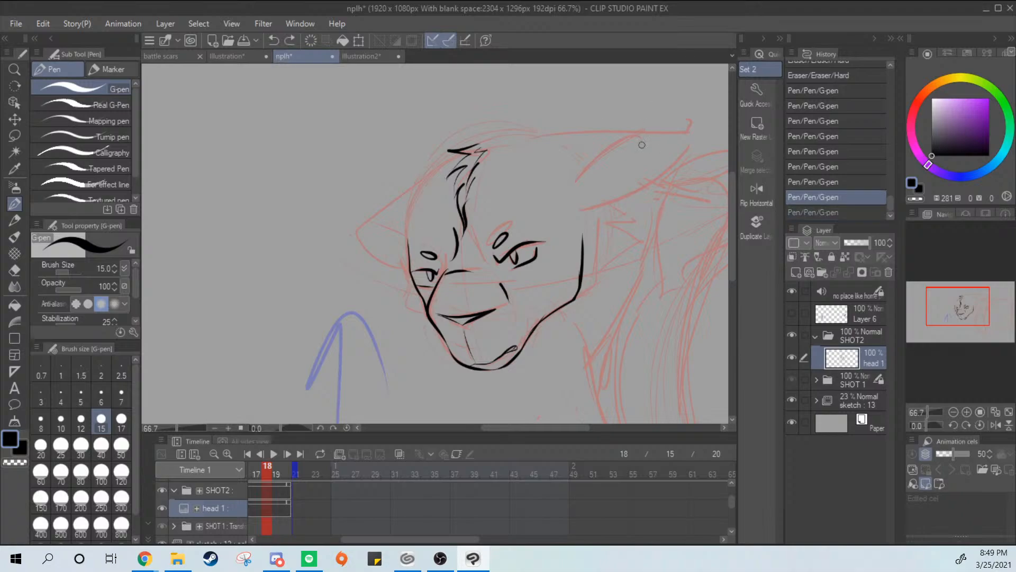
Erase the far eye's lids and pupil below its oval brow mark with the hard eraser
left_click_drag(596, 167, 605, 123)
left_click(613, 129, "ctrl")
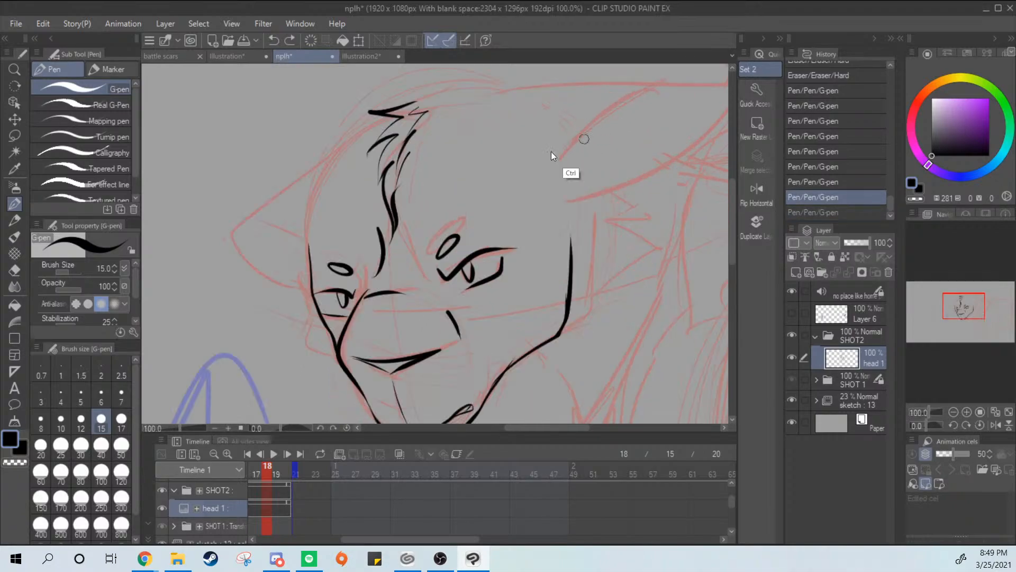
left_click(583, 138, "ctrl")
left_click_drag(422, 263, 568, 187)
key("e")
mouse_move(379, 291)
left_mouse_down()
mouse_move(362, 329)
mouse_move(335, 289)
mouse_move(340, 320)
mouse_move(369, 327)
left_mouse_up()
key("p")
left_click_drag(419, 251, 369, 213)
key("ctrl+minus")
Try to ink the top of the head back from the fur tuft and on into the near ear
key("ctrl+minus")
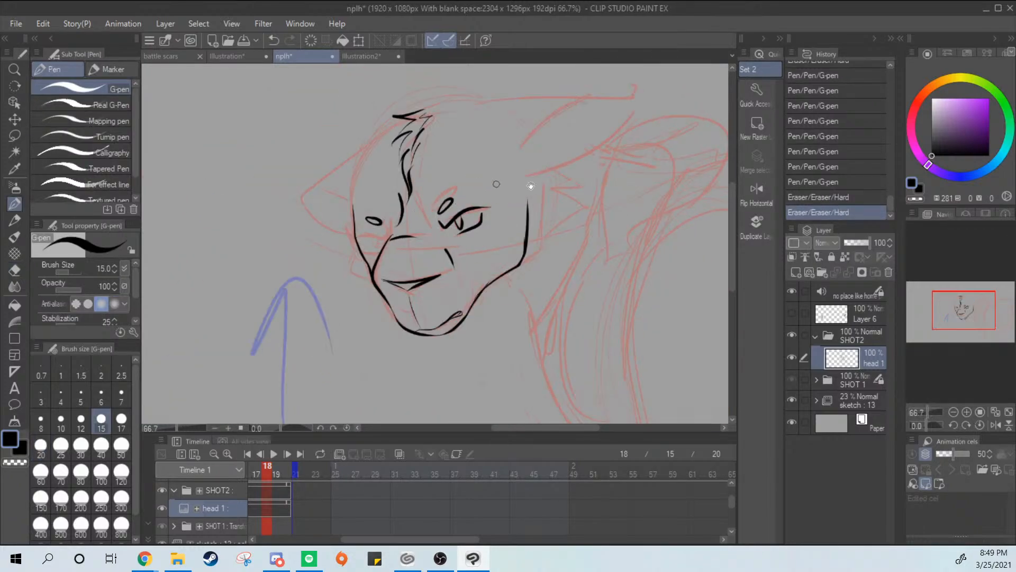
mouse_move(531, 186)
left_mouse_down()
mouse_move(475, 126)
mouse_move(517, 197)
mouse_move(565, 145)
left_mouse_up()
key("ctrl+minus")
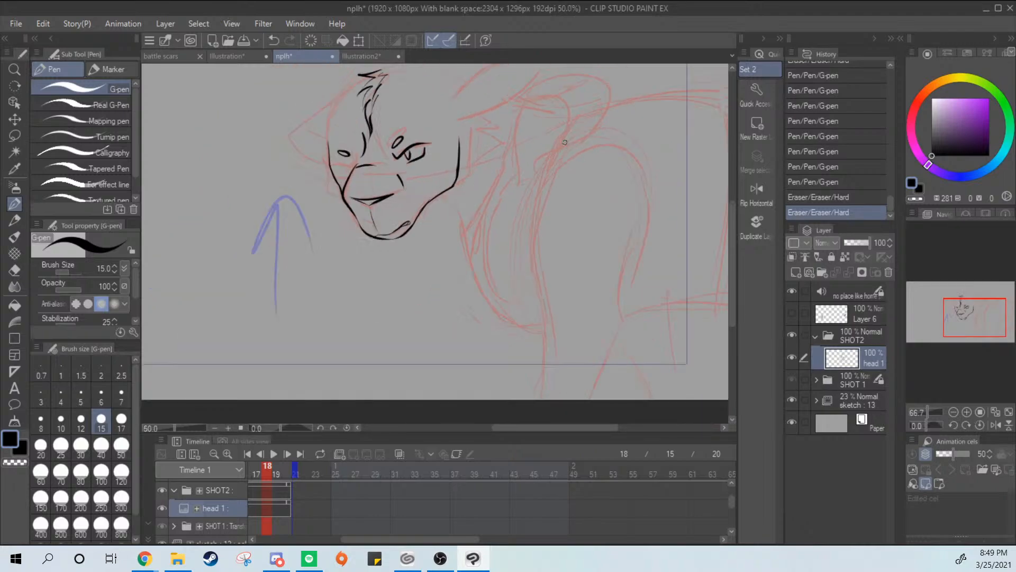
key("ctrl+minus")
left_click_drag(549, 203, 540, 257)
key("ctrl+plus")
key("ctrl+plus")
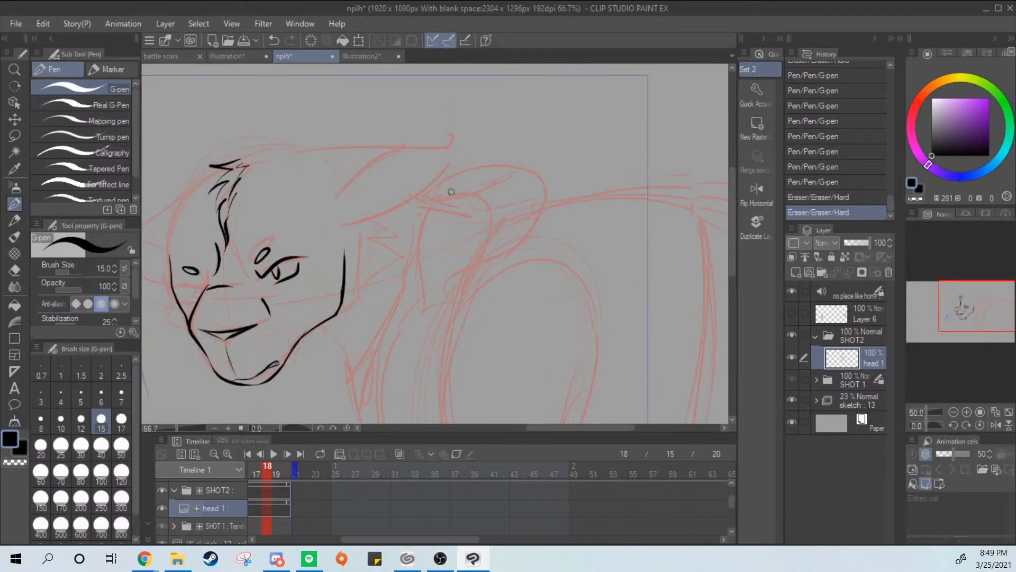
mouse_move(349, 200)
left_mouse_down()
mouse_move(388, 194)
mouse_move(438, 203)
left_mouse_up()
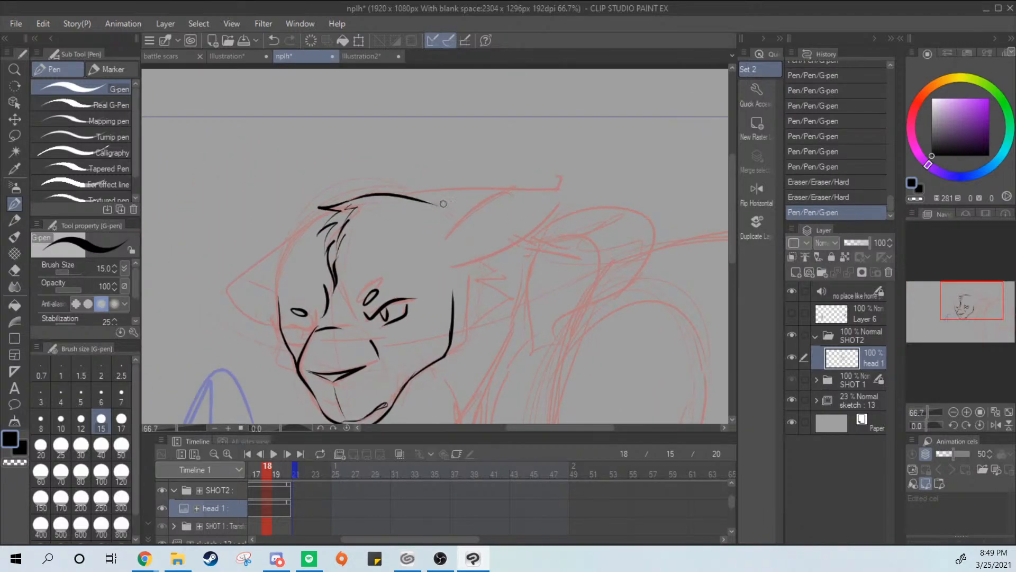
key("ctrl+z")
mouse_move(348, 201)
left_mouse_down()
mouse_move(440, 243)
mouse_move(386, 209)
mouse_move(403, 201)
mouse_move(430, 260)
left_mouse_up()
key("ctrl+z")
key("ctrl+z")
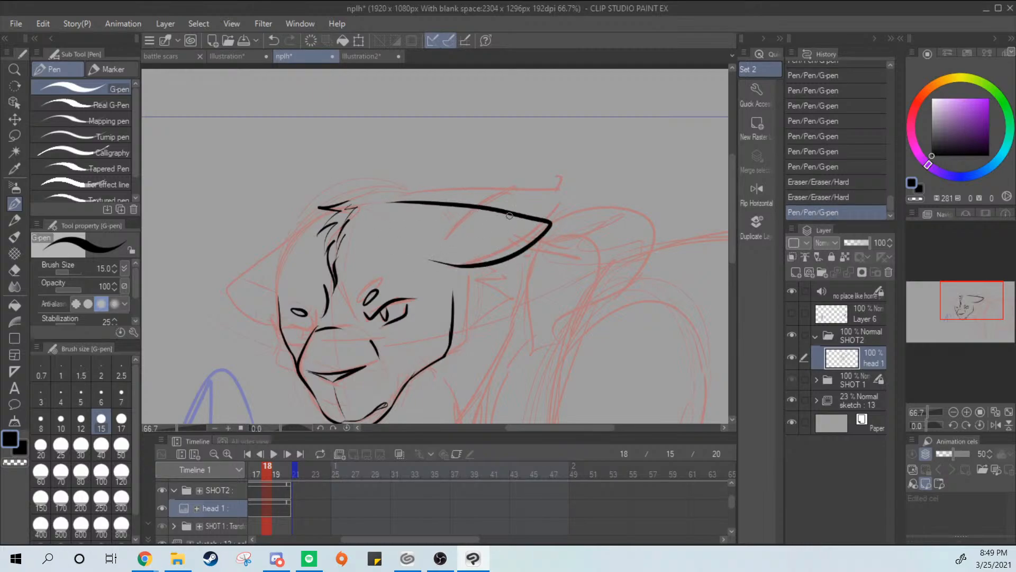
Try several versions of the near ear as a long pointed shape sweeping back from the head
key("ctrl+z")
mouse_move(382, 200)
left_mouse_down()
mouse_move(451, 201)
mouse_move(423, 255)
left_mouse_up()
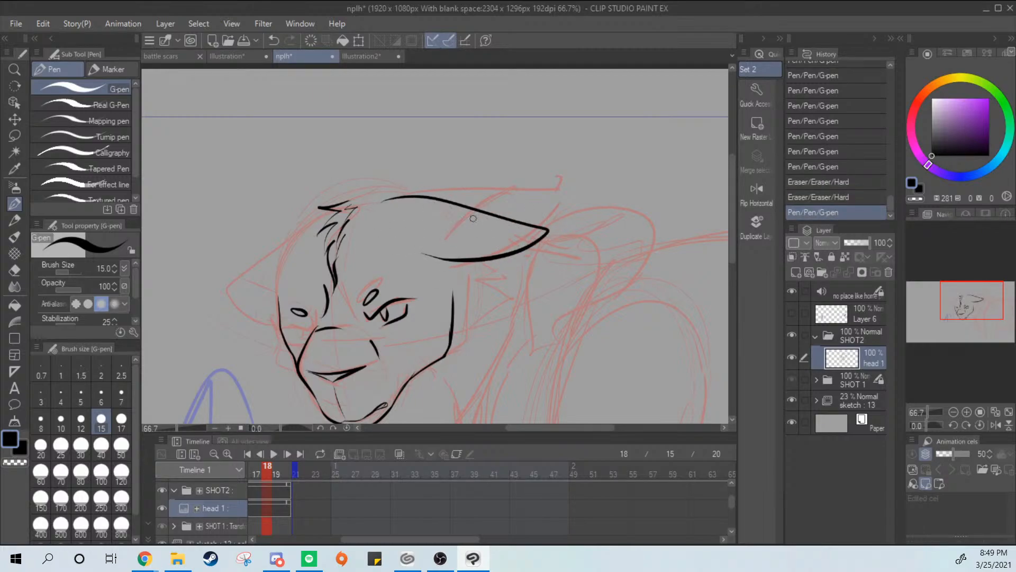
key("ctrl+z")
mouse_move(381, 207)
left_mouse_down()
mouse_move(530, 211)
mouse_move(423, 260)
left_mouse_up()
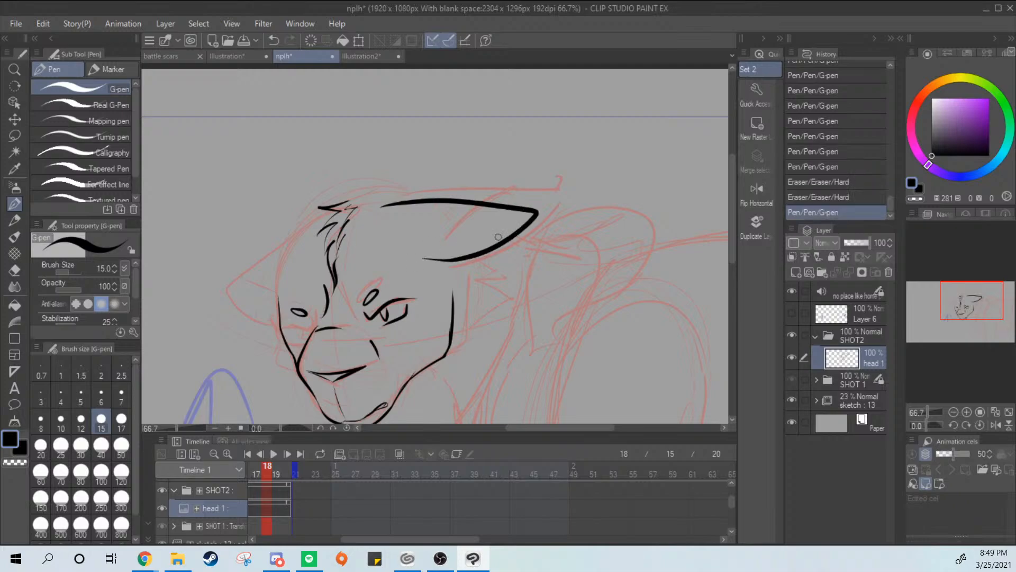
key("ctrl+z")
mouse_move(373, 200)
left_mouse_down()
mouse_move(429, 196)
mouse_move(416, 264)
left_mouse_up()
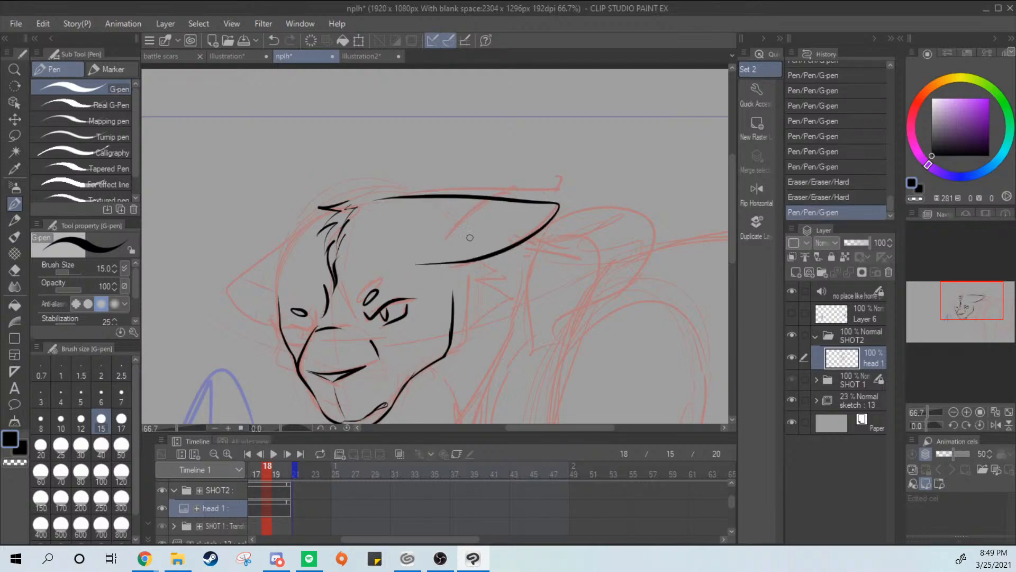
key("ctrl+z")
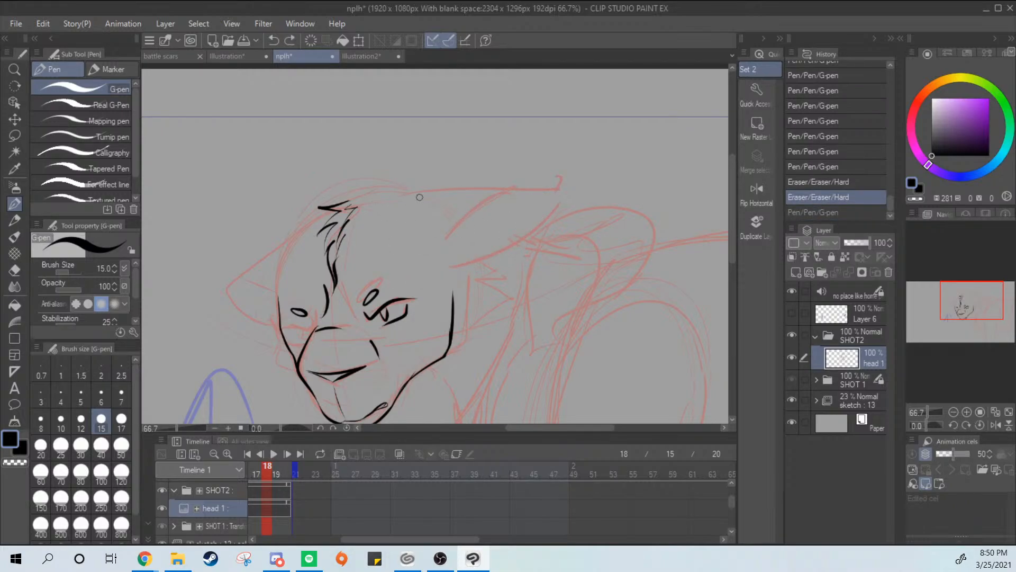
Try to ink the near ear's base as a curve from beside the fur tuft down toward the near cheek
mouse_move(344, 200)
left_mouse_down()
mouse_move(417, 202)
mouse_move(441, 218)
mouse_move(431, 258)
left_mouse_up()
key("ctrl+z")
key("ctrl+z")
mouse_move(343, 200)
left_mouse_down()
mouse_move(367, 196)
mouse_move(437, 271)
mouse_move(350, 200)
mouse_move(439, 267)
left_mouse_up()
key("ctrl+z")
key("ctrl+z")
mouse_move(375, 209)
left_mouse_down()
mouse_move(456, 265)
mouse_move(411, 238)
mouse_move(447, 274)
mouse_move(392, 207)
mouse_move(450, 281)
mouse_move(430, 238)
mouse_move(445, 275)
left_mouse_up()
key("ctrl+z")
key("ctrl+z")
key("ctrl+z")
Try to ink the near ear's pointed outline around its base curve, and undo the ear strokes
key("ctrl+z")
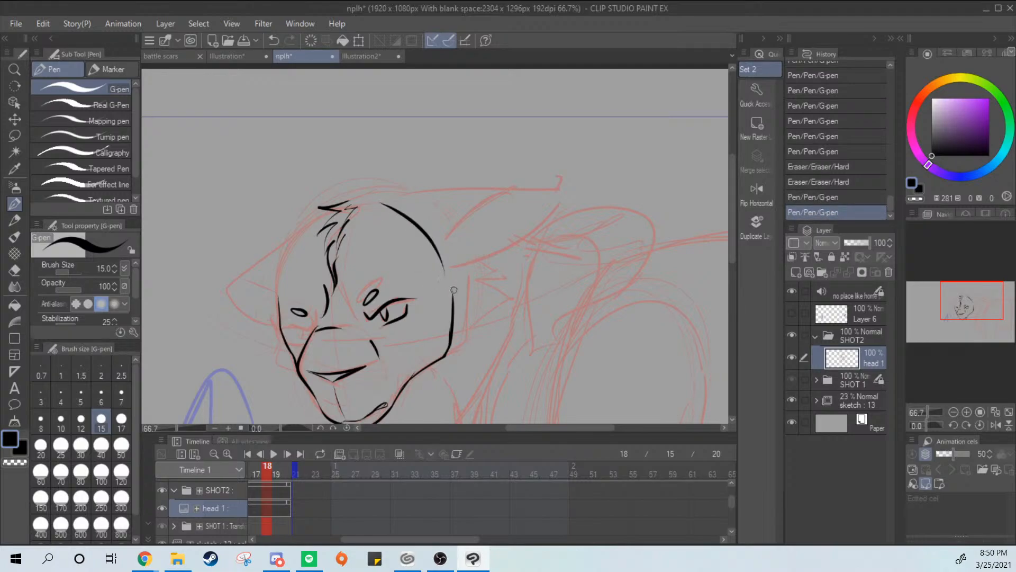
mouse_move(369, 199)
left_mouse_down()
mouse_move(555, 185)
mouse_move(449, 262)
mouse_move(545, 211)
mouse_move(516, 194)
mouse_move(426, 191)
left_mouse_up()
key("ctrl+z")
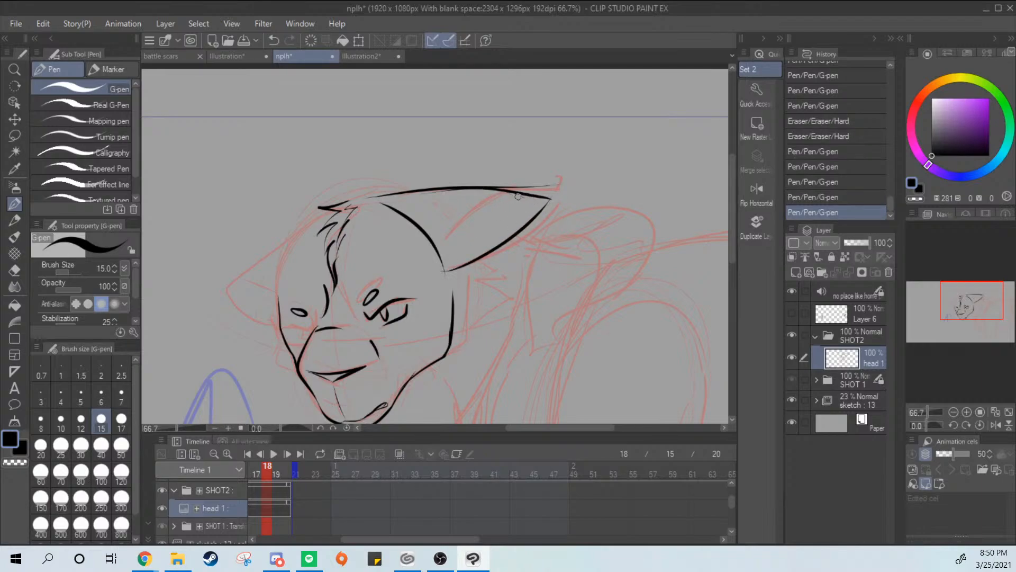
left_click_drag(518, 196, 446, 238)
key("ctrl+z")
key("ctrl+z")
key("ctrl+z")
key("ctrl+z")
mouse_move(383, 196)
left_mouse_down()
mouse_move(540, 212)
mouse_move(445, 259)
mouse_move(521, 208)
mouse_move(441, 278)
left_mouse_up()
key("ctrl+z")
key("ctrl+z")
key("ctrl+z")
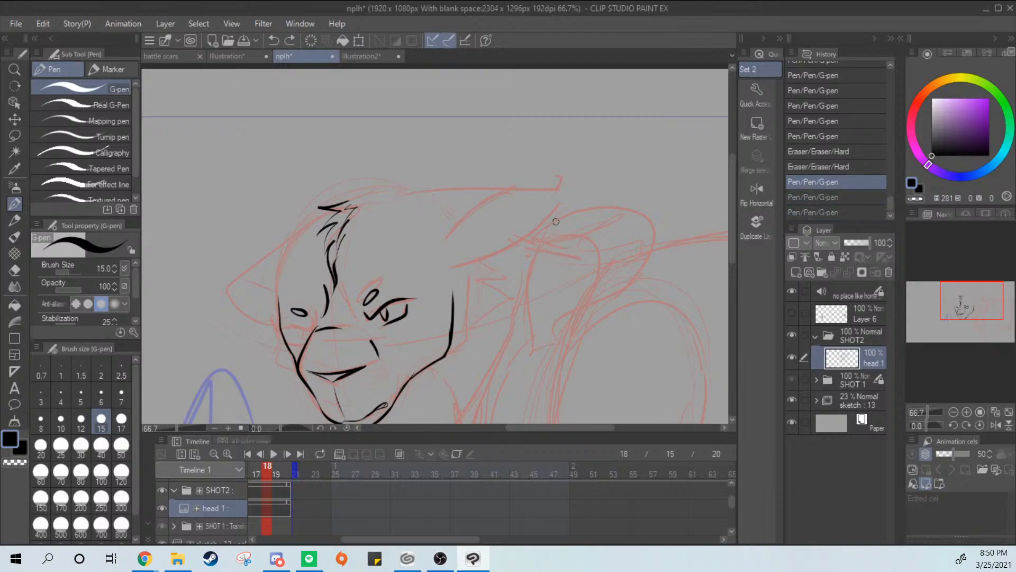
Extend the animation's end frame on the timeline to 54
left_click_drag(472, 243, 535, 159)
scroll(533, 179, "down", 2)
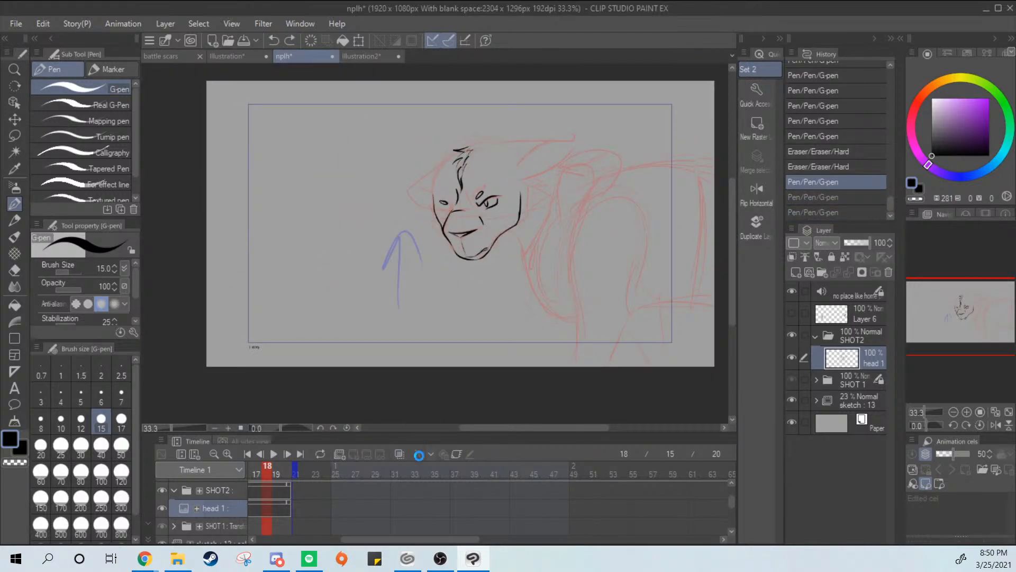
left_click_drag(298, 472, 630, 472)
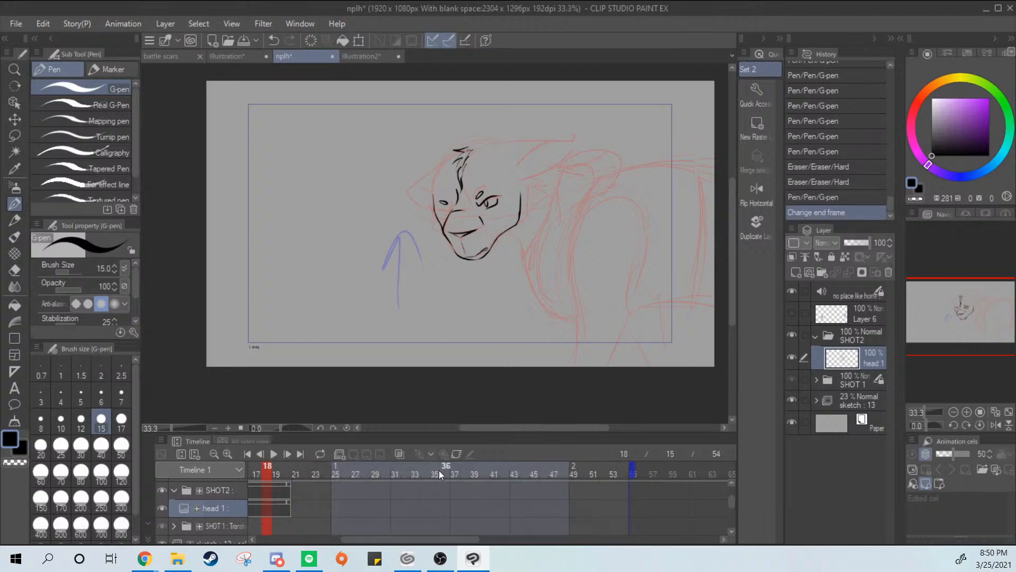
Extend the animation's end frame on the timeline to 126 to match the end of the audio clip
left_click_drag(439, 470, 379, 472)
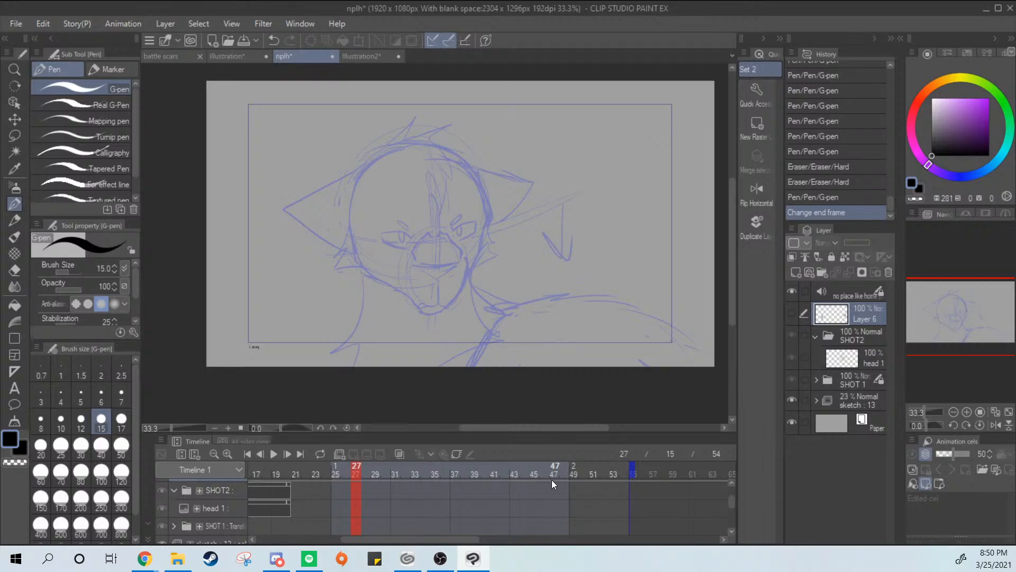
mouse_move(331, 473)
left_mouse_down()
mouse_move(292, 468)
mouse_move(336, 475)
left_mouse_up()
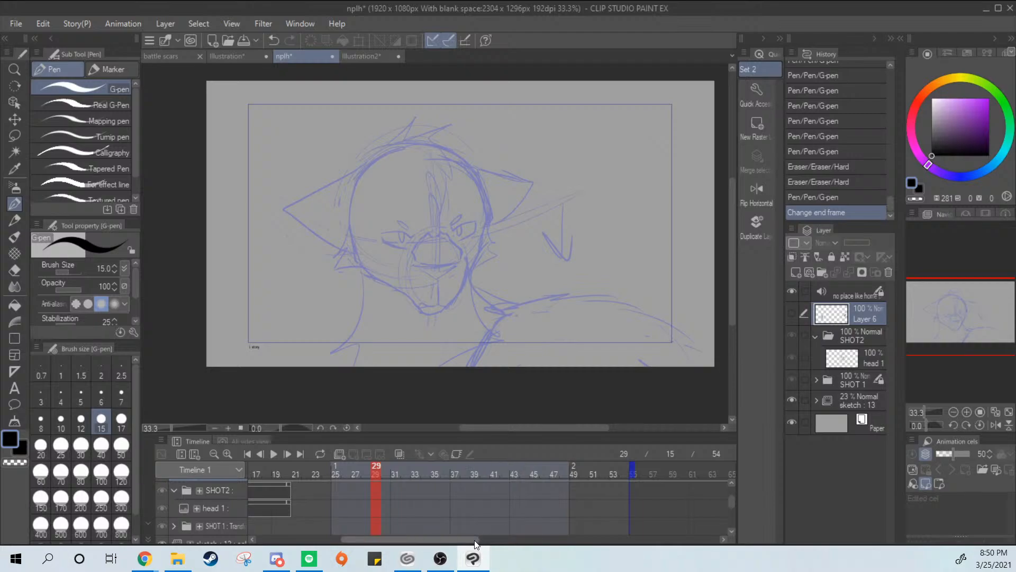
left_click_drag(476, 539, 731, 490)
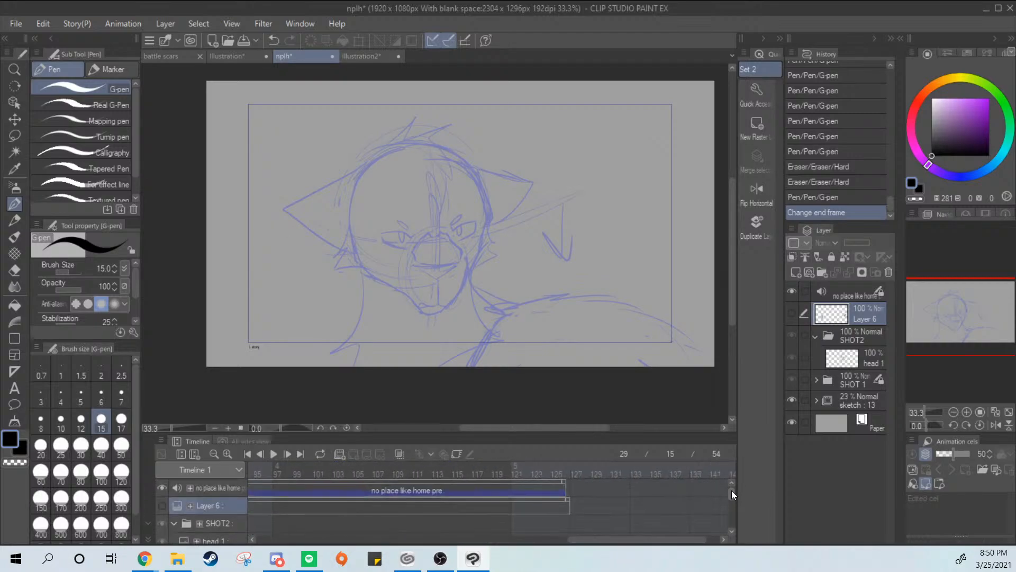
left_click(563, 472)
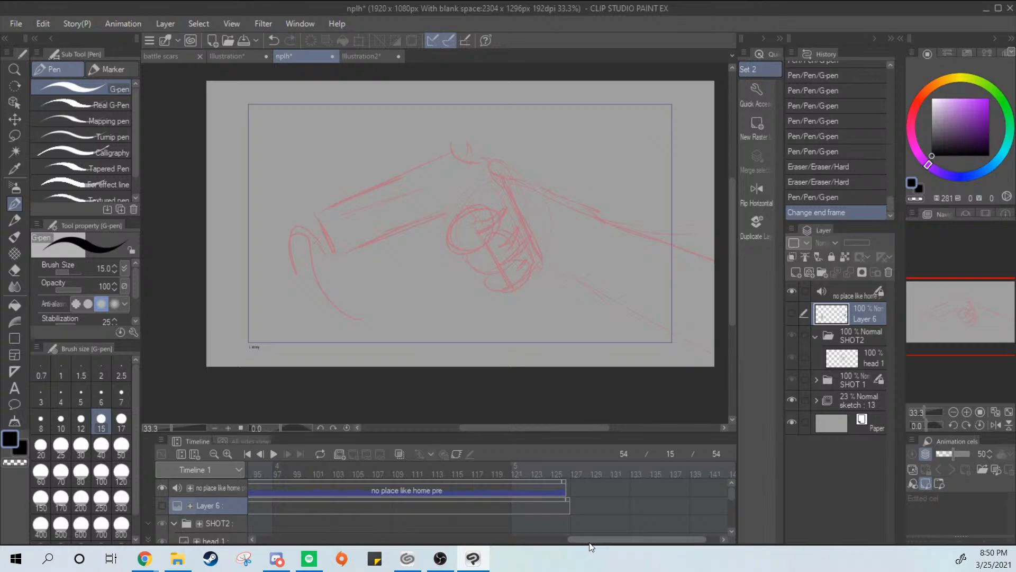
left_click_drag(589, 539, 417, 539)
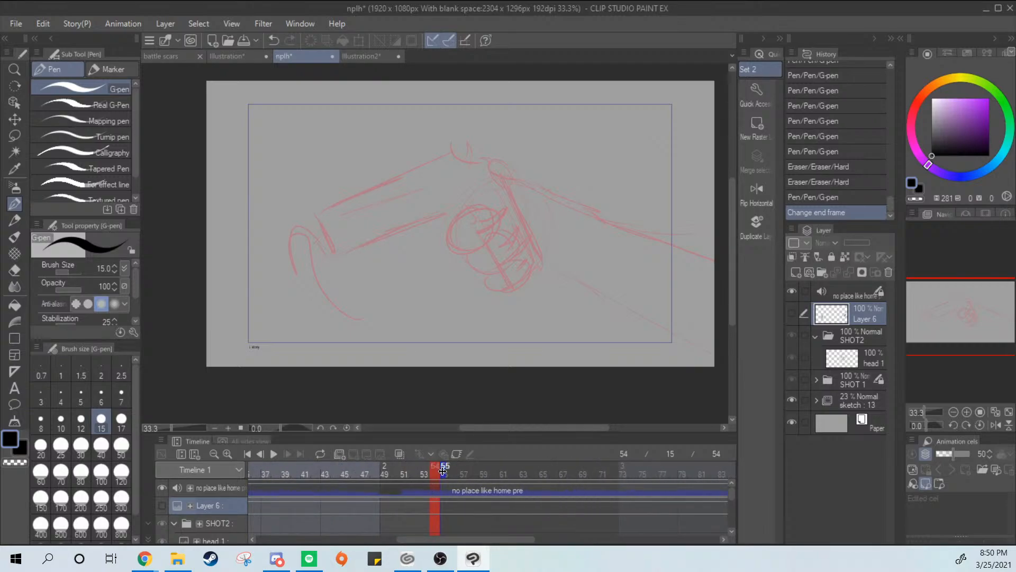
left_click_drag(442, 471, 644, 469)
Review the sketched frames along the timeline from frame 125 back to frame 17 to see where each shot falls
left_click(626, 488)
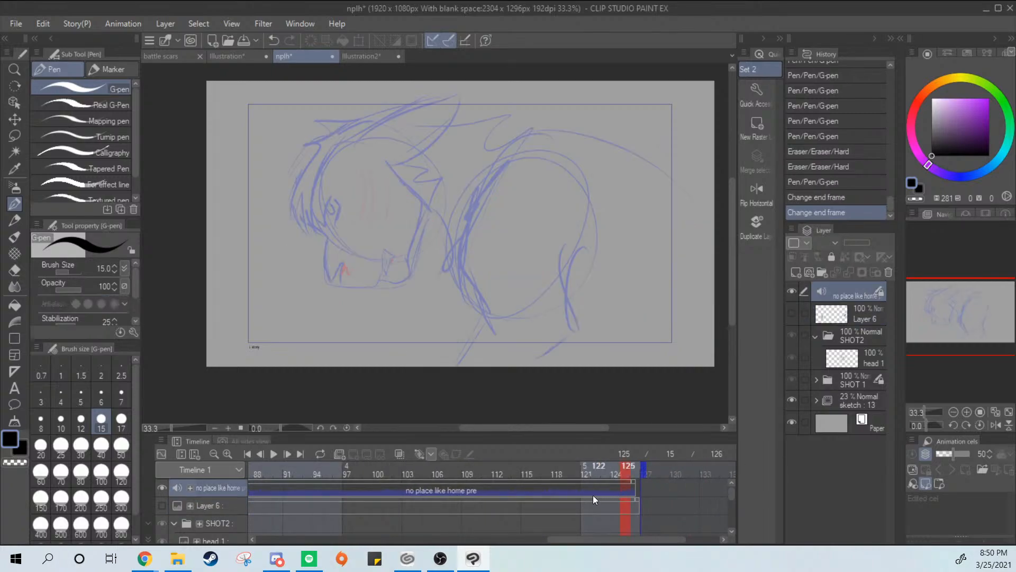
left_click(501, 494)
left_click(496, 502)
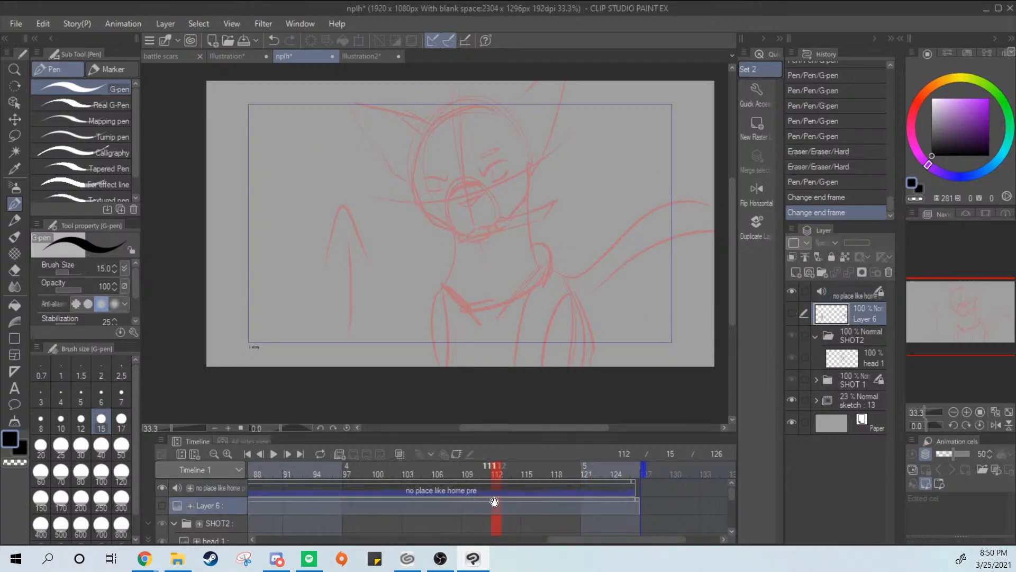
left_click(437, 488)
left_click(398, 489)
left_click(356, 488)
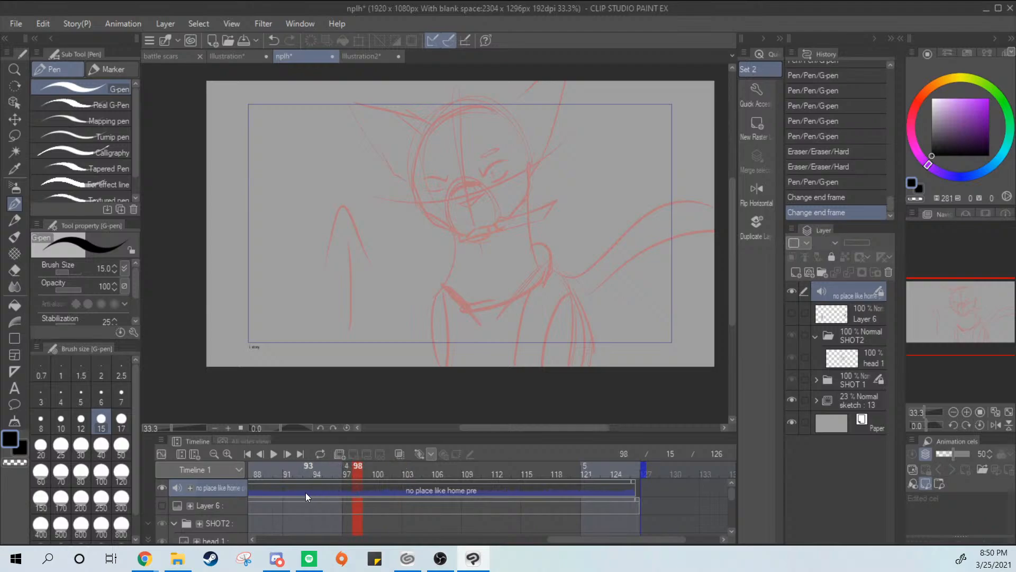
left_click(302, 489)
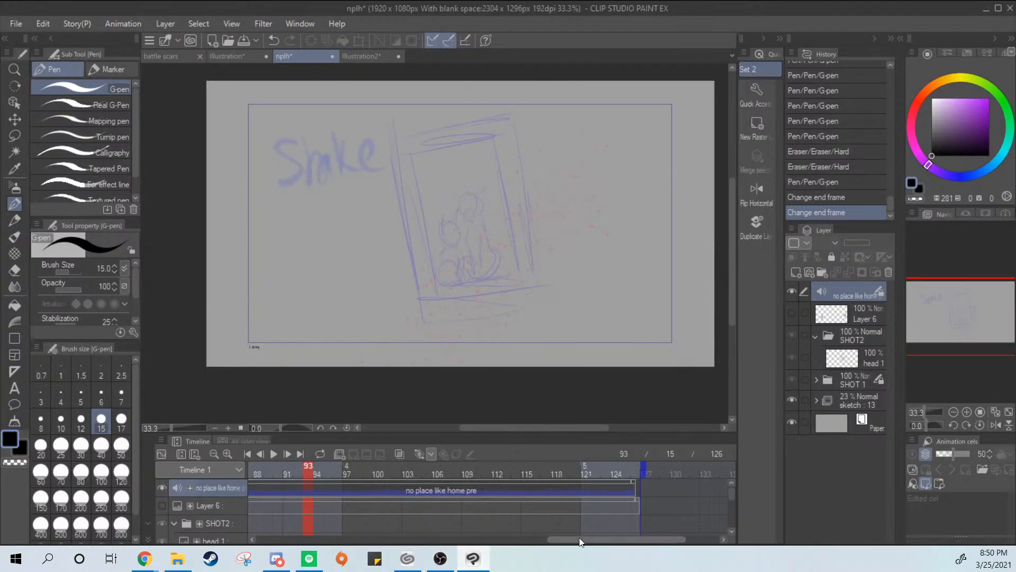
left_click_drag(579, 538, 337, 539)
left_click(384, 498)
left_click_drag(385, 498, 486, 494)
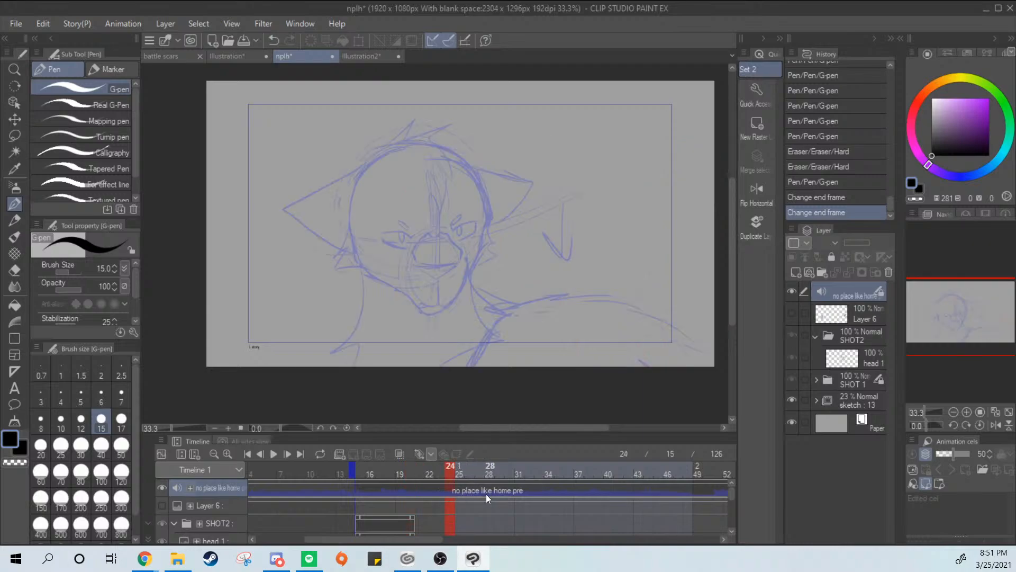
left_click_drag(411, 488, 364, 487)
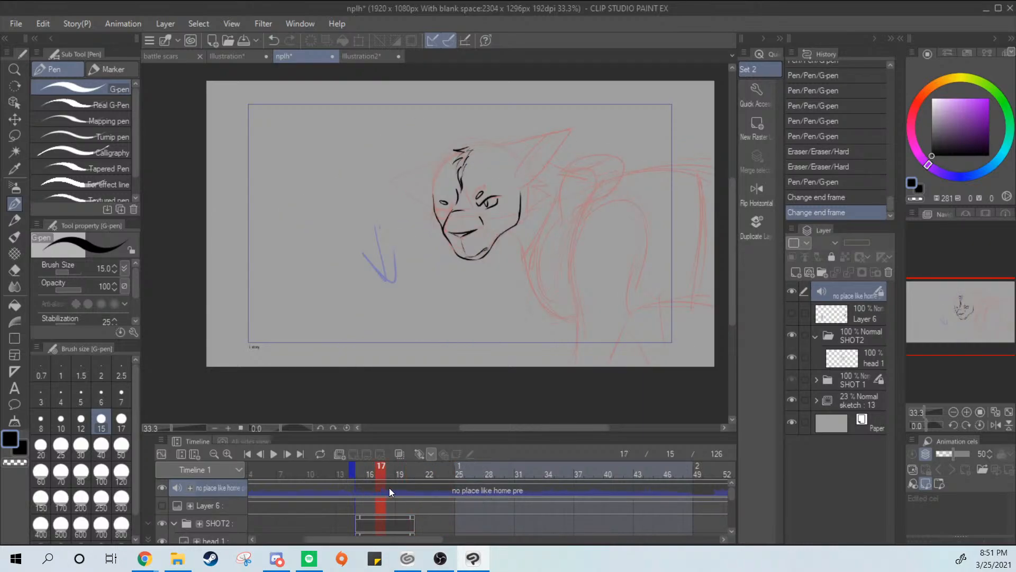
Shorten the head 1 clip in SHOT2 to end at frame 17, and compare frames 17 and 18
left_click_drag(731, 494, 731, 505)
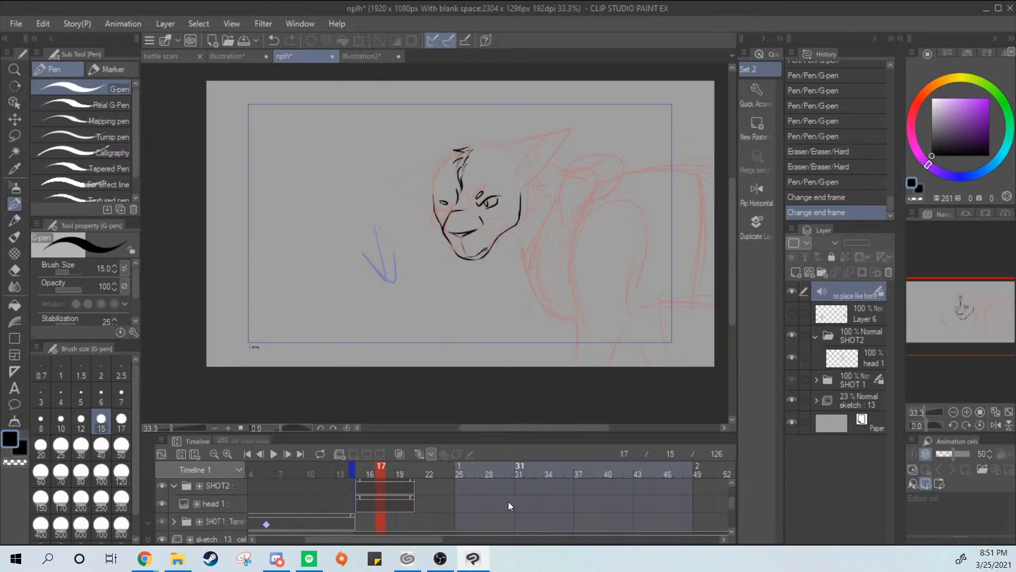
left_click_drag(414, 498, 392, 500)
left_click(392, 500)
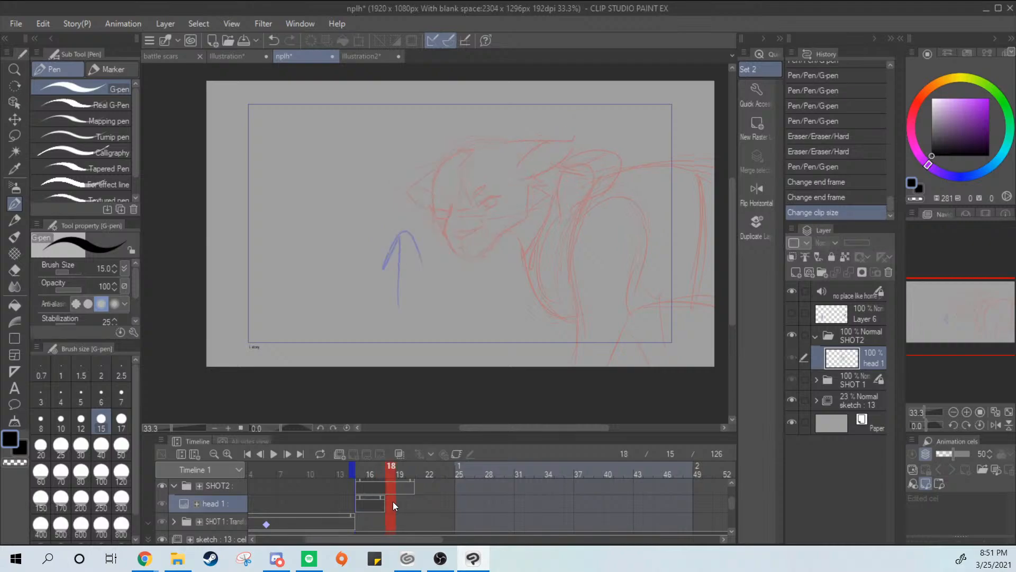
left_click(379, 503)
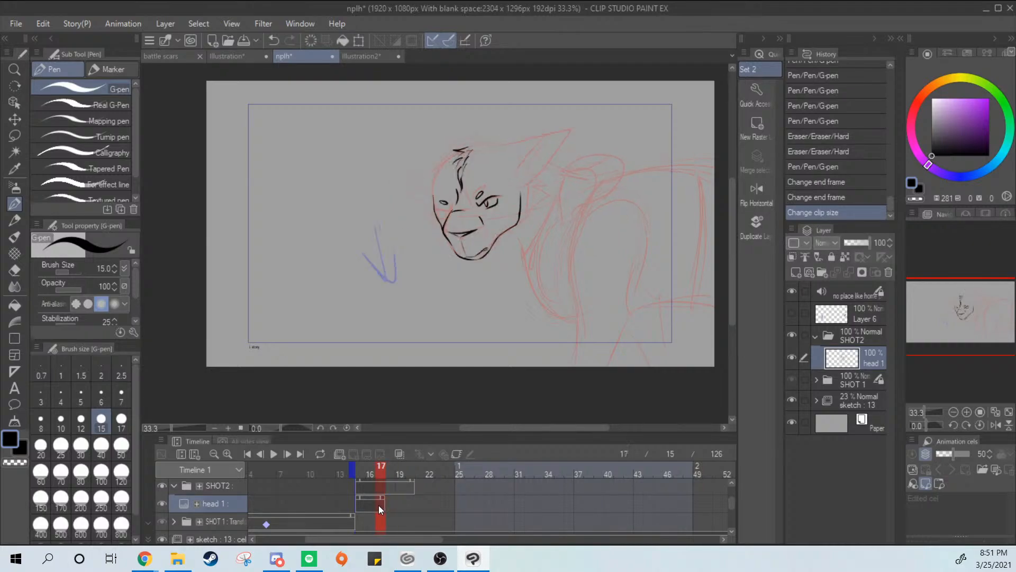
left_click(391, 509)
left_click(381, 506)
left_click(368, 504)
left_click(390, 507)
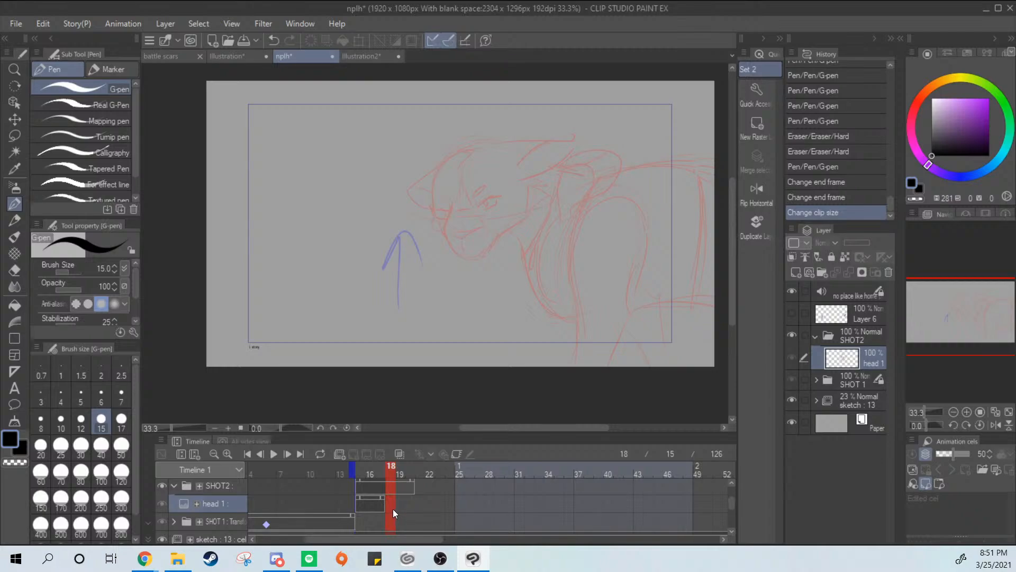
Create a layer folder named SHOT 3 above the collapsed SHOT2 folder and start its clip at frame 21
left_click(439, 485)
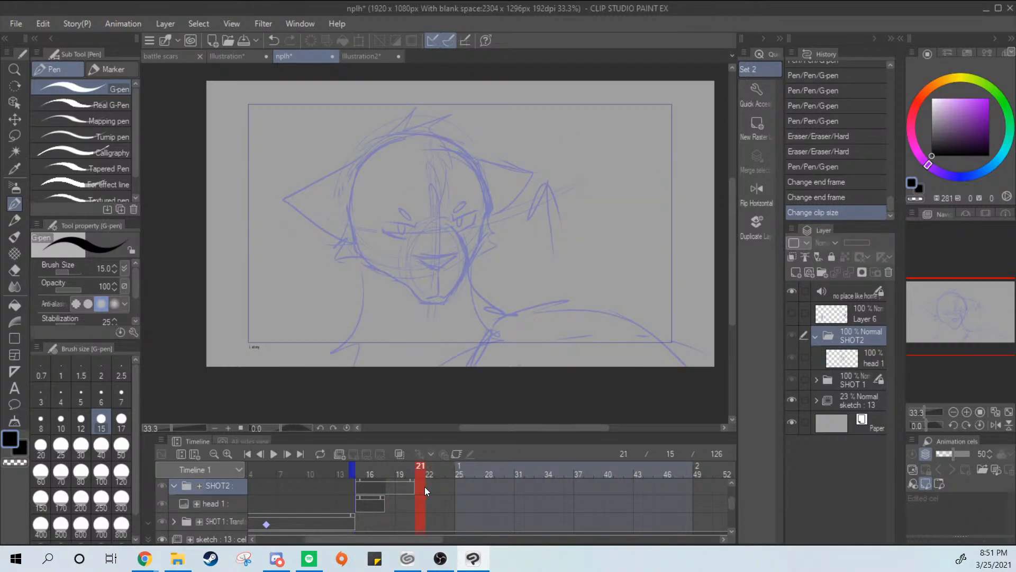
left_click(816, 337)
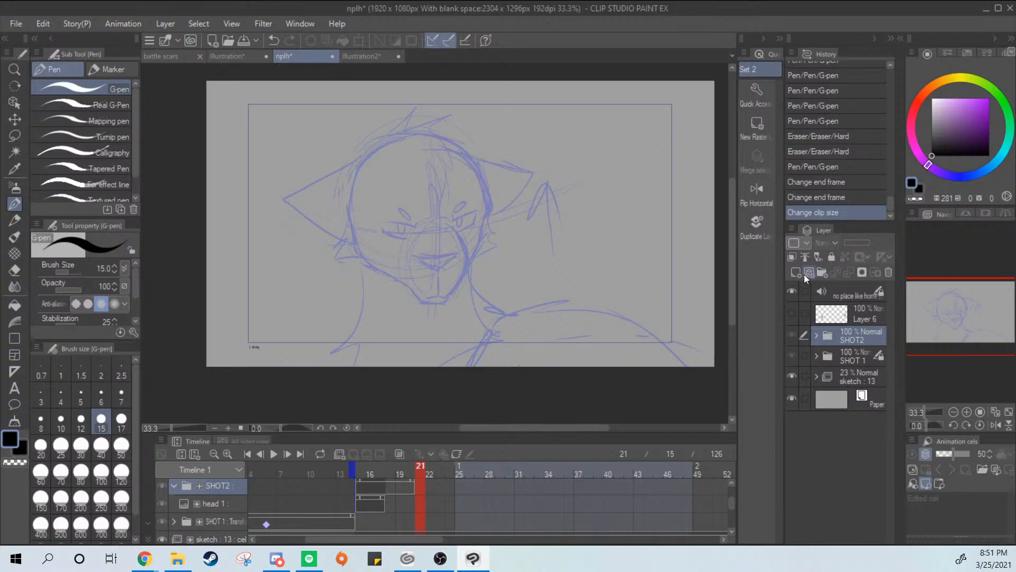
left_click(823, 273)
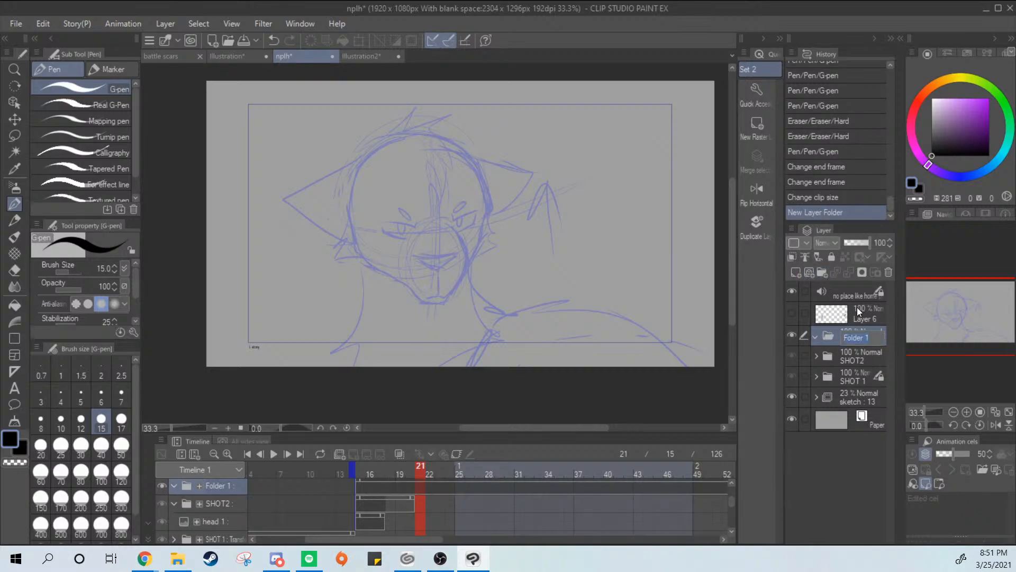
type("SHOT 3")
key("Return")
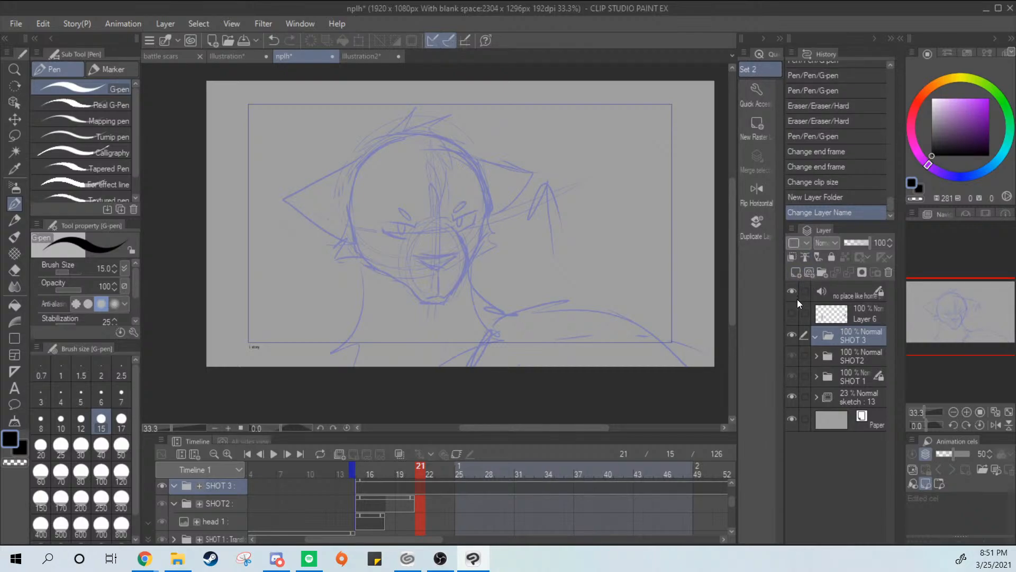
left_click_drag(359, 479, 421, 486)
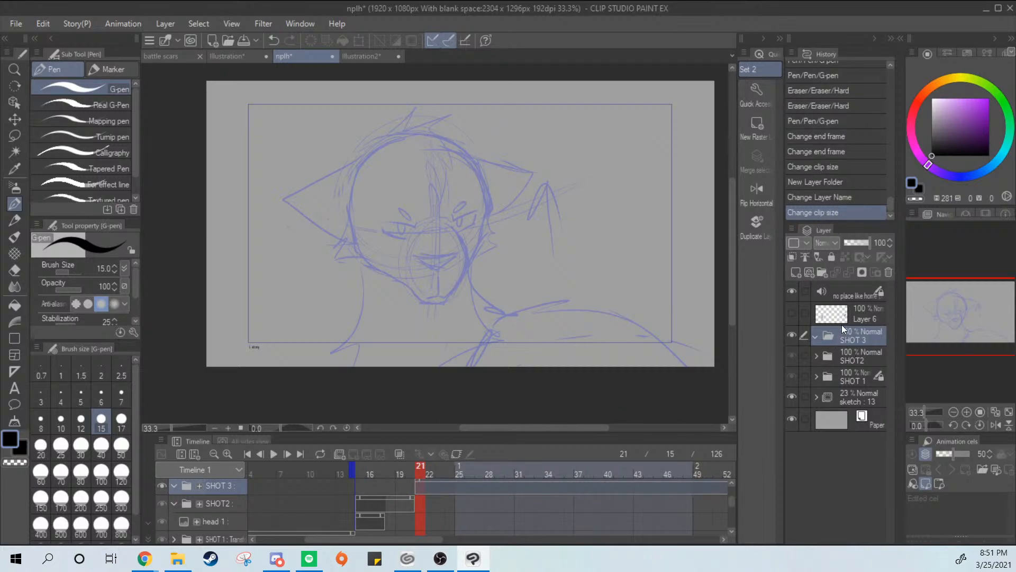
Add a new raster layer inside SHOT 3 and fit its clip to frames 21 through 29
left_click(795, 272)
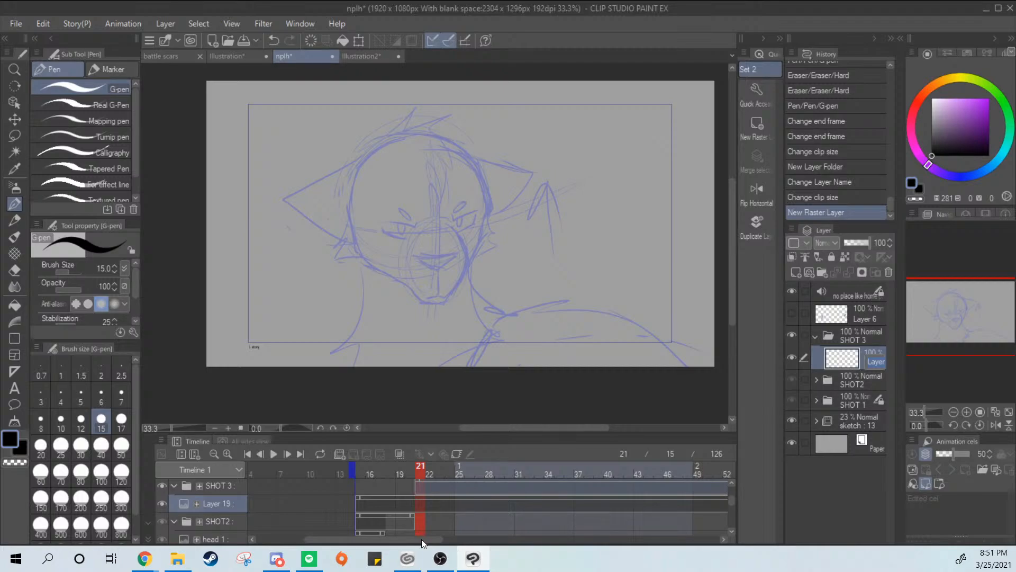
left_click_drag(429, 540, 680, 527)
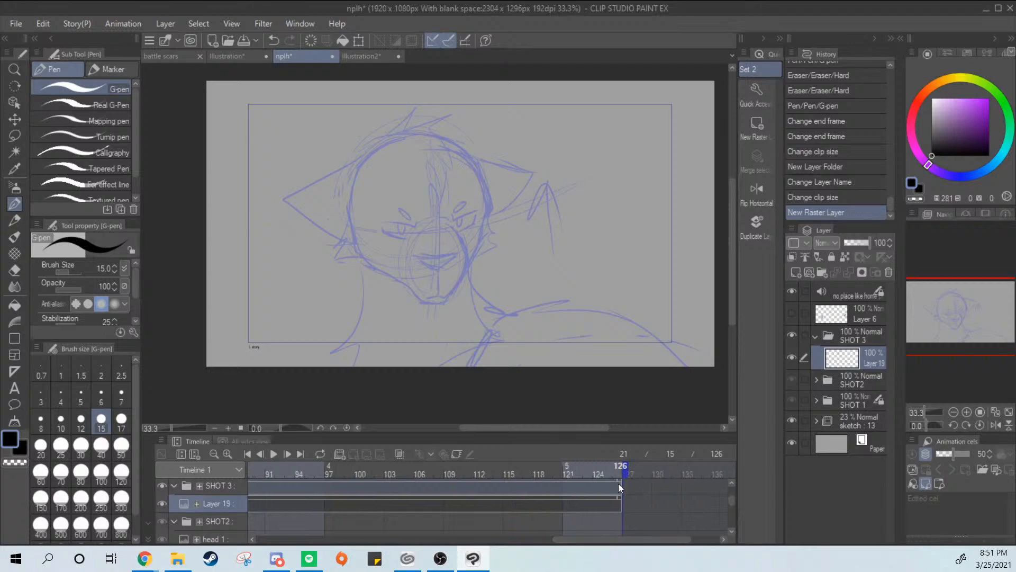
left_click_drag(621, 499, 573, 495)
left_click_drag(407, 499, 467, 501)
mouse_move(733, 502)
left_mouse_down()
mouse_move(732, 515)
mouse_move(725, 491)
left_mouse_up()
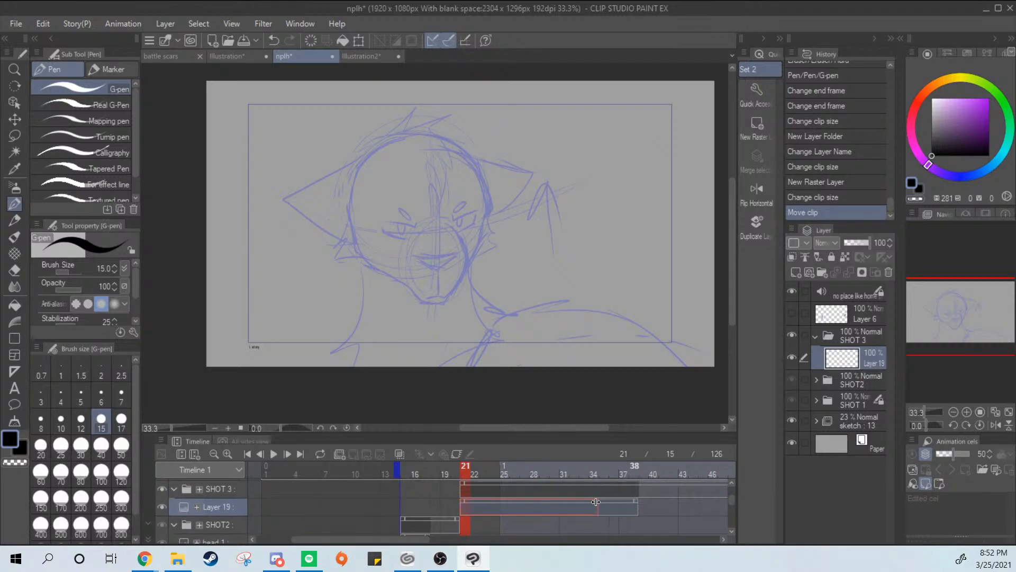
left_click_drag(562, 506, 560, 507)
left_click_drag(732, 506, 732, 498)
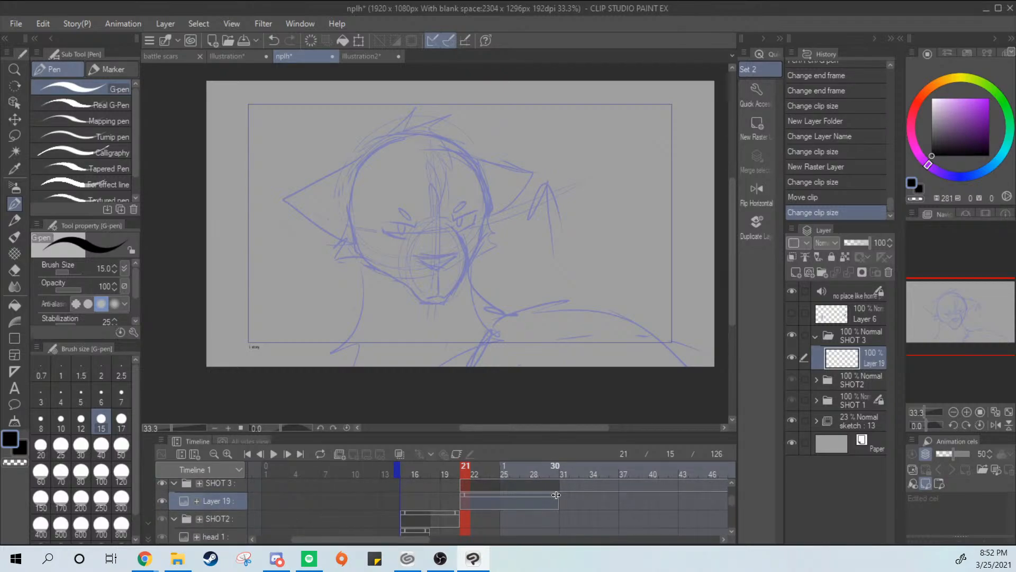
left_click_drag(549, 501, 566, 492)
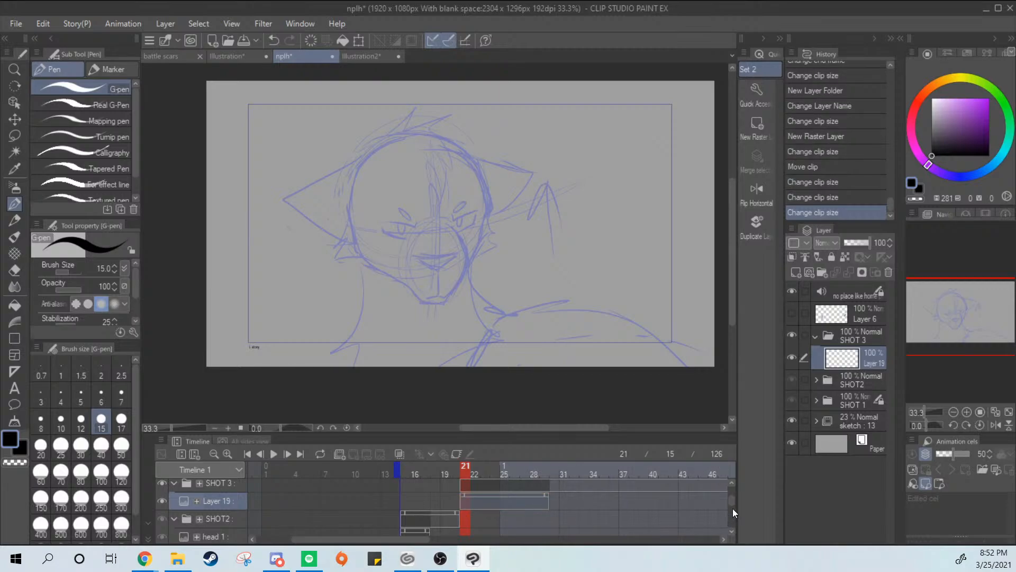
left_click_drag(733, 505, 733, 485)
left_click(272, 501)
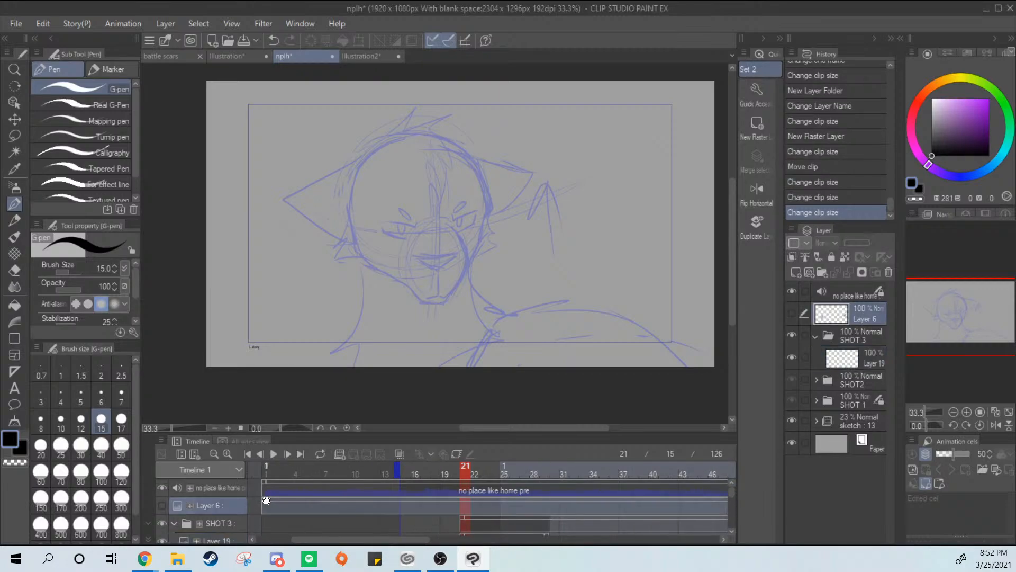
left_click_drag(264, 500, 398, 503)
Shorten the SHOT 3 folder's clip to end at frame 29, level with its layer's clip
left_click(509, 523)
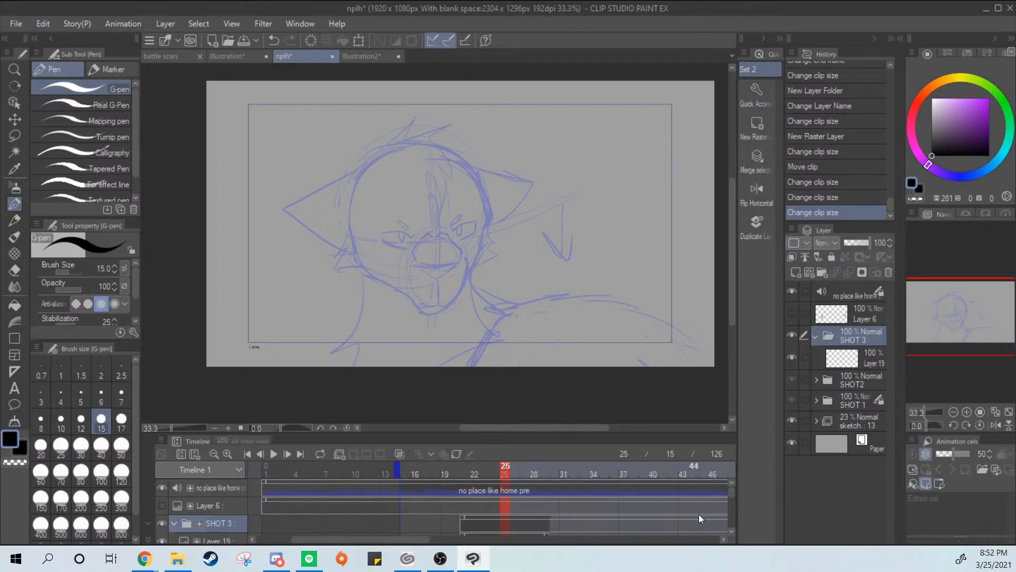
left_click_drag(732, 493, 731, 500)
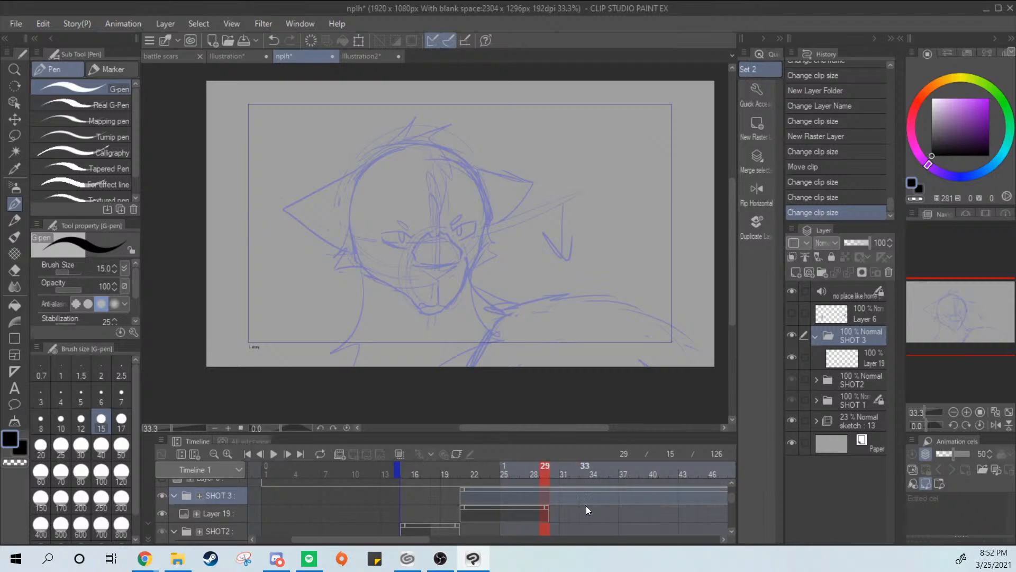
left_click_drag(423, 539, 683, 532)
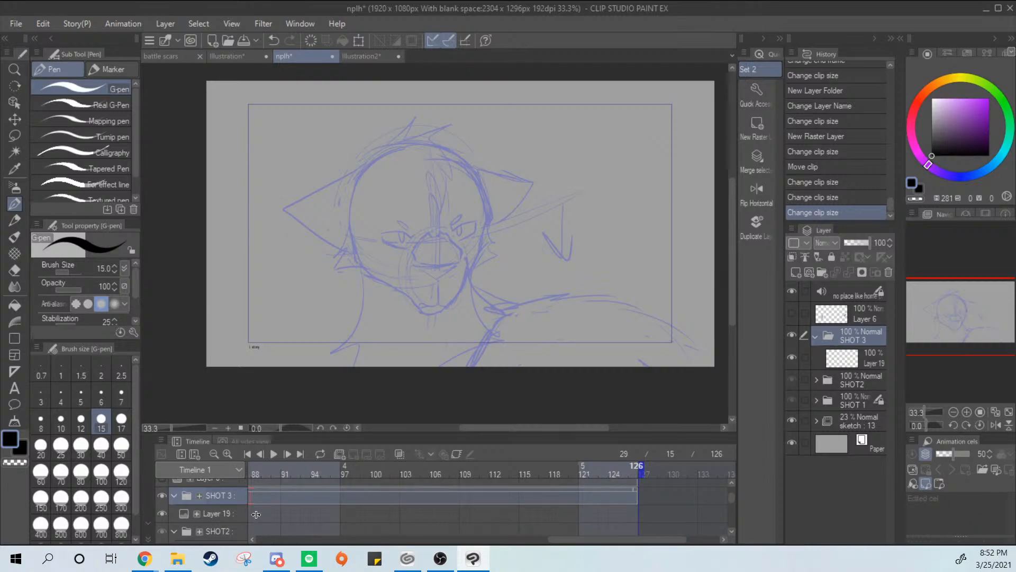
left_click_drag(256, 514, 329, 505)
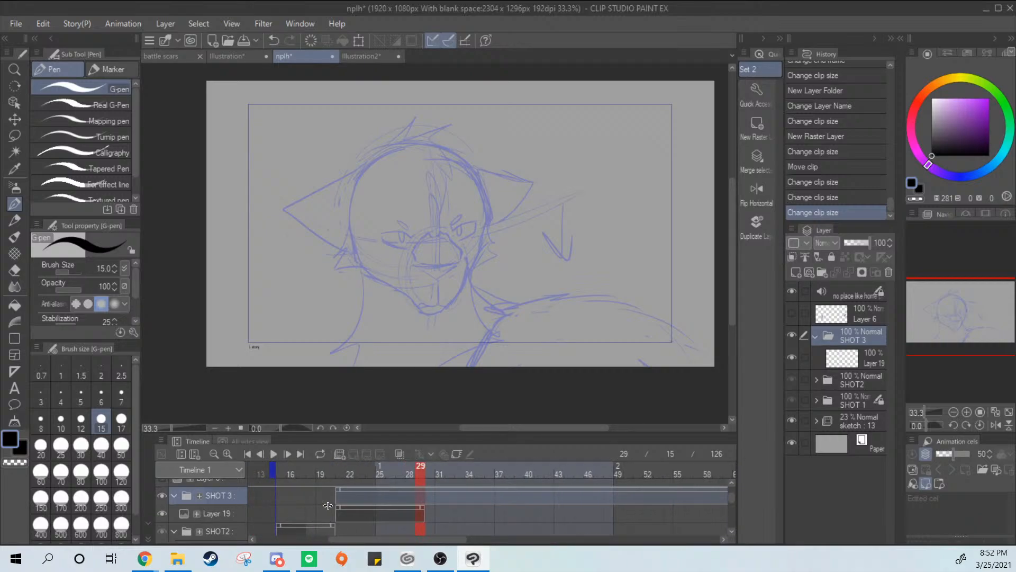
left_click_drag(435, 509, 427, 514)
Rename the raster layer inside SHOT 3 as head 1
left_click(407, 513)
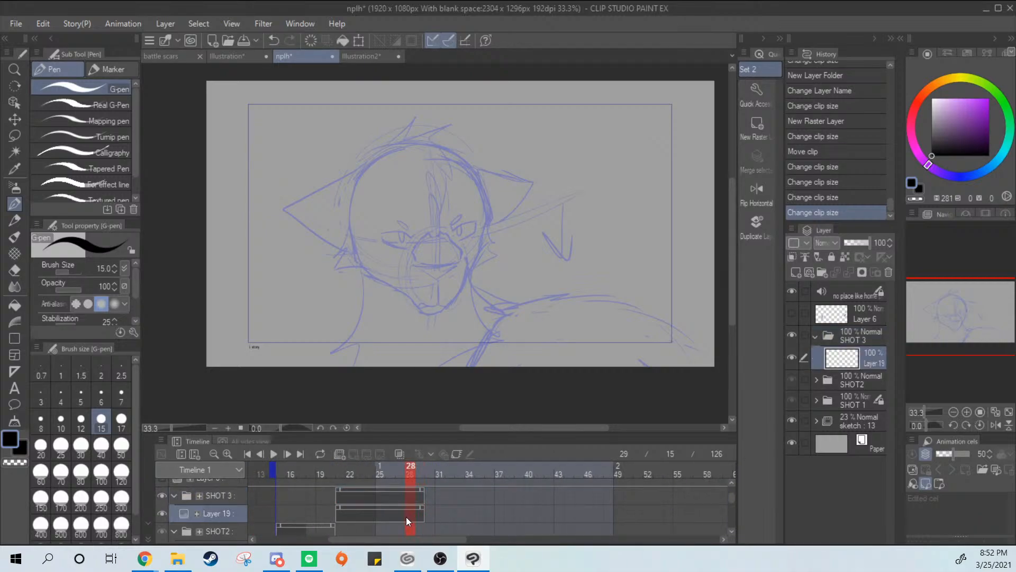
left_click(539, 214)
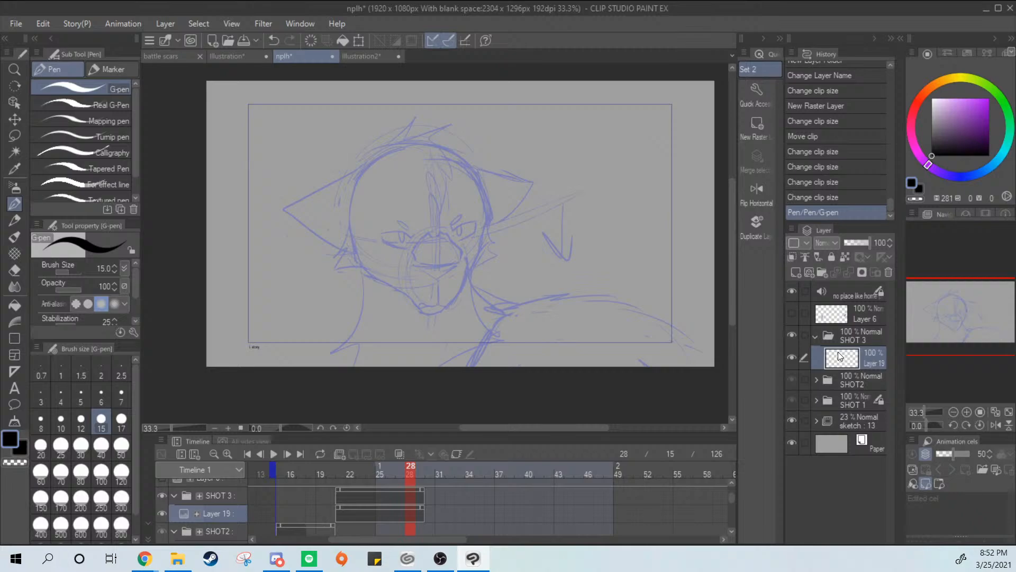
double_click(875, 361)
type("head 1")
key("Return")
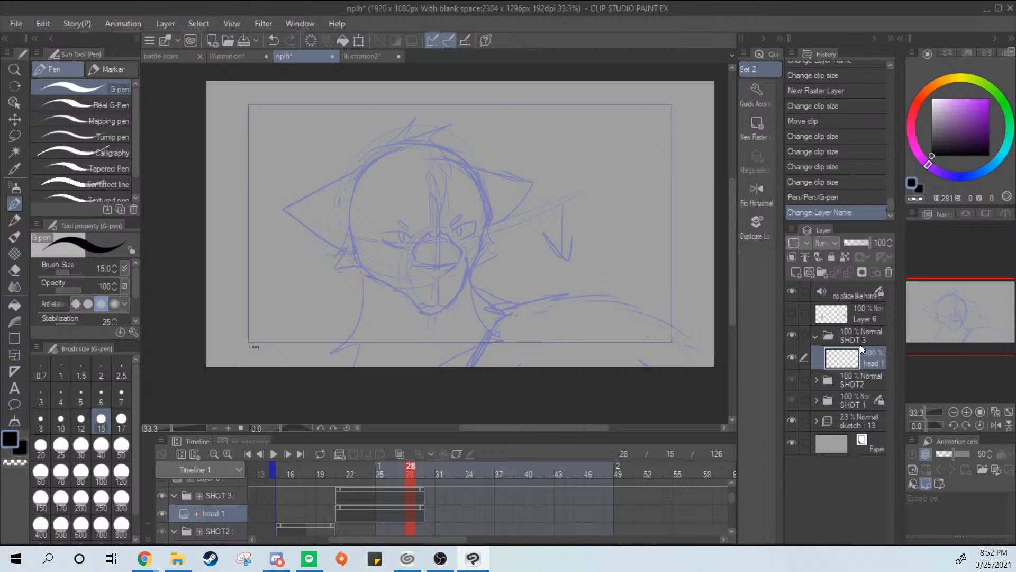
Collapse SHOT2's tracks on the timeline and shorten the head 1 clip in SHOT 3 to end at frame 23
mouse_move(732, 497)
left_mouse_down()
mouse_move(732, 518)
mouse_move(724, 500)
left_mouse_up()
left_click(175, 519)
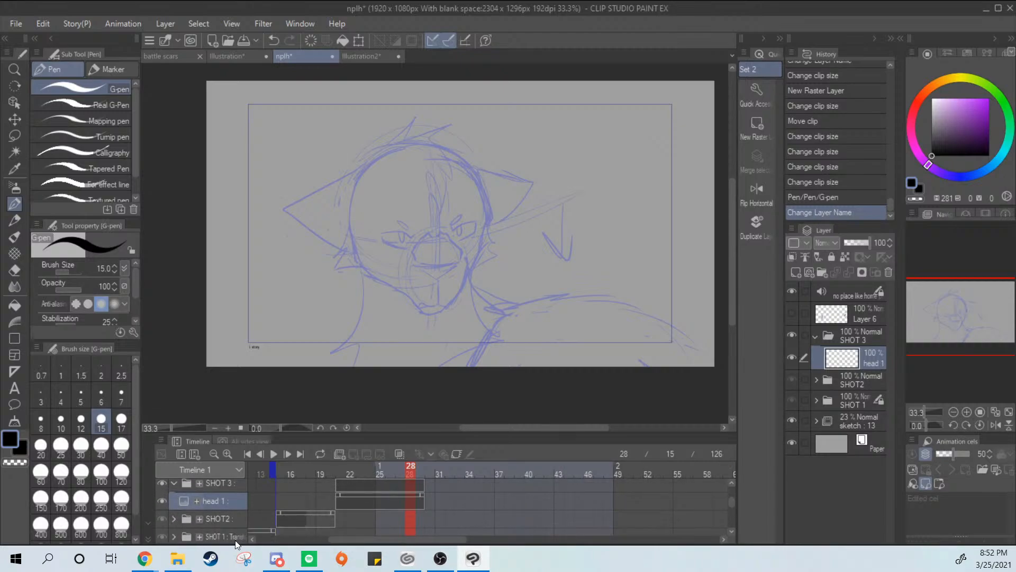
mouse_move(735, 498)
left_mouse_down()
mouse_move(732, 514)
mouse_move(733, 501)
left_mouse_up()
left_click_drag(421, 492, 365, 491)
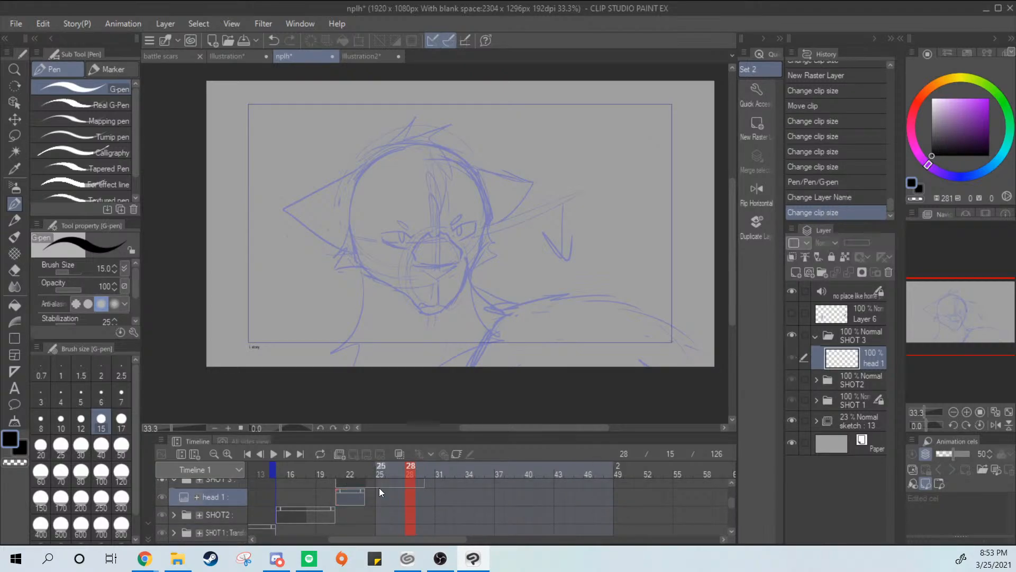
Go to frame 23 on the timeline so the head 1 layer's clip in SHOT 3 can be drawn on
left_click_drag(731, 505, 732, 504)
left_click(361, 496)
left_click(370, 499)
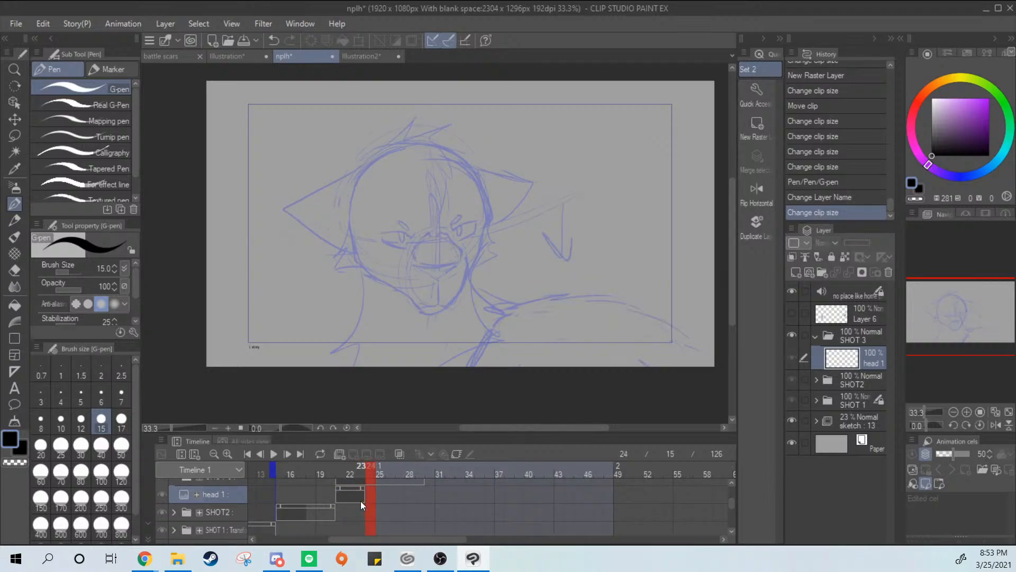
left_click(360, 501)
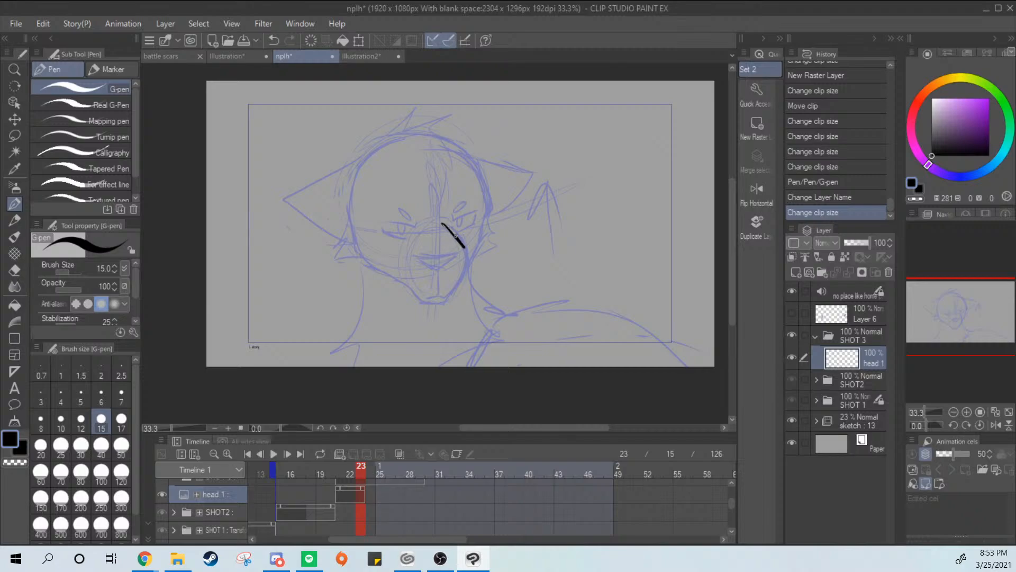
Try to ink the muzzle's upper right edge, testing G-pen brush sizes 12 and 15
left_click_drag(456, 235, 464, 247)
key("bracketleft")
key("ctrl+z")
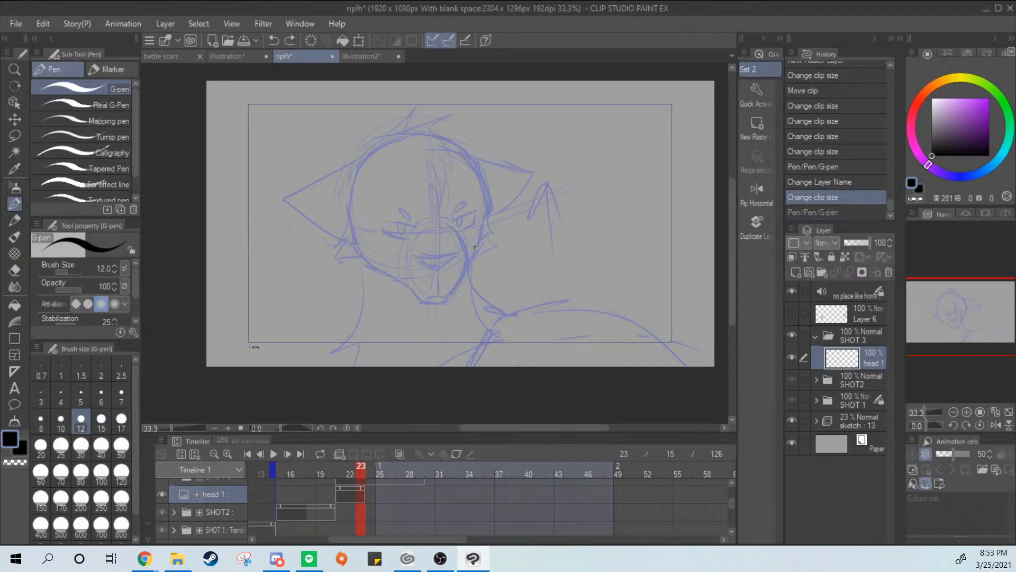
left_click_drag(456, 227, 470, 255)
key("ctrl+z")
left_click(101, 422)
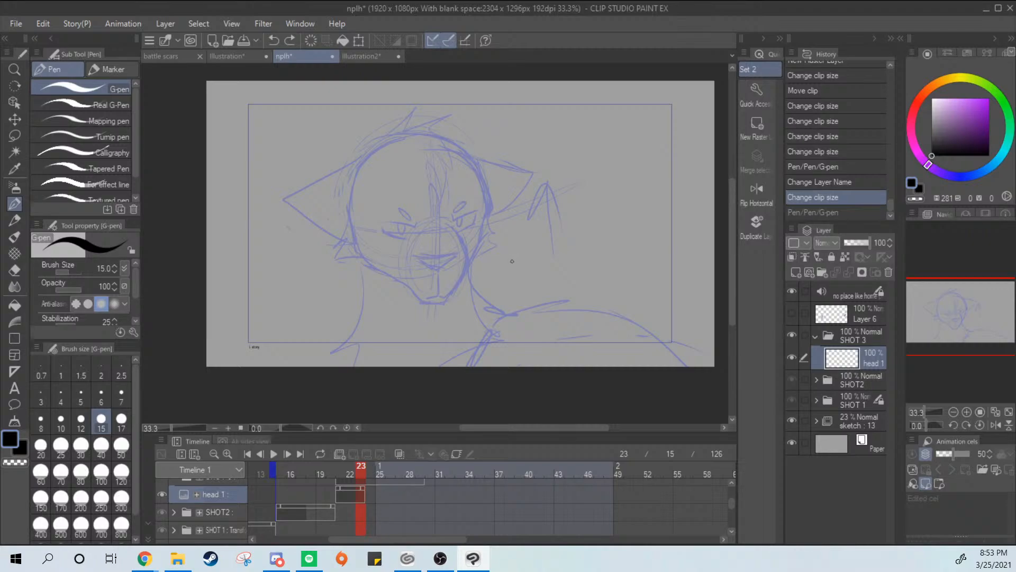
Try to ink the right side of the face with its pointed cheek fur over the sketch
scroll(512, 261, "up", 2)
mouse_move(464, 181)
left_mouse_down()
mouse_move(485, 241)
mouse_move(443, 298)
left_mouse_up()
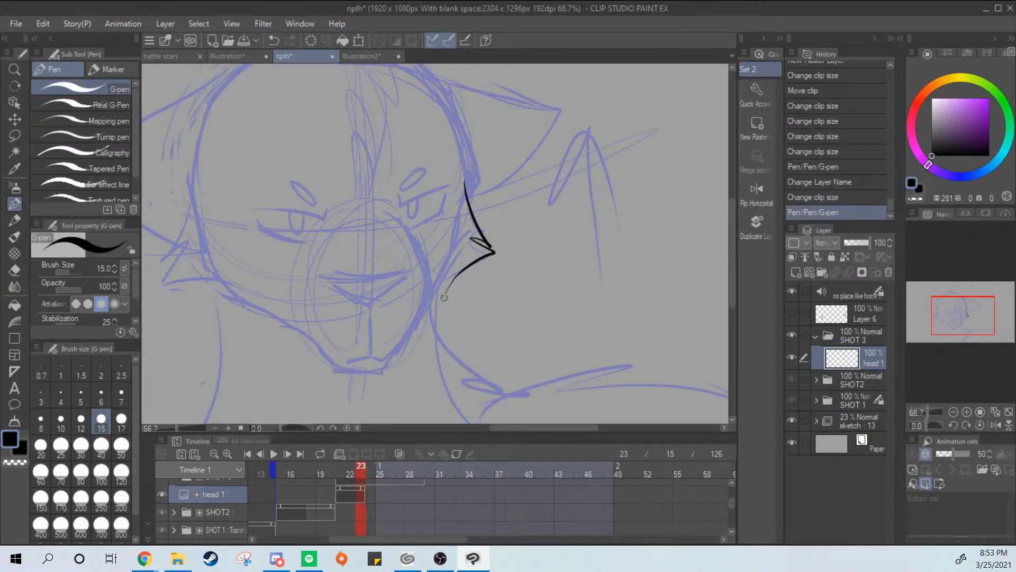
key("ctrl+z")
mouse_move(466, 183)
left_mouse_down()
mouse_move(492, 241)
mouse_move(454, 263)
left_mouse_up()
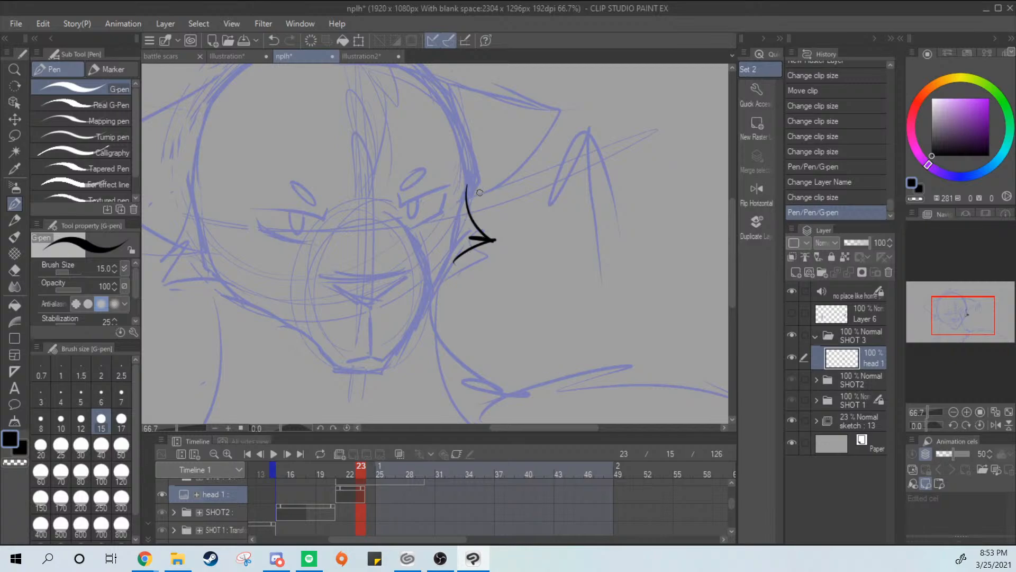
key("ctrl+z")
mouse_move(463, 187)
left_mouse_down()
mouse_move(486, 228)
mouse_move(469, 262)
mouse_move(434, 286)
left_mouse_up()
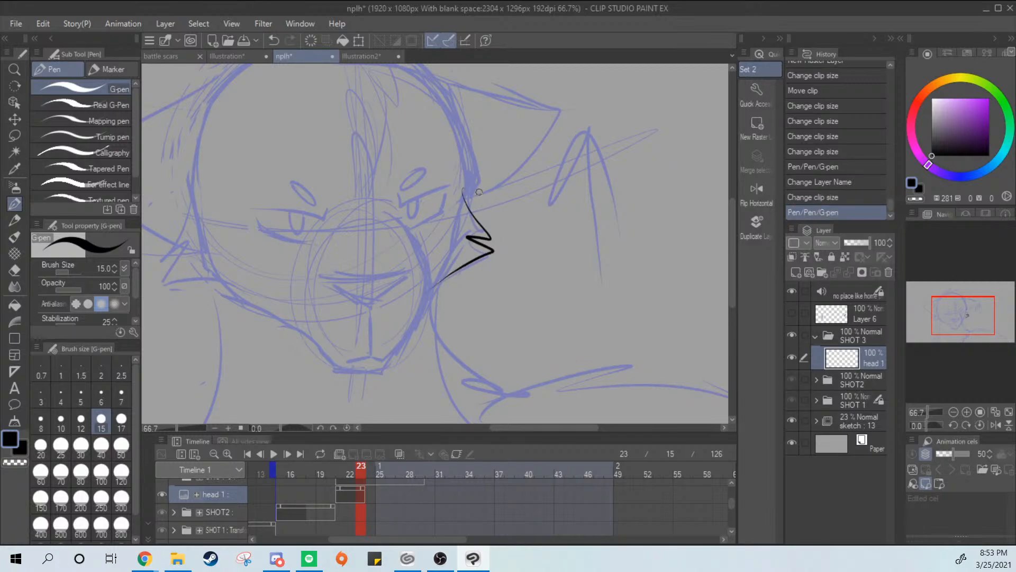
key("ctrl+z")
mouse_move(466, 185)
left_mouse_down()
mouse_move(472, 248)
mouse_move(433, 299)
mouse_move(471, 236)
mouse_move(433, 283)
left_mouse_up()
key("ctrl+z")
key("ctrl+z")
left_click_drag(450, 130, 433, 281)
Try to ink the muzzle's right side from beneath the eye down toward the chin
key("ctrl+z")
mouse_move(391, 212)
left_mouse_down()
mouse_move(430, 278)
mouse_move(422, 250)
mouse_move(422, 271)
left_mouse_up()
key("ctrl+z")
key("ctrl+z")
key("ctrl+z")
key("ctrl+z")
key("ctrl+z")
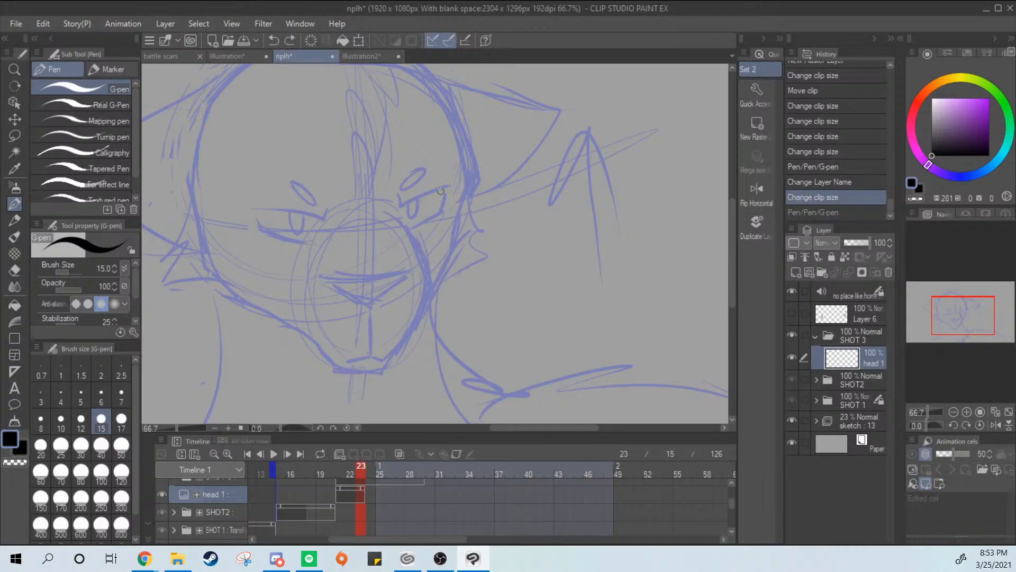
left_click_drag(394, 213, 427, 275)
key("ctrl+z")
mouse_move(389, 210)
left_mouse_down()
mouse_move(427, 273)
mouse_move(424, 310)
mouse_move(399, 359)
left_mouse_up()
key("ctrl+z")
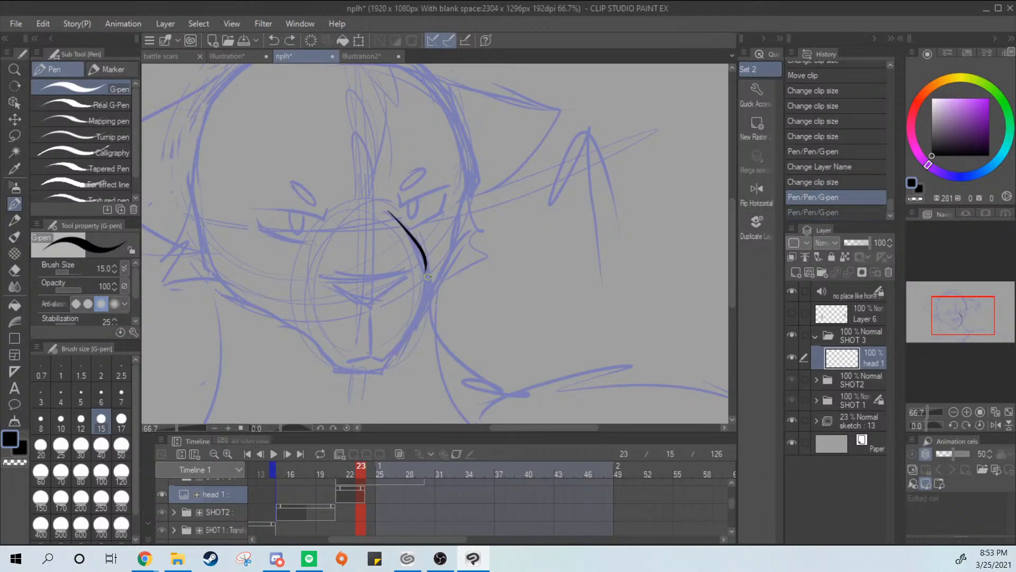
left_click_drag(426, 260, 393, 364)
key("ctrl+z")
mouse_move(443, 274)
left_mouse_down()
mouse_move(462, 261)
mouse_move(474, 318)
left_mouse_up()
Ink the pointed hair tuft on top of the head and the outer curve of the forelock
key("ctrl+z")
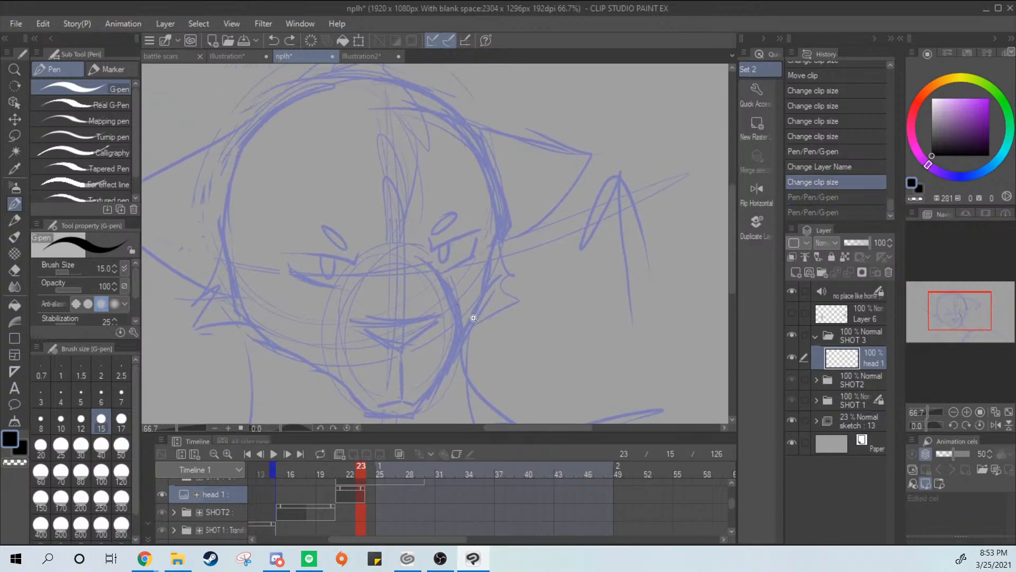
left_click_drag(441, 194, 479, 280)
mouse_move(358, 157)
left_mouse_down()
mouse_move(425, 125)
mouse_move(389, 158)
mouse_move(394, 173)
mouse_move(390, 166)
mouse_move(478, 190)
left_mouse_up()
key("ctrl+z")
key("ctrl+z")
key("ctrl+z")
mouse_move(410, 154)
left_mouse_down()
mouse_move(446, 171)
mouse_move(472, 225)
mouse_move(416, 205)
left_mouse_up()
key("ctrl+z")
left_click_drag(478, 233, 433, 183)
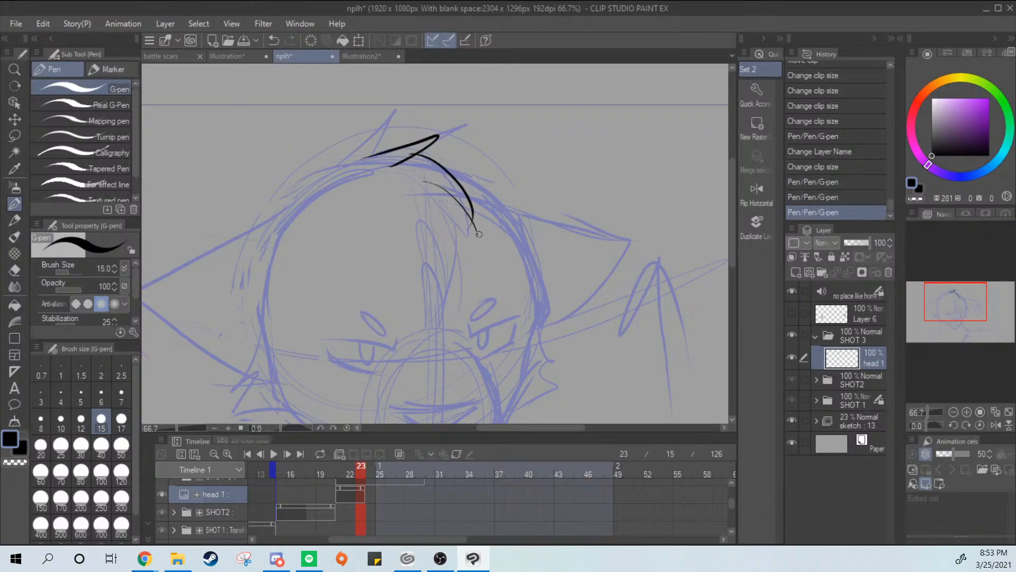
Ink the inner strands of the forelock and curl its tip back over the forehead
key("ctrl+z")
mouse_move(471, 224)
left_mouse_down()
mouse_move(426, 192)
mouse_move(456, 270)
left_mouse_up()
key("ctrl+z")
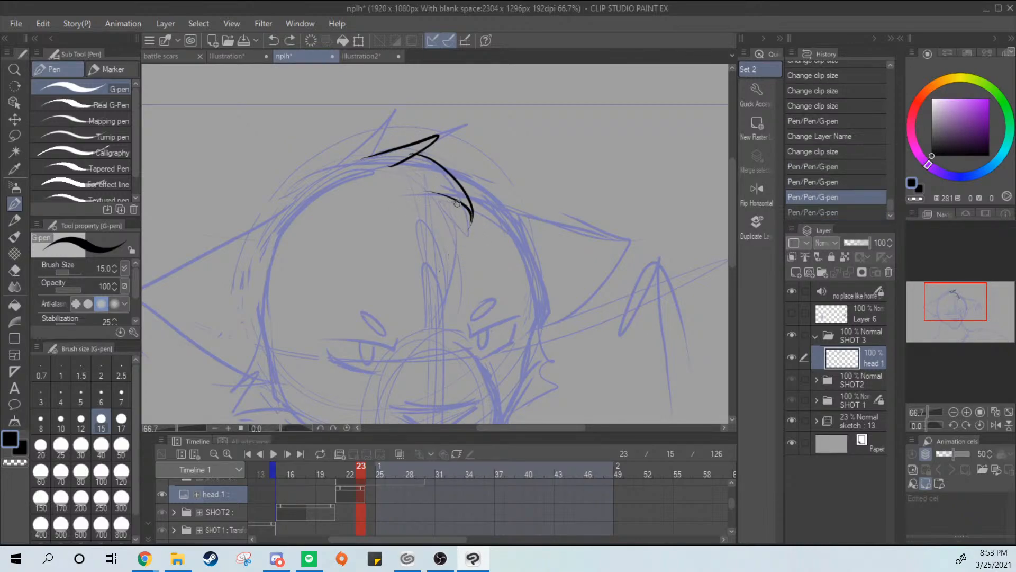
left_click_drag(469, 202, 454, 284)
key("ctrl+z")
mouse_move(469, 226)
left_mouse_down()
mouse_move(433, 265)
mouse_move(434, 217)
left_mouse_up()
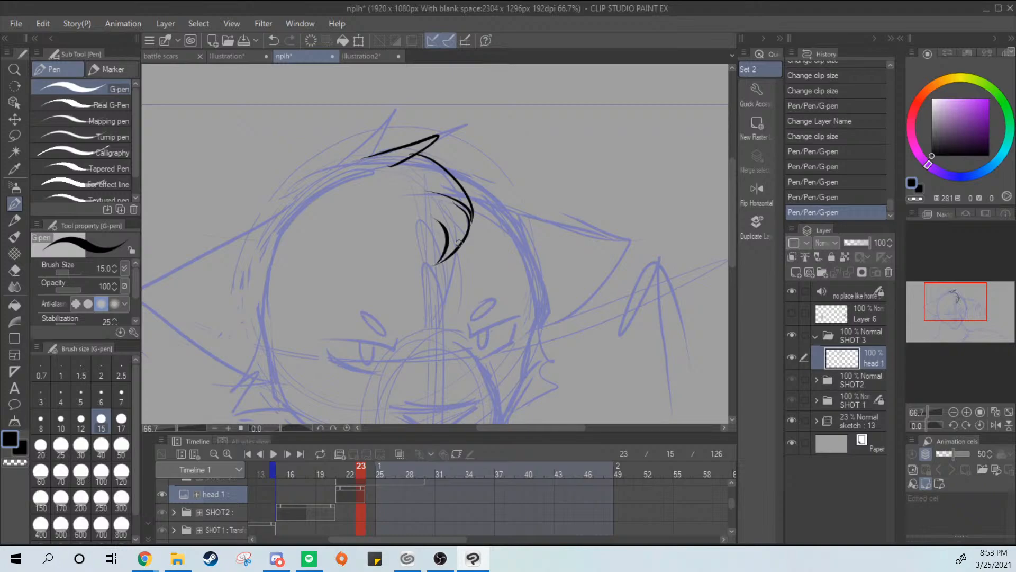
key("ctrl+z")
left_click_drag(434, 265, 428, 212)
Ink the forelock's lower strands tapering to a point above the muzzle between the eyes
left_click_drag(456, 253, 438, 317)
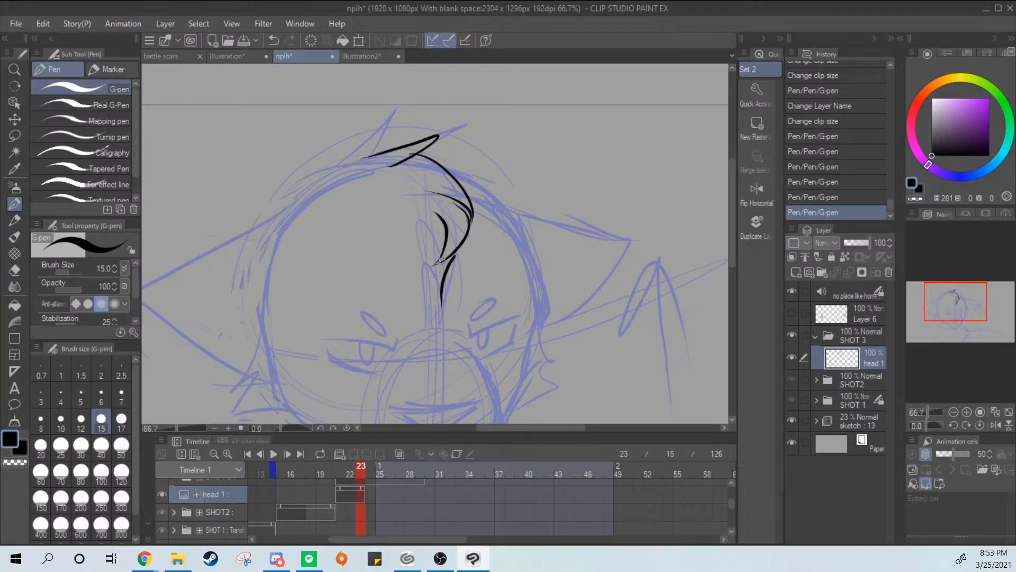
key("ctrl+z")
left_click_drag(419, 222, 423, 304)
left_click_drag(452, 253, 407, 314)
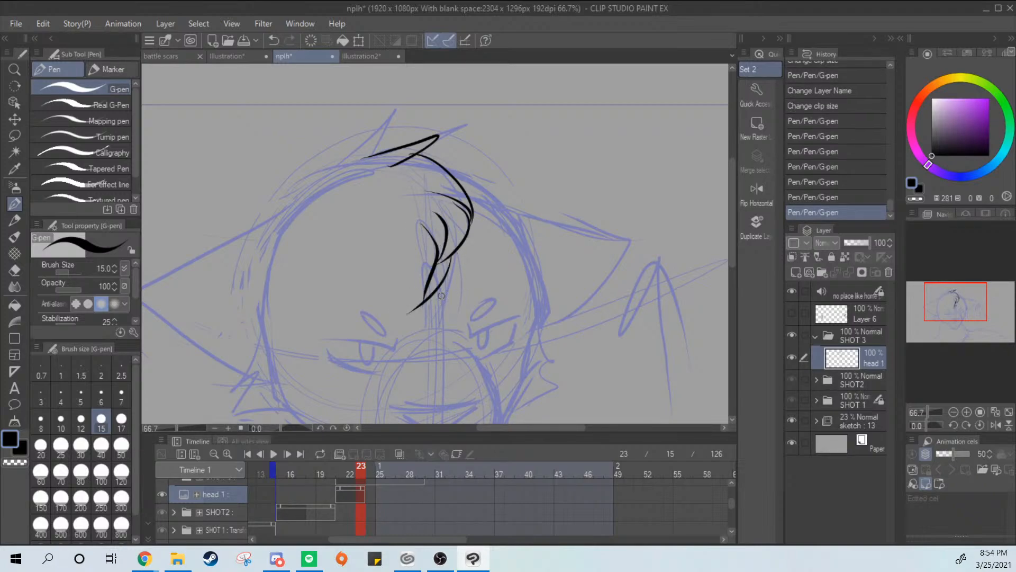
key("ctrl+z")
key("ctrl+z")
mouse_move(454, 253)
left_mouse_down()
mouse_move(439, 320)
mouse_move(423, 312)
mouse_move(434, 233)
mouse_move(440, 327)
mouse_move(433, 265)
left_mouse_up()
key("ctrl+z")
key("ctrl+z")
key("ctrl+z")
mouse_move(396, 179)
left_mouse_down()
mouse_move(441, 182)
mouse_move(452, 226)
mouse_move(435, 263)
mouse_move(437, 298)
left_mouse_up()
Ink the bridge line curving from the lower forelock down to the inner corner of the right eye
left_click_drag(564, 280, 617, 235)
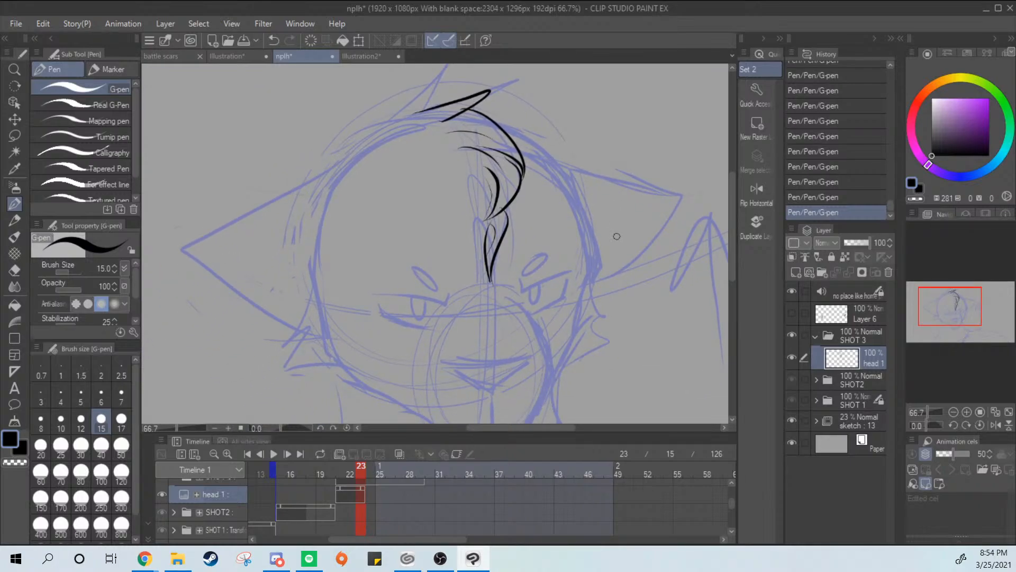
left_click_drag(506, 288, 548, 326)
key("ctrl+z")
left_click_drag(500, 291, 540, 318)
key("ctrl+z")
mouse_move(498, 252)
left_mouse_down()
mouse_move(513, 314)
mouse_move(525, 308)
mouse_move(449, 316)
left_mouse_up()
key("ctrl+z")
key("ctrl+z")
left_click_drag(511, 308, 443, 317)
key("ctrl+z")
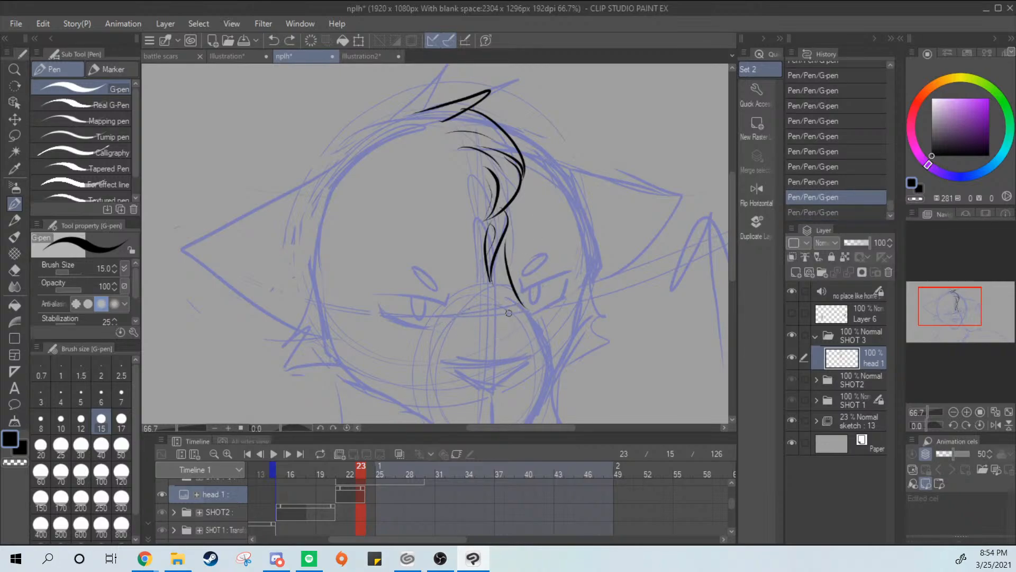
mouse_move(521, 315)
left_mouse_down()
mouse_move(456, 306)
mouse_move(532, 313)
left_mouse_up()
key("ctrl+z")
Try to ink the muzzle's right curve as a continuation of the bridge line
key("ctrl+z")
left_click_drag(463, 312, 535, 314)
key("ctrl+z")
mouse_move(552, 354)
left_mouse_down()
mouse_move(608, 231)
mouse_move(587, 281)
left_mouse_up()
key("ctrl+z")
left_click_drag(556, 219, 587, 305)
key("ctrl+z")
left_click_drag(560, 222, 591, 297)
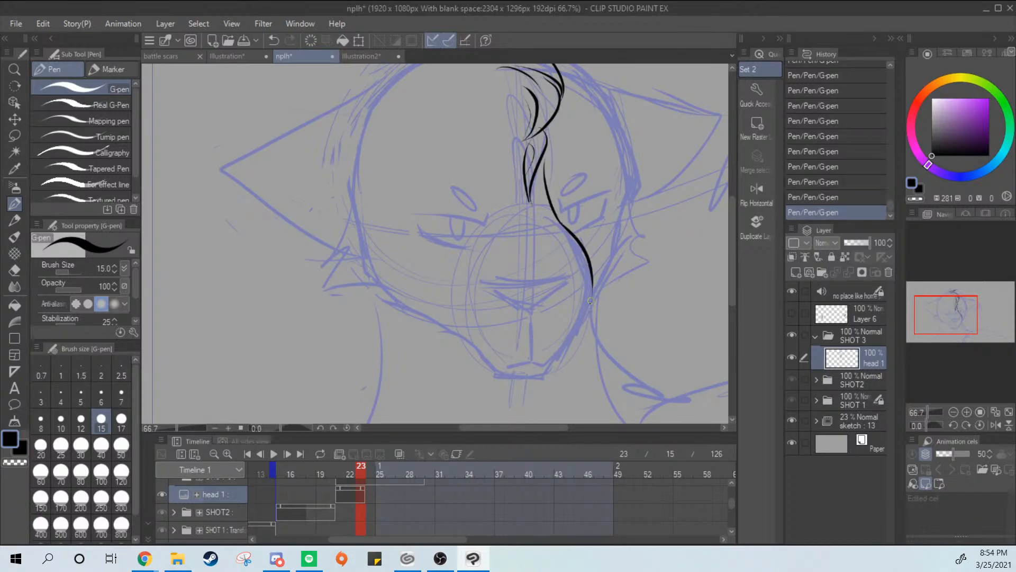
key("ctrl+z")
mouse_move(559, 221)
left_mouse_down()
mouse_move(597, 300)
mouse_move(584, 329)
left_mouse_up()
key("ctrl+z")
key("ctrl+z")
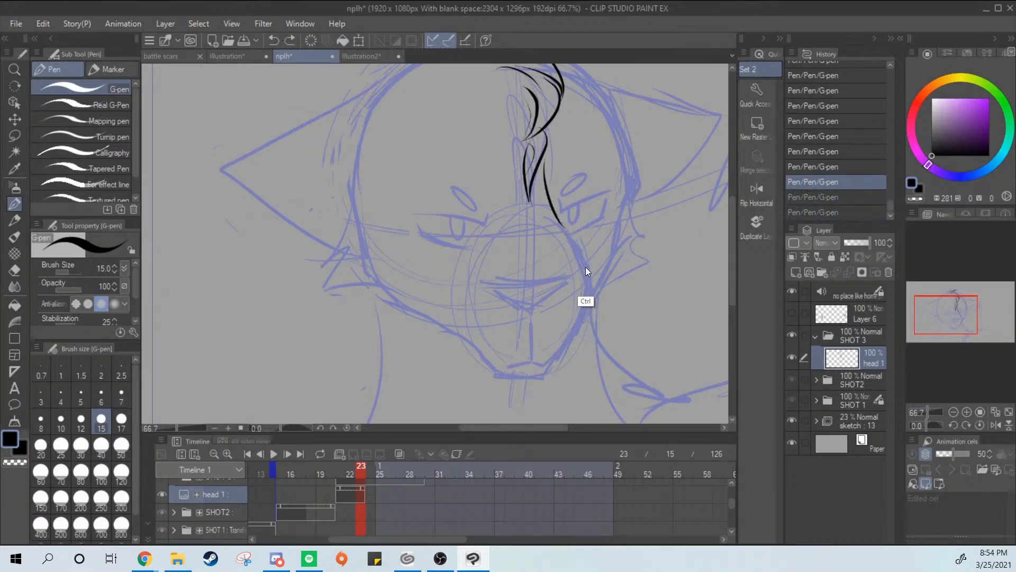
left_click_drag(568, 237, 585, 316)
key("ctrl+z")
mouse_move(573, 245)
left_mouse_down()
mouse_move(584, 313)
mouse_move(589, 296)
mouse_move(583, 330)
mouse_move(594, 294)
mouse_move(582, 329)
left_mouse_up()
key("ctrl+z")
key("ctrl+z")
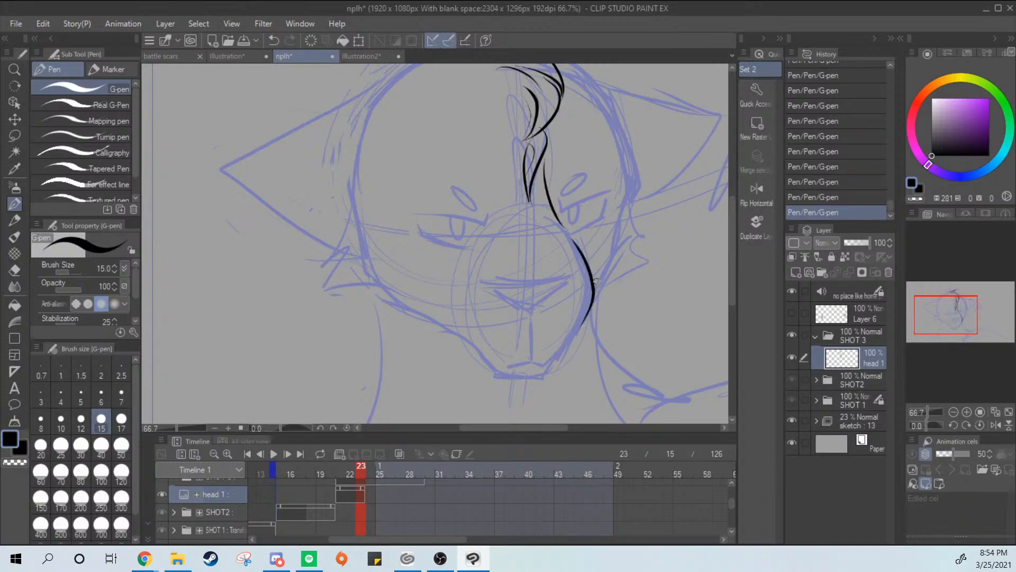
key("ctrl+z")
mouse_move(570, 239)
left_mouse_down()
mouse_move(584, 264)
mouse_move(584, 328)
mouse_move(589, 317)
left_mouse_up()
Ink the triangular nose over the sketch with a nearly flat top edge and two sides meeting below
key("ctrl+z")
key("ctrl+z")
mouse_move(614, 255)
left_mouse_down()
mouse_move(573, 299)
mouse_move(645, 262)
mouse_move(476, 257)
left_mouse_up()
key("ctrl+z")
scroll(583, 287, "up", 2)
key("ctrl+z")
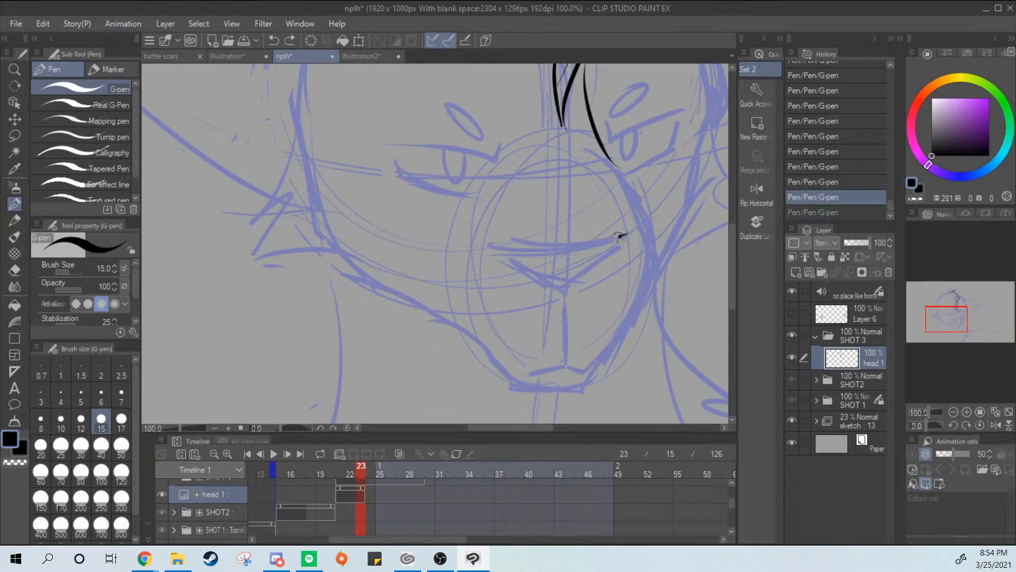
mouse_move(626, 233)
left_mouse_down()
mouse_move(485, 246)
mouse_move(569, 284)
left_mouse_up()
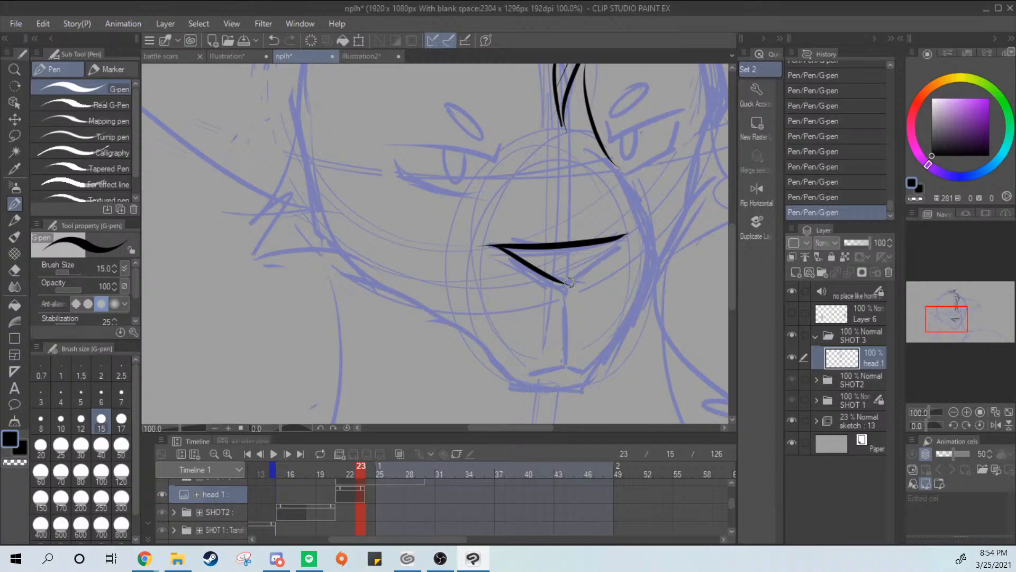
mouse_move(623, 238)
left_mouse_down()
mouse_move(561, 290)
mouse_move(633, 228)
mouse_move(643, 236)
mouse_move(614, 230)
left_mouse_up()
key("ctrl+z")
key("ctrl+z")
key("ctrl+z")
Trim the overshooting line ends at the nose's corners with the Hard eraser
key("e")
left_click_drag(616, 232, 633, 229)
left_click_drag(613, 230, 650, 229)
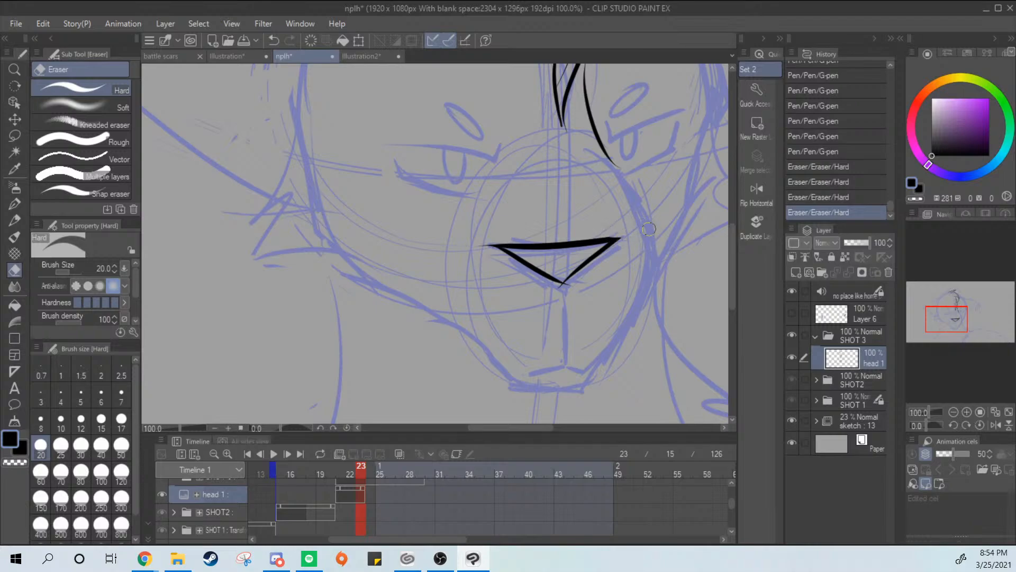
mouse_move(568, 288)
left_mouse_down()
mouse_move(592, 279)
mouse_move(559, 291)
mouse_move(573, 274)
mouse_move(564, 277)
left_mouse_up()
key("p")
key("ctrl+z")
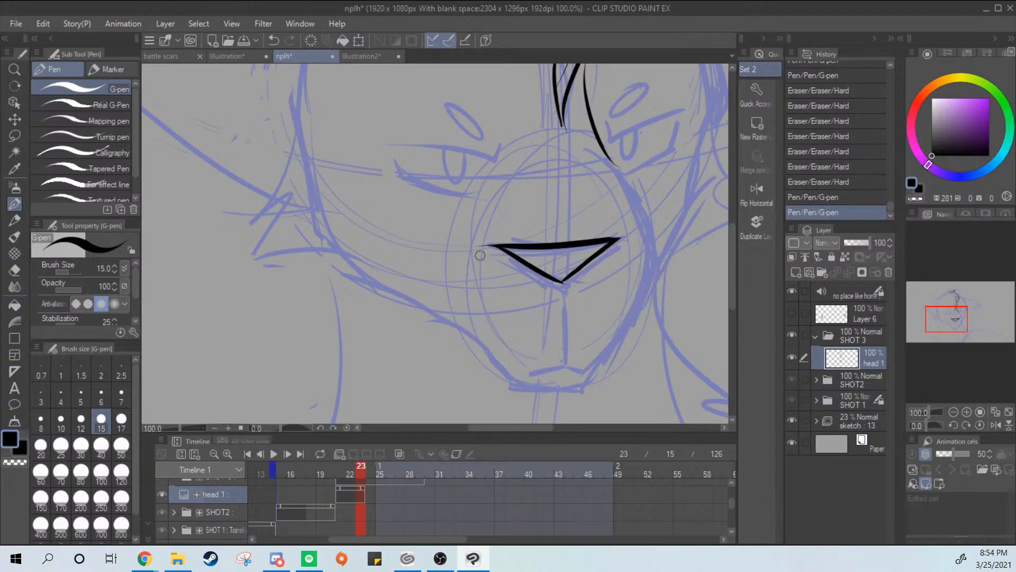
key("e")
Ink the muzzle's left side curve and right side curve around the nose with the G-pen
key("p")
mouse_move(482, 247)
left_mouse_down()
mouse_move(483, 239)
mouse_move(476, 310)
left_mouse_up()
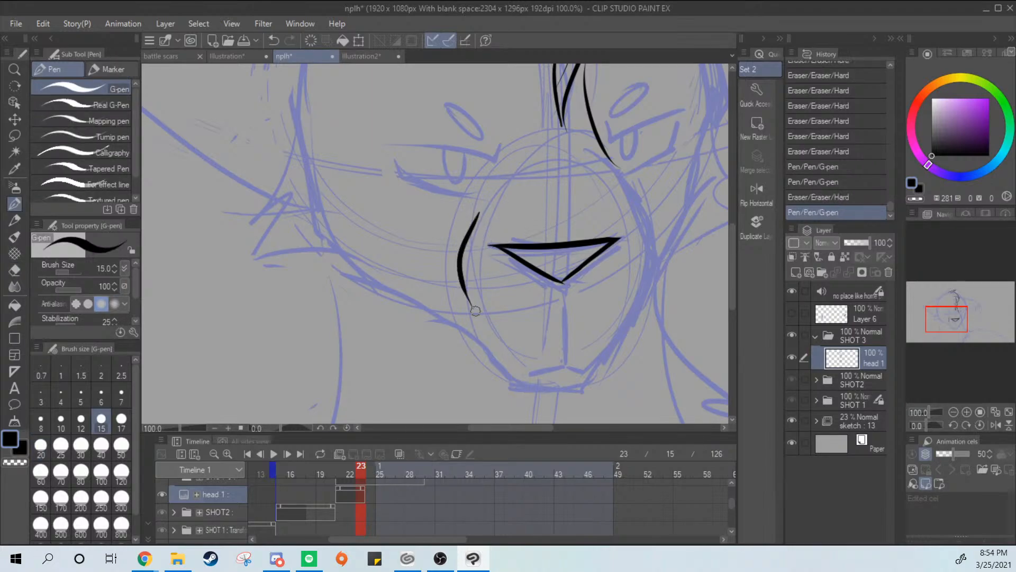
left_click_drag(633, 199, 650, 295)
key("ctrl+z")
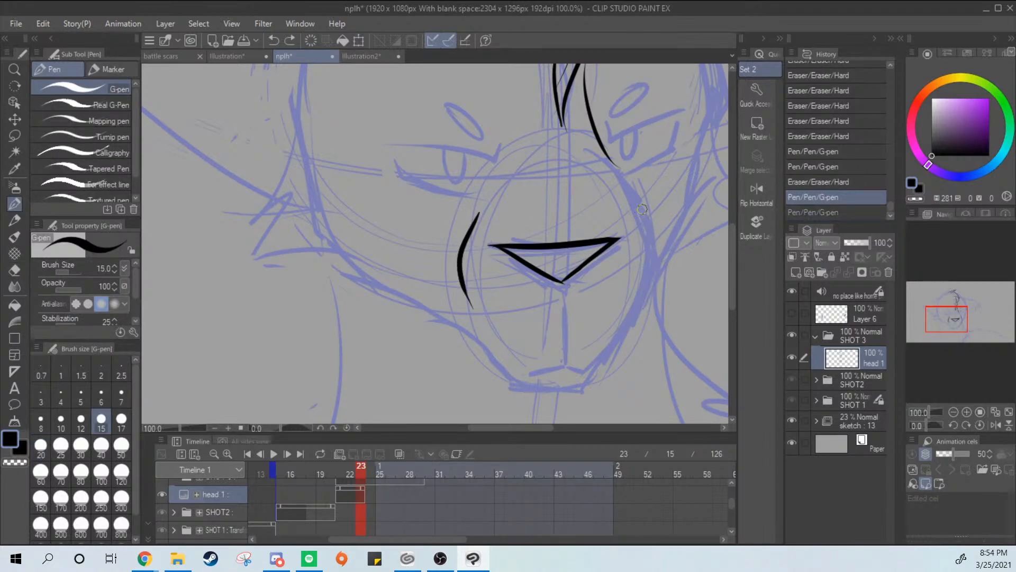
mouse_move(641, 206)
left_mouse_down()
mouse_move(625, 333)
mouse_move(588, 385)
left_mouse_up()
key("ctrl+z")
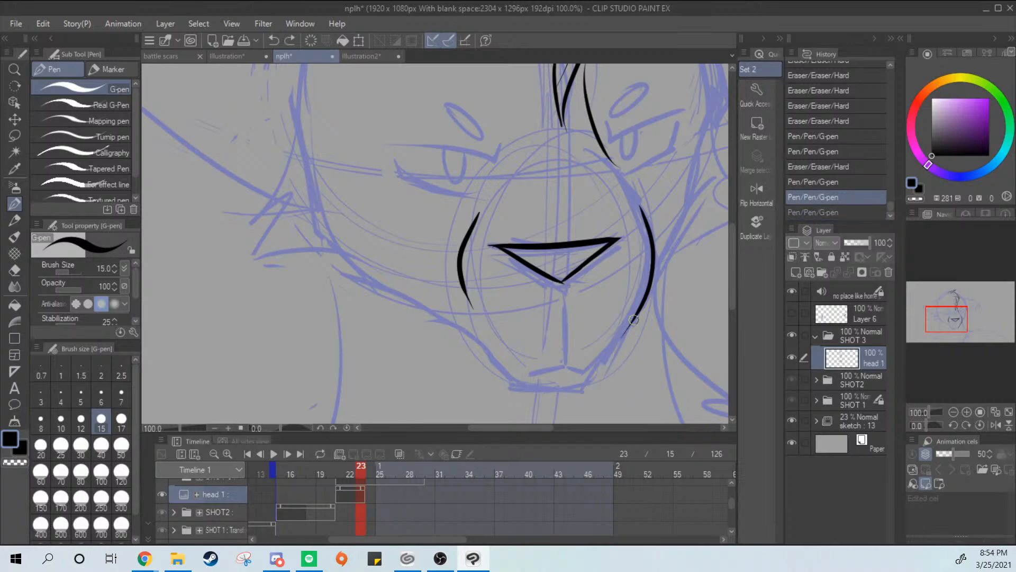
Continue the muzzle's right edge down to the chin and ink the chin's base and lower left corner
left_click_drag(635, 316, 587, 368)
key("ctrl+z")
mouse_move(631, 324)
left_mouse_down()
mouse_move(587, 380)
mouse_move(548, 395)
left_mouse_up()
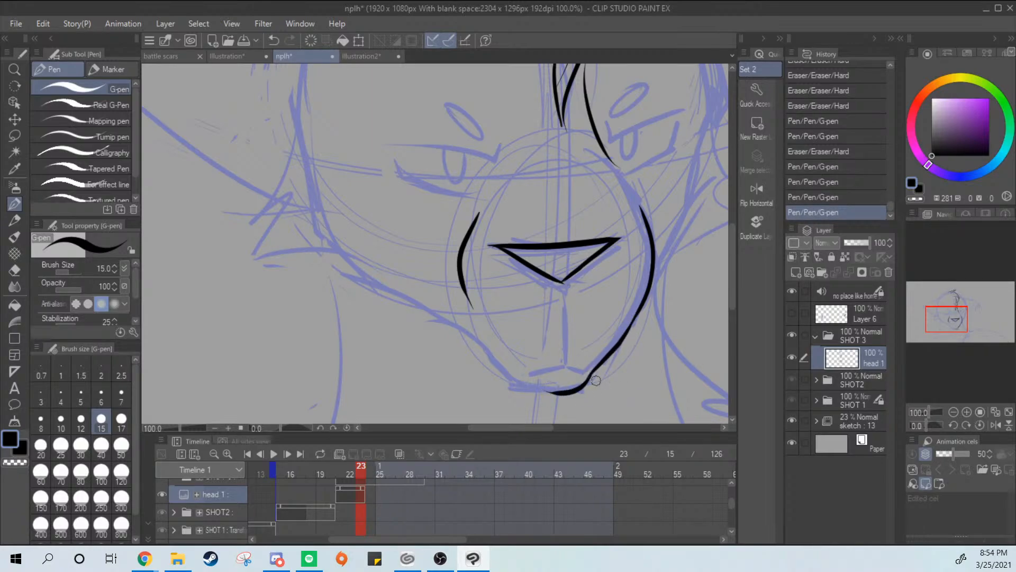
key("ctrl+z")
left_click_drag(597, 368, 521, 389)
left_click_drag(485, 347, 527, 391)
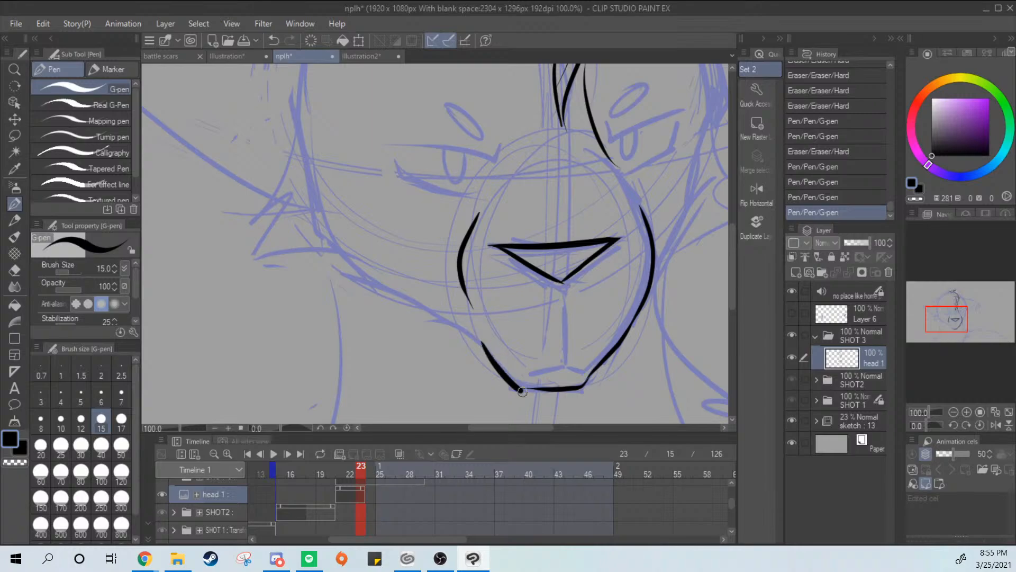
key("ctrl+z")
left_click_drag(486, 348, 537, 389)
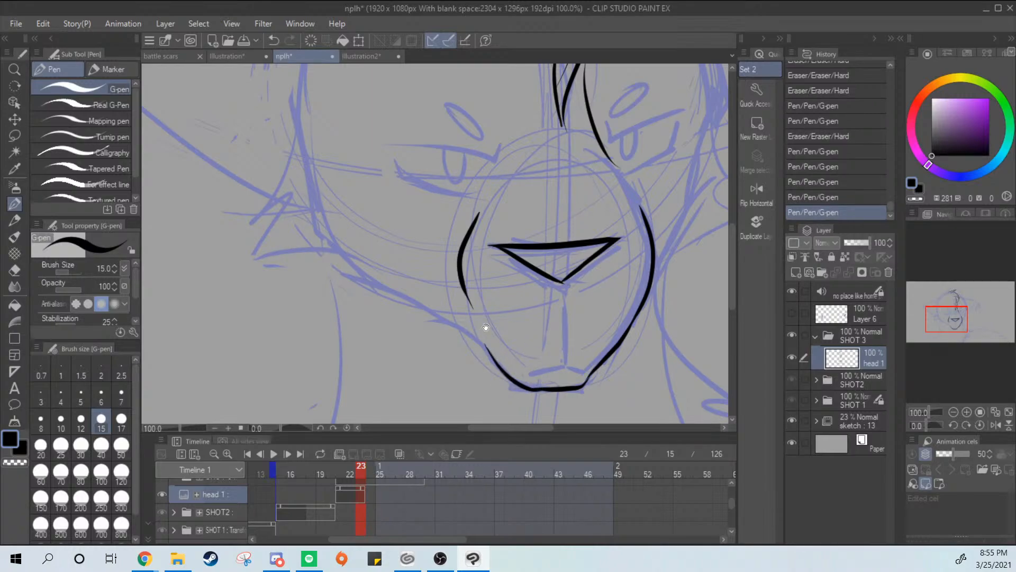
Extend the jawline from the chin's left corner up toward the left cheek
left_click_drag(424, 312, 497, 366)
key("ctrl+z")
left_click_drag(425, 311, 488, 353)
key("ctrl+z")
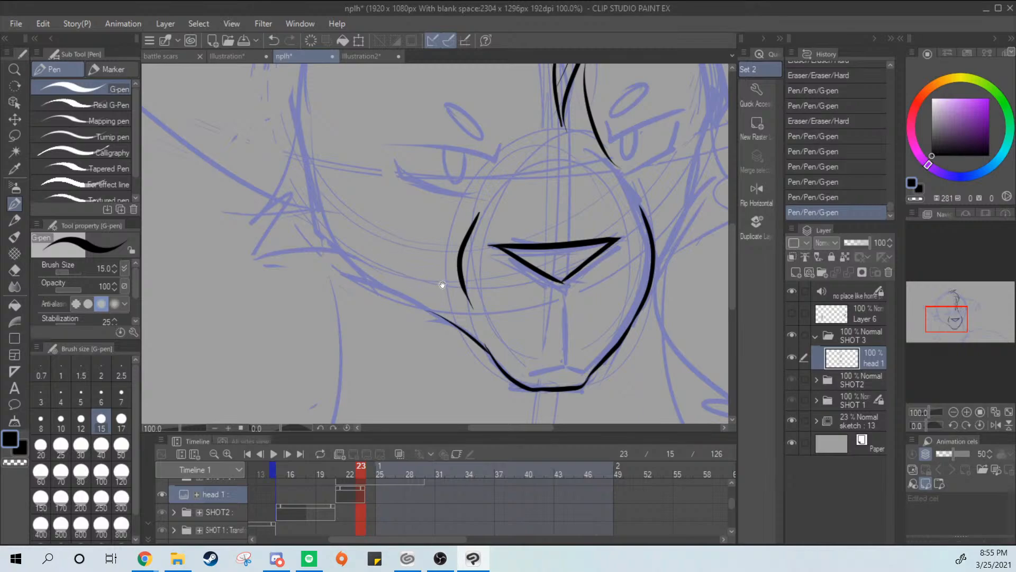
Join the bridge line beneath the right eye to the top of the muzzle's right curve
mouse_move(442, 285)
left_mouse_down()
mouse_move(448, 301)
mouse_move(457, 298)
left_mouse_up()
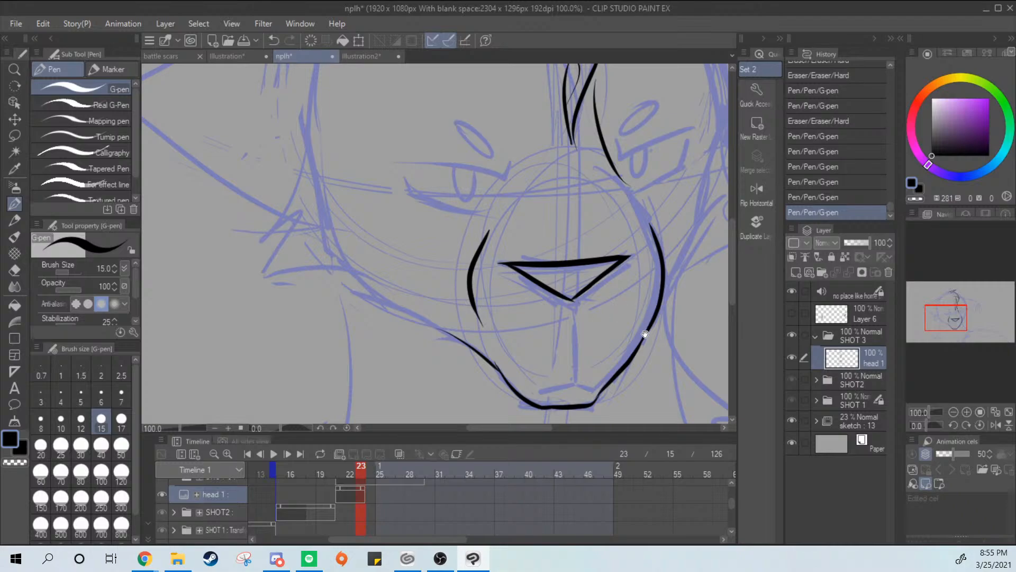
left_click_drag(646, 334, 583, 385)
left_click_drag(560, 239, 591, 289)
key("ctrl+z")
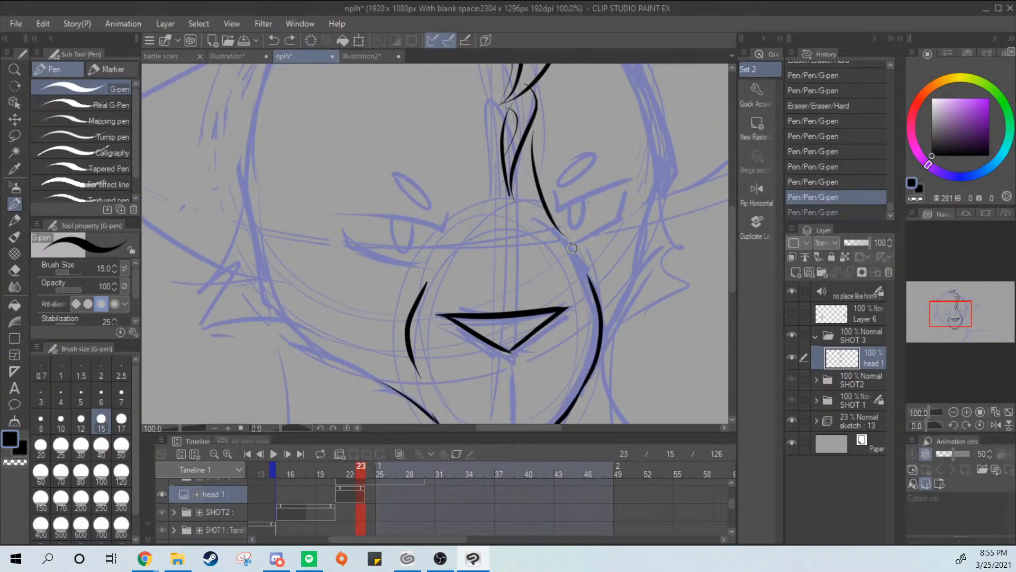
left_click_drag(560, 239, 591, 280)
Ink the face's right edge from beside the eye down along the cheek to the muzzle
mouse_move(655, 134)
left_mouse_down()
mouse_move(652, 235)
mouse_move(659, 163)
mouse_move(645, 245)
mouse_move(604, 333)
left_mouse_up()
key("ctrl+z")
key("ctrl+z")
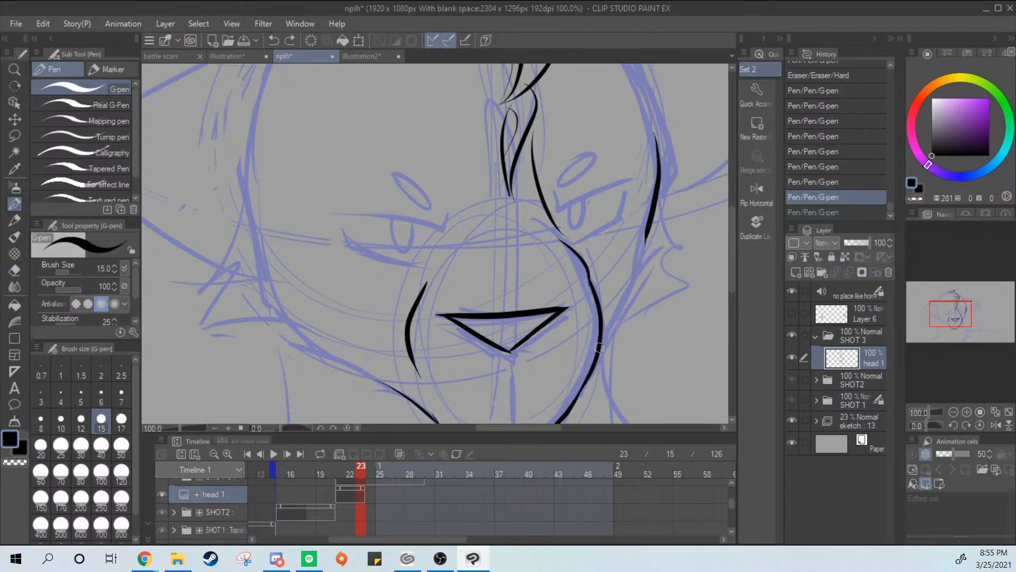
left_click_drag(650, 233, 601, 345)
Rework the inked right edge of the face where it runs down the cheek to the muzzle
key("ctrl+z")
left_click_drag(651, 234, 601, 342)
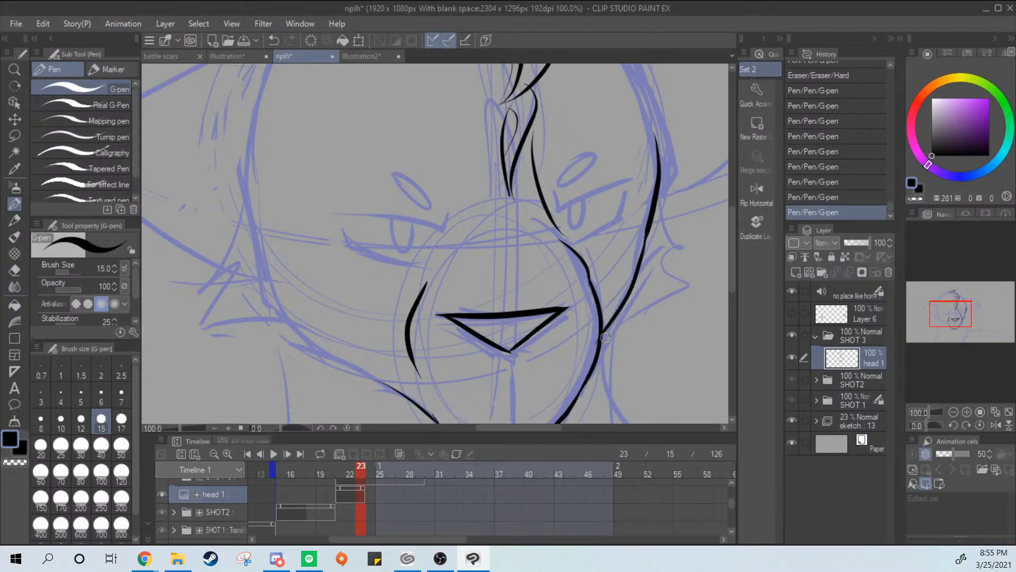
key("ctrl+z")
mouse_move(651, 233)
left_mouse_down()
mouse_move(600, 345)
mouse_move(649, 234)
left_mouse_up()
key("ctrl+z")
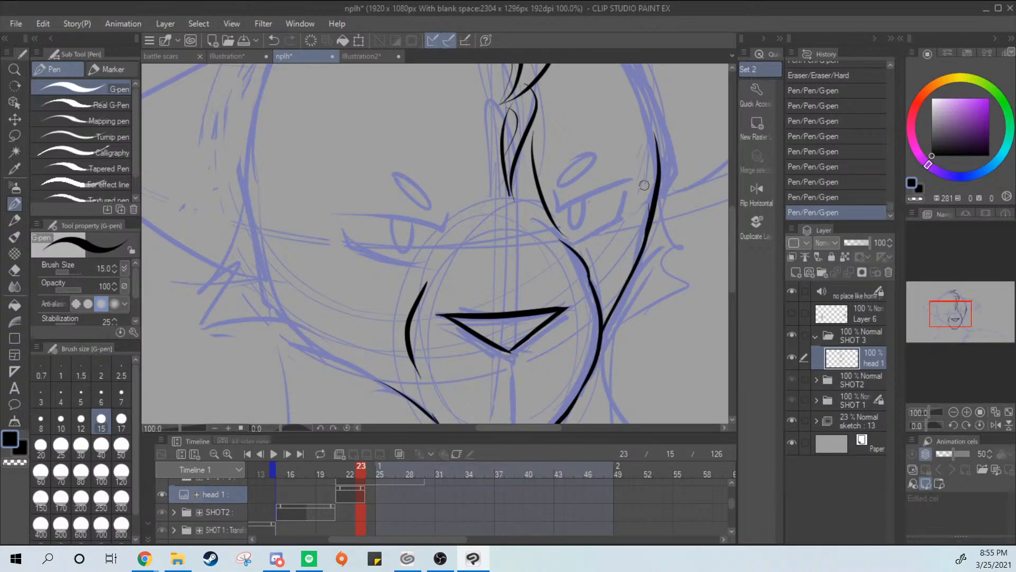
Ink the vertical line from the nose's lower tip down to the chin and the short mouth line across its end
left_click_drag(565, 336, 602, 199)
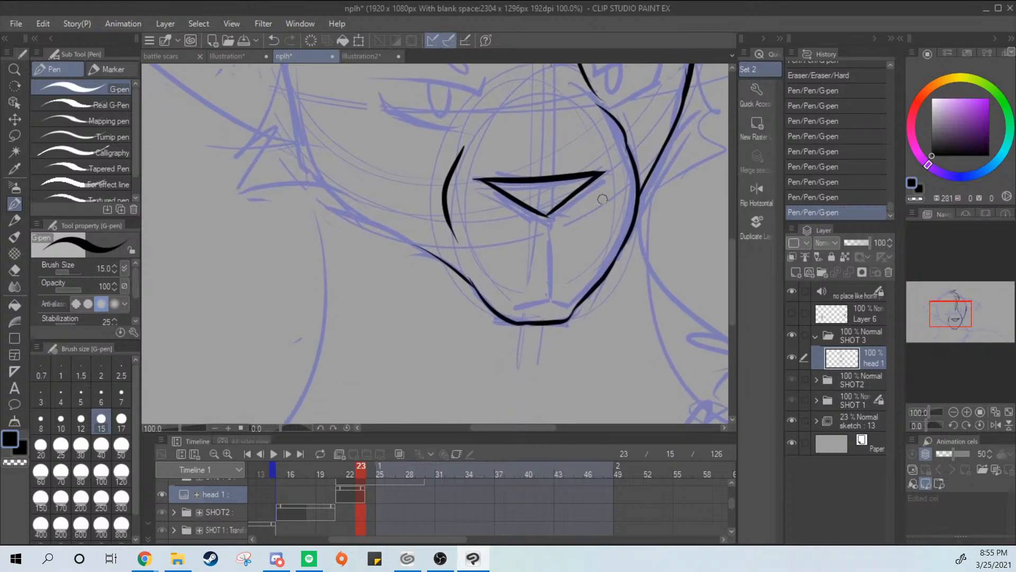
mouse_move(549, 225)
left_mouse_down()
mouse_move(551, 296)
mouse_move(516, 307)
left_mouse_up()
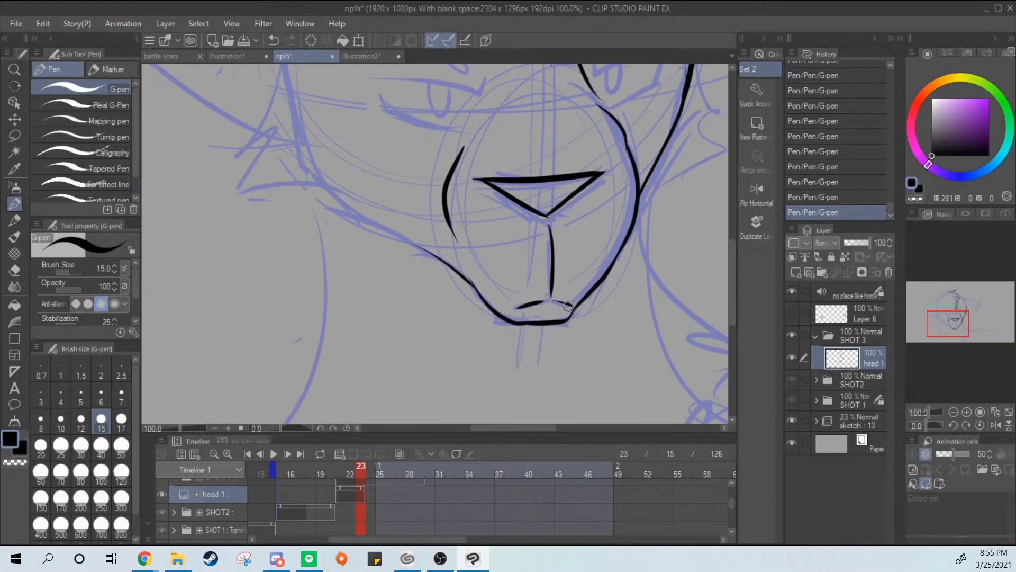
left_click_drag(630, 303, 558, 417)
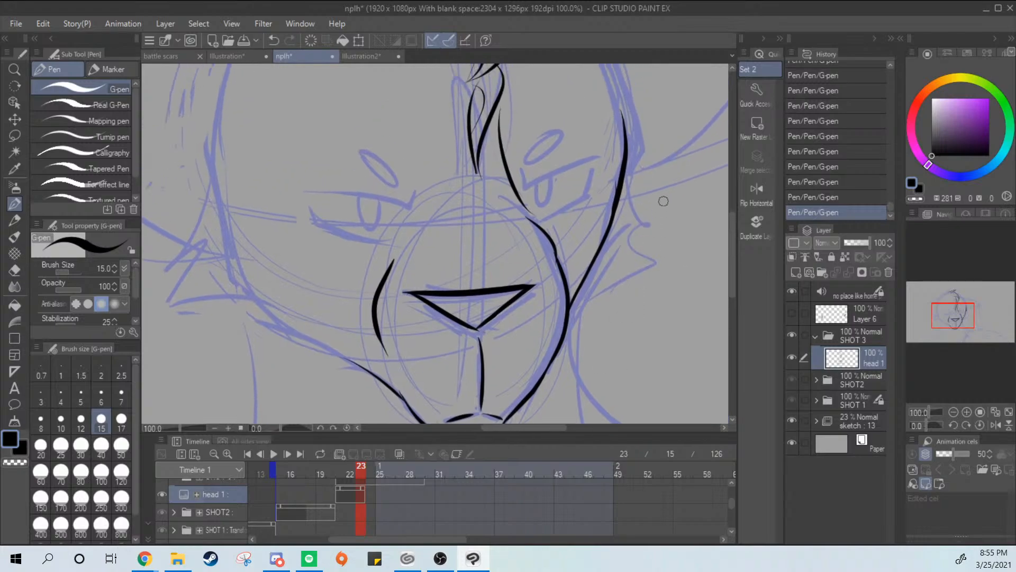
Ink the arc across the top of the muzzle between the eyes and a first curve down its upper left side
scroll(657, 215, "down", 3)
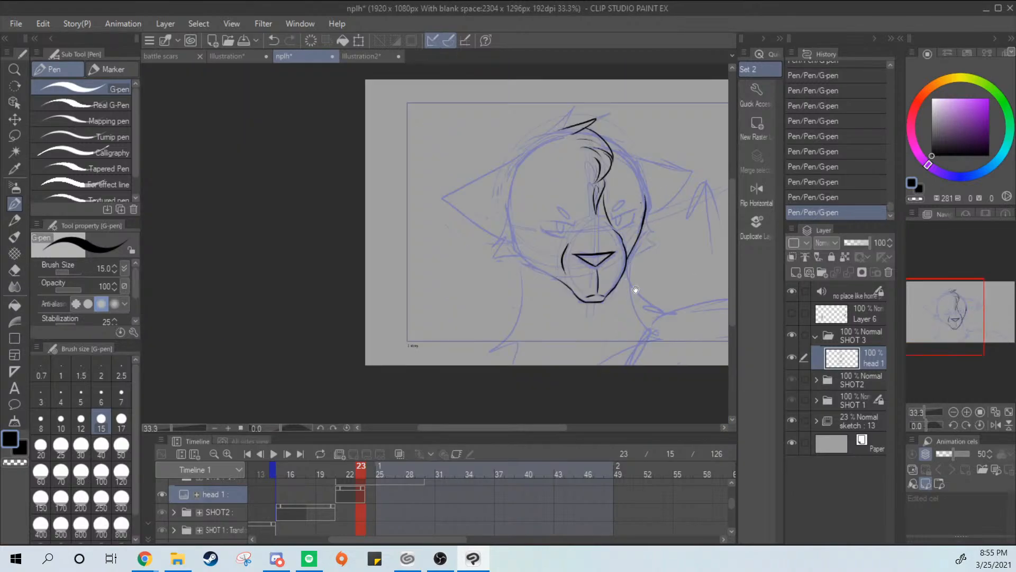
scroll(607, 311, "up", 1)
scroll(607, 311, "up", 4)
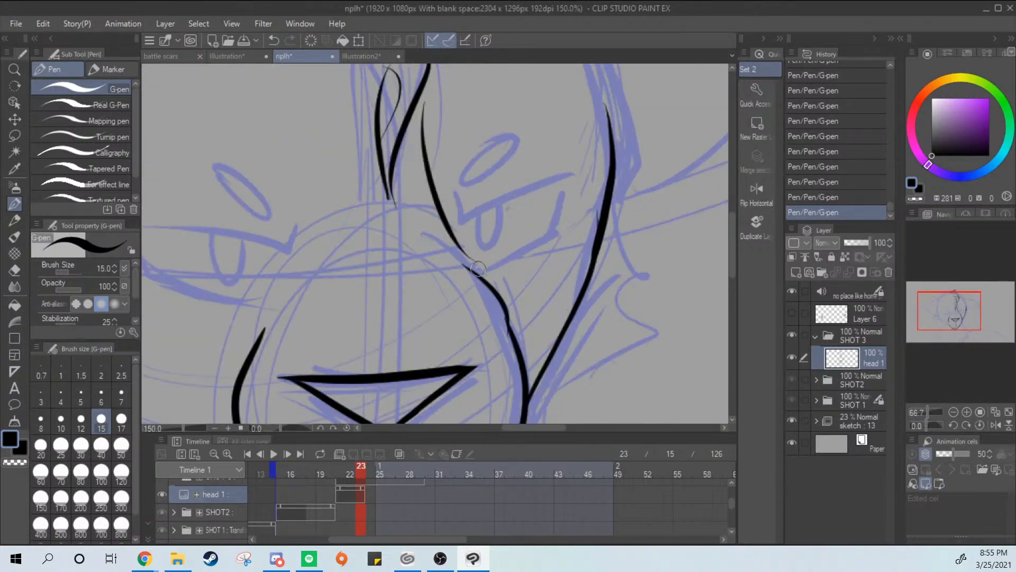
mouse_move(286, 321)
left_mouse_down()
mouse_move(307, 275)
mouse_move(339, 256)
left_mouse_up()
key("ctrl+z")
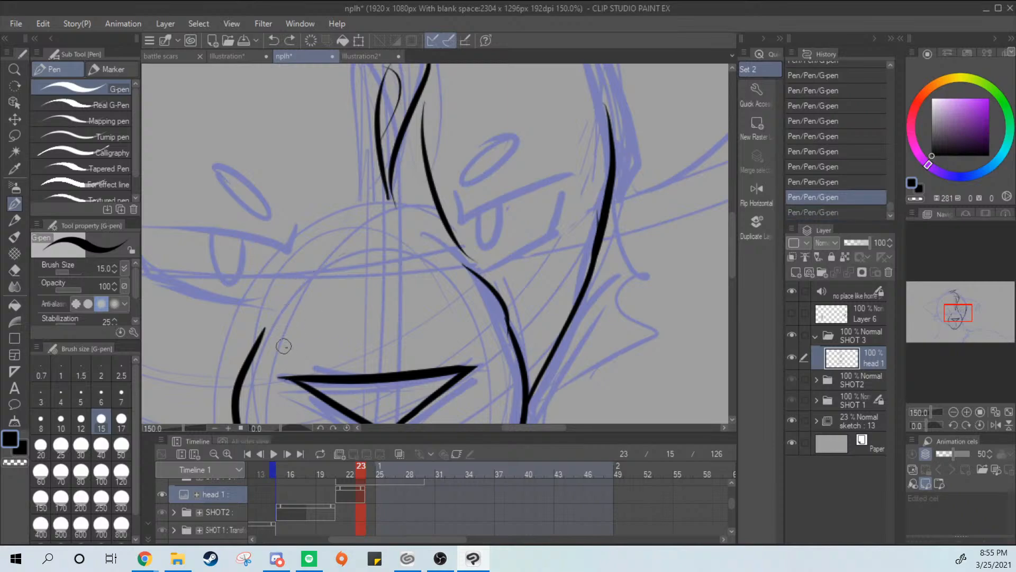
left_click_drag(282, 346, 312, 267)
key("ctrl+z")
mouse_move(445, 262)
left_mouse_down()
mouse_move(347, 251)
mouse_move(293, 339)
mouse_move(303, 360)
left_mouse_up()
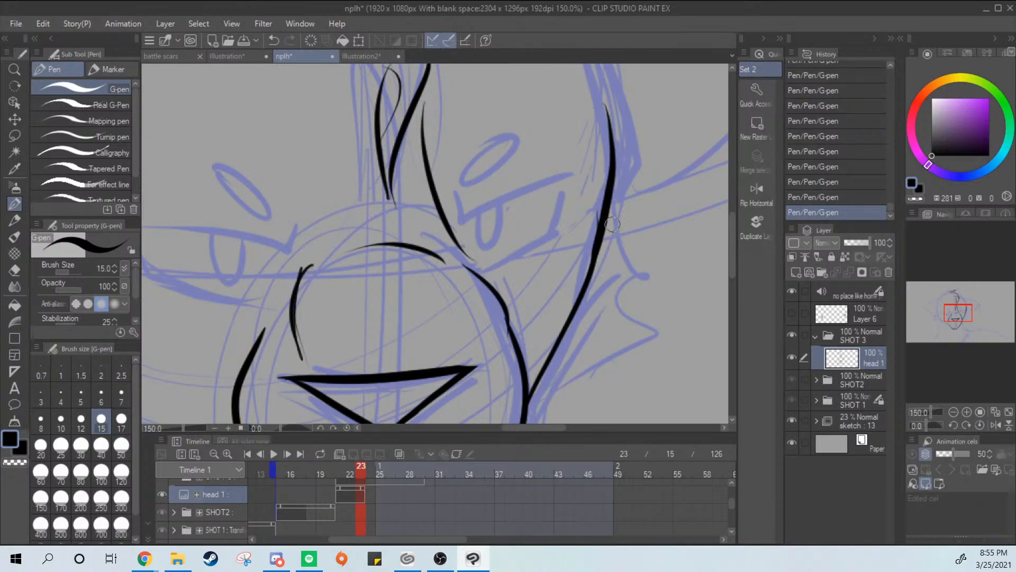
Redraw the muzzle's upper left curve farther outward, following the sketched circle toward the left muzzle line
left_click_drag(378, 348, 425, 325)
key("ctrl+z")
mouse_move(343, 346)
left_mouse_down()
mouse_move(349, 250)
mouse_move(364, 237)
mouse_move(365, 251)
left_mouse_up()
key("ctrl+z")
Ink the head's left edge from the temple beside the ear down to the cheek, redrawing it until it follows the sketch
left_click_drag(614, 259, 559, 316)
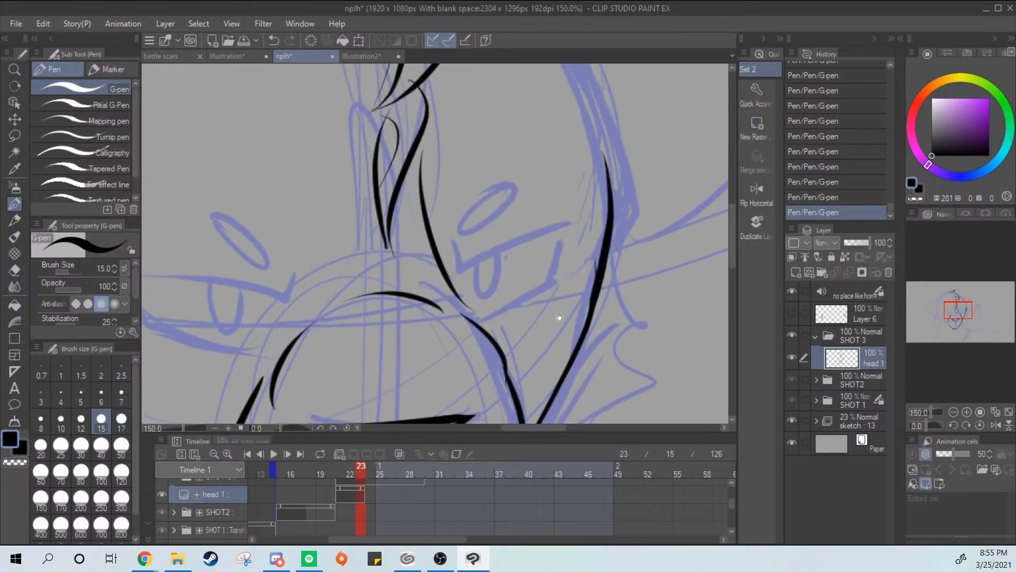
left_click_drag(630, 252, 645, 407)
scroll(638, 257, "down", 2)
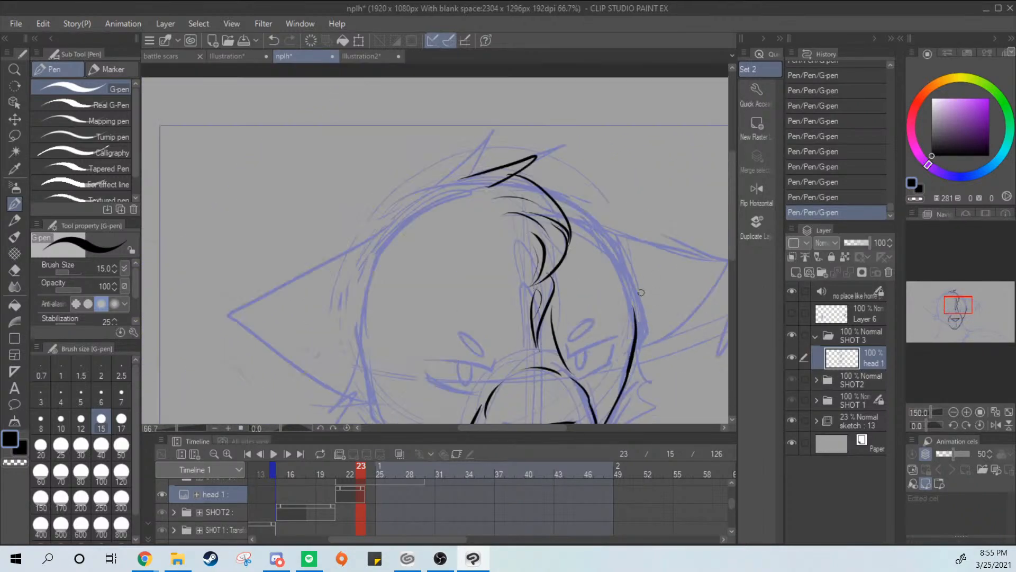
left_click_drag(615, 289, 655, 199)
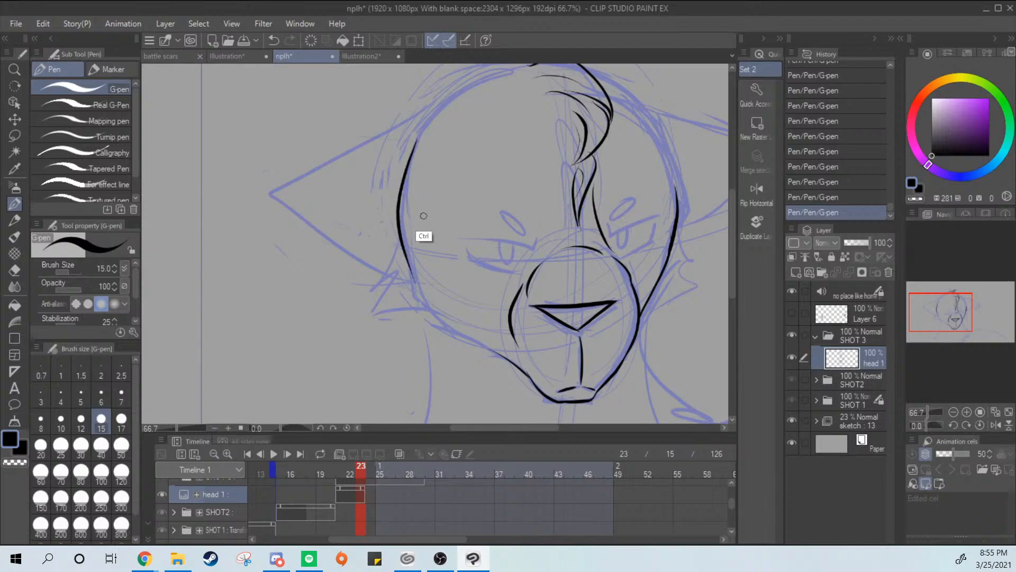
key("ctrl+z")
key("ctrl+y")
key("ctrl+z")
key("ctrl+y")
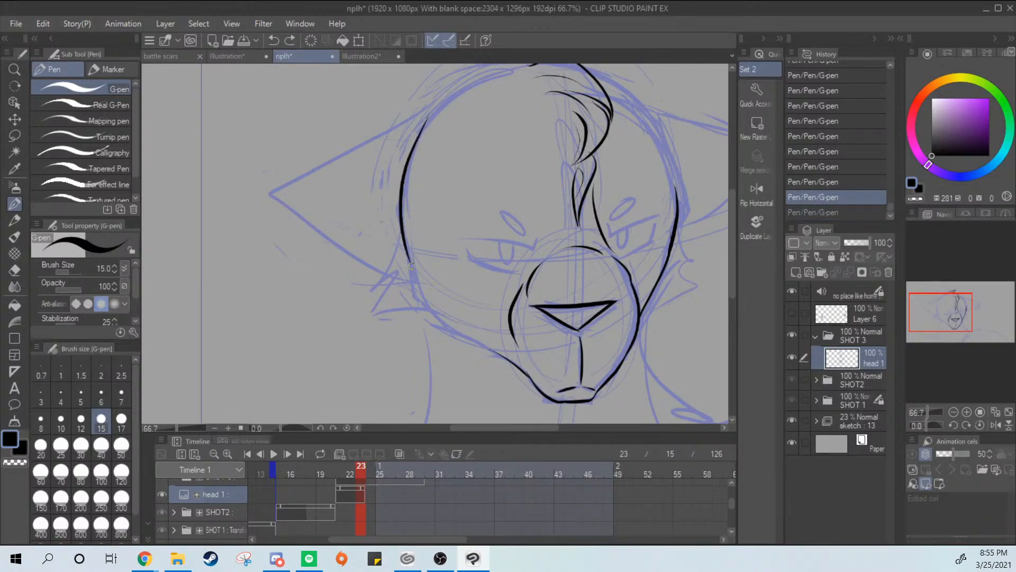
key("ctrl+z")
mouse_move(430, 116)
left_mouse_down()
mouse_move(403, 225)
mouse_move(416, 273)
left_mouse_up()
left_click_drag(405, 234, 426, 315)
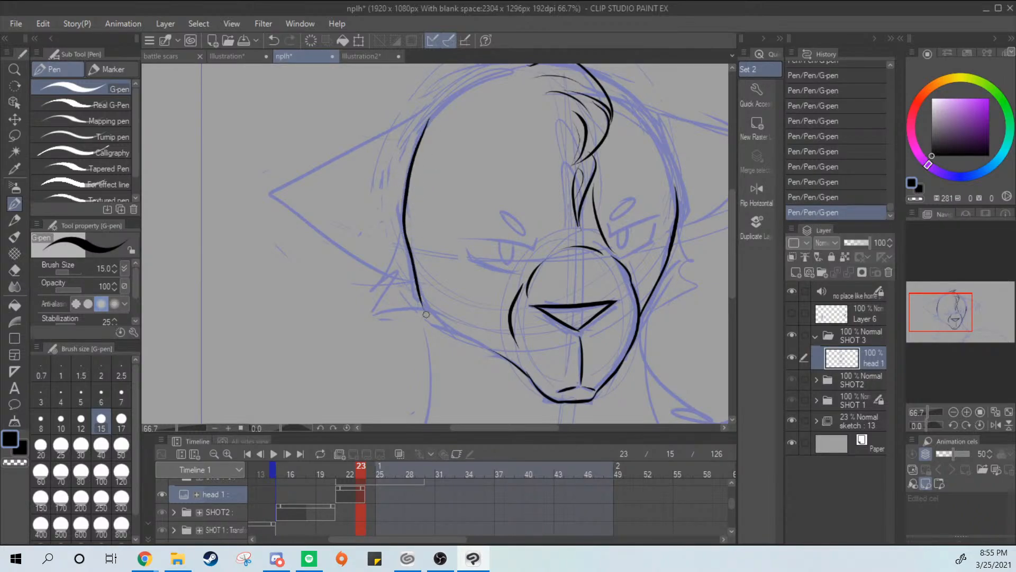
Continue the head's left outline around the lower cheek to meet the inked jawline
key("ctrl+z")
key("ctrl+y")
key("ctrl+z")
key("ctrl+y")
key("ctrl+z")
key("ctrl+y")
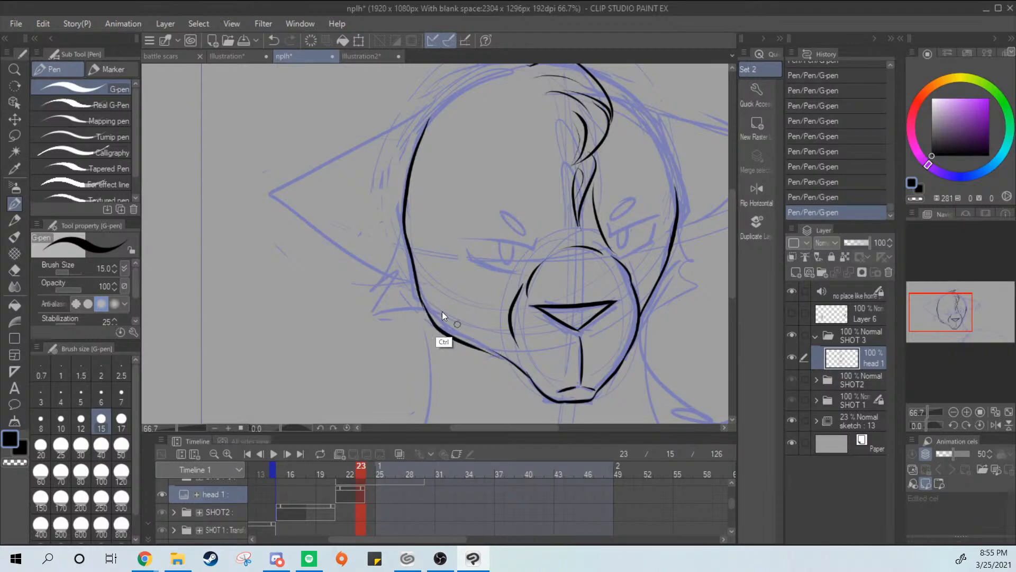
Redraw the lower left cheek curve as a thinner line flowing into the jawline
key("ctrl+z")
key("ctrl+y")
key("ctrl+z")
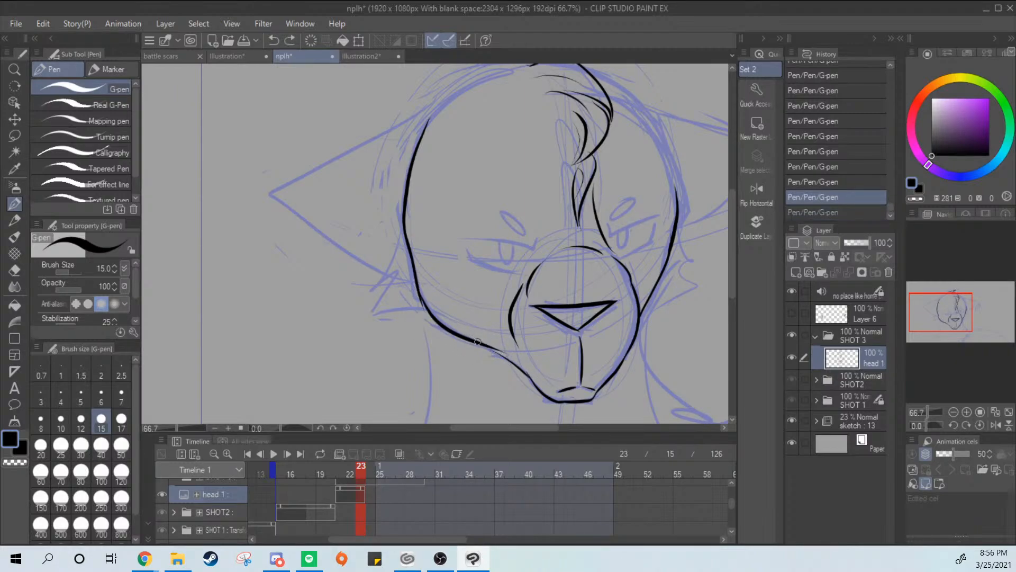
key("ctrl+y")
key("ctrl+z")
key("ctrl+y")
key("ctrl+z")
mouse_move(487, 346)
left_mouse_down()
mouse_move(523, 369)
mouse_move(502, 344)
mouse_move(510, 354)
mouse_move(482, 339)
mouse_move(526, 364)
mouse_move(474, 335)
left_mouse_up()
key("ctrl+z")
Trim the lower left cheek line and its join with the jawline using the Hard eraser, then return to the G-pen
key("e")
left_click_drag(473, 335, 499, 348)
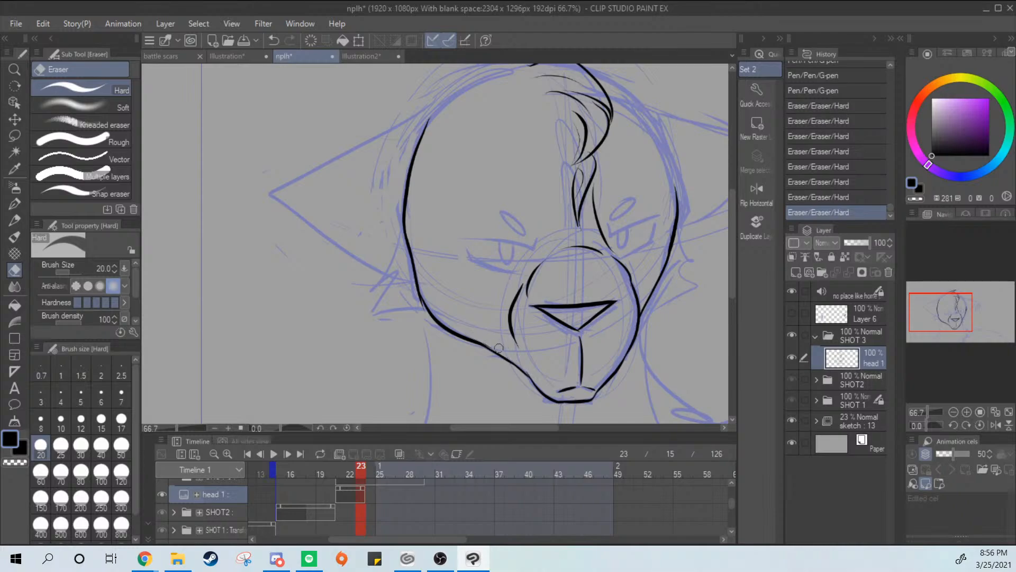
left_click_drag(414, 290, 449, 334)
key("p")
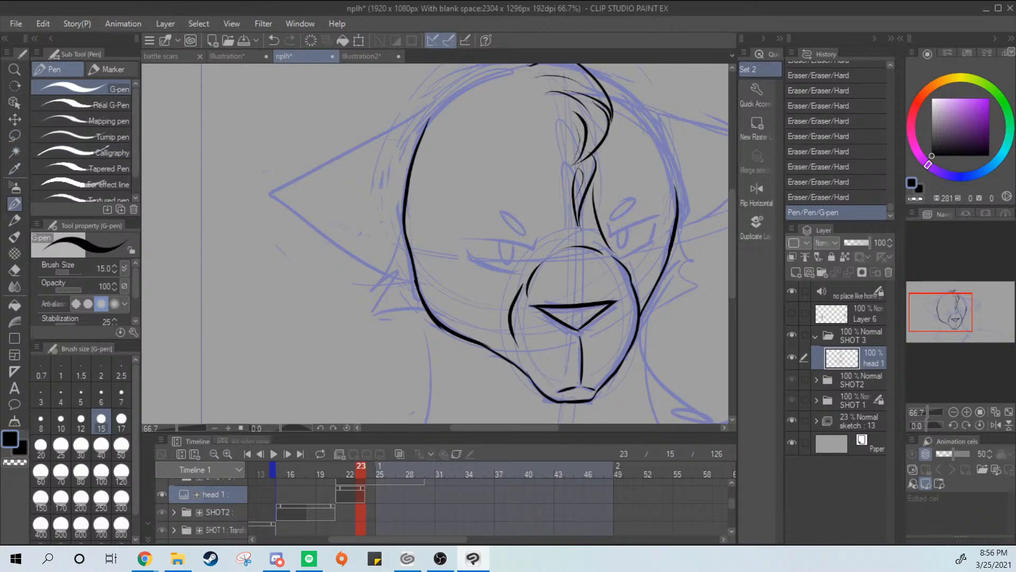
Create a new canvas from the clipboard image, then return to the nplh animation canvas
key("alt+Tab")
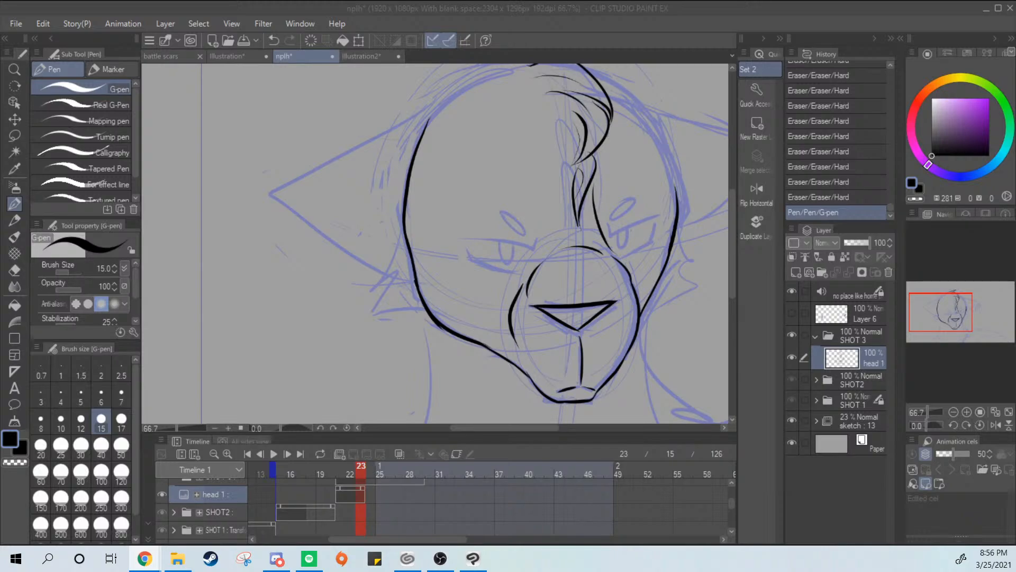
left_click(13, 27)
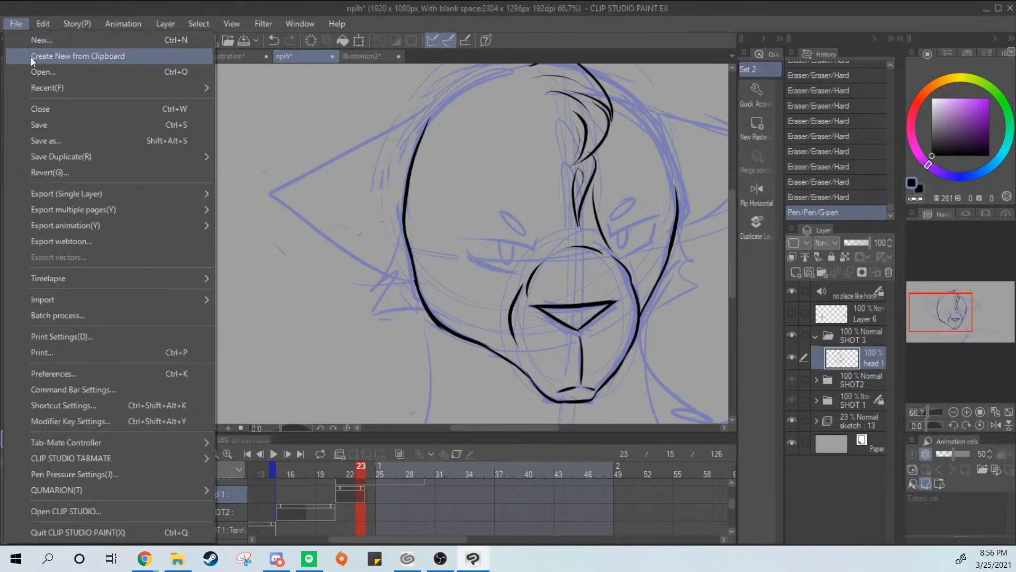
left_click(31, 57)
left_click(299, 55)
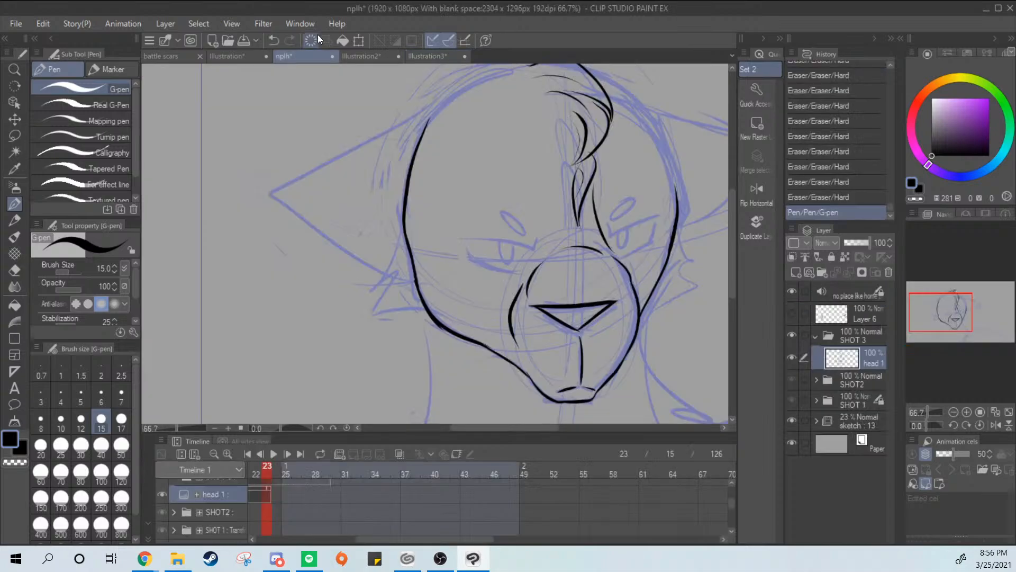
Ink the jagged fur tuft on the left cheek below the ear, redrawing it until it joins the head outline cleanly
mouse_move(405, 231)
left_mouse_down()
mouse_move(396, 273)
mouse_move(422, 308)
left_mouse_up()
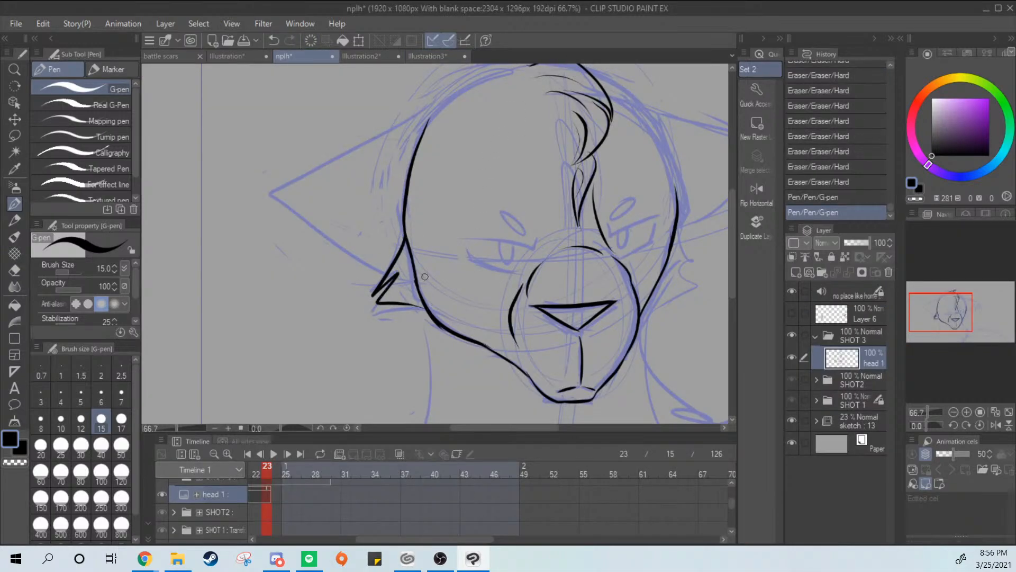
key("ctrl+z")
mouse_move(405, 233)
left_mouse_down()
mouse_move(374, 281)
mouse_move(394, 271)
mouse_move(423, 307)
left_mouse_up()
key("ctrl+z")
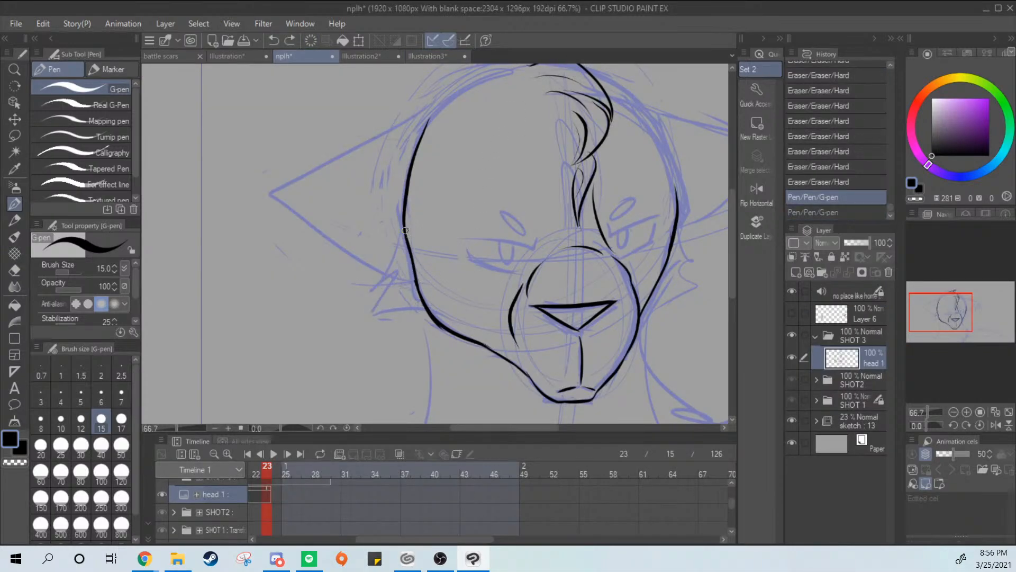
mouse_move(405, 234)
left_mouse_down()
mouse_move(374, 282)
mouse_move(426, 308)
left_mouse_up()
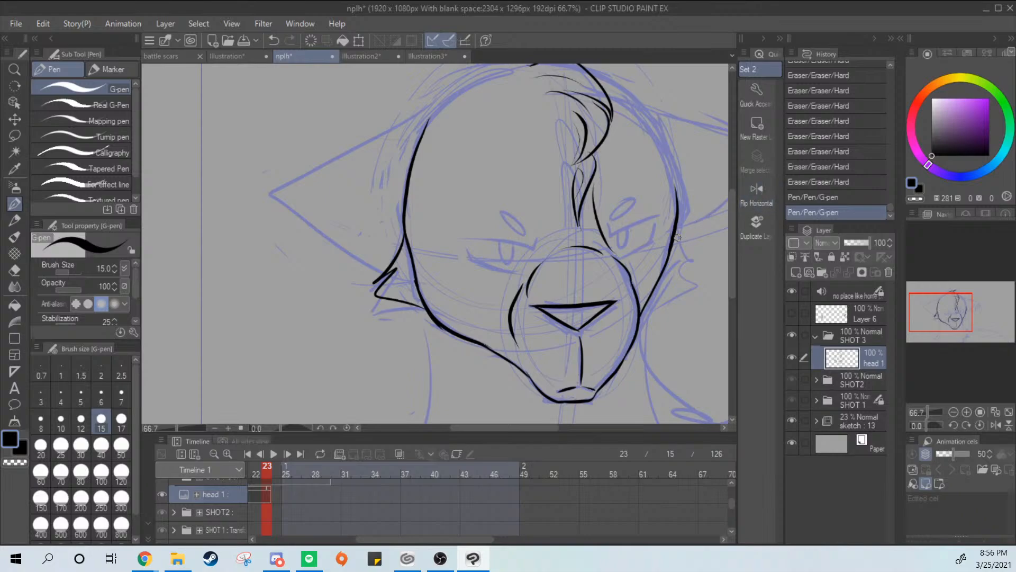
Ink the smaller pointed fur tuft on the right cheek, redrawing its points and its lower line to the jaw
left_click_drag(688, 252, 651, 301)
key("ctrl+z")
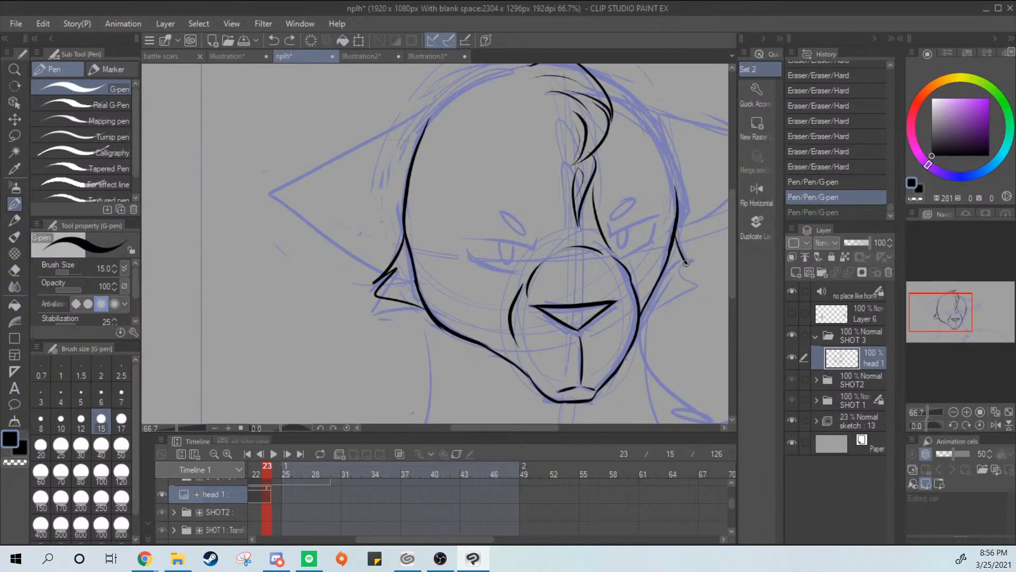
left_click_drag(686, 263, 653, 299)
key("ctrl+z")
mouse_move(674, 238)
left_mouse_down()
mouse_move(684, 264)
mouse_move(628, 325)
left_mouse_up()
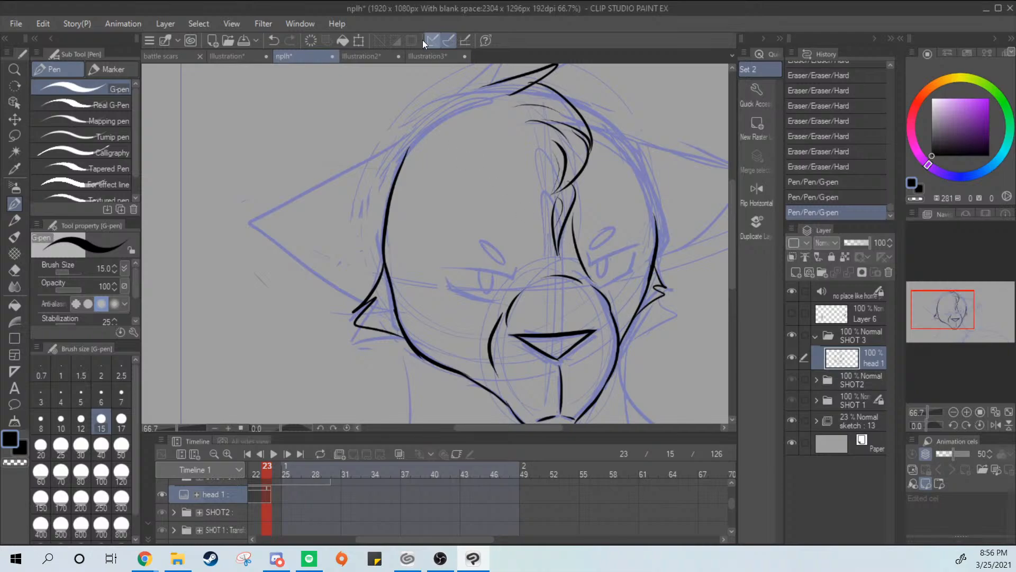
Check the pasted reference canvas, then ink the head's upper left outline from the temple up to the hair tuft
left_click(428, 56)
left_click(299, 58)
left_click_drag(577, 177, 580, 255)
left_click_drag(407, 243, 504, 178)
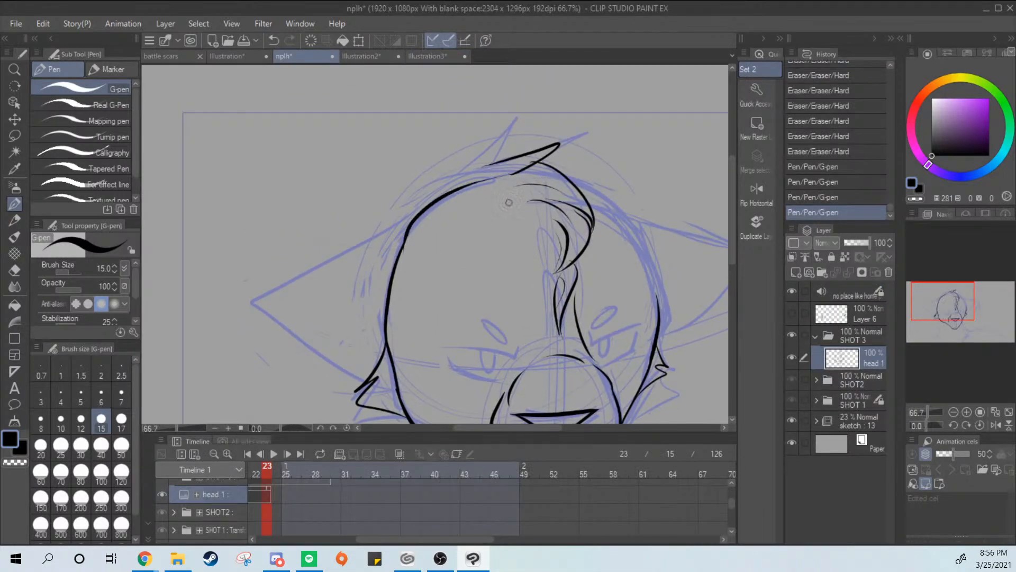
key("ctrl+z")
left_click_drag(406, 233, 561, 178)
key("ctrl+z")
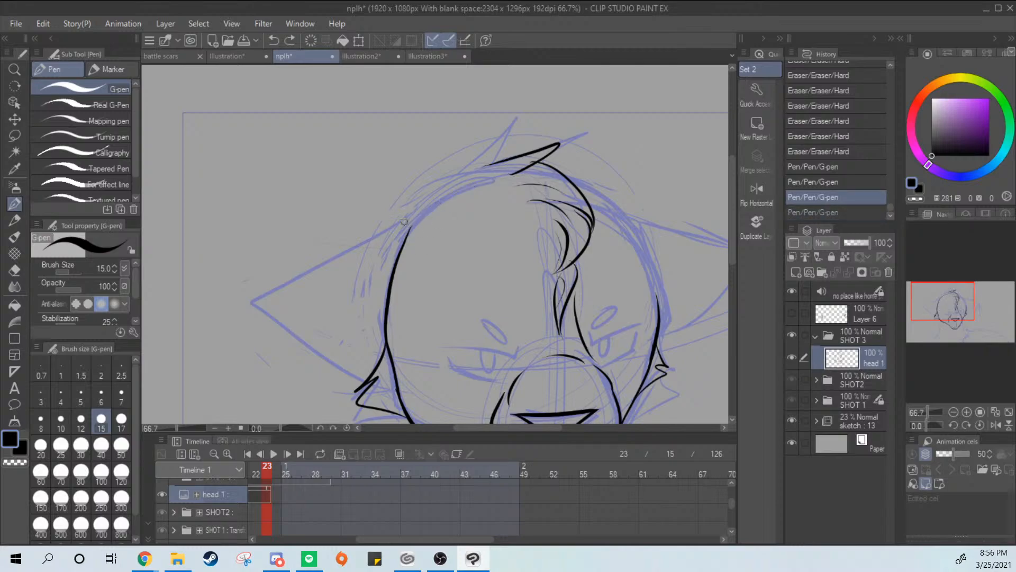
left_click_drag(405, 240, 542, 144)
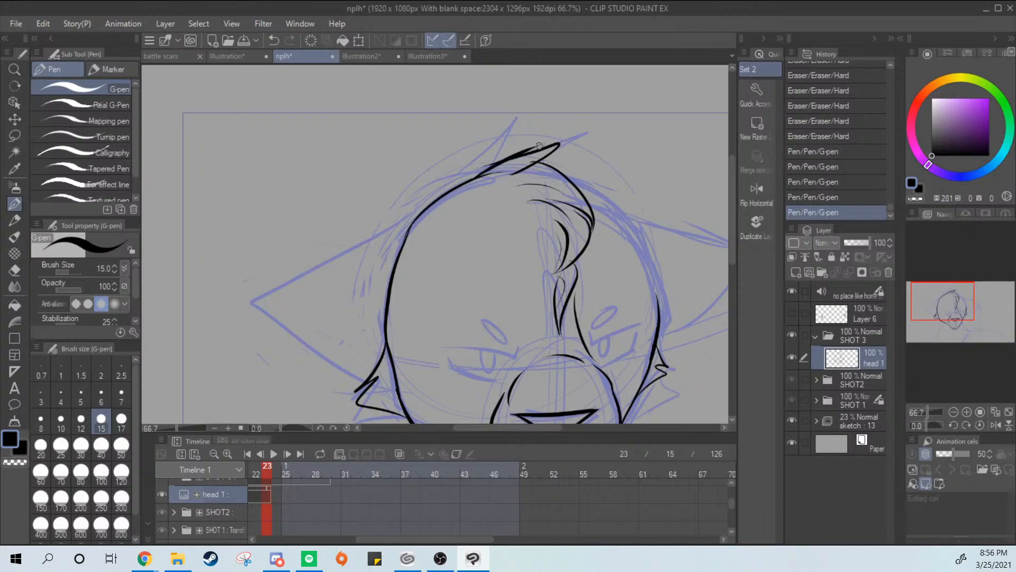
Blend the upper left head outline into the hair tuft and smooth the join with the Hard eraser, then return to the G-pen
key("ctrl+z")
mouse_move(476, 176)
left_mouse_down()
mouse_move(537, 141)
mouse_move(490, 166)
mouse_move(512, 161)
left_mouse_up()
key("ctrl+z")
key("e")
key("p")
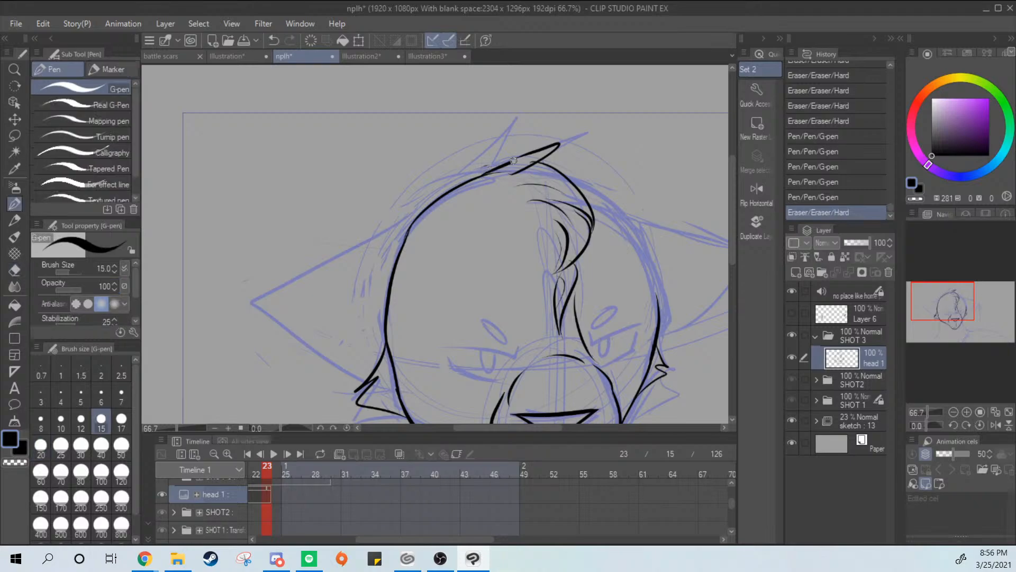
key("e")
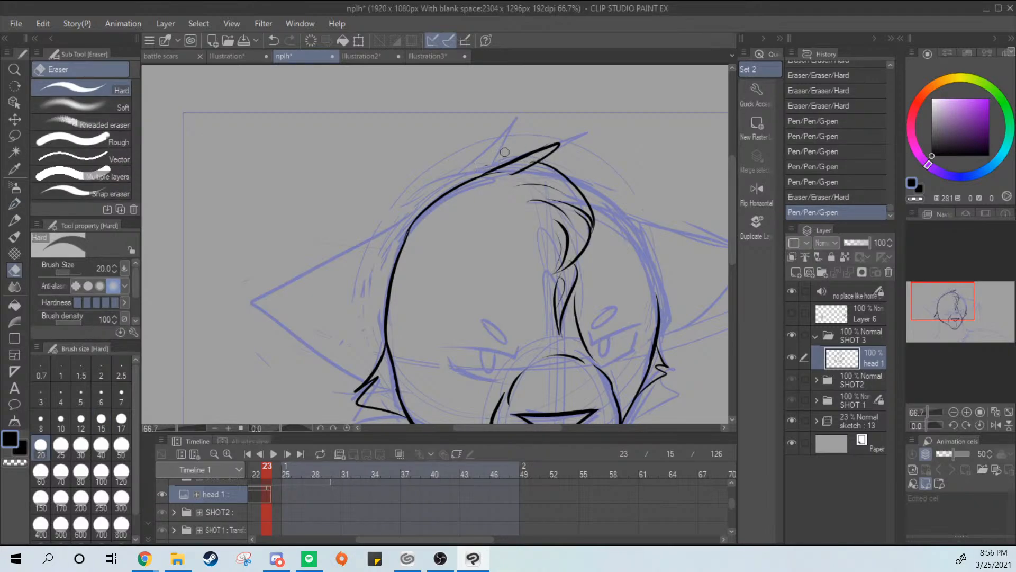
mouse_move(505, 153)
left_mouse_down()
mouse_move(546, 152)
mouse_move(508, 173)
mouse_move(539, 155)
mouse_move(515, 170)
left_mouse_up()
left_click_drag(532, 161, 487, 166)
key("p")
Ink the left ear's pointed outline and the curved inner fold line across it, redrawing the fold until it meets the head
mouse_move(526, 237)
left_mouse_down()
mouse_move(542, 232)
mouse_move(565, 136)
left_mouse_up()
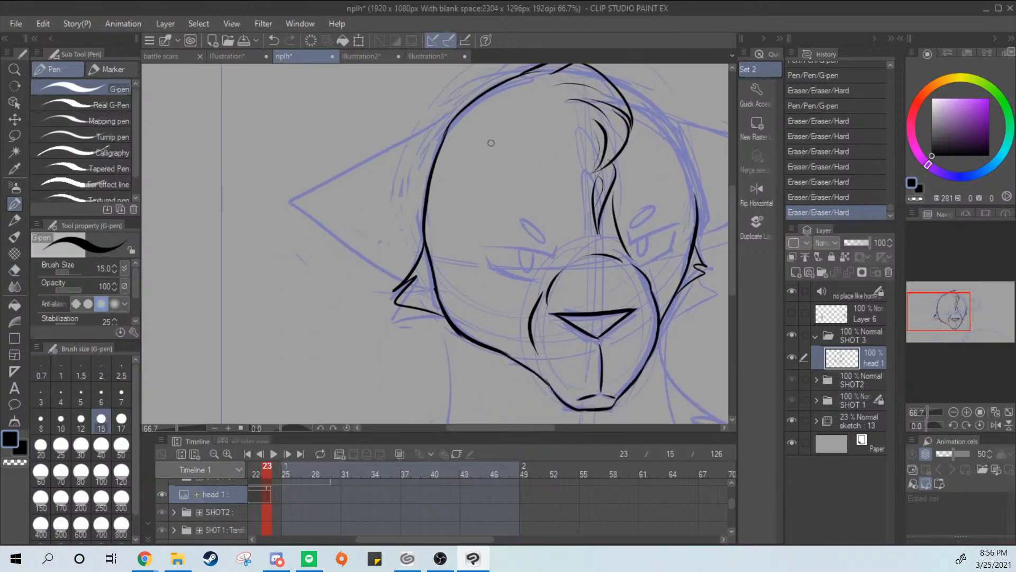
left_click_drag(455, 114, 426, 262)
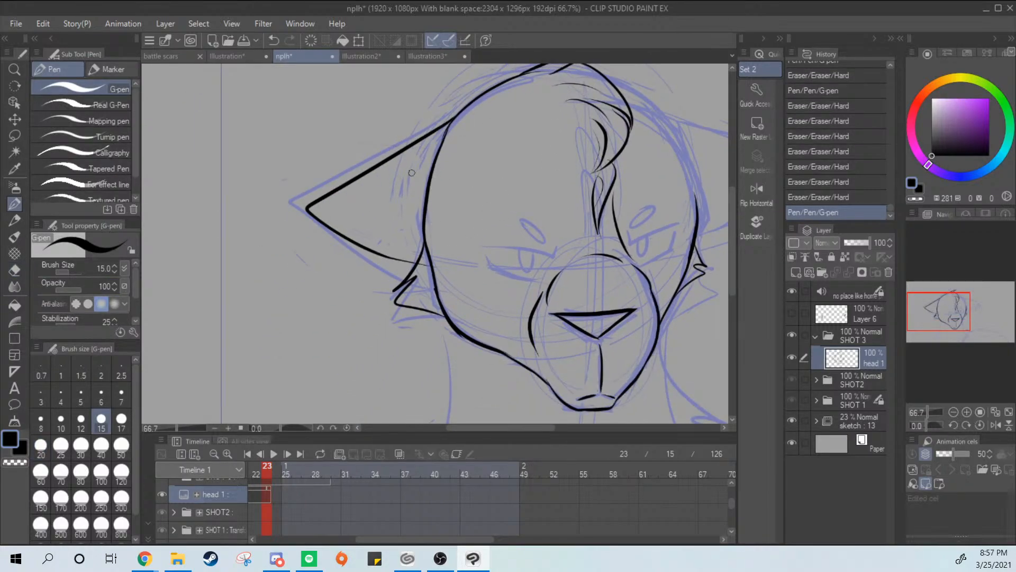
left_click_drag(429, 183, 334, 199)
key("ctrl+z")
left_click_drag(426, 188, 335, 192)
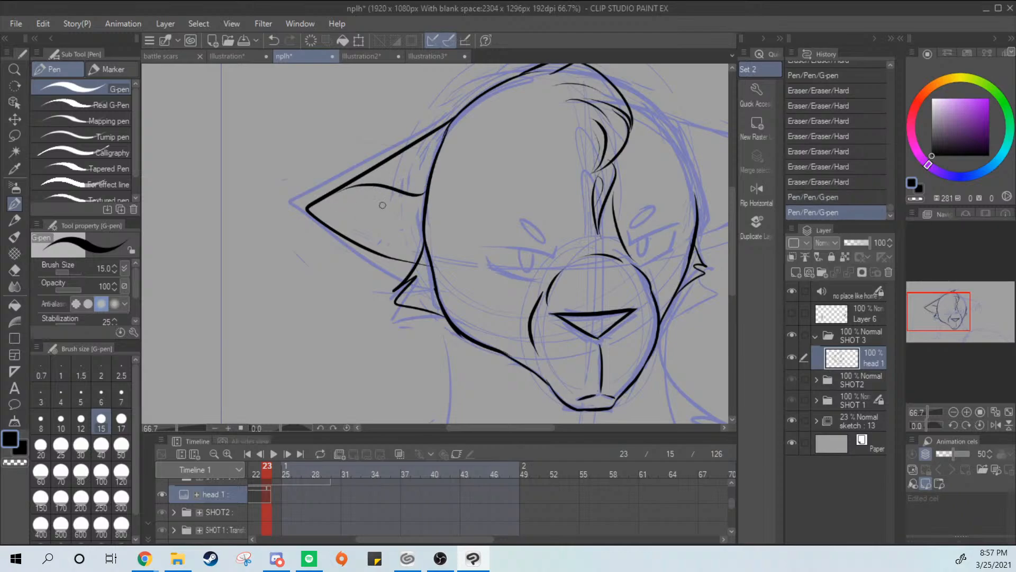
key("ctrl+z")
left_click_drag(426, 189, 327, 194)
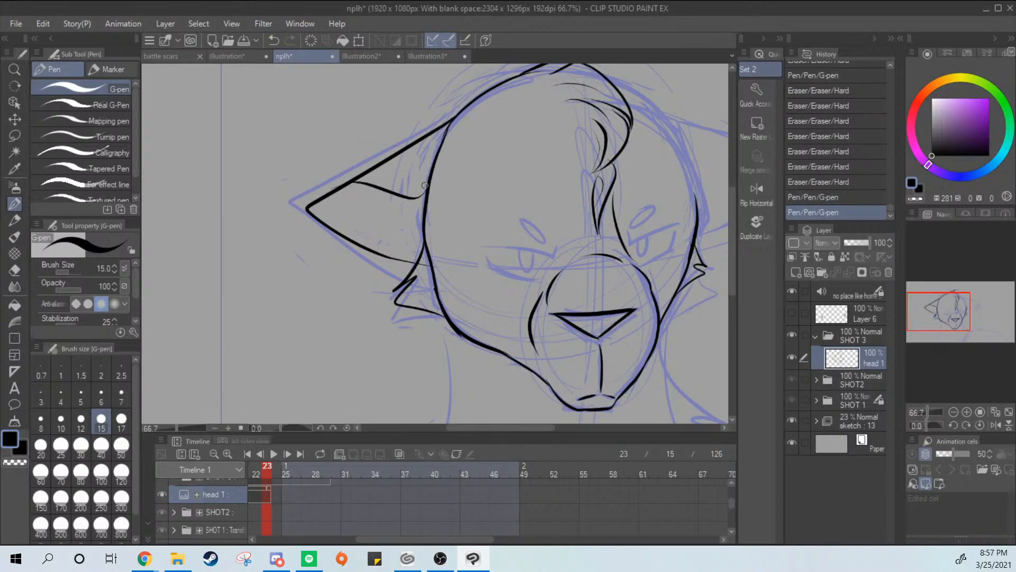
key("ctrl+z")
left_click_drag(426, 190, 345, 185)
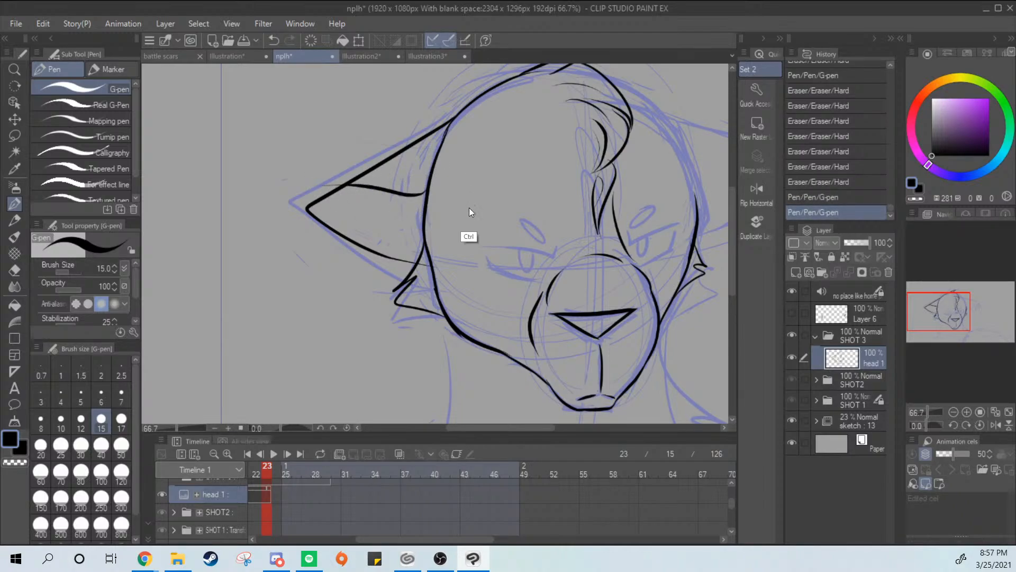
Erase the left ear's lower line where it overshoots the cheek tuft and crosses the head outline, using the Hard eraser
scroll(465, 227, "up", 3)
key("e")
left_click_drag(398, 329, 404, 348)
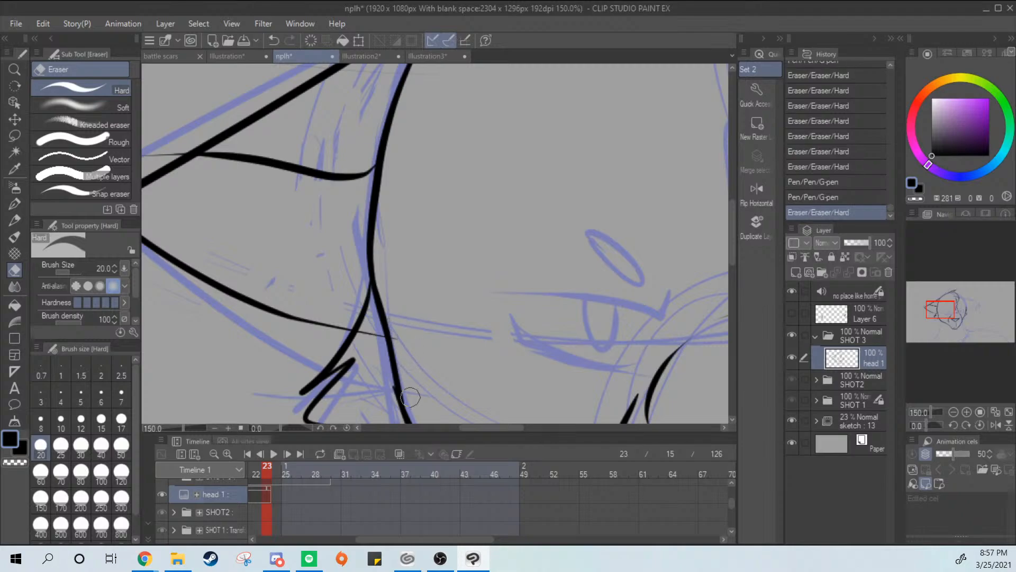
left_click_drag(413, 397, 416, 415)
mouse_move(386, 379)
left_mouse_down()
mouse_move(398, 414)
mouse_move(385, 373)
left_mouse_up()
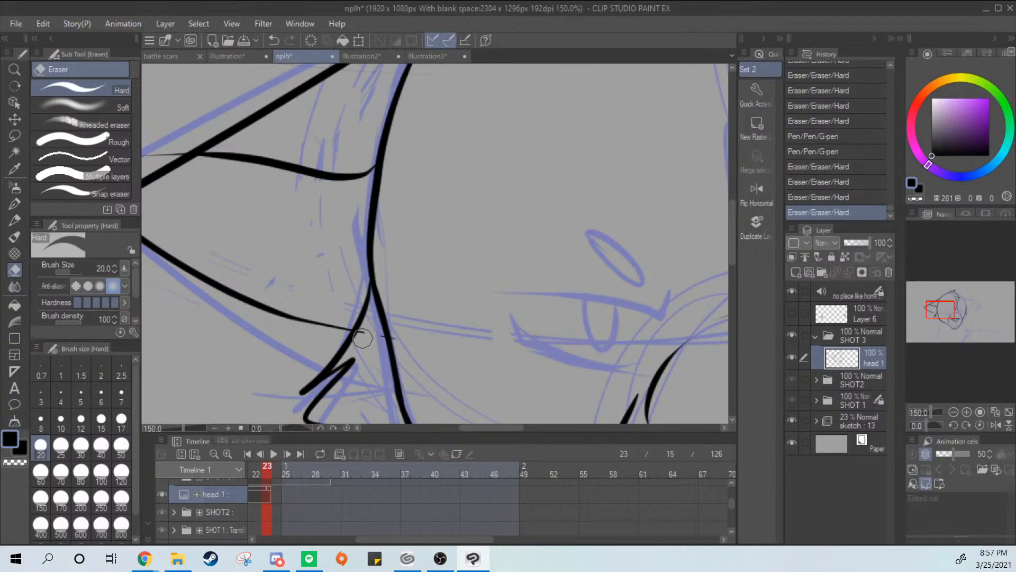
left_click_drag(362, 338, 367, 342)
mouse_move(368, 340)
left_mouse_down()
mouse_move(370, 325)
mouse_move(381, 358)
left_mouse_up()
left_click_drag(382, 354, 381, 331)
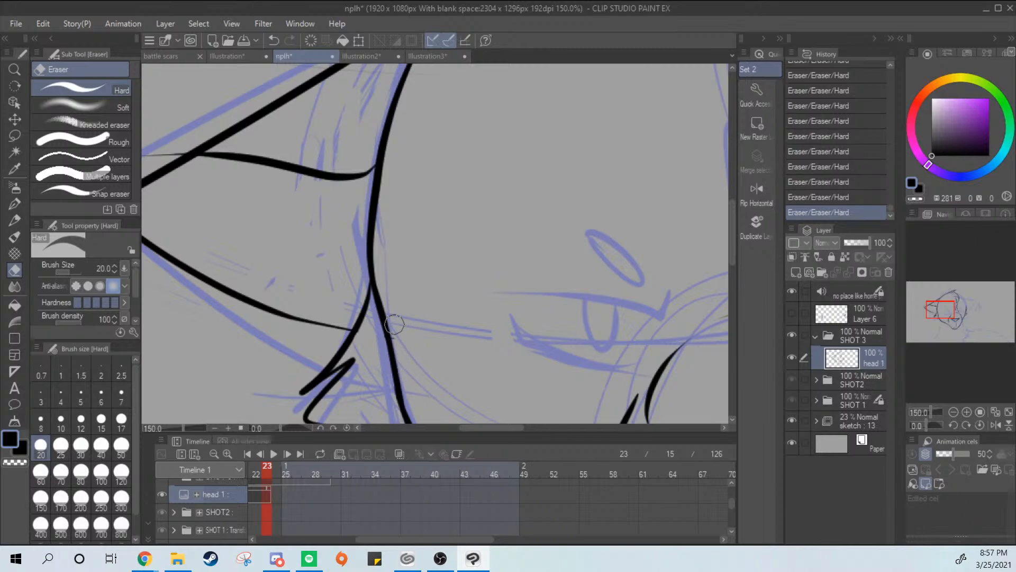
Erase the inner fold's overshoot beyond the left ear's upper edge, then return to the G-pen
left_click_drag(331, 241, 503, 267)
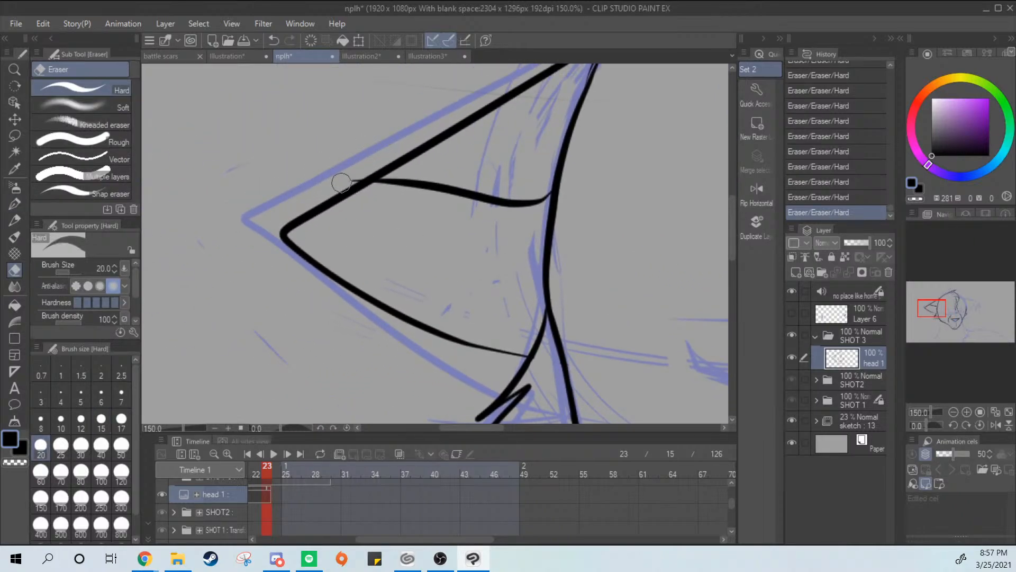
left_click_drag(341, 182, 382, 157)
key("p")
Ink the head's right outline from the hair curl down to the cheek, redrawing the curve until it joins the existing line
scroll(530, 274, "down", 3)
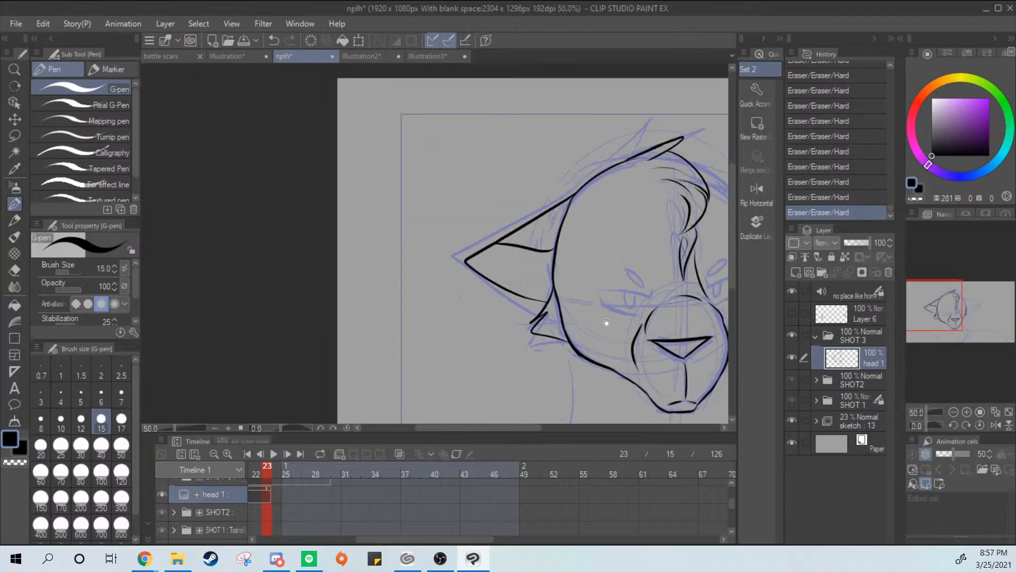
left_click_drag(606, 322, 403, 344)
scroll(560, 340, "up", 1)
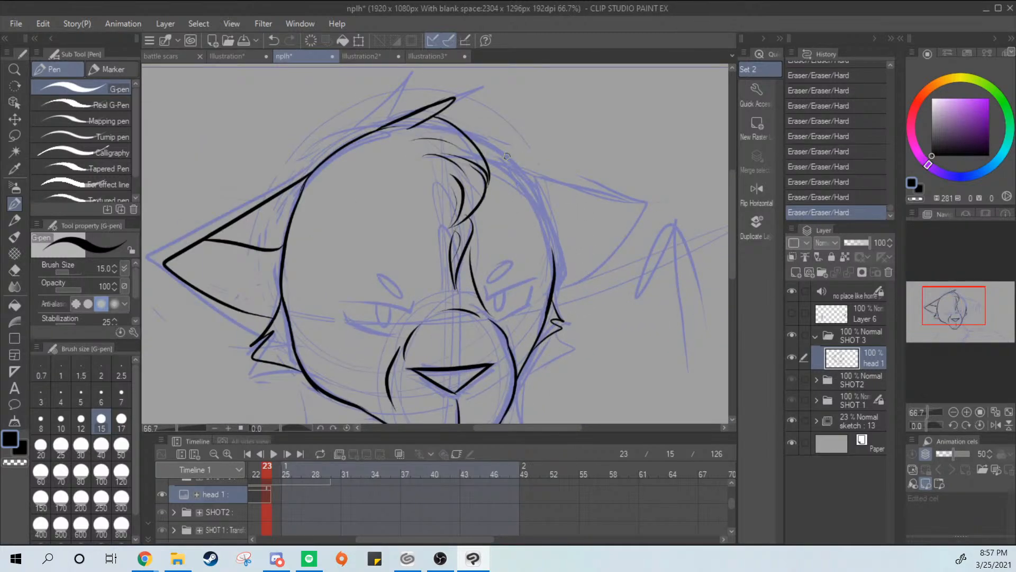
key("ctrl+z")
left_click_drag(493, 151, 569, 266)
key("ctrl+z")
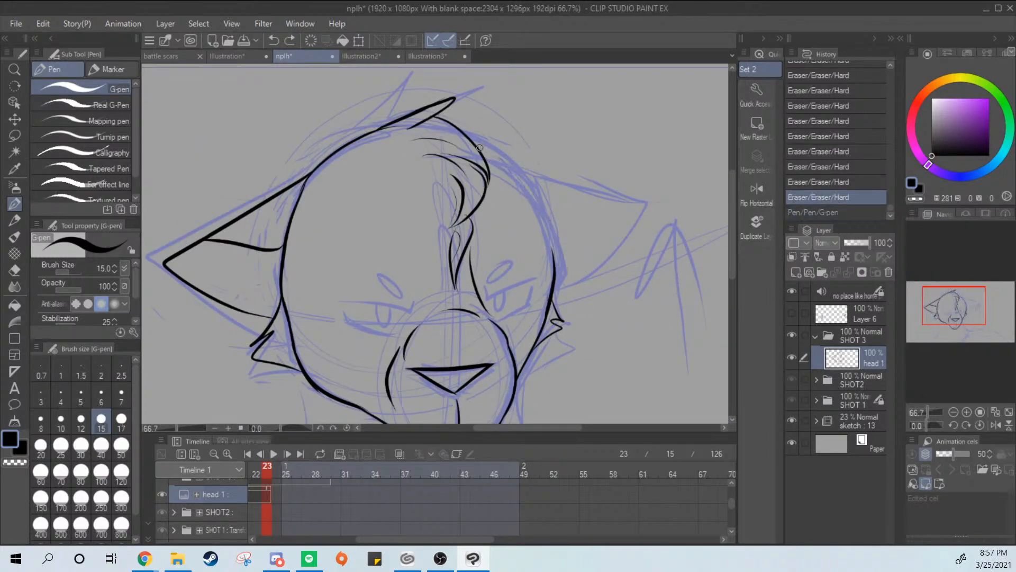
mouse_move(479, 147)
left_mouse_down()
mouse_move(563, 281)
mouse_move(512, 171)
mouse_move(552, 271)
left_mouse_up()
key("ctrl+z")
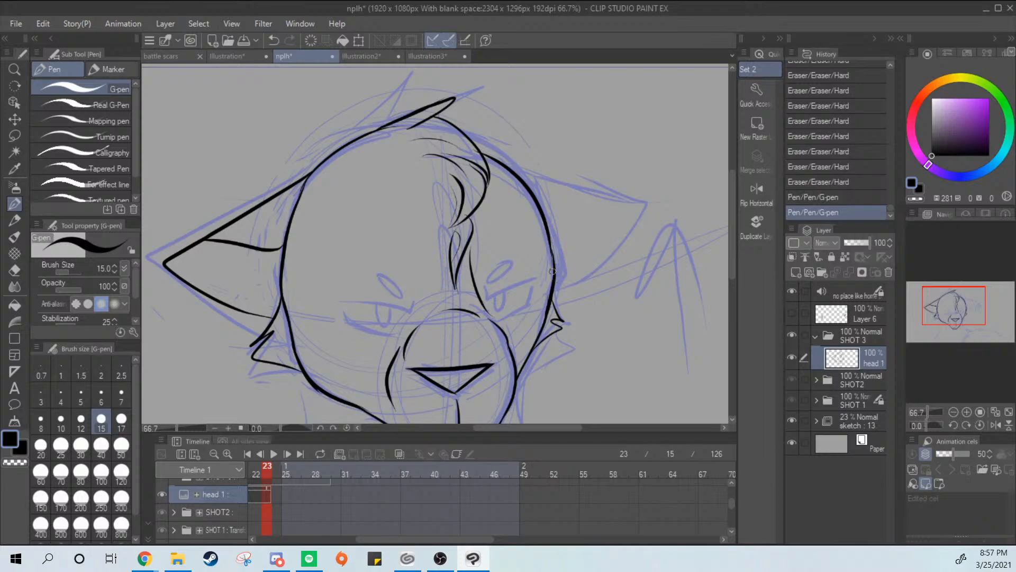
Ink the right ear's pointed outline and its inner fold line running from the head to the tip
mouse_move(508, 166)
left_mouse_down()
mouse_move(630, 224)
mouse_move(560, 282)
left_mouse_up()
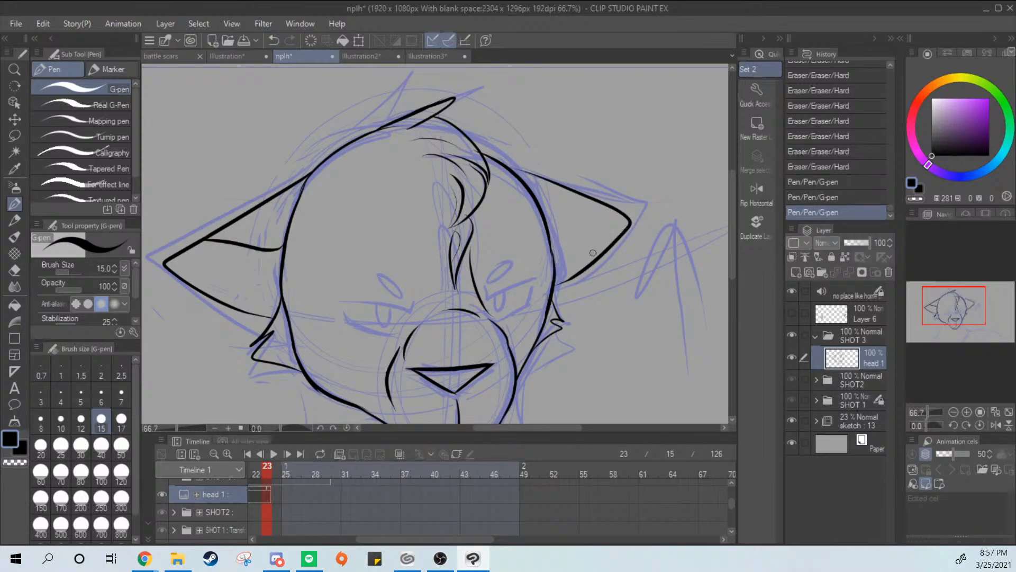
mouse_move(610, 216)
left_mouse_down()
mouse_move(553, 245)
mouse_move(616, 212)
left_mouse_up()
key("ctrl+z")
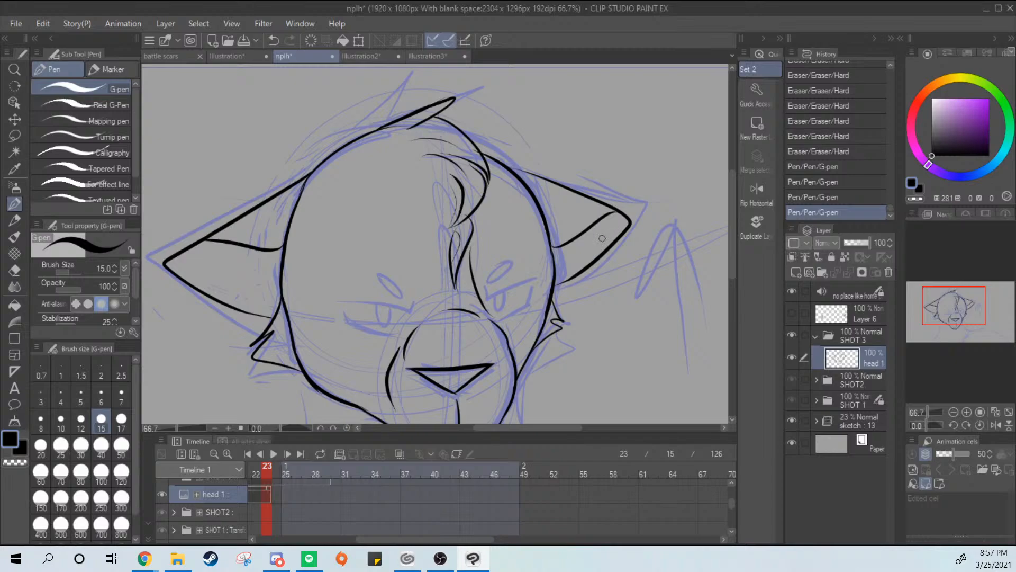
Thicken the head's right outline between the ear's fold and lower edge, closing the joins where the ear meets it
scroll(602, 238, "up", 3)
mouse_move(501, 329)
left_mouse_down()
mouse_move(495, 261)
mouse_move(496, 288)
left_mouse_up()
key("ctrl+z")
key("ctrl+z")
left_click_drag(493, 250, 497, 317)
key("ctrl+z")
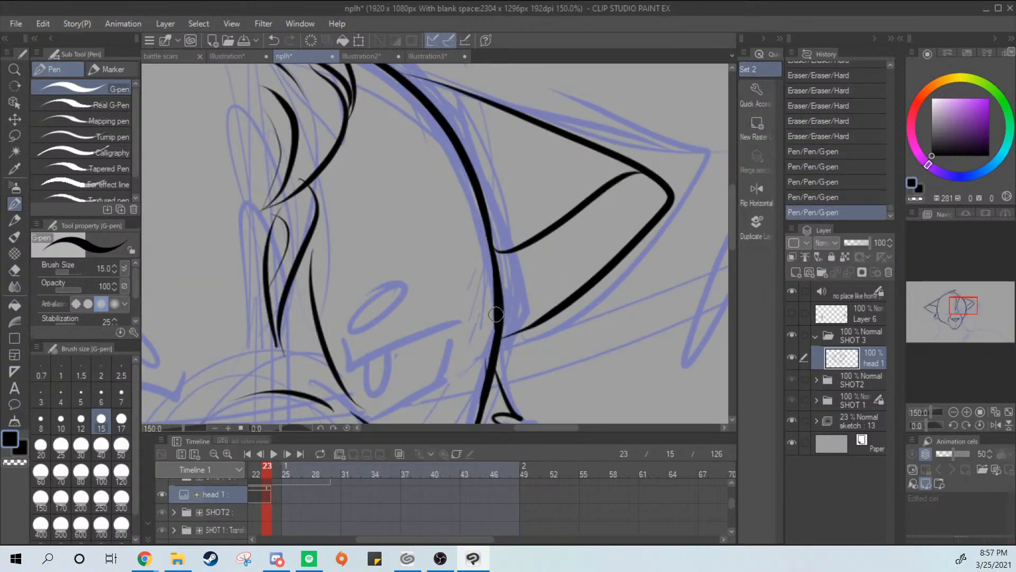
key("ctrl+z")
mouse_move(493, 251)
left_mouse_down()
mouse_move(498, 338)
mouse_move(548, 316)
left_mouse_up()
key("ctrl+z")
key("ctrl+z")
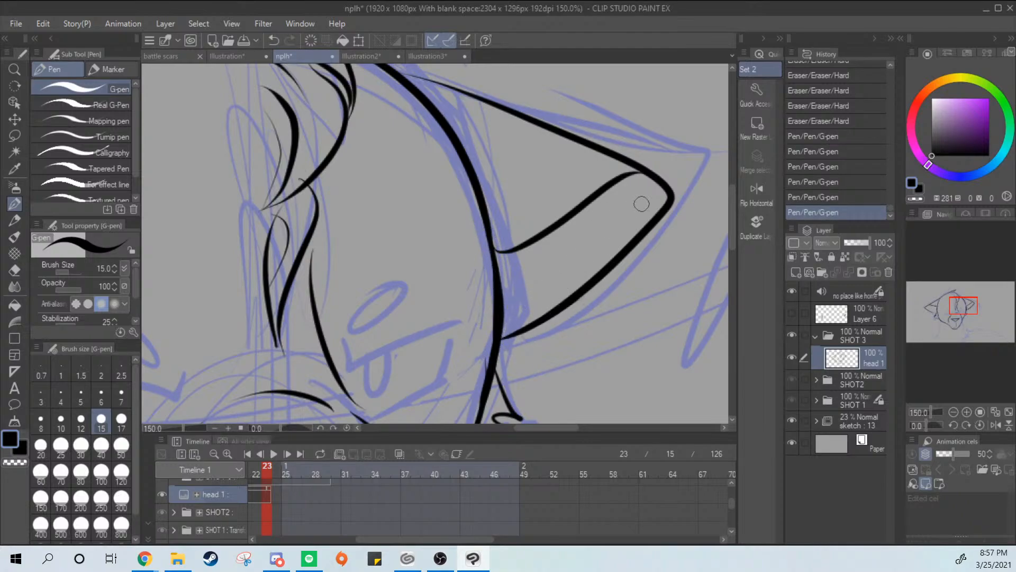
Ink the right eye's slanted upper lid with its short inner corner stroke over the sketch
scroll(630, 240, "down", 2)
left_click_drag(612, 319, 624, 263)
scroll(606, 262, "up", 2)
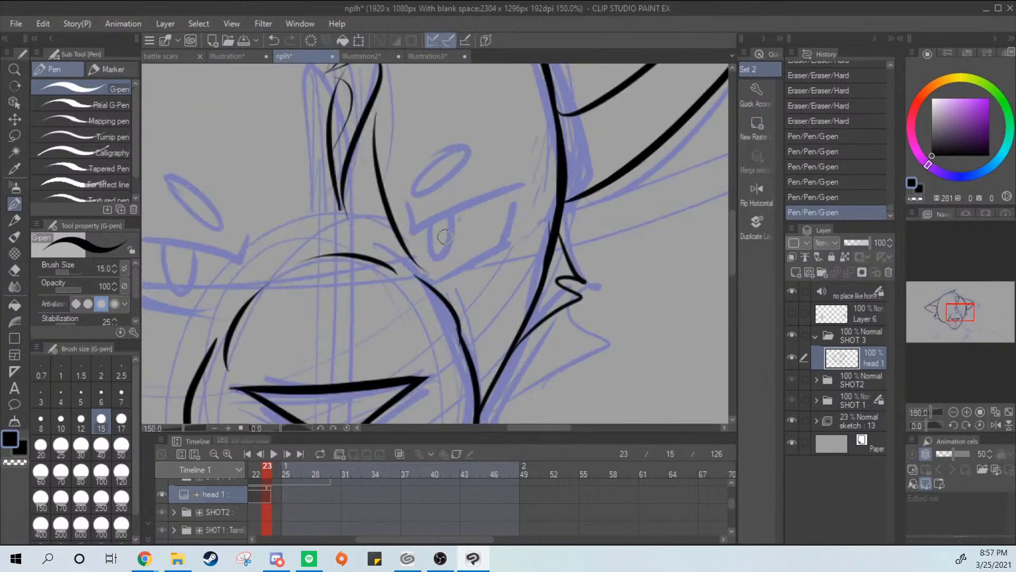
mouse_move(407, 203)
left_mouse_down()
mouse_move(529, 179)
mouse_move(412, 228)
mouse_move(524, 190)
left_mouse_up()
key("ctrl+z")
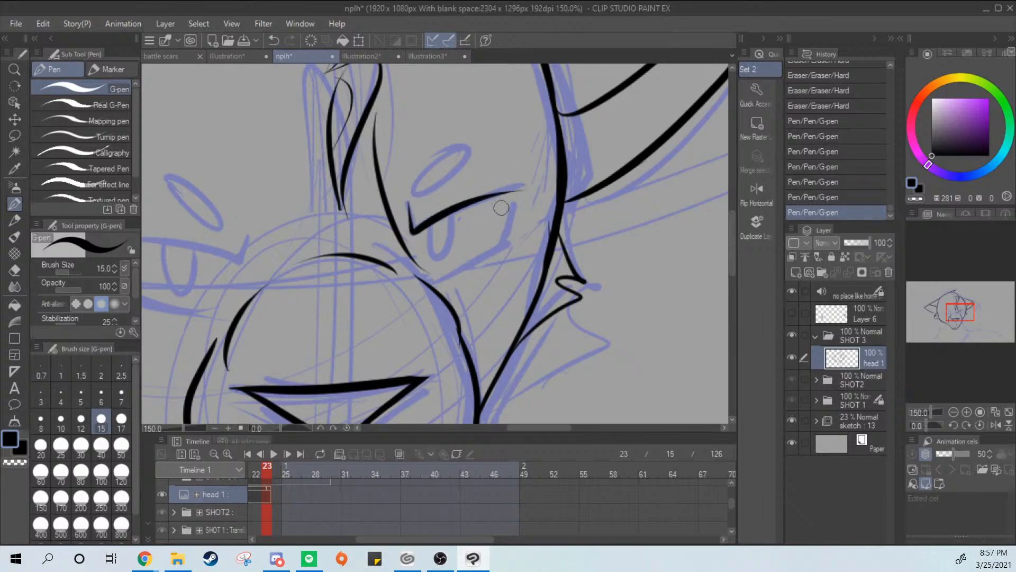
Ink the right eye's lower lid, thick outer corner and oval iris, redrawing the strokes until they follow the sketch
mouse_move(434, 281)
left_mouse_down()
mouse_move(517, 204)
mouse_move(503, 279)
left_mouse_up()
mouse_move(430, 224)
left_mouse_down()
mouse_move(457, 239)
mouse_move(458, 217)
mouse_move(432, 227)
mouse_move(451, 210)
mouse_move(432, 251)
mouse_move(451, 215)
mouse_move(429, 242)
mouse_move(451, 214)
mouse_move(445, 251)
mouse_move(453, 217)
left_mouse_up()
key("ctrl+z")
key("ctrl+z")
key("ctrl+z")
key("ctrl+z")
key("ctrl+z")
key("ctrl+z")
key("ctrl+z")
key("ctrl+z")
key("ctrl+z")
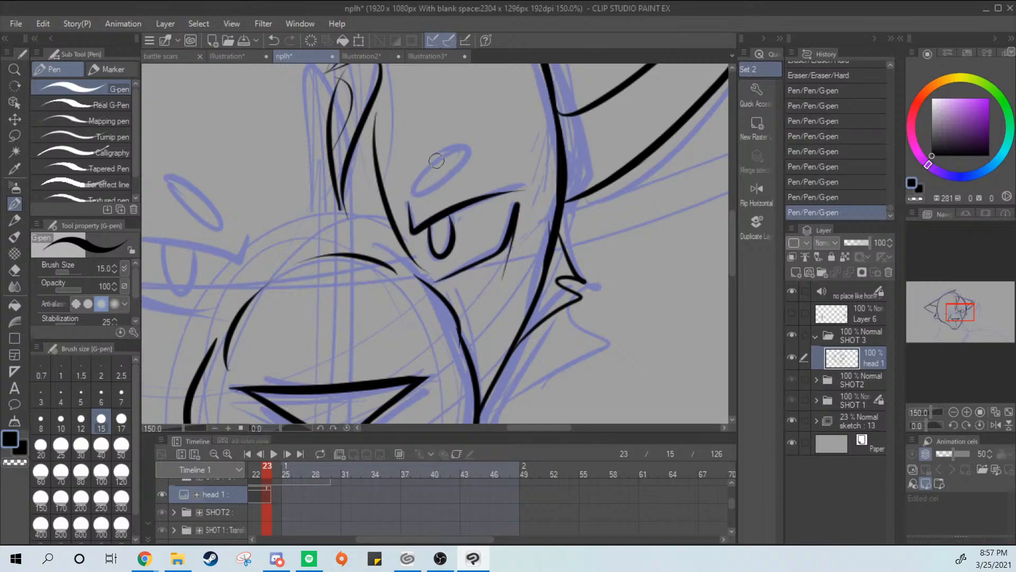
Ink the oval brow marking above the right eye, redrawing it until the shape closes
mouse_move(437, 161)
left_mouse_down()
mouse_move(475, 147)
mouse_move(442, 164)
left_mouse_up()
key("ctrl+z")
key("ctrl+z")
key("ctrl+z")
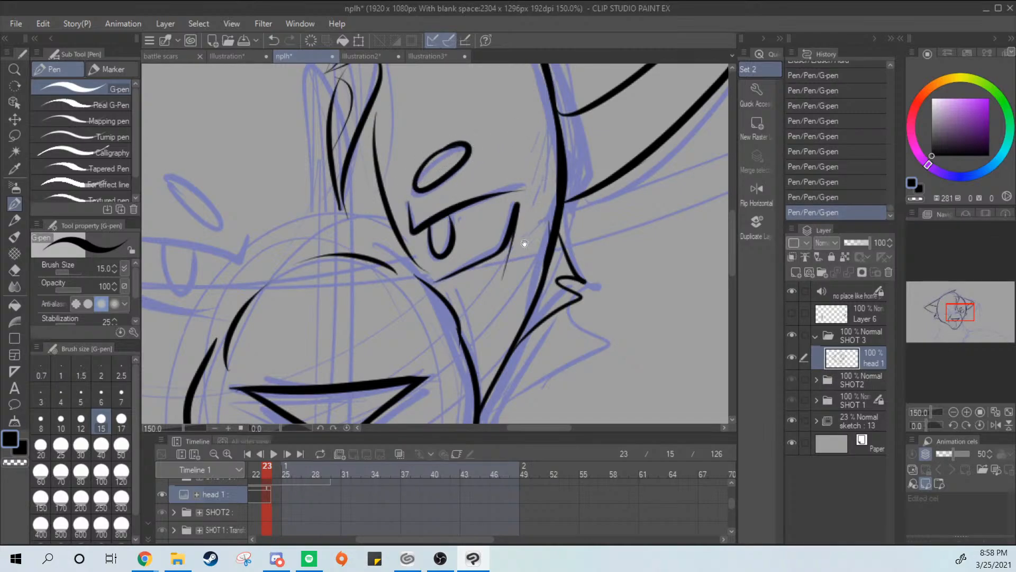
Erase the stray line tail below the right eye's outer corner with the Hard eraser
left_click_drag(524, 244, 556, 204)
key("e")
left_click_drag(538, 239, 527, 240)
left_click_drag(553, 198, 539, 224)
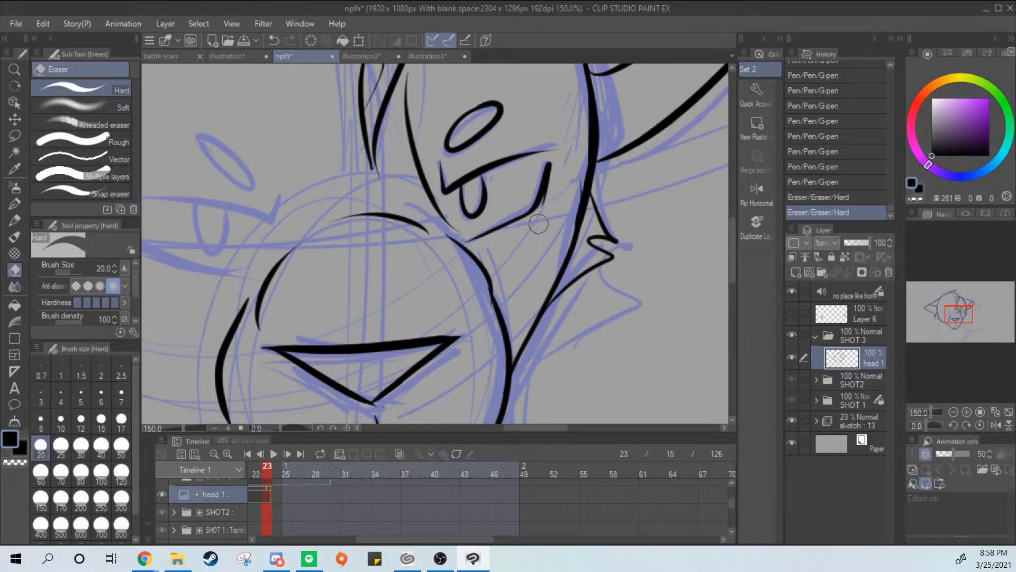
Redraw the right eye's thick outer corner stroke from the lower lid upward with the G-pen until it follows the sketch
mouse_move(568, 158)
left_mouse_down()
mouse_move(540, 224)
mouse_move(550, 167)
left_mouse_up()
key("p")
key("ctrl+z")
left_click_drag(535, 210, 551, 165)
key("ctrl+z")
key("ctrl+z")
key("ctrl+z")
left_click_drag(533, 209, 551, 165)
key("ctrl+z")
key("ctrl+z")
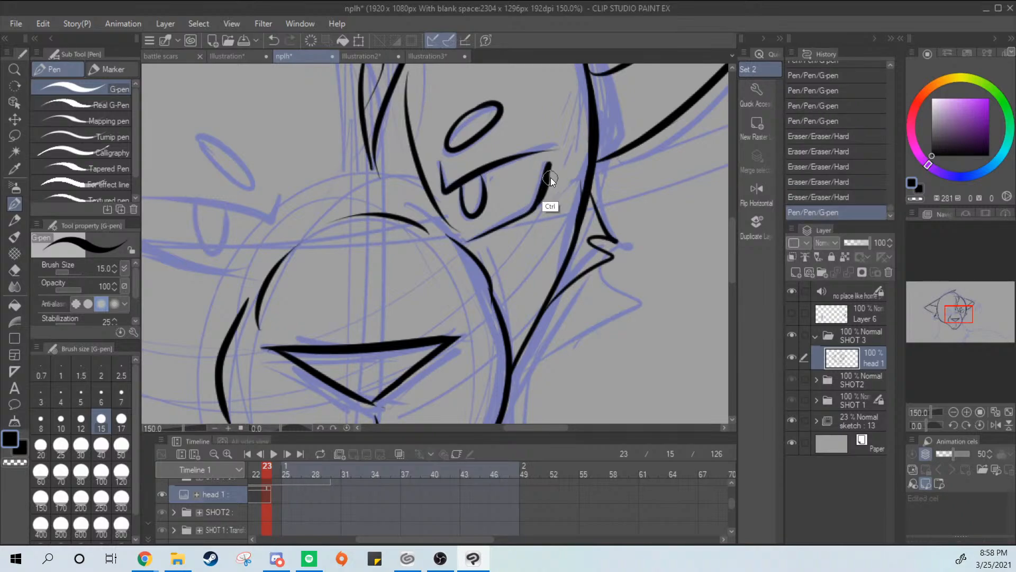
key("ctrl+z")
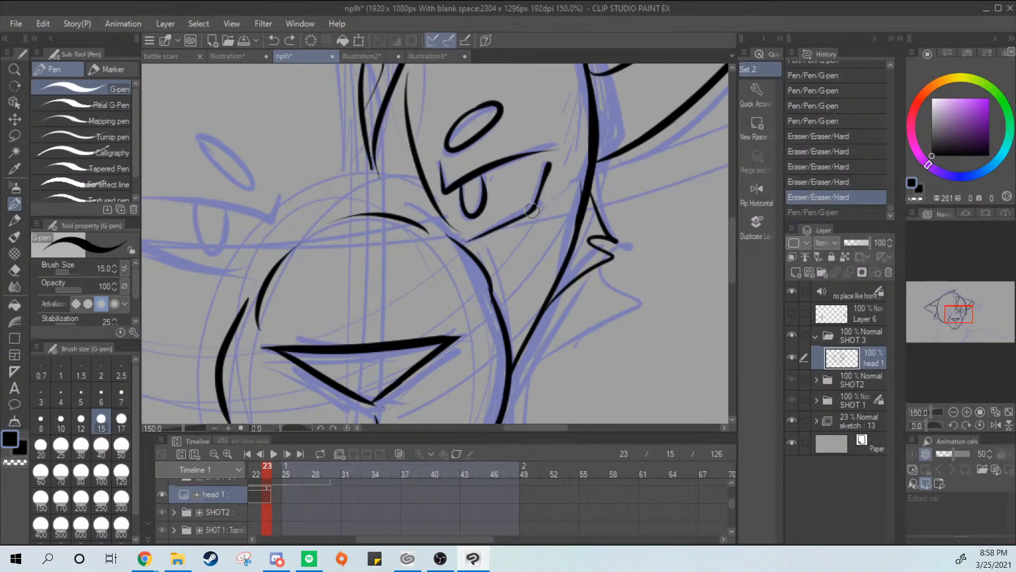
mouse_move(532, 211)
left_mouse_down()
mouse_move(550, 165)
mouse_move(545, 181)
left_mouse_up()
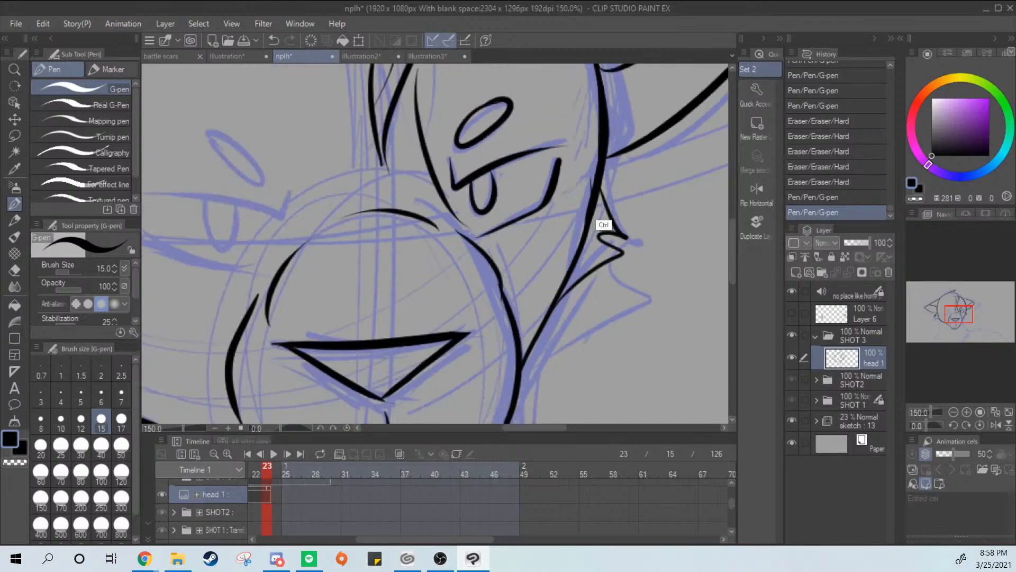
Ink the left eye's slanted upper lid with its short inner corner stroke over the sketch
scroll(613, 229, "down", 4)
left_click_drag(625, 283, 617, 220)
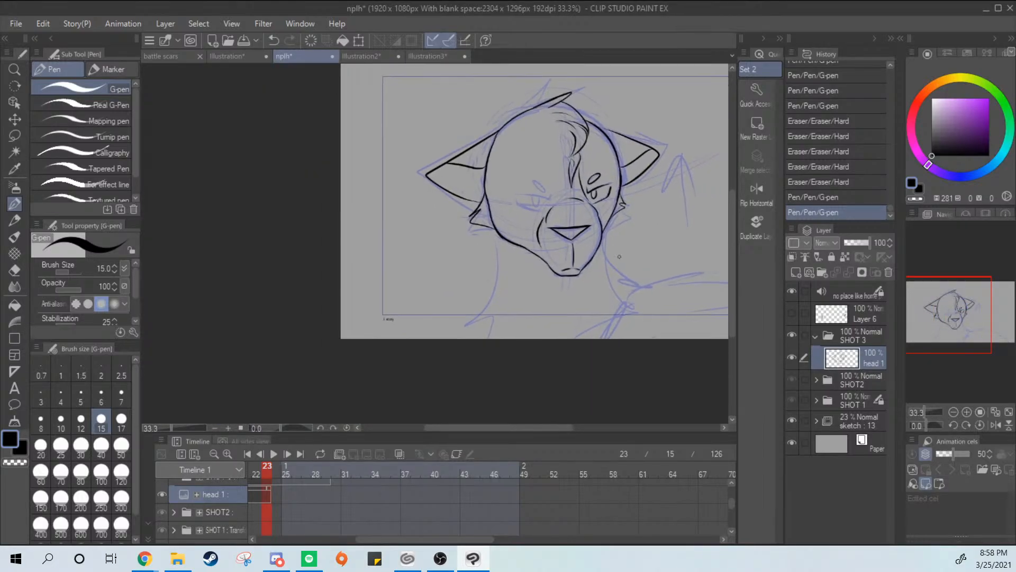
scroll(583, 275, "up", 2)
mouse_move(635, 253)
left_mouse_down()
mouse_move(612, 231)
mouse_move(626, 235)
left_mouse_up()
left_click_drag(615, 302, 653, 327)
scroll(591, 260, "up", 2)
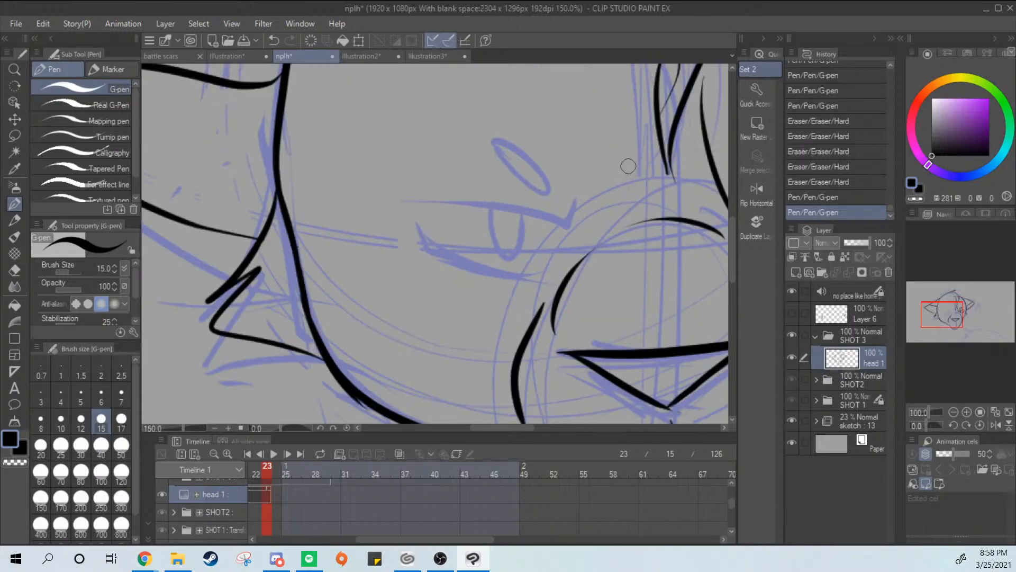
left_click_drag(572, 203, 418, 201)
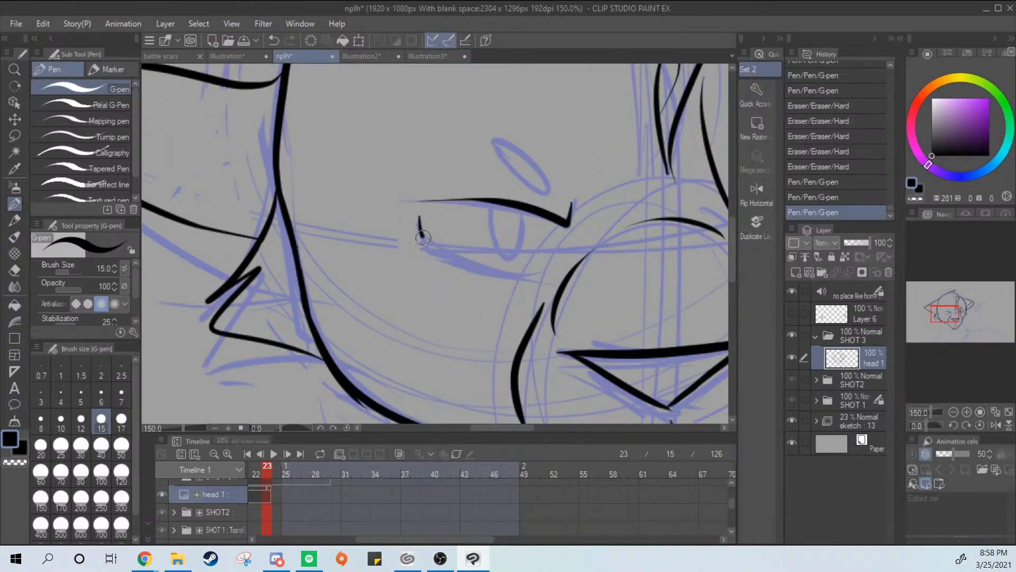
Ink the left eye's curved lower lid and oval iris over the sketch, redrawing strokes that miss it
left_click_drag(423, 238, 518, 276)
key("ctrl+z")
mouse_move(418, 217)
left_mouse_down()
mouse_move(503, 276)
mouse_move(549, 281)
left_mouse_up()
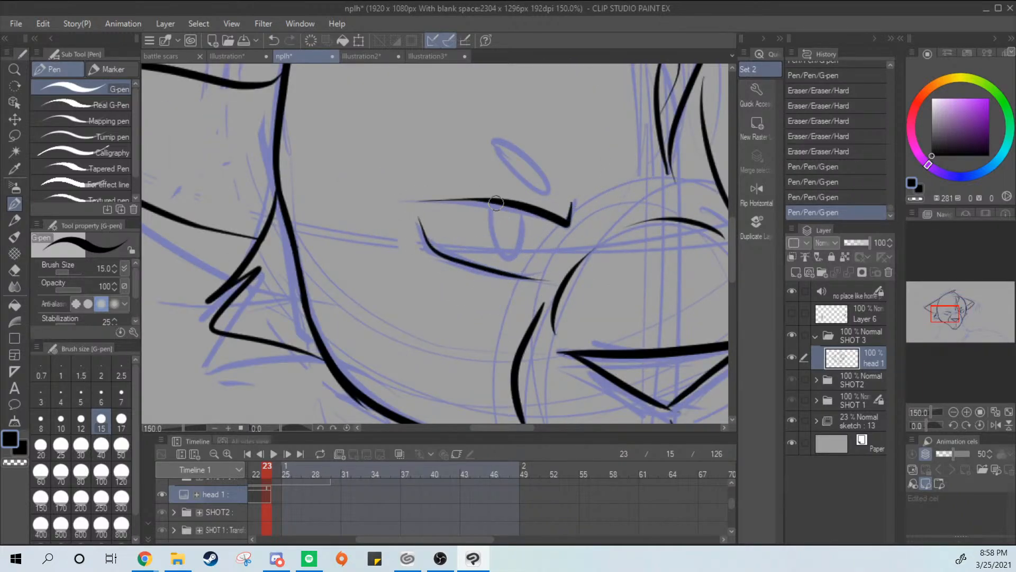
left_click_drag(496, 202, 535, 250)
key("ctrl+z")
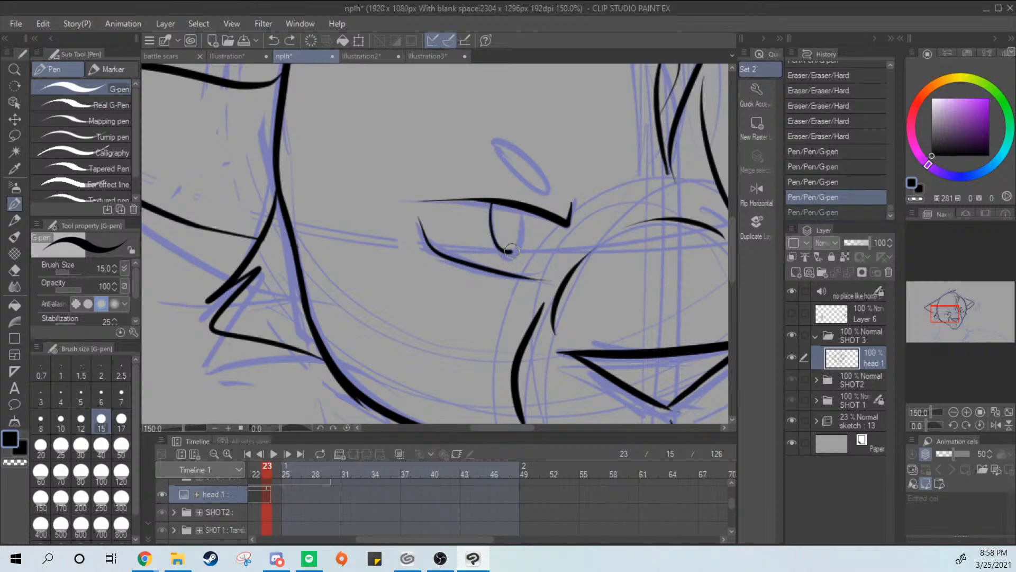
Try to thicken the left cheek outline between the ear and the muzzle with extra G-pen strokes
scroll(641, 246, "down", 4)
left_click_drag(659, 270, 555, 295)
scroll(662, 278, "down", 2)
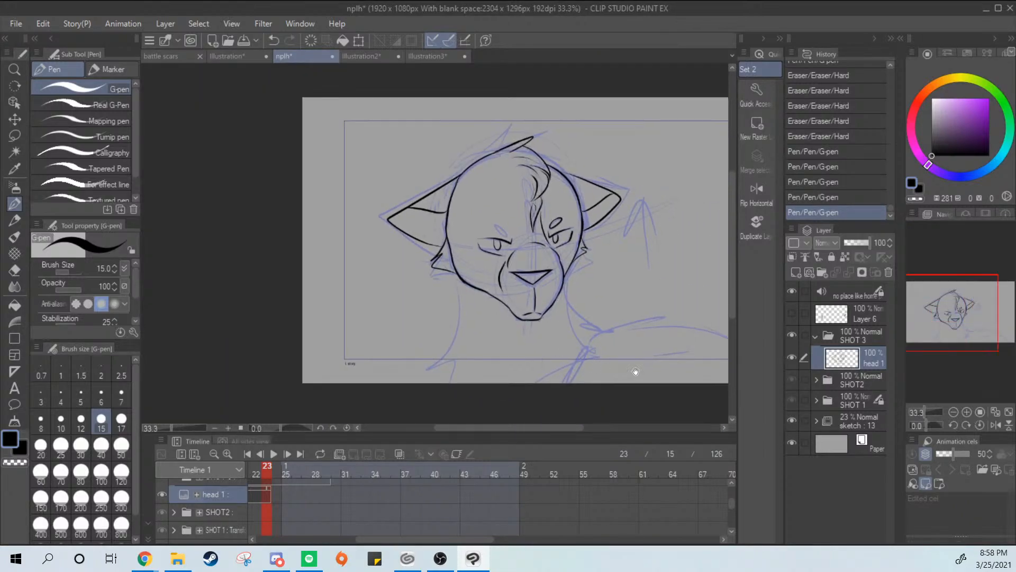
left_click_drag(635, 370, 583, 350)
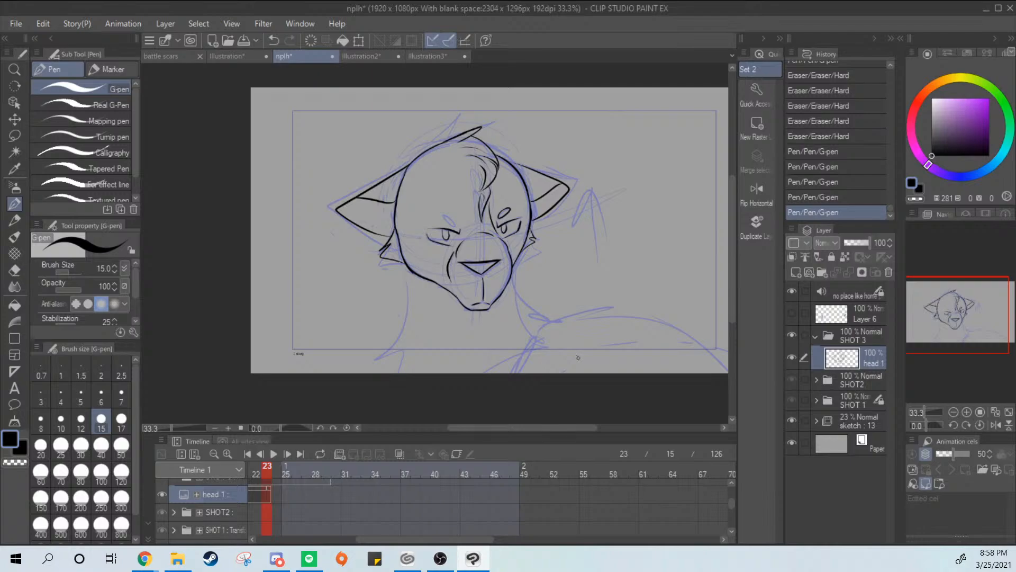
scroll(585, 318, "up", 2)
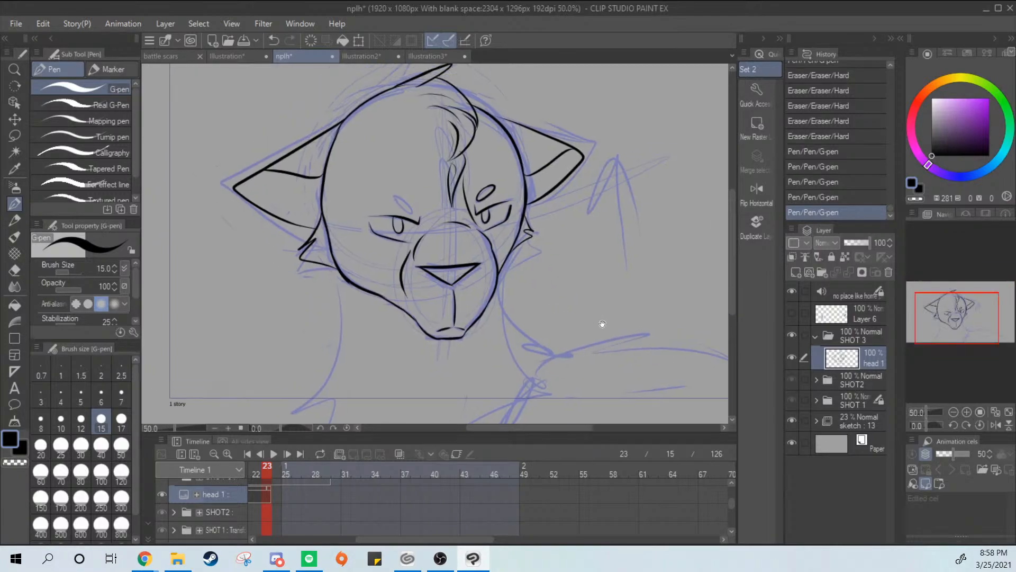
scroll(597, 248, "up", 1)
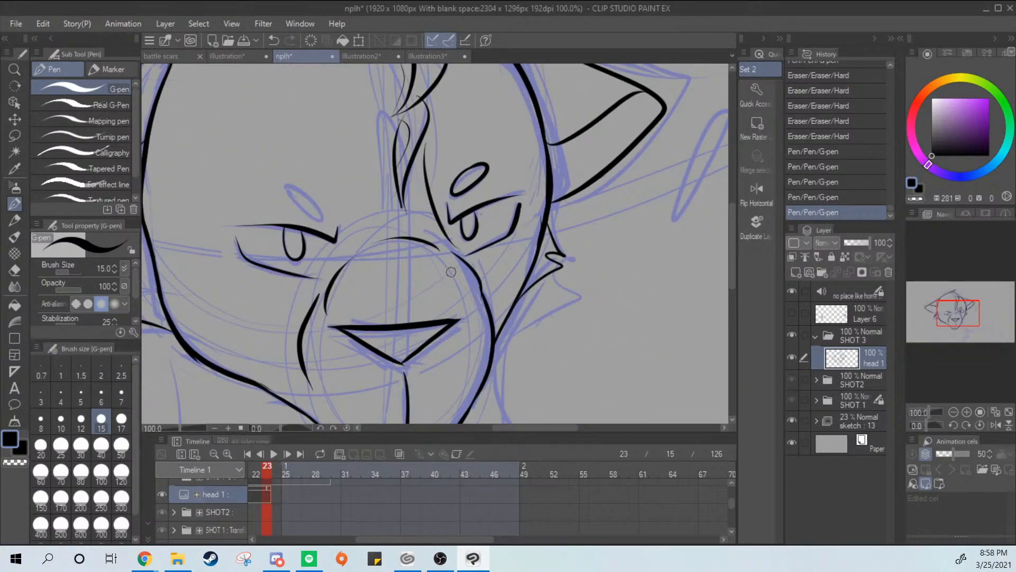
left_click_drag(454, 268, 574, 183)
key("ctrl+z")
mouse_move(187, 336)
left_mouse_down()
mouse_move(303, 277)
mouse_move(333, 240)
mouse_move(405, 283)
left_mouse_up()
key("ctrl+z")
mouse_move(296, 166)
left_mouse_down()
mouse_move(359, 271)
mouse_move(412, 297)
left_mouse_up()
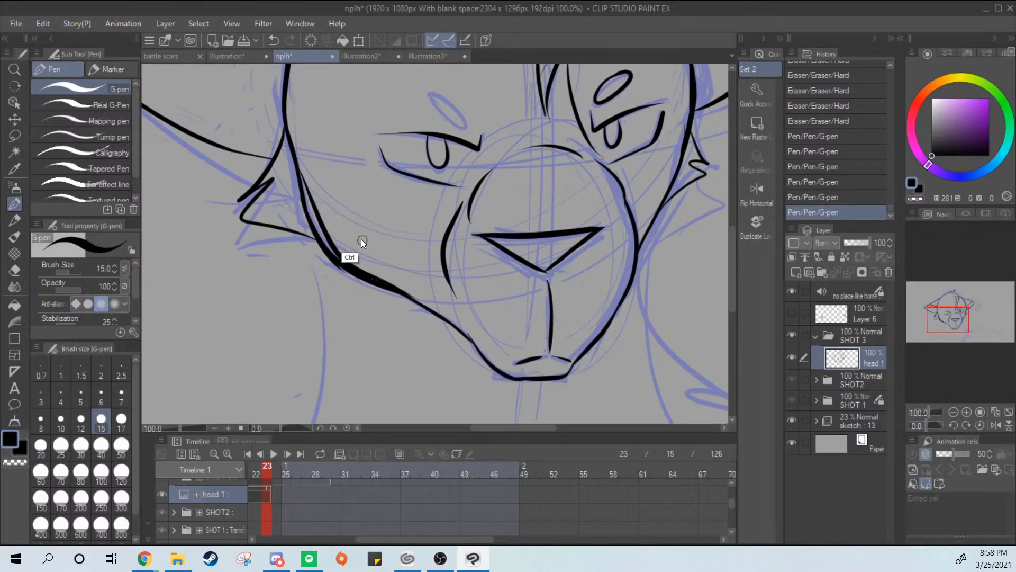
key("ctrl+z")
left_click_drag(303, 193, 389, 286)
key("ctrl+z")
mouse_move(295, 183)
left_mouse_down()
mouse_move(316, 224)
mouse_move(408, 292)
left_mouse_up()
scroll(443, 207, "down", 3)
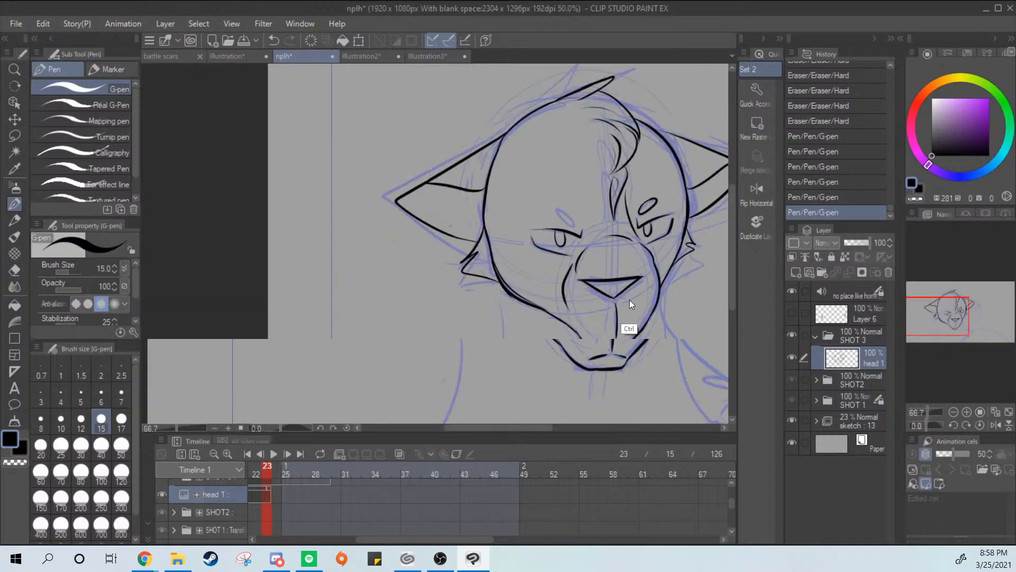
key("ctrl+z")
left_click_drag(637, 326, 602, 310)
scroll(482, 229, "down", 1)
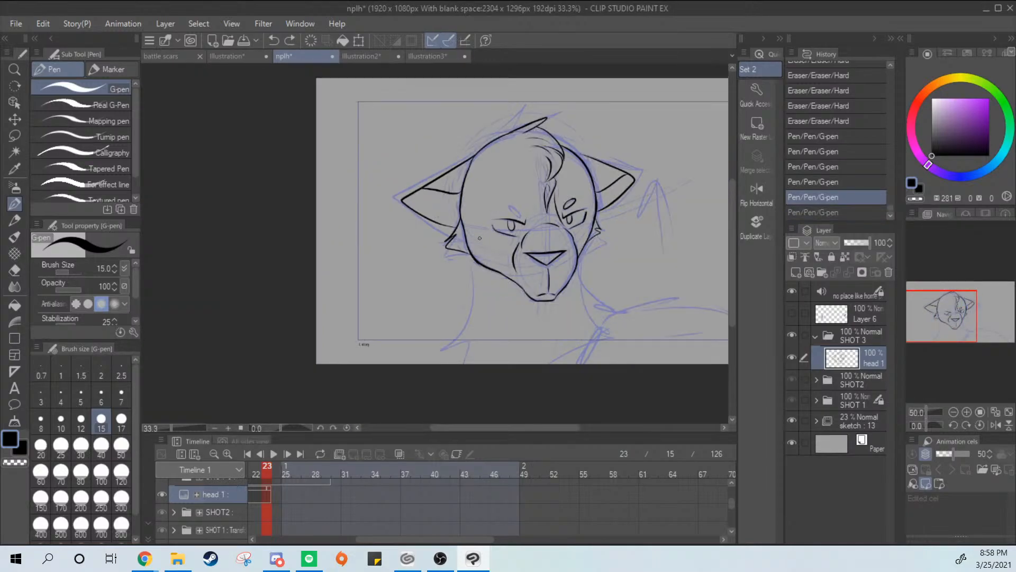
Erase the left cheek outline from below the ear to the muzzle with the Hard eraser
scroll(480, 252, "up", 3)
key("e")
mouse_move(428, 216)
left_mouse_down()
mouse_move(426, 208)
mouse_move(466, 277)
mouse_move(532, 321)
left_mouse_up()
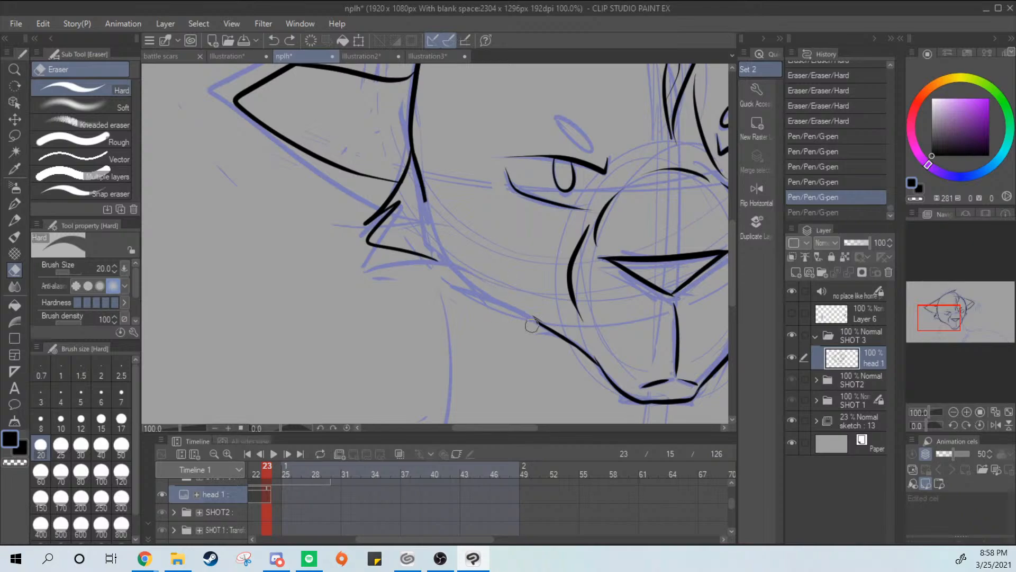
Ink a new curved left cheek outline from below the ear to the jaw, redrawing the stroke repeatedly to match the sketch
key("p")
mouse_move(421, 195)
left_mouse_down()
mouse_move(506, 299)
mouse_move(431, 241)
mouse_move(524, 310)
mouse_move(428, 213)
mouse_move(532, 319)
left_mouse_up()
key("ctrl+z")
key("ctrl+z")
key("ctrl+z")
left_click_drag(422, 195, 522, 303)
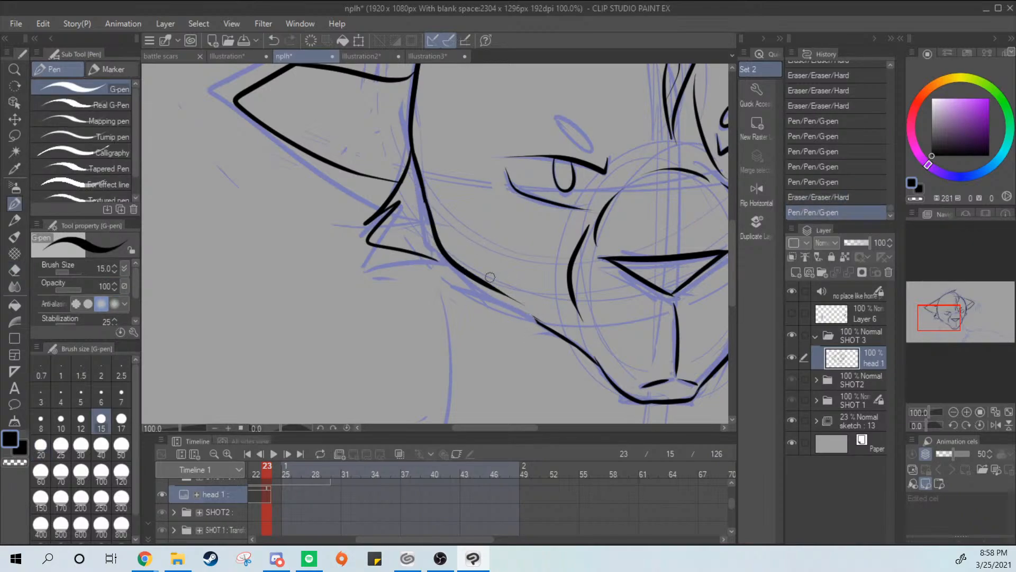
key("ctrl+z")
left_click_drag(423, 190, 534, 318)
key("ctrl+z")
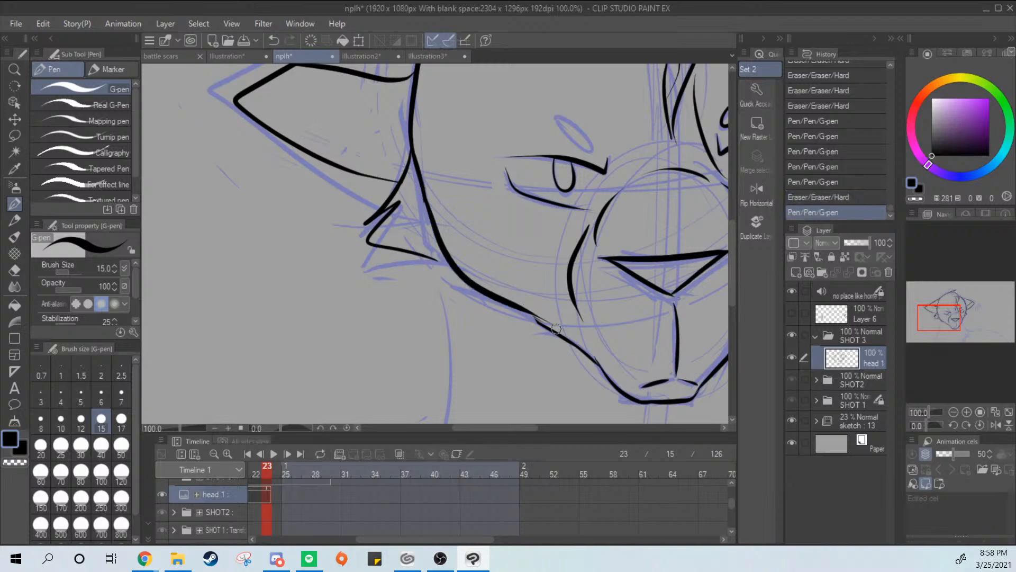
key("ctrl+z")
mouse_move(422, 188)
left_mouse_down()
mouse_move(454, 267)
mouse_move(534, 317)
mouse_move(430, 236)
mouse_move(536, 318)
left_mouse_up()
key("ctrl+z")
key("ctrl+z")
mouse_move(422, 185)
left_mouse_down()
mouse_move(451, 265)
mouse_move(556, 322)
left_mouse_up()
key("ctrl+z")
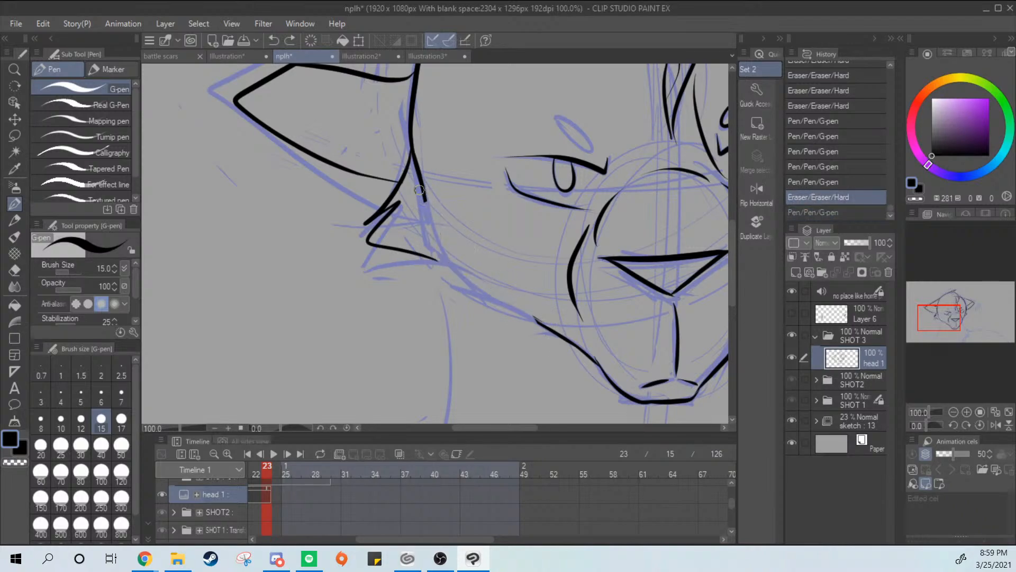
mouse_move(422, 188)
left_mouse_down()
mouse_move(457, 277)
mouse_move(567, 343)
left_mouse_up()
key("ctrl+z")
mouse_move(424, 191)
left_mouse_down()
mouse_move(489, 304)
mouse_move(536, 319)
mouse_move(525, 308)
mouse_move(562, 334)
mouse_move(533, 357)
mouse_move(501, 352)
mouse_move(561, 382)
mouse_move(542, 340)
mouse_move(525, 348)
mouse_move(497, 331)
mouse_move(565, 372)
left_mouse_up()
key("ctrl+z")
scroll(538, 321, "up", 3)
key("ctrl+y")
Smooth the edges and joins of the new left cheek line with the Hard eraser and short G-pen strokes
key("e")
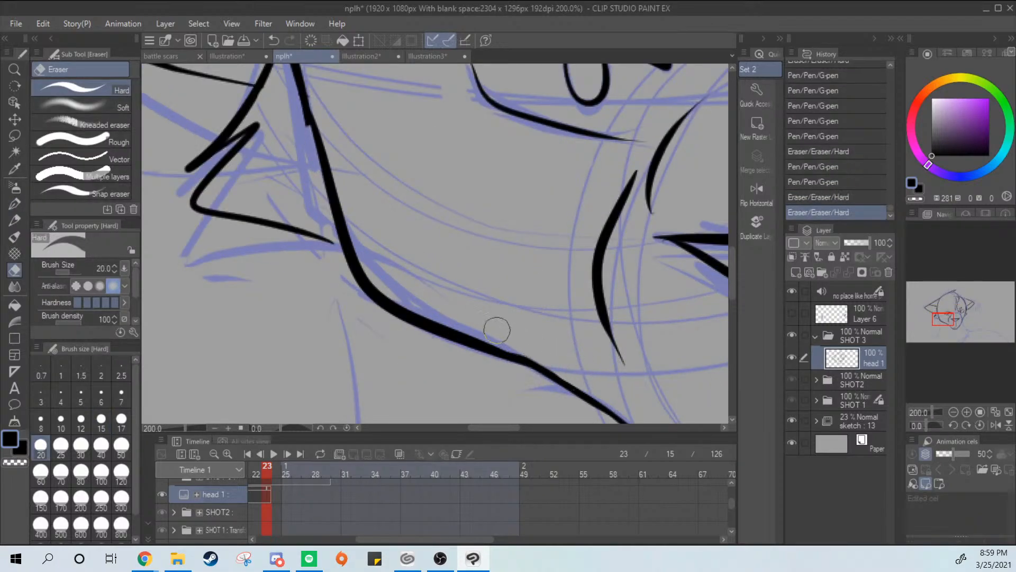
left_click_drag(497, 329, 518, 335)
key("p")
left_click_drag(456, 260, 557, 373)
key("e")
left_click_drag(394, 191, 407, 238)
left_click_drag(408, 286, 426, 309)
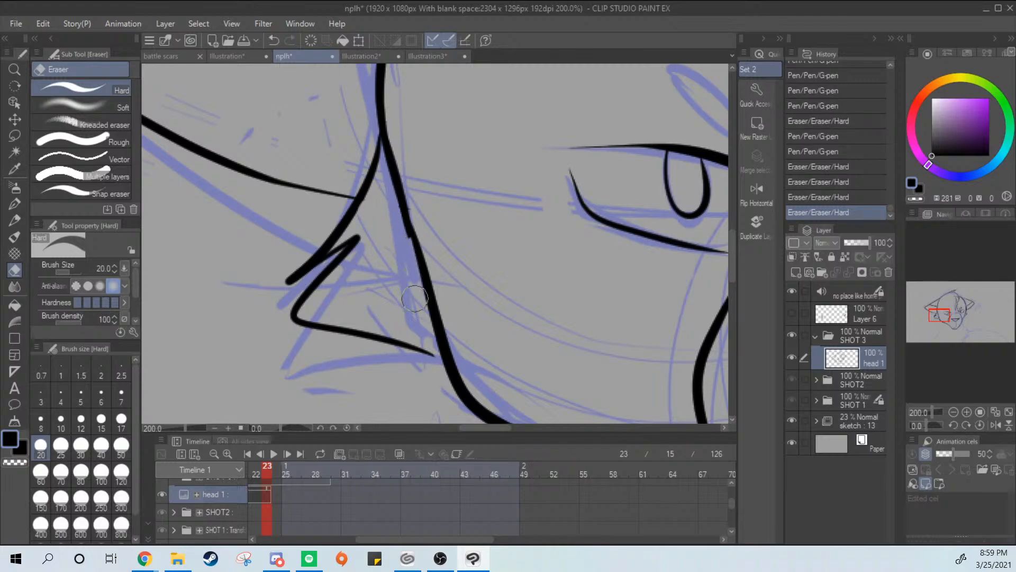
key("p")
left_click_drag(407, 238, 448, 353)
Erase the redrawn left cheek line between the ear base and the jaw for another attempt
scroll(580, 286, "down", 5)
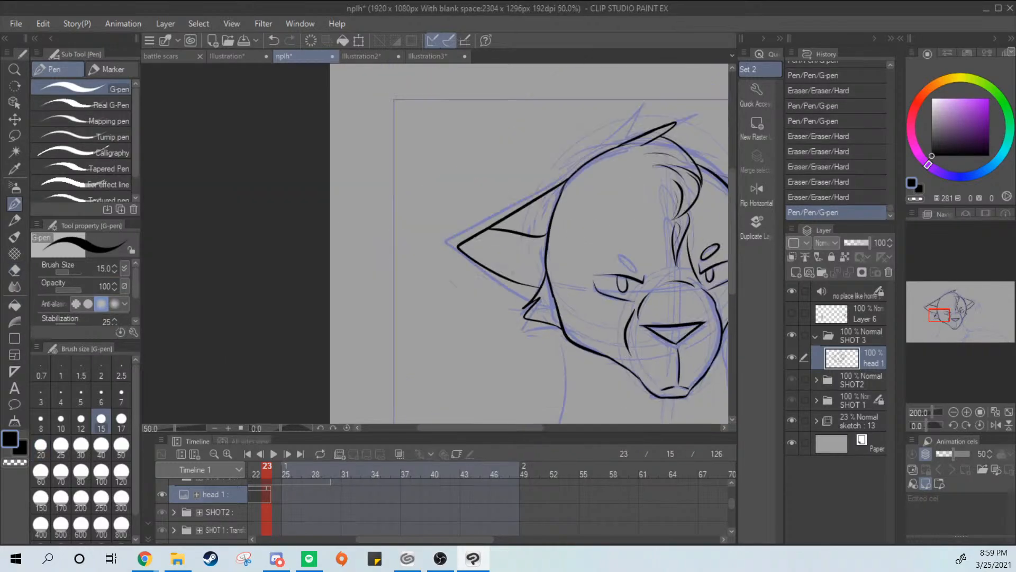
scroll(631, 292, "up", 1)
scroll(631, 292, "down", 1)
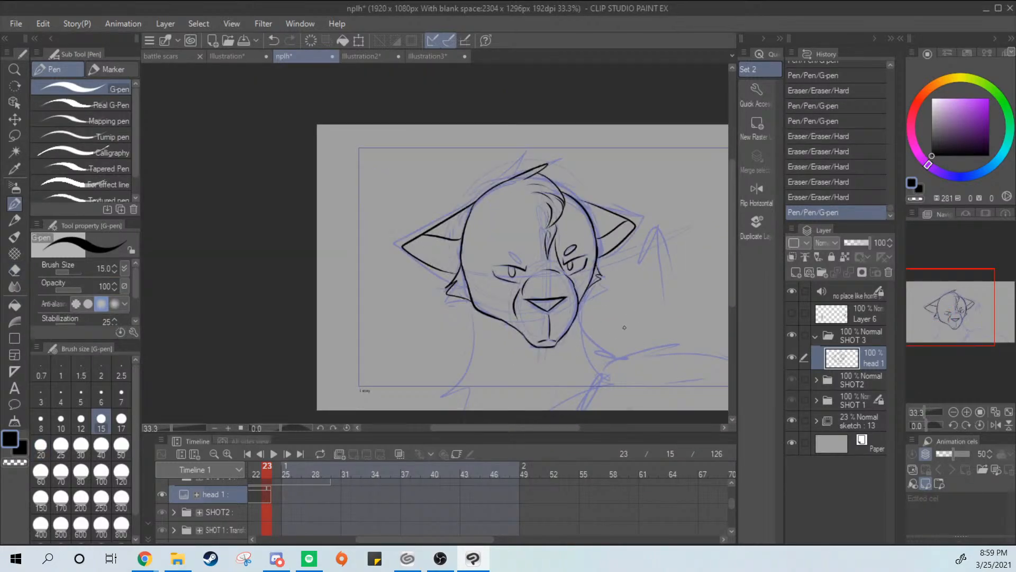
scroll(625, 327, "up", 2)
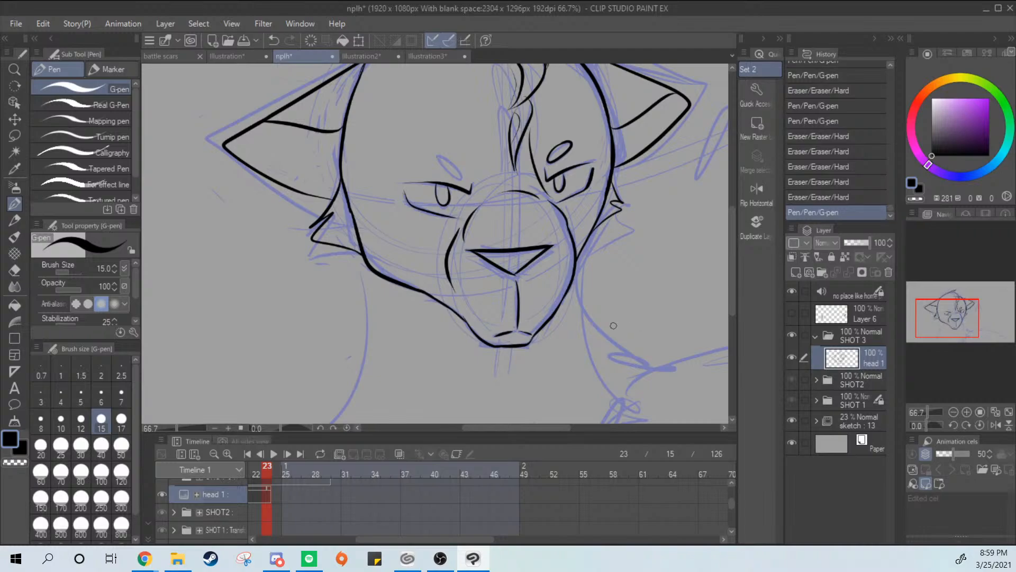
scroll(613, 326, "up", 1)
left_click_drag(569, 217, 595, 287)
key("e")
mouse_move(240, 204)
left_mouse_down()
mouse_move(293, 306)
mouse_move(367, 363)
mouse_move(336, 349)
mouse_move(370, 383)
mouse_move(362, 357)
mouse_move(385, 375)
left_mouse_up()
Try inking a short G-pen stroke down the left cheek from the ear base past the cheek tuft
key("p")
scroll(372, 350, "down", 2)
left_click_drag(515, 253, 549, 234)
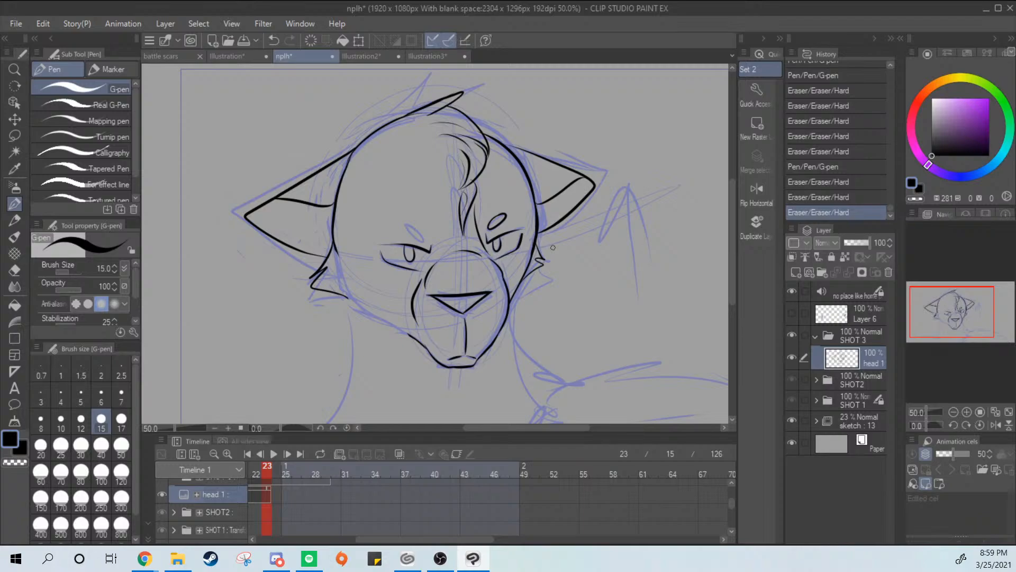
left_click_drag(334, 249, 349, 300)
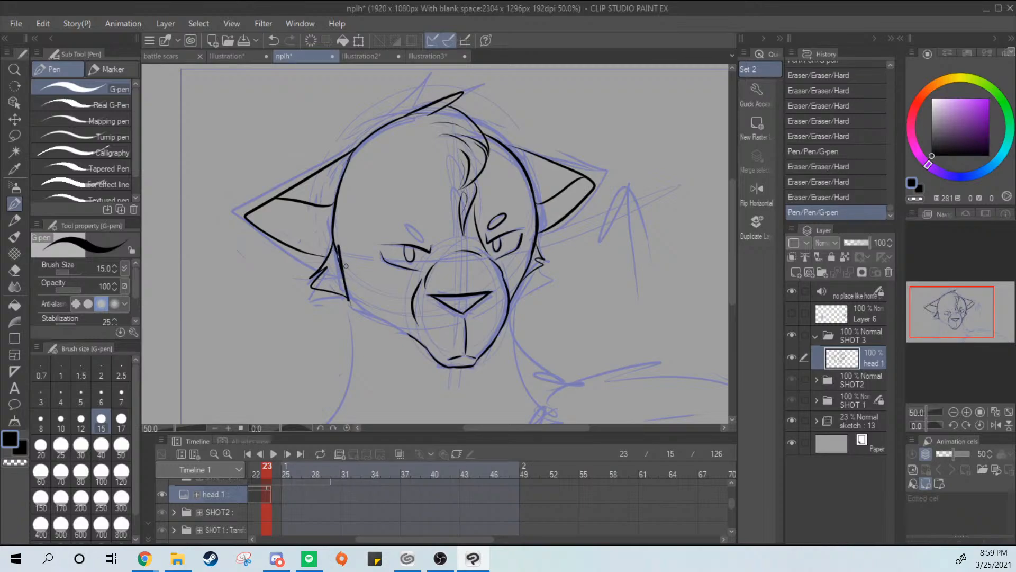
key("ctrl+z")
left_click_drag(335, 250, 351, 299)
key("ctrl+z")
key("ctrl+y")
key("ctrl+z")
Ink the left cheek as one angular line from the ear base past the tuft to the jaw, redrawing until it fits
scroll(383, 252, "up", 3)
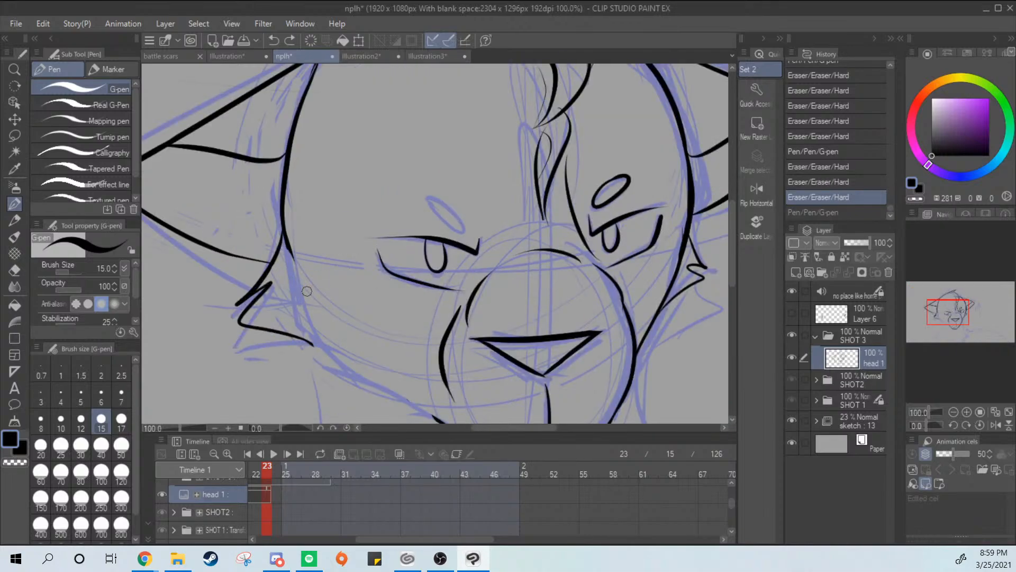
mouse_move(290, 260)
left_mouse_down()
mouse_move(330, 347)
mouse_move(408, 390)
left_mouse_up()
key("ctrl+z")
left_click_drag(391, 286, 410, 190)
mouse_move(309, 162)
left_mouse_down()
mouse_move(344, 250)
mouse_move(464, 311)
mouse_move(333, 258)
mouse_move(479, 338)
left_mouse_up()
key("ctrl+z")
key("ctrl+z")
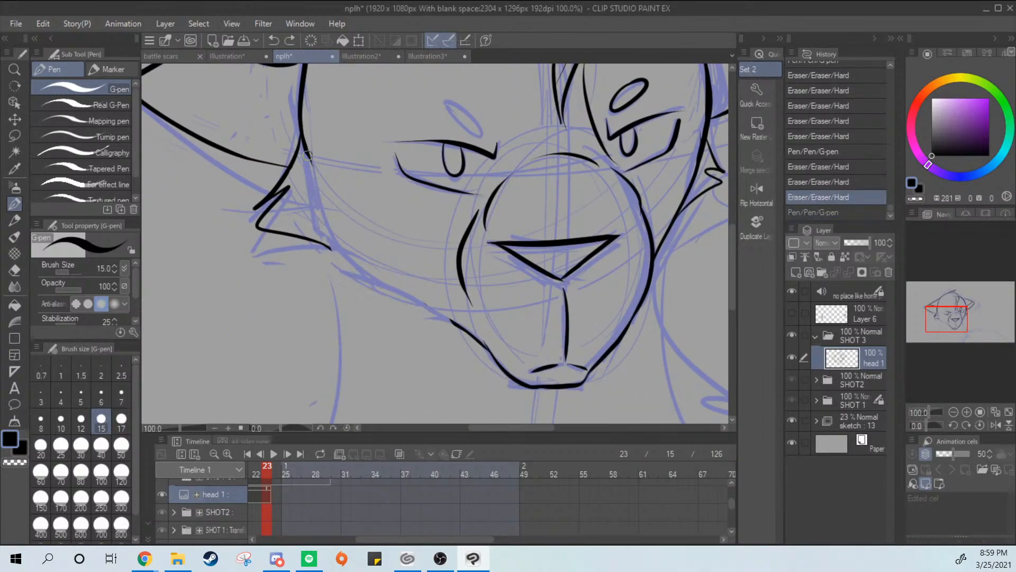
mouse_move(306, 153)
left_mouse_down()
mouse_move(363, 276)
mouse_move(472, 331)
left_mouse_up()
key("ctrl+z")
mouse_move(308, 158)
left_mouse_down()
mouse_move(332, 241)
mouse_move(486, 339)
left_mouse_up()
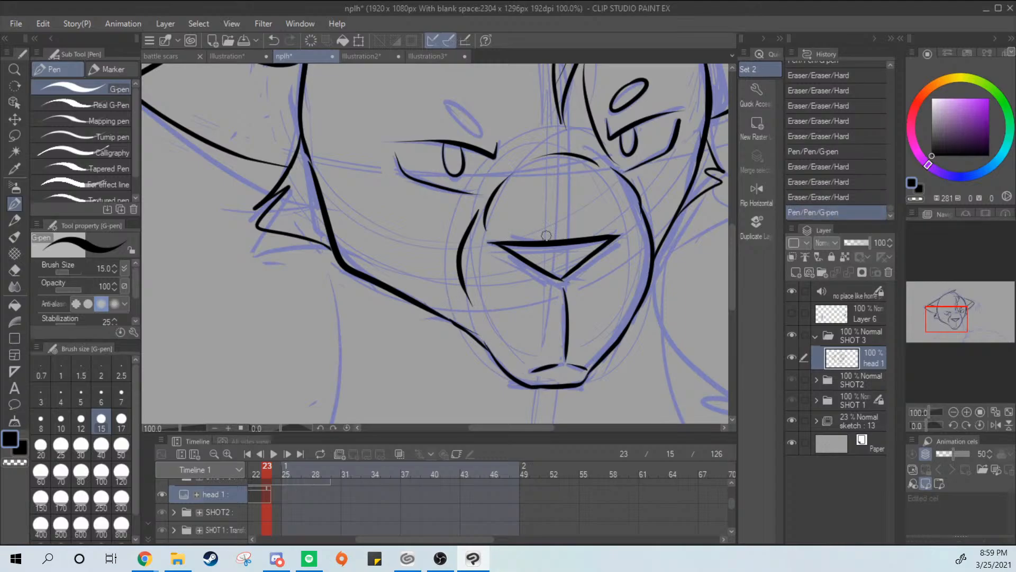
Ink the slanted oval brow marking above the left eye over the sketch
scroll(577, 244, "down", 3)
left_click_drag(629, 285, 544, 329)
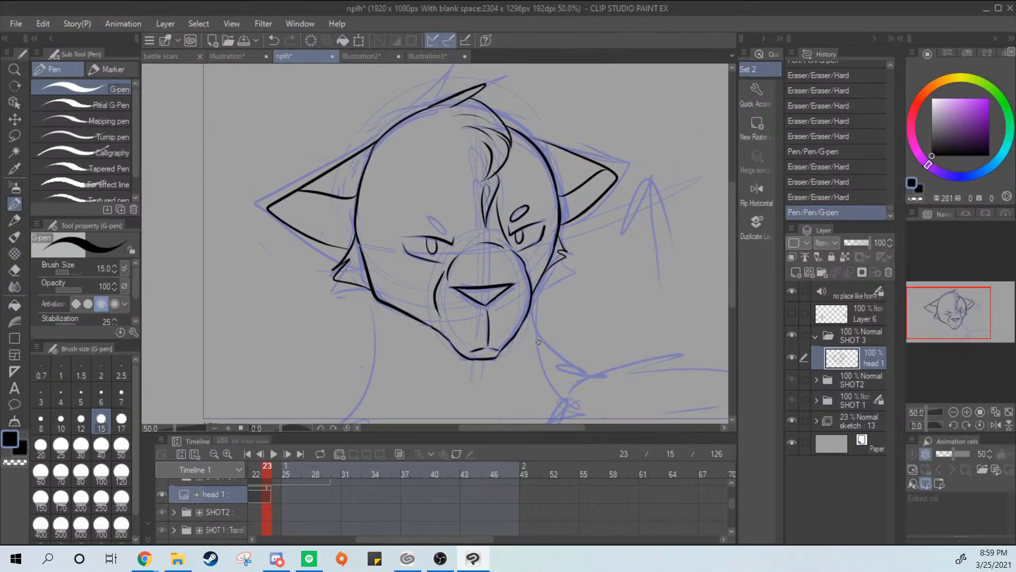
scroll(572, 336, "down", 3)
scroll(573, 292, "up", 3)
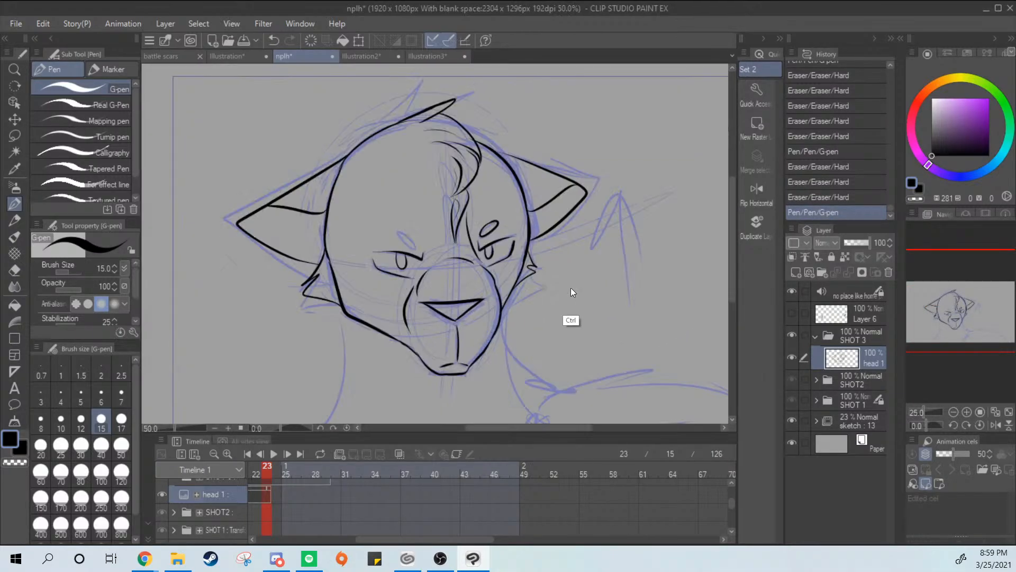
scroll(570, 289, "up", 3)
mouse_move(365, 216)
left_mouse_down()
mouse_move(354, 200)
mouse_move(530, 151)
left_mouse_up()
key("ctrl+z")
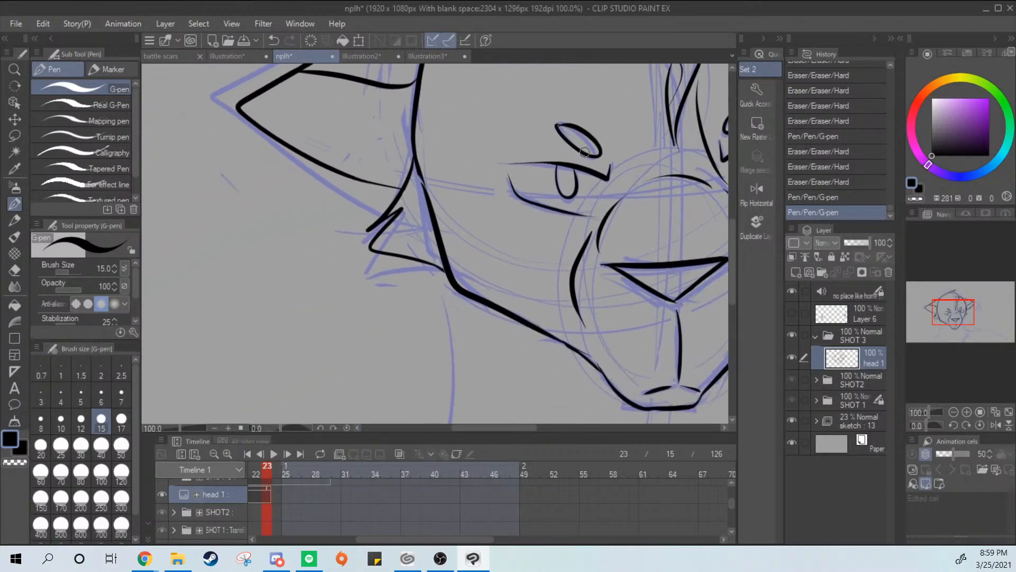
Reinforce the left cheek line with a short G-pen stroke where it joins the head outline below the ear
left_click_drag(416, 164, 430, 213)
key("ctrl+z")
key("ctrl+y")
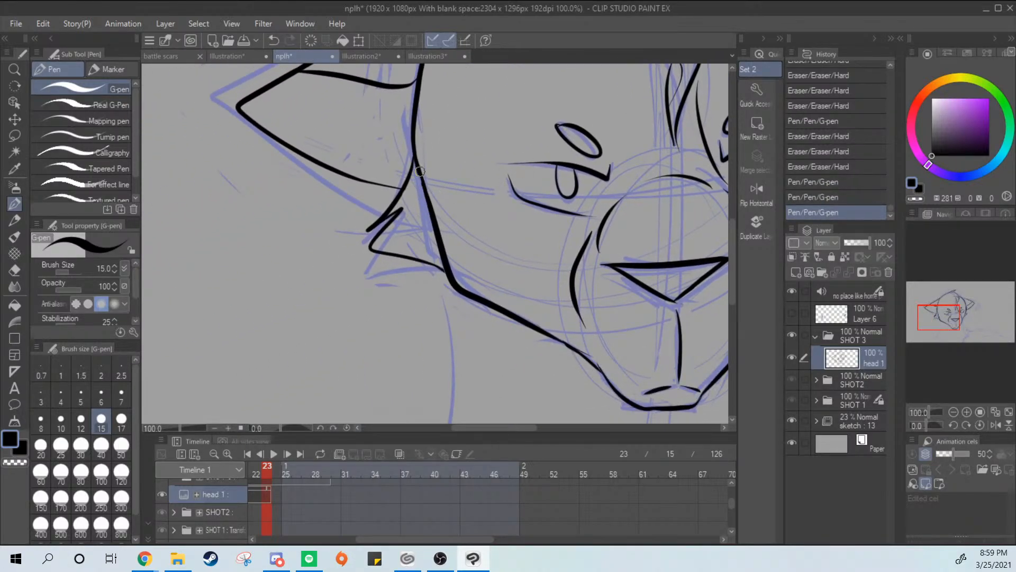
Trim the left jaw line where the cheek stroke meets the muzzle with the Hard eraser, then return to the G-pen
left_click_drag(625, 313, 551, 267)
key("e")
left_click_drag(498, 288, 541, 320)
key("p")
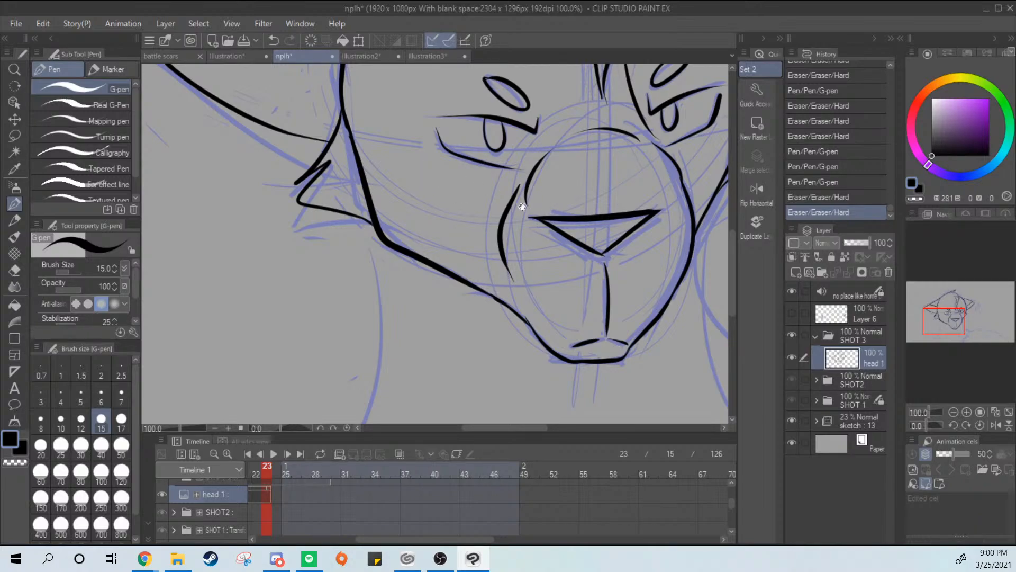
left_click_drag(629, 292, 538, 363)
left_click_drag(642, 312, 498, 380)
scroll(565, 319, "down", 1)
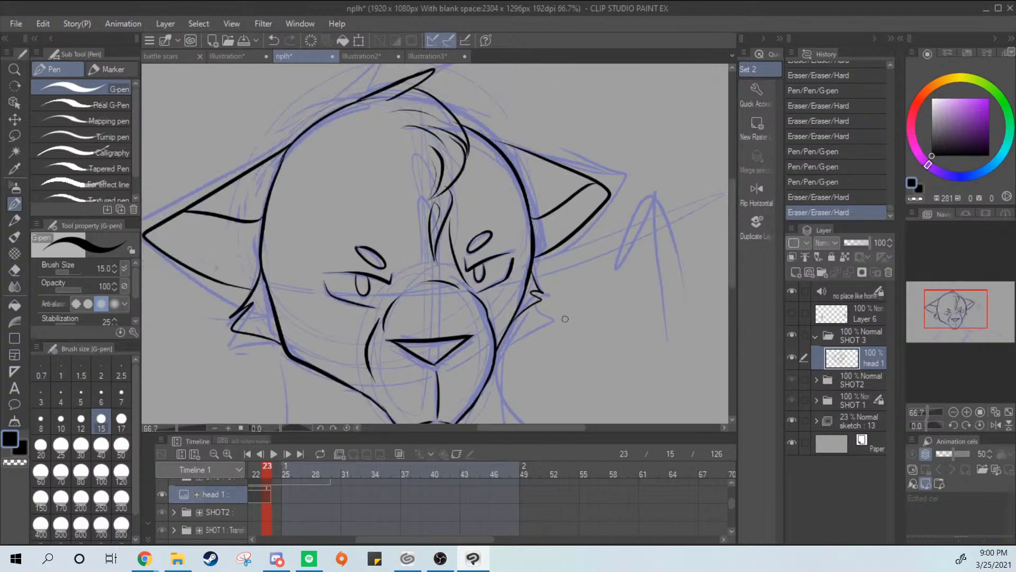
Erase the muzzle's left contour and the nose triangle from the head 1 layer with the Hard eraser
scroll(565, 319, "down", 1)
left_click_drag(586, 340, 610, 280)
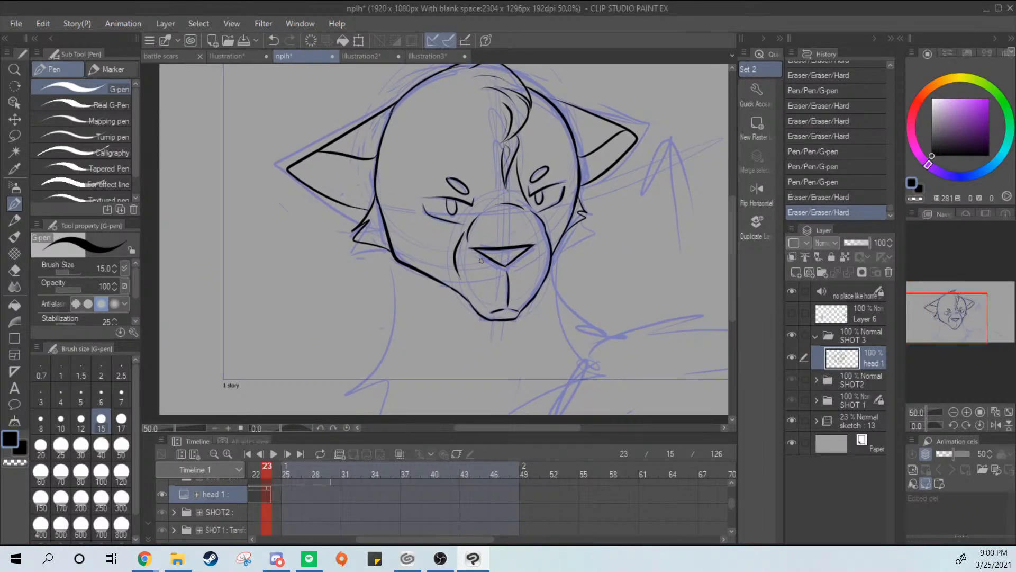
key("e")
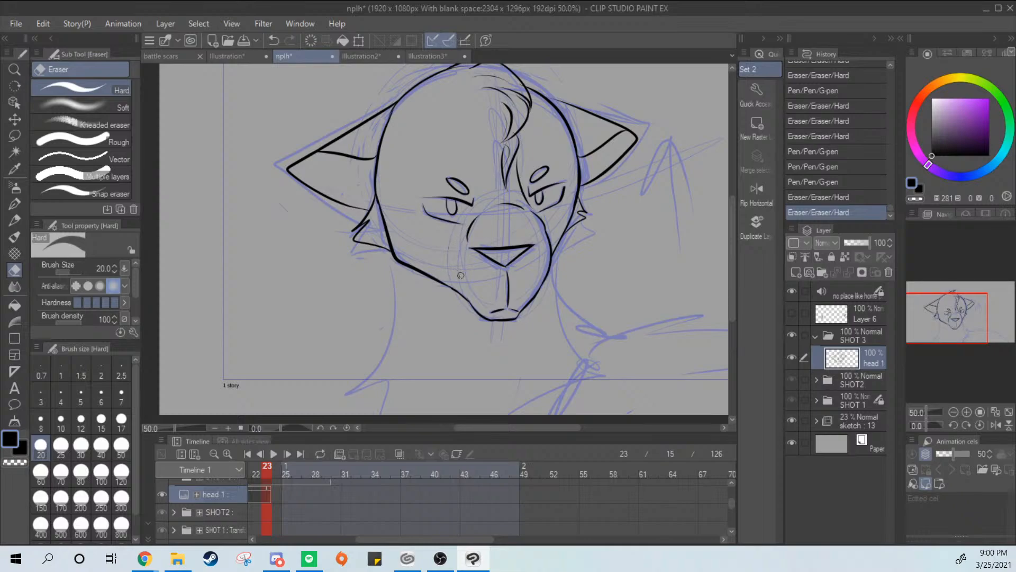
key("p")
mouse_move(460, 276)
left_mouse_down()
mouse_move(503, 247)
mouse_move(524, 255)
mouse_move(458, 289)
left_mouse_up()
key("e")
key("p")
Ink the muzzle's left contour as one short curved G-pen line, redrawing until it fits the sketch
key("ctrl+z")
mouse_move(463, 244)
left_mouse_down()
mouse_move(456, 263)
mouse_move(469, 296)
left_mouse_up()
key("ctrl+z")
key("ctrl+z")
key("ctrl+z")
key("ctrl+z")
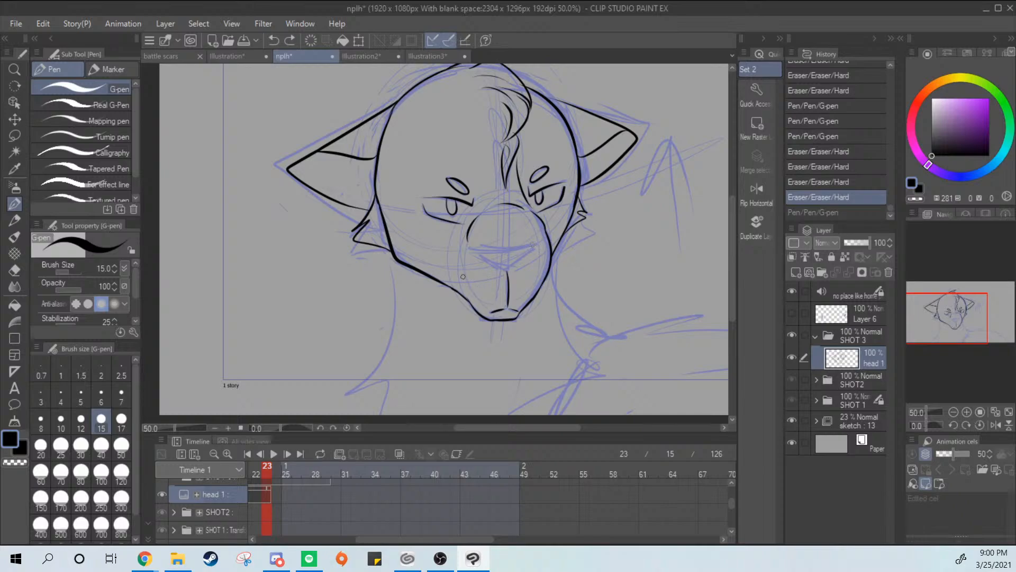
left_click_drag(459, 255, 465, 290)
key("ctrl+z")
left_click_drag(458, 245, 455, 282)
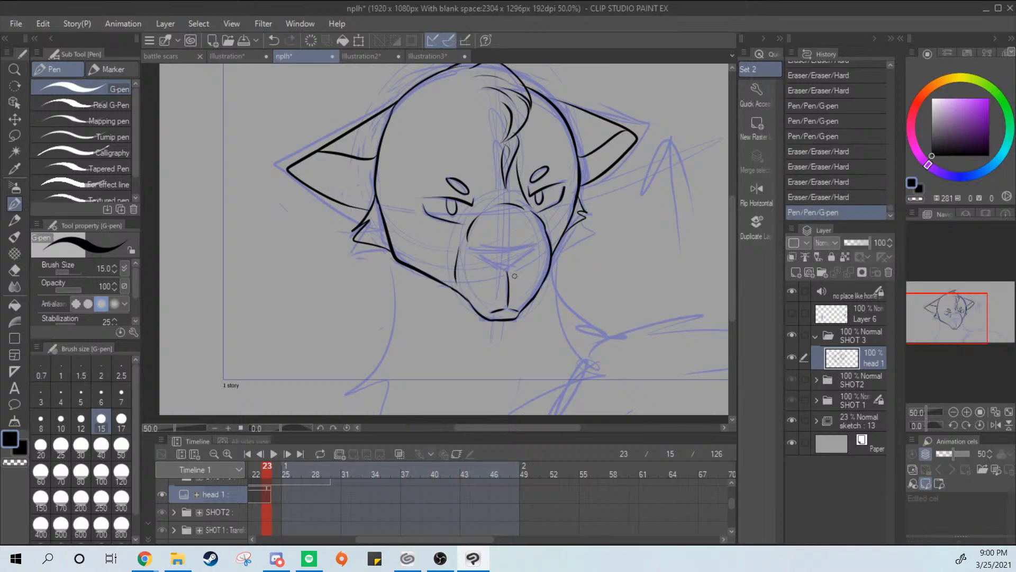
key("ctrl+z")
left_click_drag(464, 247, 460, 291)
key("ctrl+z")
key("ctrl+y")
left_click_drag(448, 284, 475, 299)
scroll(659, 122, "up", 4)
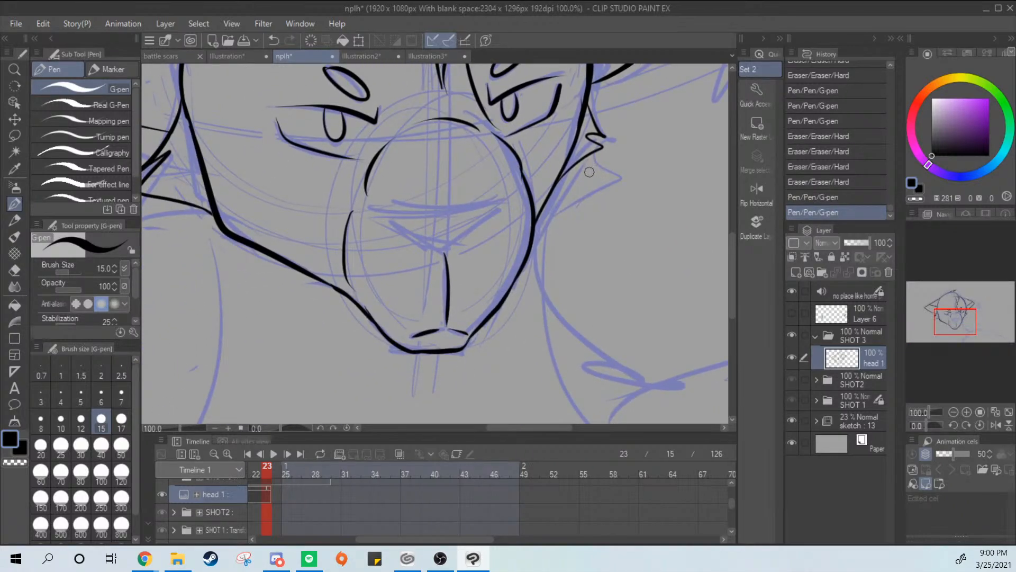
Flip the canvas view horizontally to inspect the head's symmetry, and flip it back
scroll(590, 173, "down", 2)
left_click_drag(580, 213, 549, 298)
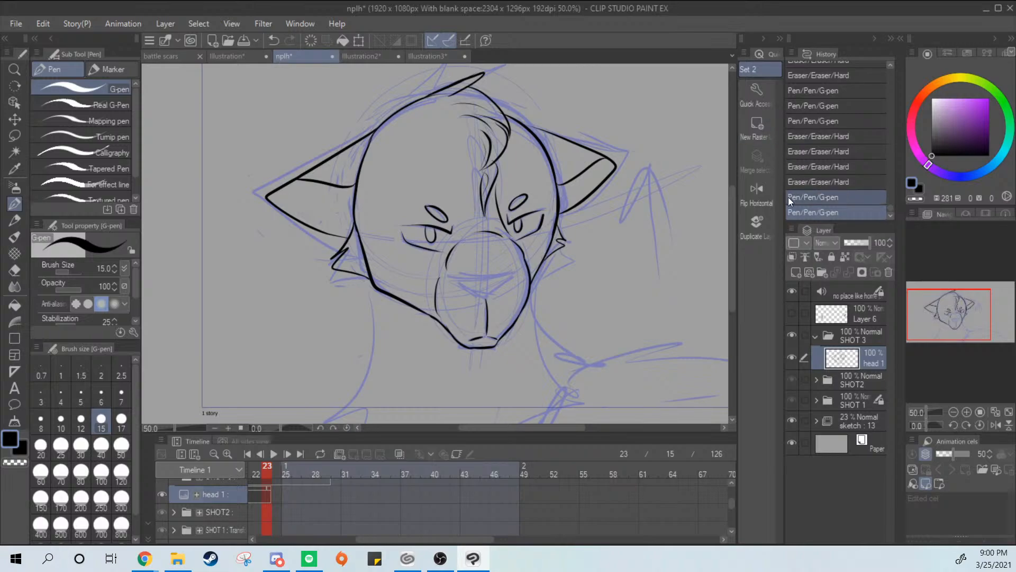
left_click(764, 195)
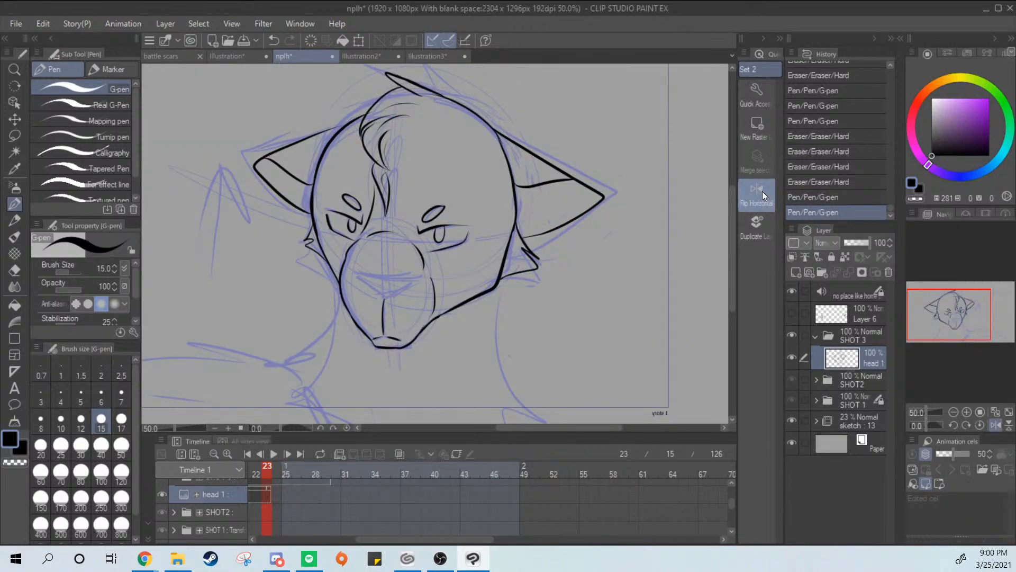
left_click(764, 190)
Erase the short curved line on the muzzle's left side with the Hard eraser and return to the G-pen
left_click_drag(551, 295, 571, 277)
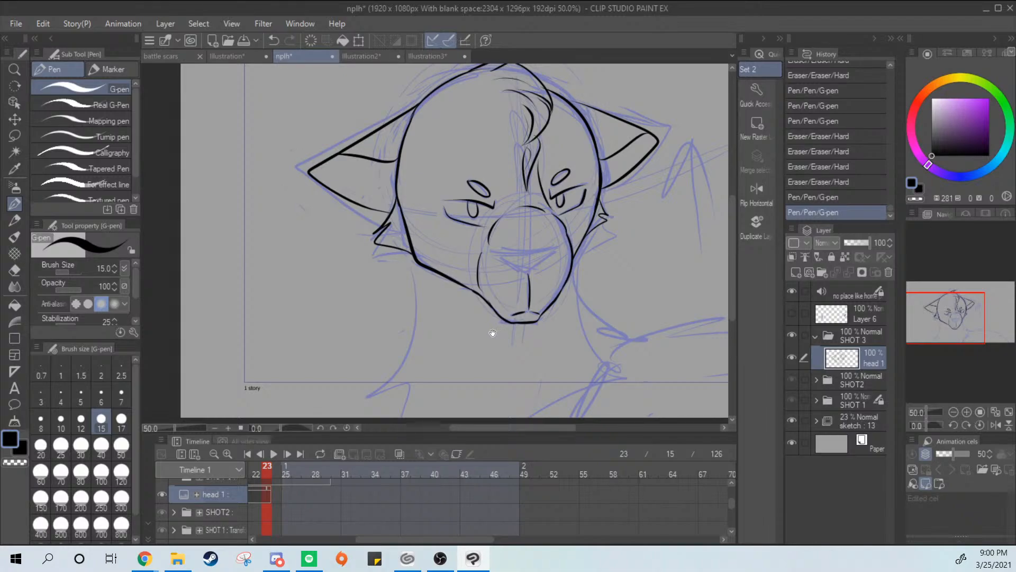
left_click_drag(525, 324, 546, 330)
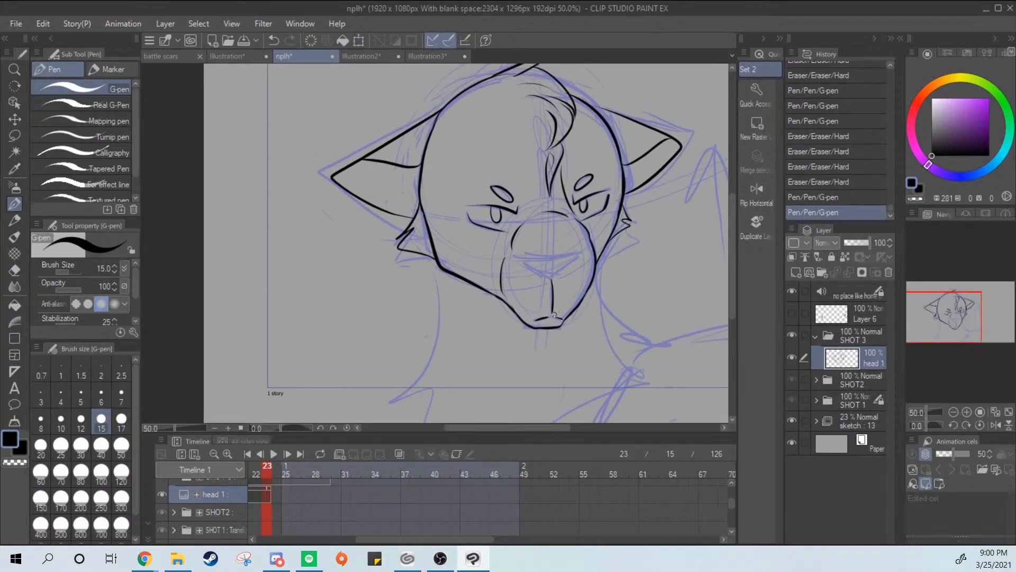
scroll(551, 317, "up", 2)
left_click_drag(565, 231, 562, 262)
key("e")
mouse_move(446, 285)
left_mouse_down()
mouse_move(453, 235)
mouse_move(445, 308)
left_mouse_up()
key("p")
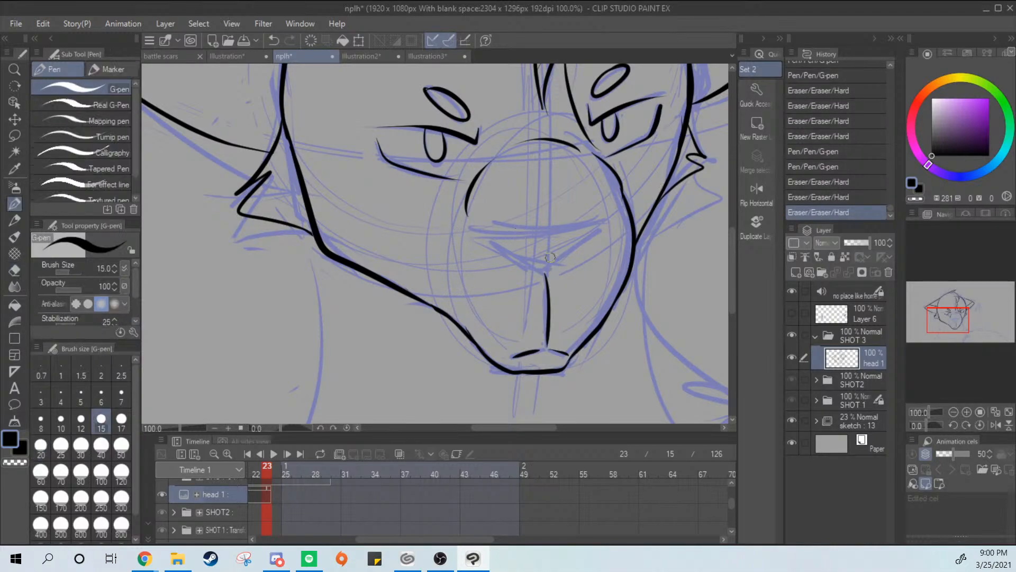
Ink the nose as a flat downward-pointing triangle above the muzzle's centre line, retrying strokes until the shape closes
key("ctrl+z")
mouse_move(488, 235)
left_mouse_down()
mouse_move(623, 214)
mouse_move(546, 267)
mouse_move(570, 266)
mouse_move(520, 245)
mouse_move(547, 260)
left_mouse_up()
key("ctrl+z")
key("ctrl+z")
key("ctrl+z")
mouse_move(494, 239)
left_mouse_down()
mouse_move(557, 278)
mouse_move(550, 265)
left_mouse_up()
key("ctrl+z")
Trim the overshooting stroke ends at the nose triangle's corners with the Hard eraser, and return to the G-pen
key("e")
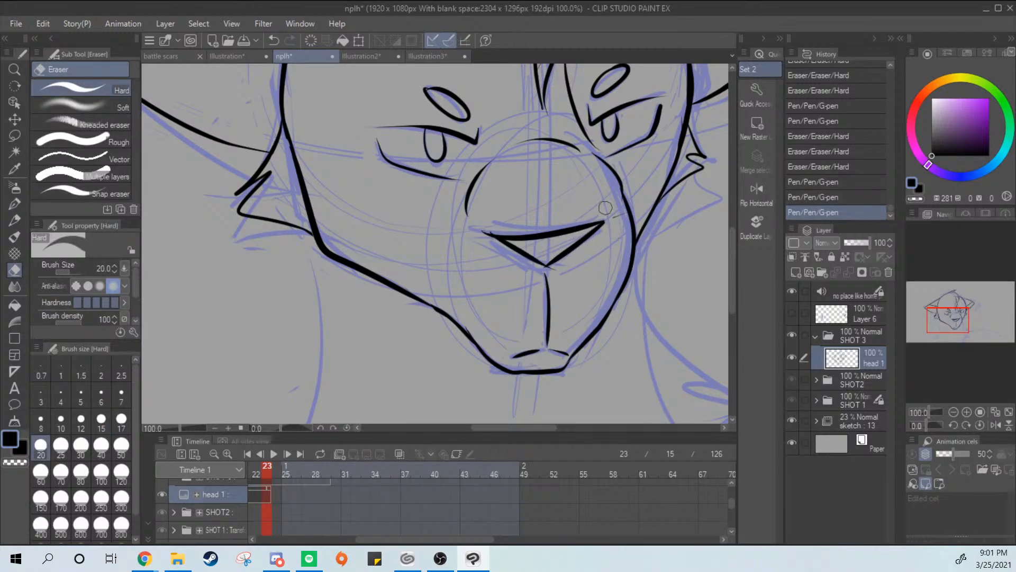
left_click_drag(610, 198, 612, 206)
left_click_drag(611, 206, 613, 214)
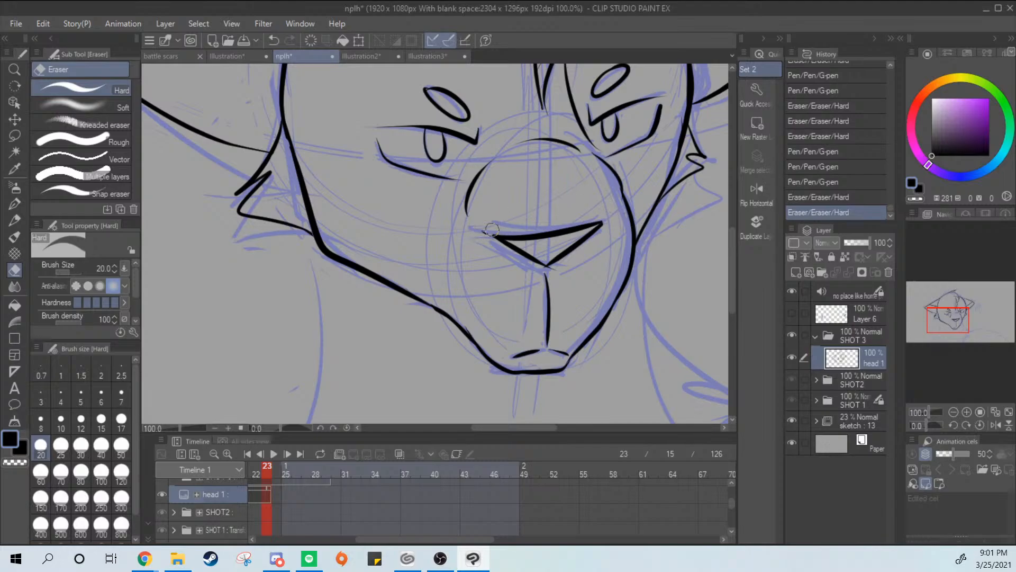
left_click_drag(492, 229, 485, 235)
left_click_drag(570, 267, 560, 272)
left_click_drag(557, 269, 549, 273)
key("p")
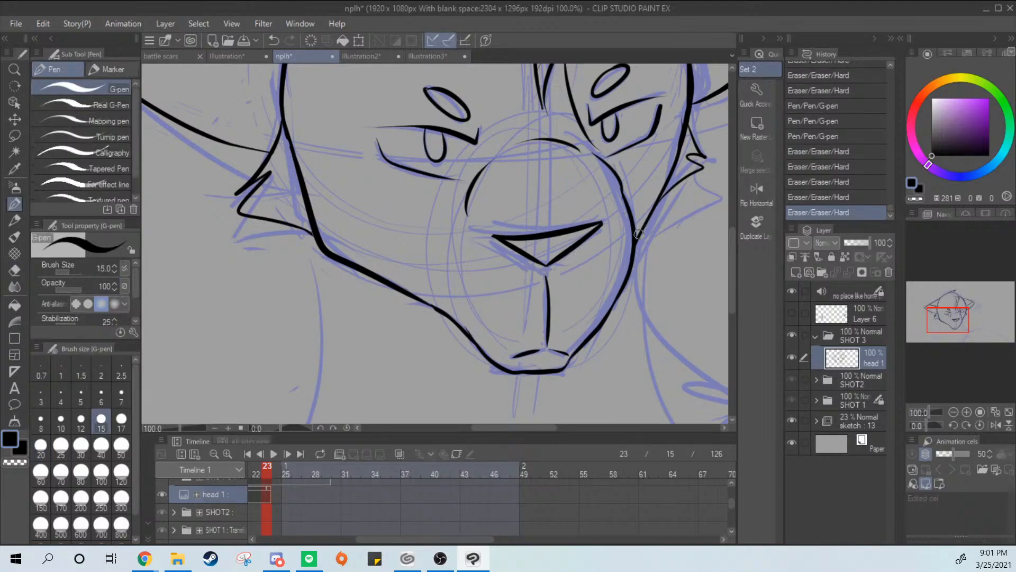
Lasso the nose triangle and adjust its position and tilt with Scale/Rotate, apply the transform, and deselect
scroll(651, 234, "down", 3)
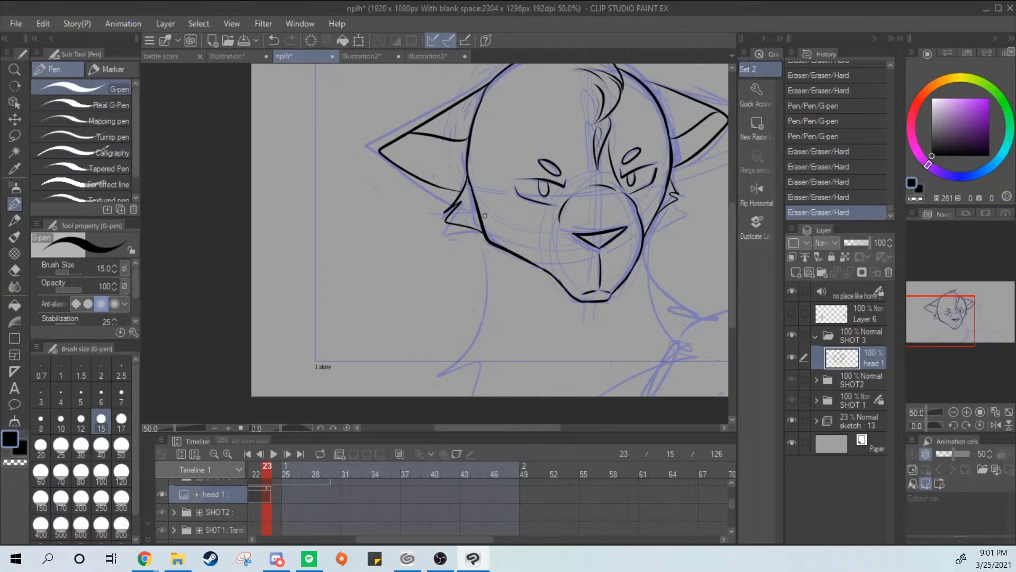
left_click(15, 136)
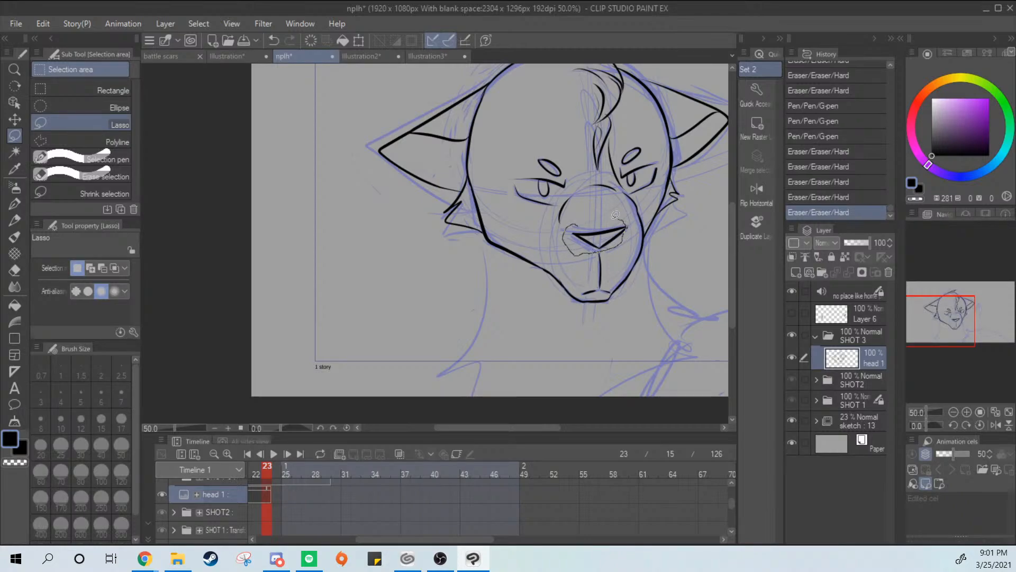
left_click_drag(616, 215, 575, 224)
key("ctrl+d")
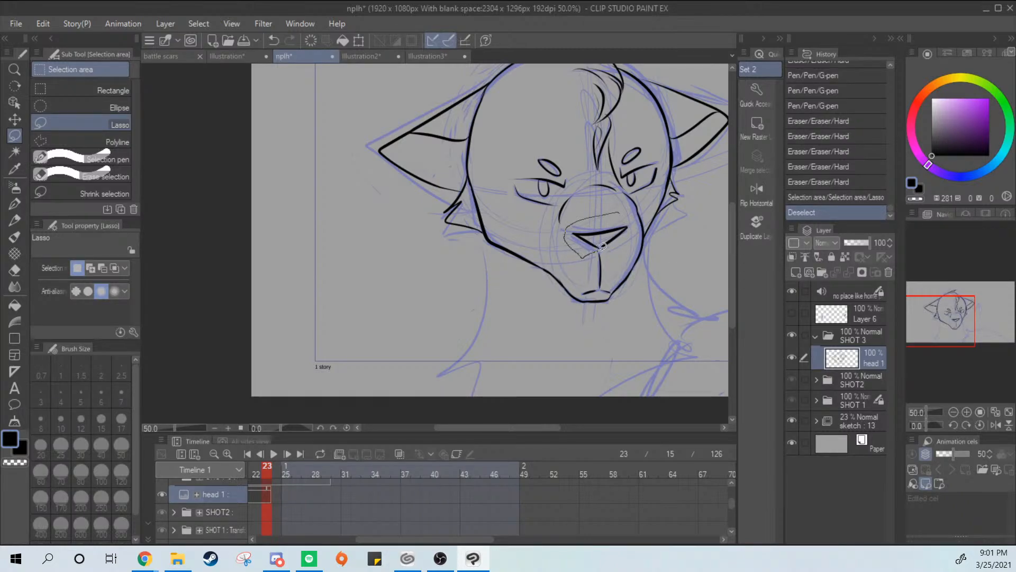
left_click_drag(636, 225, 616, 212)
key("ctrl+t")
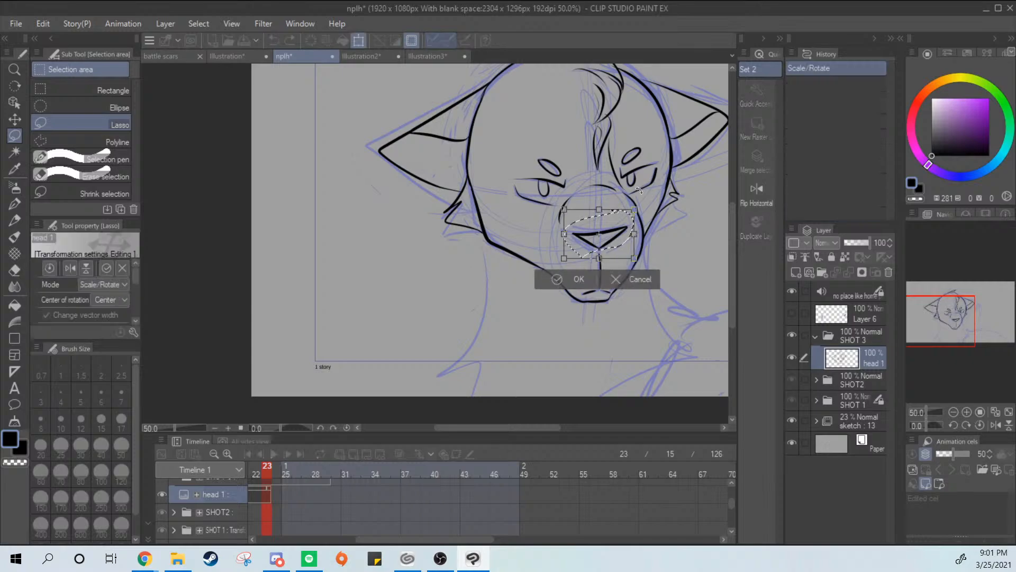
left_click_drag(563, 236, 637, 235)
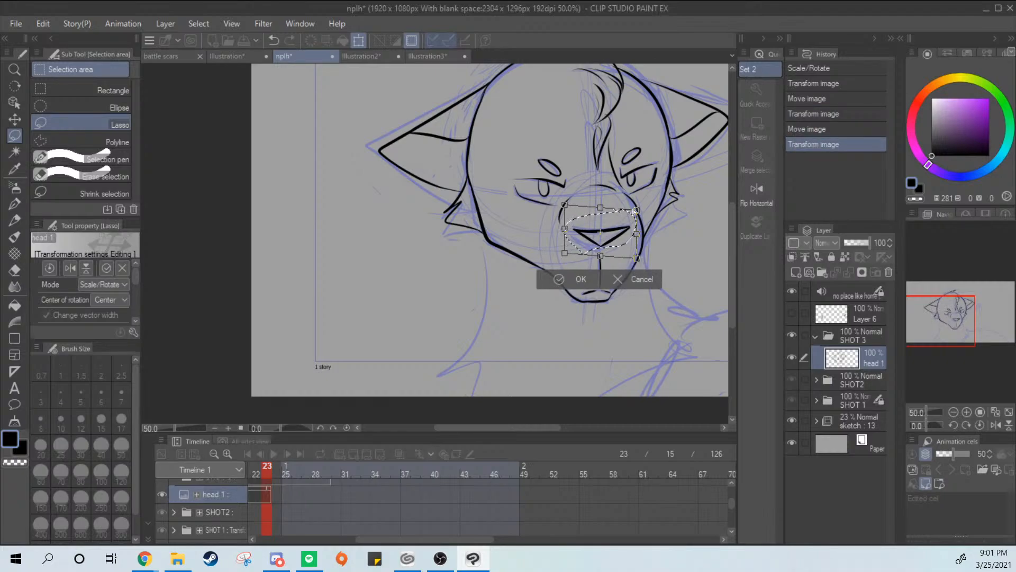
key("Return")
key("ctrl+d")
key("p")
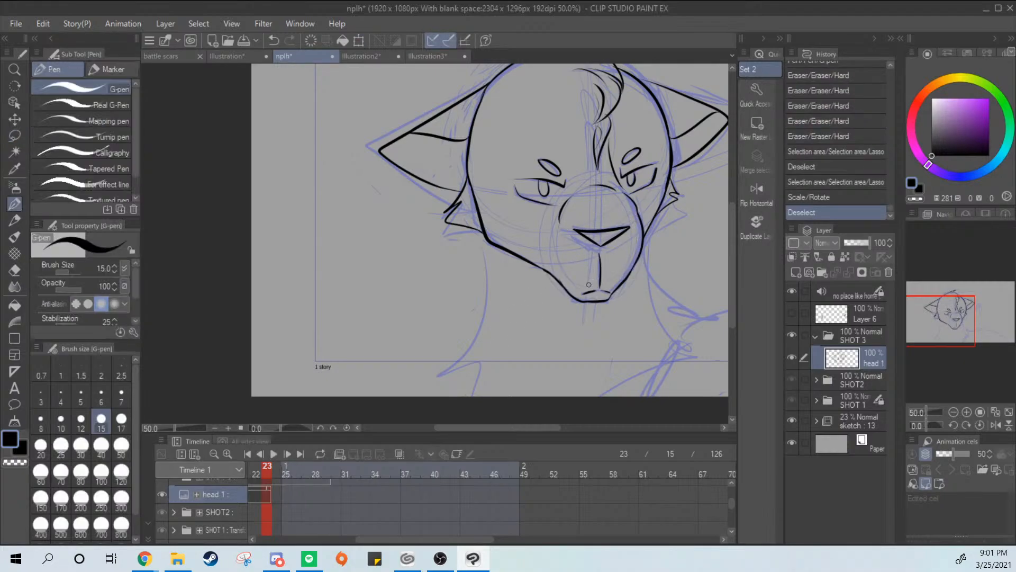
Redraw the muzzle's left side as a short curved G-pen line beside the repositioned nose
scroll(568, 245, "up", 2)
left_click_drag(549, 230, 552, 291)
key("ctrl+z")
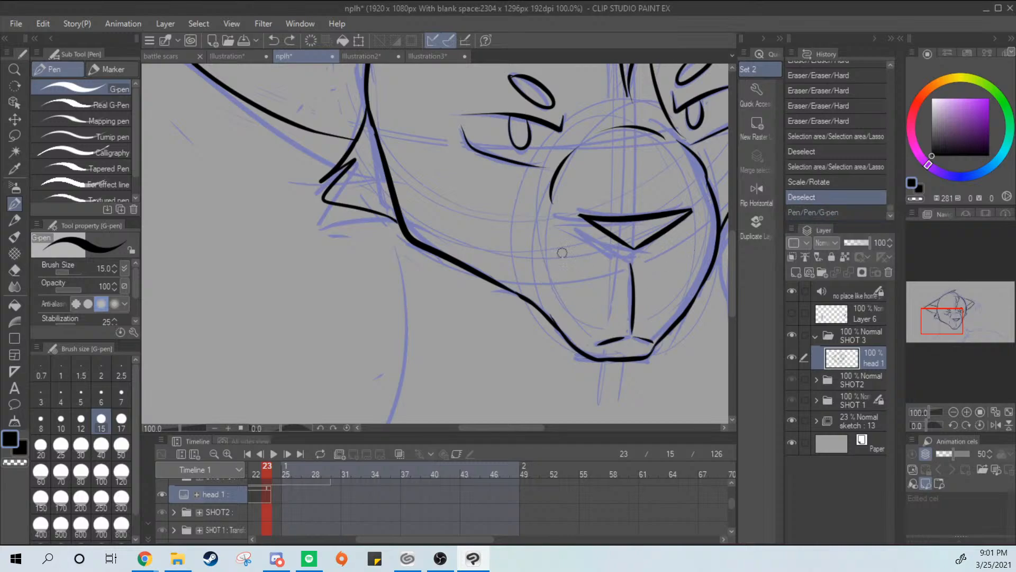
left_click_drag(542, 219, 538, 281)
left_click_drag(643, 339, 590, 355)
key("ctrl+z")
left_click_drag(485, 244, 486, 299)
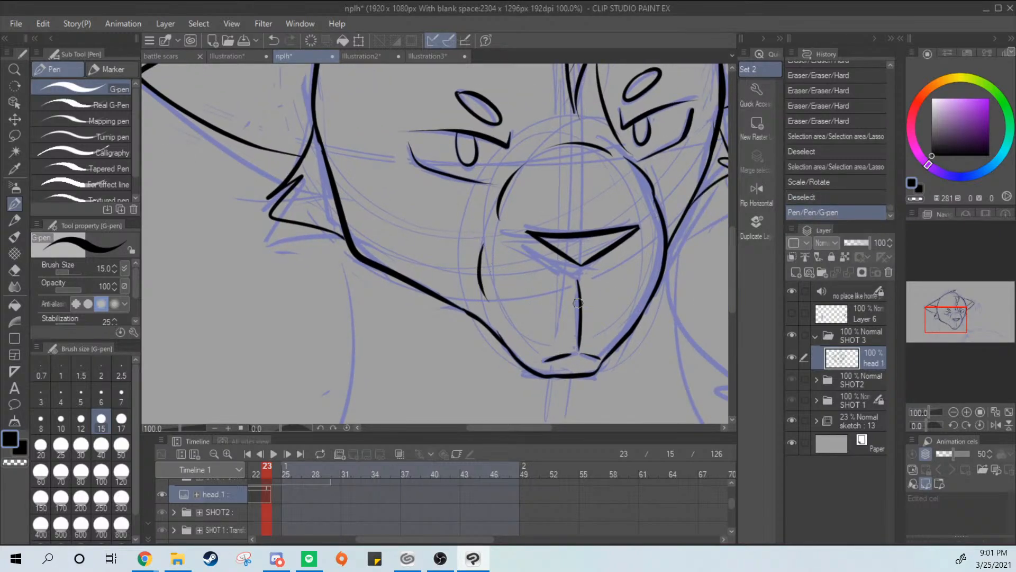
scroll(610, 379, "up", 1)
scroll(616, 376, "down", 3)
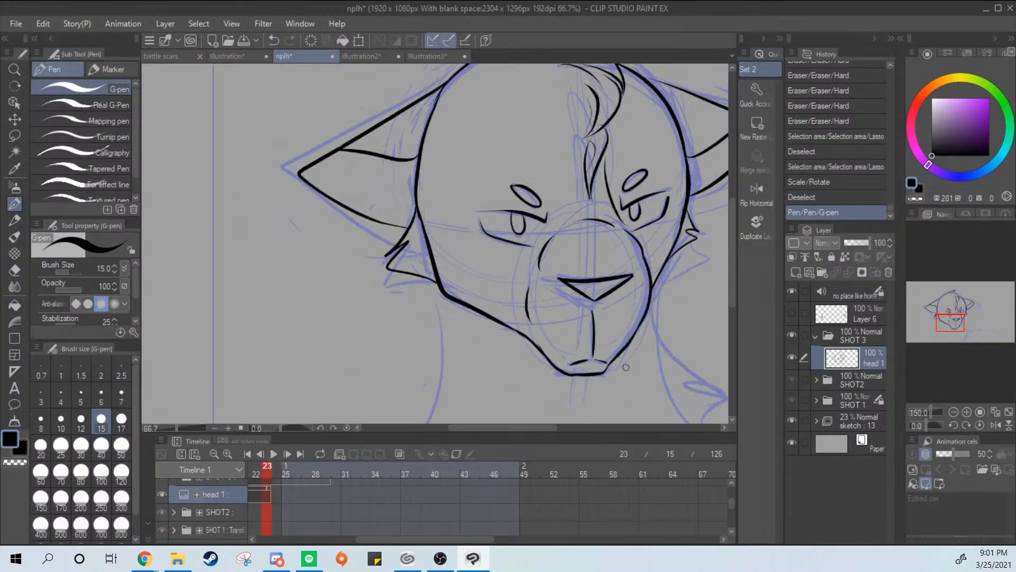
left_click_drag(671, 350, 609, 377)
left_click_drag(613, 297, 355, 343)
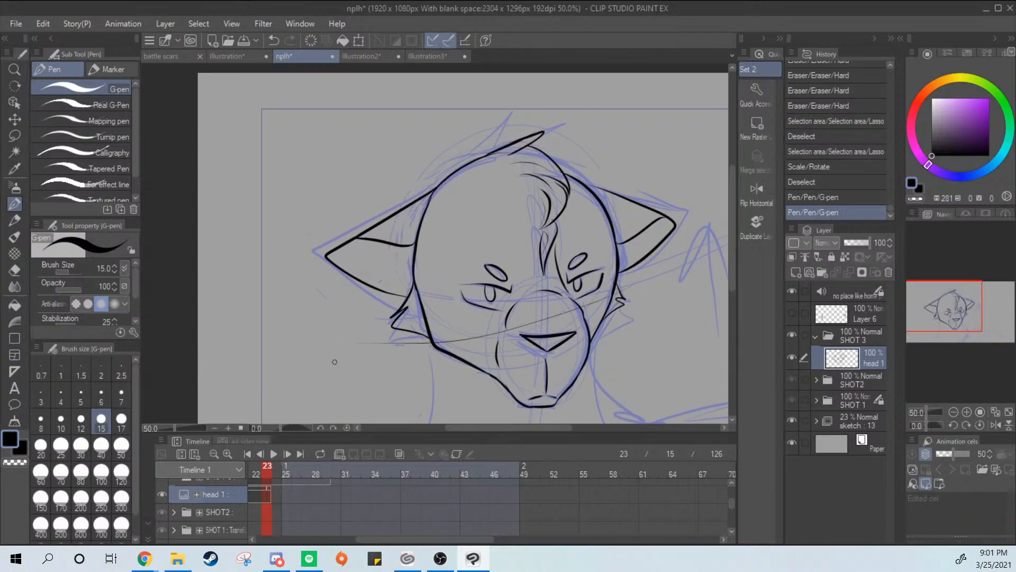
key("ctrl+z")
key("ctrl+y")
key("ctrl+z")
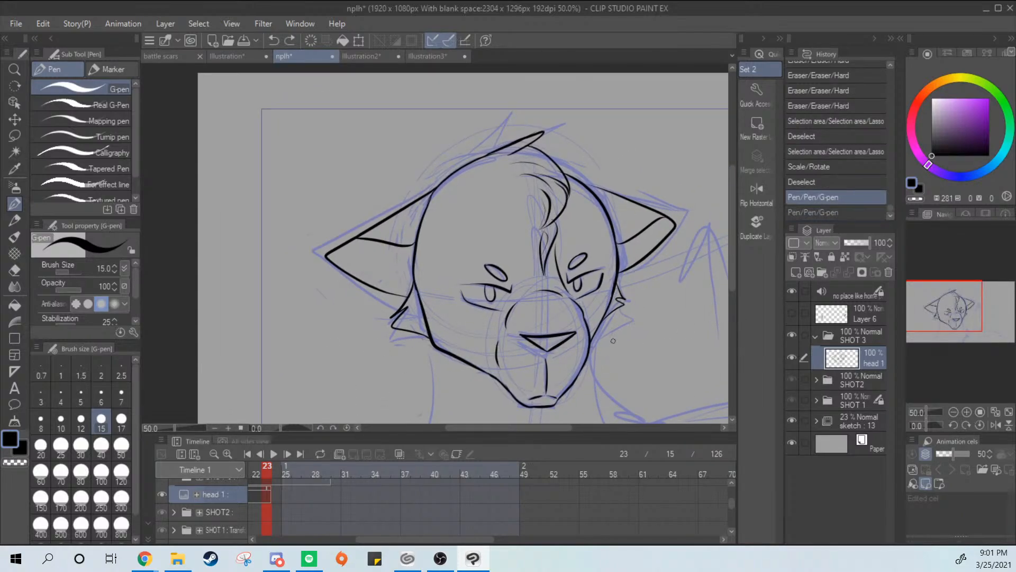
key("bracketleft")
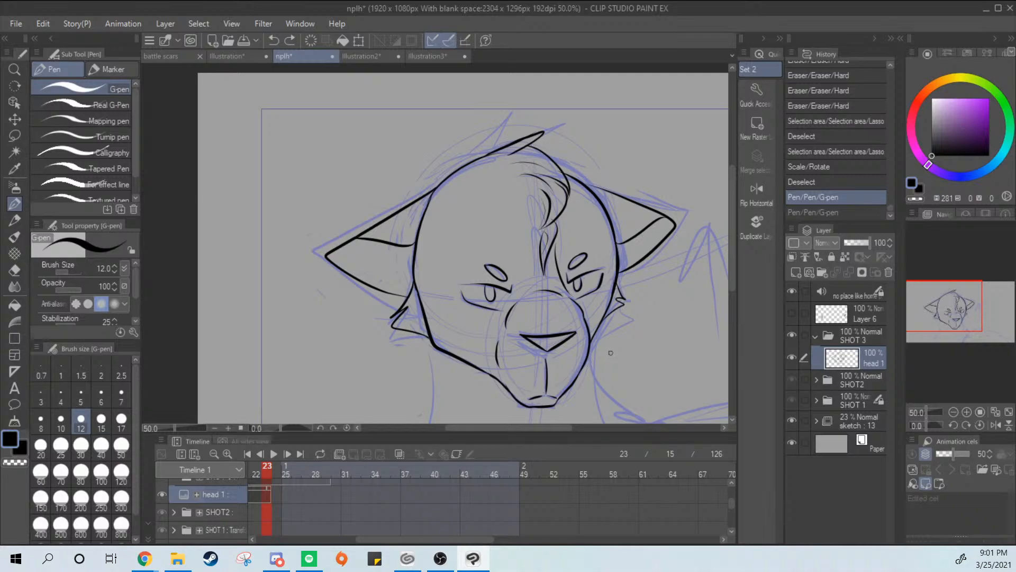
key("bracketright")
Erase the lower end of the right cheek line between the fur tuft and the muzzle, and try a replacement stroke
scroll(607, 319, "up", 5)
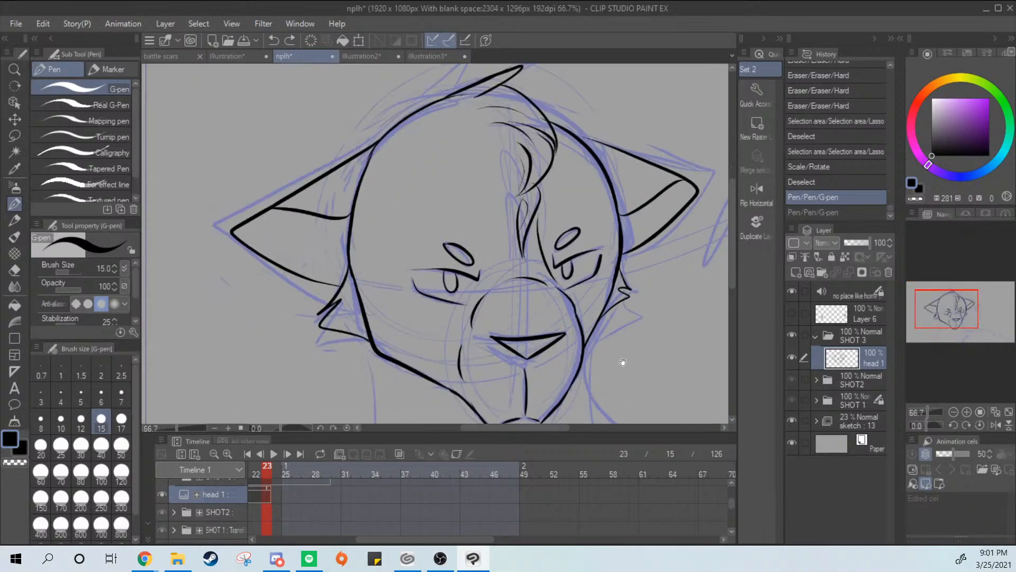
key("e")
left_click_drag(550, 346, 541, 302)
left_click_drag(548, 339, 543, 303)
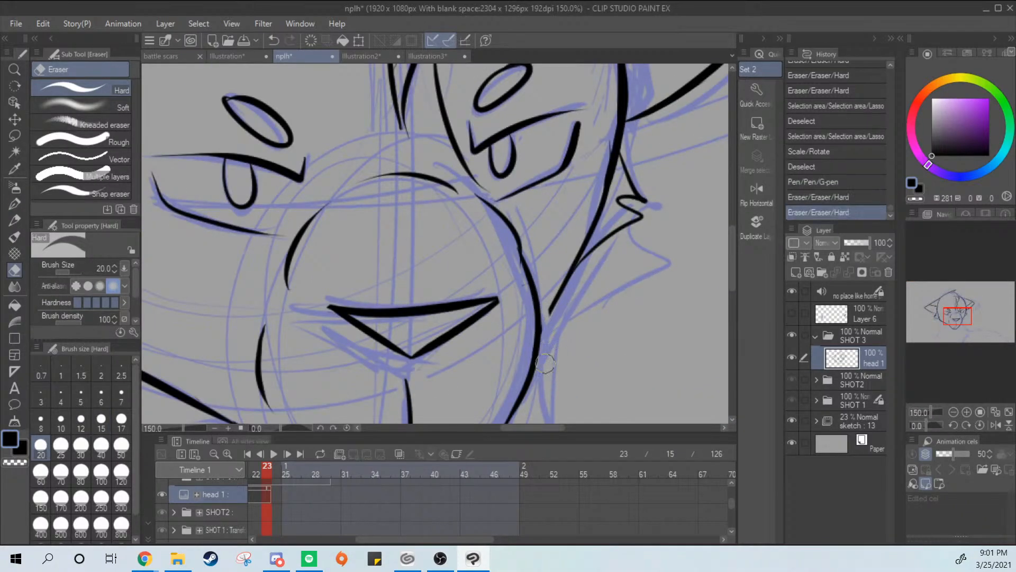
mouse_move(547, 364)
left_mouse_down()
mouse_move(545, 318)
mouse_move(565, 279)
left_mouse_up()
key("p")
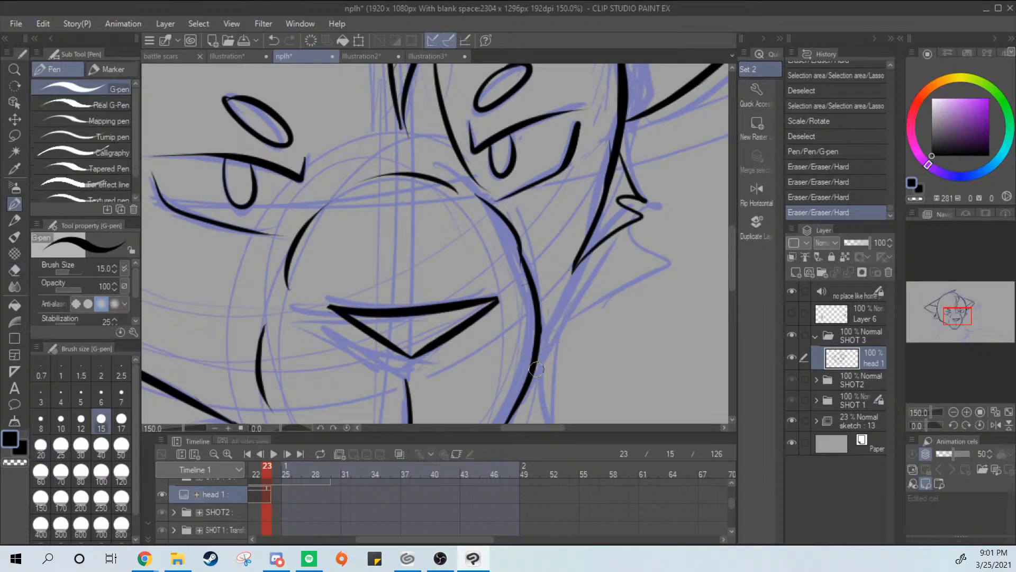
left_click_drag(532, 370, 596, 239)
key("ctrl+z")
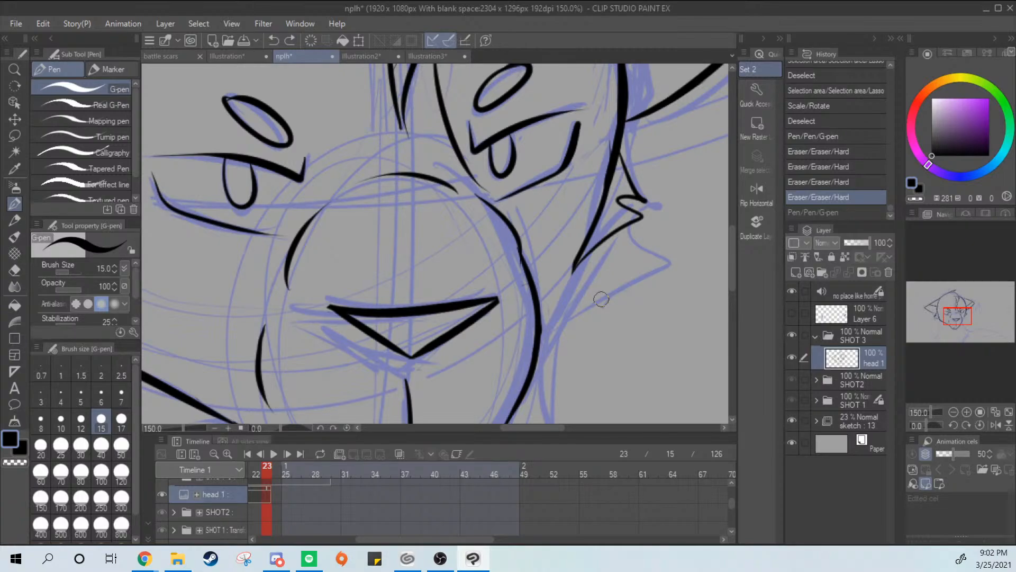
Rework the muzzle's right outline beside the nose, trimming excess ink with the Hard eraser and re-inking it with the G-pen
left_click_drag(518, 249, 537, 306)
key("e")
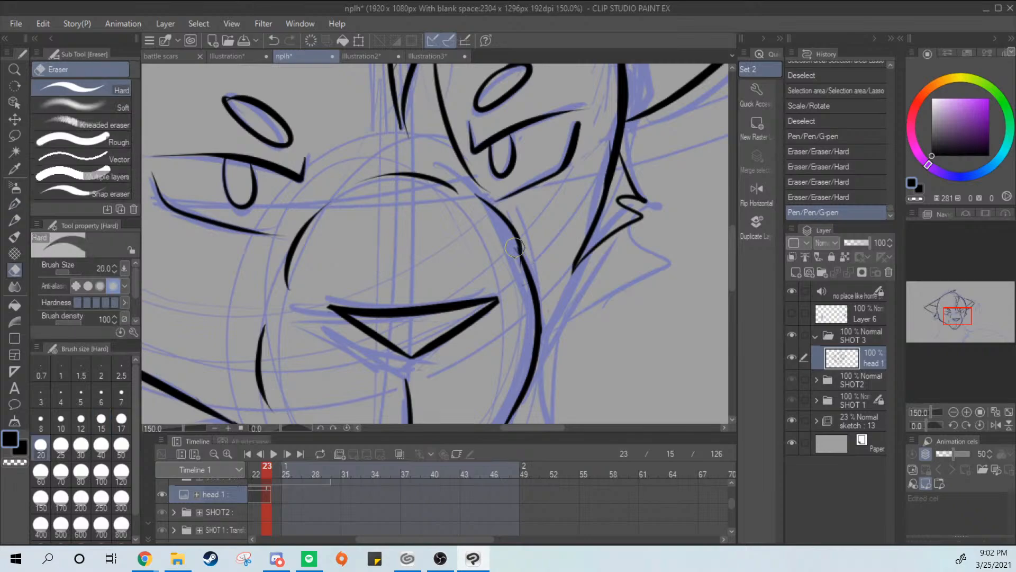
mouse_move(516, 273)
left_mouse_down()
mouse_move(512, 247)
mouse_move(521, 271)
left_mouse_up()
left_click_drag(516, 268, 530, 309)
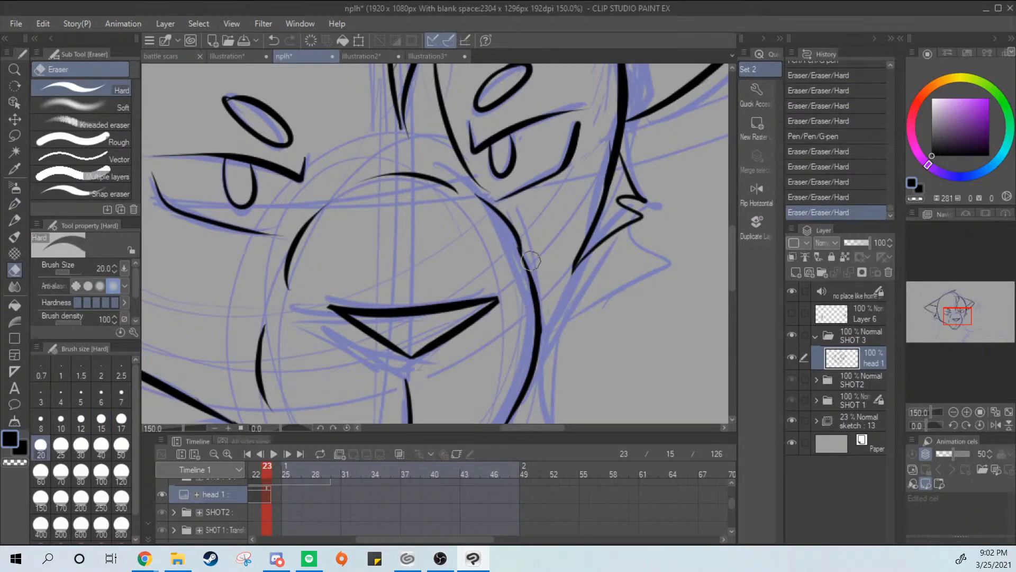
key("p")
left_click_drag(517, 251, 537, 310)
key("ctrl+z")
left_click_drag(519, 251, 531, 295)
Ink the right cheek line from the fur tuft down to the muzzle outline, and erase the old overlapping line end
left_click_drag(542, 347, 597, 216)
key("ctrl+z")
mouse_move(607, 167)
left_mouse_down()
mouse_move(590, 253)
mouse_move(541, 335)
left_mouse_up()
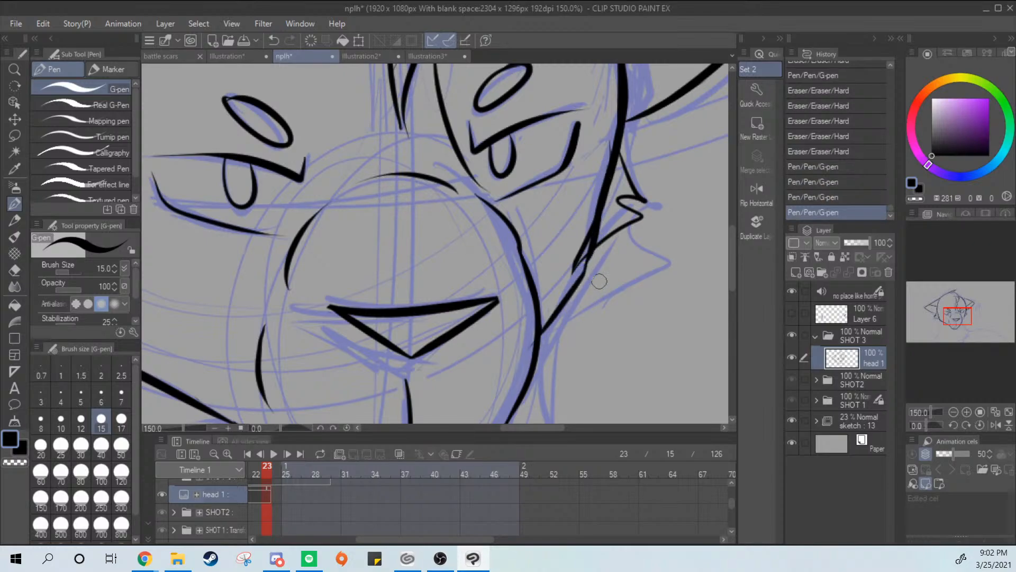
key("e")
mouse_move(593, 220)
left_mouse_down()
mouse_move(571, 271)
mouse_move(591, 207)
mouse_move(571, 272)
mouse_move(611, 124)
mouse_move(605, 160)
left_mouse_up()
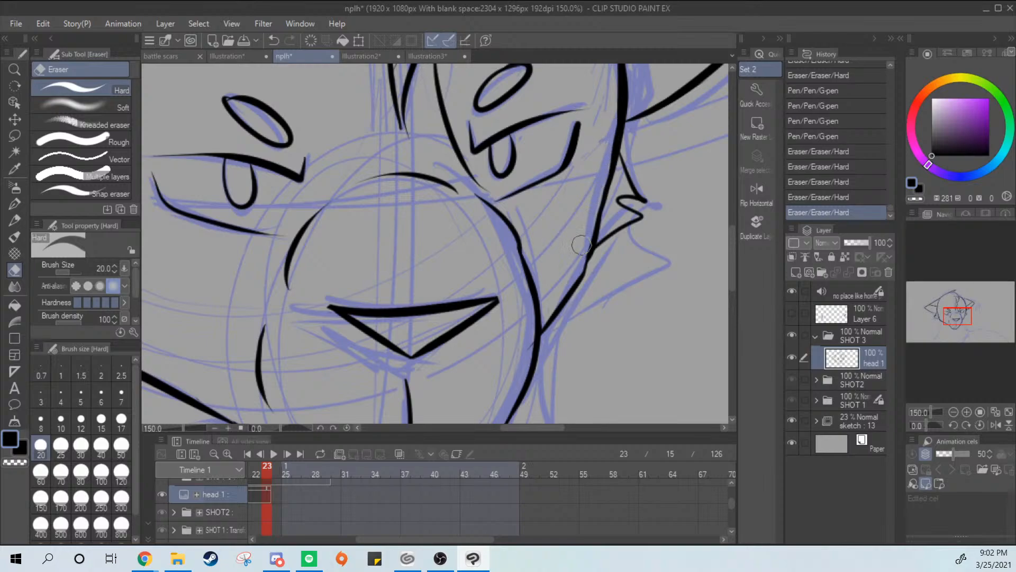
left_click_drag(582, 244, 596, 198)
left_click_drag(596, 199, 582, 240)
Trim and reinforce the muzzle's right outline below the cheek junction, and try thickening strokes on the lower cheek line
left_click_drag(529, 334, 526, 377)
key("p")
left_click_drag(537, 339, 523, 386)
left_click_drag(556, 317, 600, 248)
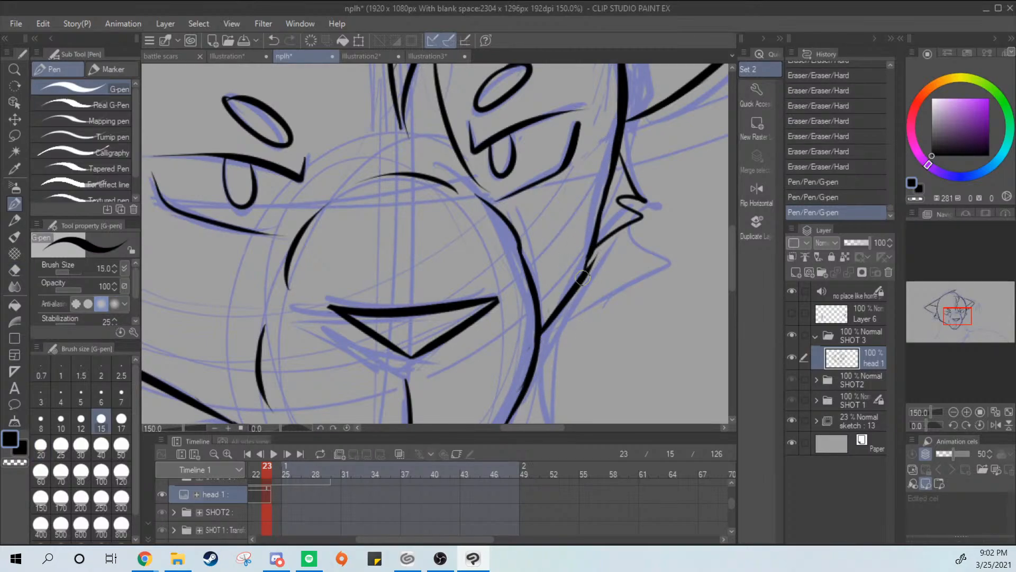
key("ctrl+z")
mouse_move(540, 333)
left_mouse_down()
mouse_move(589, 253)
mouse_move(576, 285)
mouse_move(596, 249)
left_mouse_up()
key("ctrl+z")
scroll(646, 268, "down", 3)
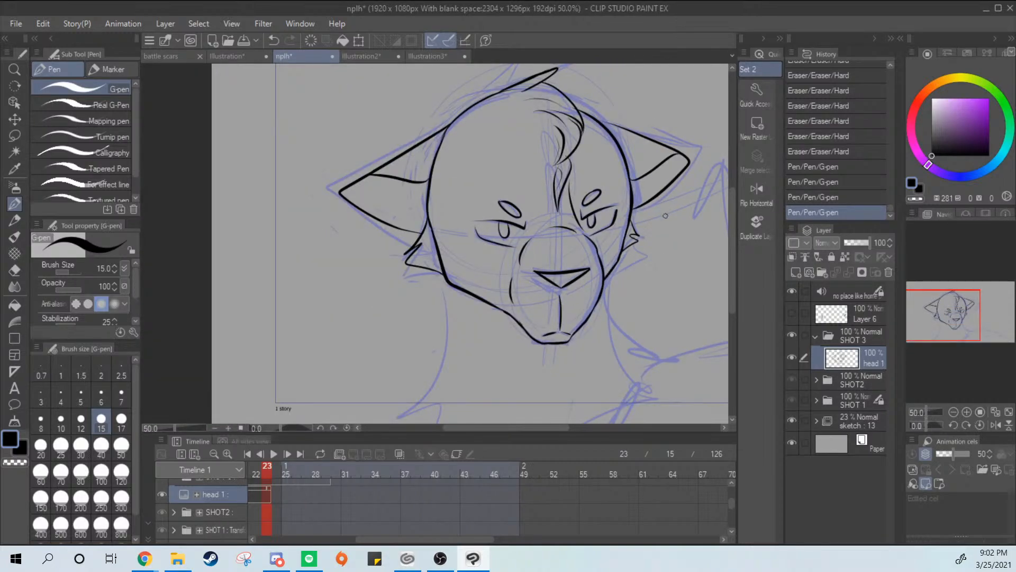
Undo the last cheek stroke and erase the fur tuft on the right cheek with the Hard eraser
scroll(666, 215, "up", 2)
left_click_drag(573, 284, 614, 251)
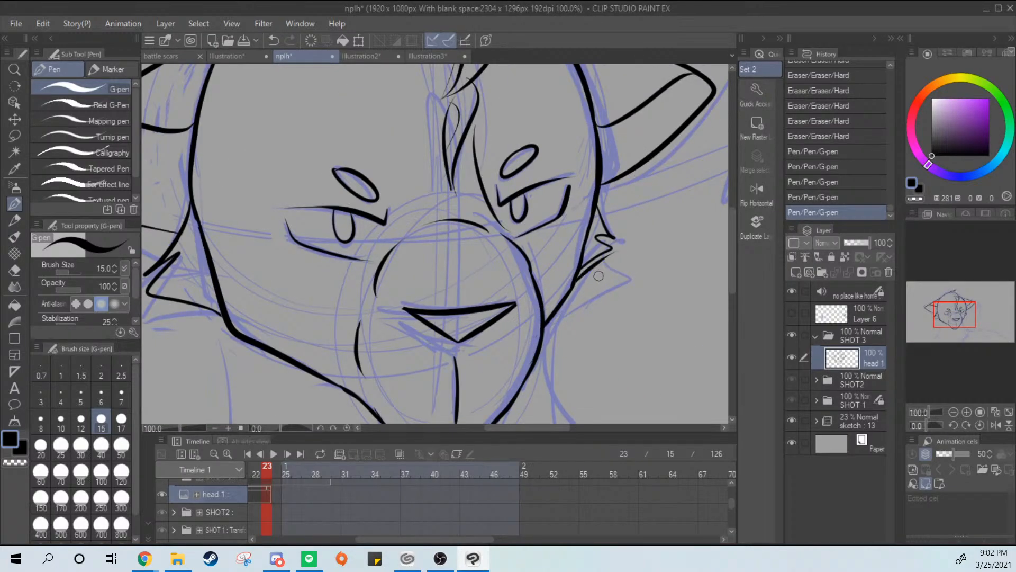
key("ctrl+z")
key("e")
mouse_move(606, 213)
left_mouse_down()
mouse_move(590, 268)
mouse_move(601, 201)
mouse_move(588, 276)
mouse_move(613, 219)
mouse_move(600, 193)
mouse_move(585, 271)
left_mouse_up()
mouse_move(576, 308)
left_mouse_down()
mouse_move(588, 254)
mouse_move(572, 305)
left_mouse_up()
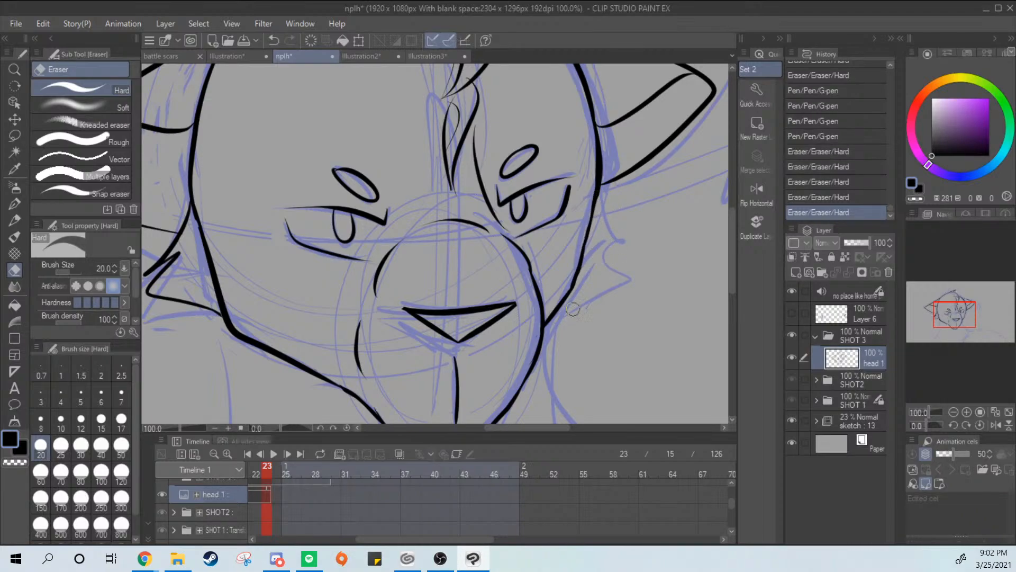
Try trimming the right cheek line below the ear, undo that, and thicken the line down toward the muzzle with the G-pen
left_click_drag(599, 191, 576, 278)
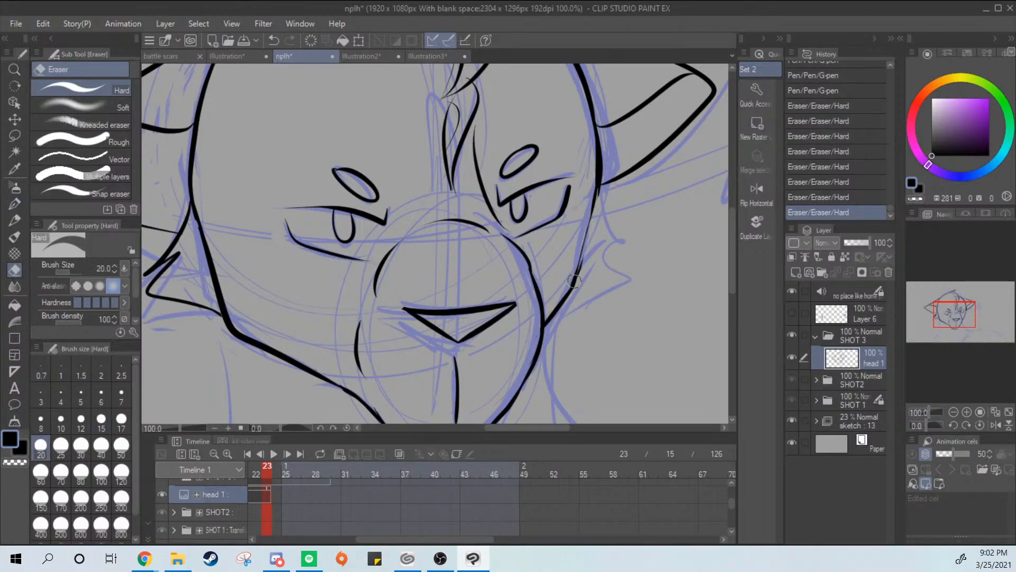
key("ctrl+z")
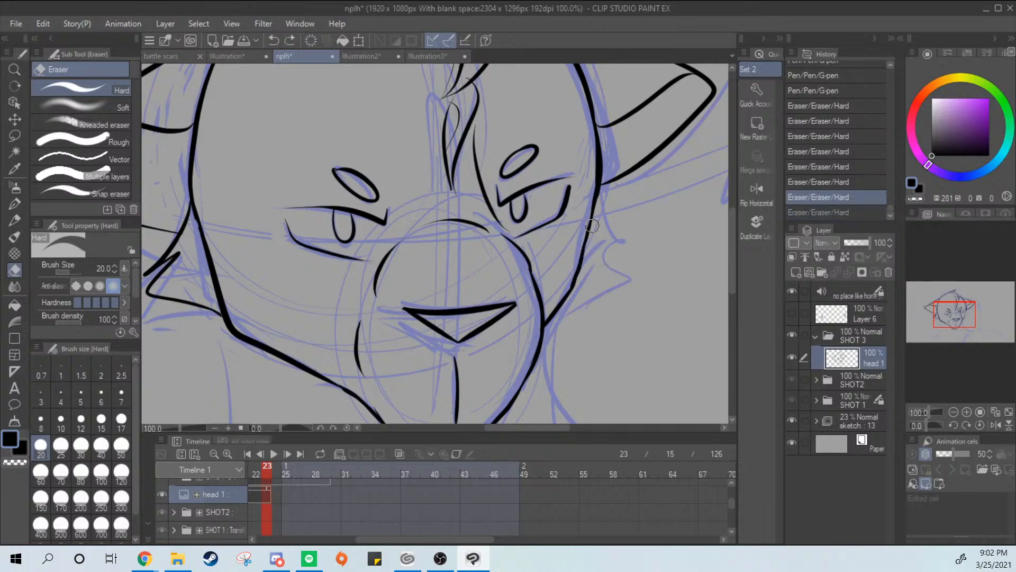
key("p")
left_click_drag(598, 189, 570, 286)
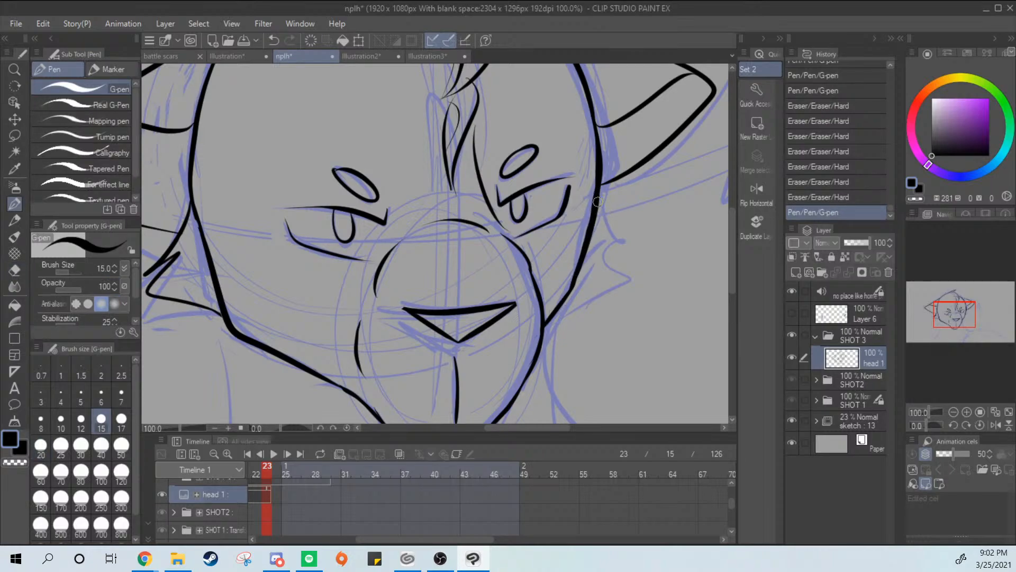
Ink a new pointed fur tuft on the right cheek, undoing and redrawing its strokes, and save the file
mouse_move(597, 202)
left_mouse_down()
mouse_move(617, 282)
mouse_move(568, 306)
mouse_move(635, 252)
mouse_move(539, 308)
left_mouse_up()
key("ctrl+z")
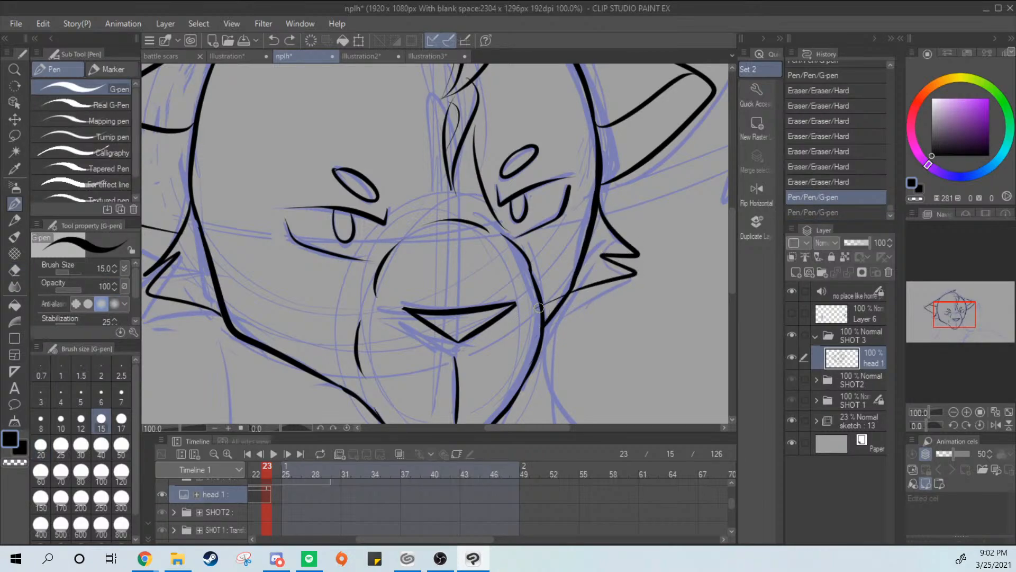
key("ctrl+z")
mouse_move(600, 196)
left_mouse_down()
mouse_move(611, 236)
mouse_move(602, 252)
mouse_move(614, 259)
mouse_move(603, 215)
mouse_move(593, 239)
left_mouse_up()
key("ctrl+z")
mouse_move(607, 244)
left_mouse_down()
mouse_move(625, 262)
mouse_move(567, 300)
left_mouse_up()
scroll(621, 267, "down", 2)
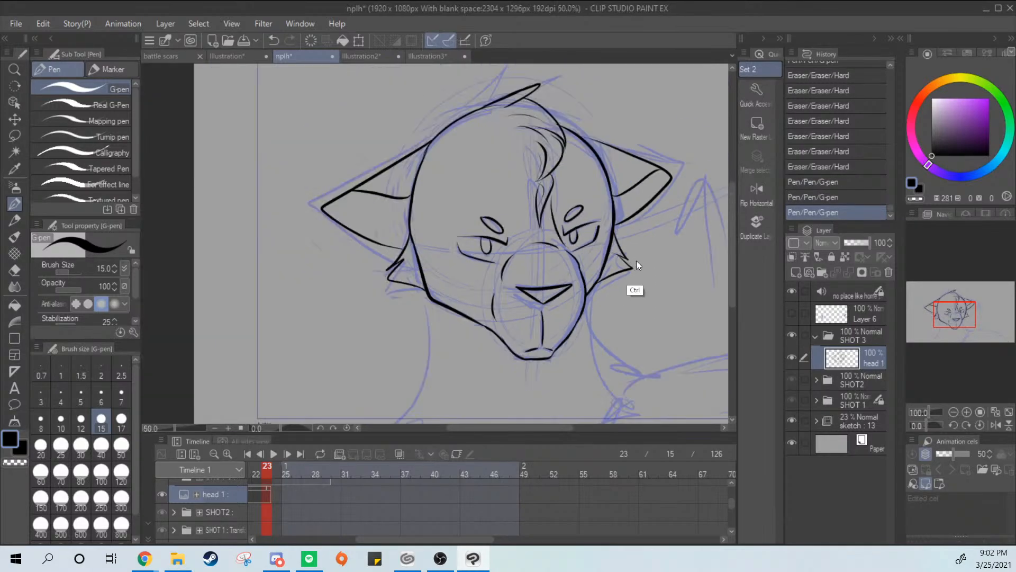
scroll(649, 252, "down", 1)
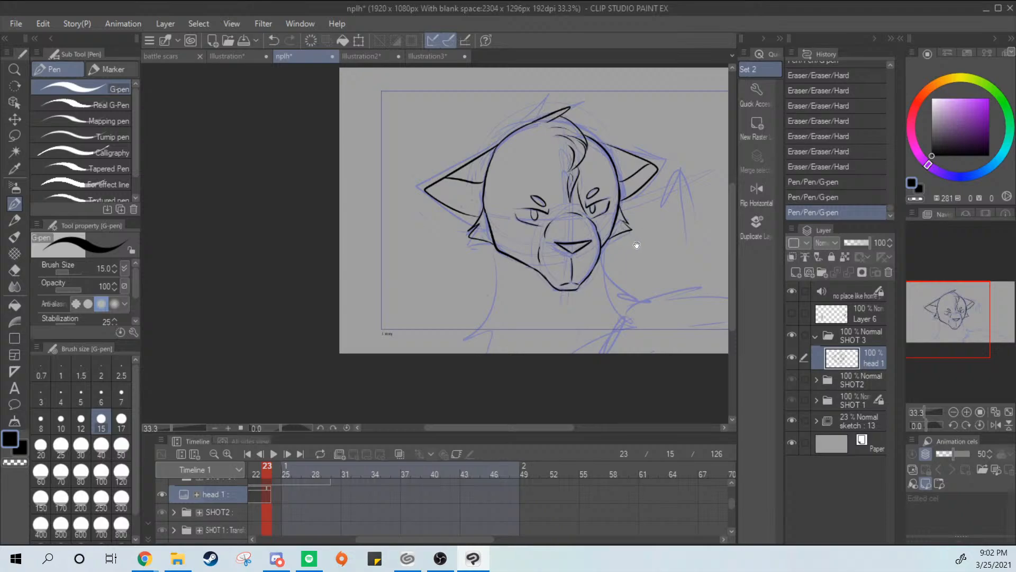
left_click_drag(643, 238, 615, 248)
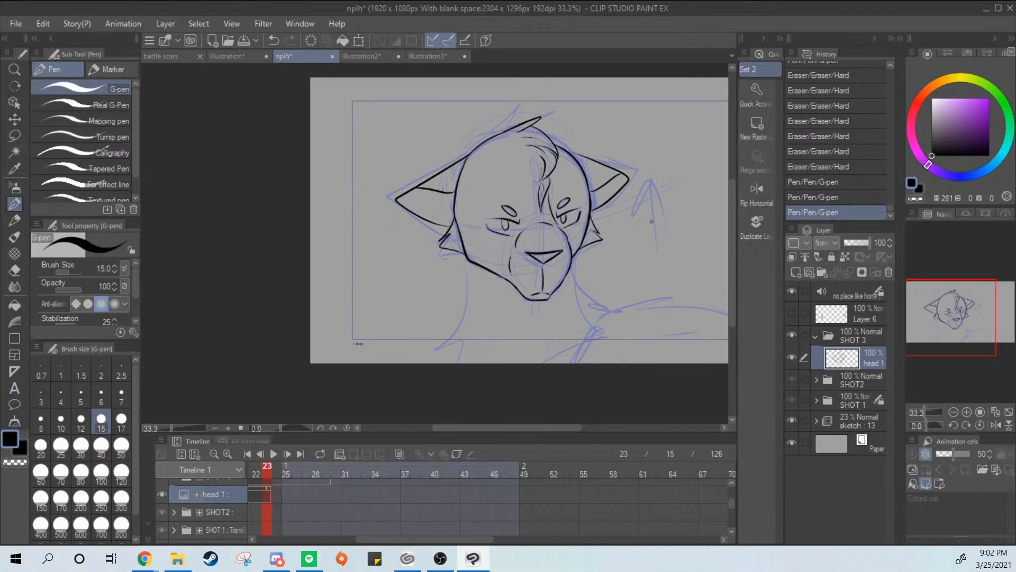
key("ctrl+s")
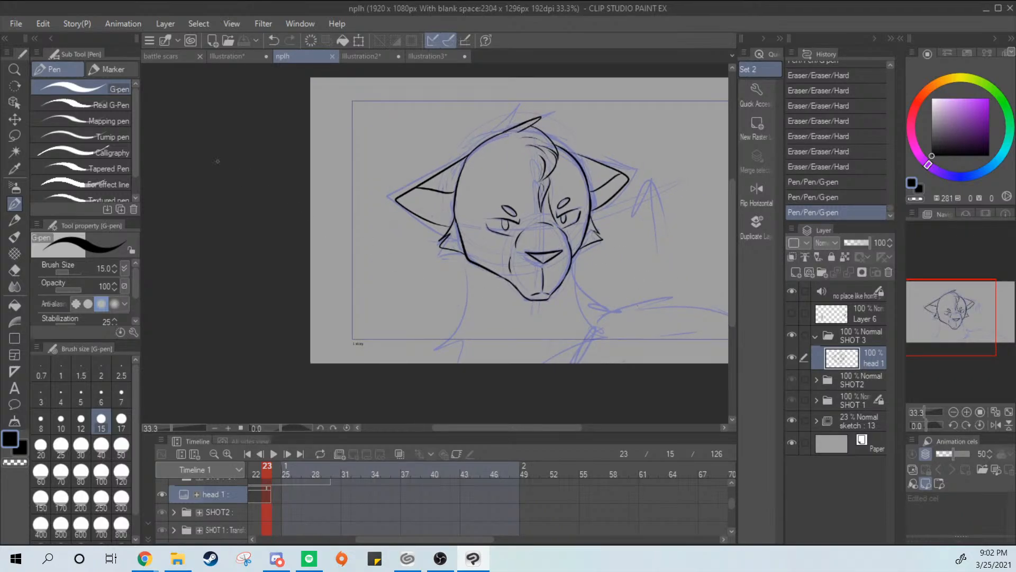
Create a new illustration canvas 500 px wide and 500 px high
left_click(16, 23)
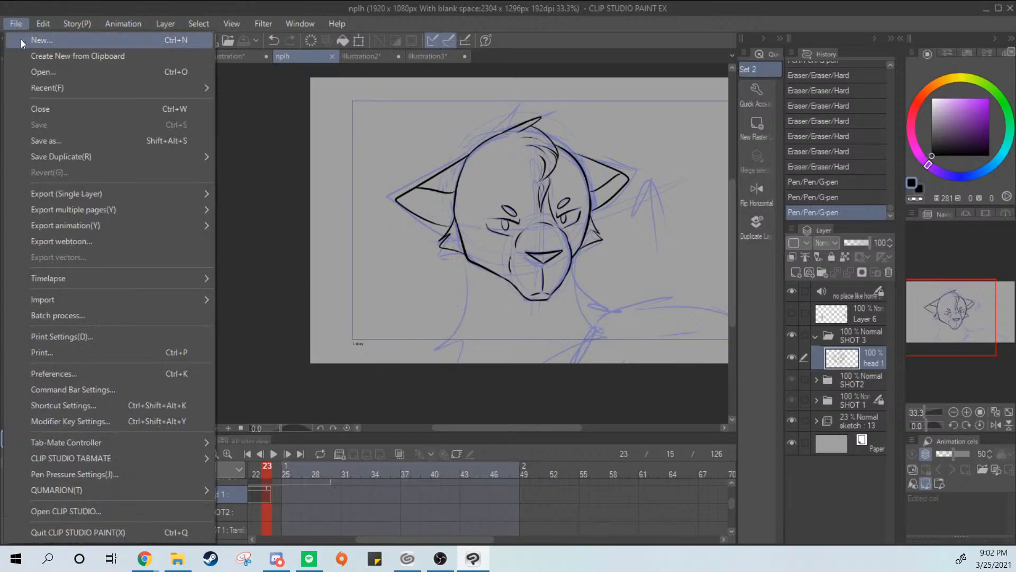
left_click(21, 41)
left_click(301, 185)
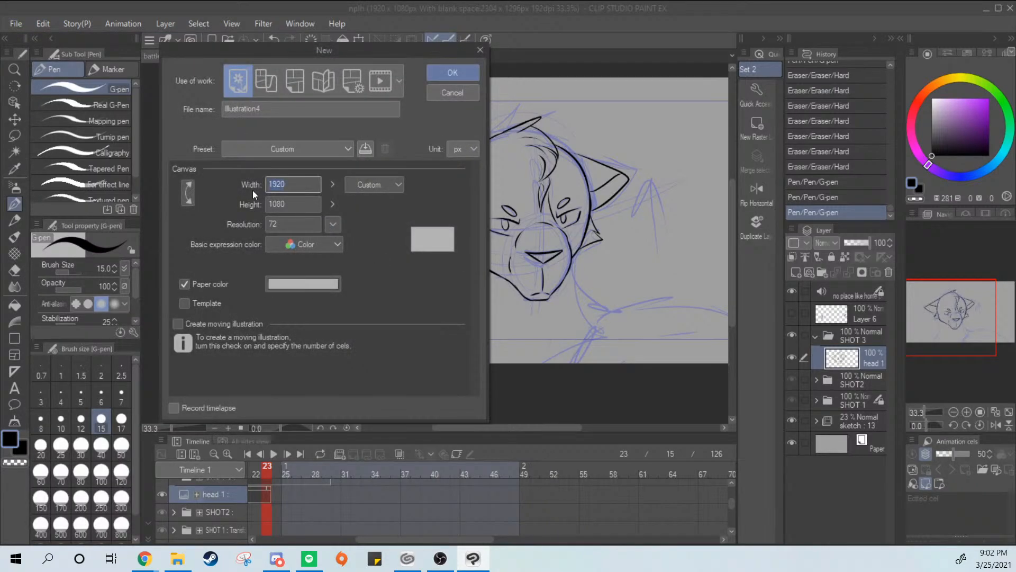
type("500")
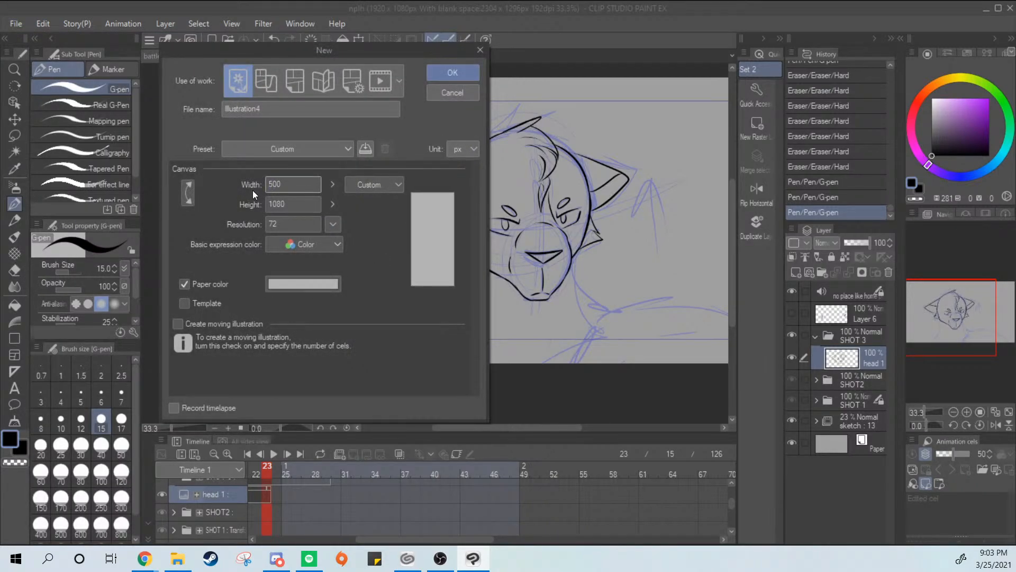
left_click(298, 204)
type("500")
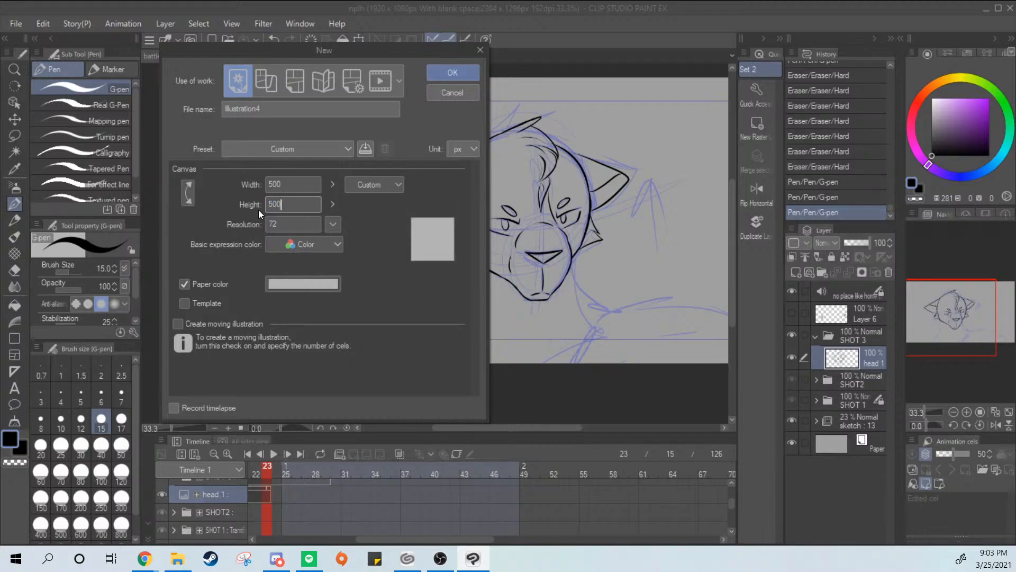
key("Return")
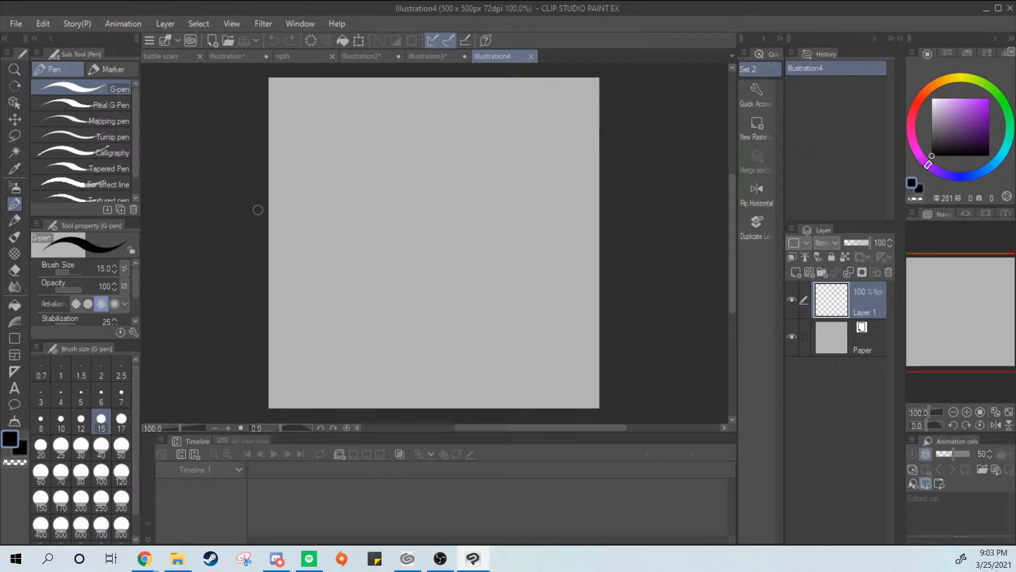
Open the recent file raptor.jpg as a reference and return to the Illustration4 canvas
left_click(15, 23)
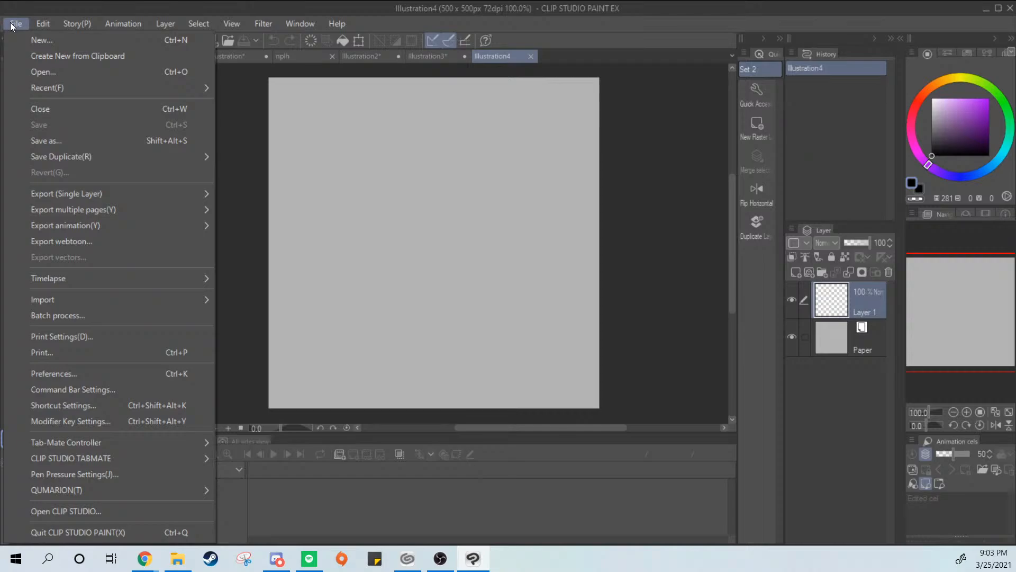
mouse_move(133, 90)
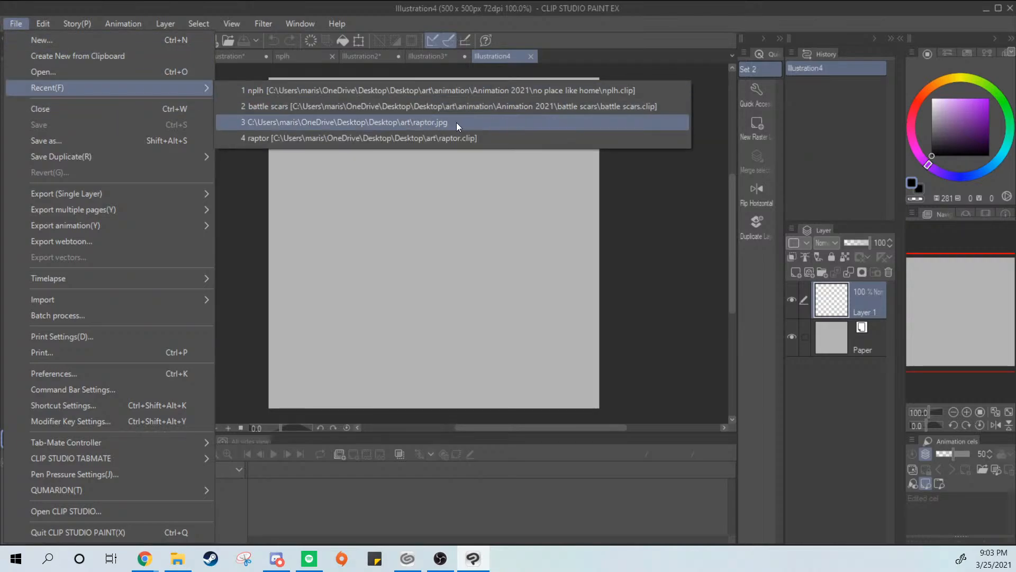
left_click(607, 122)
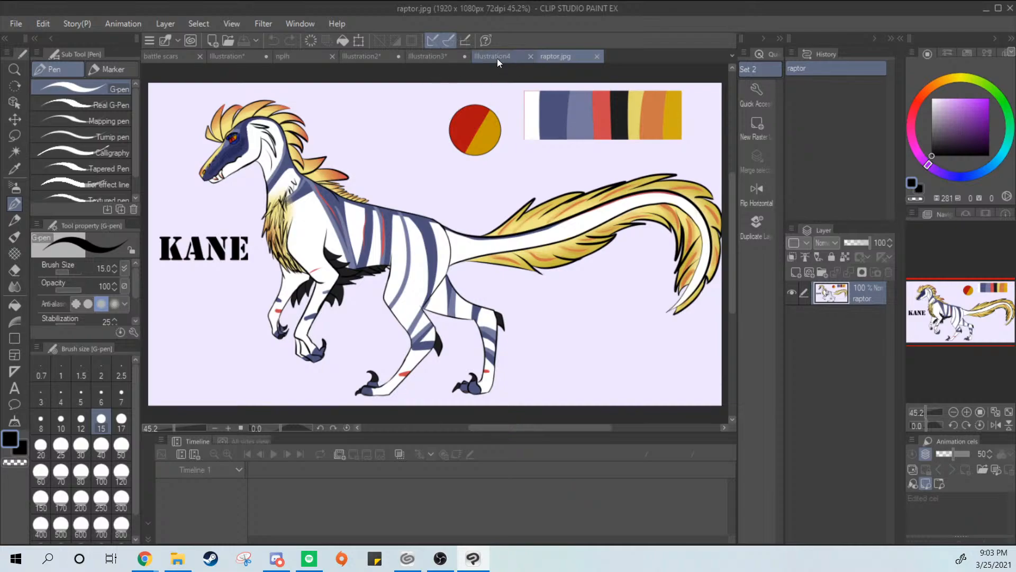
left_click(492, 57)
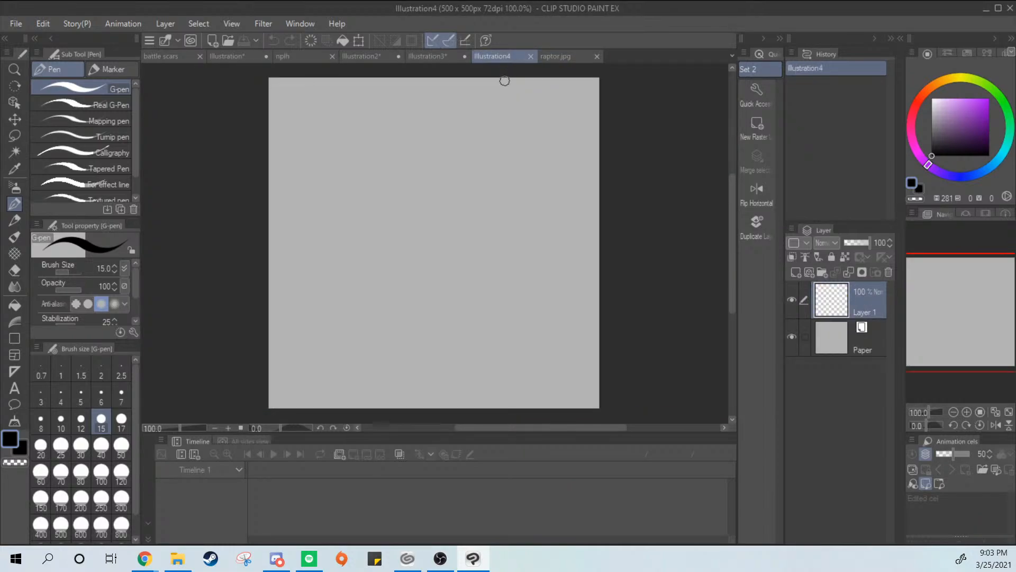
mouse_move(512, 126)
left_mouse_down()
mouse_move(348, 253)
mouse_move(349, 277)
left_mouse_up()
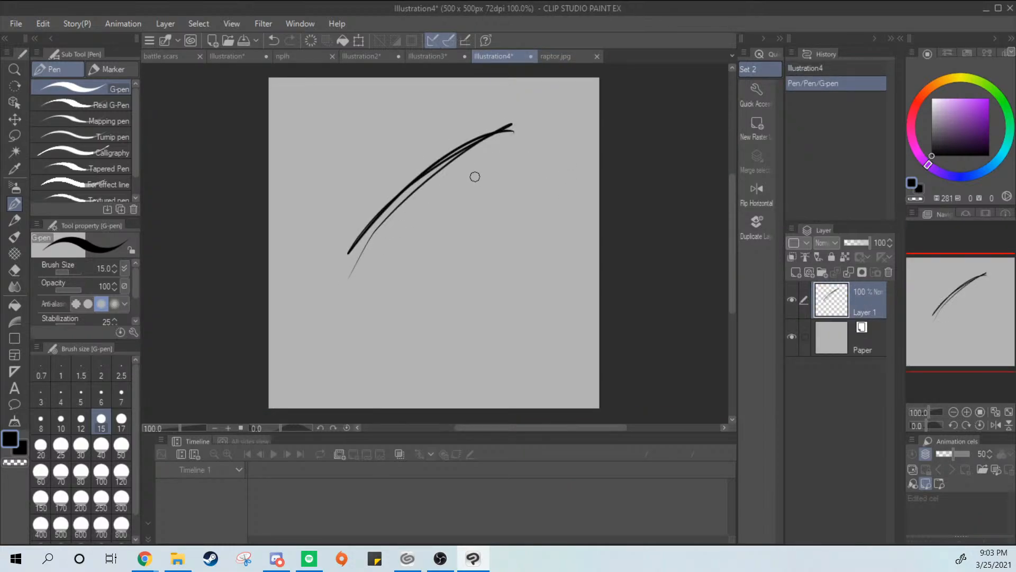
key("ctrl+z")
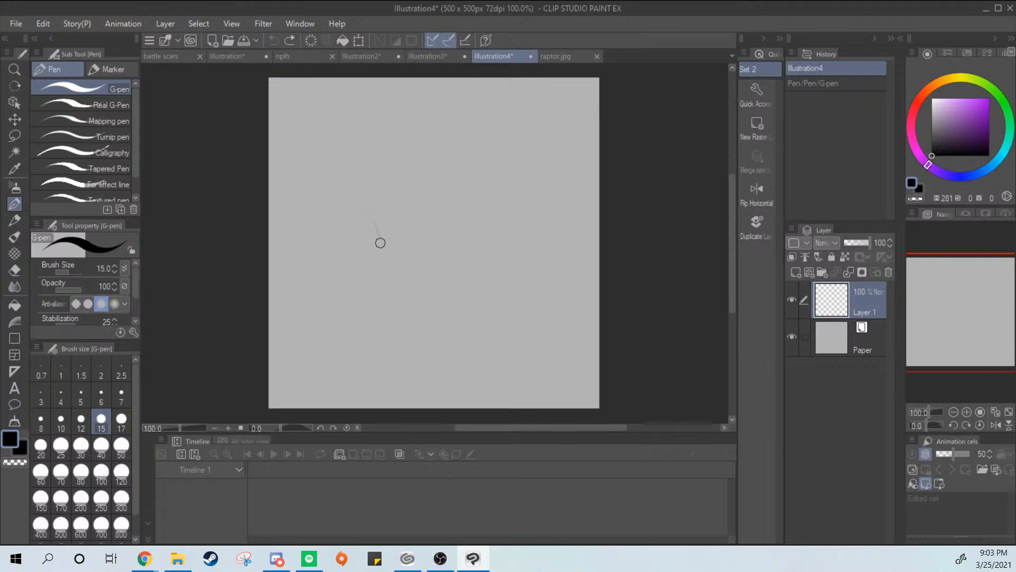
mouse_move(380, 243)
left_mouse_down()
mouse_move(366, 197)
mouse_move(381, 270)
left_mouse_up()
key("ctrl+z")
Sketch a rough square for the raptor's head in the upper middle of the canvas with the G-pen
left_click_drag(358, 168, 366, 270)
left_click_drag(347, 145, 456, 138)
mouse_move(362, 150)
left_mouse_down()
mouse_move(490, 142)
mouse_move(491, 270)
left_mouse_up()
mouse_move(499, 271)
left_mouse_down()
mouse_move(392, 269)
mouse_move(489, 260)
left_mouse_up()
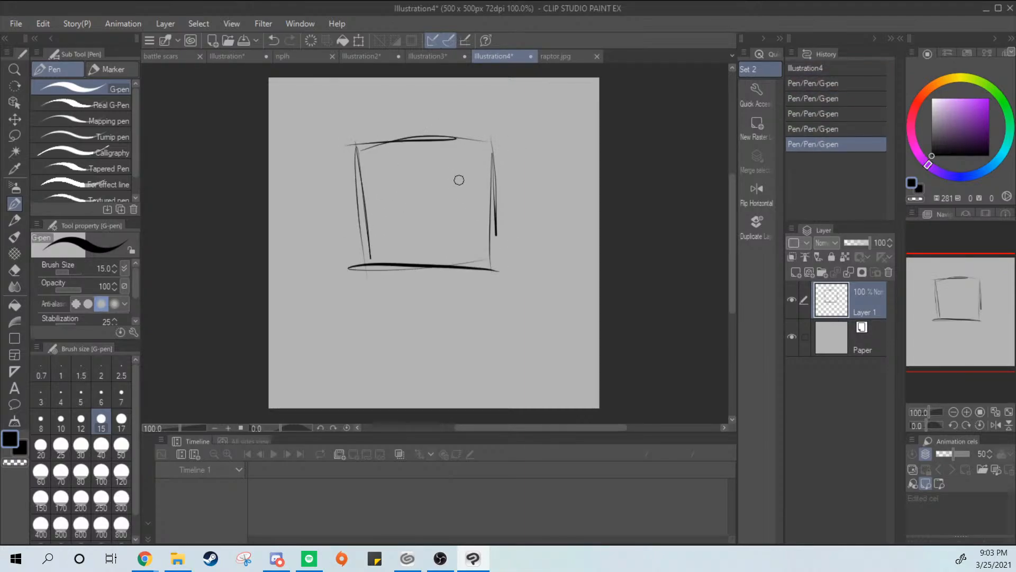
Rough in a second, smaller box for the snout overlapping the head square's right side, and undo its last strokes
mouse_move(414, 175)
left_mouse_down()
mouse_move(460, 172)
mouse_move(431, 205)
mouse_move(443, 255)
left_mouse_up()
left_click_drag(540, 258, 499, 260)
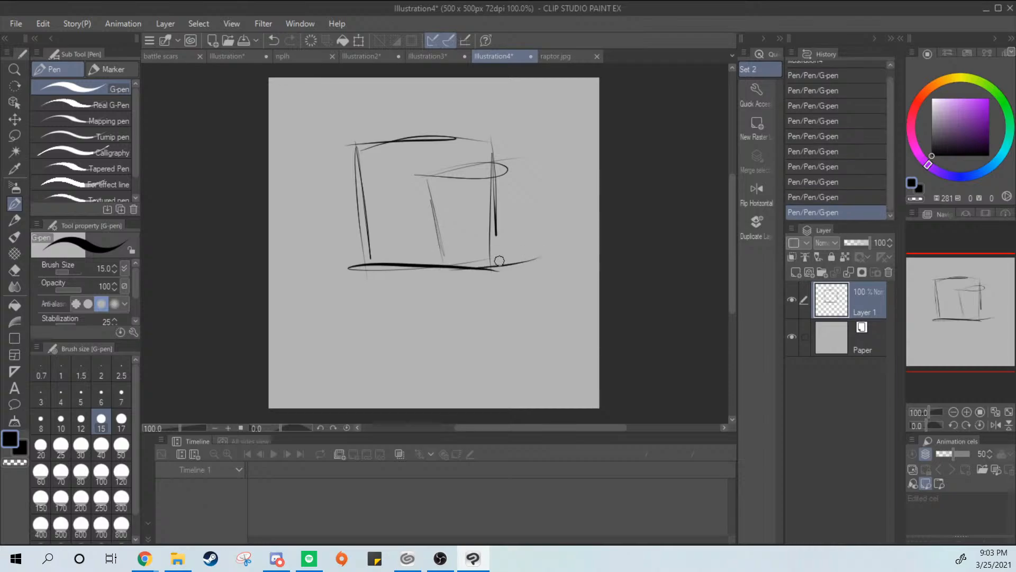
left_click_drag(511, 159, 521, 259)
key("ctrl+z")
key("ctrl+z")
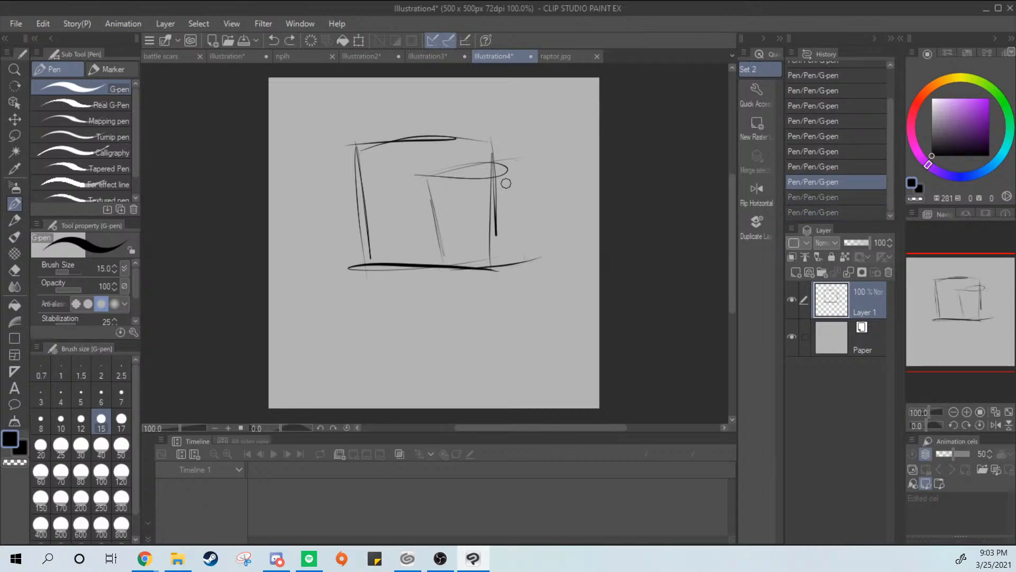
key("ctrl+z")
Redraw the snout box's top, right and bottom edges, and add a slanted line from its upper-left corner into the head square
left_click_drag(427, 177, 467, 175)
mouse_move(462, 177)
left_mouse_down()
mouse_move(543, 175)
mouse_move(463, 175)
mouse_move(522, 199)
mouse_move(519, 251)
left_mouse_up()
mouse_move(519, 213)
left_mouse_down()
mouse_move(518, 262)
mouse_move(435, 272)
left_mouse_up()
left_click_drag(418, 183, 390, 164)
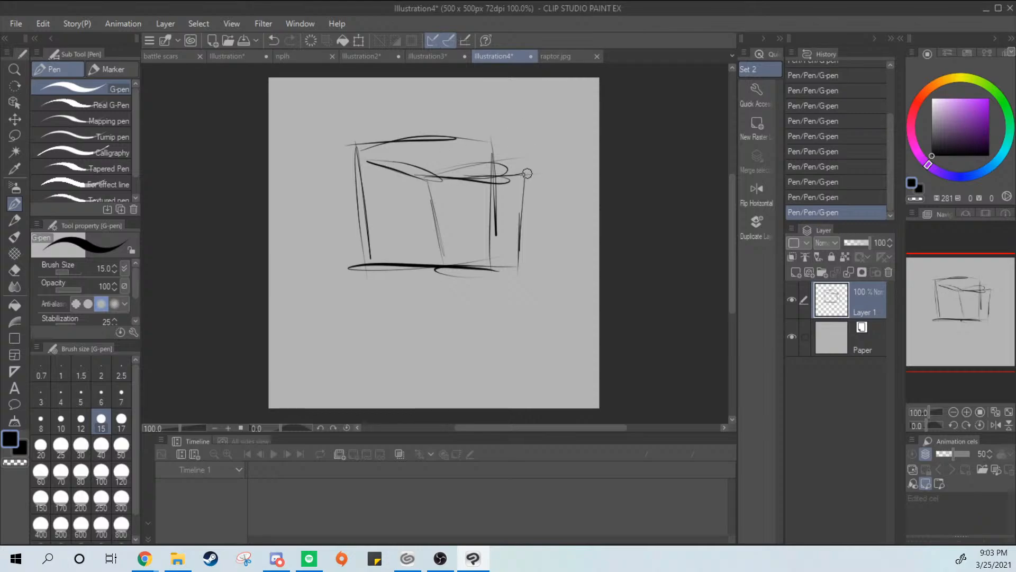
Undo the stray stroke and connect the snout box to the head square with short diagonal corner strokes
mouse_move(527, 173)
left_mouse_down()
mouse_move(478, 139)
mouse_move(523, 171)
left_mouse_up()
key("ctrl+z")
key("ctrl+z")
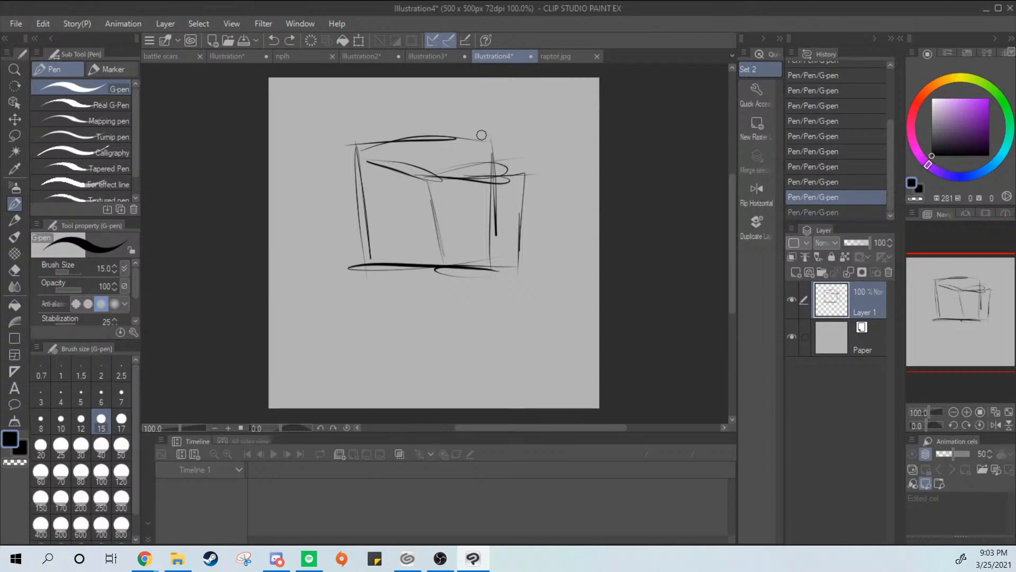
mouse_move(481, 135)
left_mouse_down()
mouse_move(520, 174)
mouse_move(520, 242)
mouse_move(503, 264)
left_mouse_up()
left_click_drag(433, 235, 477, 271)
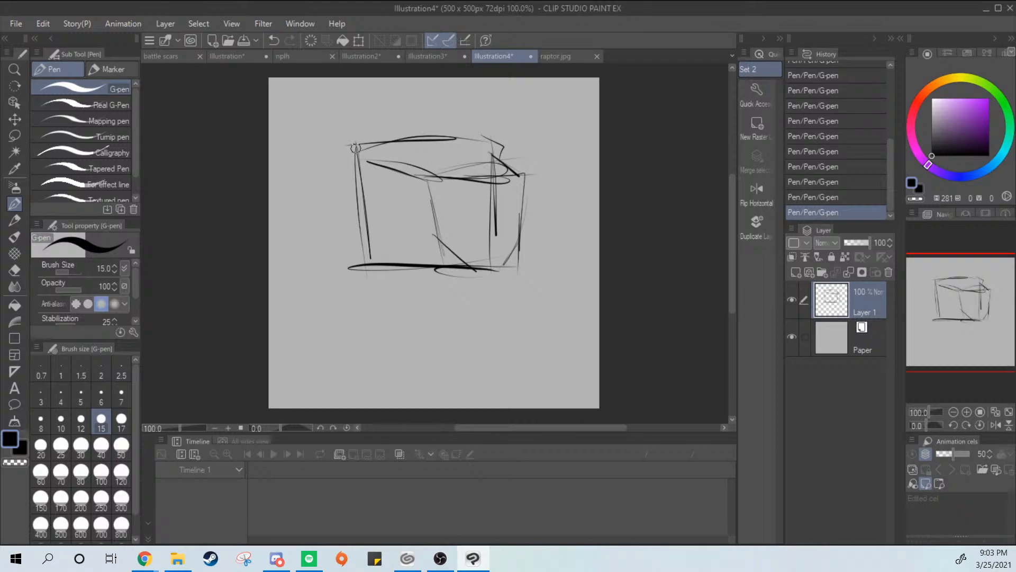
Sketch two curved neck lines from the head box down to the canvas edge, redrawing the right one until it fits
left_click_drag(360, 236, 344, 405)
left_click_drag(491, 278, 469, 407)
key("ctrl+z")
left_click_drag(458, 269, 454, 407)
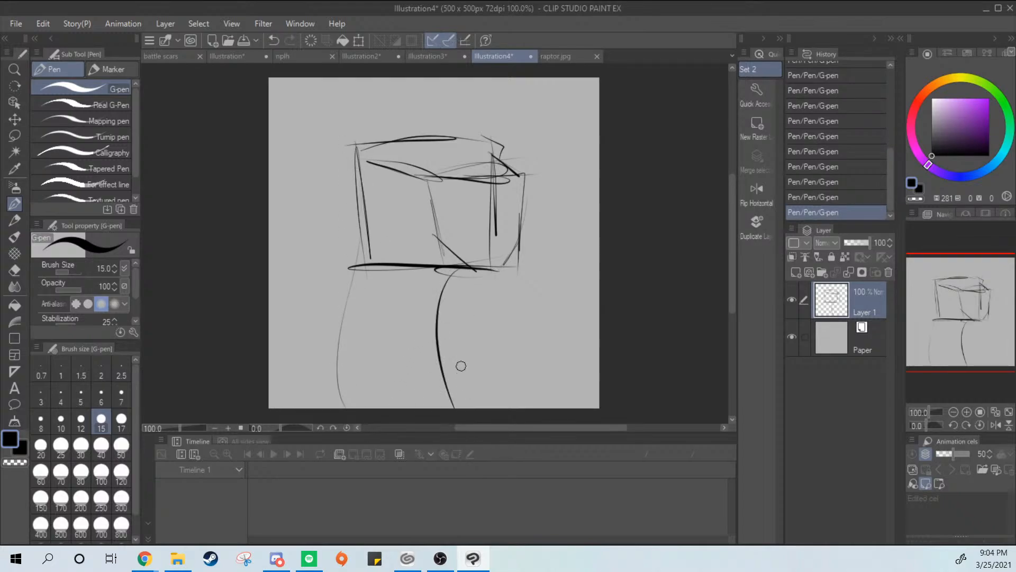
key("ctrl+z")
left_click_drag(461, 270, 472, 405)
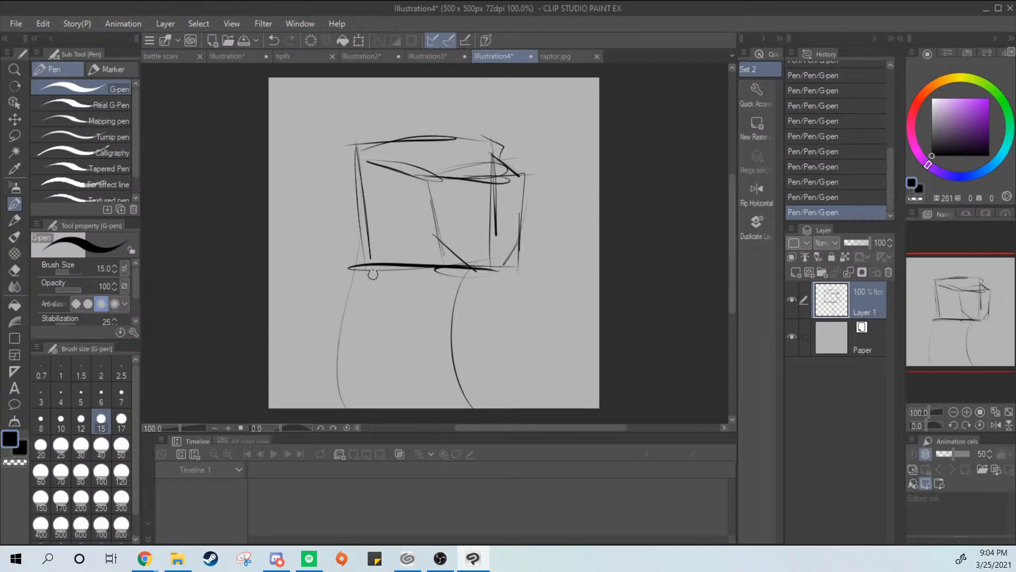
left_click_drag(353, 269, 344, 406)
Sketch curved crest feathers rising from the top of the head box, and undo the long feathers hanging down behind it
mouse_move(458, 141)
left_mouse_down()
mouse_move(426, 78)
mouse_move(453, 139)
mouse_move(338, 115)
mouse_move(373, 145)
left_mouse_up()
mouse_move(357, 144)
left_mouse_down()
mouse_move(292, 243)
mouse_move(347, 232)
mouse_move(271, 311)
left_mouse_up()
key("ctrl+z")
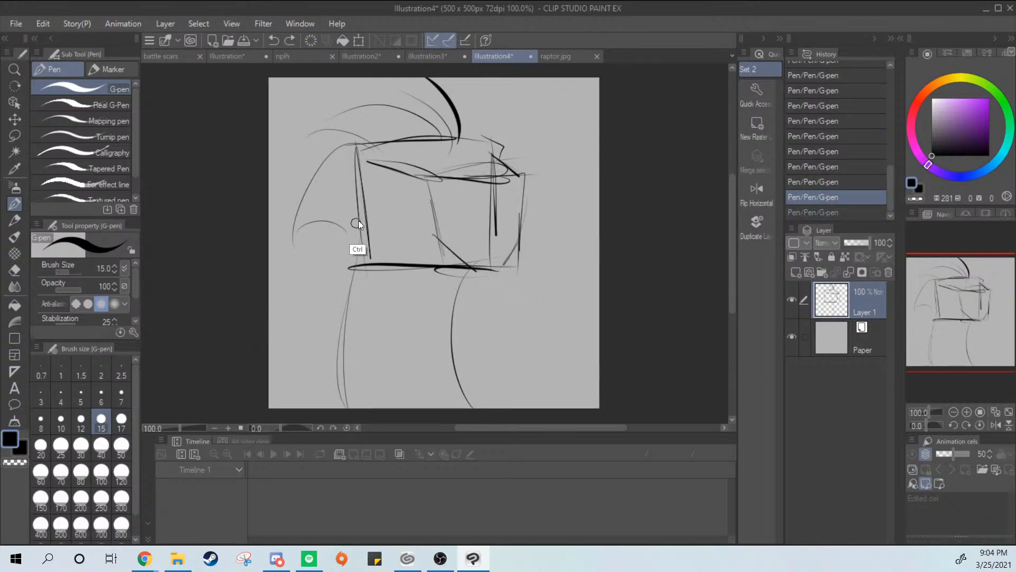
key("ctrl+z")
key("ctrl+z")
Sketch short, spiky feathers along the back edge of the head box, replacing the stroke that does not fit
left_click_drag(346, 172, 330, 240)
left_click_drag(361, 202, 335, 265)
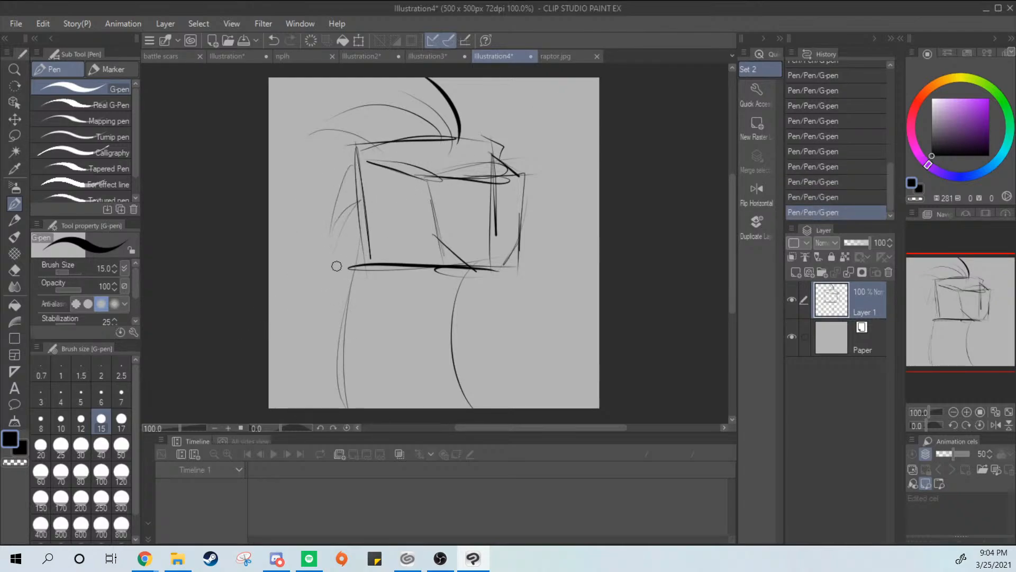
key("ctrl+z")
left_click_drag(356, 180, 329, 241)
mouse_move(324, 252)
left_mouse_down()
mouse_move(339, 239)
mouse_move(322, 270)
left_mouse_up()
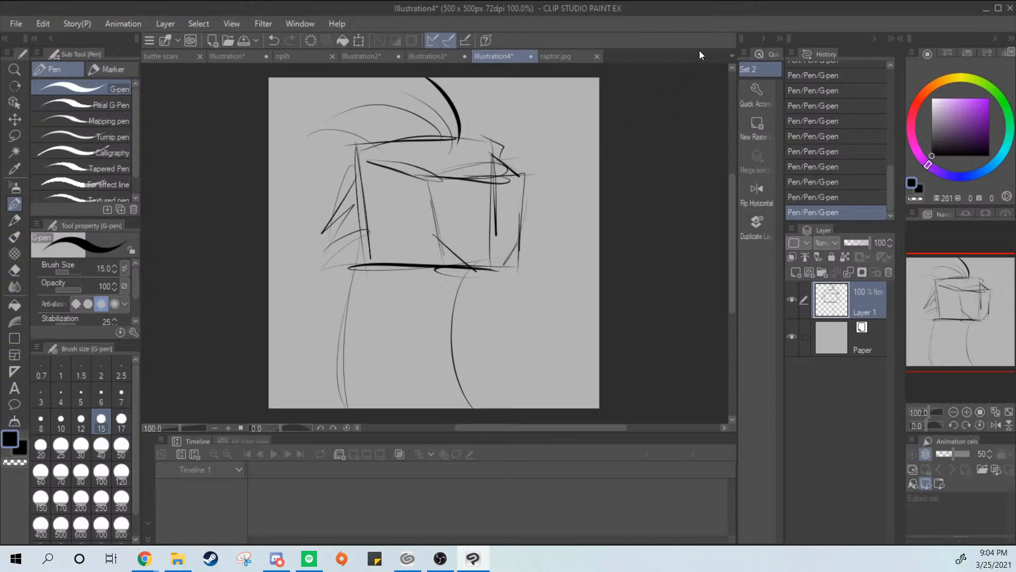
Compare with the raptor.jpg reference and return to the Illustration4 sketch for a closer view of the head
left_click(556, 55)
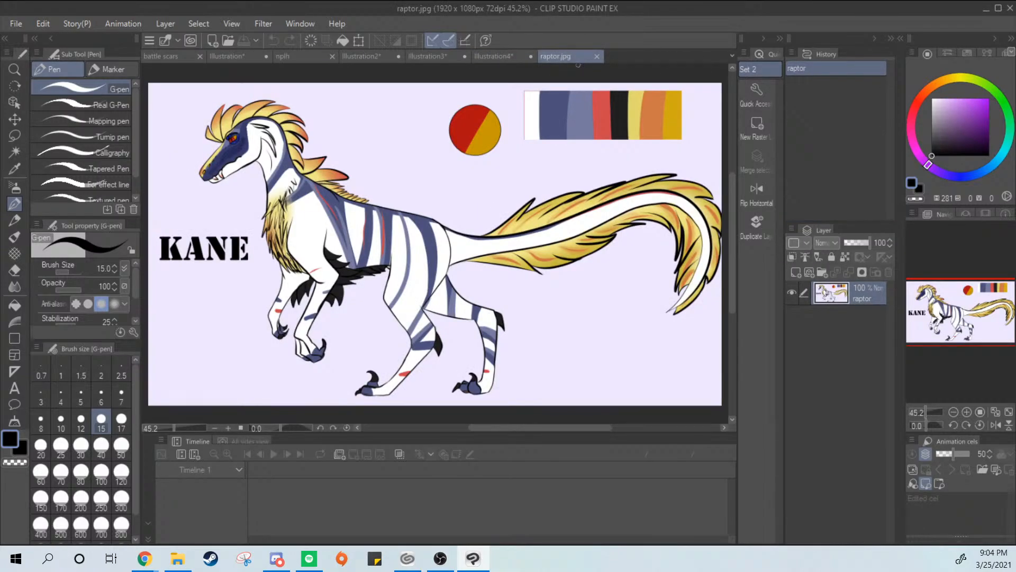
left_click(491, 57)
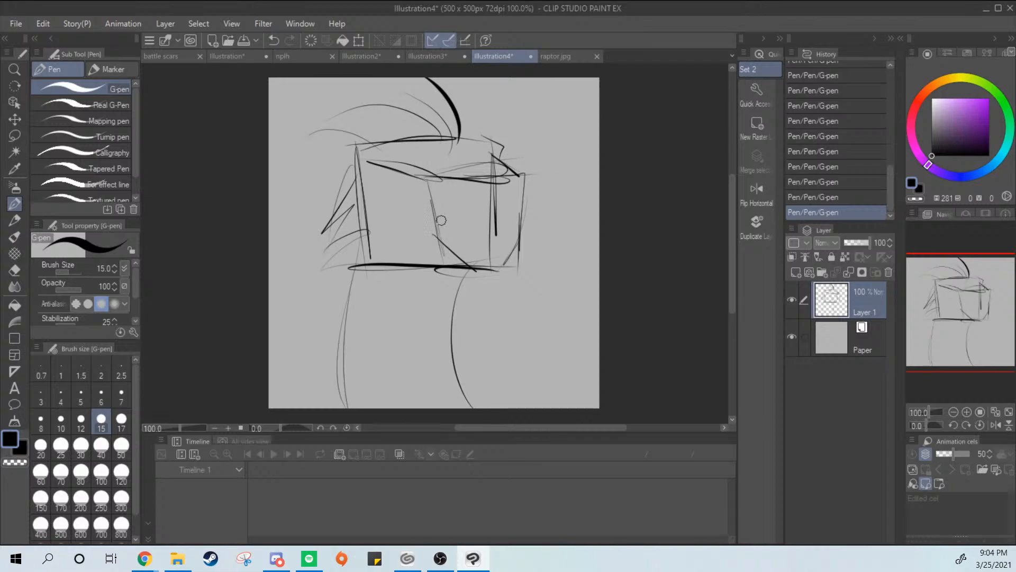
left_click_drag(500, 240, 545, 259)
left_click(530, 233, "ctrl")
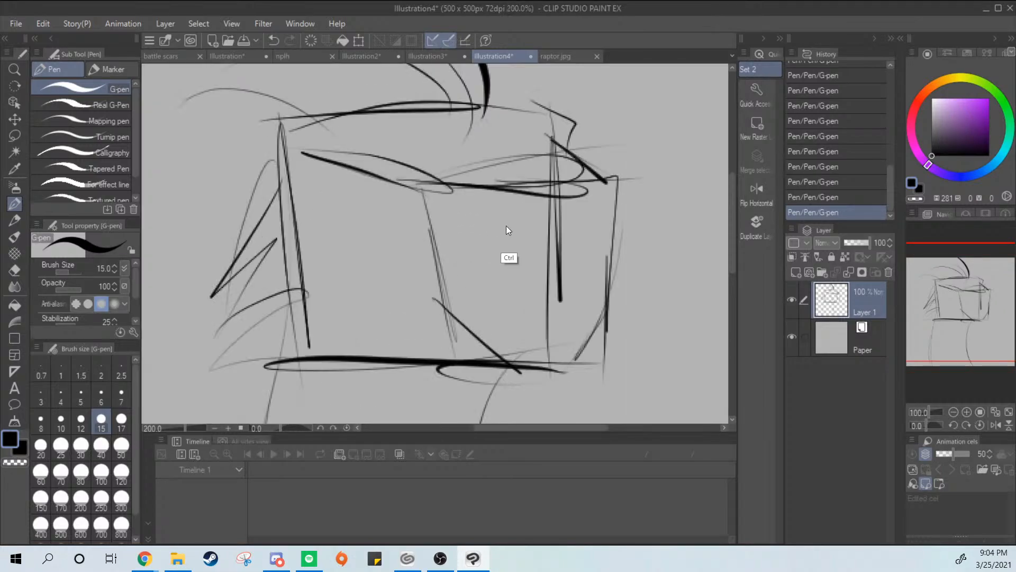
Sketch the rounded front of the snout and a wavy mouth line running back toward the cheek, undoing strokes that do not fit
left_click_drag(405, 165, 396, 170)
key("ctrl+z")
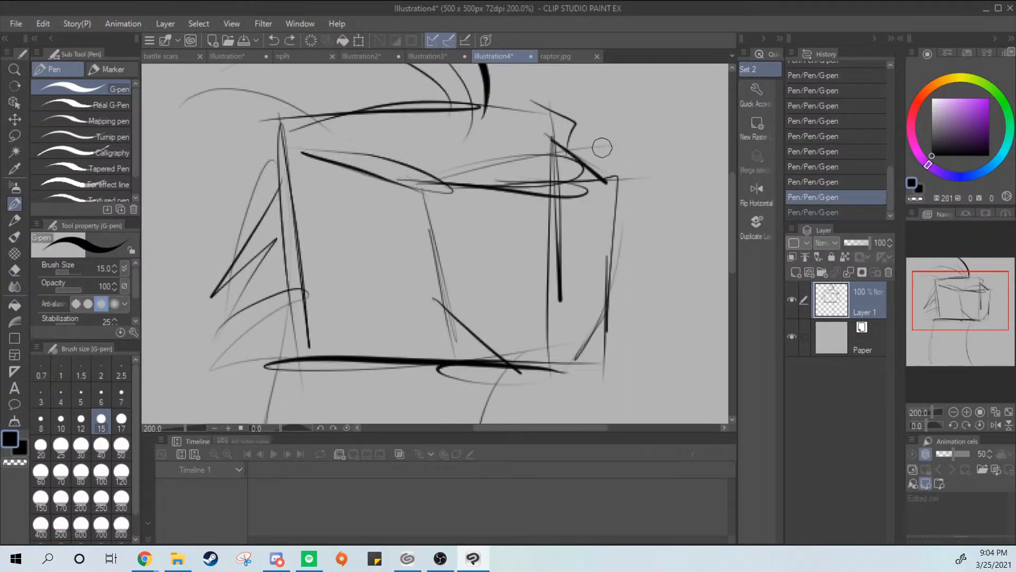
mouse_move(447, 202)
left_mouse_down()
mouse_move(493, 188)
mouse_move(569, 191)
mouse_move(615, 262)
left_mouse_up()
key("ctrl+z")
mouse_move(595, 180)
left_mouse_down()
mouse_move(591, 336)
mouse_move(458, 329)
mouse_move(378, 298)
left_mouse_up()
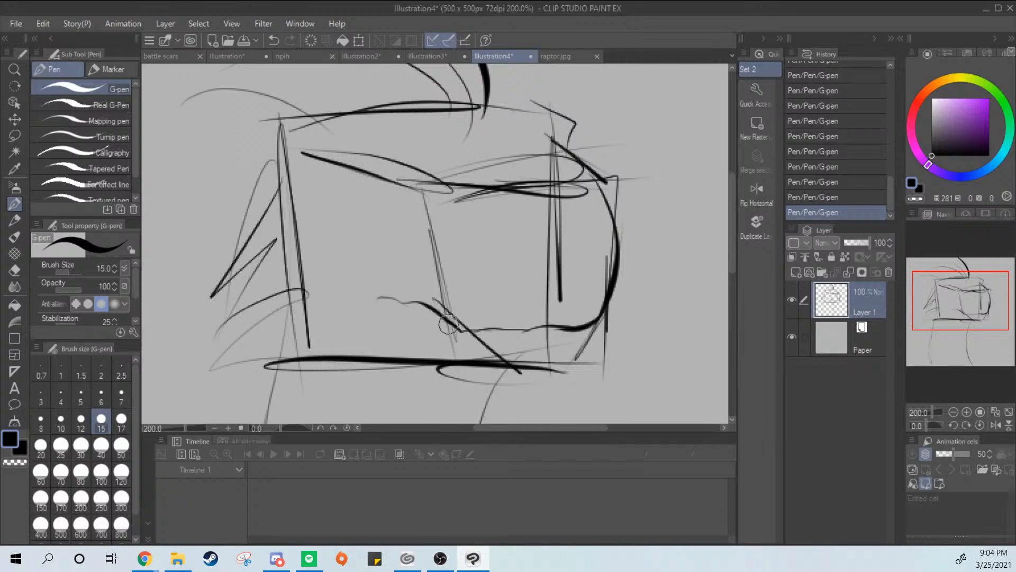
Sketch the lower jaw beneath the mouth line and the jaw's back corner, undoing and redrawing strokes until they fit
mouse_move(454, 321)
left_mouse_down()
mouse_move(427, 315)
mouse_move(437, 351)
mouse_move(459, 329)
mouse_move(446, 357)
left_mouse_up()
key("ctrl+z")
left_click(448, 369)
key("ctrl+z")
key("ctrl+z")
key("ctrl+z")
mouse_move(594, 325)
left_mouse_down()
mouse_move(589, 369)
mouse_move(592, 340)
mouse_move(583, 338)
mouse_move(560, 364)
mouse_move(320, 357)
left_mouse_up()
key("ctrl+z")
key("ctrl+z")
key("ctrl+z")
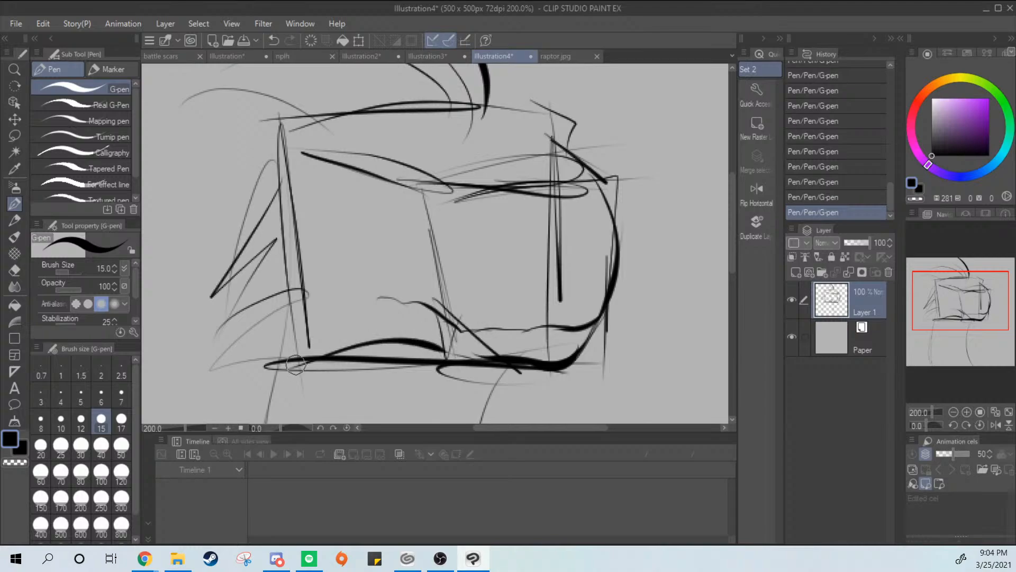
left_click_drag(268, 249, 317, 356)
Draw bold curved neck lines from the jaw down to the canvas edge, redoing the back line and doubling the front one
scroll(612, 268, "down", 3)
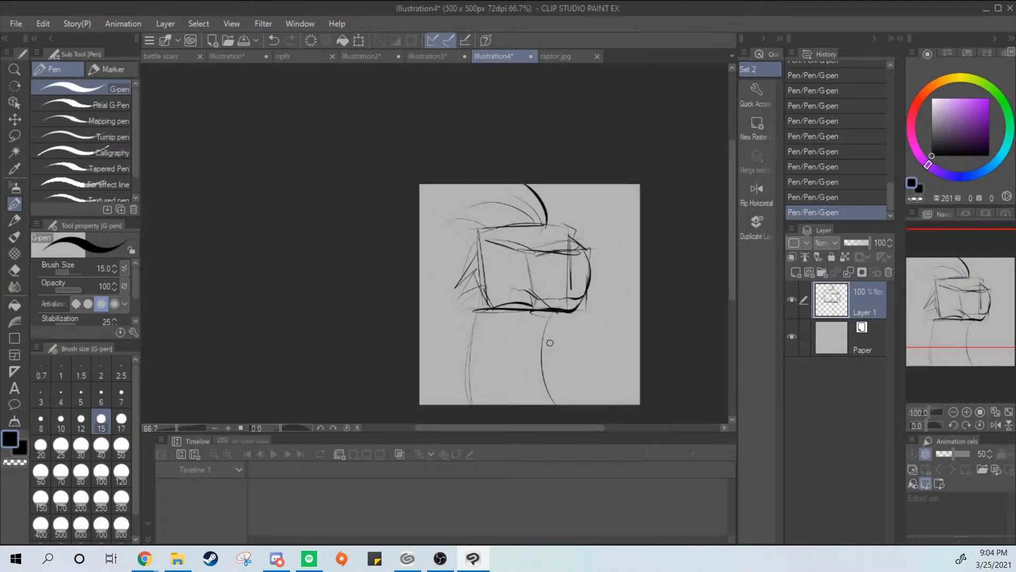
left_click_drag(539, 344, 540, 405)
left_click_drag(484, 308, 468, 406)
key("ctrl+z")
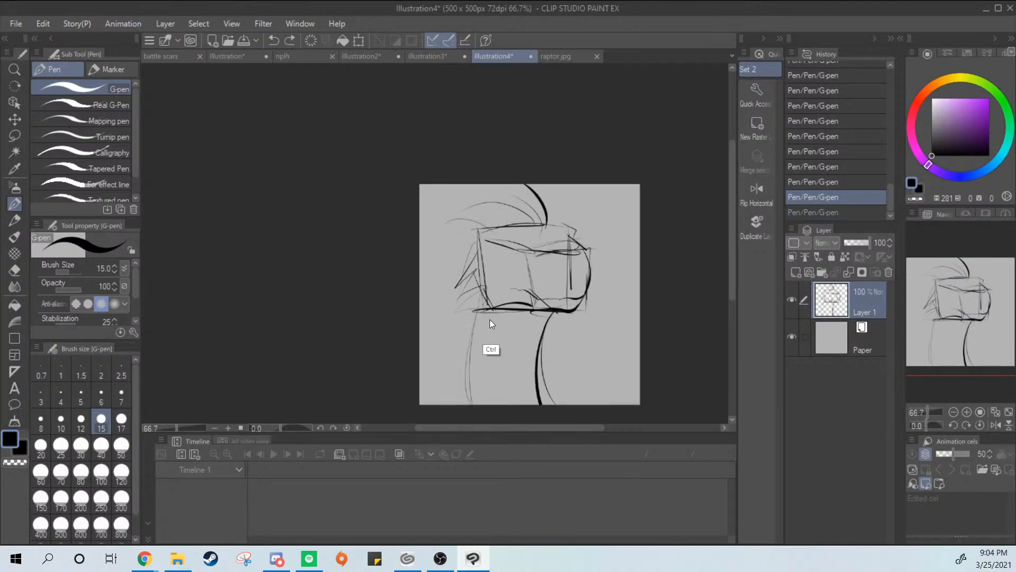
left_click_drag(485, 309, 477, 406)
left_click_drag(549, 317, 552, 406)
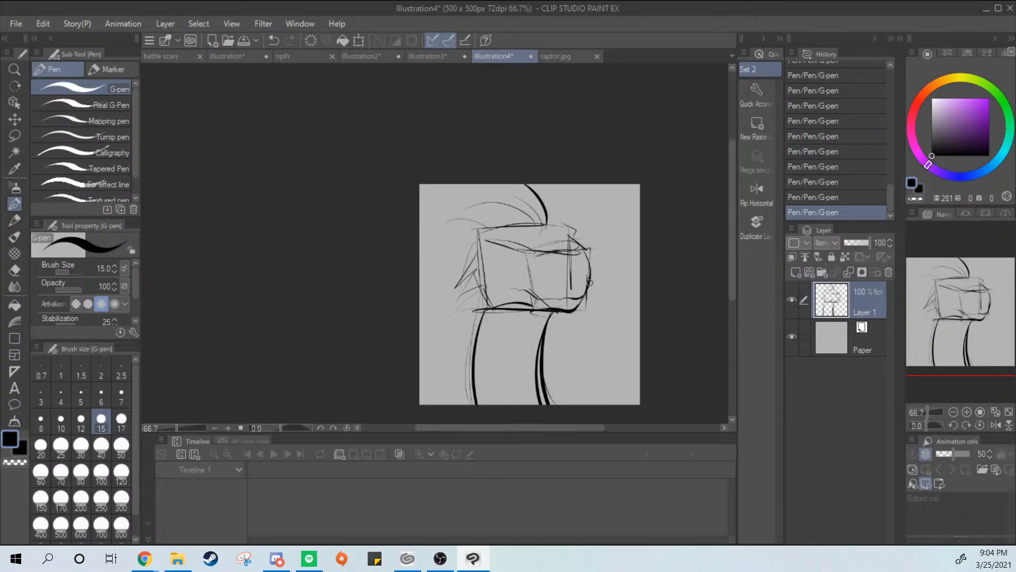
Sketch a bold angled brow stroke at the upper front corner of the head box
scroll(595, 189, "up", 2)
key("ctrl+z")
left_click_drag(532, 272, 548, 311)
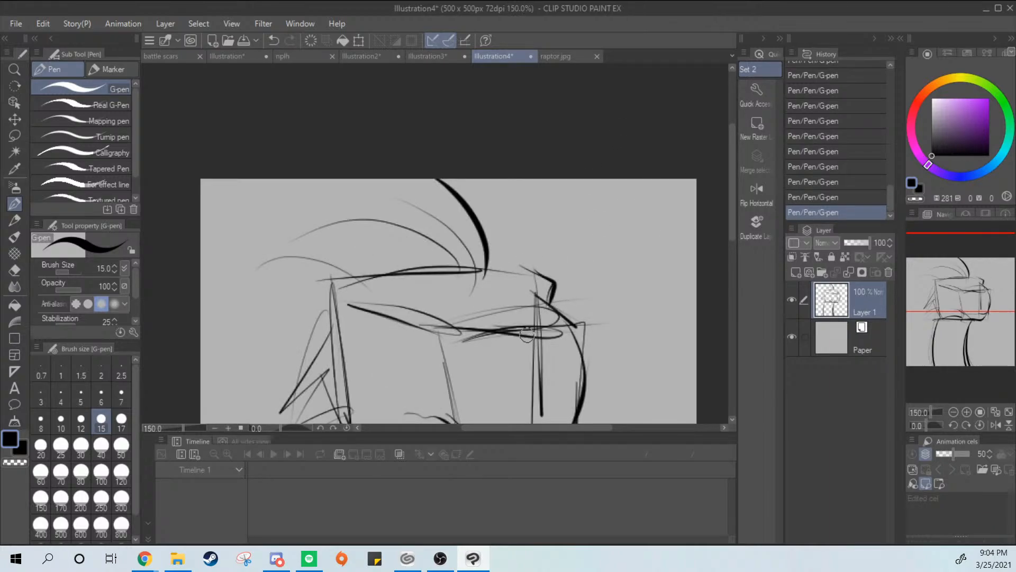
Check raptor.jpg and draw bold crest feathers fanning back from the top of the head in Illustration4, replacing the stroke that does not fit
left_click(555, 56)
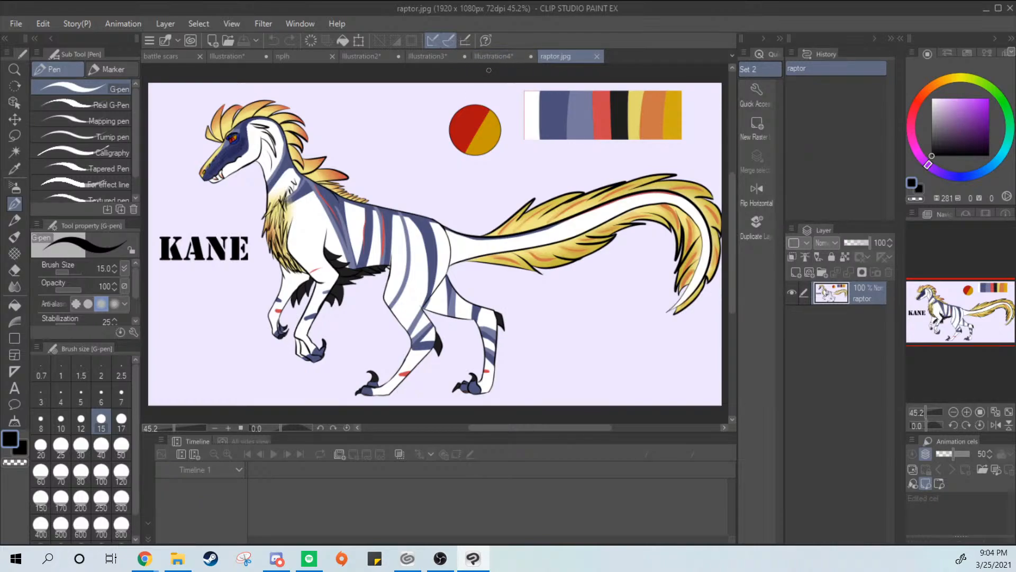
left_click(485, 55)
left_click_drag(531, 280, 549, 244)
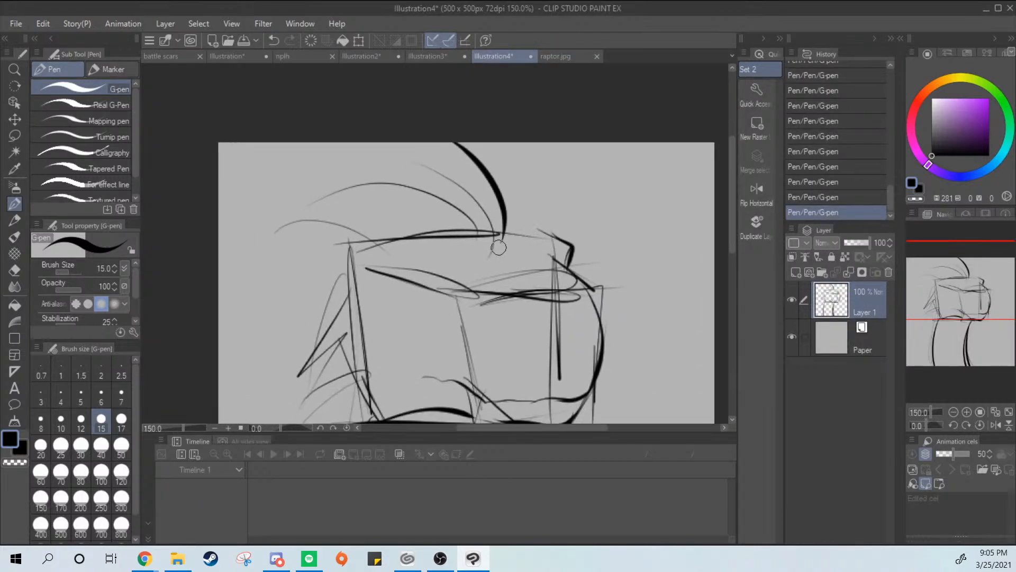
left_click_drag(509, 147, 500, 253)
left_click_drag(465, 144, 501, 248)
left_click_drag(486, 213, 450, 249)
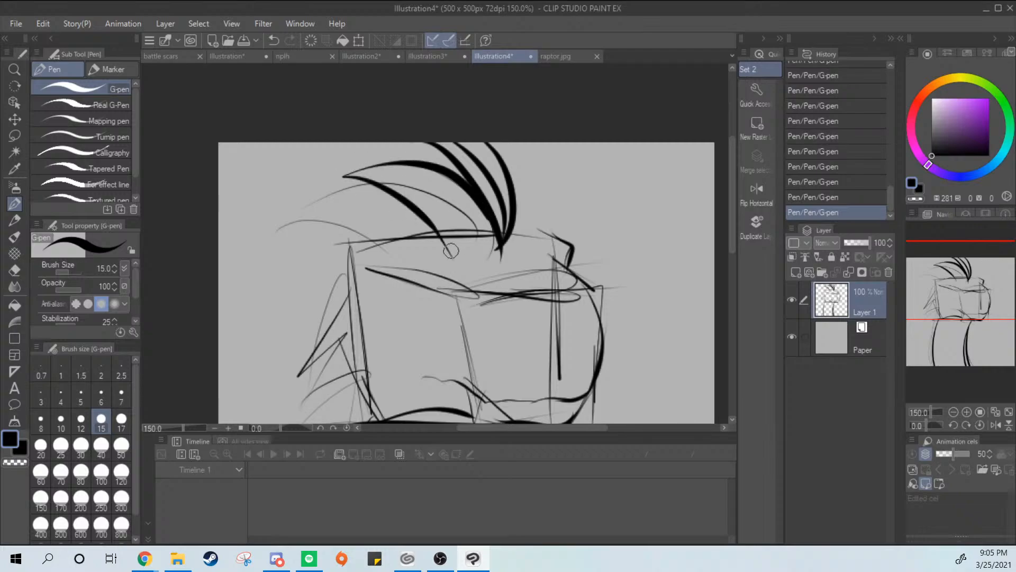
key("ctrl+z")
mouse_move(492, 214)
left_mouse_down()
mouse_move(397, 152)
mouse_move(486, 243)
mouse_move(418, 201)
mouse_move(416, 240)
left_mouse_up()
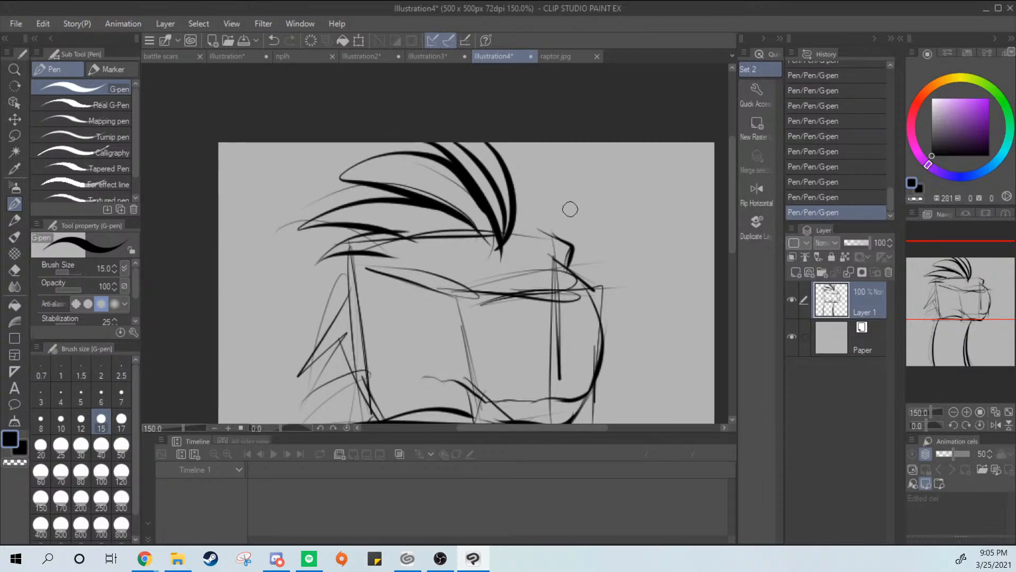
Draw bold, spiky feathers over the rough ones along the back edge of the head
scroll(569, 209, "down", 1)
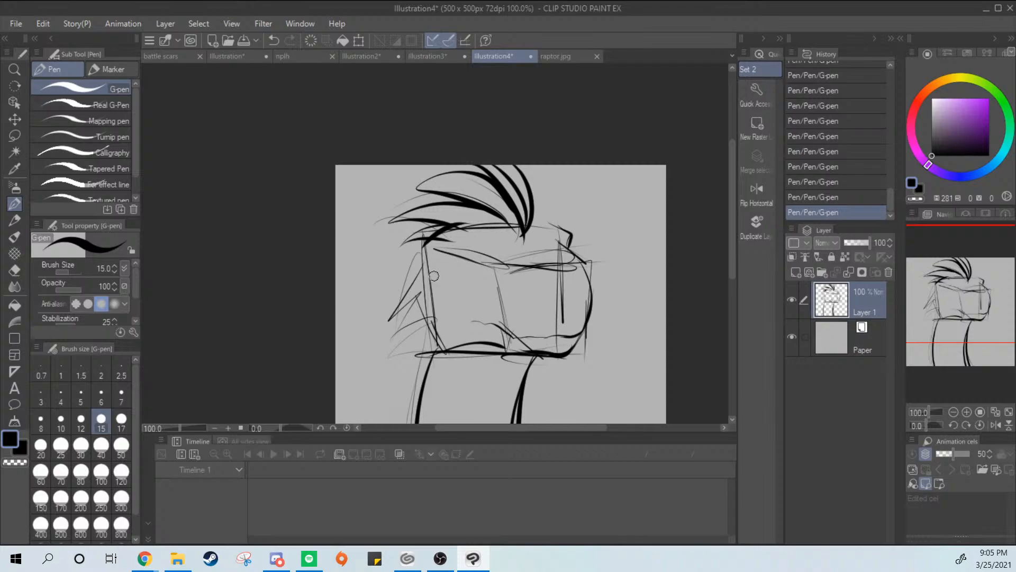
left_click_drag(428, 263, 388, 318)
mouse_move(425, 286)
left_mouse_down()
mouse_move(387, 317)
mouse_move(384, 336)
left_mouse_up()
left_click_drag(443, 347, 396, 340)
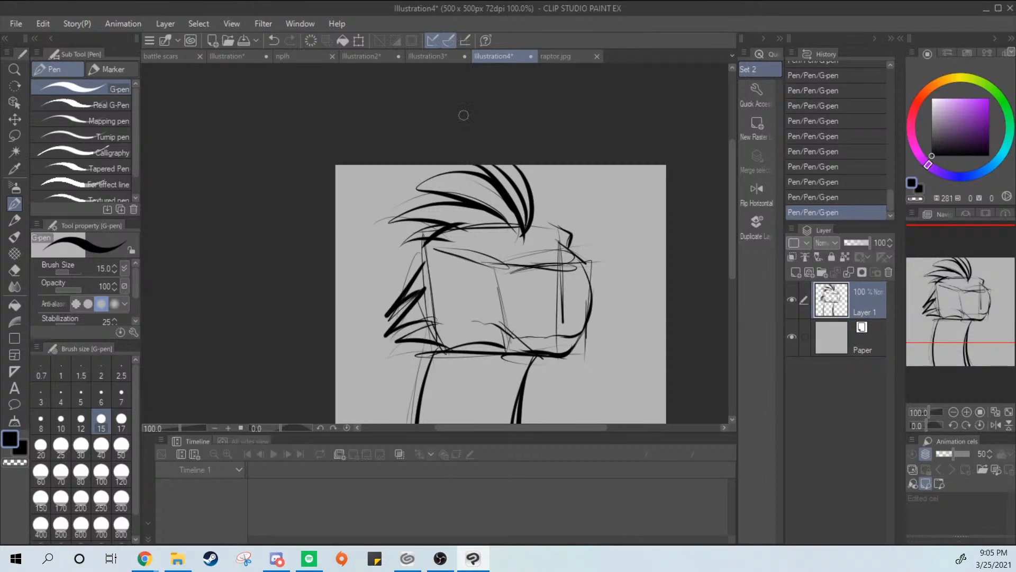
Study the head close up in raptor.jpg, and sketch the two nostrils on the snout in Illustration4
left_click(553, 56)
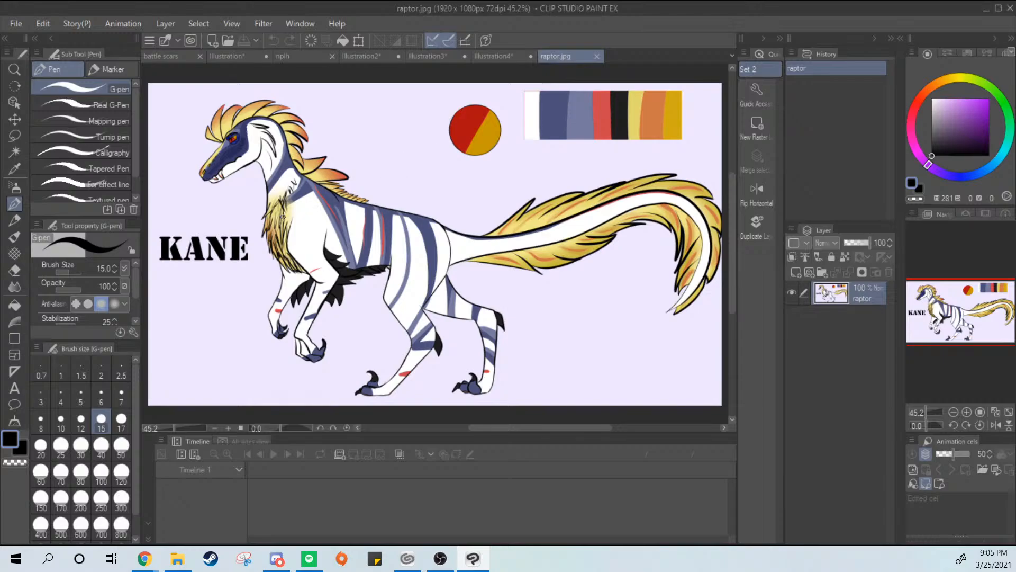
scroll(274, 166, "up", 5)
scroll(248, 195, "down", 5)
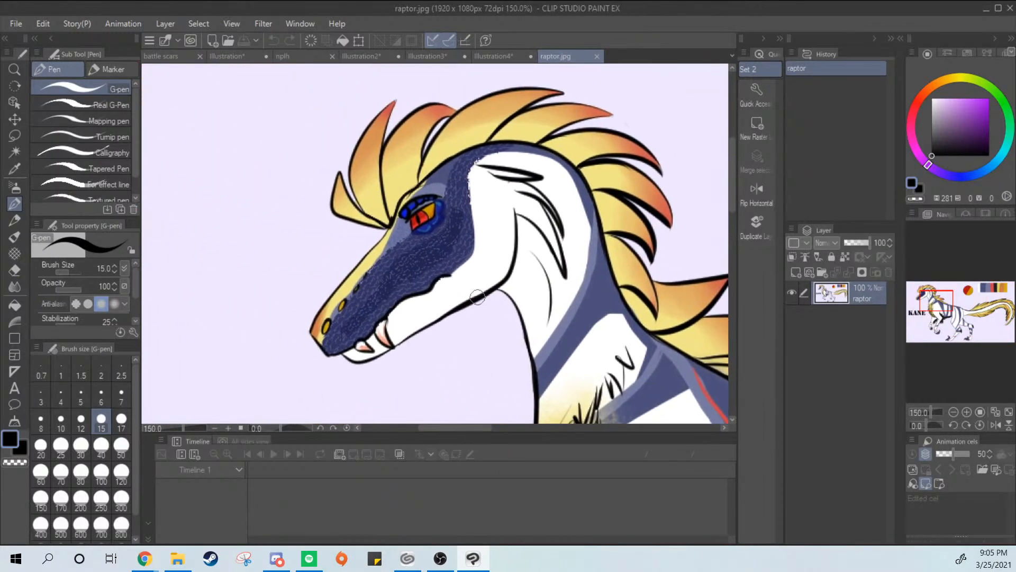
left_click(494, 56)
mouse_move(502, 283)
left_mouse_down()
mouse_move(519, 279)
mouse_move(507, 284)
left_mouse_up()
left_click_drag(571, 279, 586, 279)
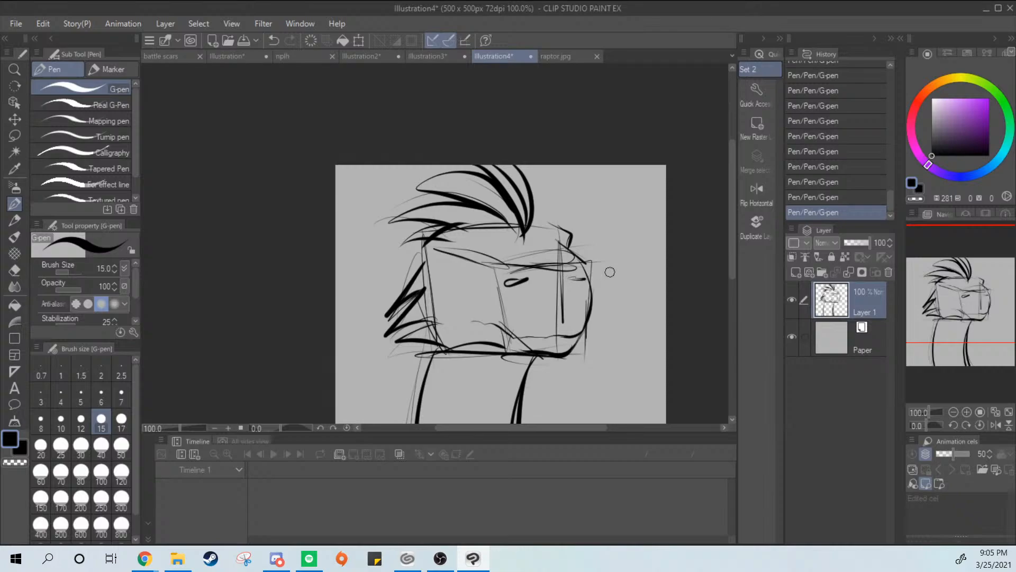
Darken the forehead line and the upper edge of the snout, undoing strokes that do not fit
mouse_move(516, 266)
left_mouse_down()
mouse_move(579, 260)
mouse_move(528, 263)
mouse_move(573, 259)
mouse_move(478, 256)
mouse_move(464, 246)
mouse_move(503, 266)
mouse_move(489, 266)
mouse_move(584, 258)
mouse_move(527, 224)
left_mouse_up()
key("ctrl+z")
key("ctrl+z")
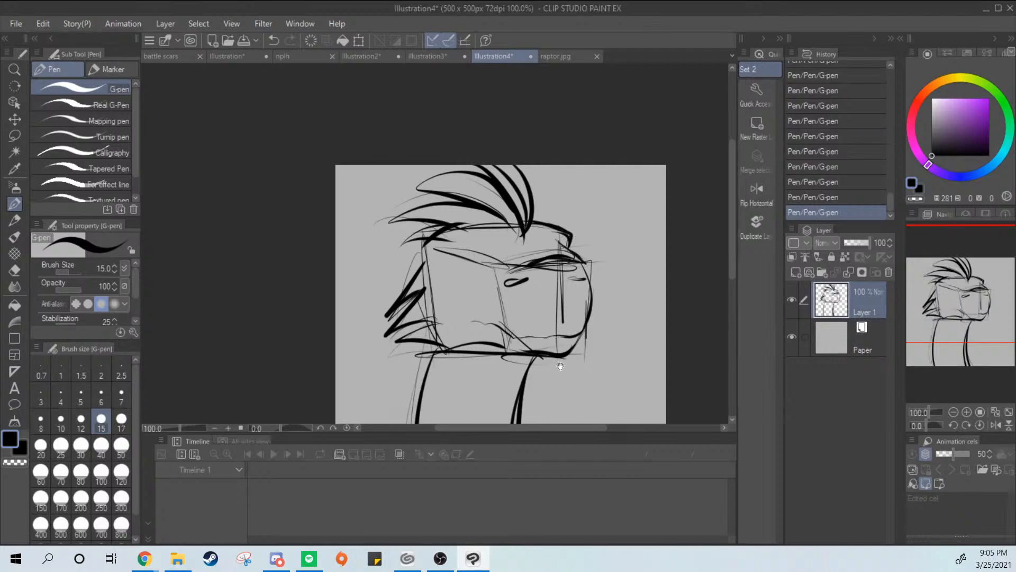
Sketch a small pointed tooth at the mouth line and a bold line down the back of the cheek
left_click_drag(561, 365, 576, 287)
left_click_drag(504, 245, 514, 254)
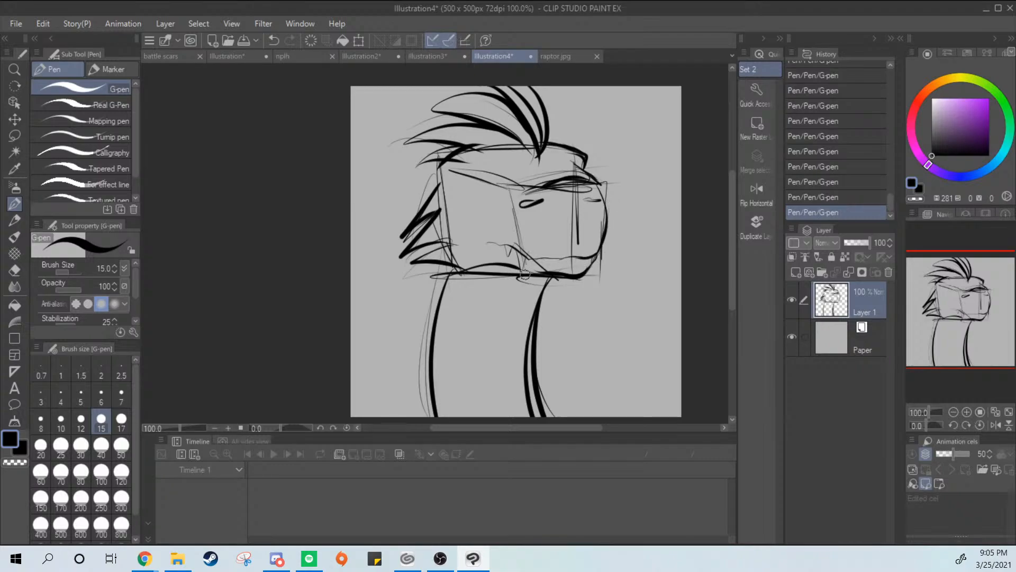
left_click_drag(431, 207, 466, 281)
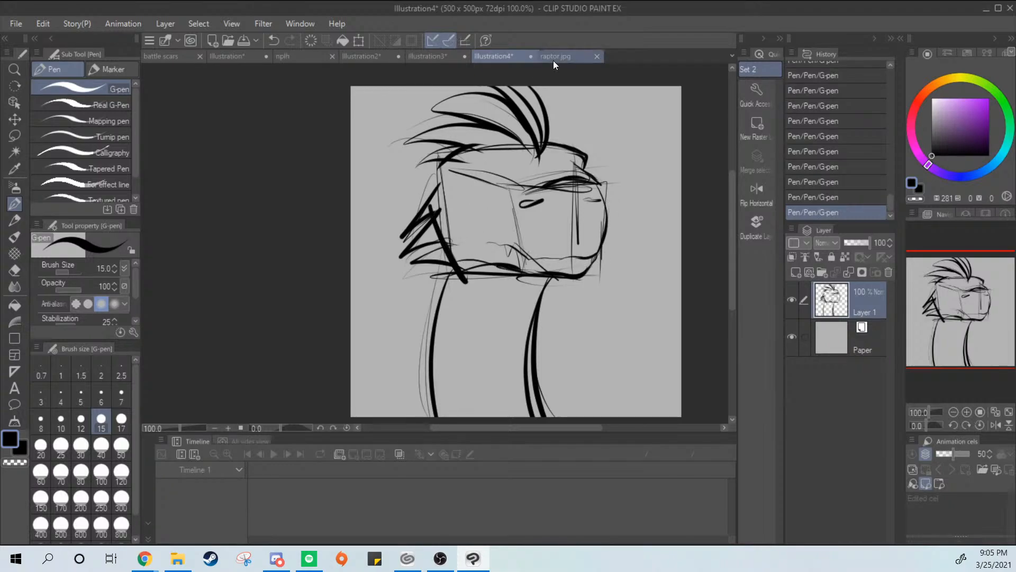
Check raptor.jpg again, sketch the eye under the brow line in Illustration4, and undo the last strokes beneath the eyelid
left_click(571, 60)
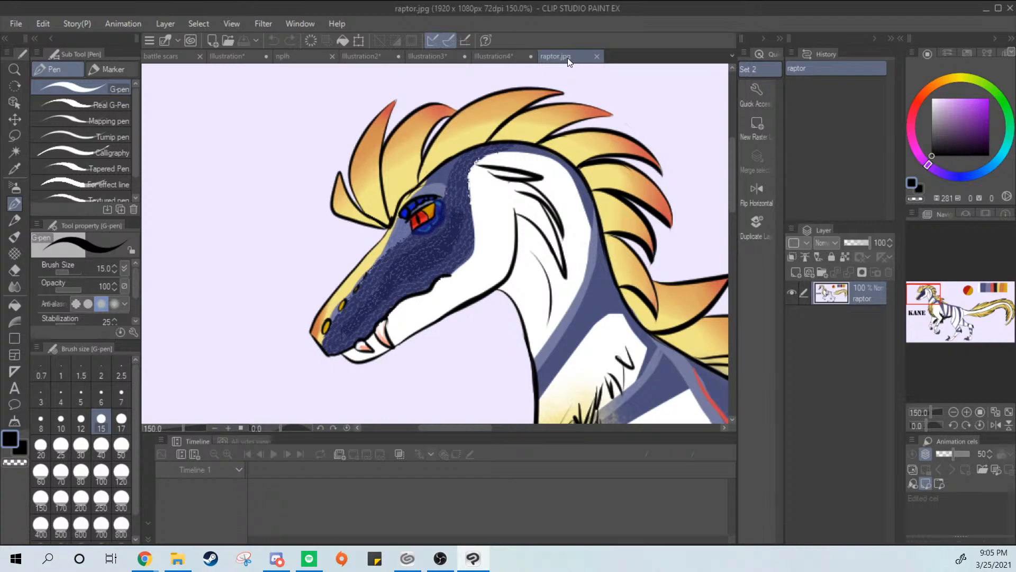
left_click(494, 56)
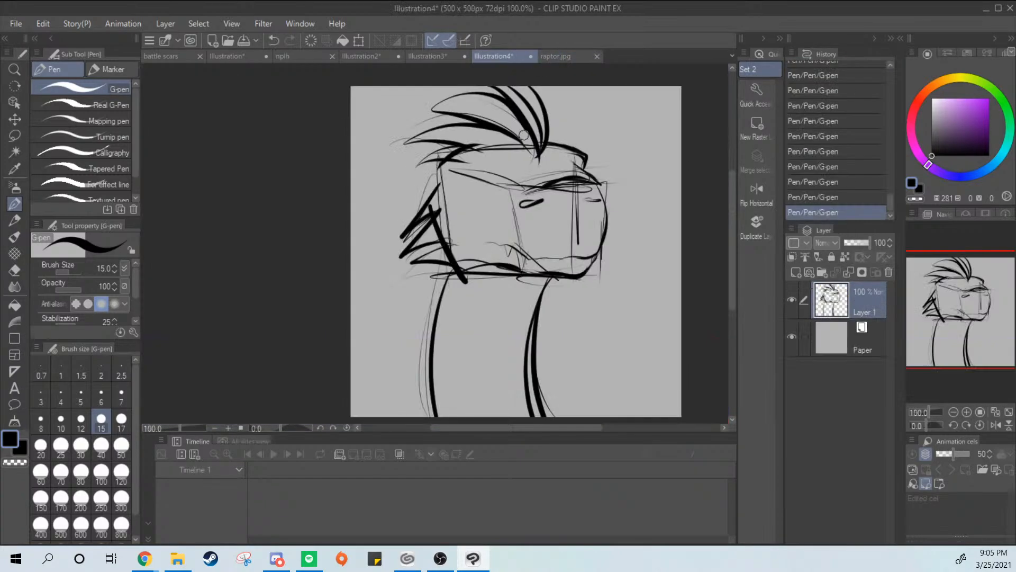
mouse_move(489, 179)
left_mouse_down()
mouse_move(455, 176)
mouse_move(490, 166)
mouse_move(495, 182)
mouse_move(476, 175)
mouse_move(493, 186)
mouse_move(462, 181)
mouse_move(482, 188)
left_mouse_up()
key("ctrl+z")
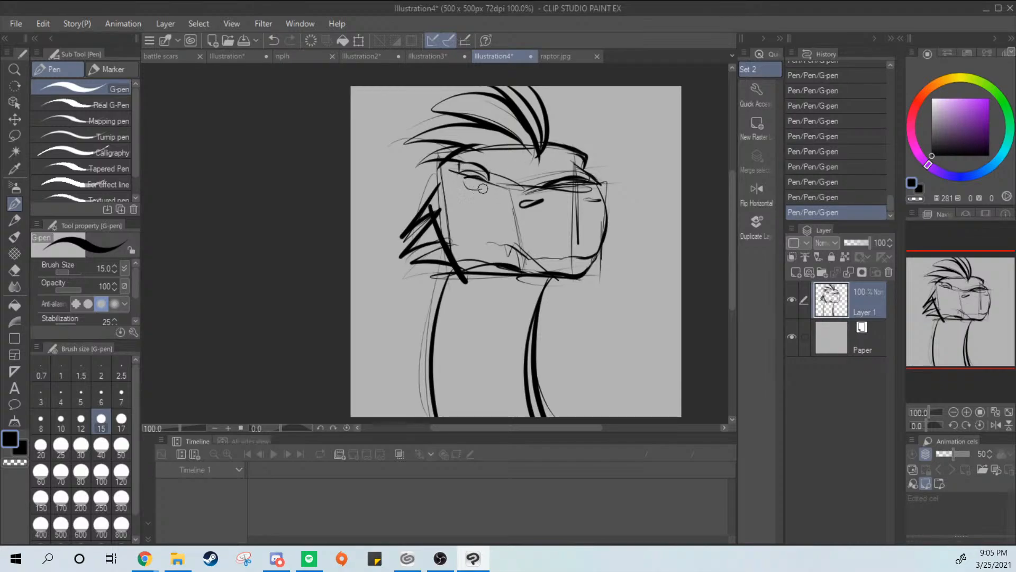
key("ctrl+z")
key("ctrl+z")
key("ctrl+z")
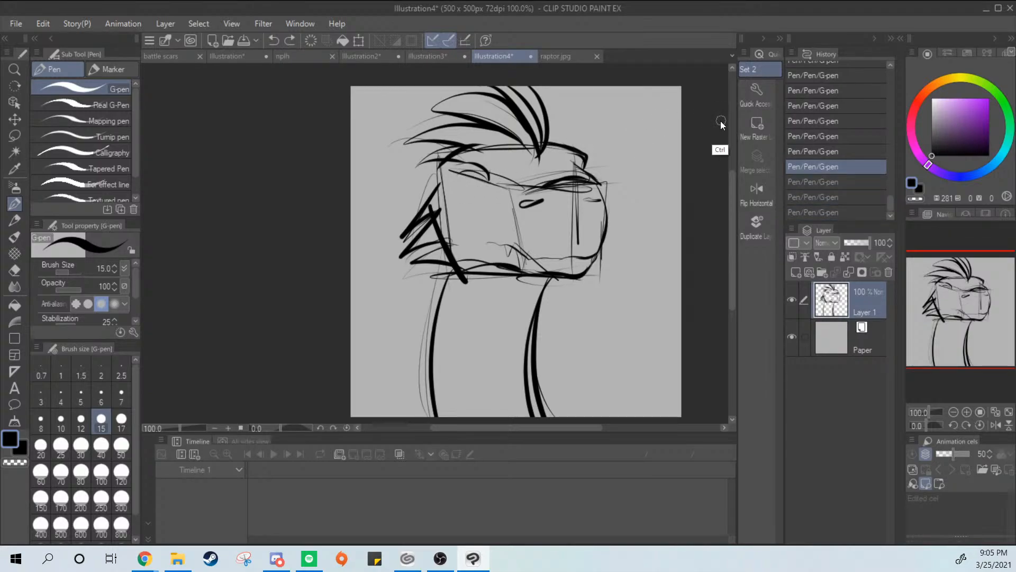
View the whole raptor sketch, and close both the Illustration4 and raptor.jpg documents
key("ctrl+minus")
key("ctrl+minus")
left_click_drag(658, 174, 507, 265)
key("ctrl+plus")
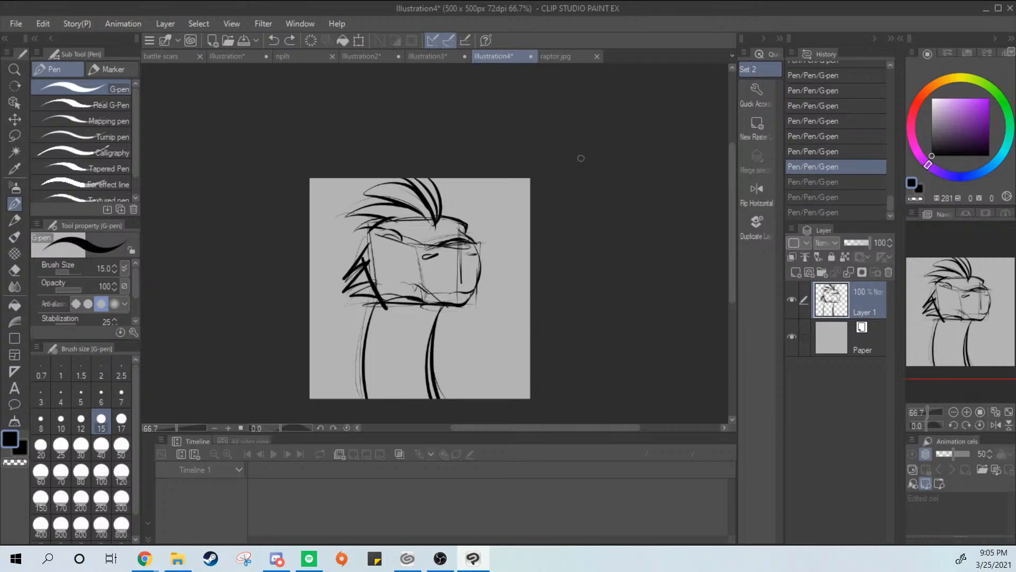
left_click(532, 56)
left_click(535, 217)
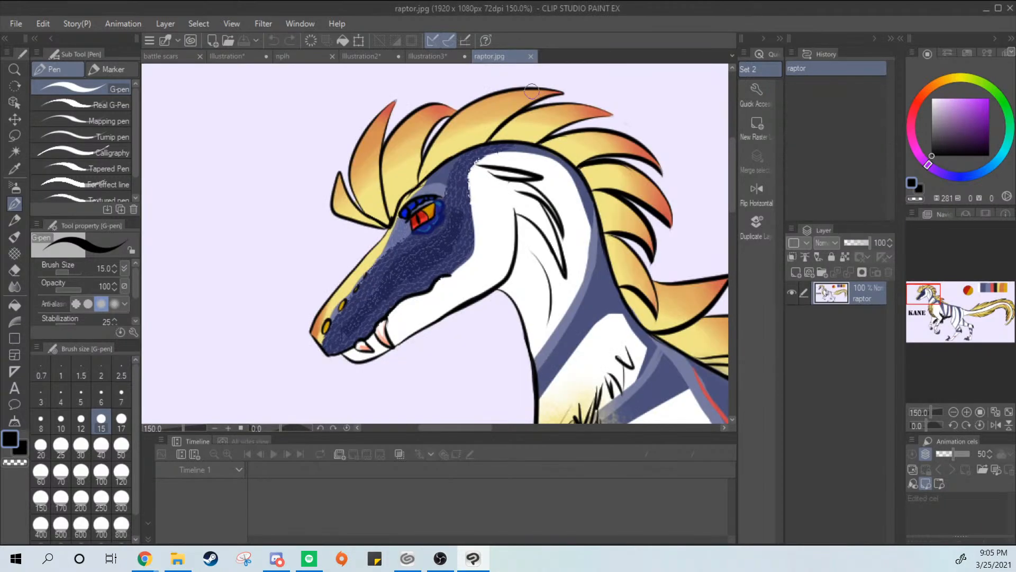
left_click(531, 56)
Check the nplh drawing, switch to the battle scars animation, and go to frame 163 in its timeline
left_click(323, 58)
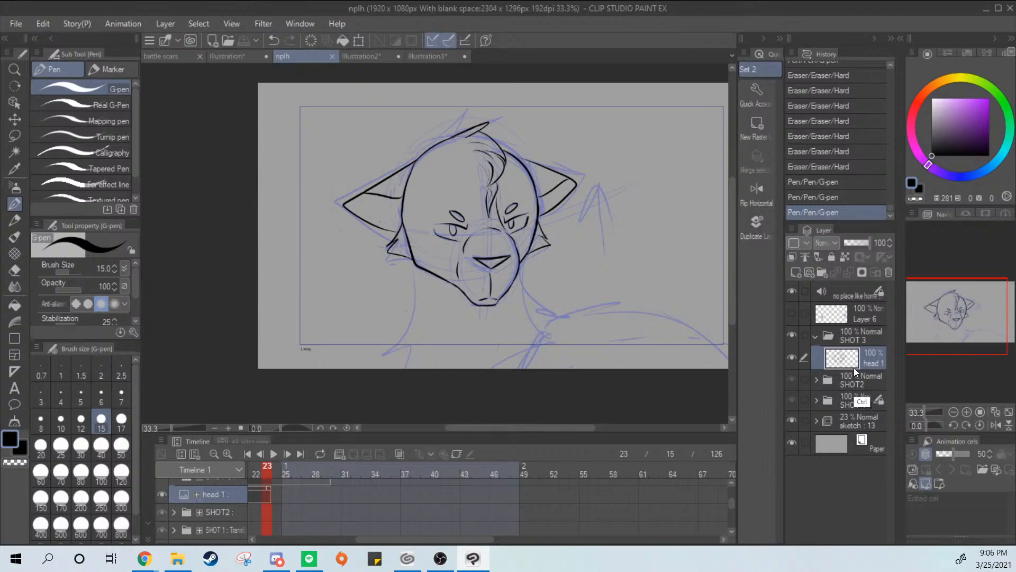
left_click(171, 58)
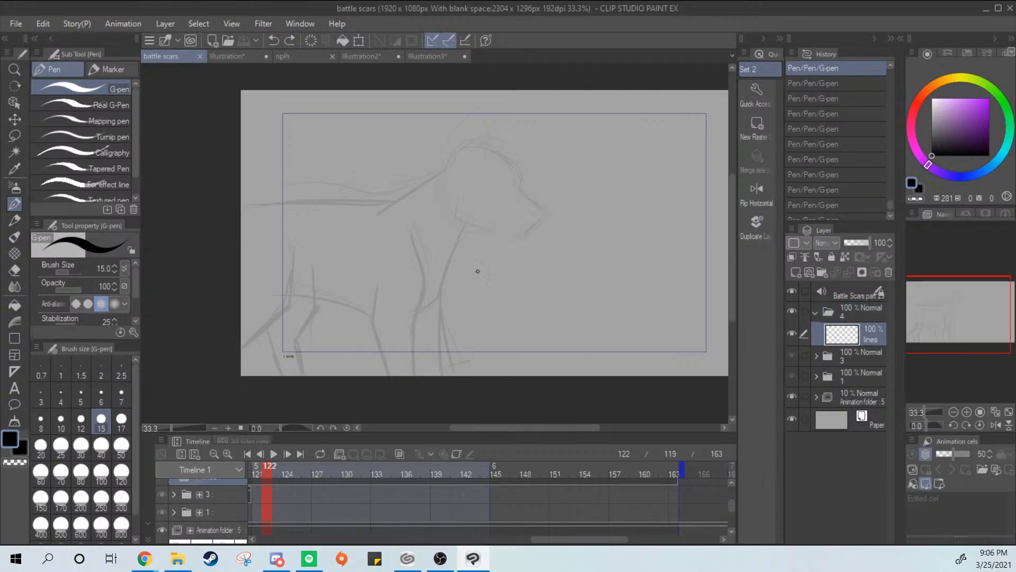
left_click_drag(342, 494, 674, 493)
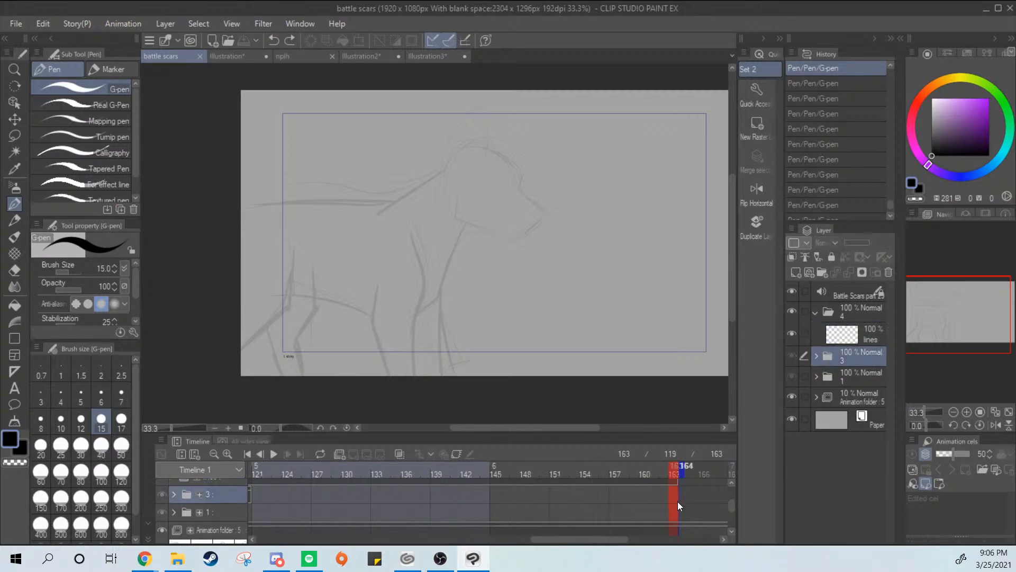
mouse_move(612, 537)
left_mouse_down()
mouse_move(433, 547)
mouse_move(387, 538)
mouse_move(539, 552)
mouse_move(624, 537)
left_mouse_up()
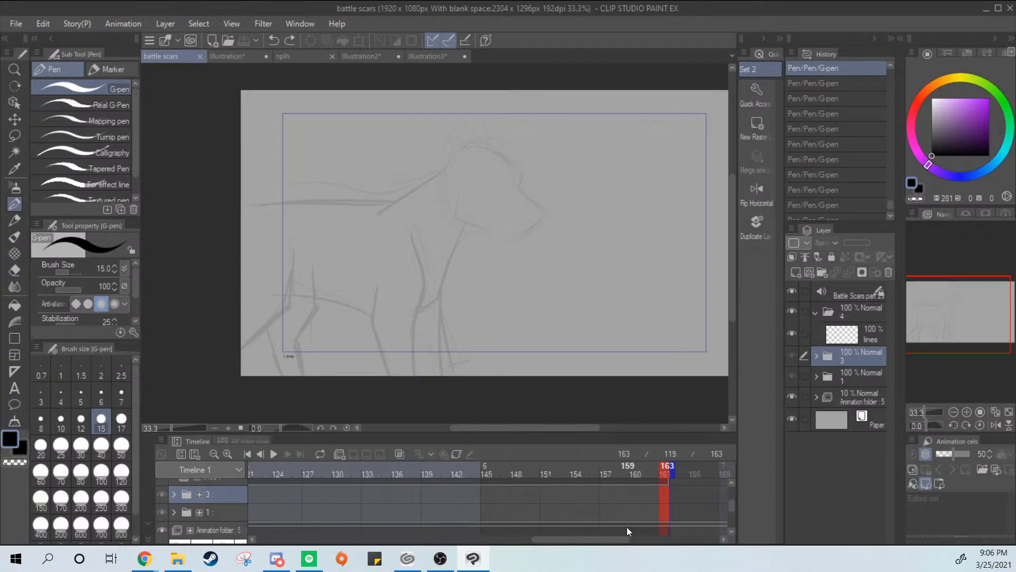
left_click_drag(620, 539, 442, 538)
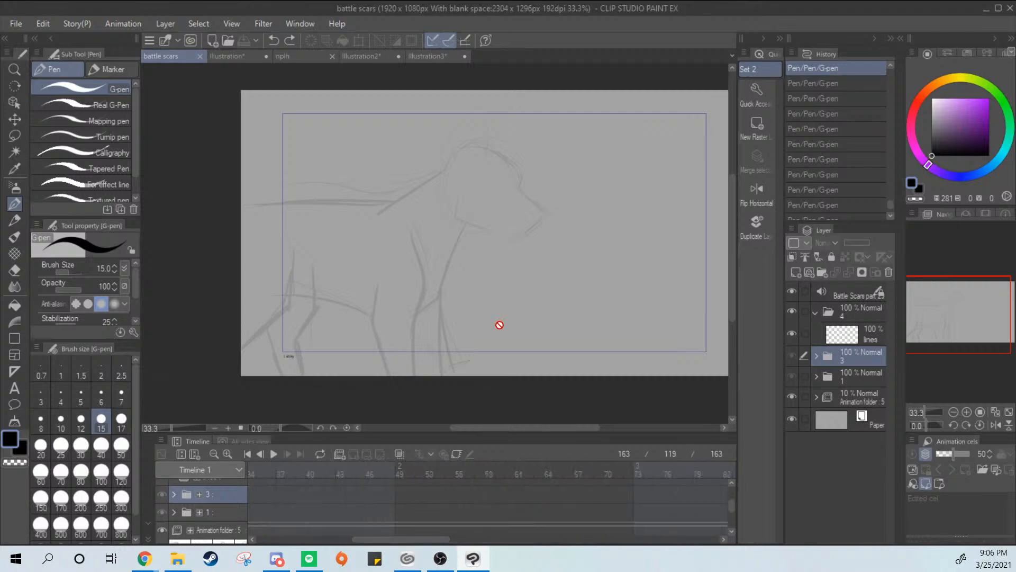
Look through the other open documents, and return to battle scars to examine its timeline and canvas
left_click(430, 53)
left_click(361, 58)
left_click(291, 54)
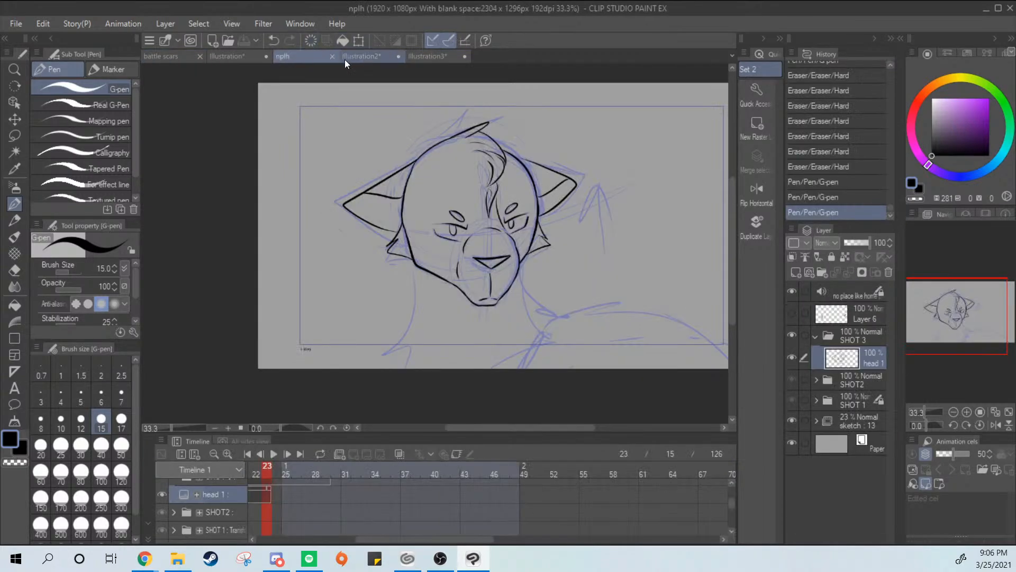
left_click(233, 55)
left_click(166, 56)
left_click(238, 56)
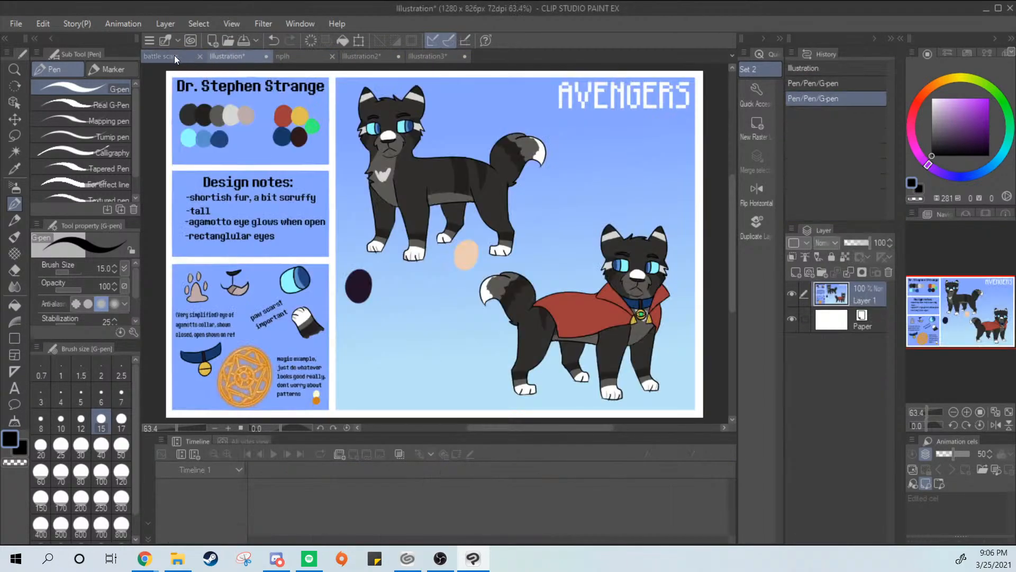
left_click(173, 55)
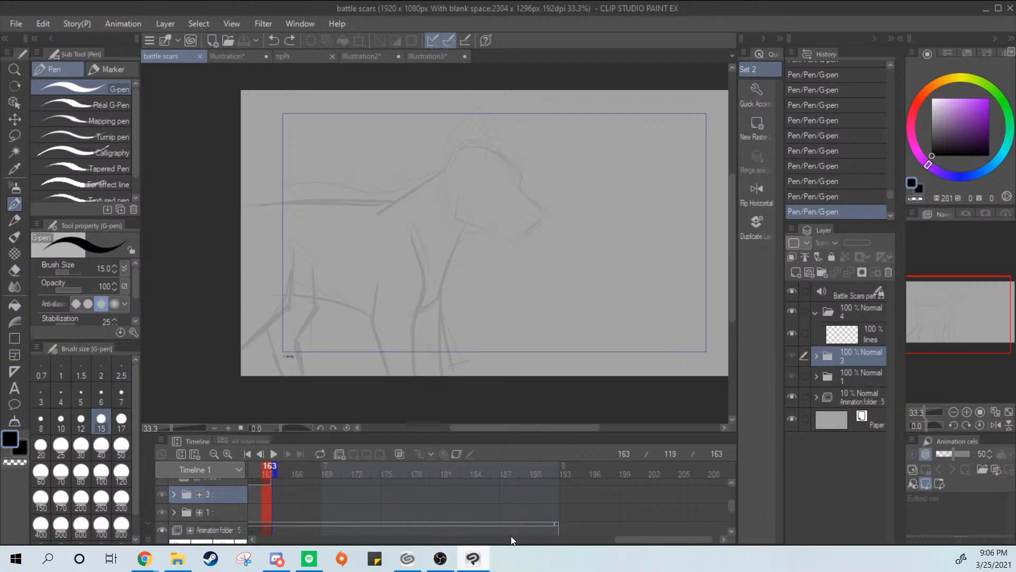
left_click_drag(658, 539, 391, 542)
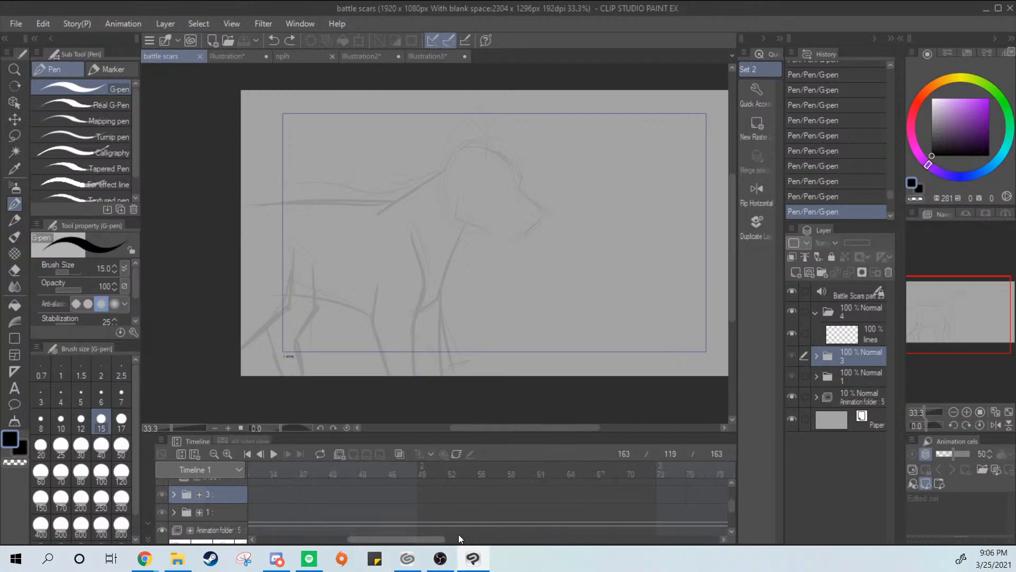
left_click_drag(945, 312, 989, 277)
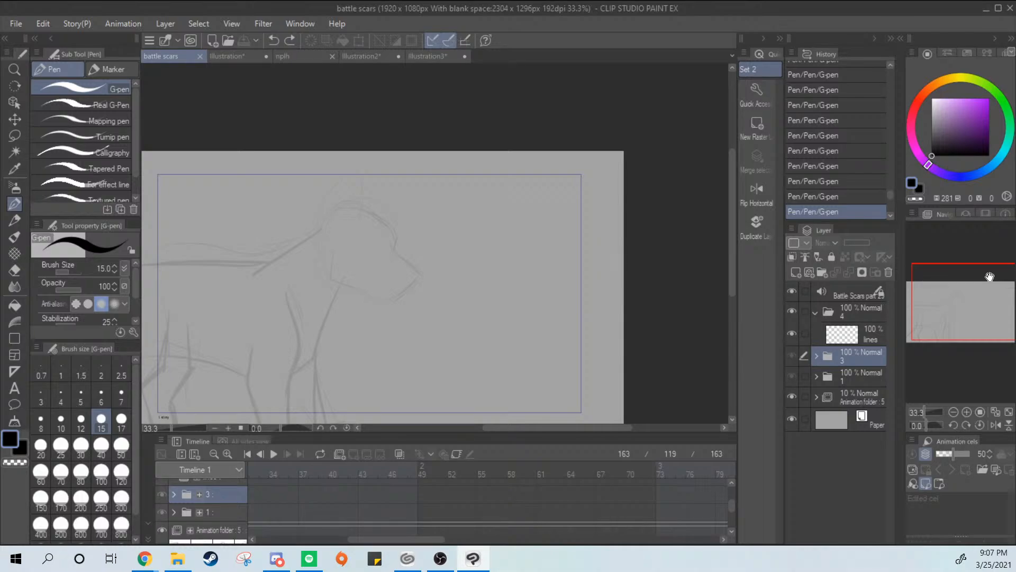
Select the lines layer in folder 4, test the G-pen with a zigzag scribble, and undo it
left_click(859, 338)
mouse_move(441, 252)
left_mouse_down()
mouse_move(390, 325)
mouse_move(526, 266)
left_mouse_up()
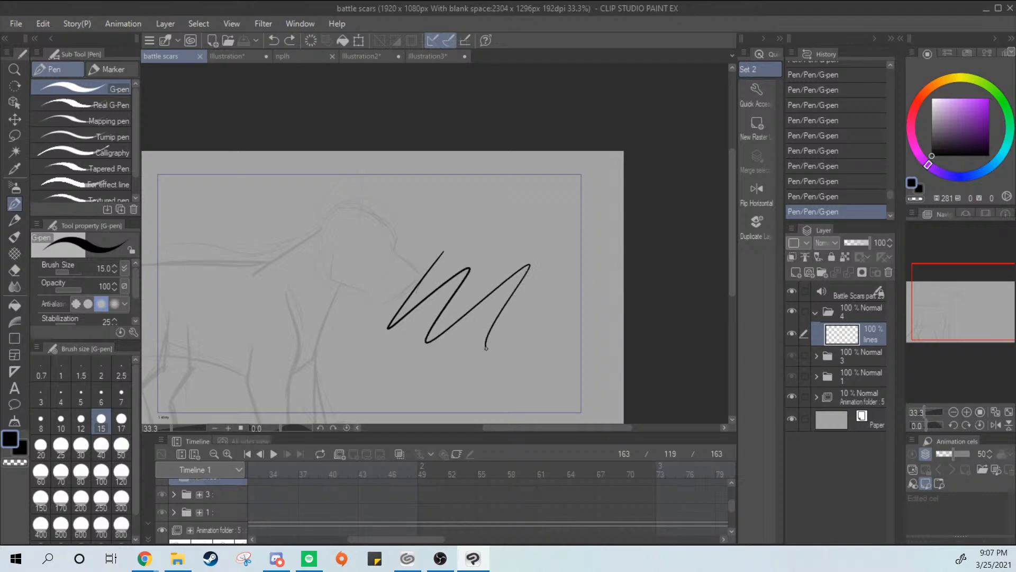
key("ctrl+z")
left_click_drag(485, 328, 683, 301)
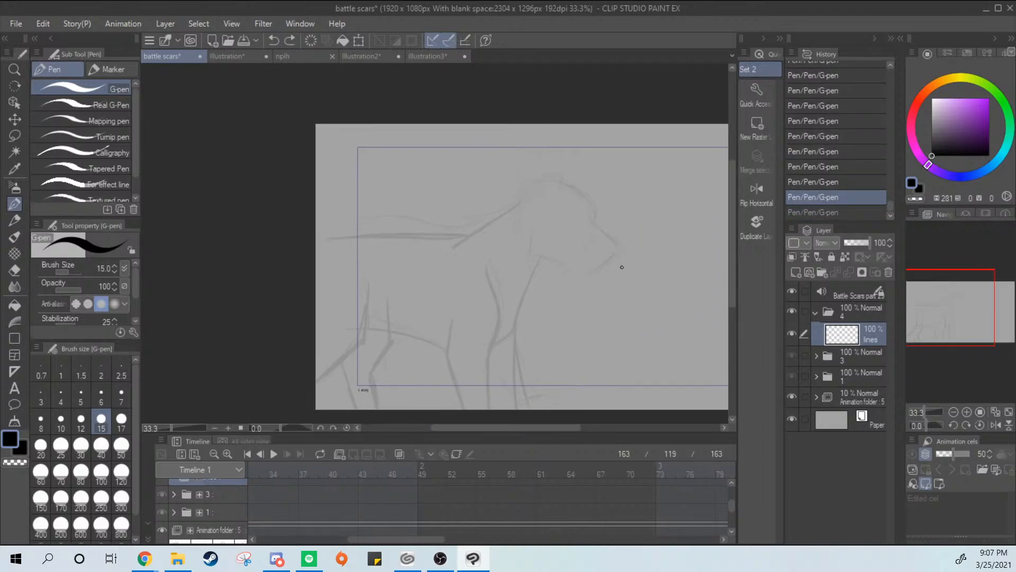
Try inking the nape, shoulder and chest over the rough wolf sketch with the G-pen, and undo the nape and chest strokes
mouse_move(453, 247)
left_mouse_down()
mouse_move(495, 218)
mouse_move(427, 259)
mouse_move(515, 199)
left_mouse_up()
key("ctrl+z")
key("ctrl+z")
left_click_drag(462, 237, 515, 193)
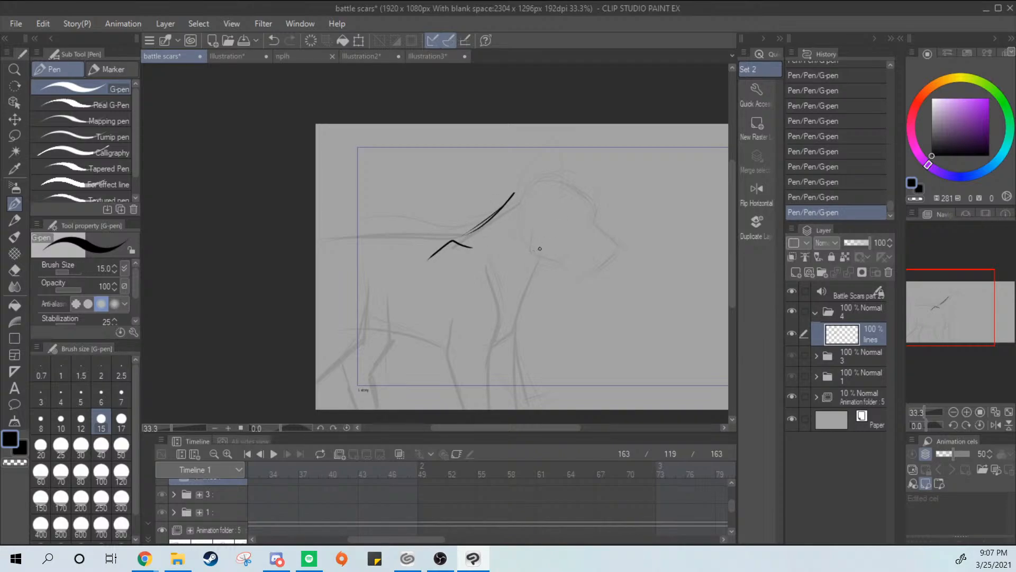
left_click_drag(541, 256, 504, 338)
Try inking the back line from the shoulder to the canvas edge, testing the Design pencil briefly, and undo the strokes
key("ctrl+z")
key("ctrl+z")
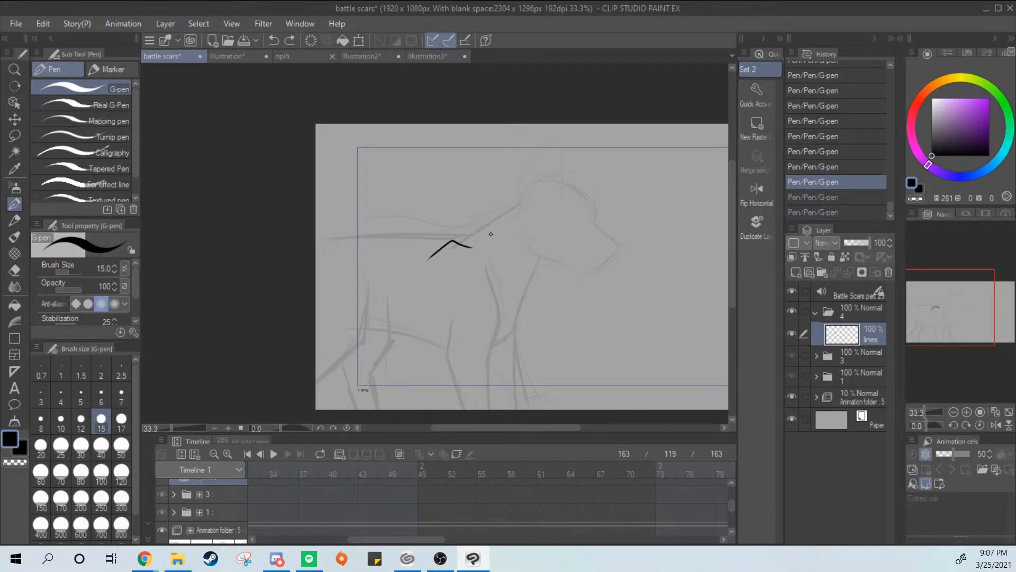
left_click_drag(455, 235, 317, 234)
key("ctrl+z")
left_click_drag(453, 241, 316, 233)
key("p")
left_click(461, 238)
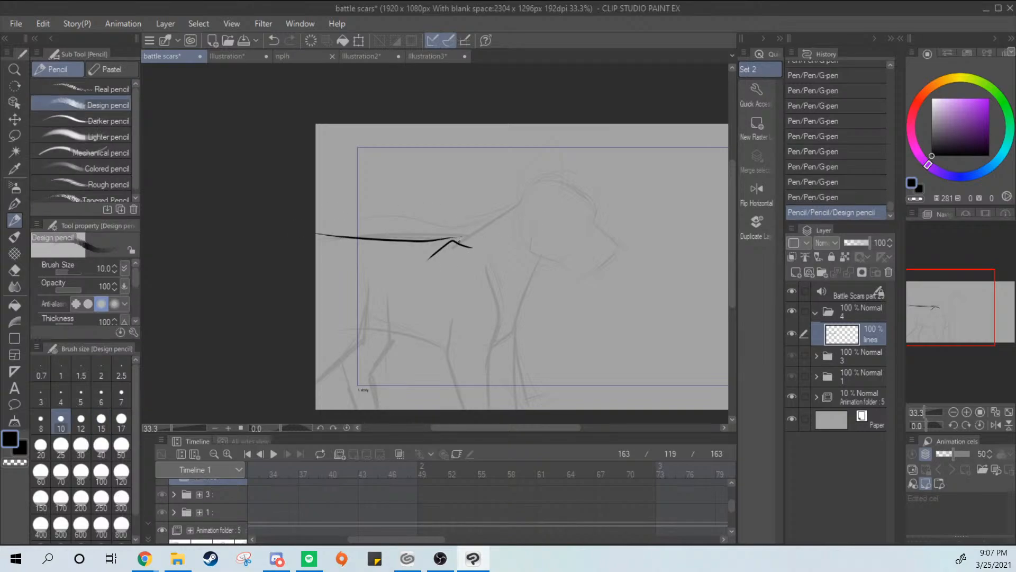
key("ctrl+z")
key("p")
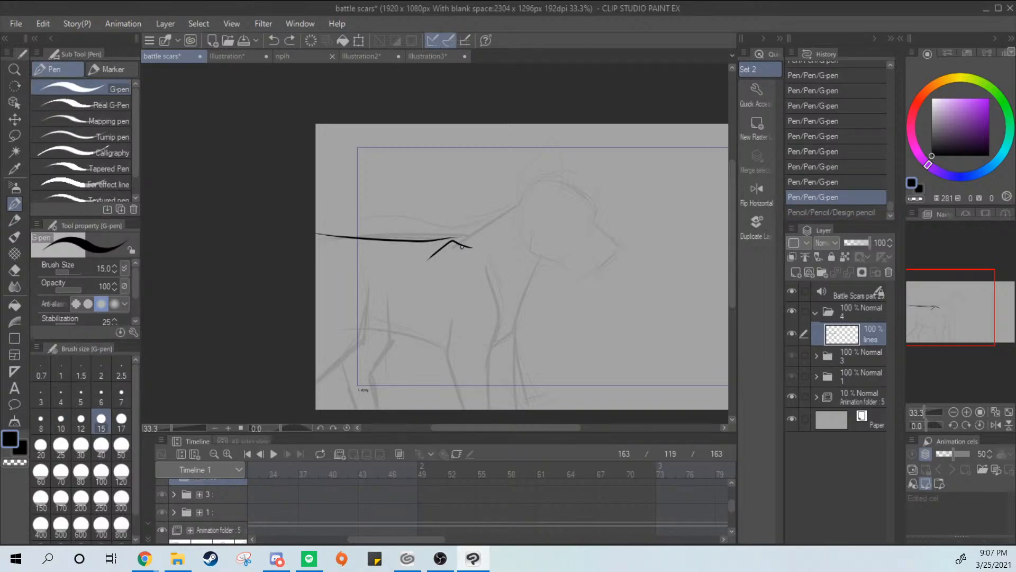
key("ctrl+z")
left_click_drag(350, 235, 455, 238)
key("ctrl+z")
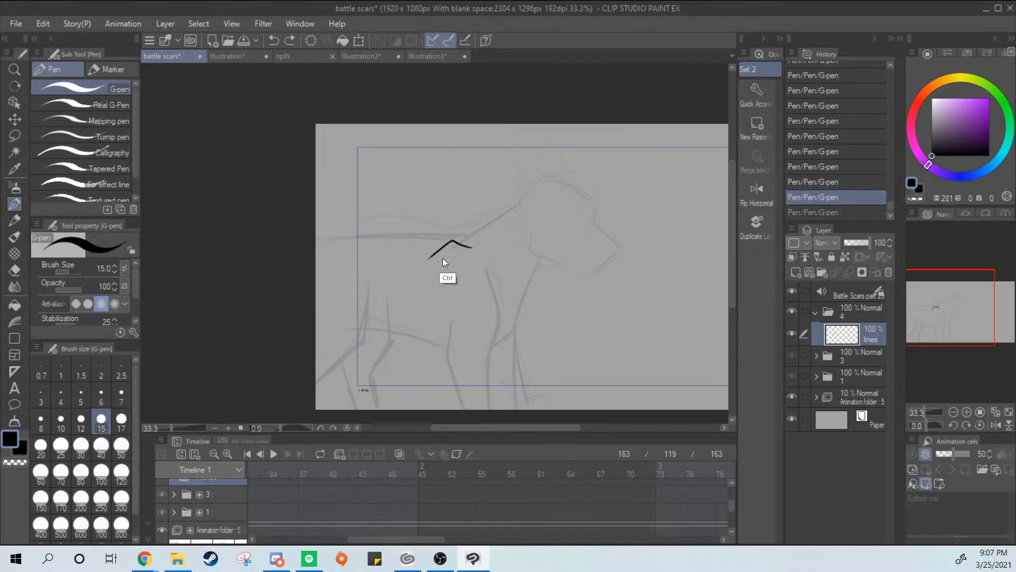
Ink the rear hind-leg contour and the curved rump line at the canvas edge, and remove the stray shoulder mark
mouse_move(370, 290)
left_mouse_down()
mouse_move(359, 342)
mouse_move(315, 380)
left_mouse_up()
key("ctrl+z")
left_click_drag(368, 292, 316, 370)
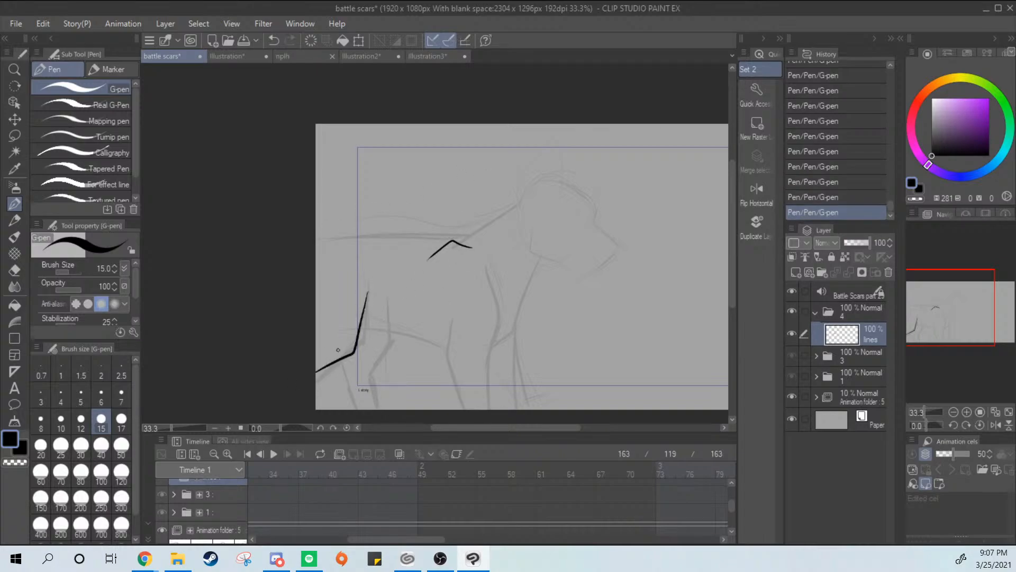
mouse_move(366, 238)
left_mouse_down()
mouse_move(312, 254)
mouse_move(388, 235)
mouse_move(437, 237)
mouse_move(313, 245)
mouse_move(390, 237)
mouse_move(465, 247)
mouse_move(461, 239)
mouse_move(423, 263)
left_mouse_up()
key("ctrl+z")
key("ctrl+z")
key("ctrl+z")
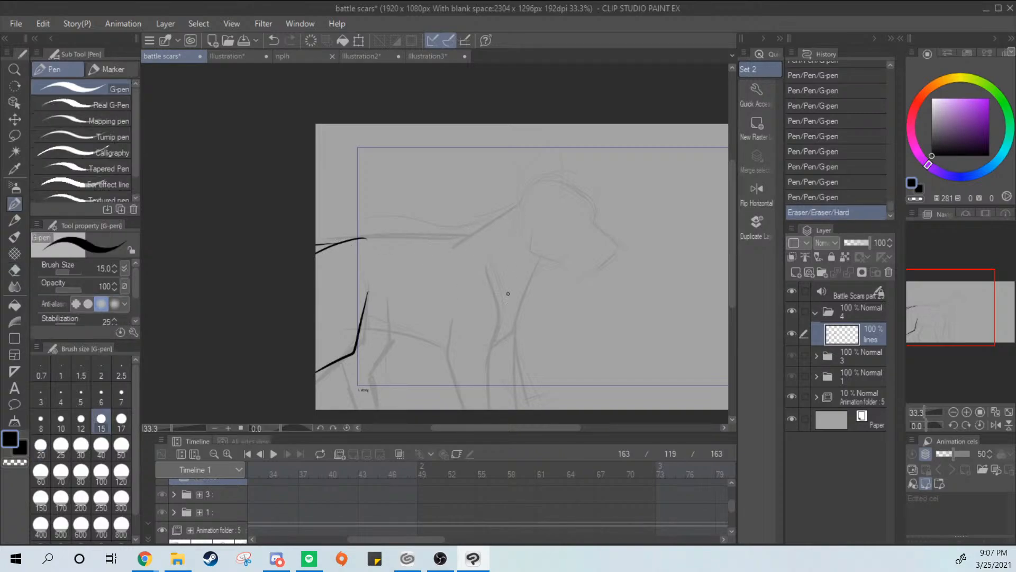
Ink the near front leg with a bent shoulder contour and two lower leg lines reaching the canvas's lower edge
left_click_drag(488, 268, 482, 344)
key("ctrl+z")
left_click_drag(488, 272, 476, 366)
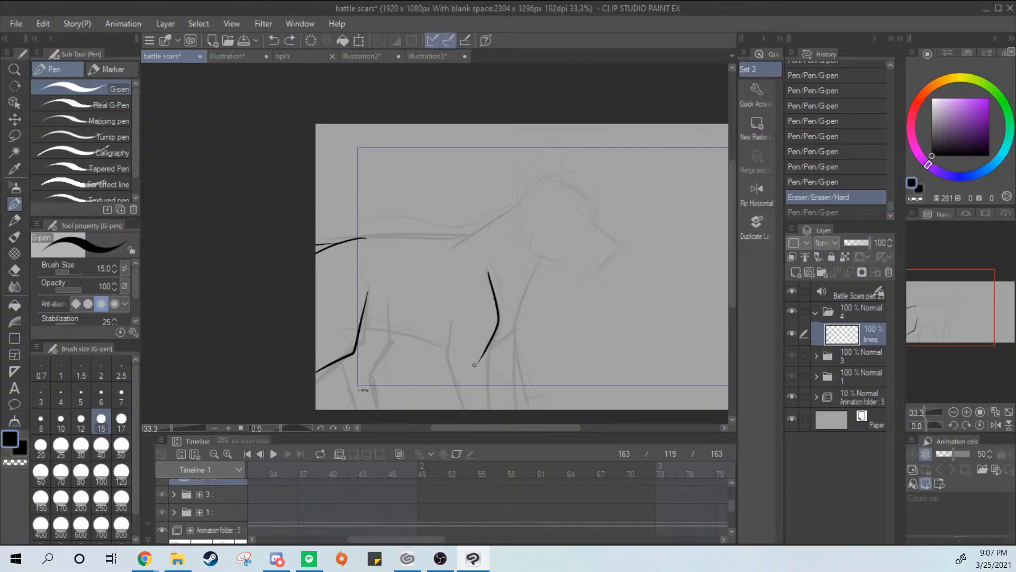
left_click_drag(453, 320, 465, 407)
left_click_drag(489, 346, 486, 407)
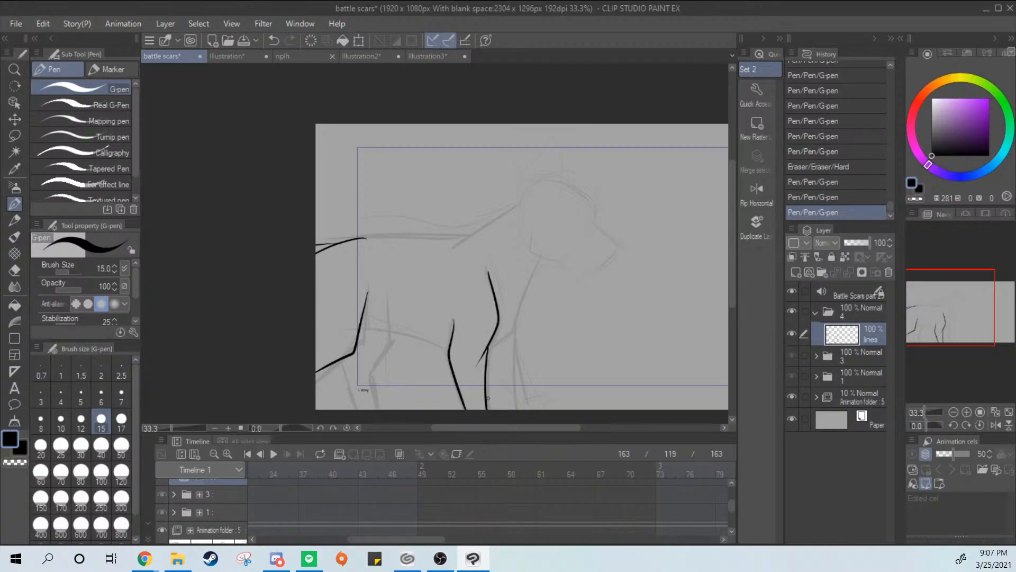
Ink the chest line from the throat, ending in a jagged fur tuft joined to the near front leg
mouse_move(543, 257)
left_mouse_down()
mouse_move(515, 356)
mouse_move(517, 332)
mouse_move(503, 341)
mouse_move(326, 327)
left_mouse_up()
key("ctrl+z")
key("ctrl+z")
Ink the belly line from the front leg to the flank and the front contour of the near hind leg
key("ctrl+z")
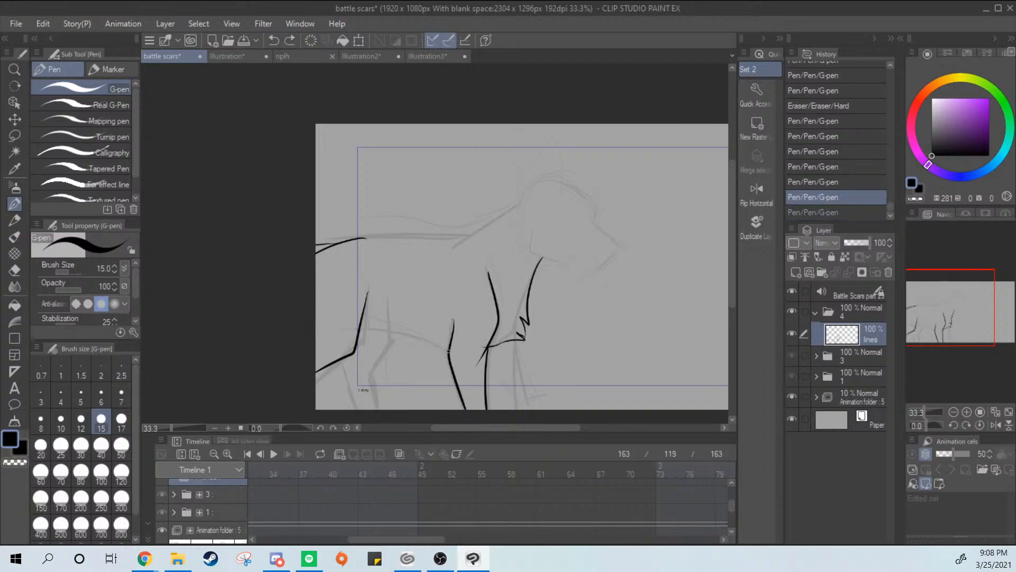
left_click_drag(448, 350, 361, 325)
left_click_drag(397, 265, 366, 387)
key("ctrl+z")
Ink the lower contours of the hind leg down to the canvas edge, retrying the short hock line
key("ctrl+z")
mouse_move(390, 330)
left_mouse_down()
mouse_move(368, 381)
mouse_move(387, 335)
mouse_move(369, 380)
mouse_move(383, 434)
left_mouse_up()
key("ctrl+z")
key("ctrl+z")
key("ctrl+z")
left_click_drag(375, 365, 380, 421)
mouse_move(338, 361)
left_mouse_down()
mouse_move(377, 407)
mouse_move(362, 413)
mouse_move(350, 371)
mouse_move(359, 410)
mouse_move(342, 360)
mouse_move(353, 386)
mouse_move(345, 353)
mouse_move(373, 358)
mouse_move(348, 376)
left_mouse_up()
key("ctrl+z")
key("ctrl+z")
key("ctrl+z")
key("ctrl+z")
key("ctrl+z")
key("ctrl+z")
key("ctrl+z")
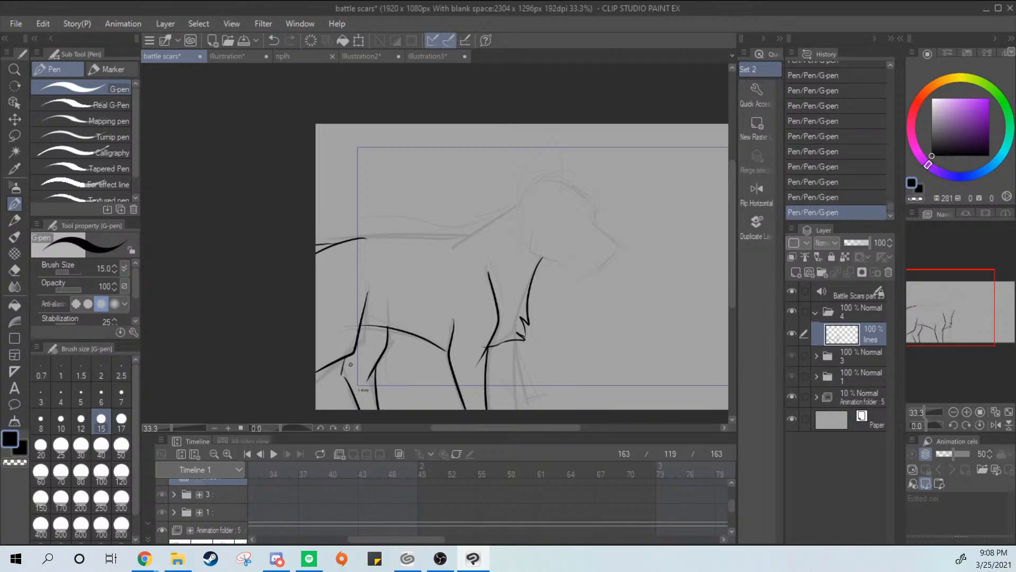
key("ctrl+z")
key("ctrl+z")
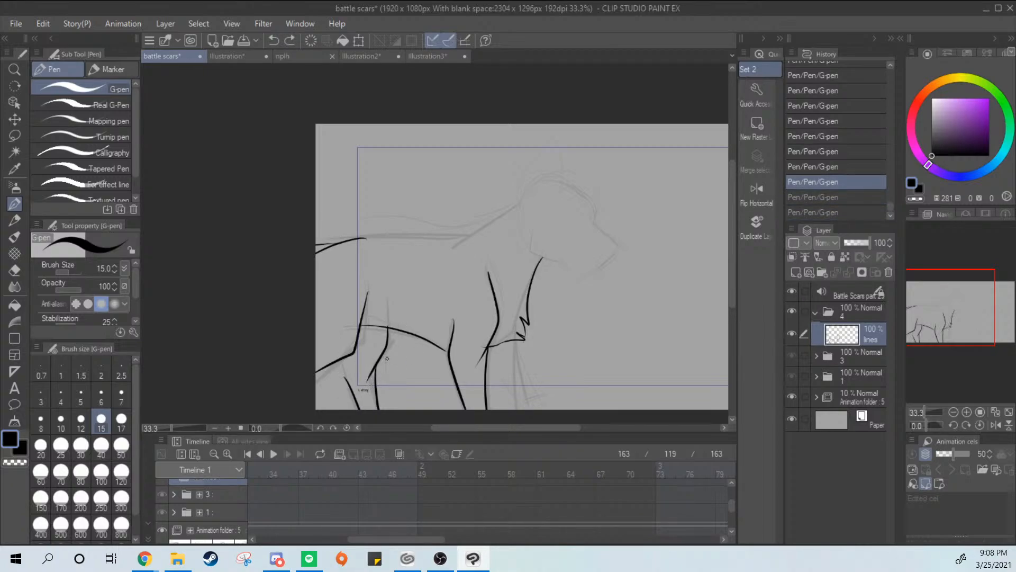
key("ctrl+y")
key("ctrl+y")
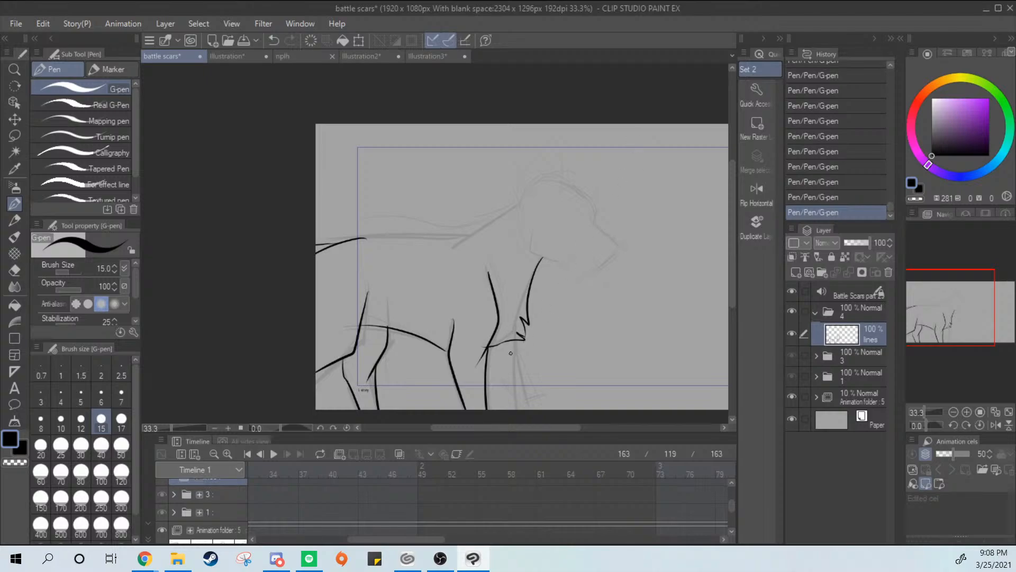
Ink the two contours of the far front leg beneath the chest tuft
left_click_drag(518, 366, 531, 410)
key("ctrl+z")
mouse_move(513, 341)
left_mouse_down()
mouse_move(528, 410)
mouse_move(511, 410)
left_mouse_up()
key("ctrl+z")
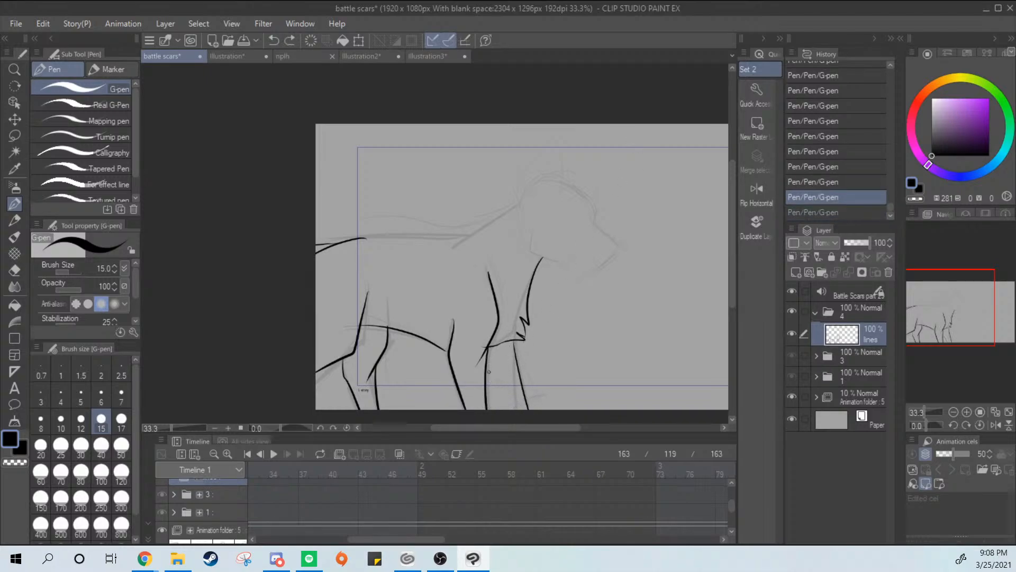
left_click_drag(489, 371, 509, 409)
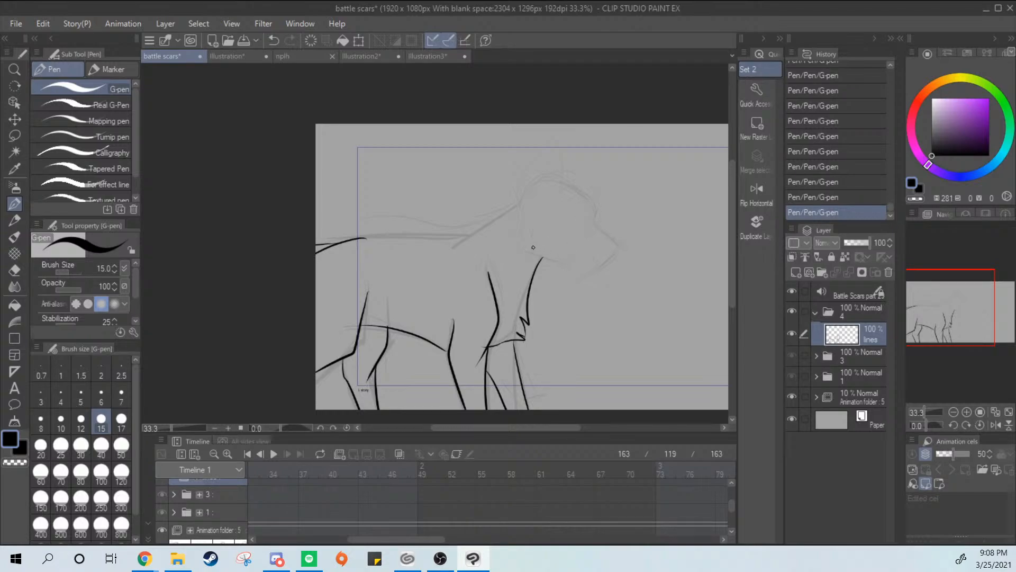
Ink the nape line from the head down to the withers and a bent shoulder mark beneath it
mouse_move(511, 204)
left_mouse_down()
mouse_move(463, 243)
mouse_move(515, 205)
left_mouse_up()
key("ctrl+z")
key("ctrl+z")
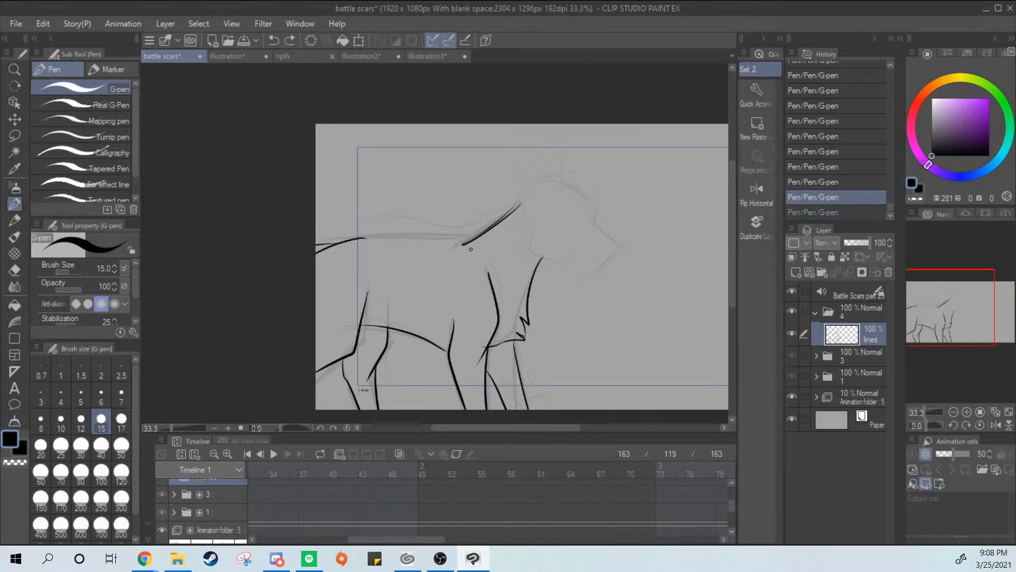
mouse_move(473, 248)
left_mouse_down()
mouse_move(451, 250)
mouse_move(462, 239)
mouse_move(361, 239)
left_mouse_up()
key("ctrl+z")
key("ctrl+z")
left_click_drag(469, 240, 365, 239)
key("ctrl+z")
left_click_drag(655, 261, 612, 268)
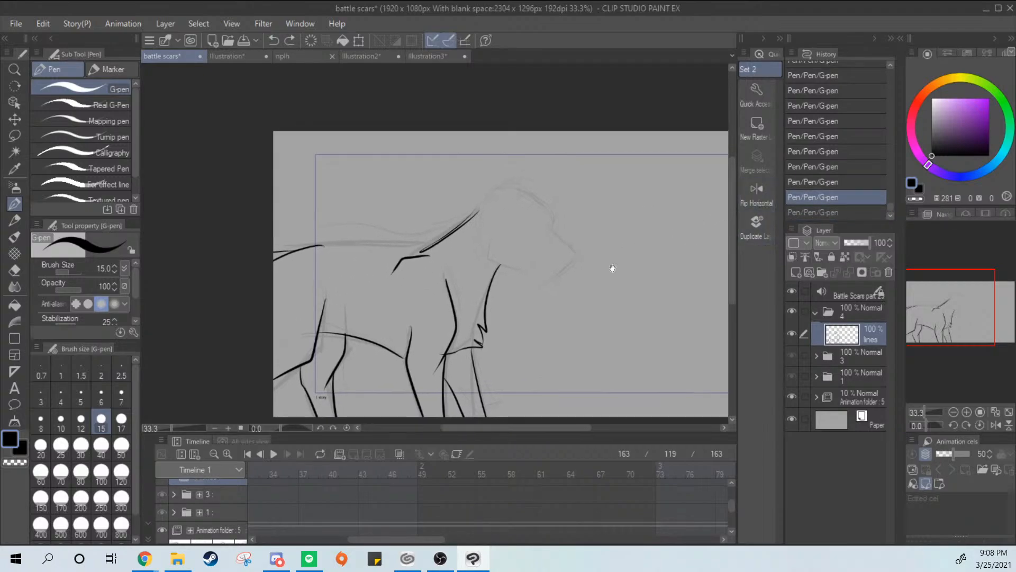
Flip the canvas view horizontally, ink the back line from the withers to the rump, and flip the view back
left_click(767, 202)
left_click_drag(439, 245, 547, 247)
key("ctrl+z")
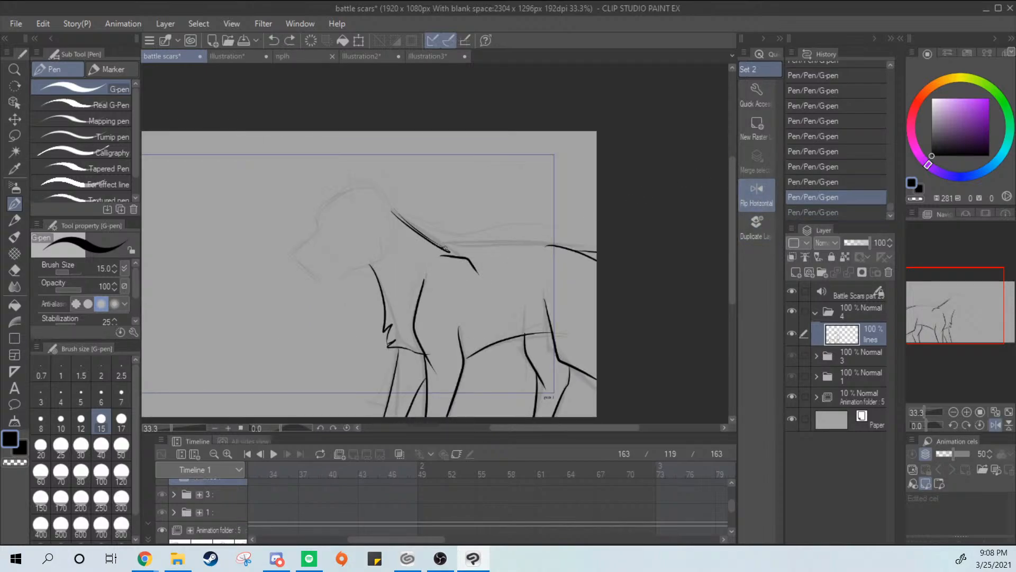
left_click_drag(443, 249, 552, 247)
key("ctrl+z")
left_click_drag(440, 249, 547, 247)
key("ctrl+z")
left_click_drag(444, 246, 570, 245)
key("ctrl+z")
left_click_drag(442, 247, 587, 254)
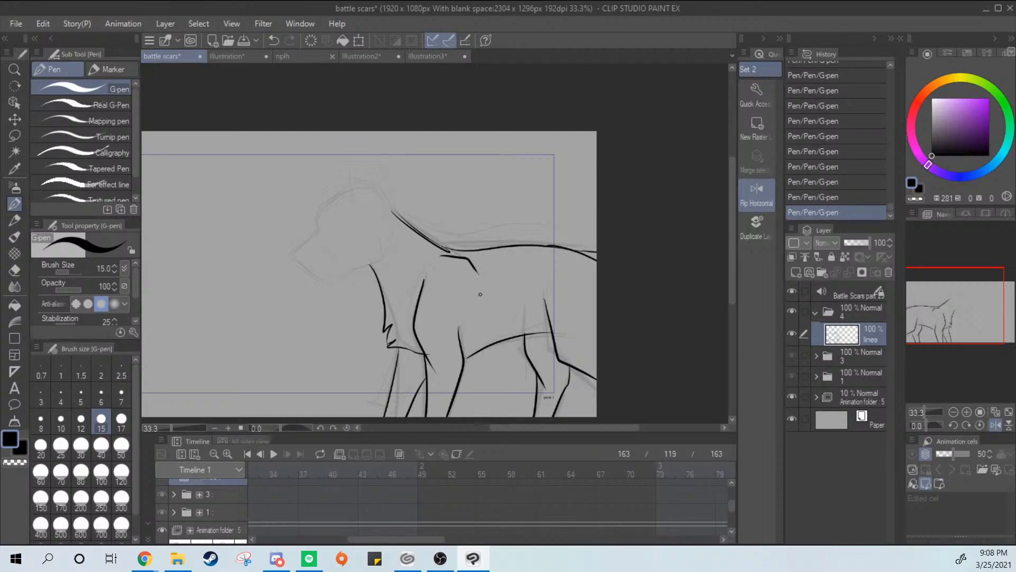
key("ctrl+z")
left_click_drag(440, 248, 557, 247)
key("ctrl+z")
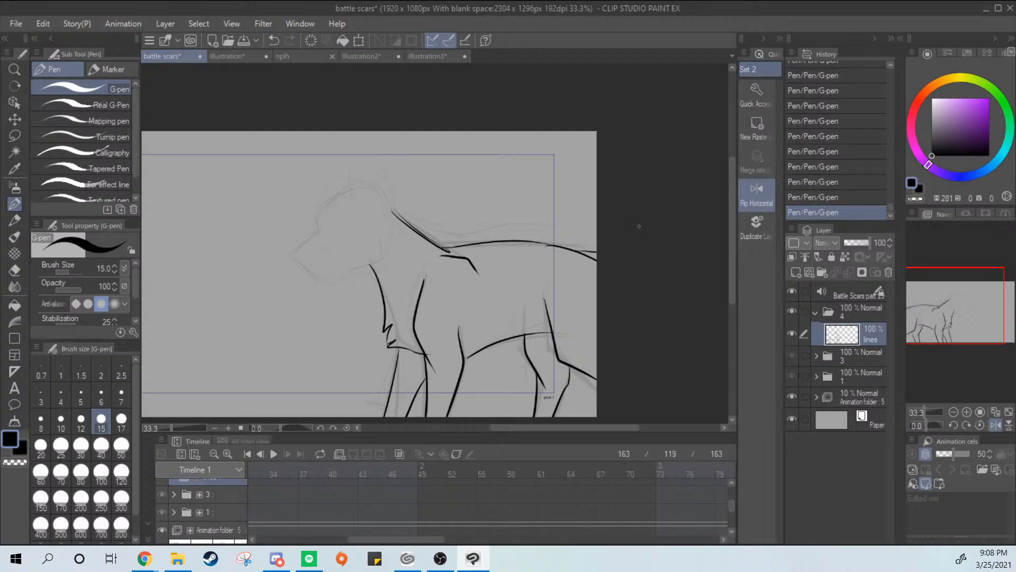
left_click(757, 195)
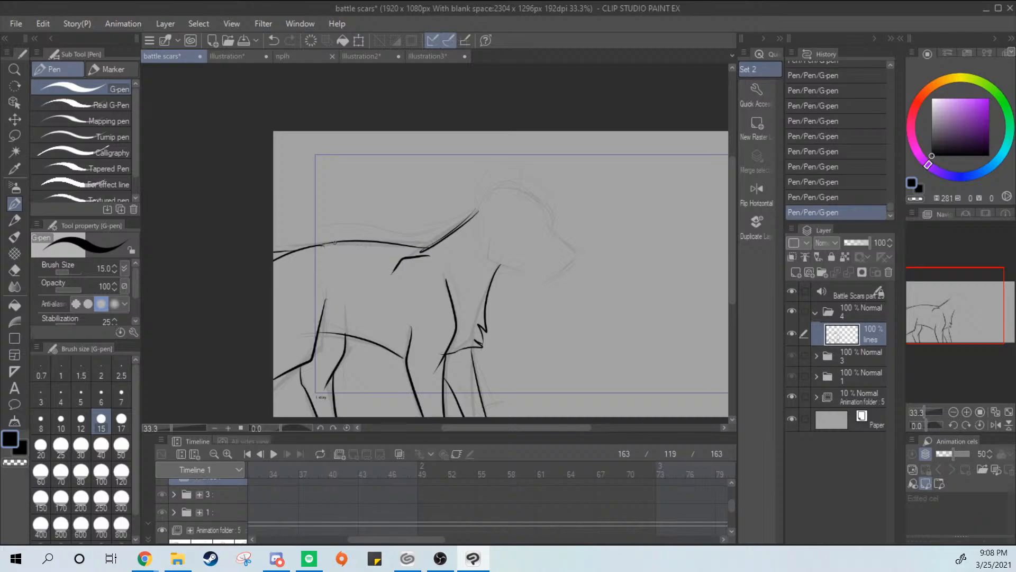
Rework the join between the back line and the rump with a smooth overlapping G-pen stroke
key("ctrl+z")
left_click_drag(334, 243, 300, 254)
key("ctrl+z")
scroll(379, 255, "up", 4)
left_click_drag(495, 245, 341, 286)
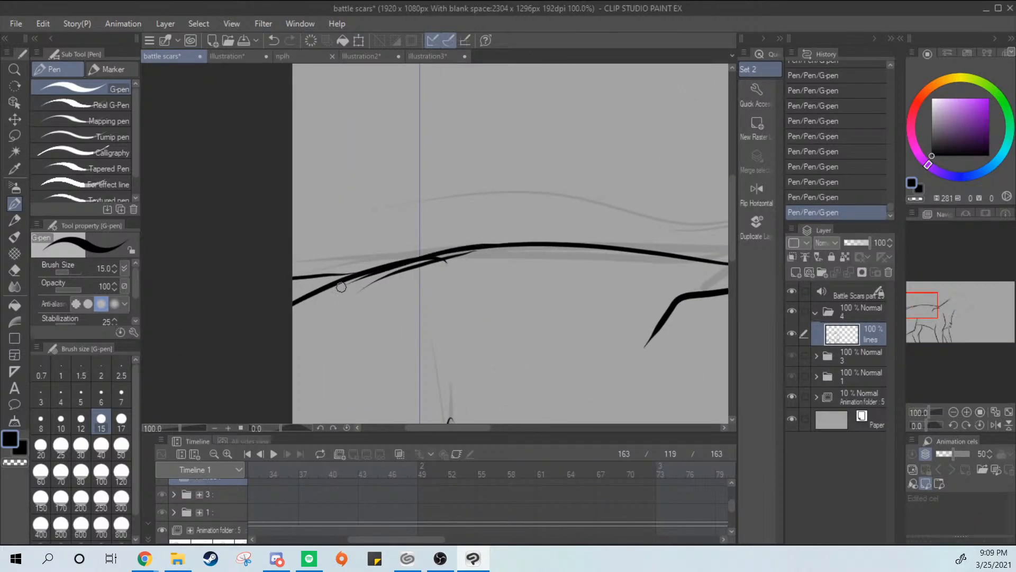
key("ctrl+z")
left_click_drag(504, 247, 356, 273)
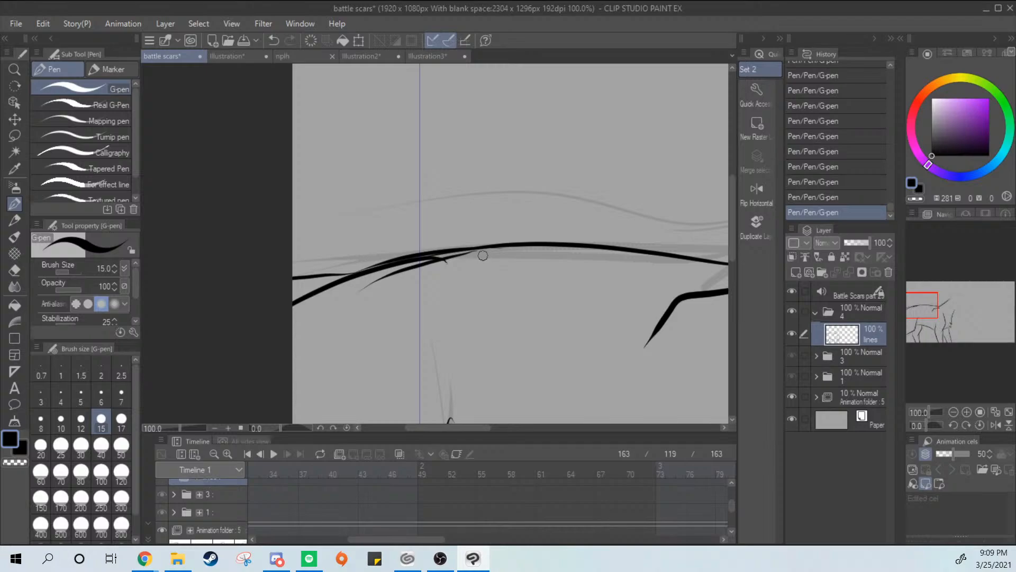
Erase the stray strokes under the back and rump join with the Hard eraser, leaving one clean line
key("e")
mouse_move(465, 263)
left_mouse_down()
mouse_move(387, 292)
mouse_move(472, 257)
mouse_move(411, 285)
mouse_move(440, 265)
mouse_move(510, 253)
mouse_move(389, 279)
left_mouse_up()
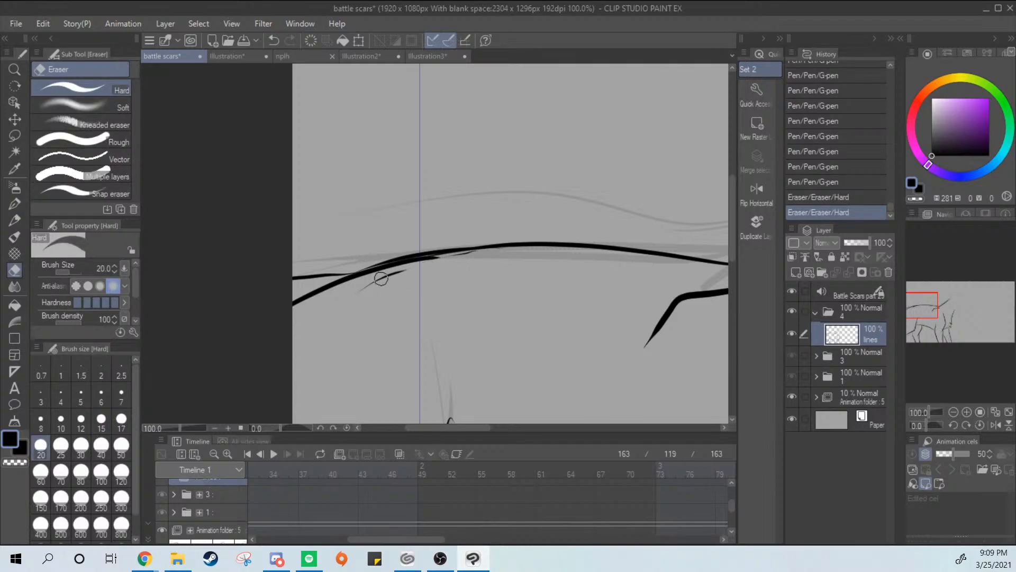
mouse_move(484, 255)
left_mouse_down()
mouse_move(306, 313)
mouse_move(428, 264)
mouse_move(322, 313)
mouse_move(382, 285)
left_mouse_up()
left_click_drag(379, 281, 363, 290)
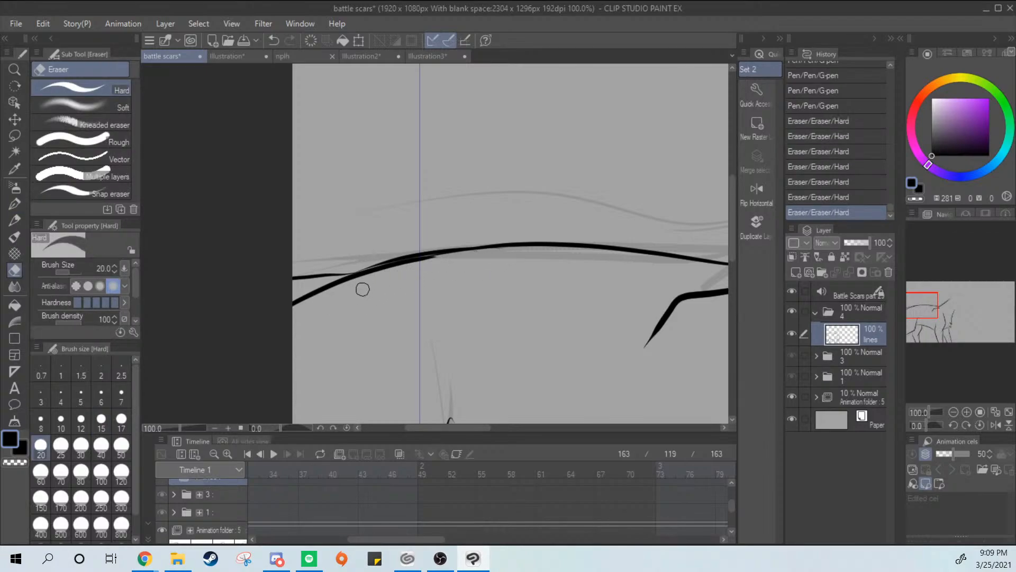
mouse_move(448, 256)
left_mouse_down()
mouse_move(370, 279)
mouse_move(339, 305)
mouse_move(409, 256)
left_mouse_up()
key("p")
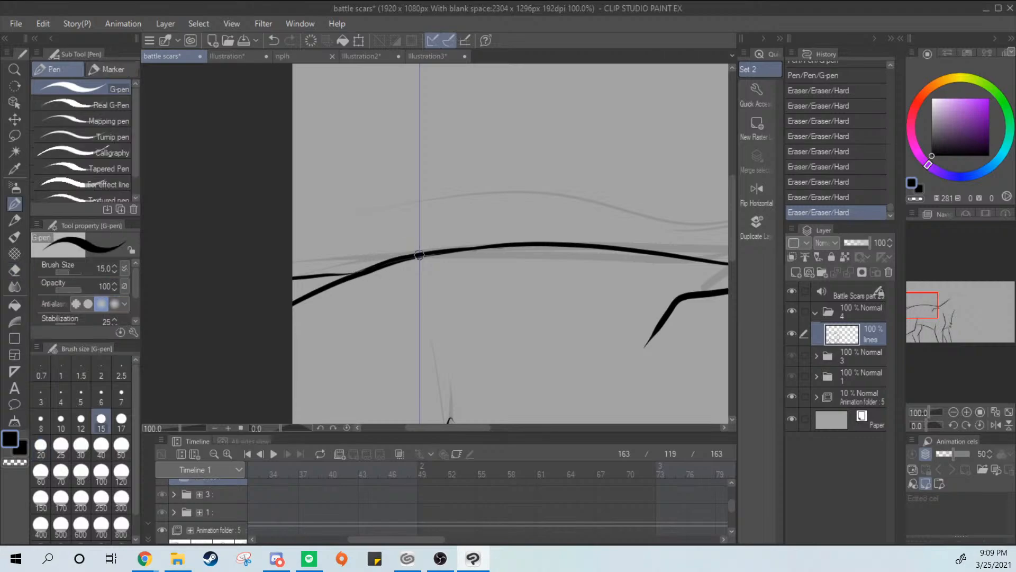
Erase the doubled nape line between the withers and the head with the Hard eraser
mouse_move(570, 318)
left_mouse_down()
mouse_move(373, 316)
mouse_move(456, 370)
left_mouse_up()
key("e")
left_click_drag(435, 307, 515, 243)
left_click_drag(425, 306, 558, 210)
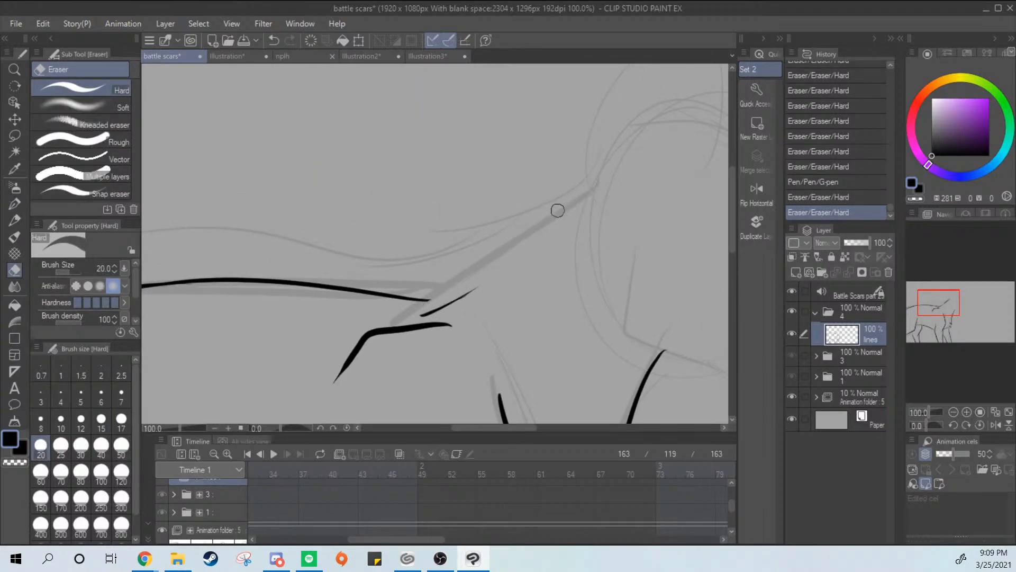
mouse_move(494, 277)
left_mouse_down()
mouse_move(422, 306)
mouse_move(510, 267)
left_mouse_up()
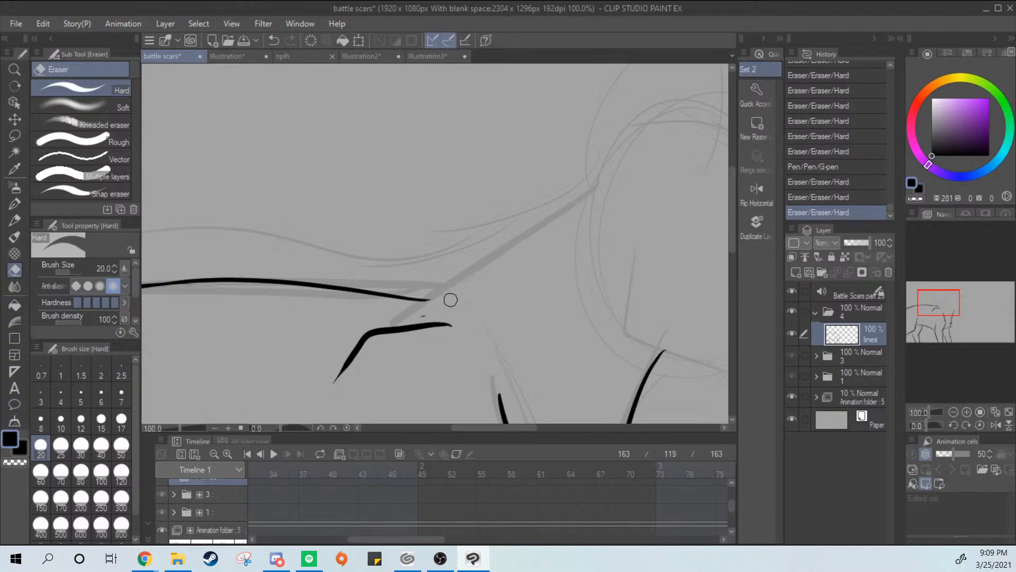
Redraw the nape as a single G-pen line from the head down to the end of the back line
key("p")
left_click_drag(587, 181, 434, 288)
key("ctrl+z")
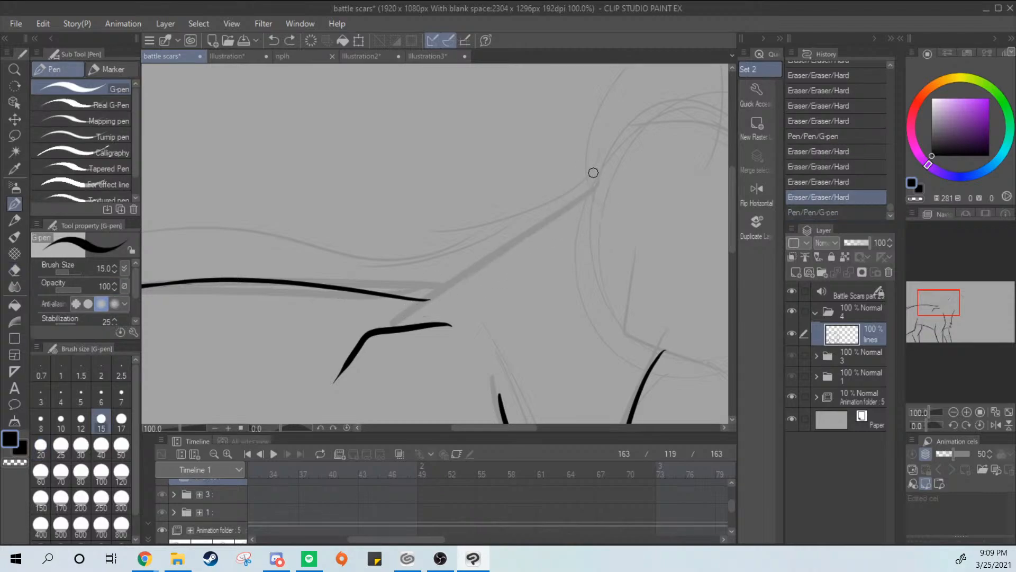
key("ctrl+z")
mouse_move(592, 173)
left_mouse_down()
mouse_move(405, 299)
mouse_move(560, 197)
left_mouse_up()
key("ctrl+z")
mouse_move(421, 298)
left_mouse_down()
mouse_move(609, 159)
mouse_move(493, 246)
left_mouse_up()
key("ctrl+z")
View the whole inked body, save the battle scars animation, and switch to OBS
scroll(603, 212, "down", 3)
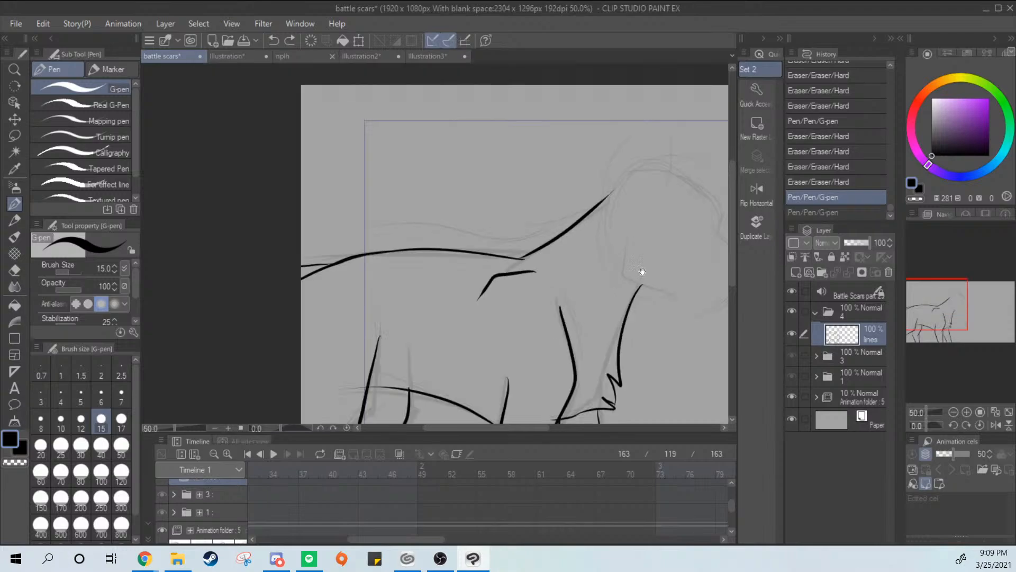
scroll(565, 222, "down", 3)
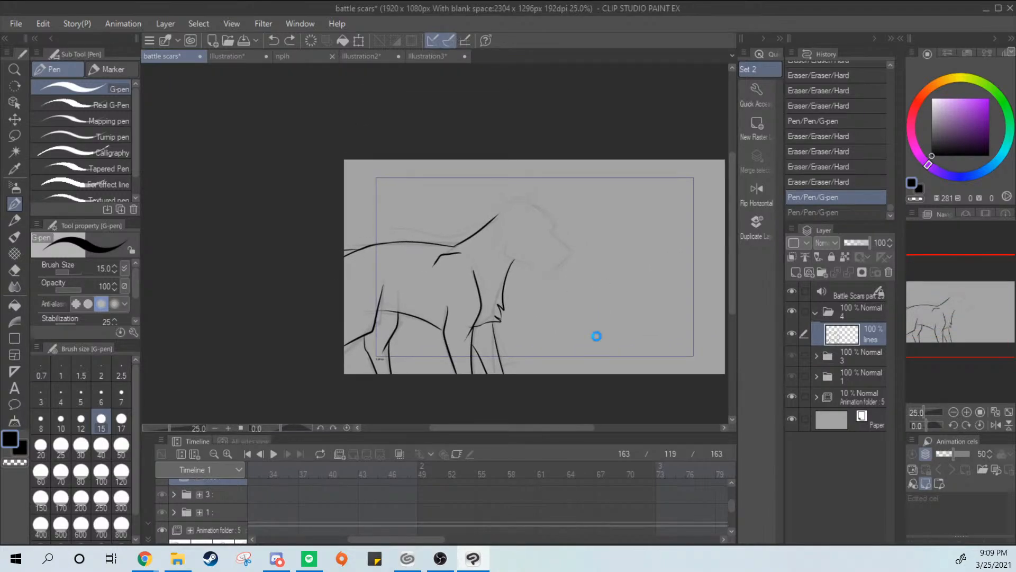
key("ctrl+s")
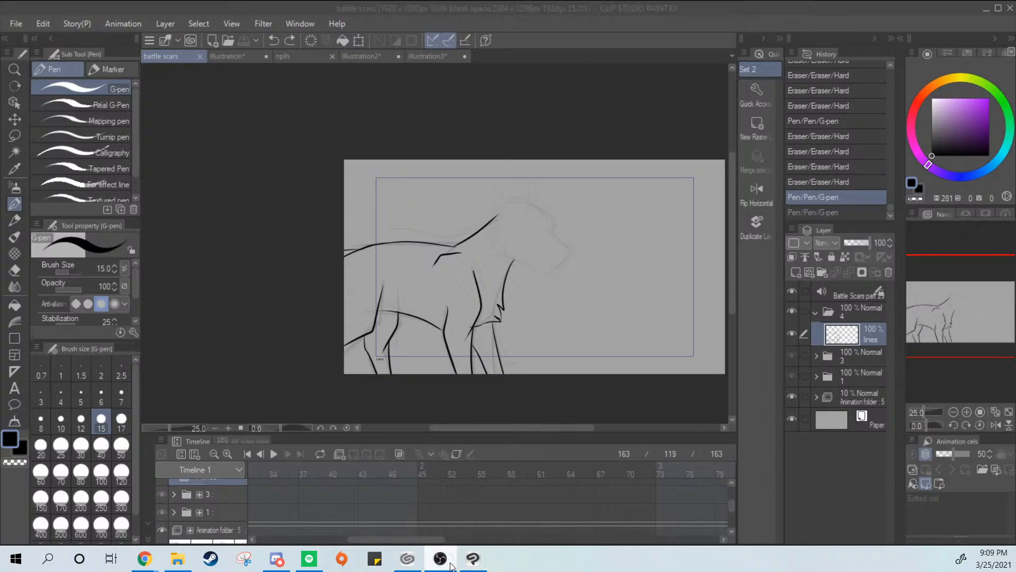
left_click(446, 558)
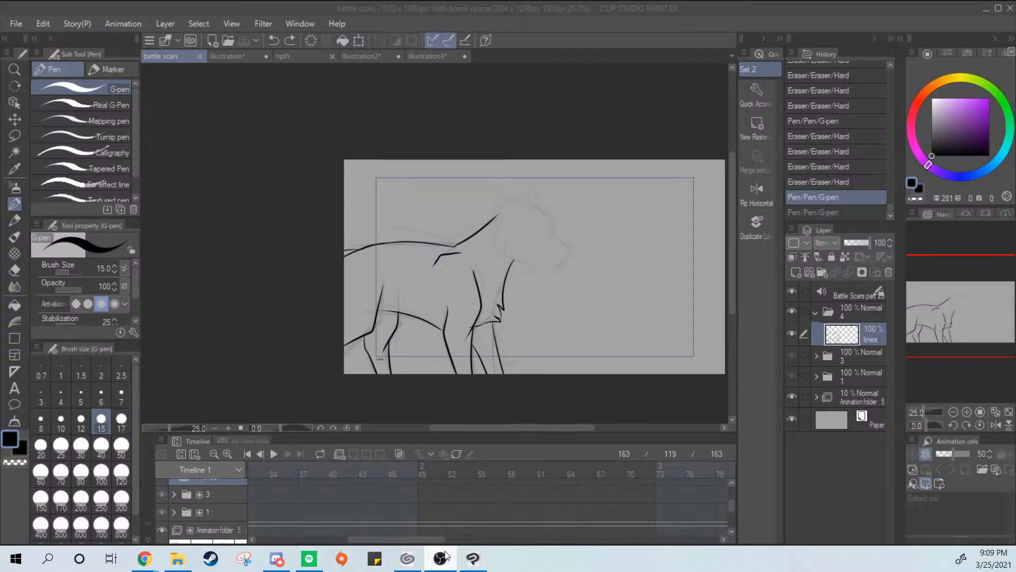